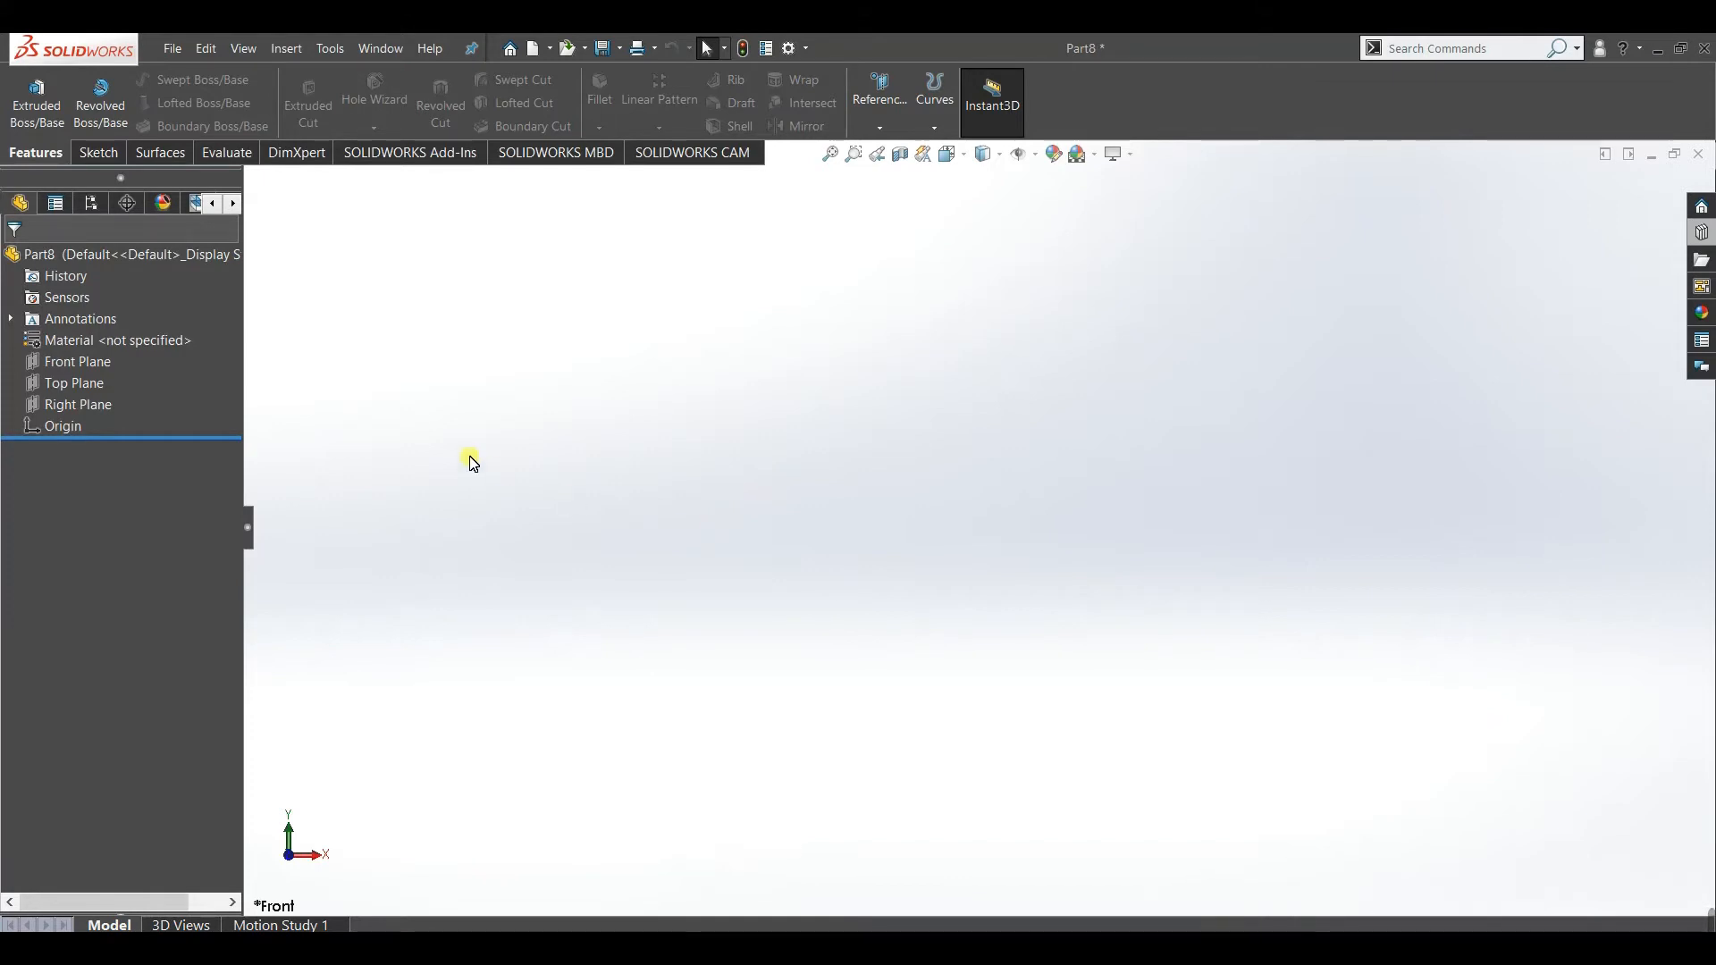
Open the equations manager and add global variable dp with value 100 and the comment "pitch circle diameter".
left_click(324, 48)
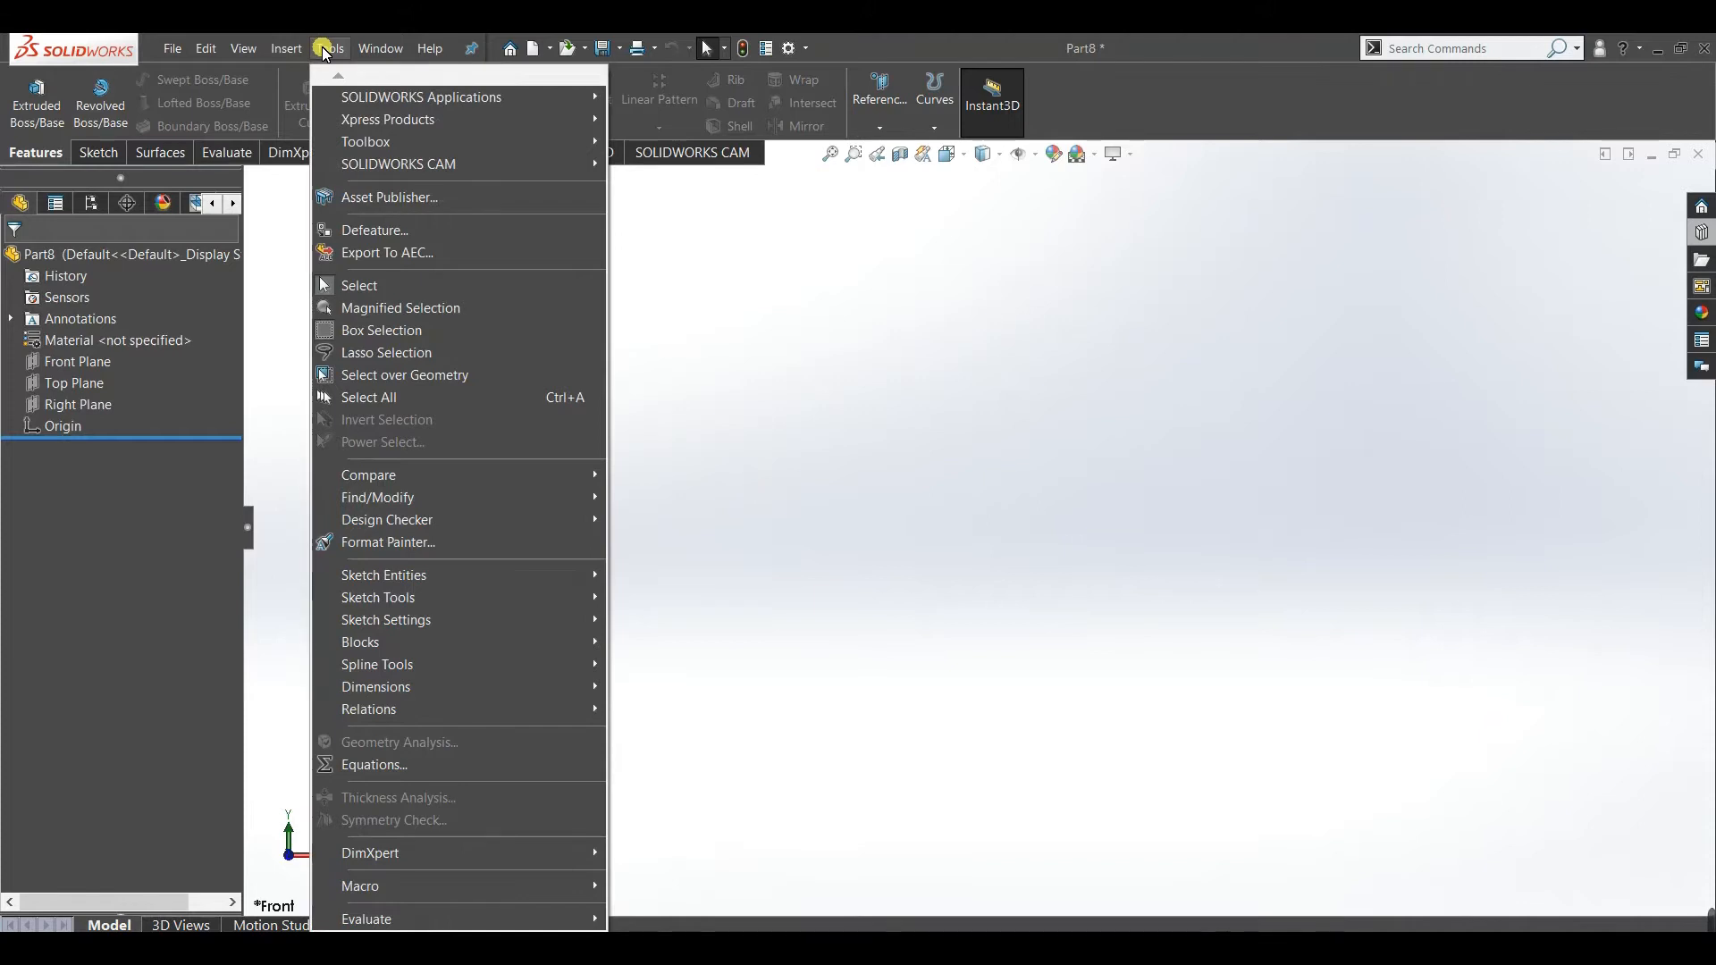
left_click(373, 764)
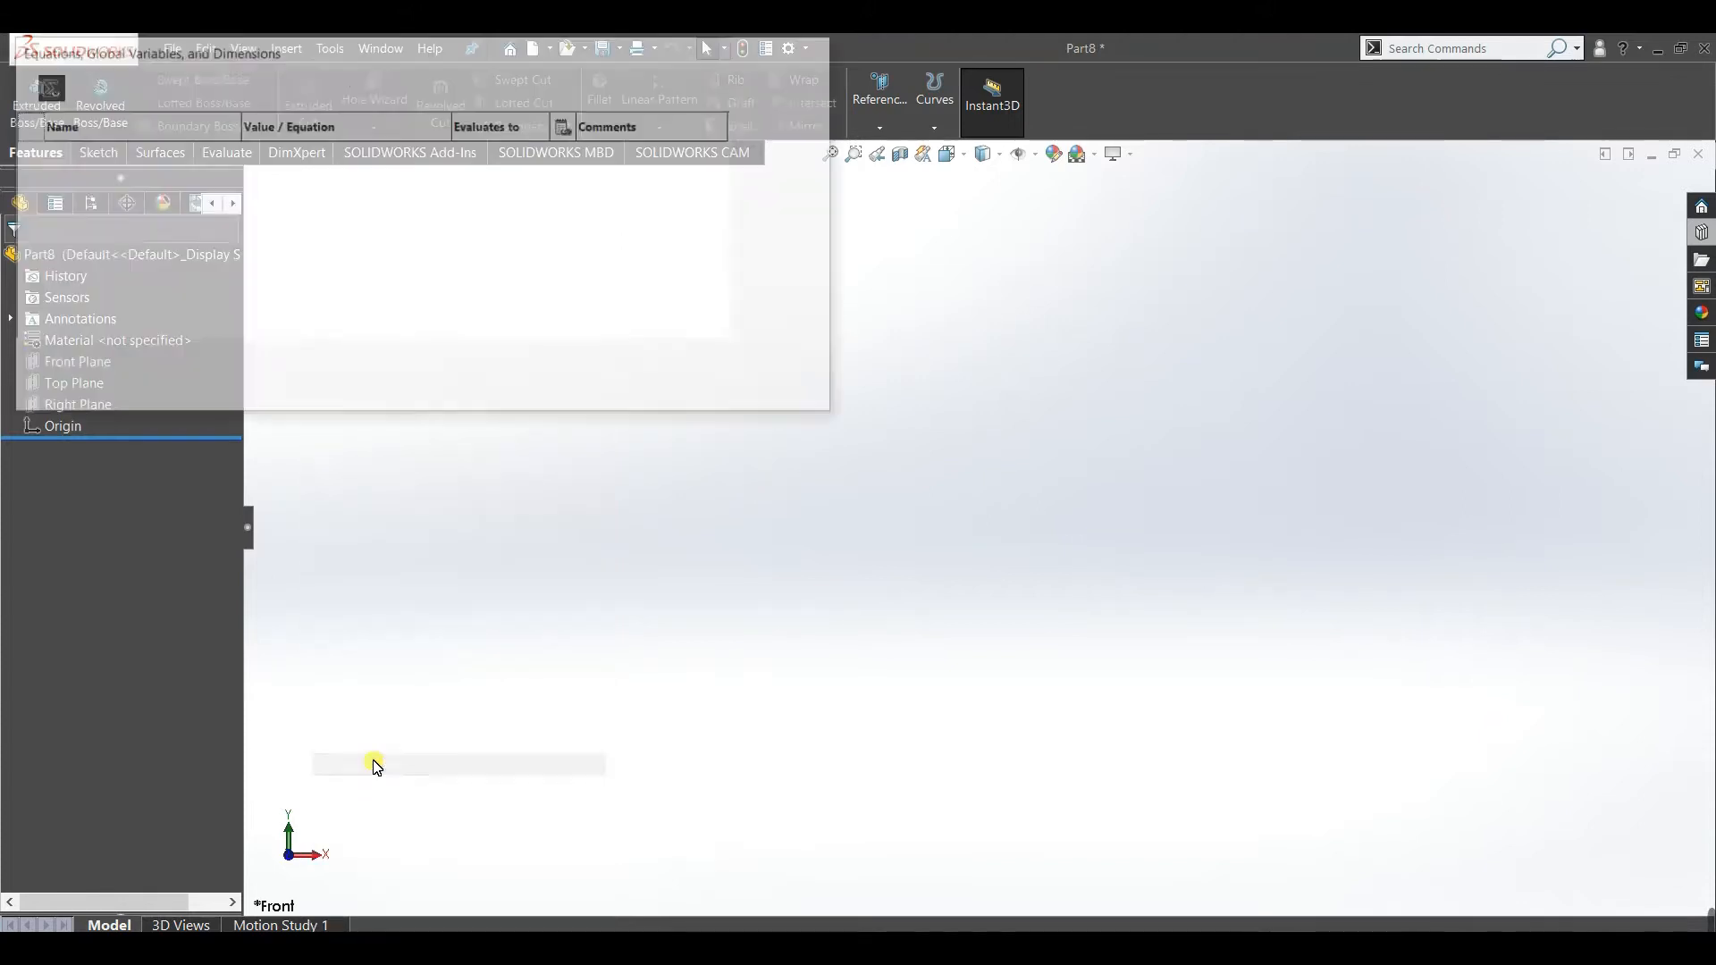
left_click(96, 171)
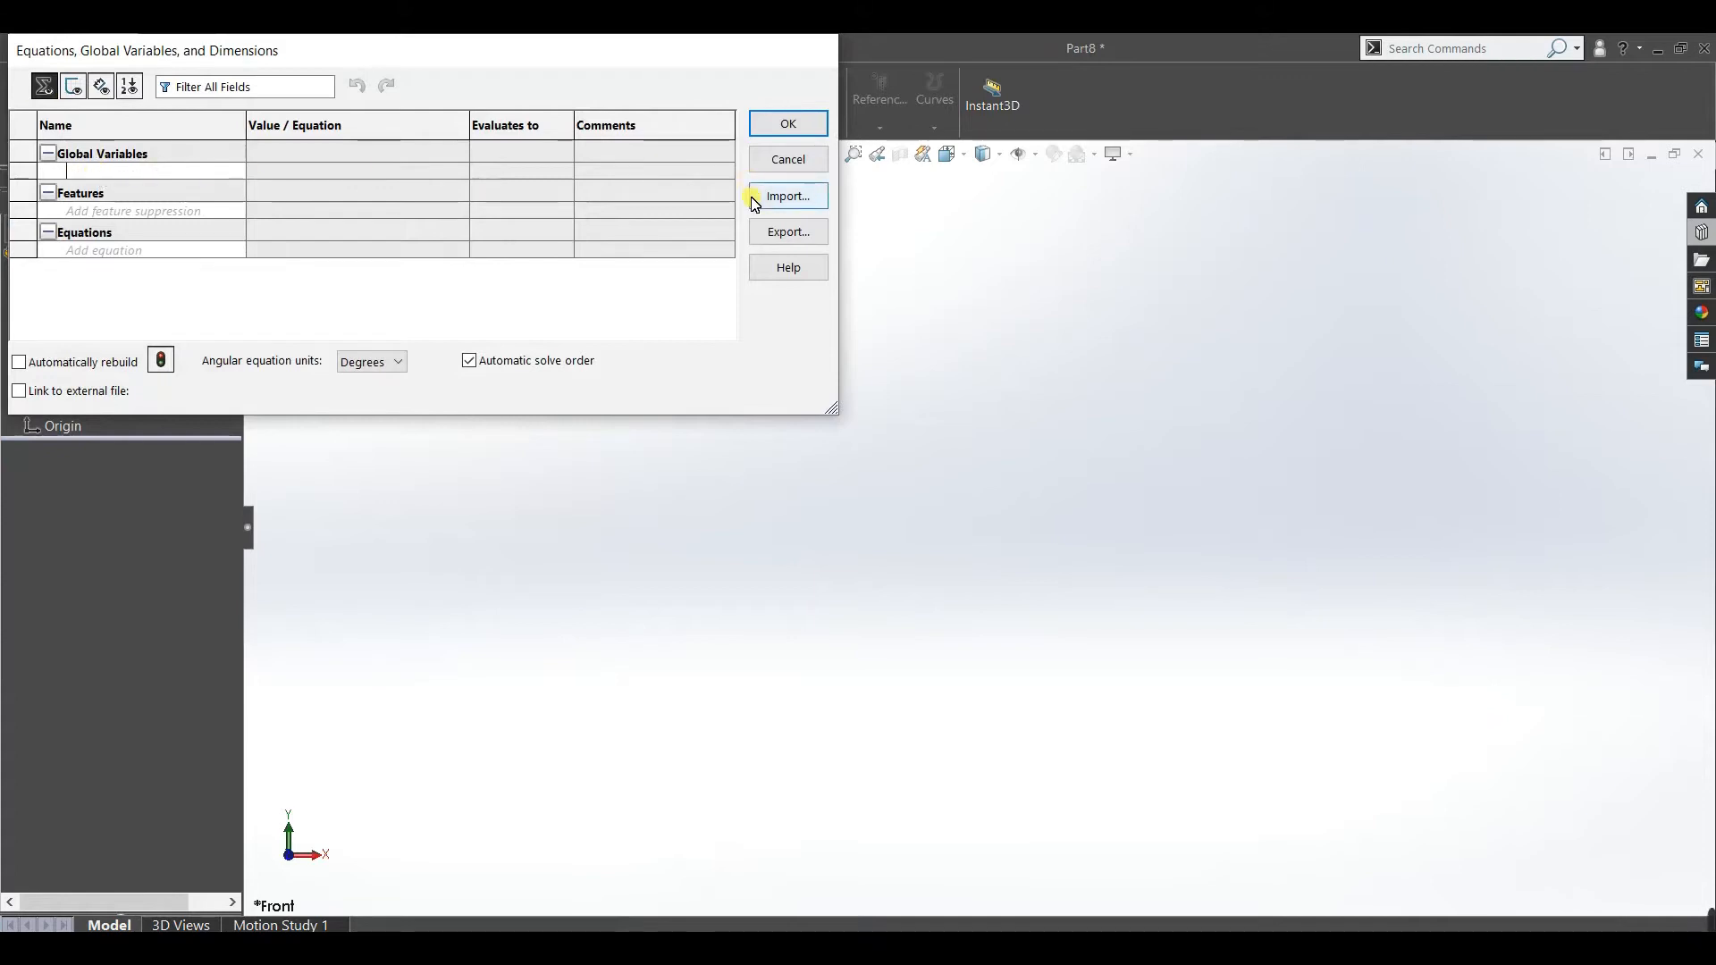
type("dp")
key("Tab")
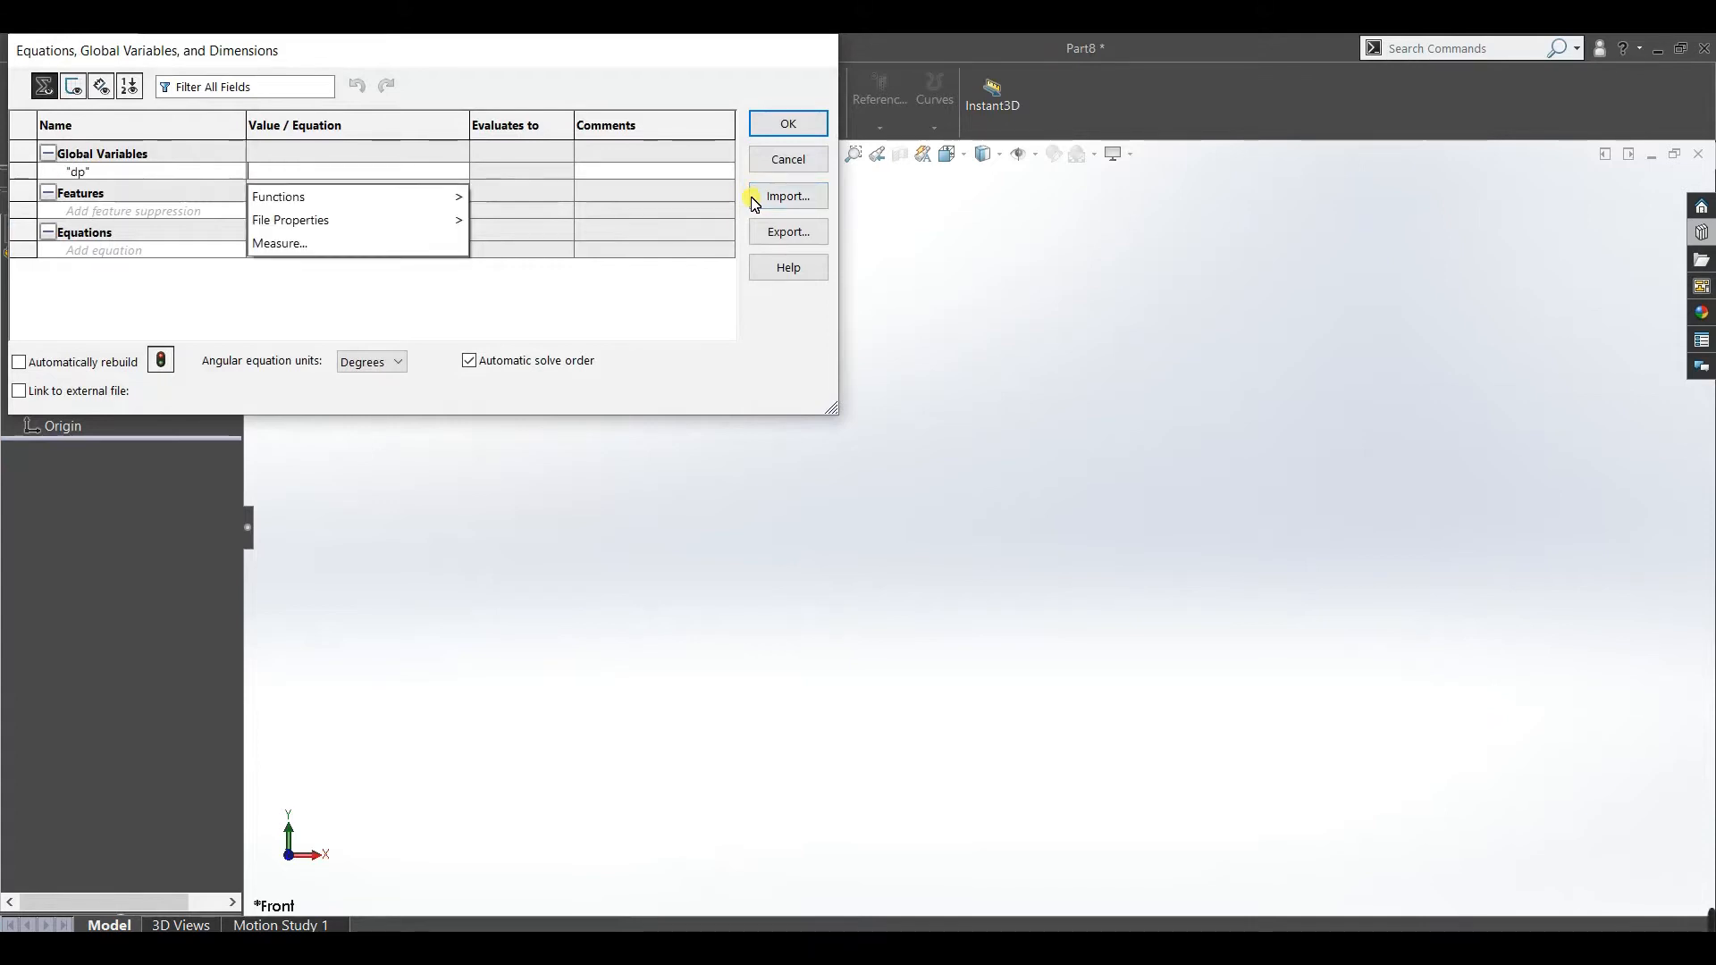
type("100")
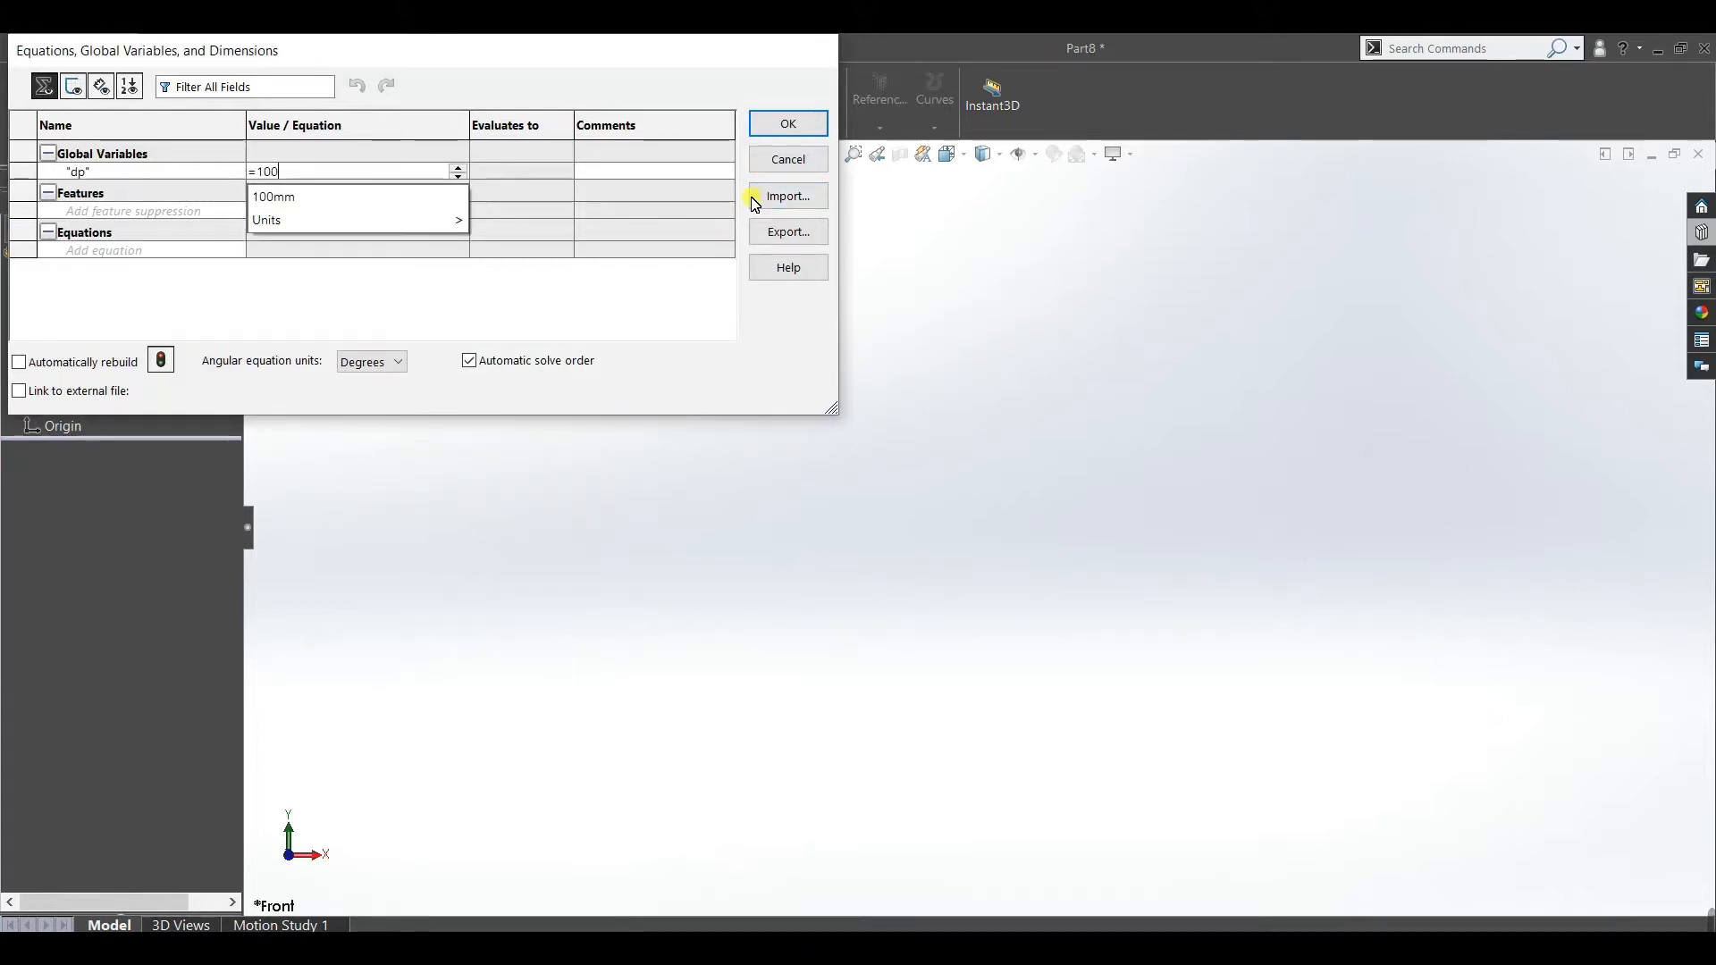
key("Tab")
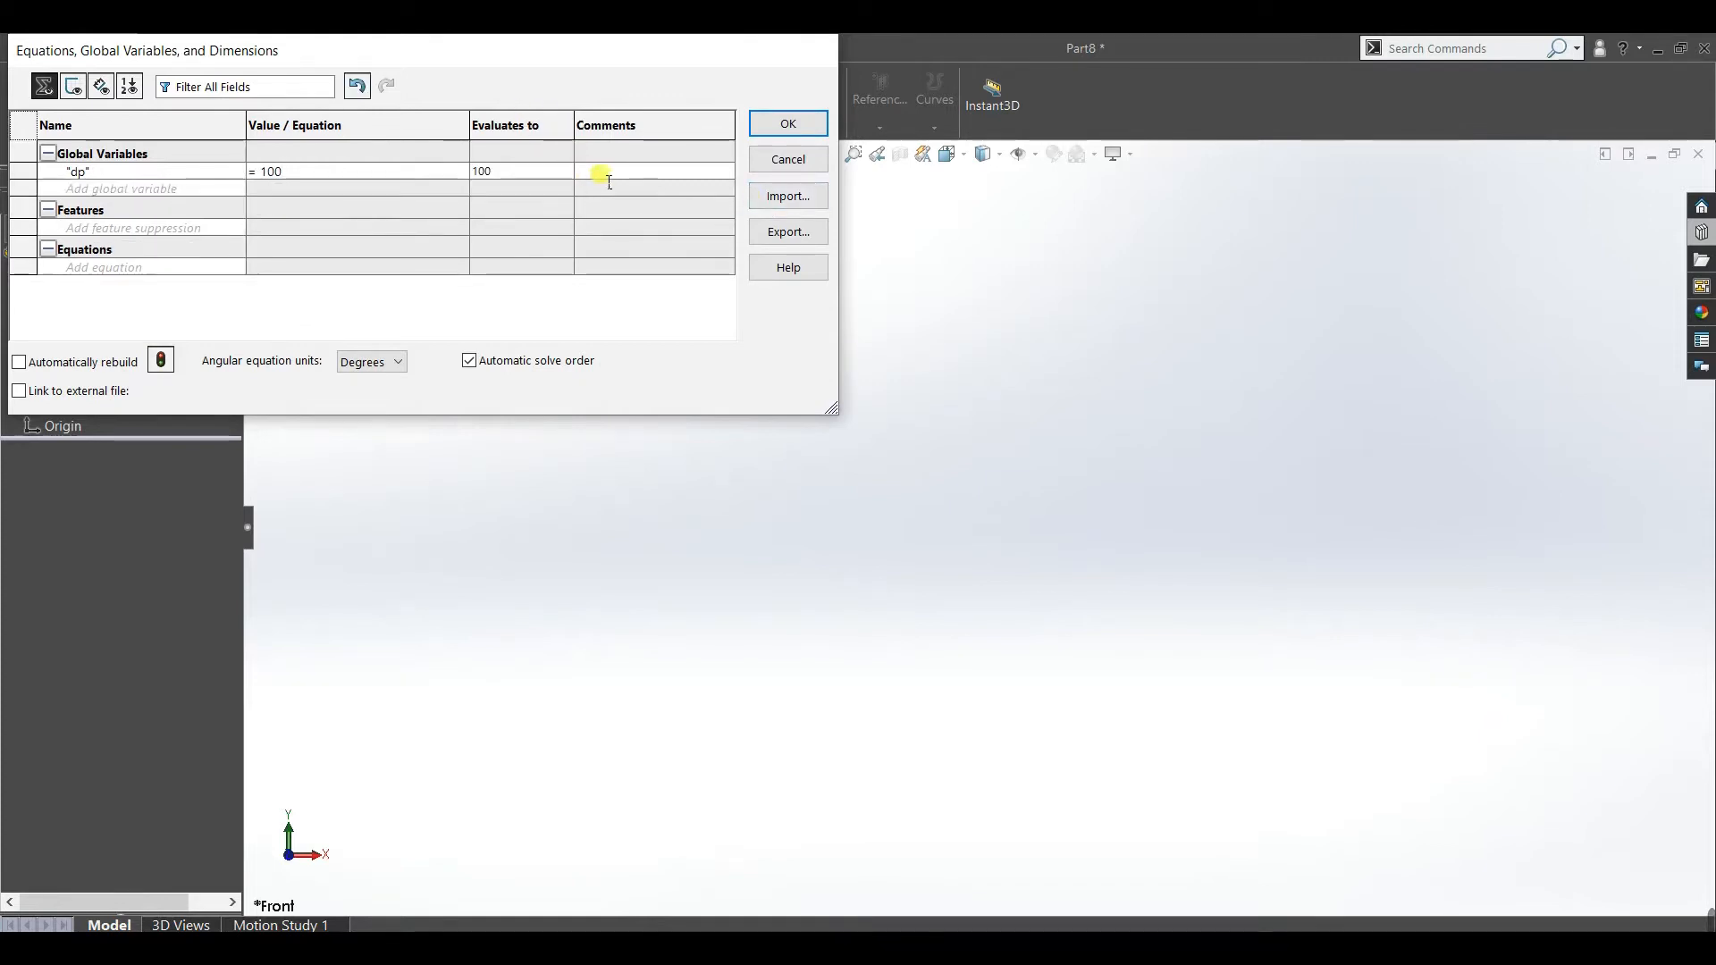
type("pitch circle diameter")
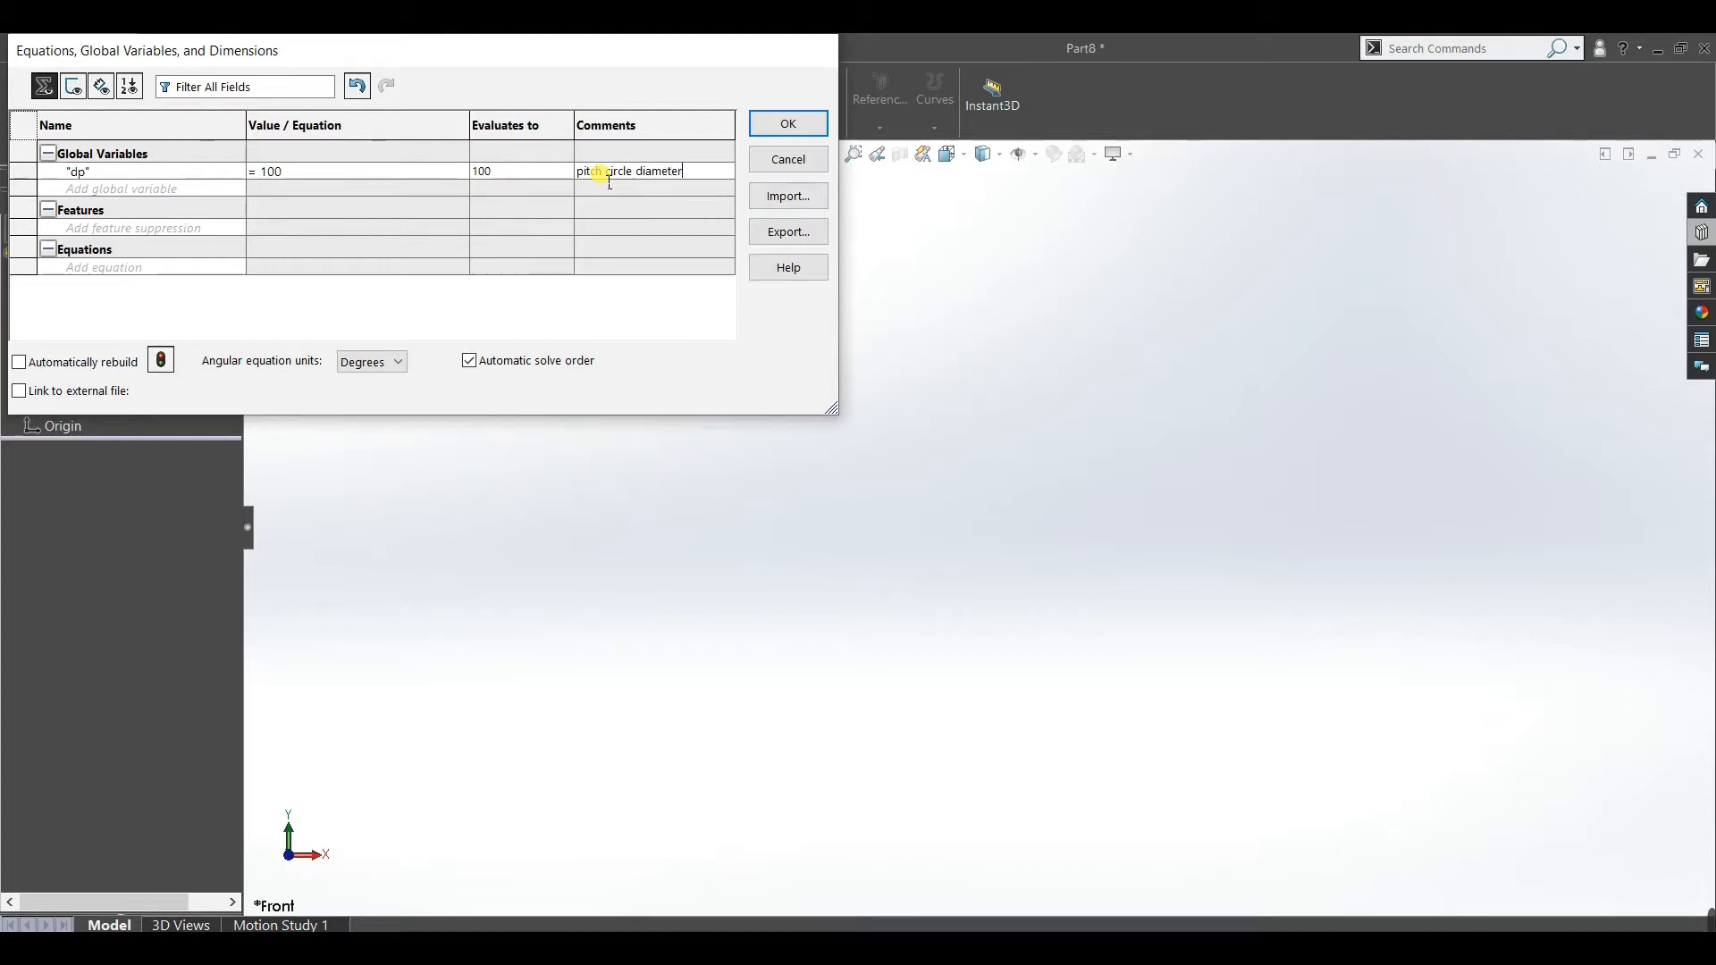
Add global variable theta with value 20deg and the comment "pressure angle".
left_click(80, 189)
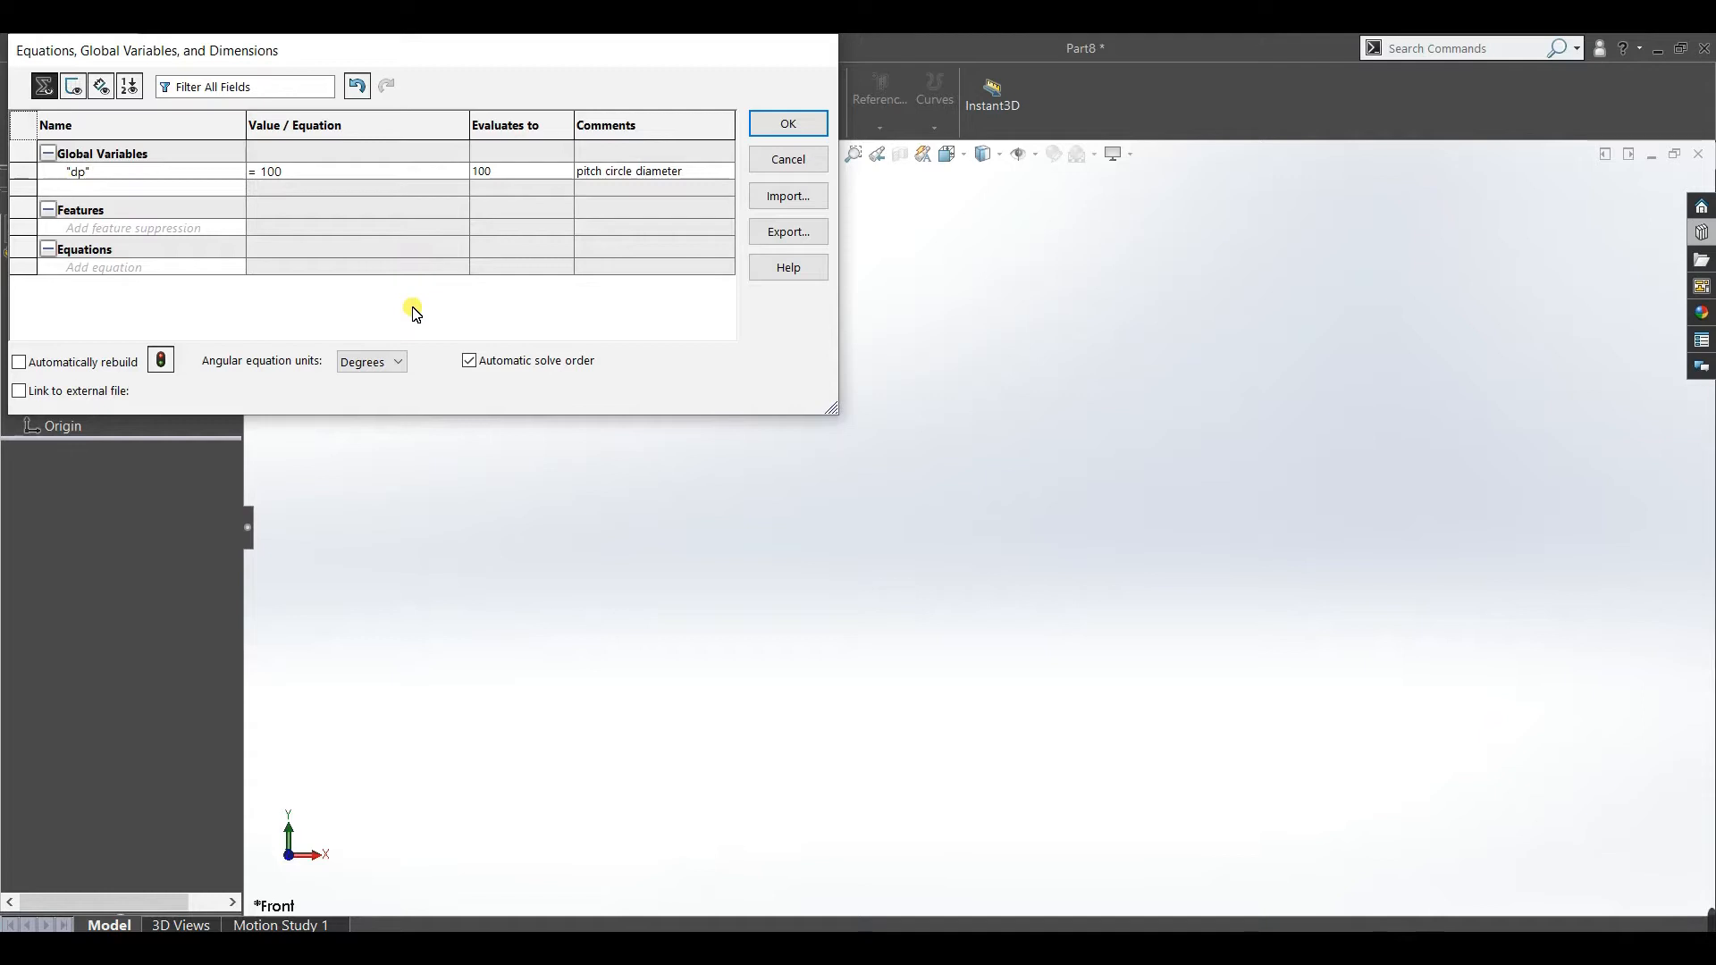
type("theta")
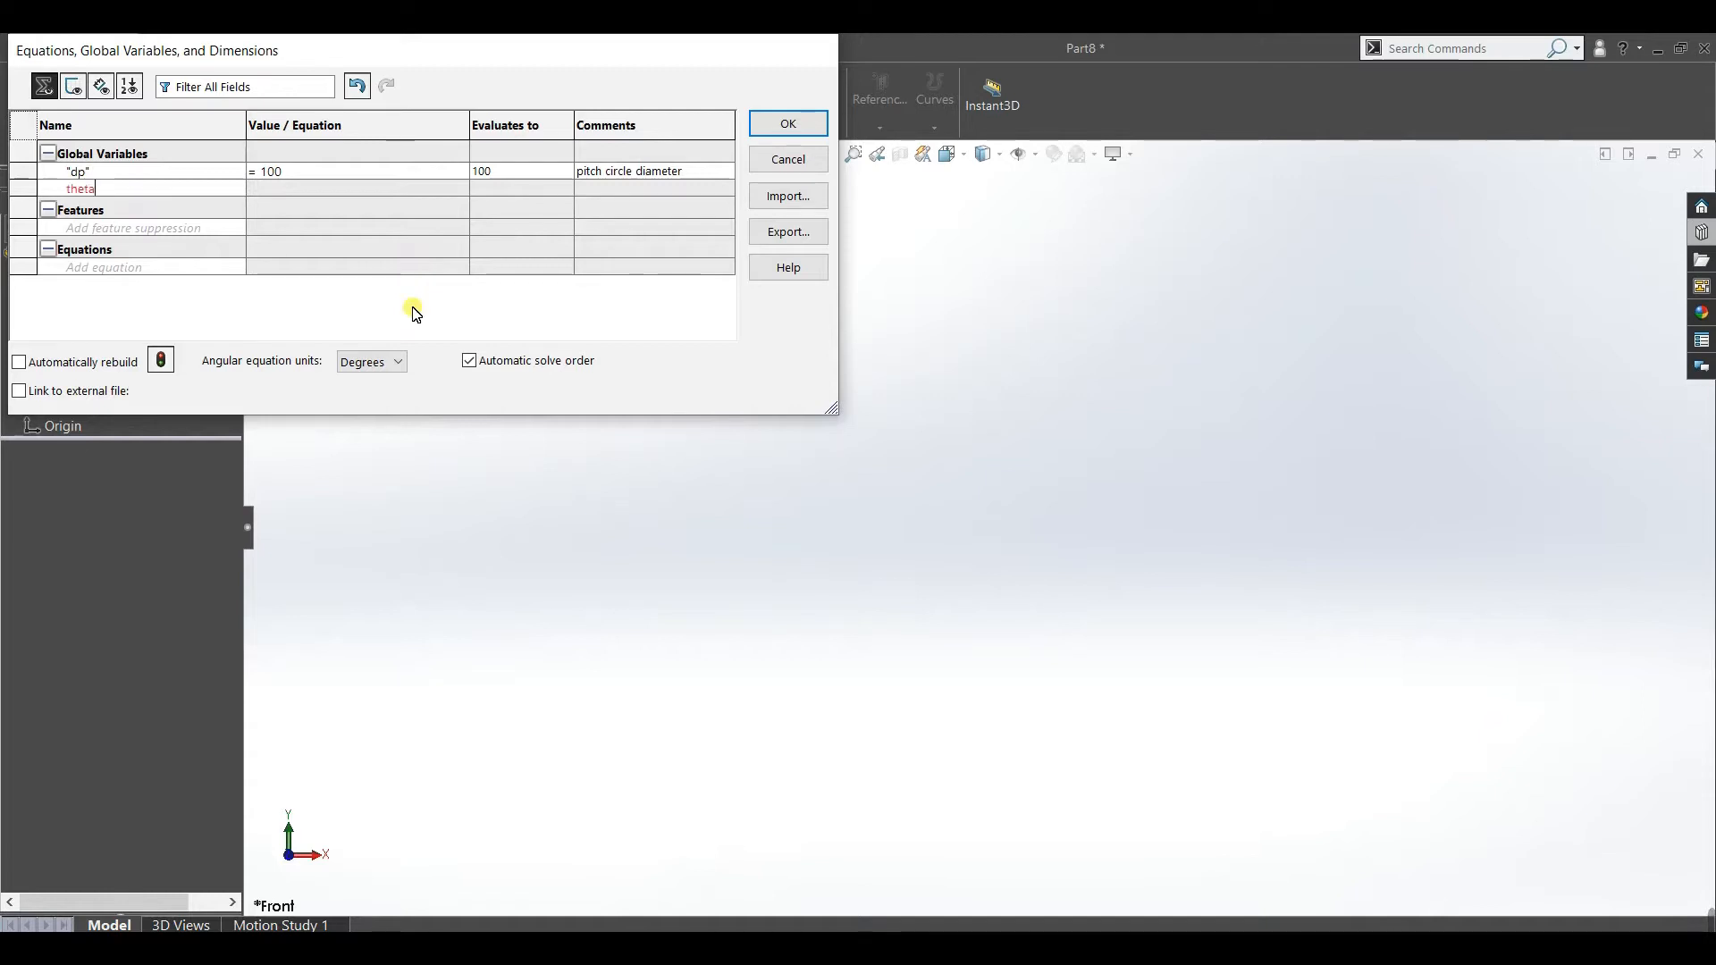
key("Tab")
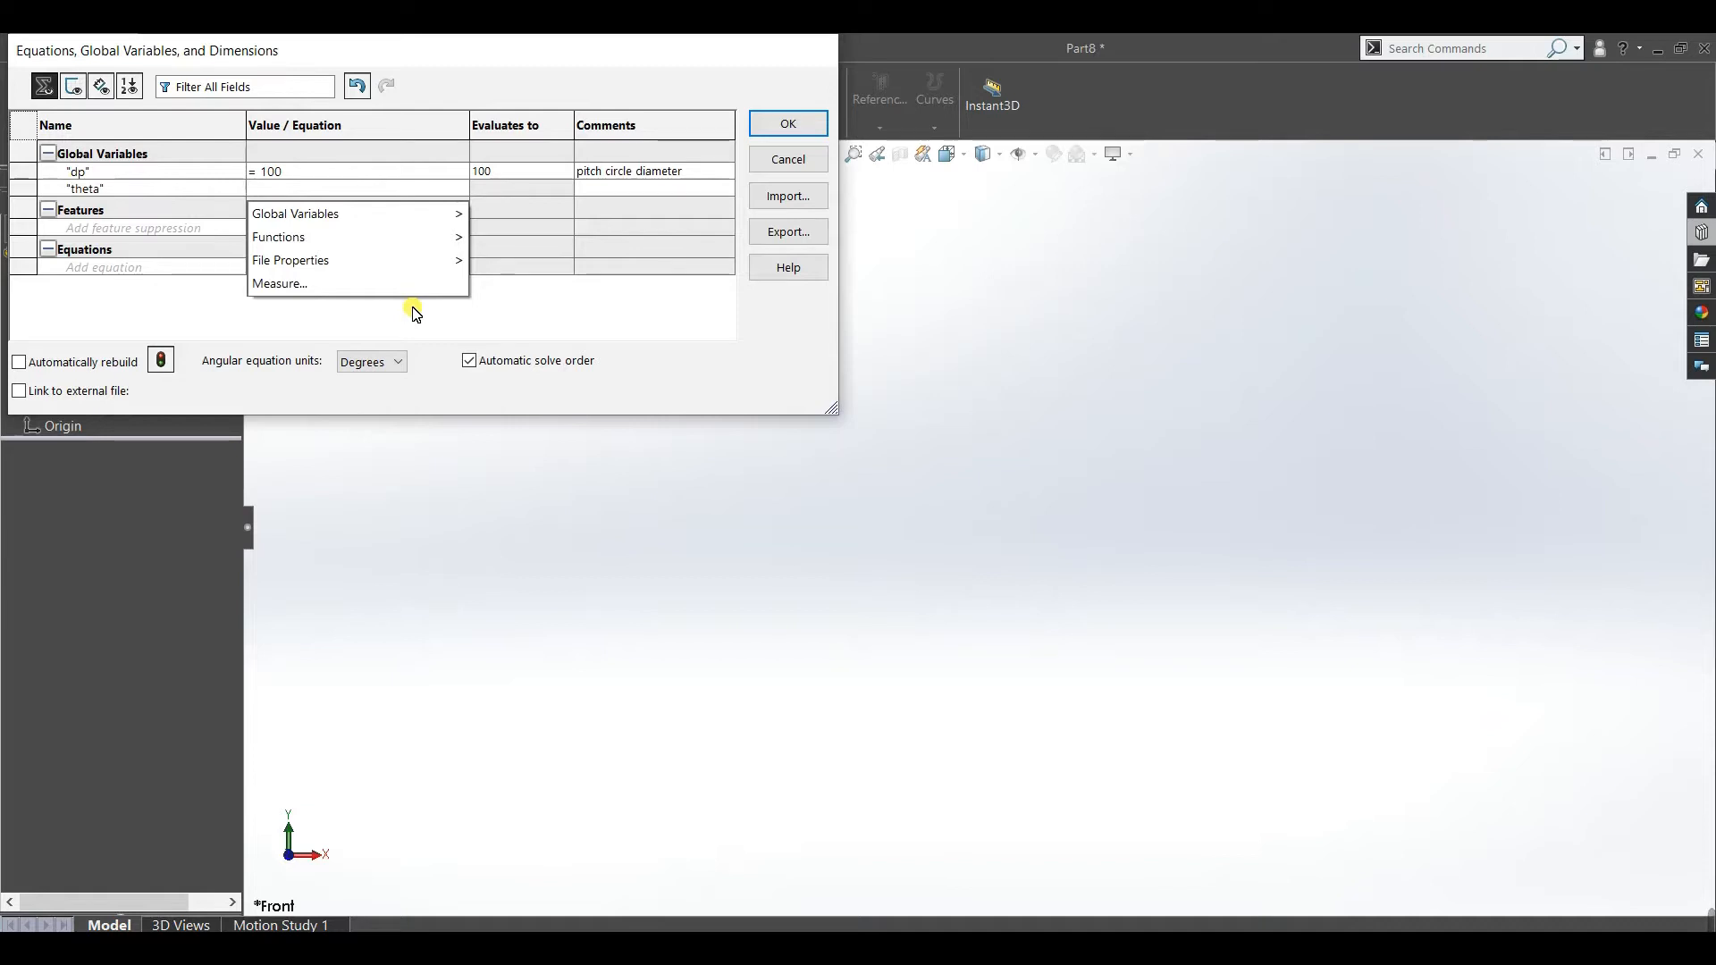
type("20deg")
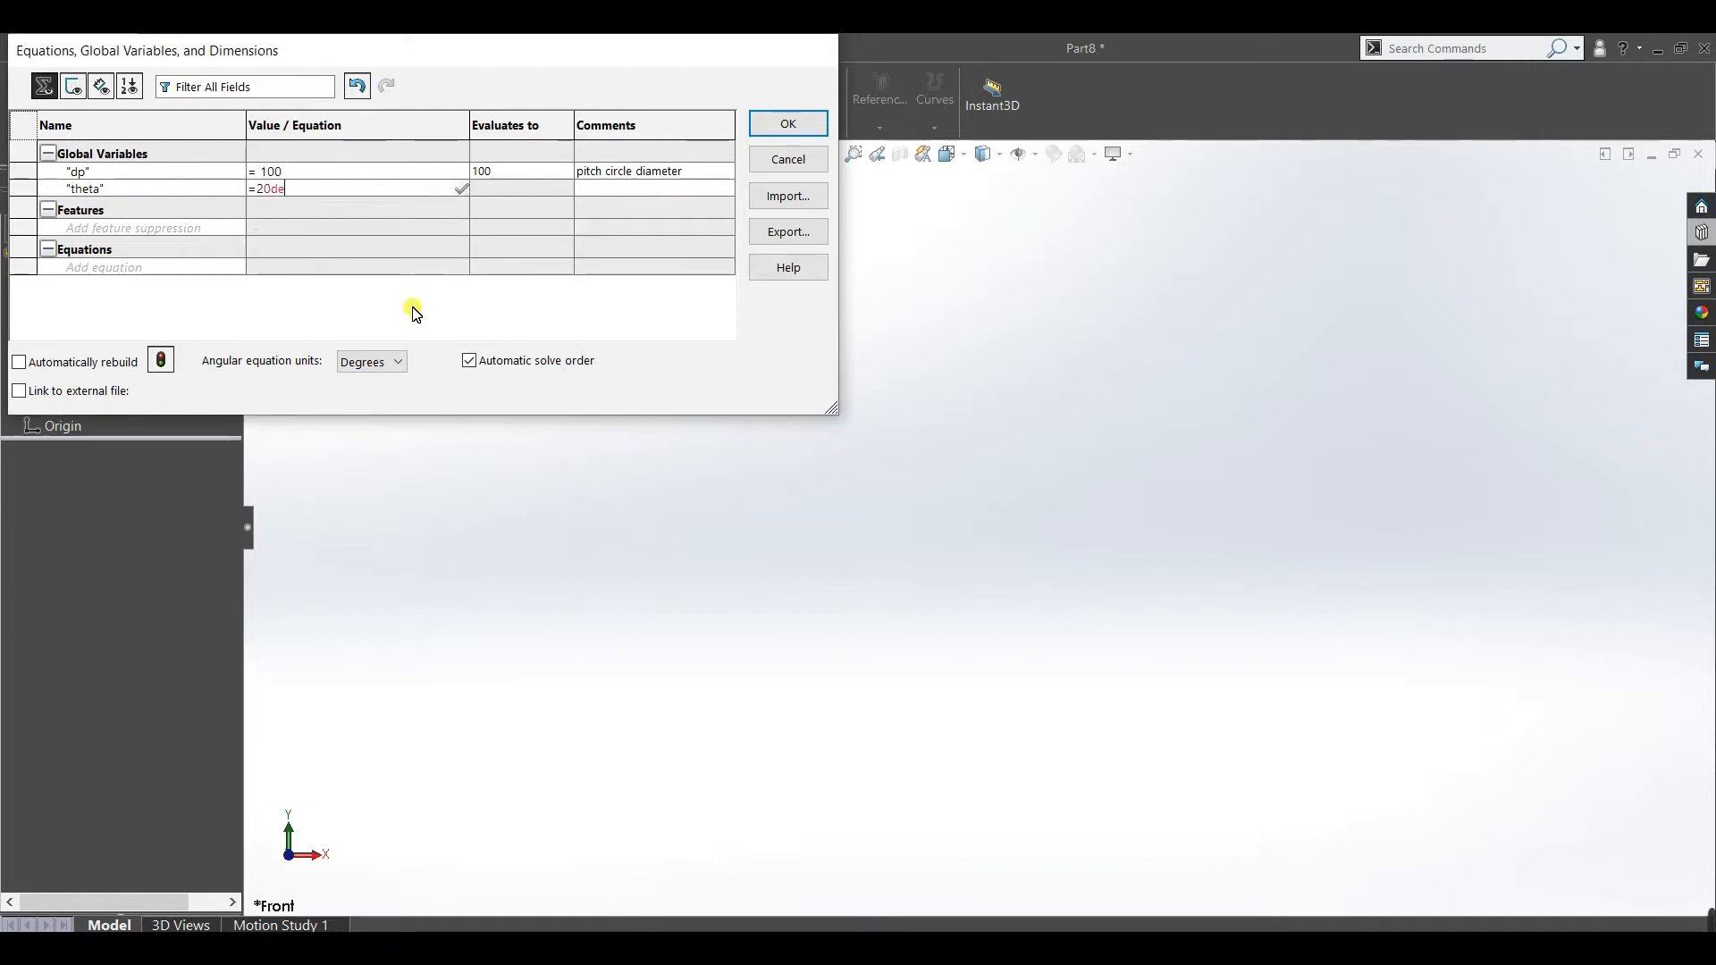
key("Return")
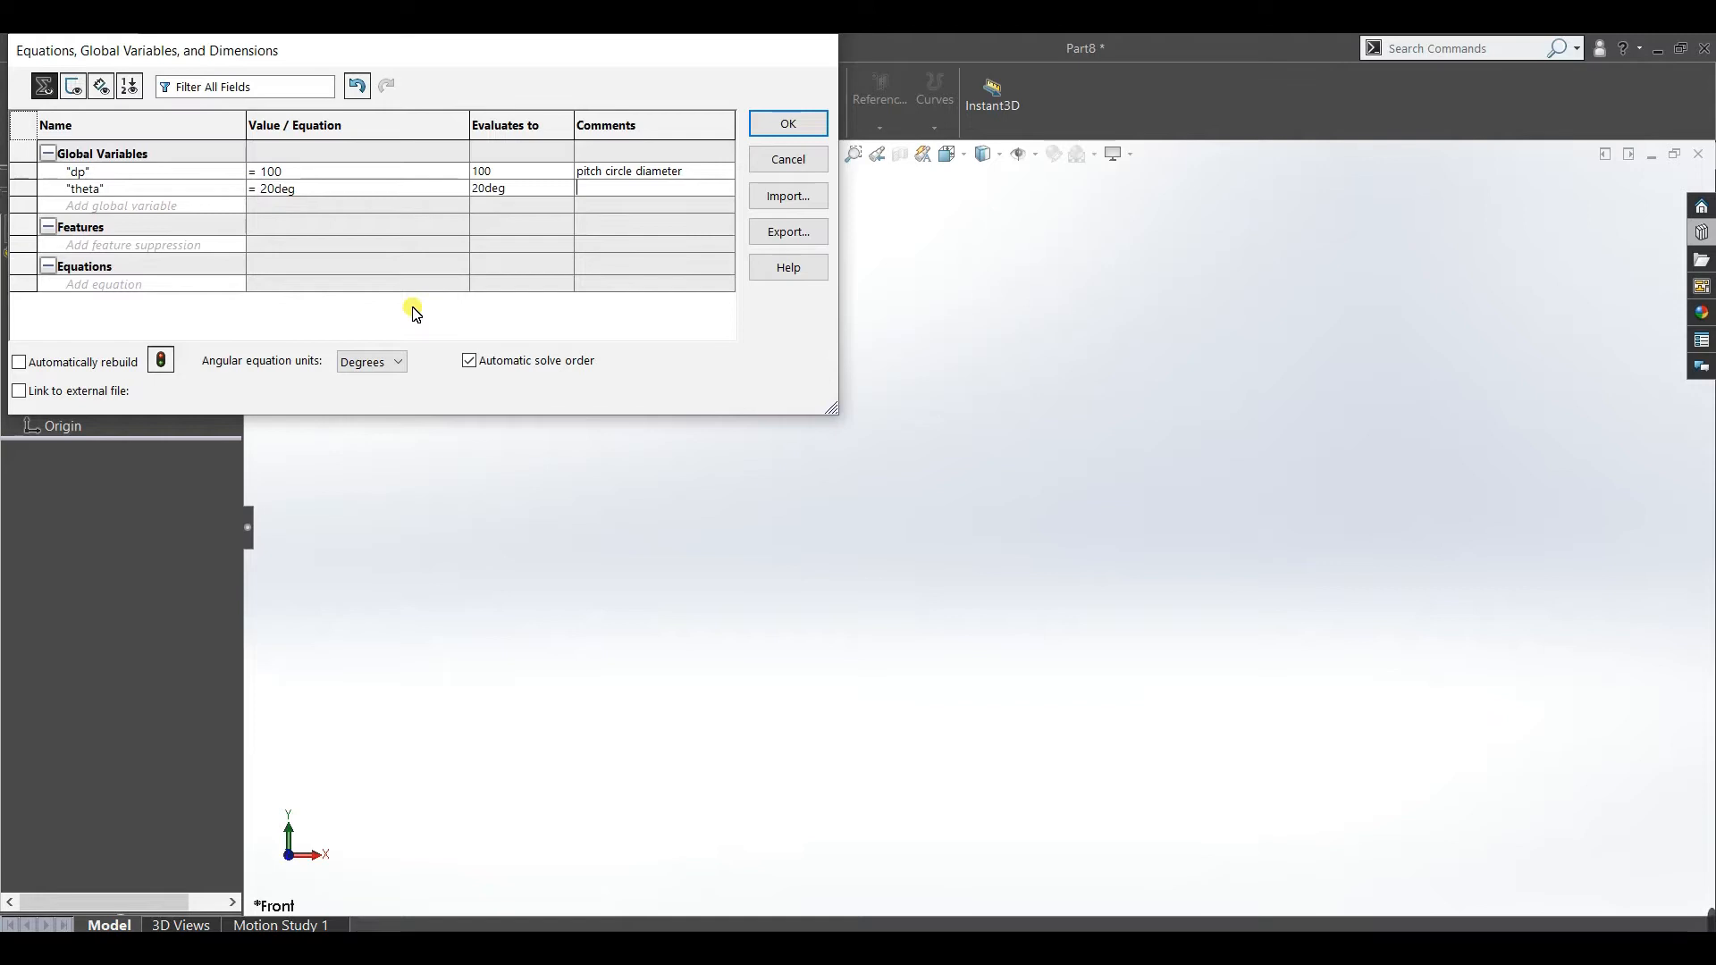
type("pressure angle")
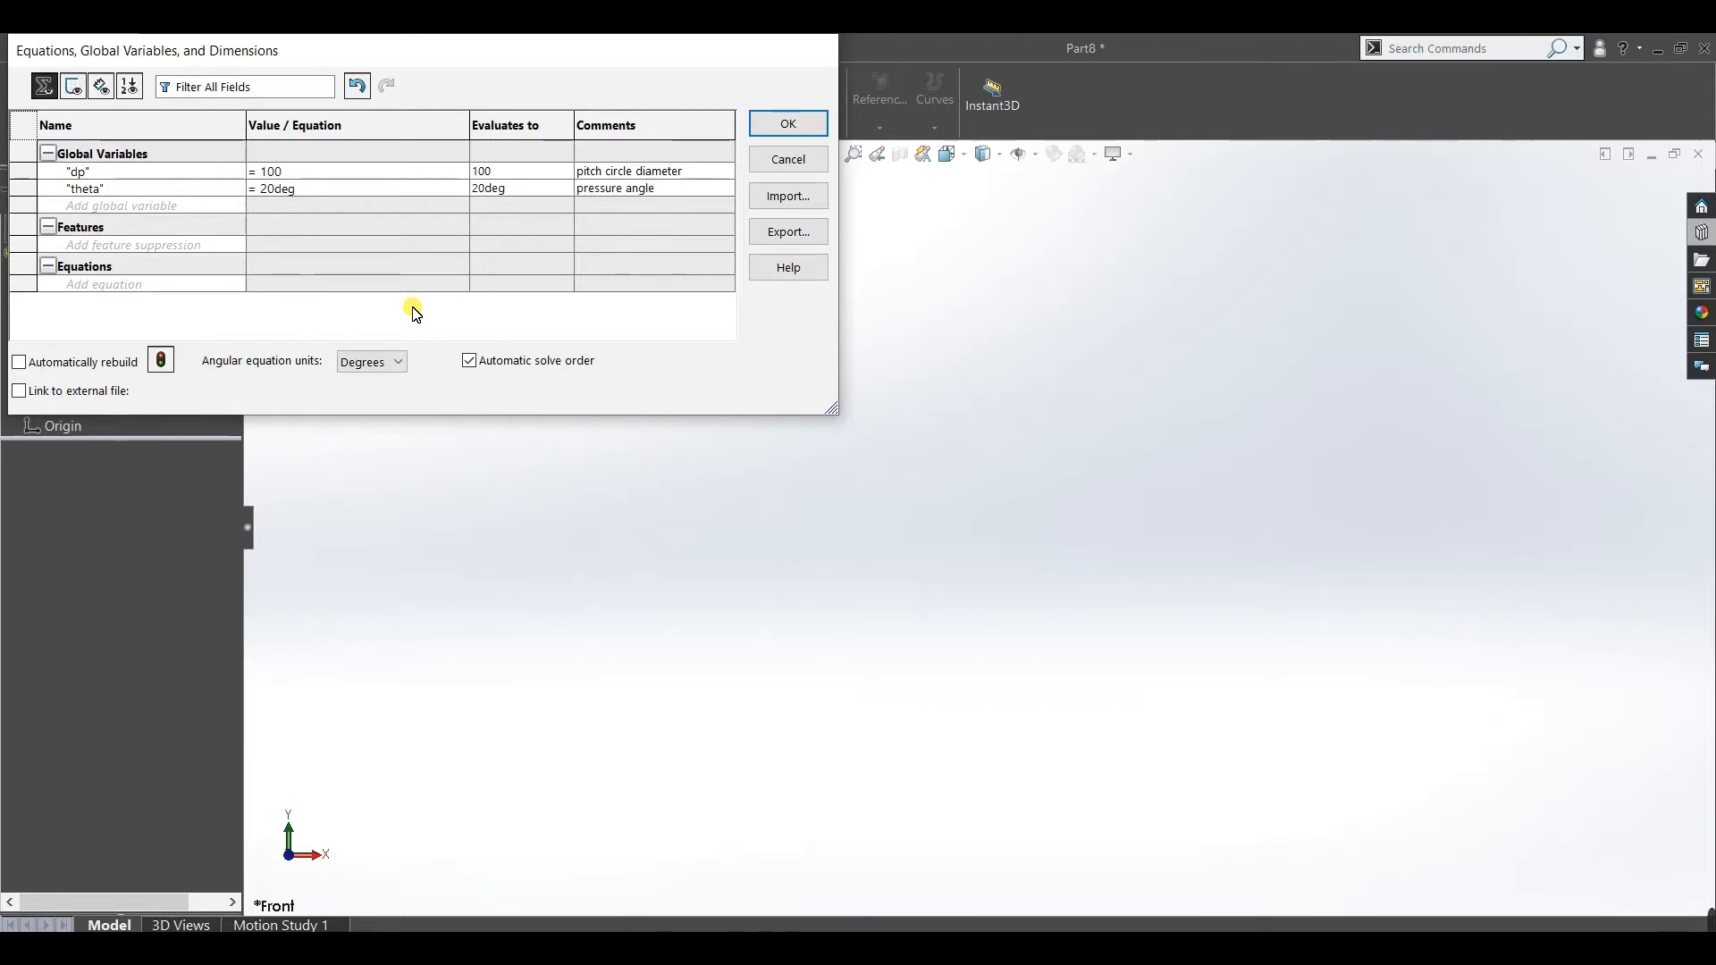
Add global variable db, check the base circle formula in the Word document, and return to the SOLIDWORKS equations.
left_click(156, 210)
type("db")
key("Tab")
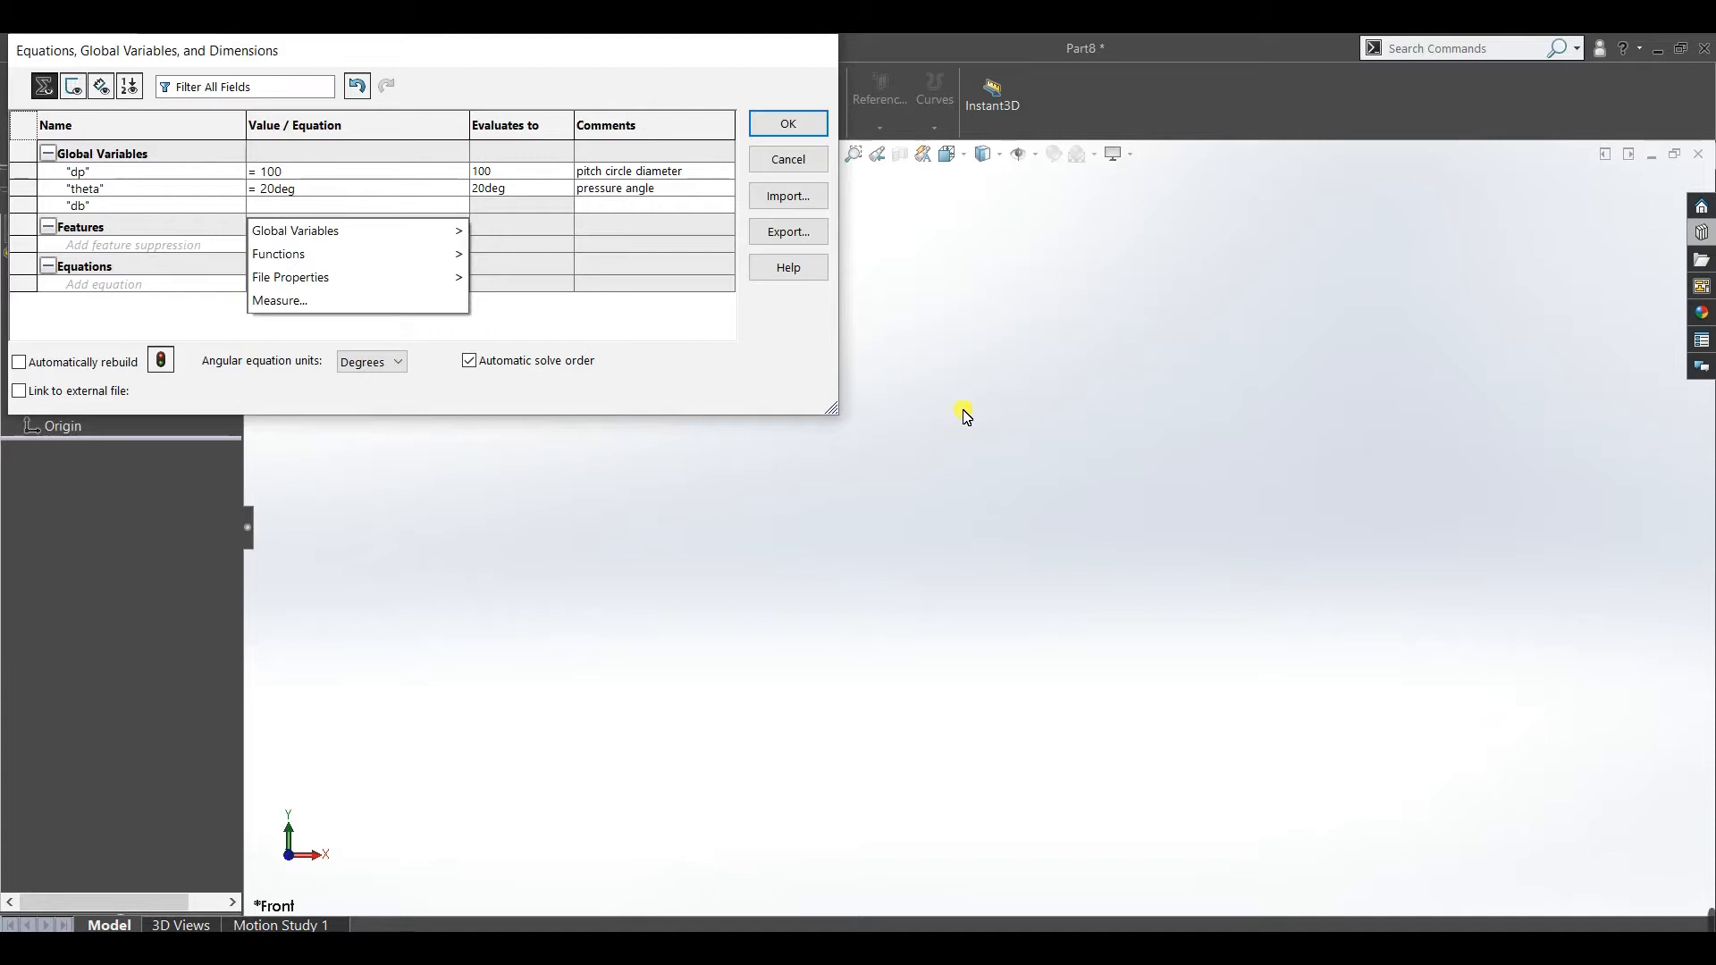
type("=\"")
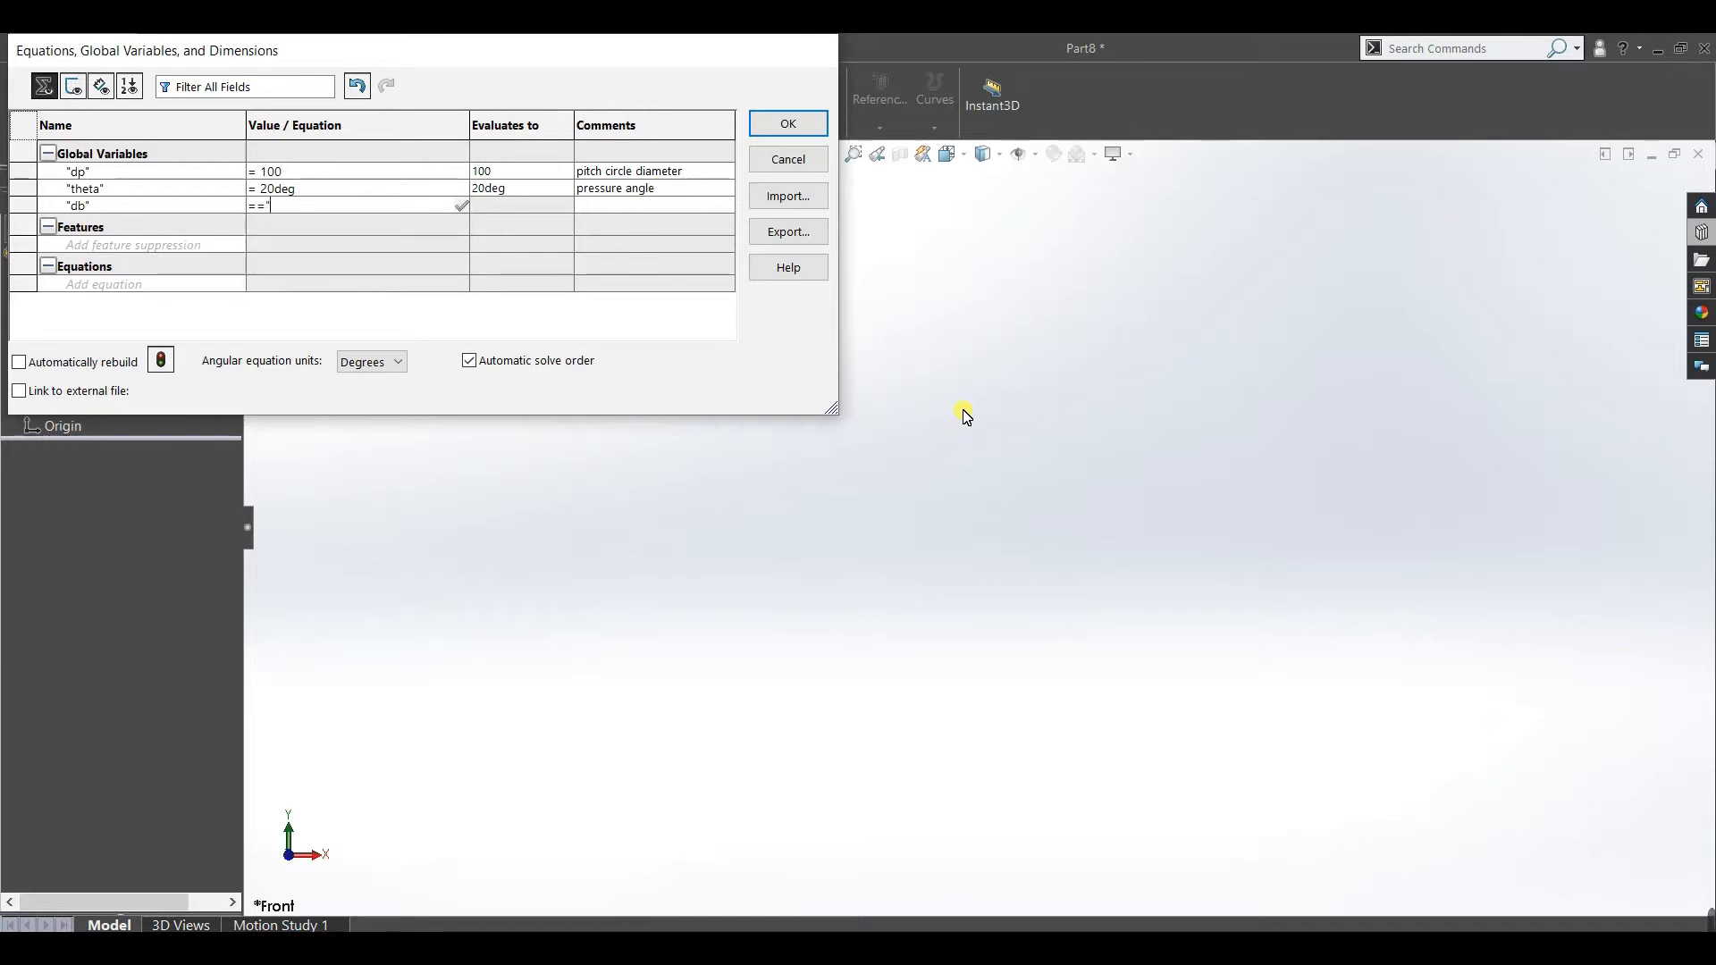
key("BackSpace")
key("BackSpace")
type("\"")
key("alt+Tab")
left_click_drag(780, 407, 916, 412)
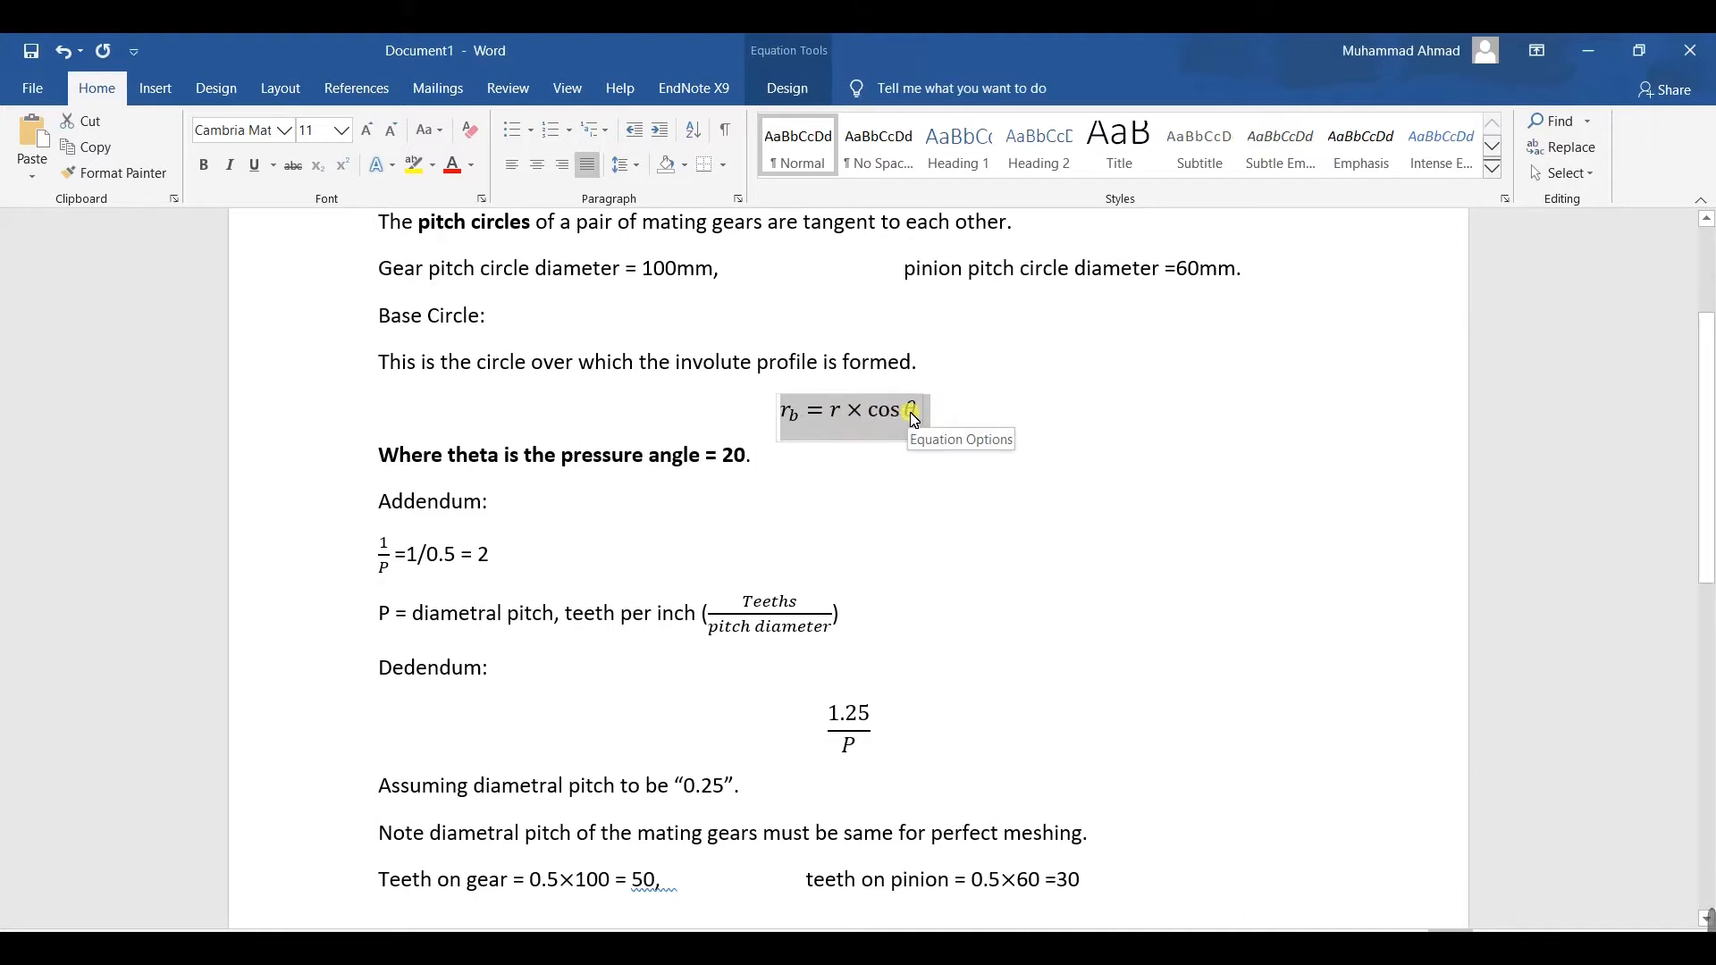
left_click(684, 949)
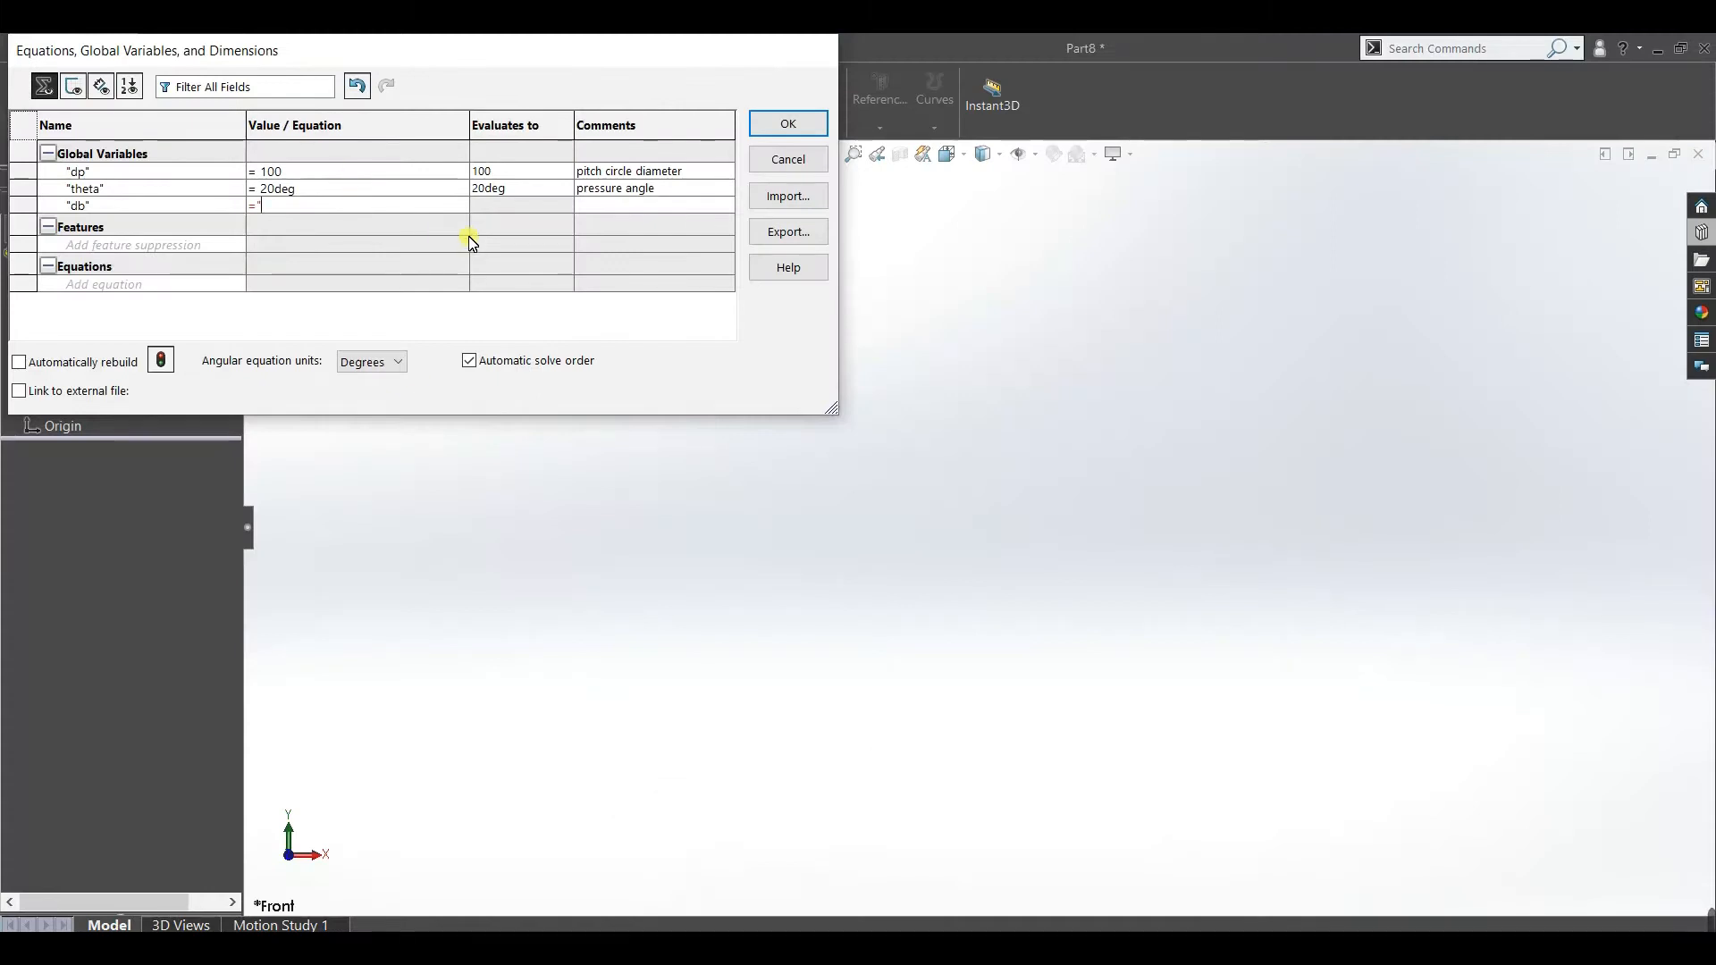
Define db as "dp" * cos("theta") and give it the comment "base circle diameter".
type("dp\"*")
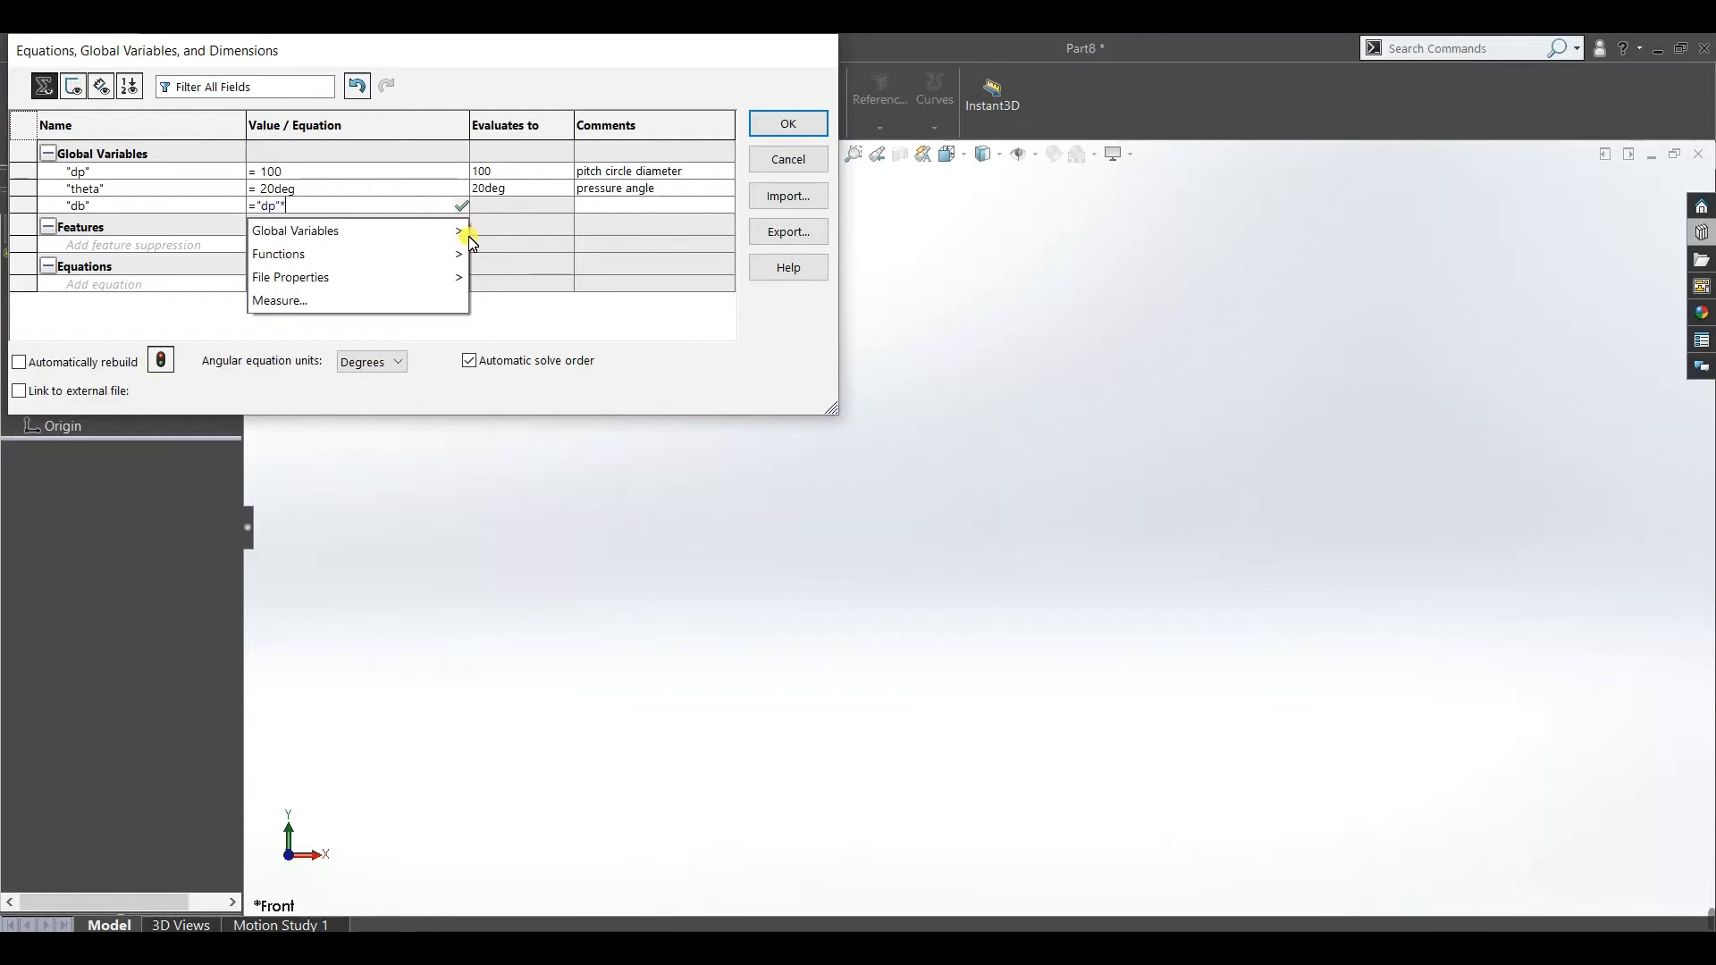
left_click(443, 251)
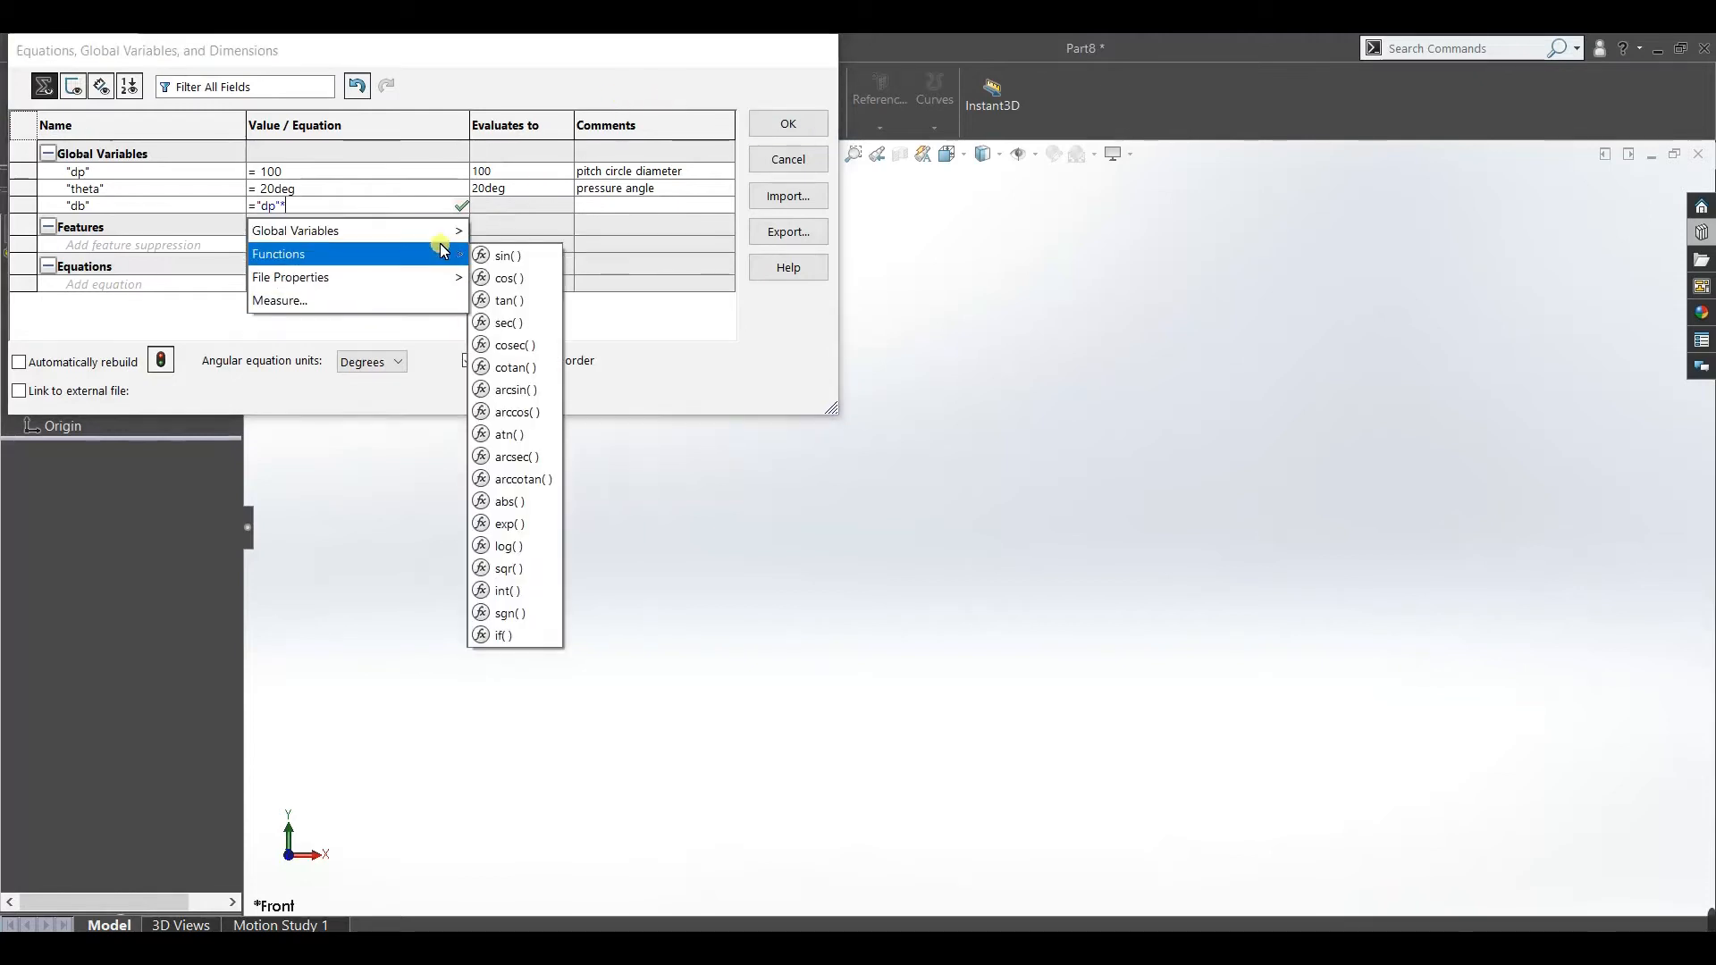
left_click(505, 277)
type("theta")
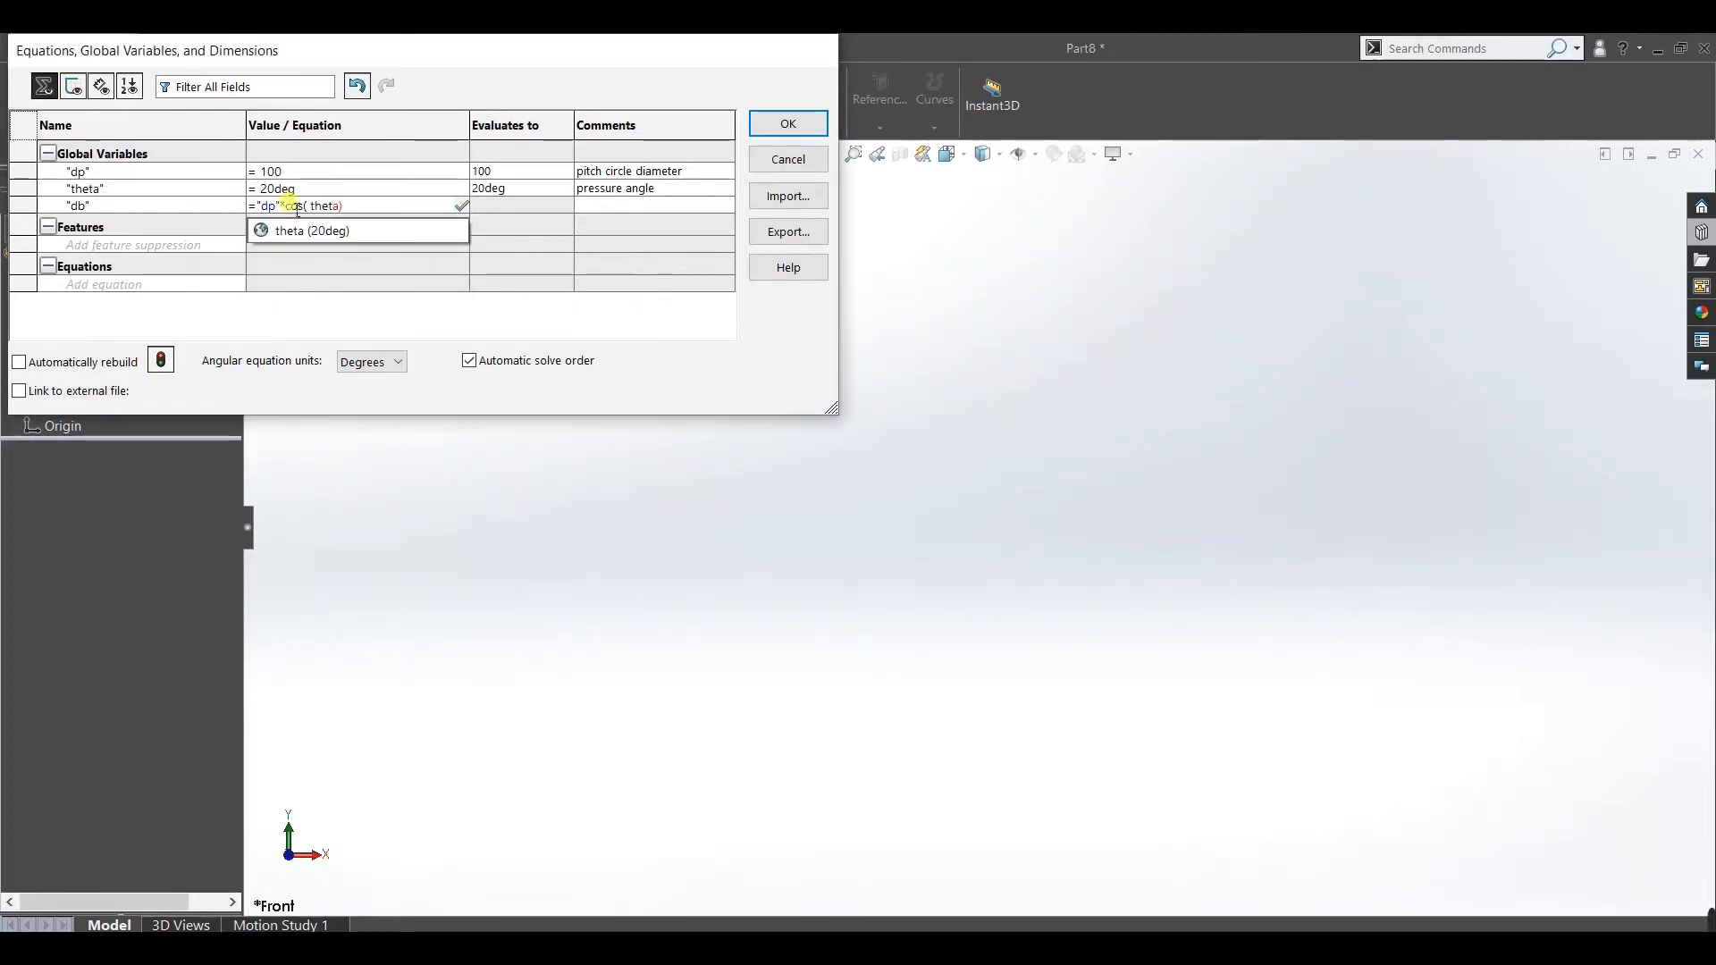
left_click(356, 235)
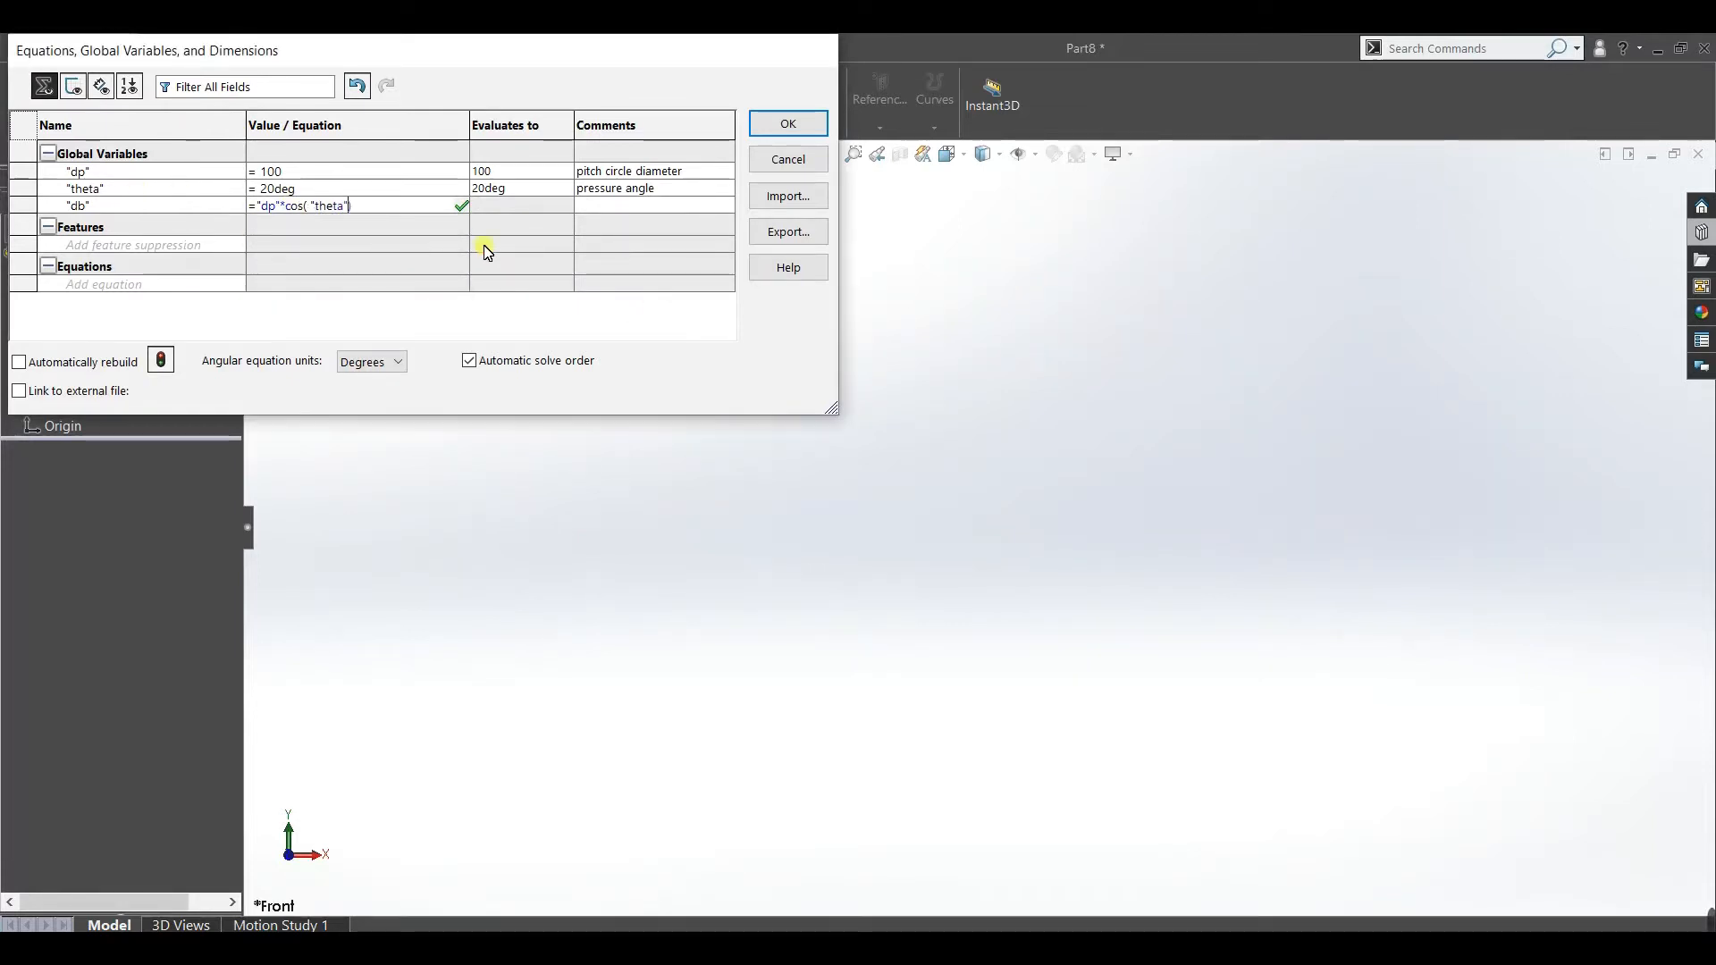
left_click(583, 209)
type("ba")
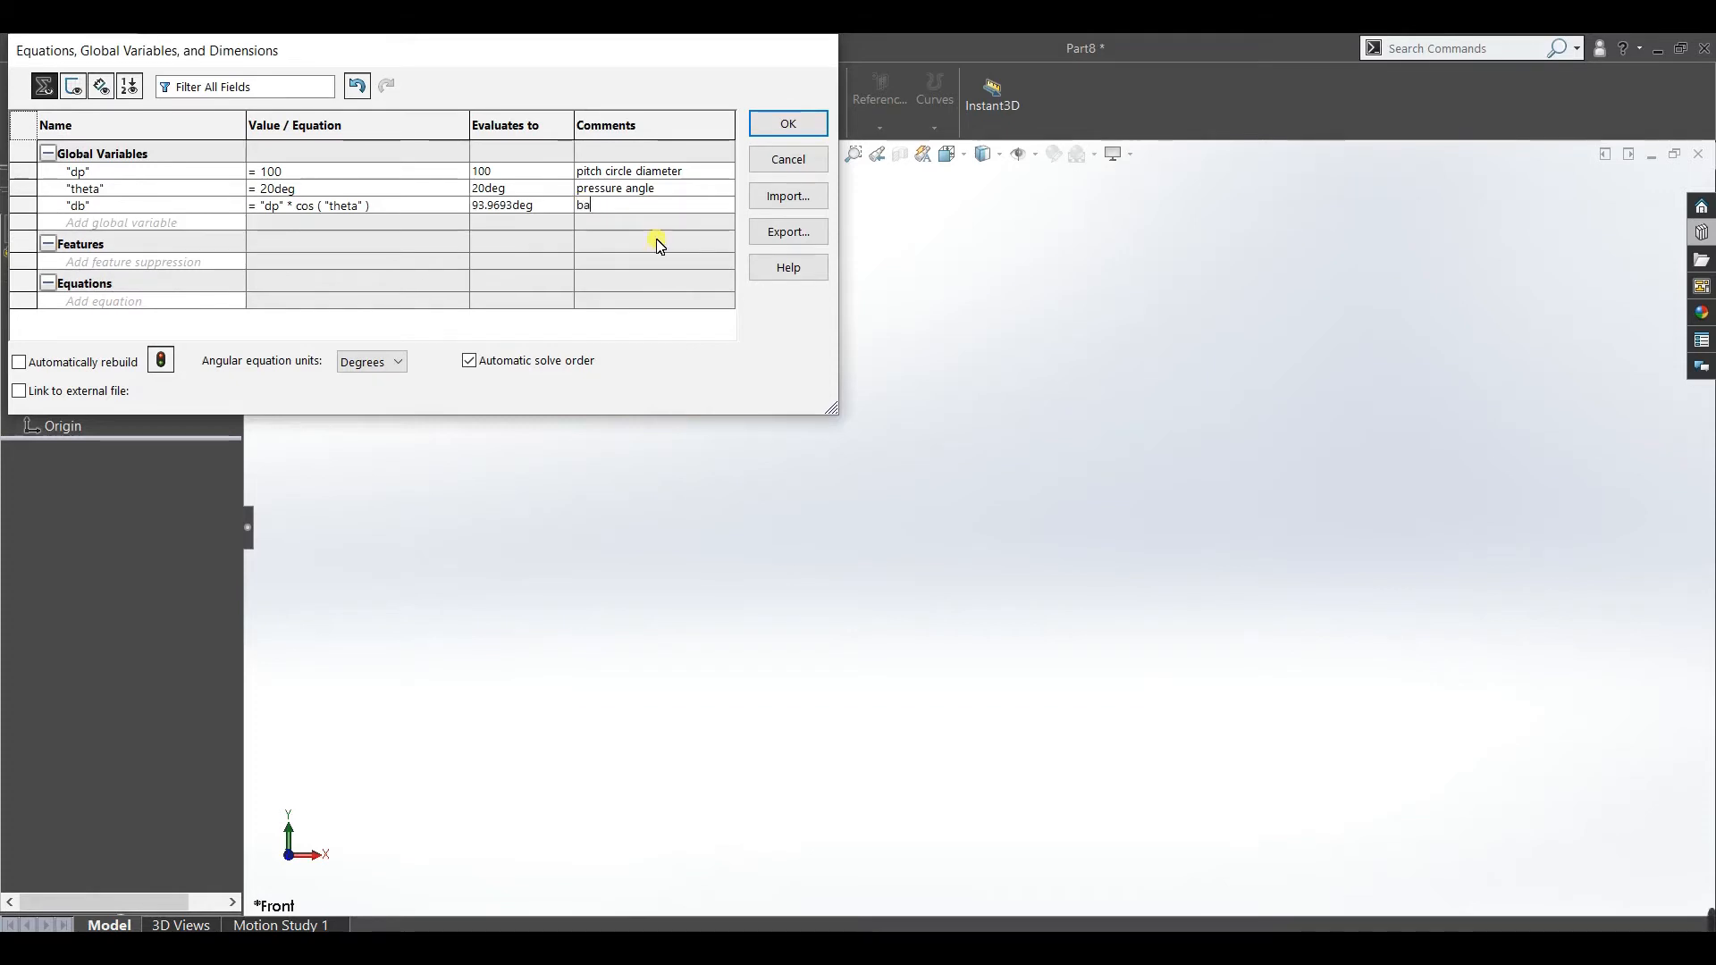
type("se circle diameter")
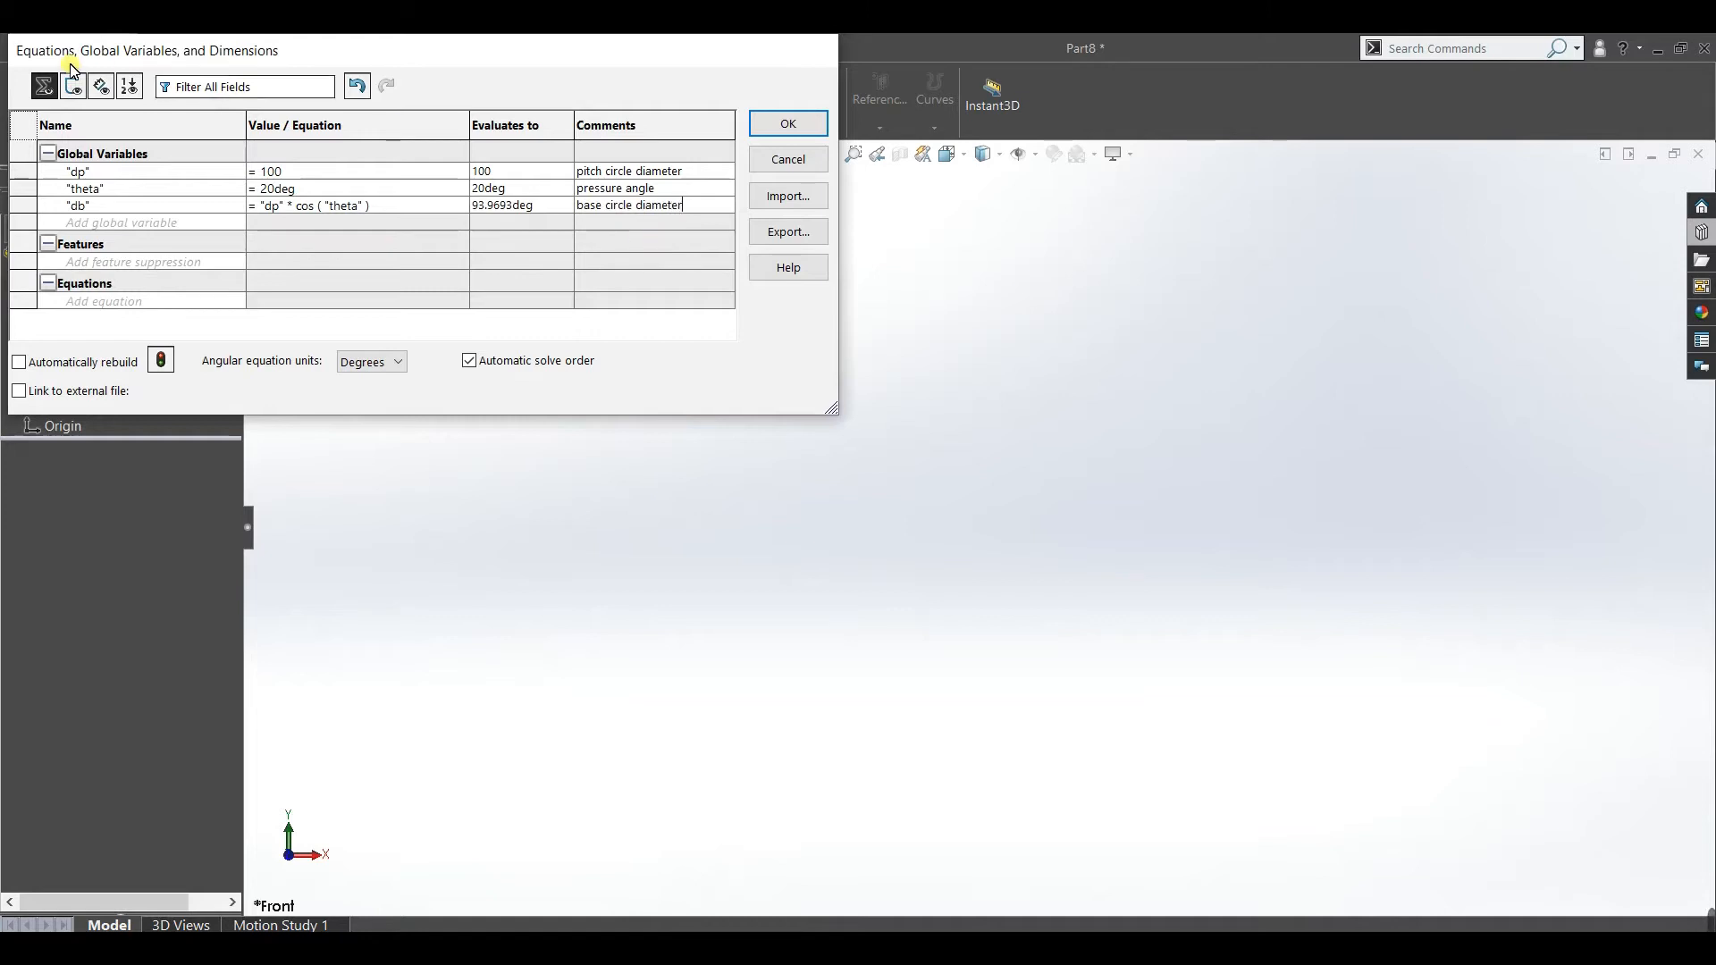
Add global variable P with value 0.25 and the comment "CIrcluar pitch".
left_click(85, 222)
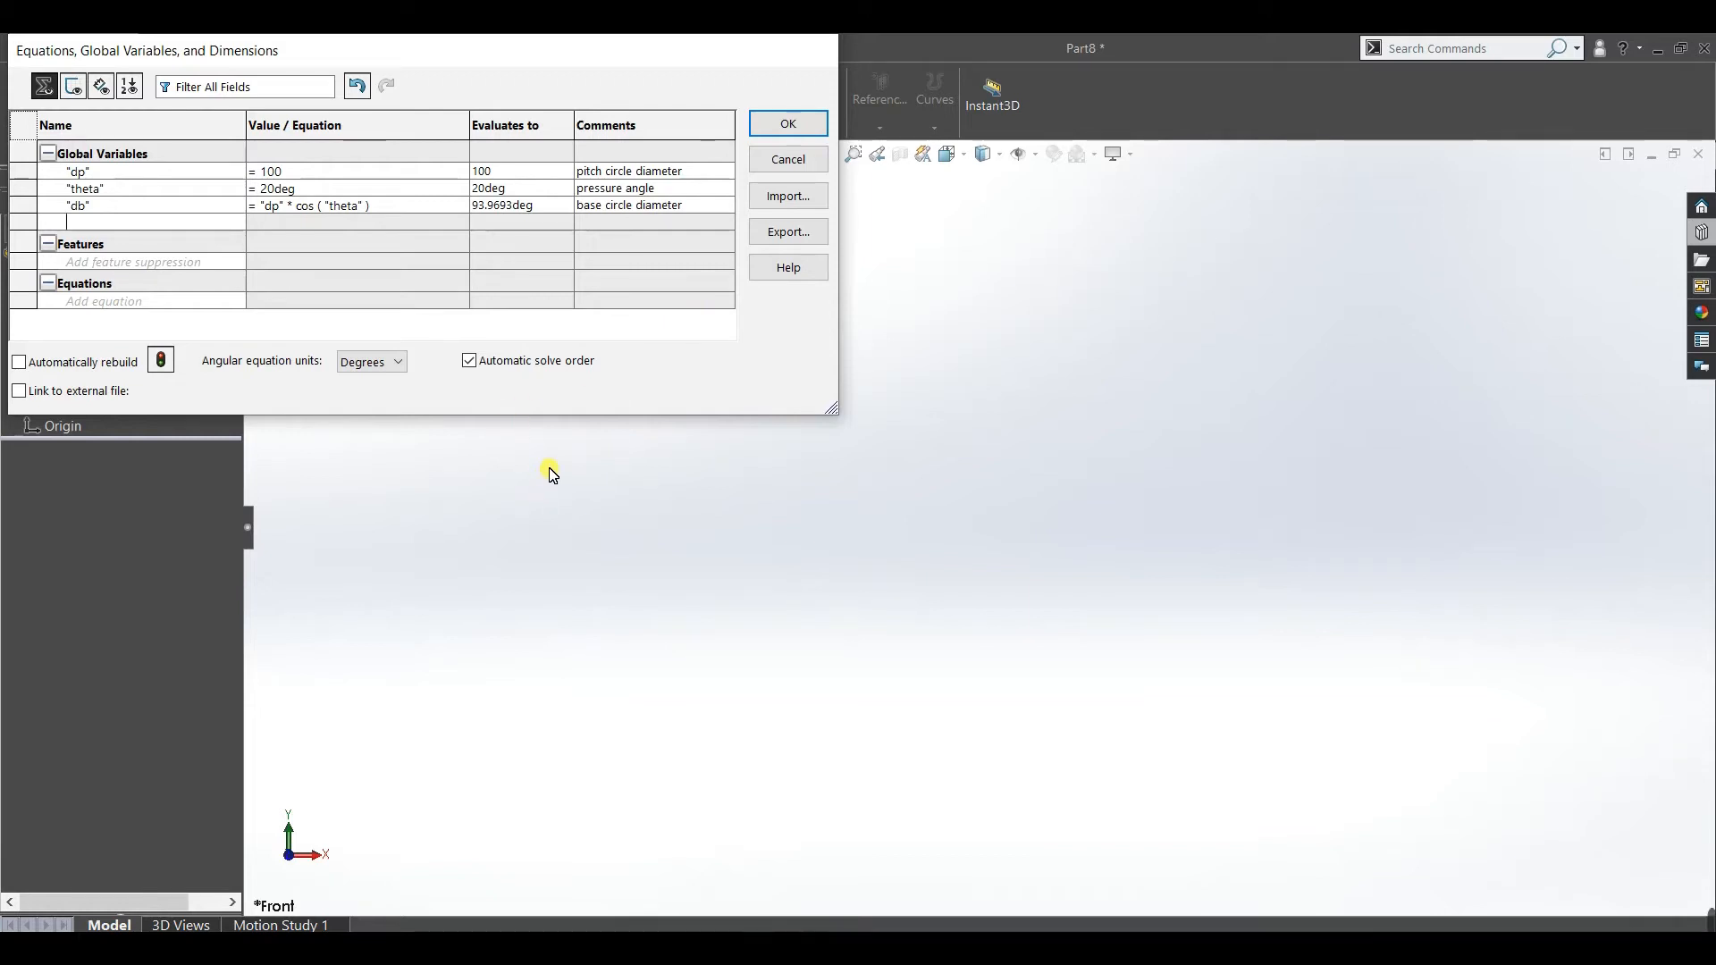
type("P")
key("Tab")
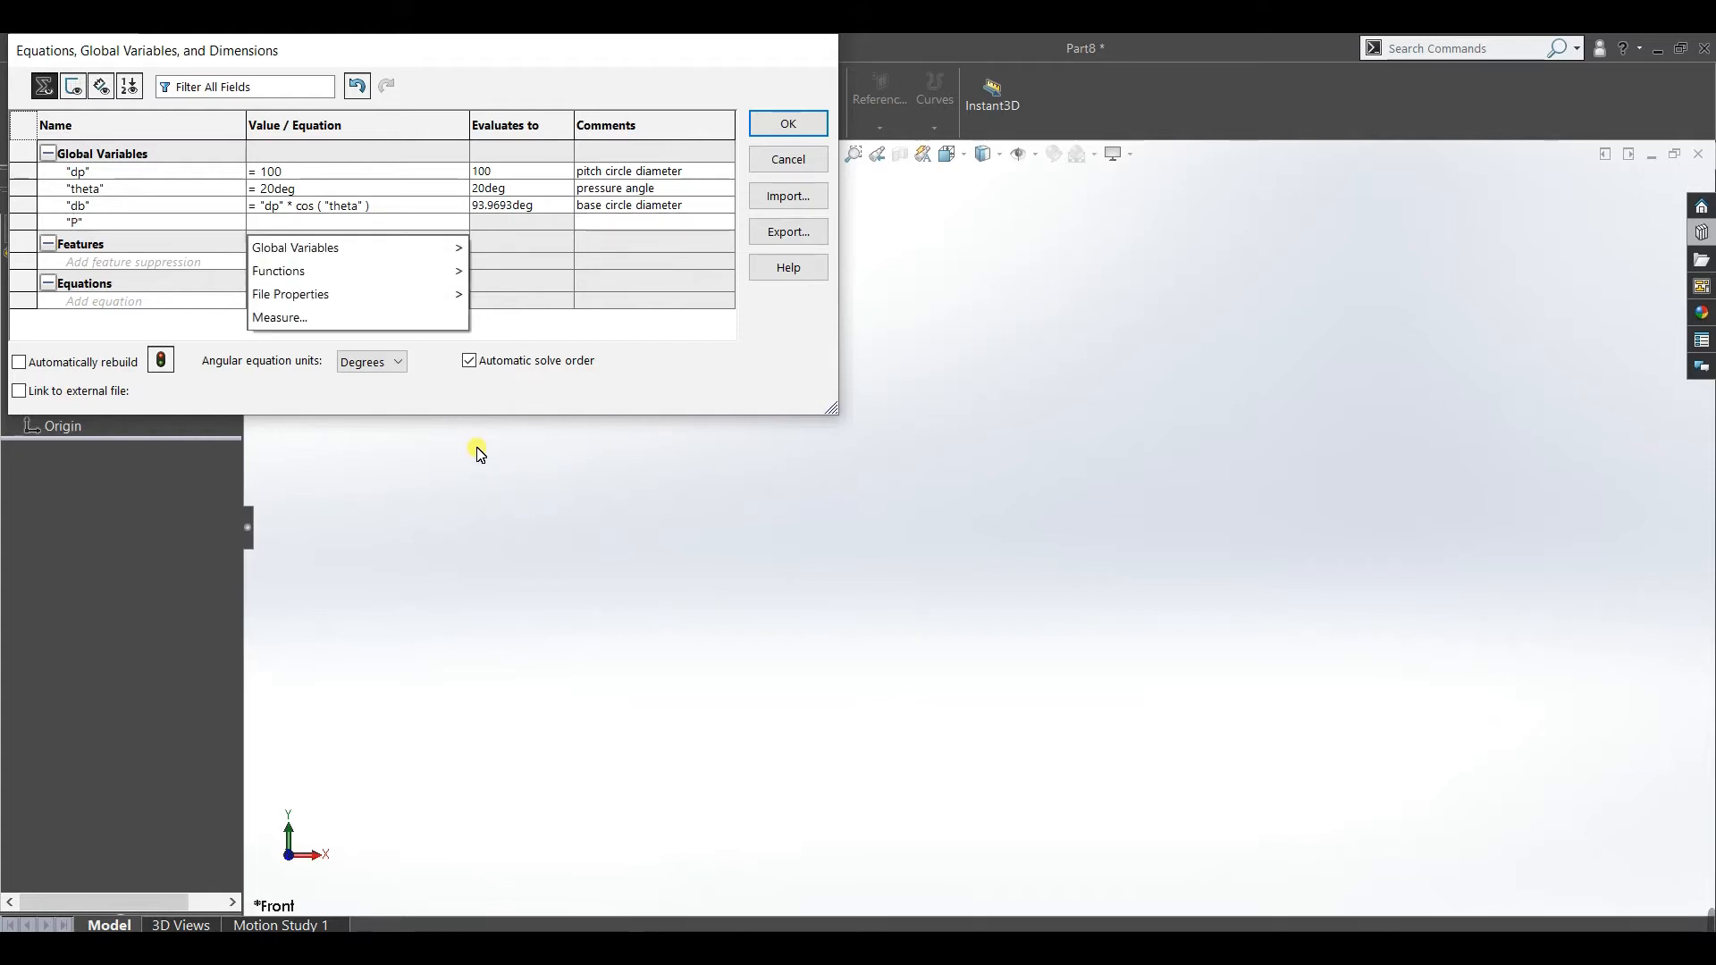
type("=0.25")
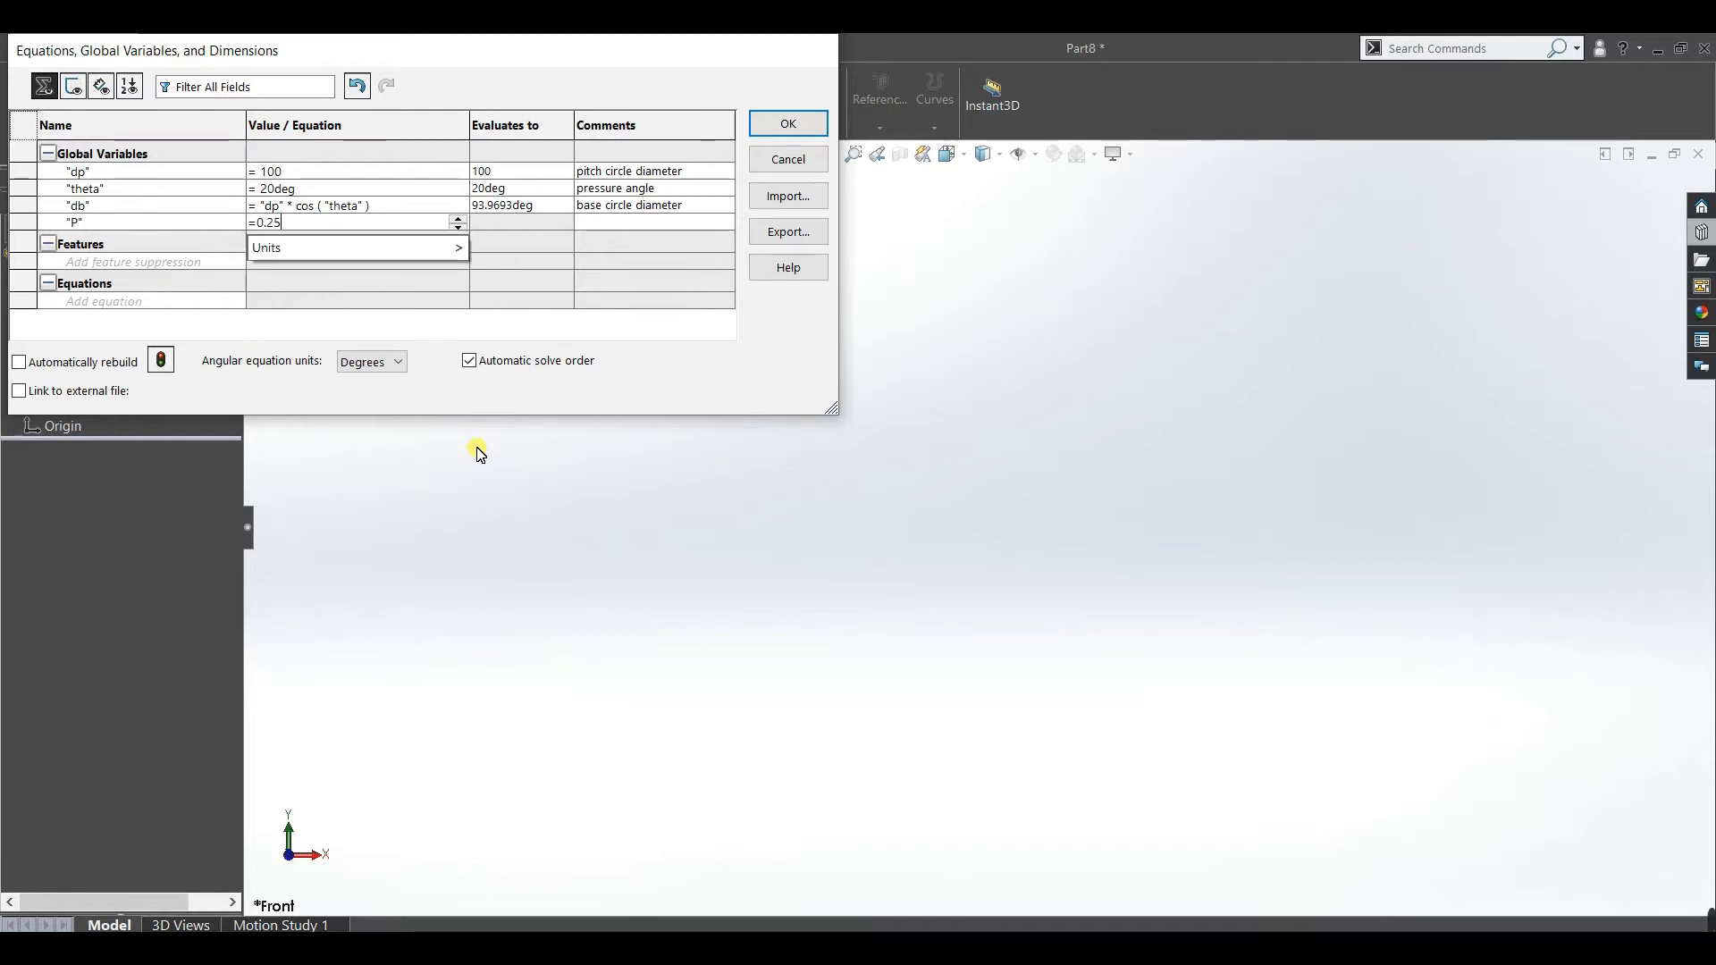
left_click(480, 454)
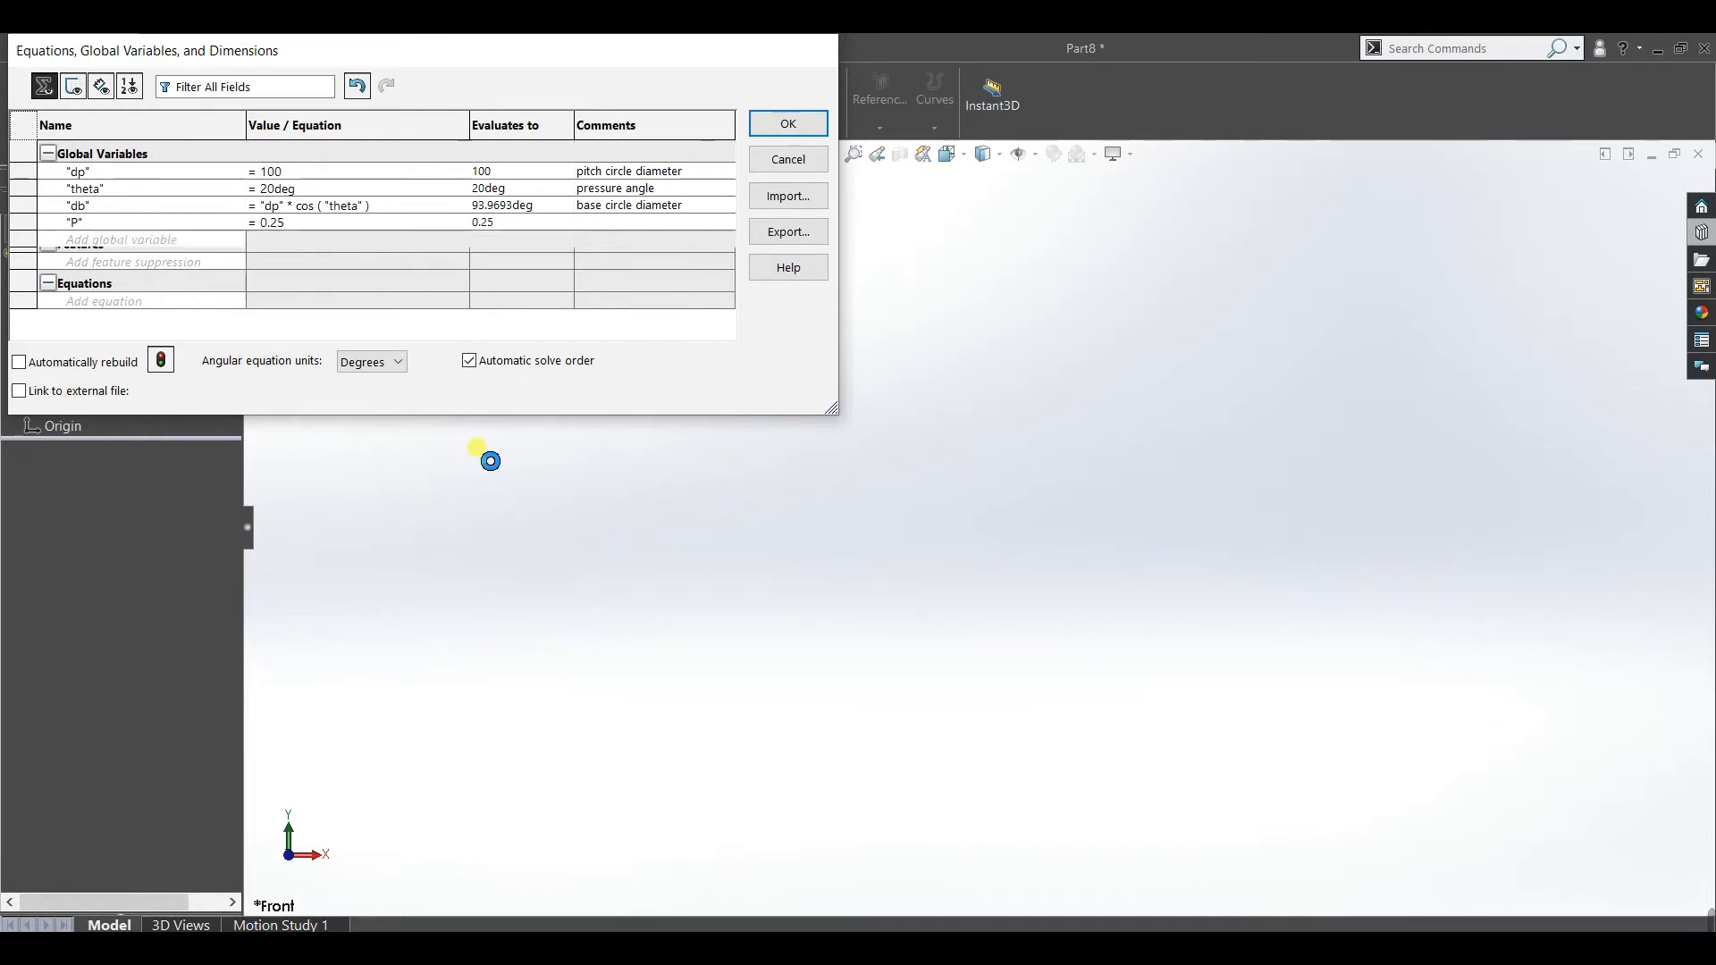
type("Cir")
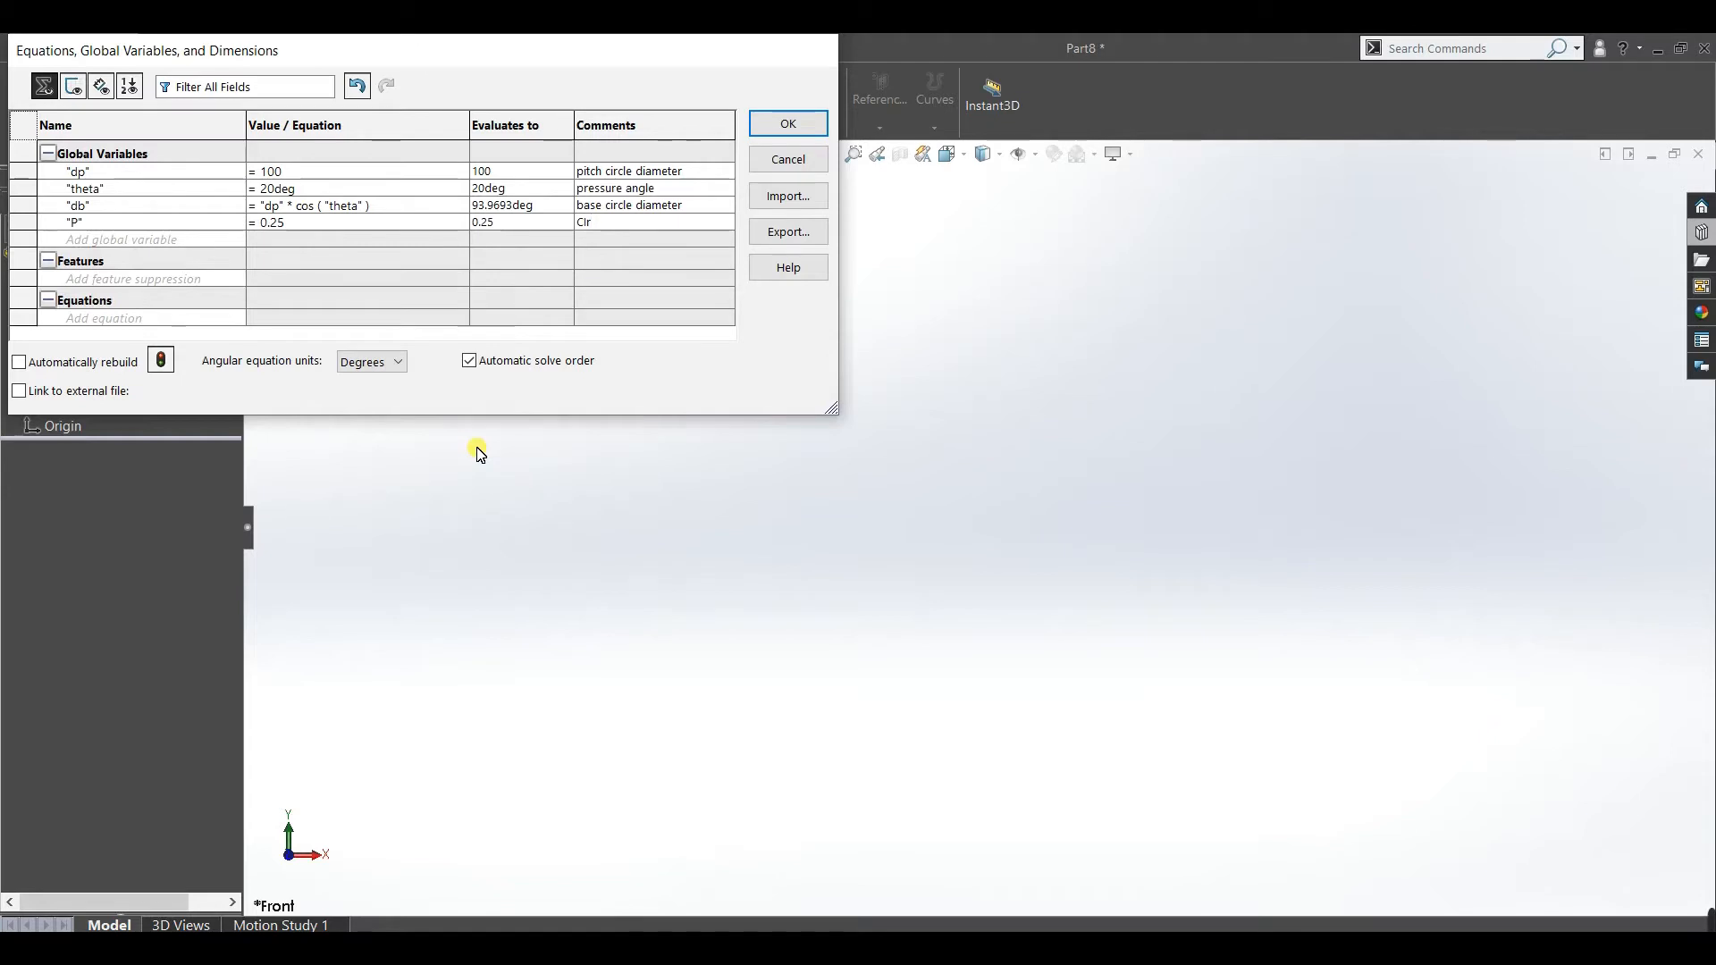
type("cluar pitch")
Add global variable a with the equation 1 / "P" and the comment "adendum".
left_click(150, 225)
left_click(152, 241)
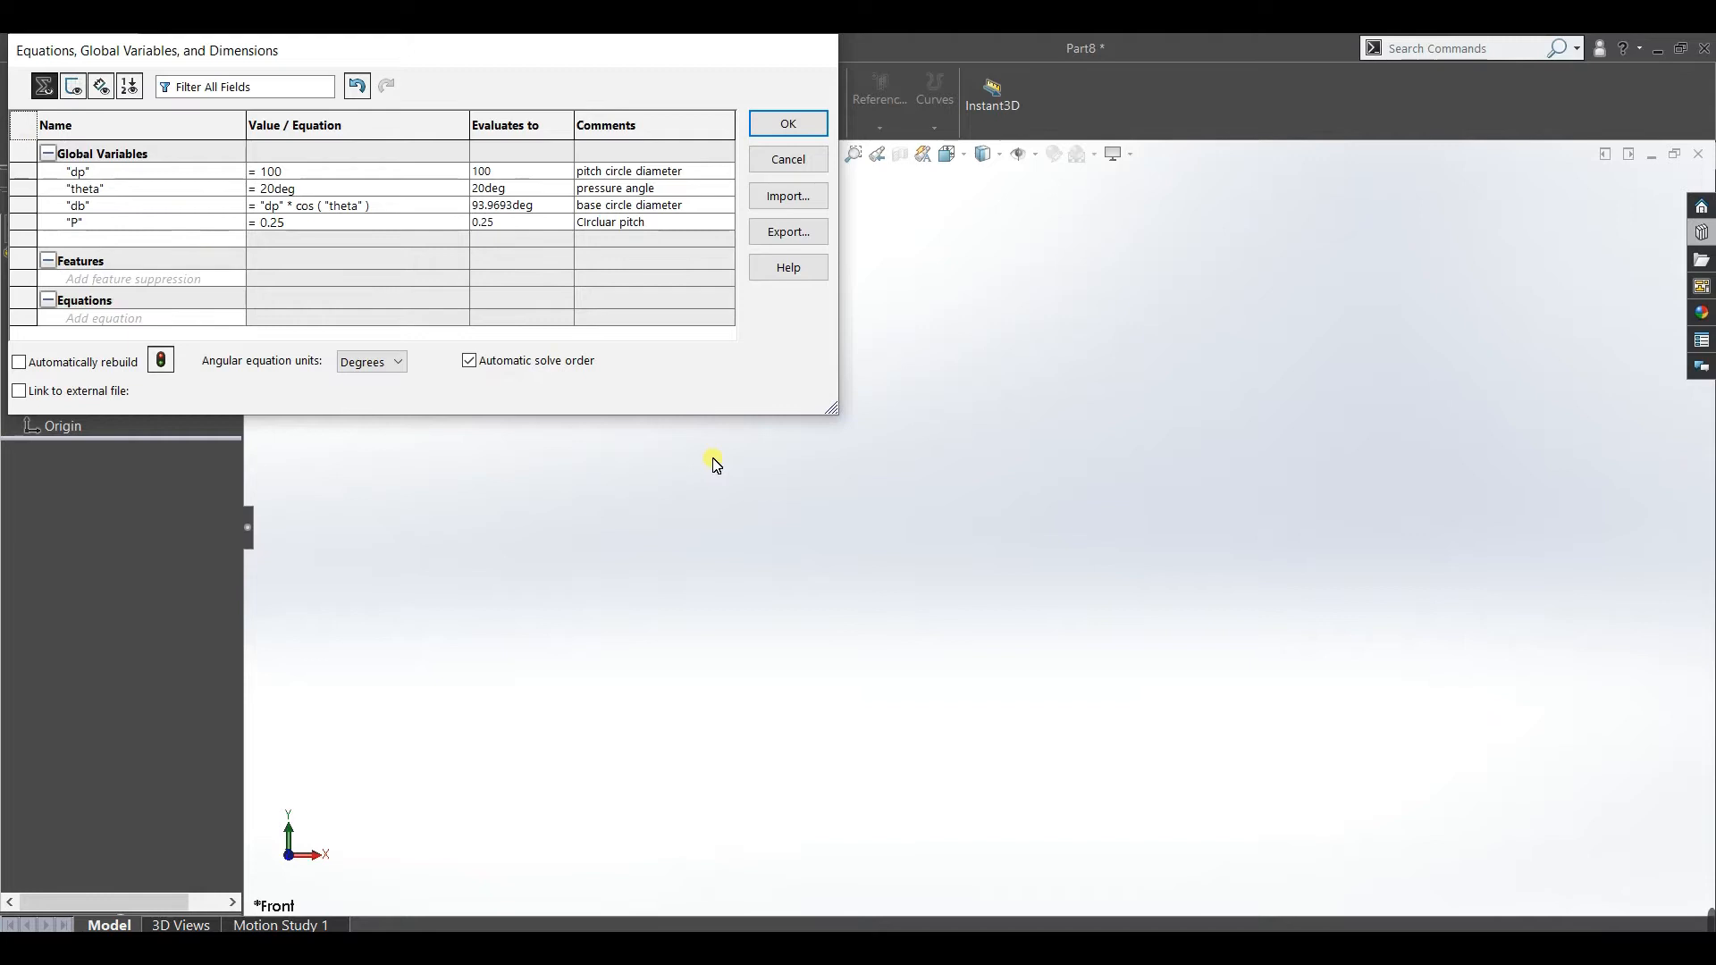
type("a")
key("Tab")
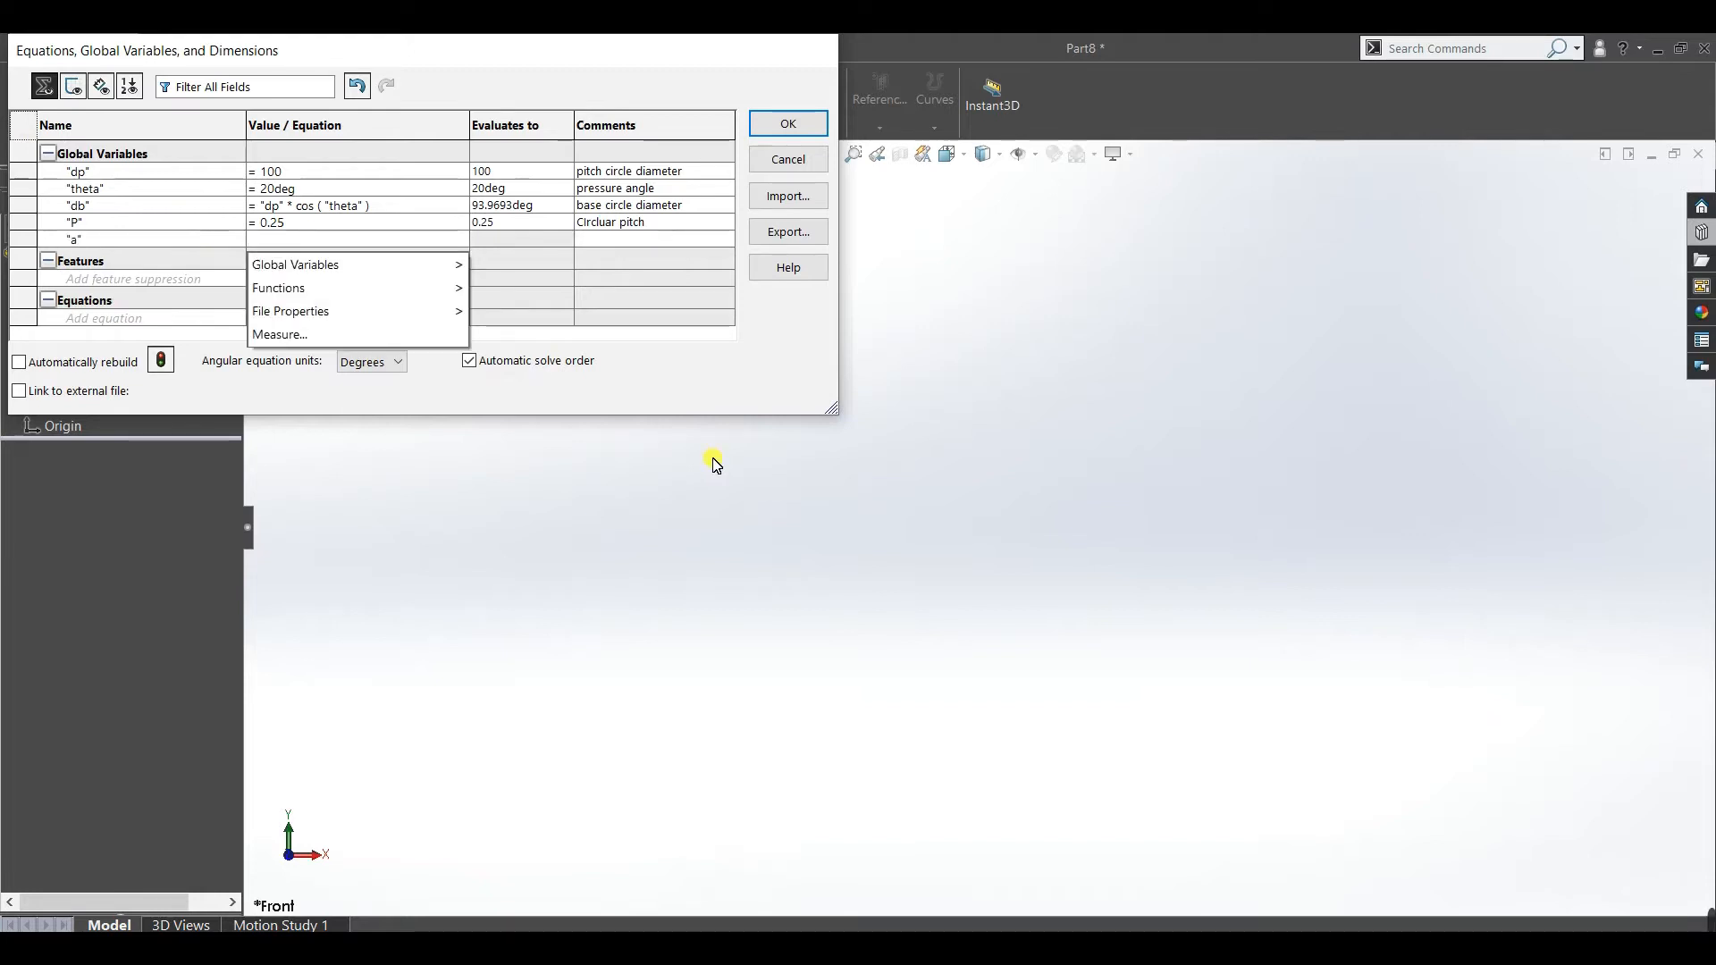
type("=1/P")
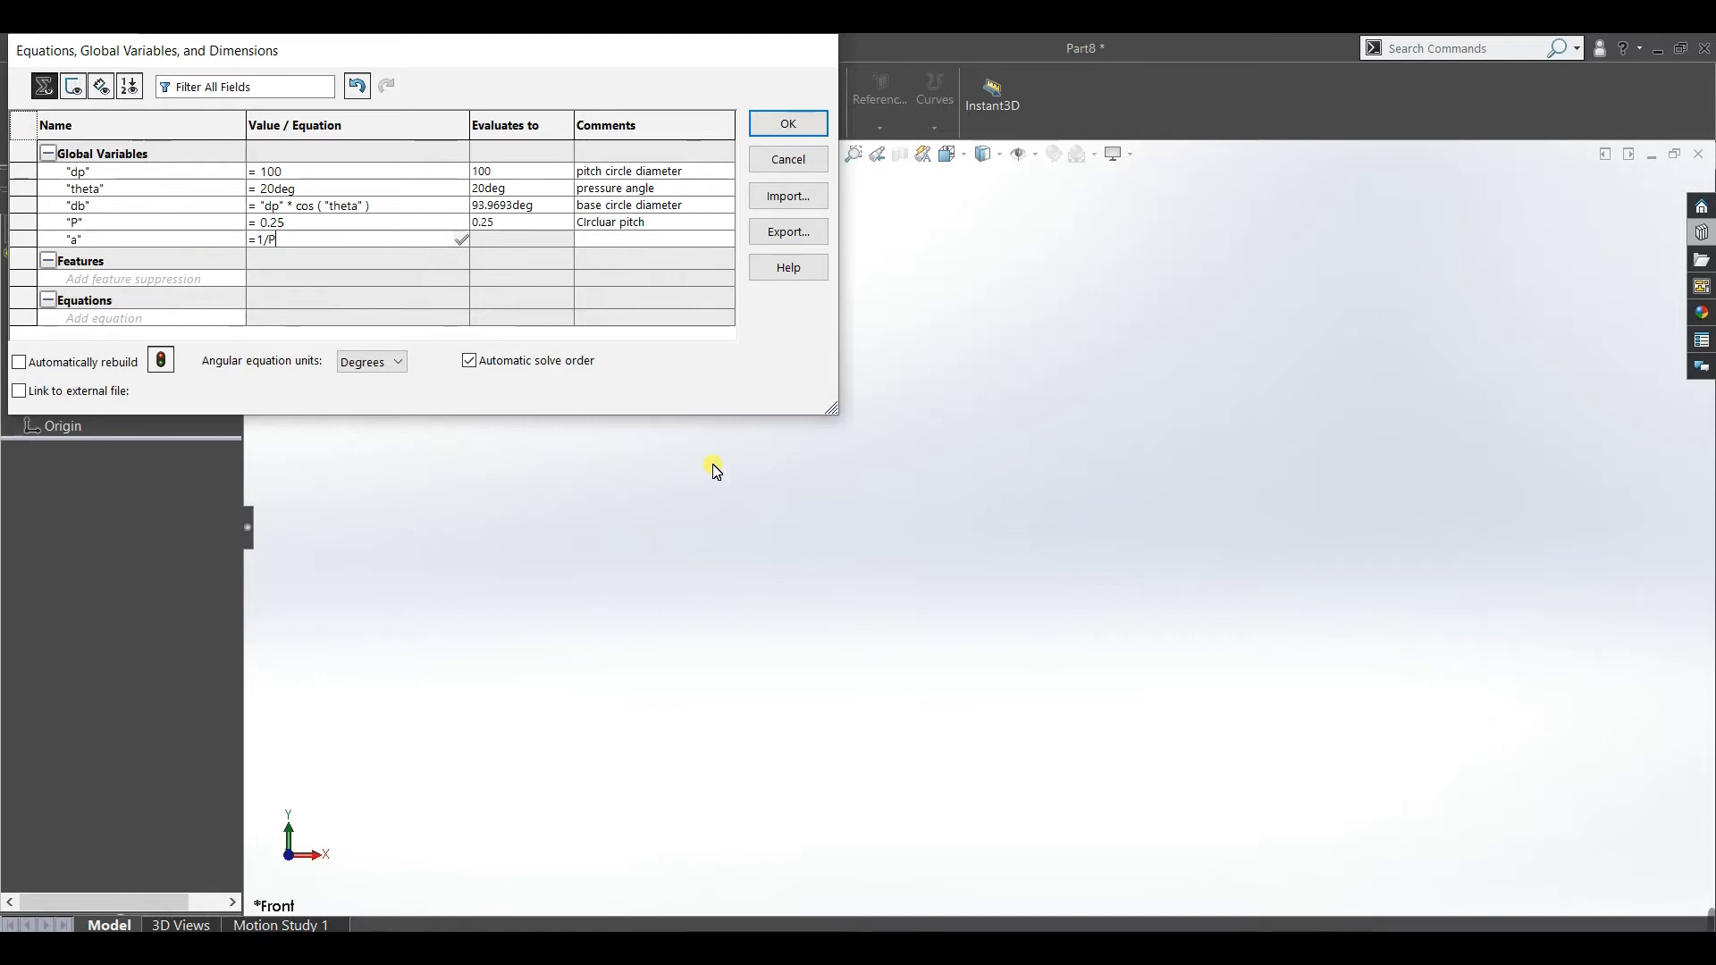
key("Return")
type("\"P\"")
key("Return")
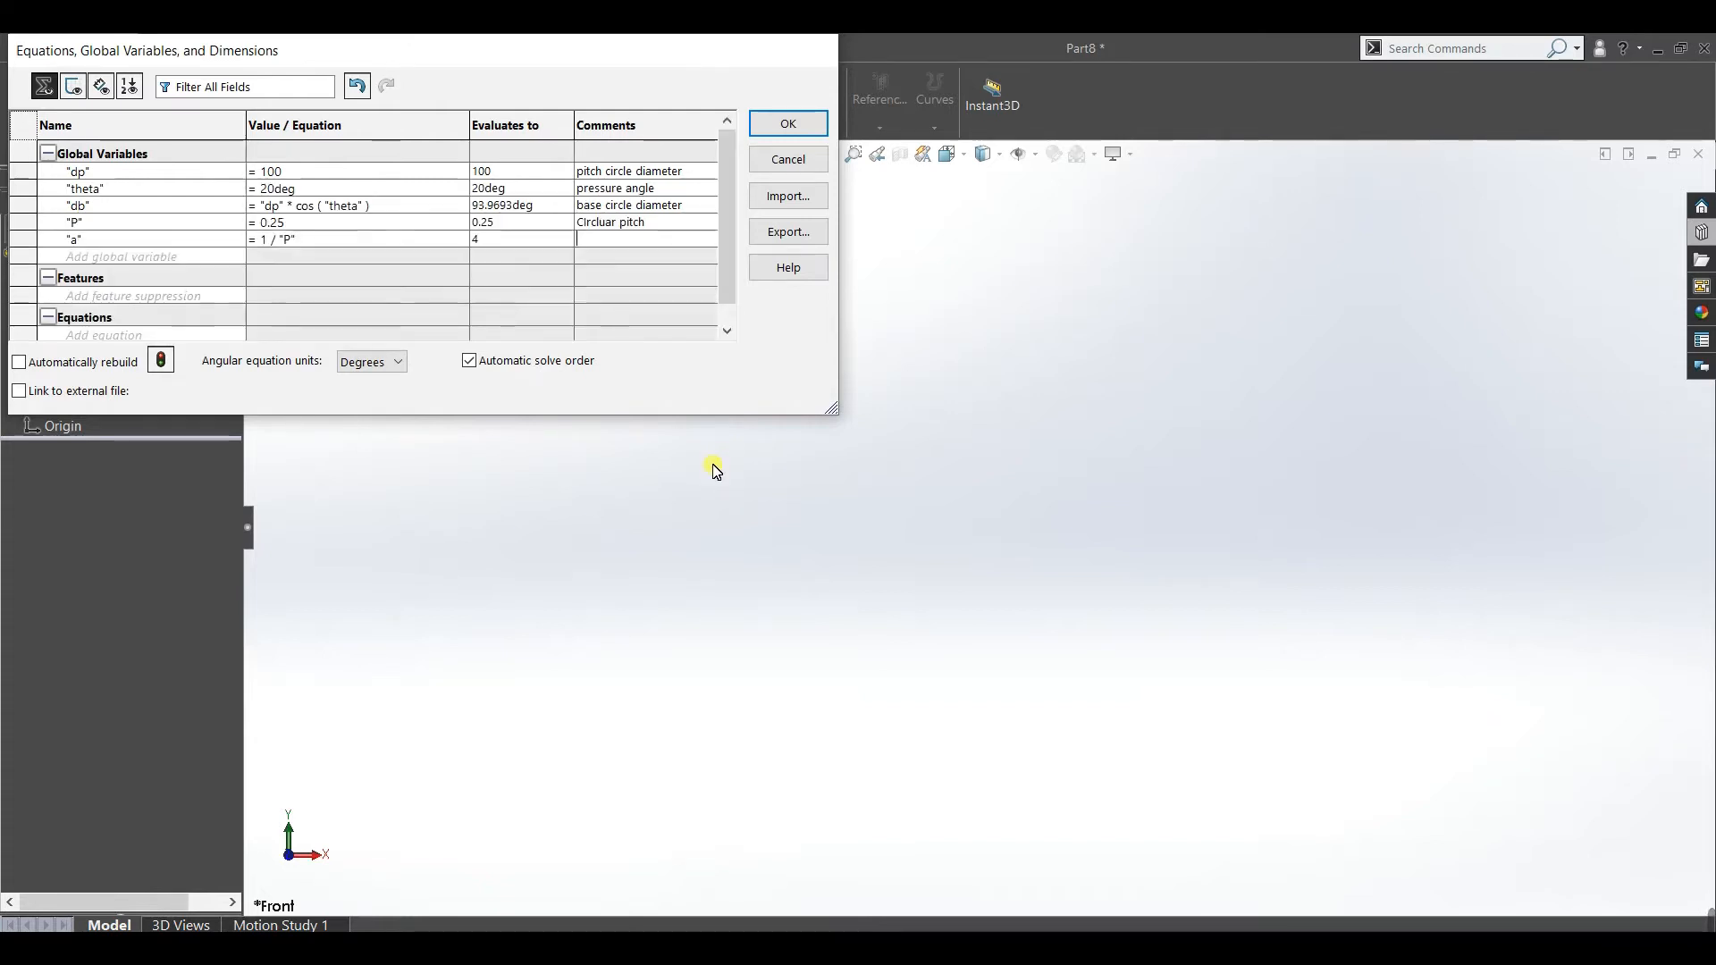
type("adendum")
Add global variable b with the equation 1.25 / "P" and the comment "dedendum", and accept the equations.
left_click(140, 262)
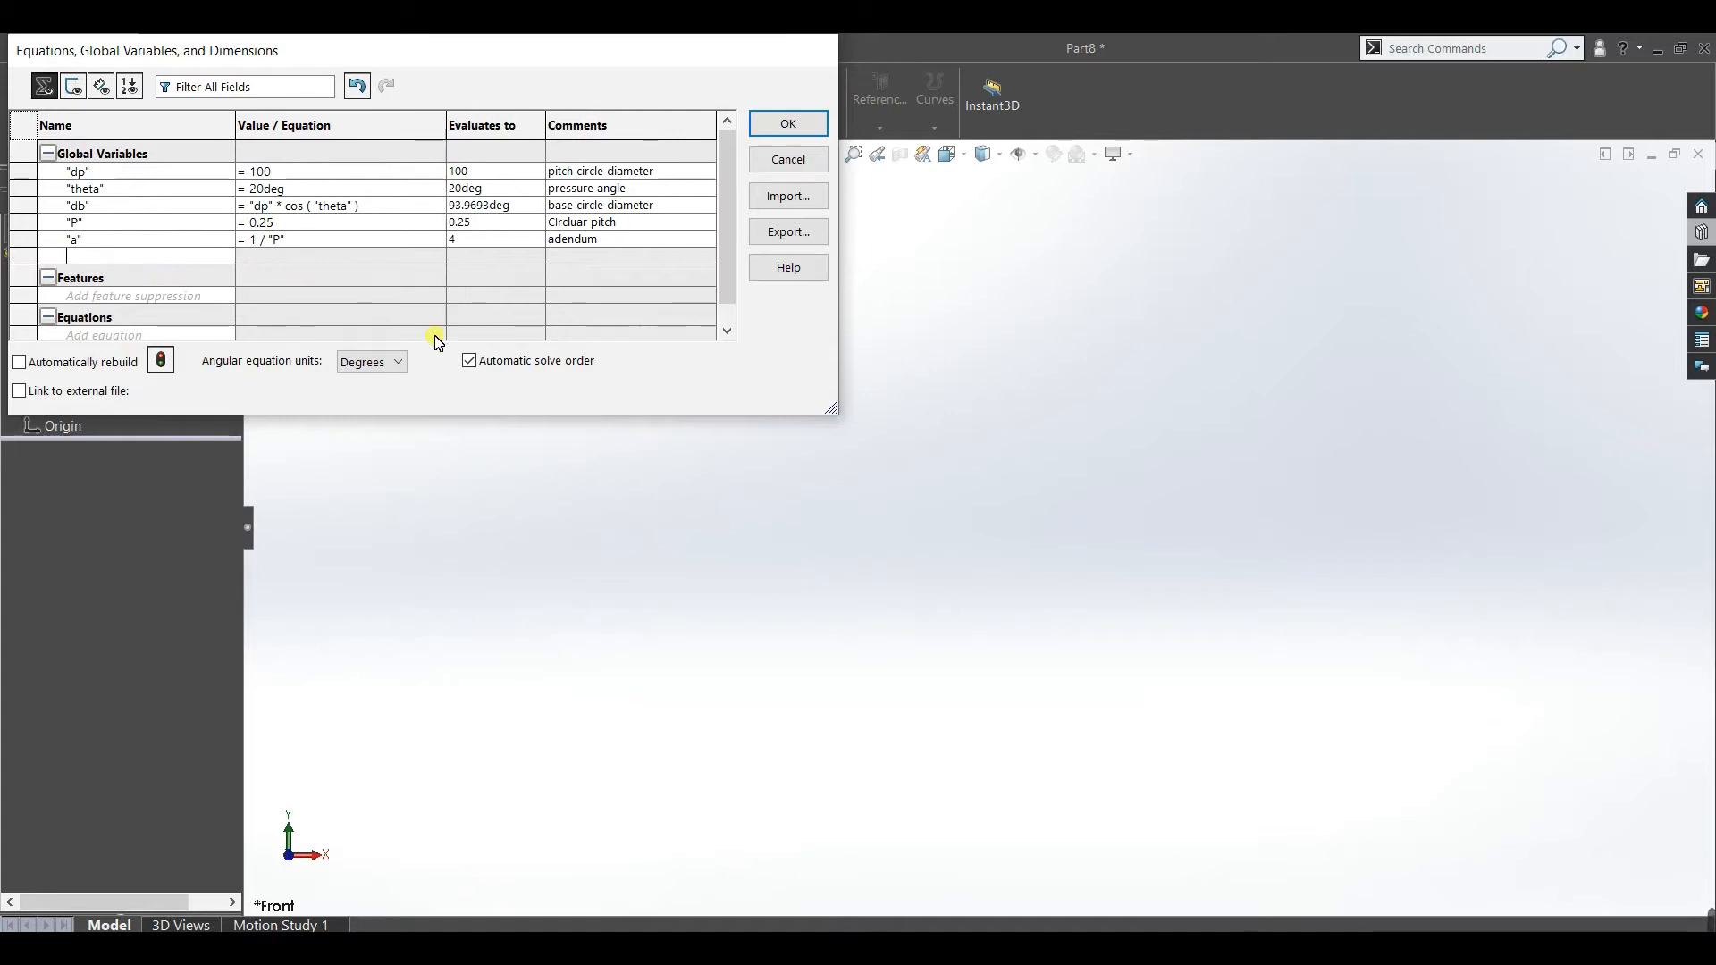
type("b")
key("Tab")
mouse_move(436, 339)
type("1.2")
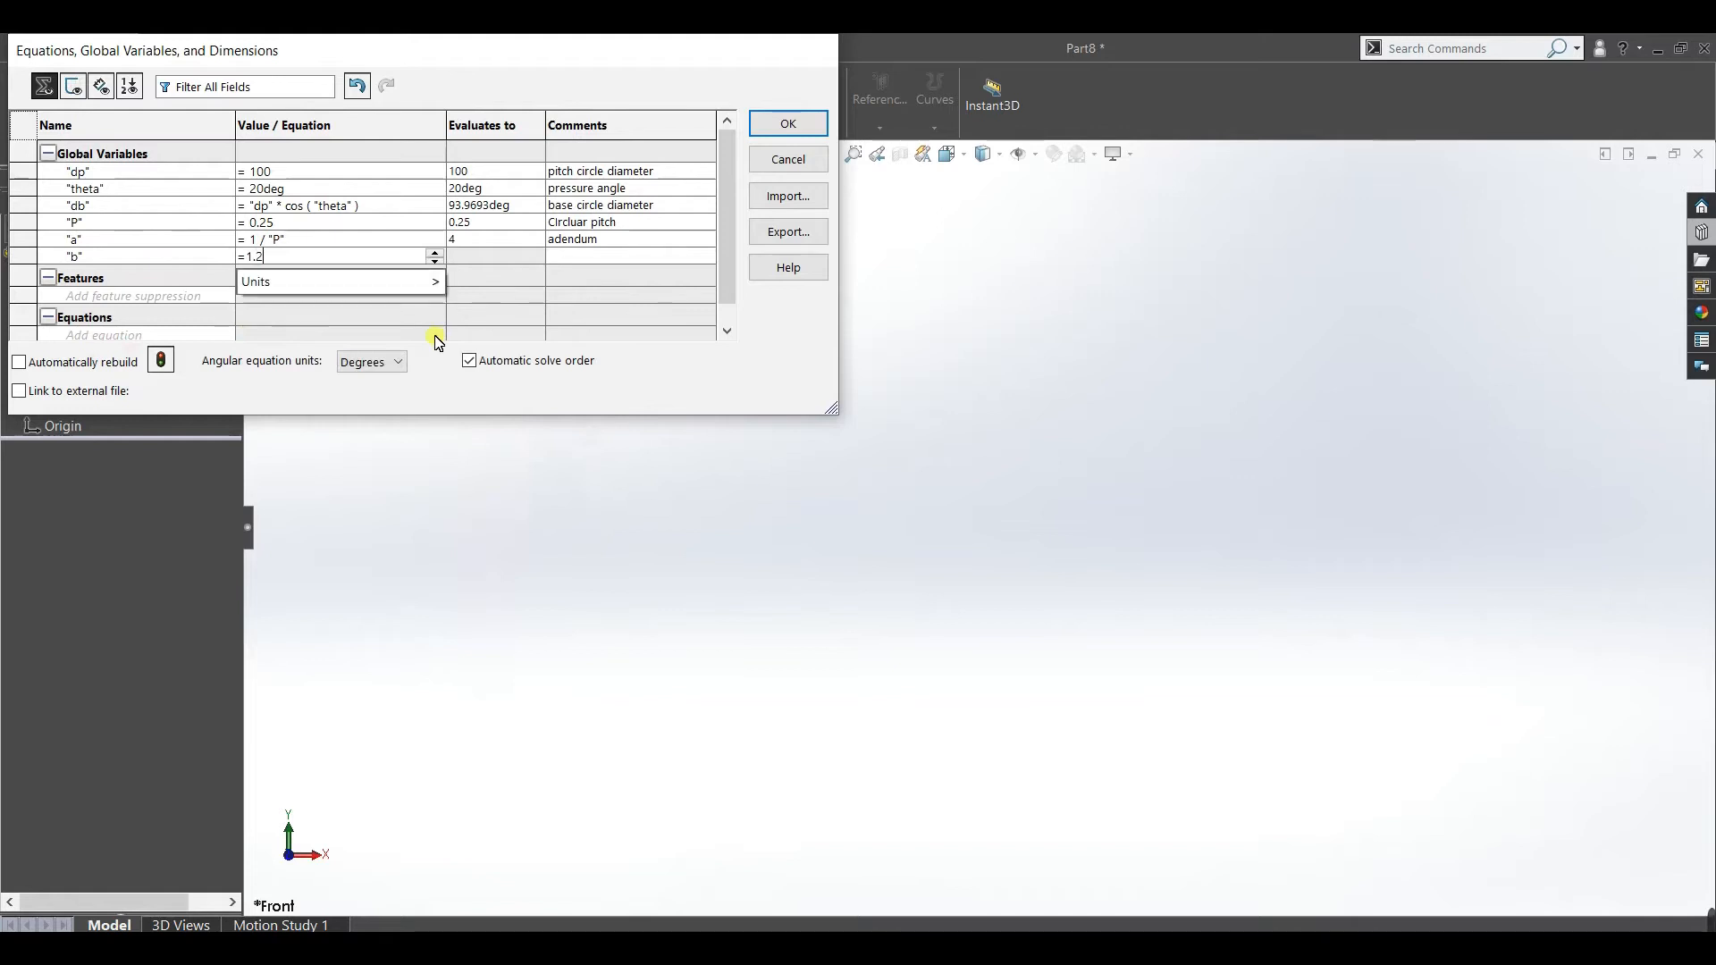
type("5/\"")
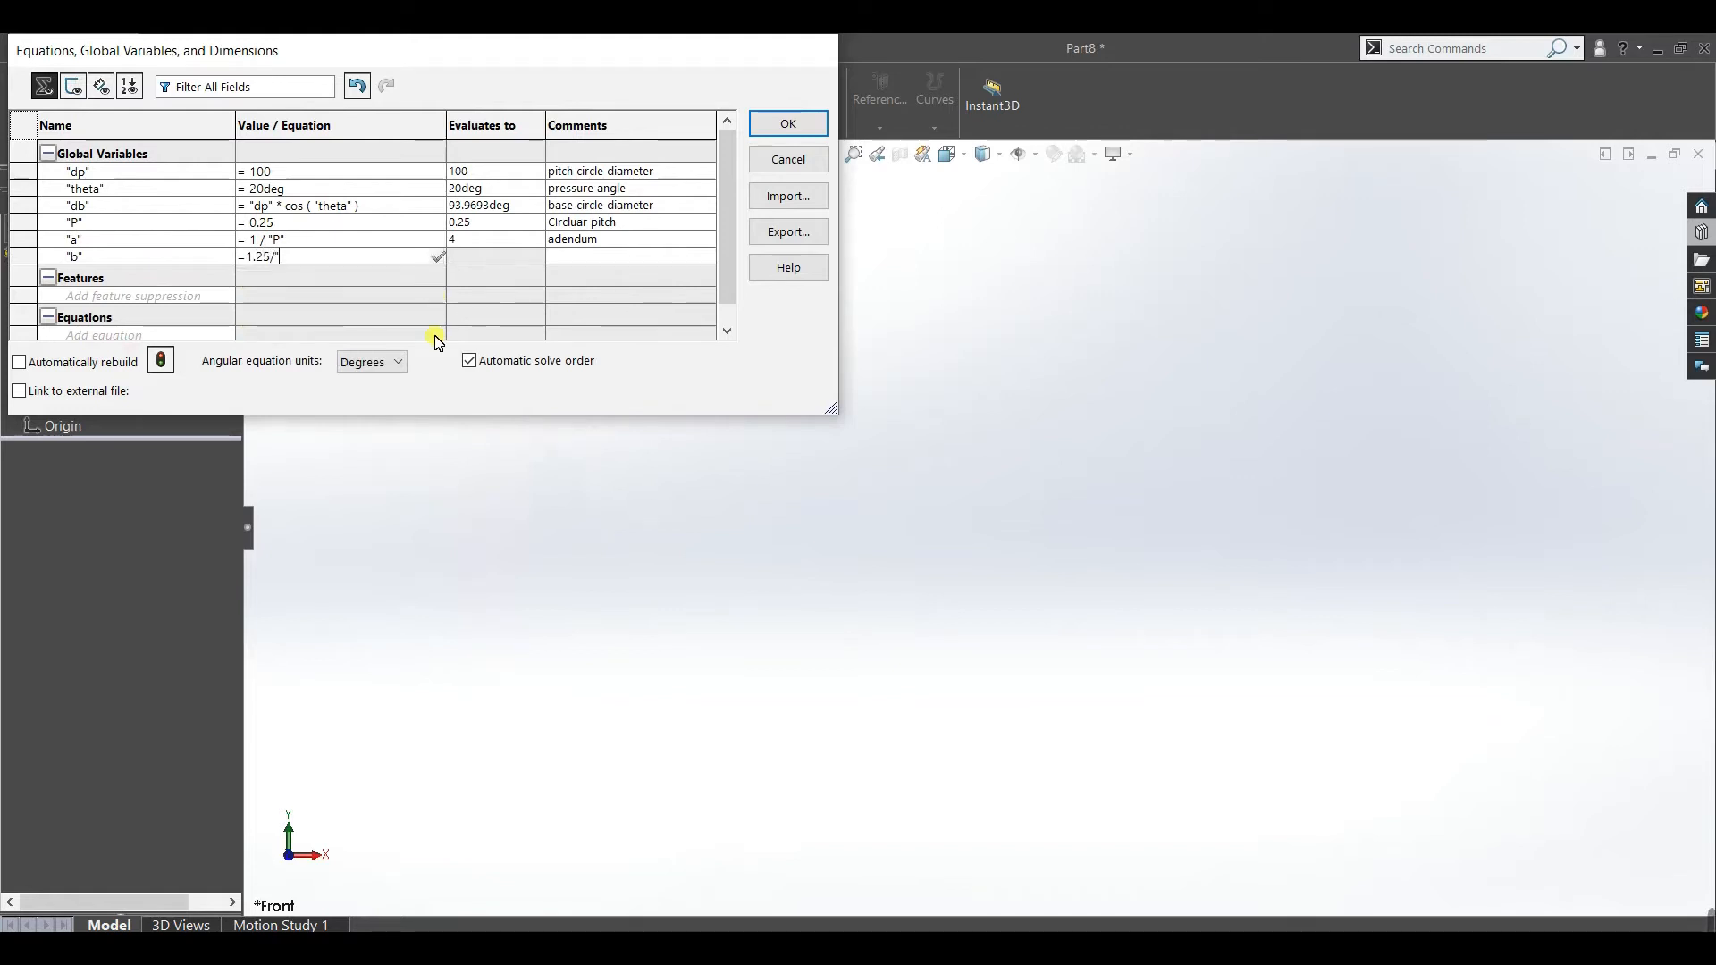
type("P\"")
key("Tab")
type("de")
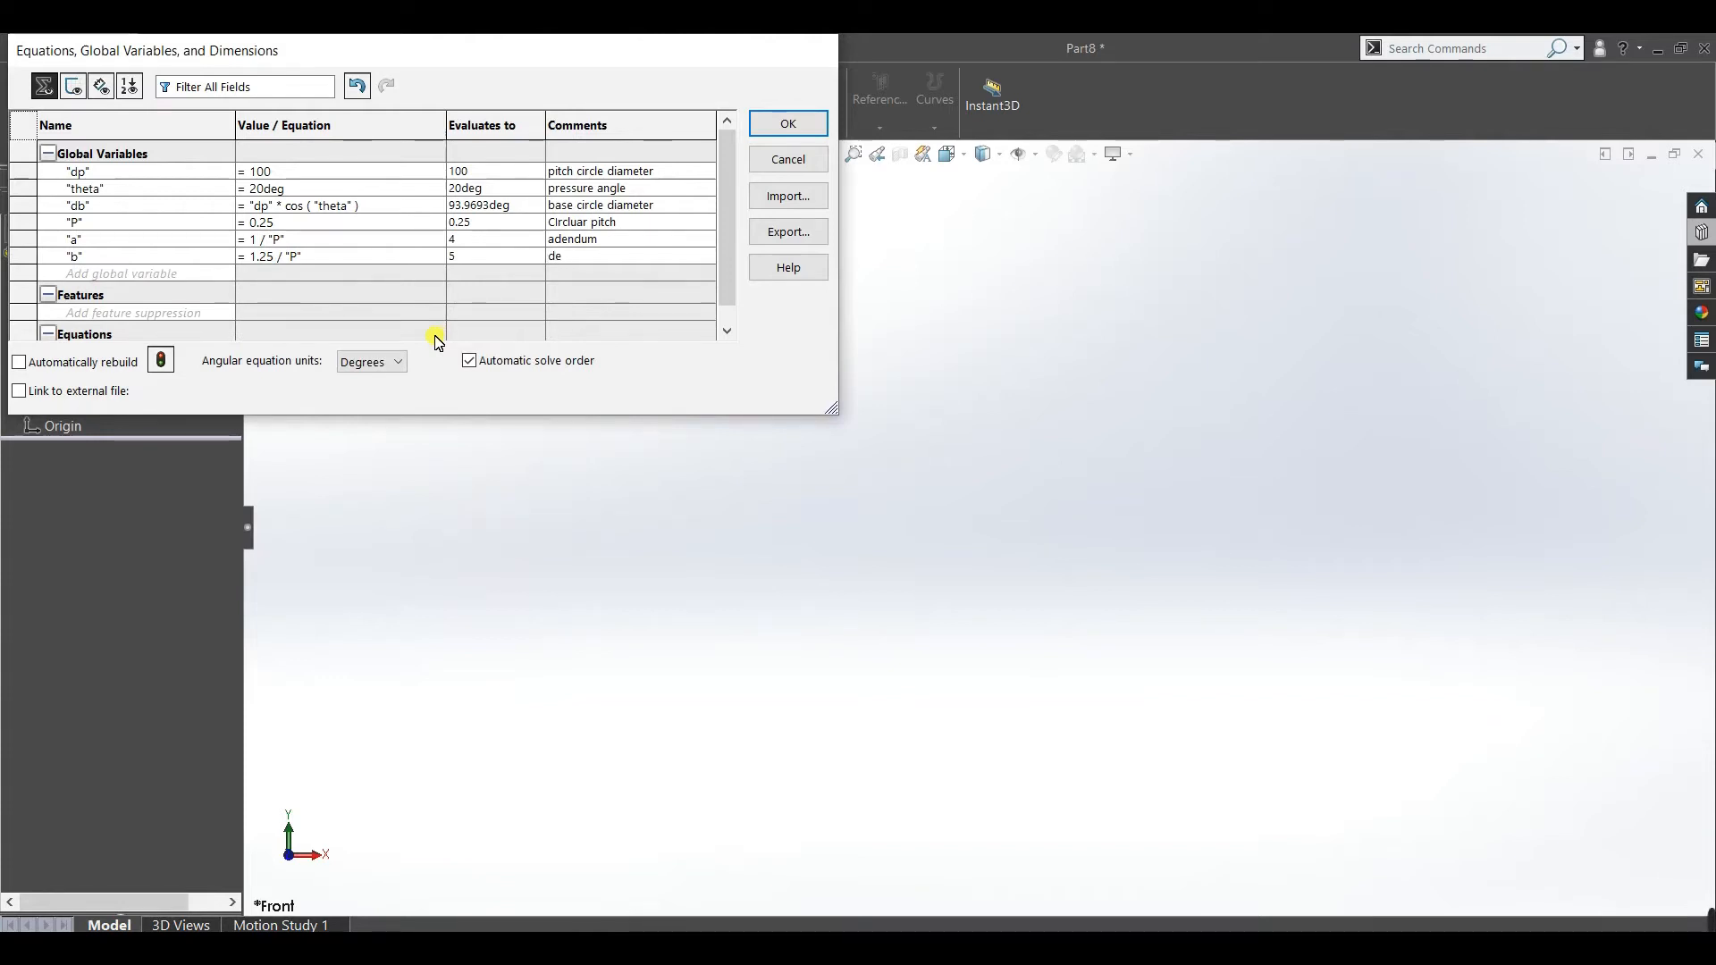
type("dendum")
left_click(801, 120)
left_click(809, 127)
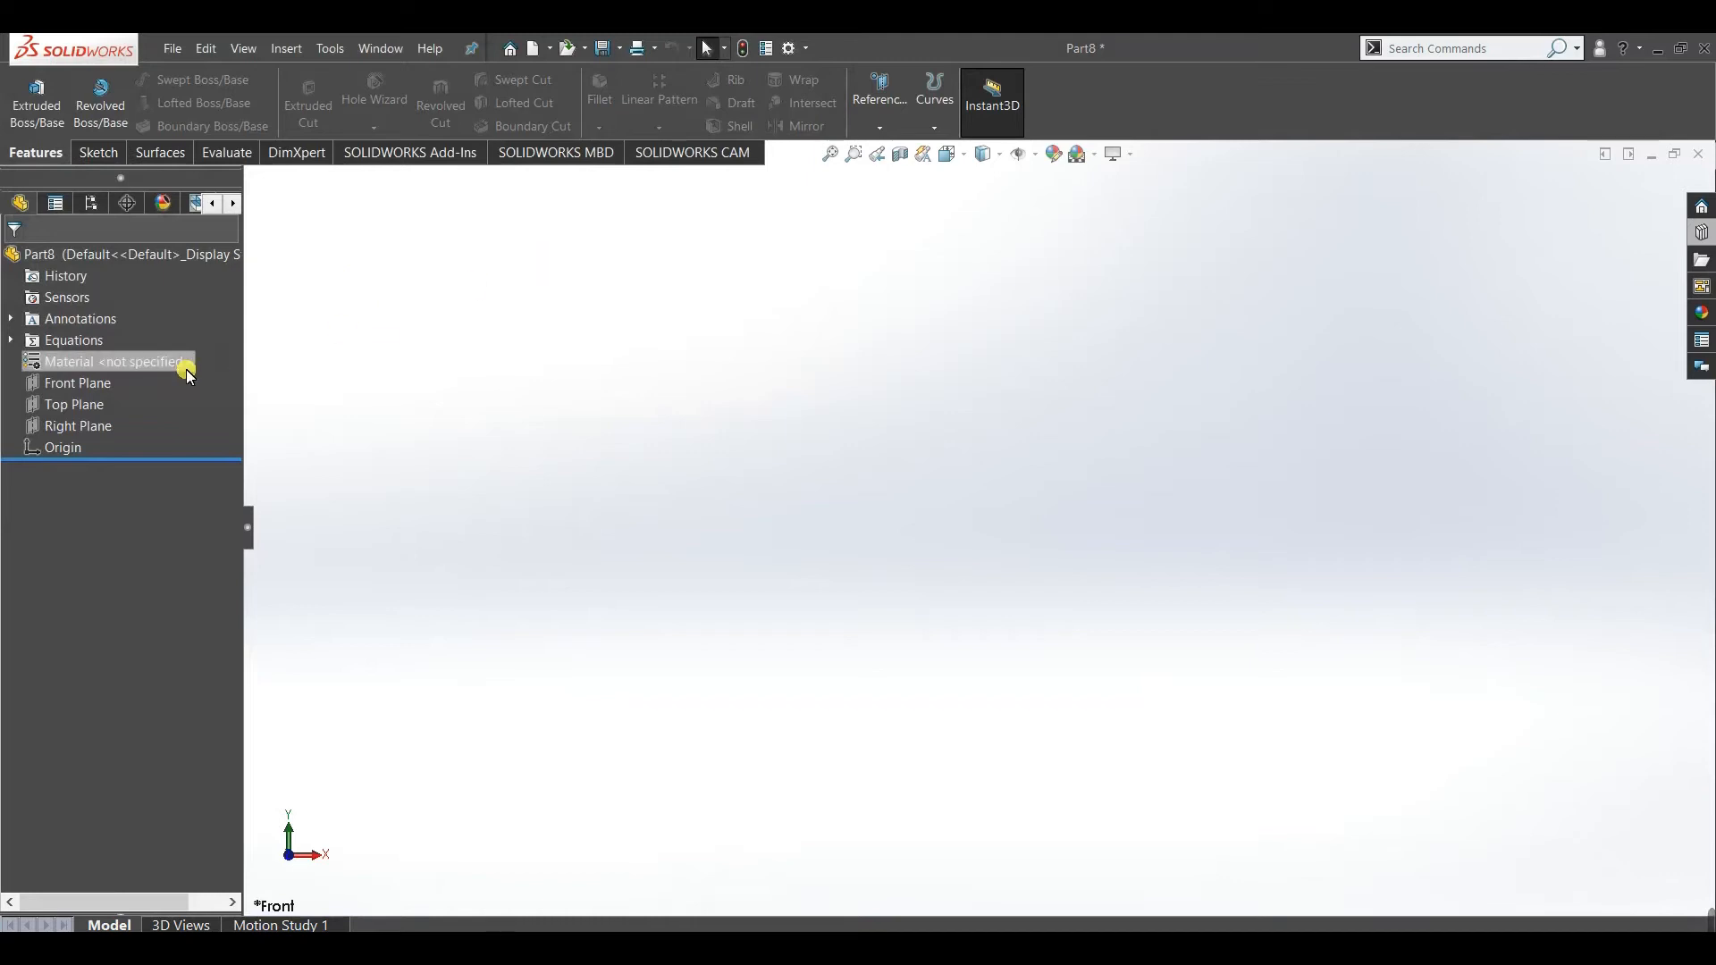
Start a sketch on the Front Plane and draw a circle of about 56.3 mm radius centred on the origin.
left_click(68, 382)
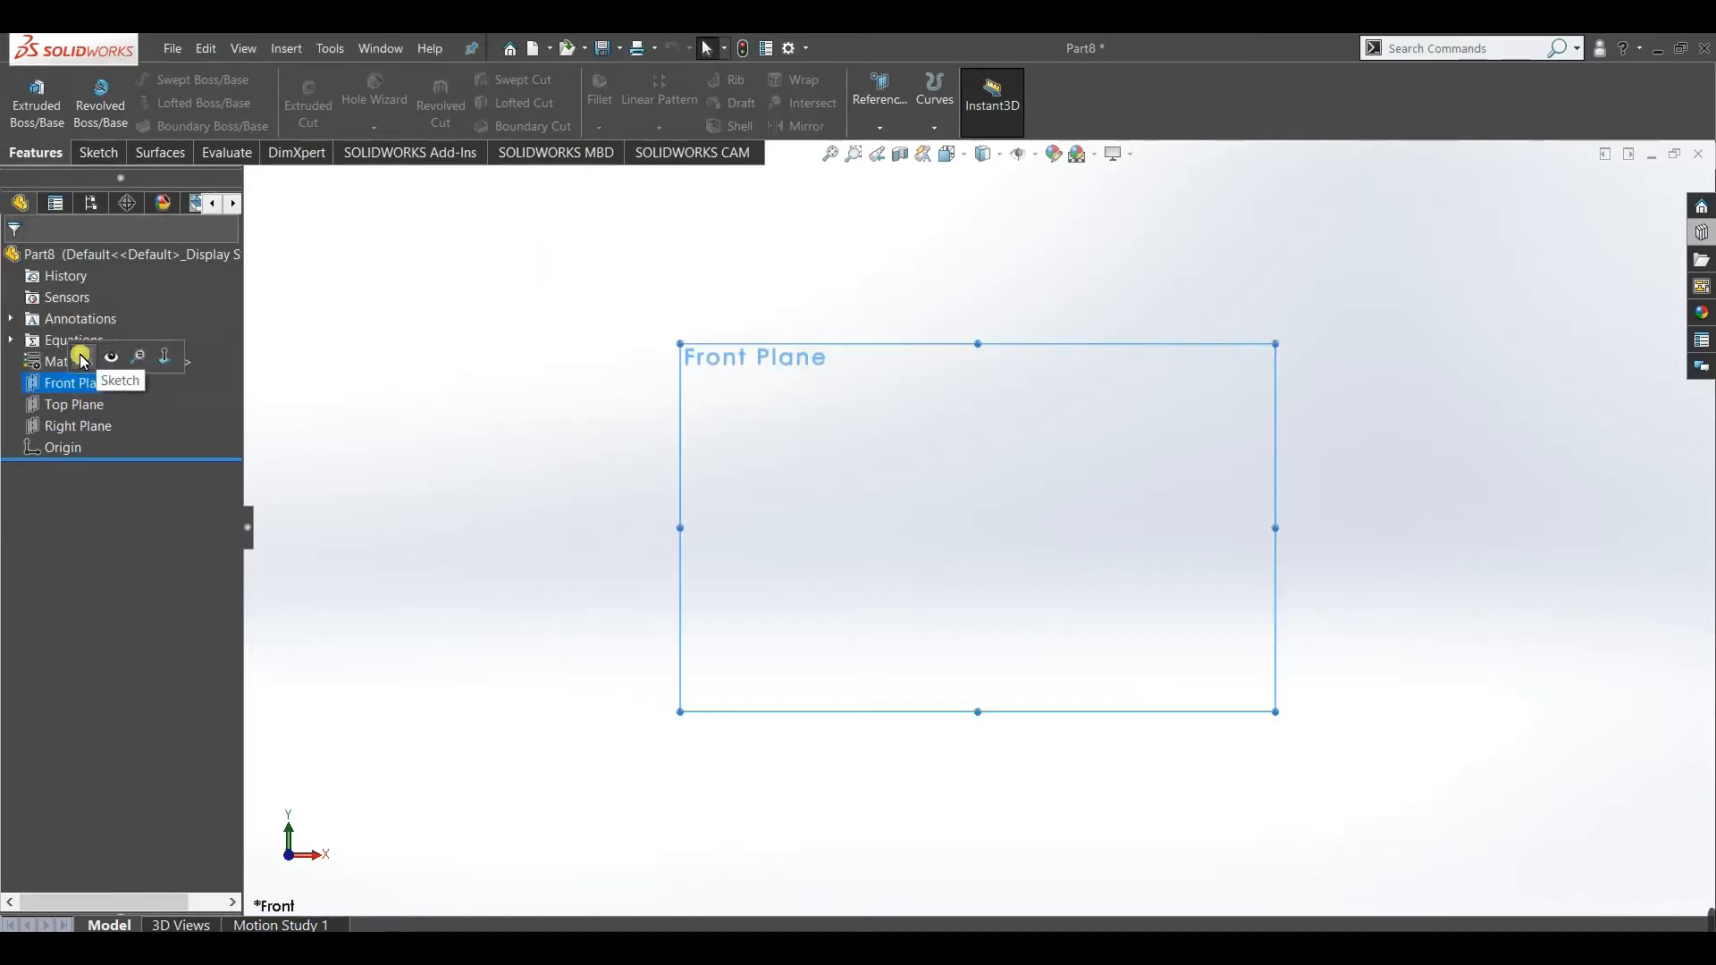
left_click(82, 361)
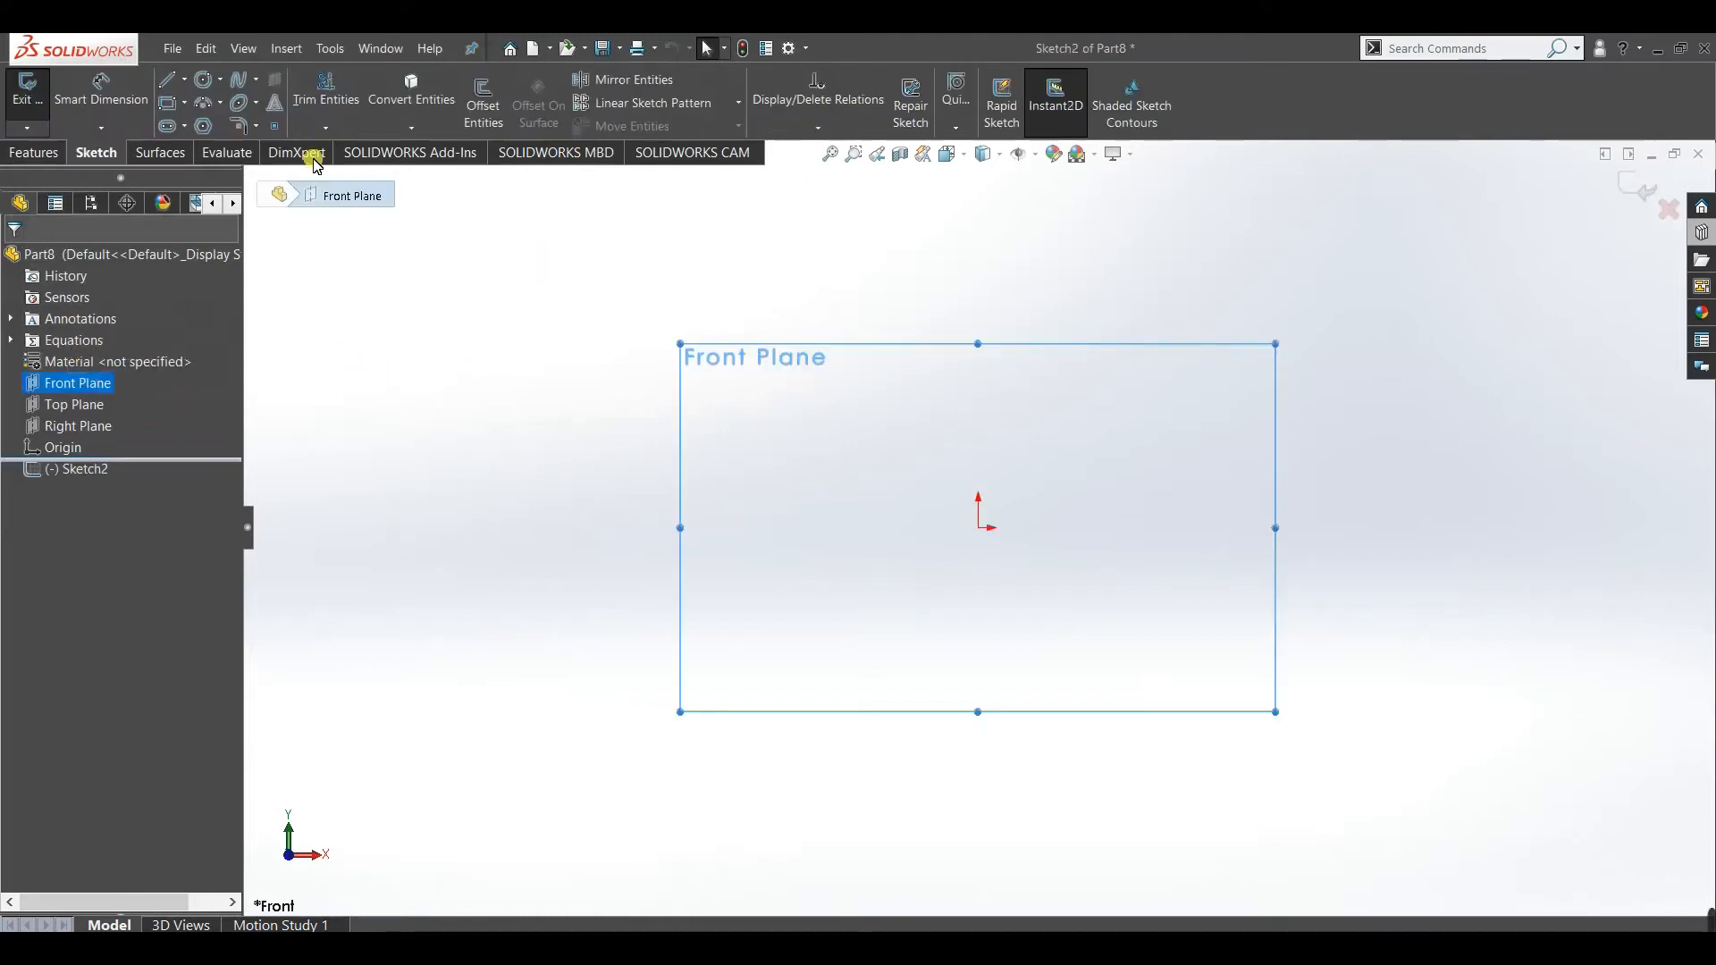
left_click(204, 79)
left_click(976, 528)
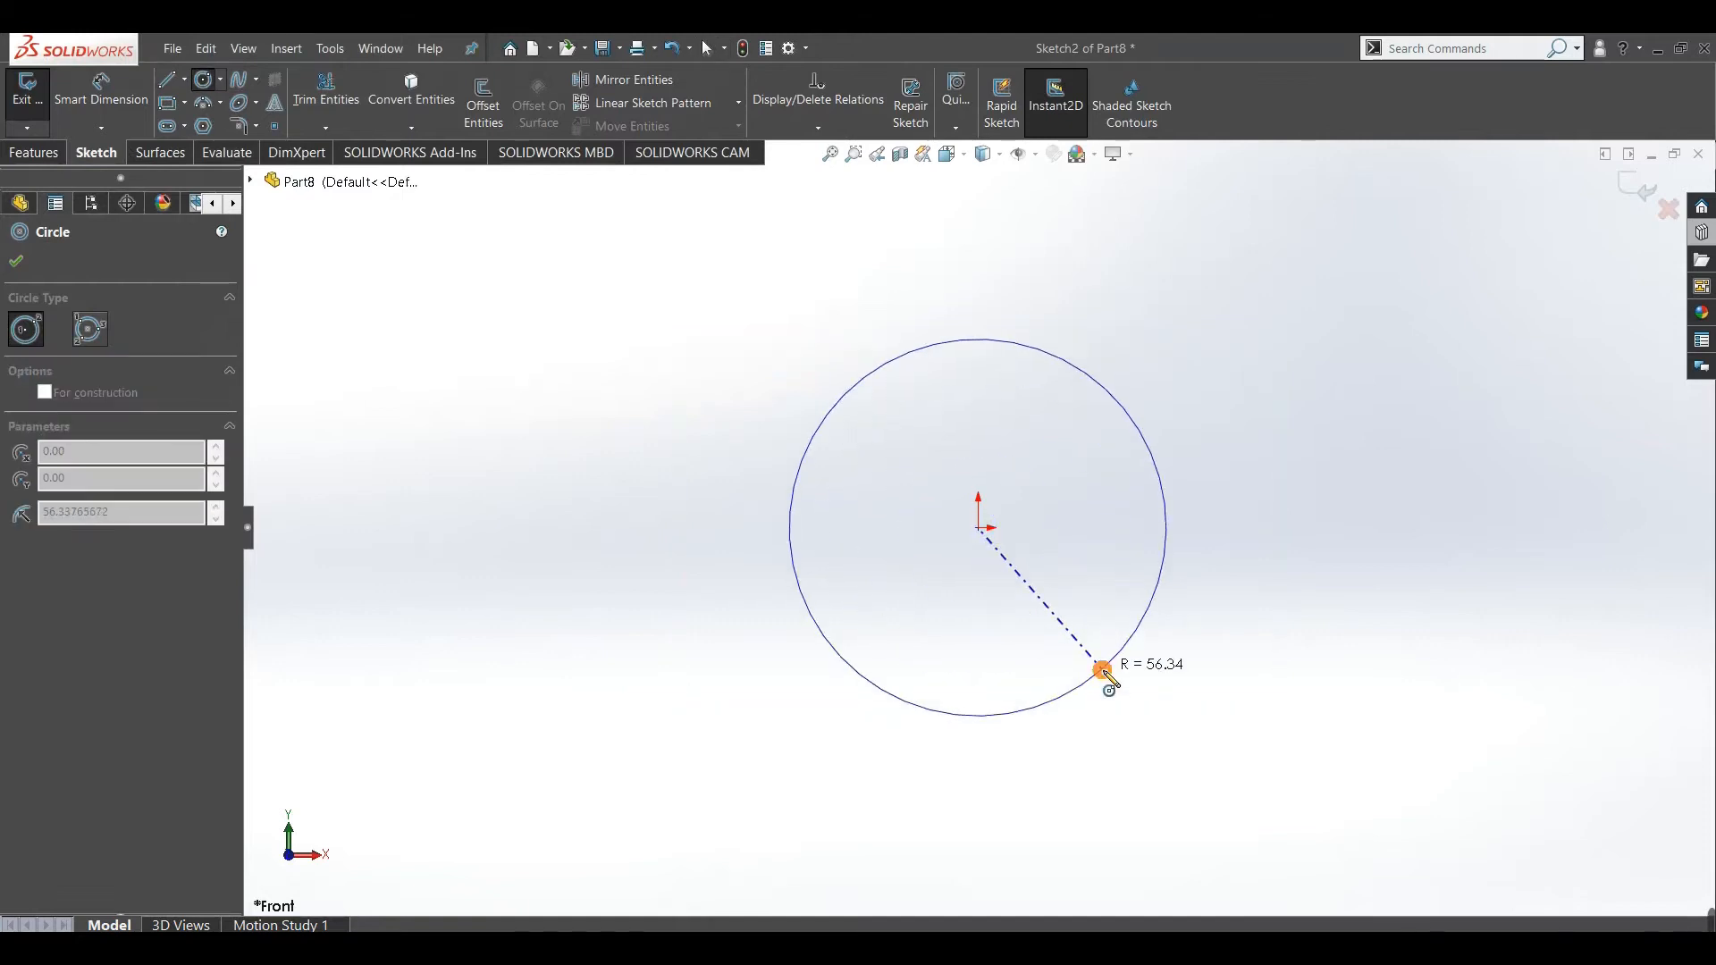
left_click(1104, 667)
right_click(597, 422)
left_click(617, 435)
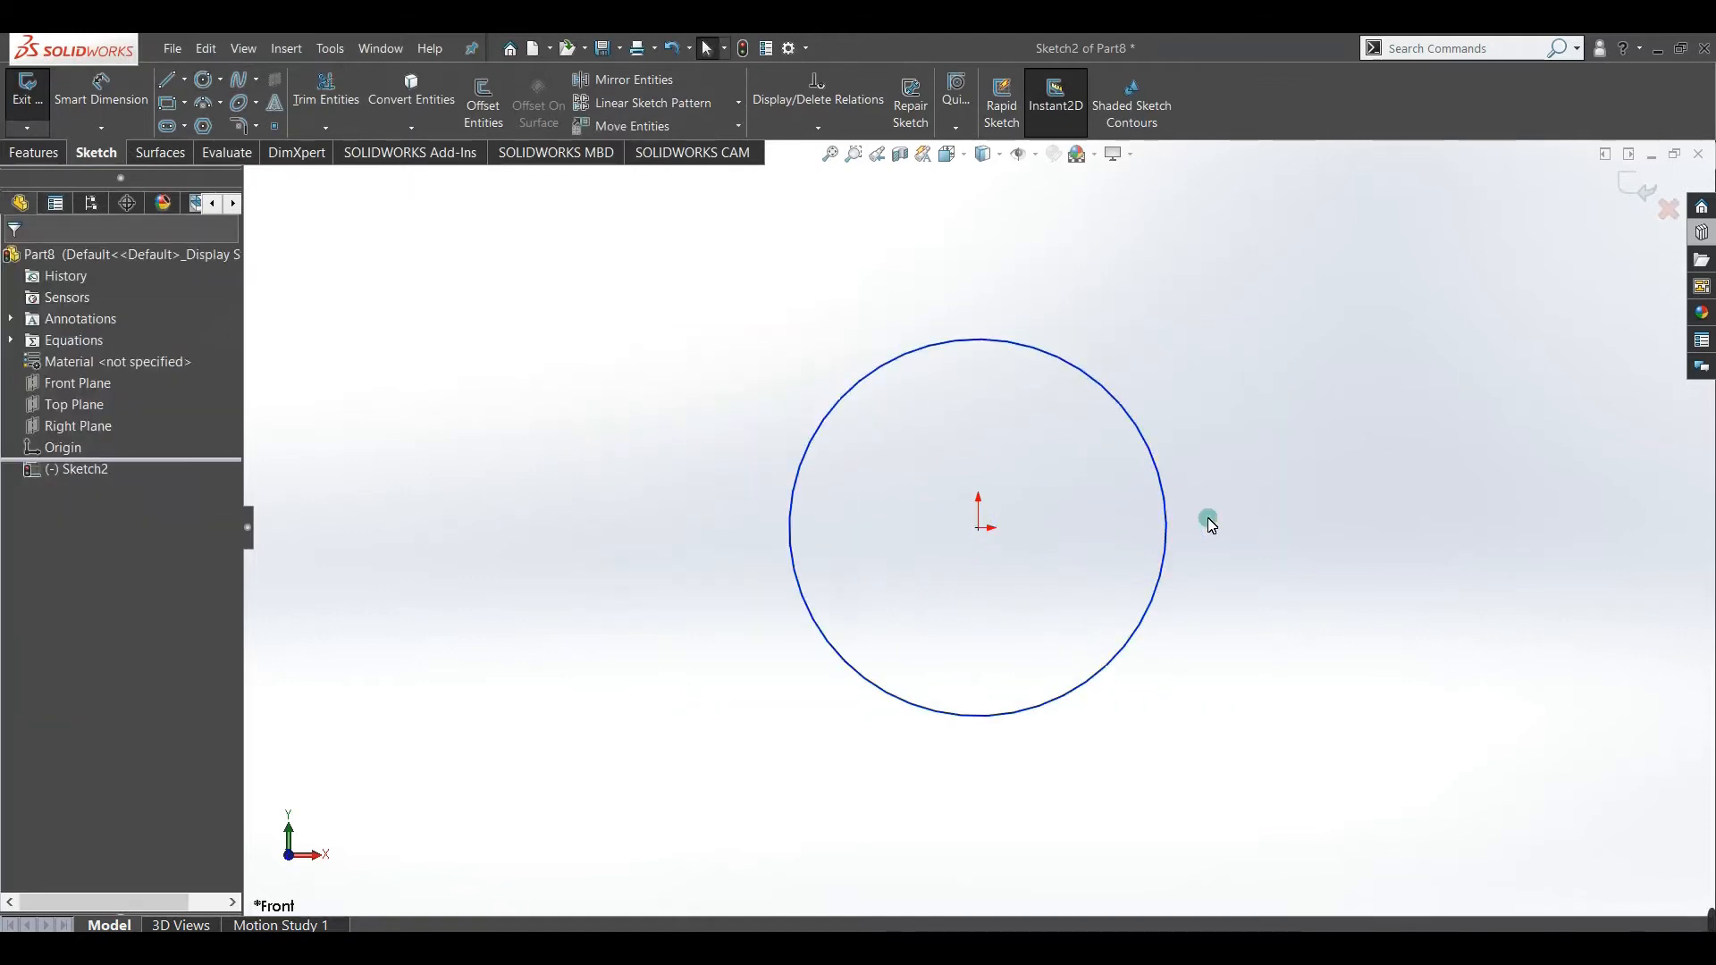
Dimension the circle's diameter with the equation "dp"-2*"b".
right_click_drag(1211, 526, 1211, 447)
left_click(1171, 547)
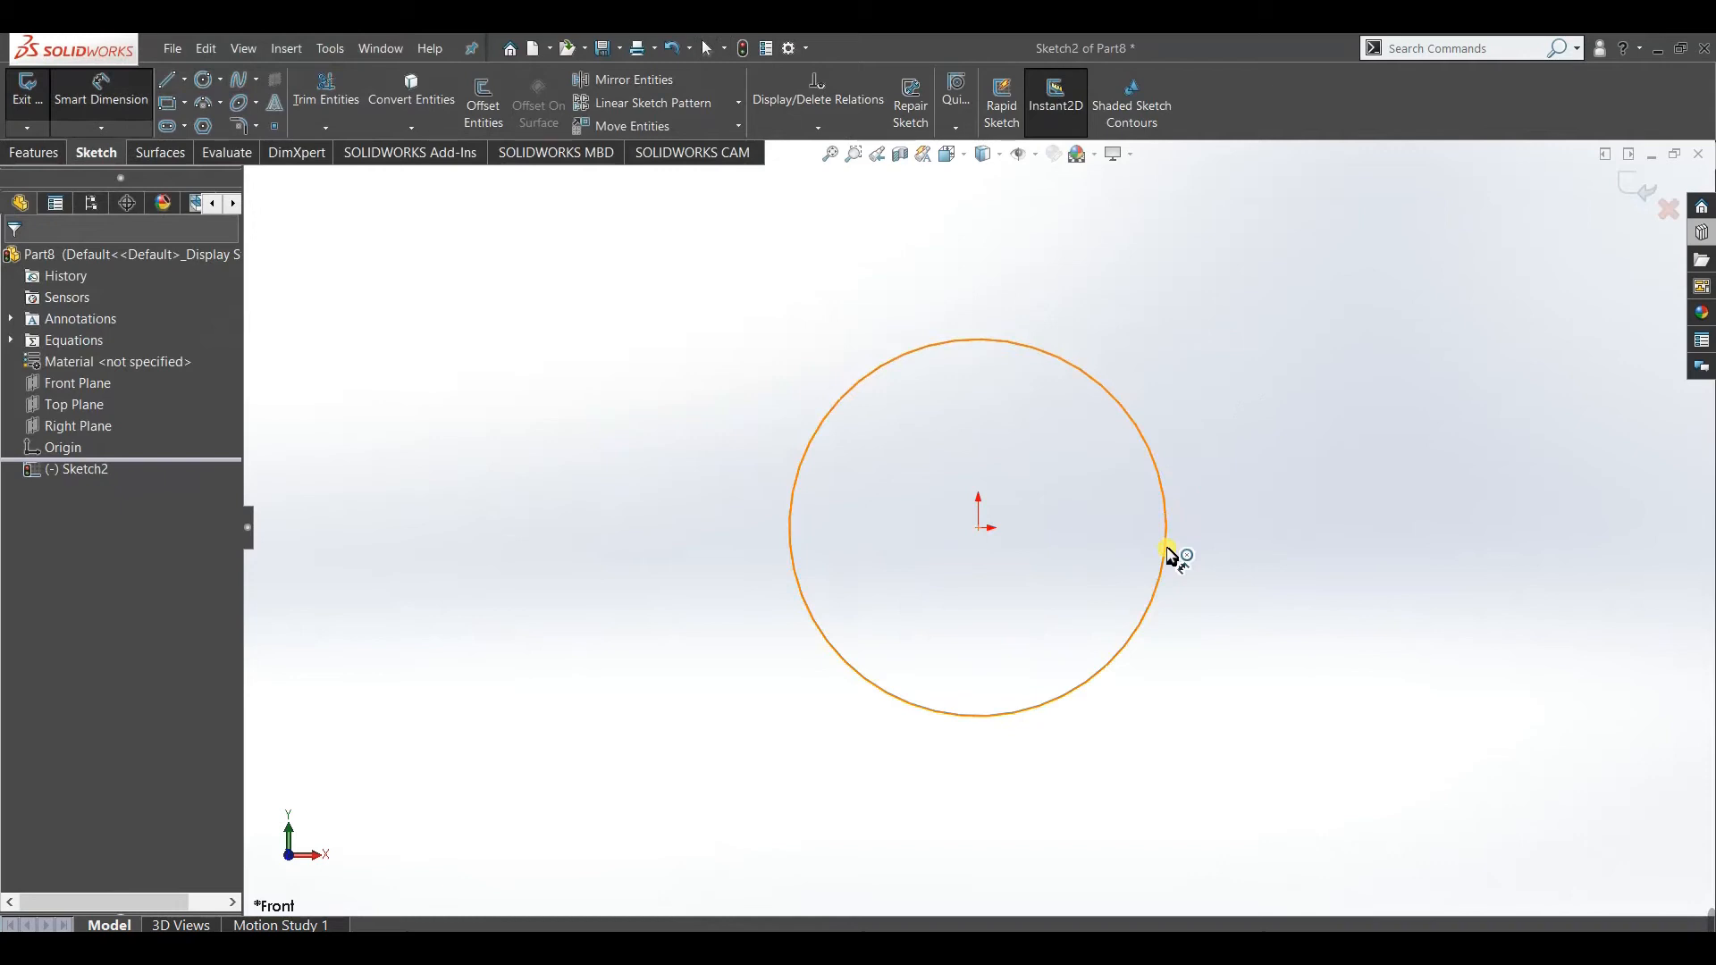
left_click(1245, 547)
left_click(1249, 547)
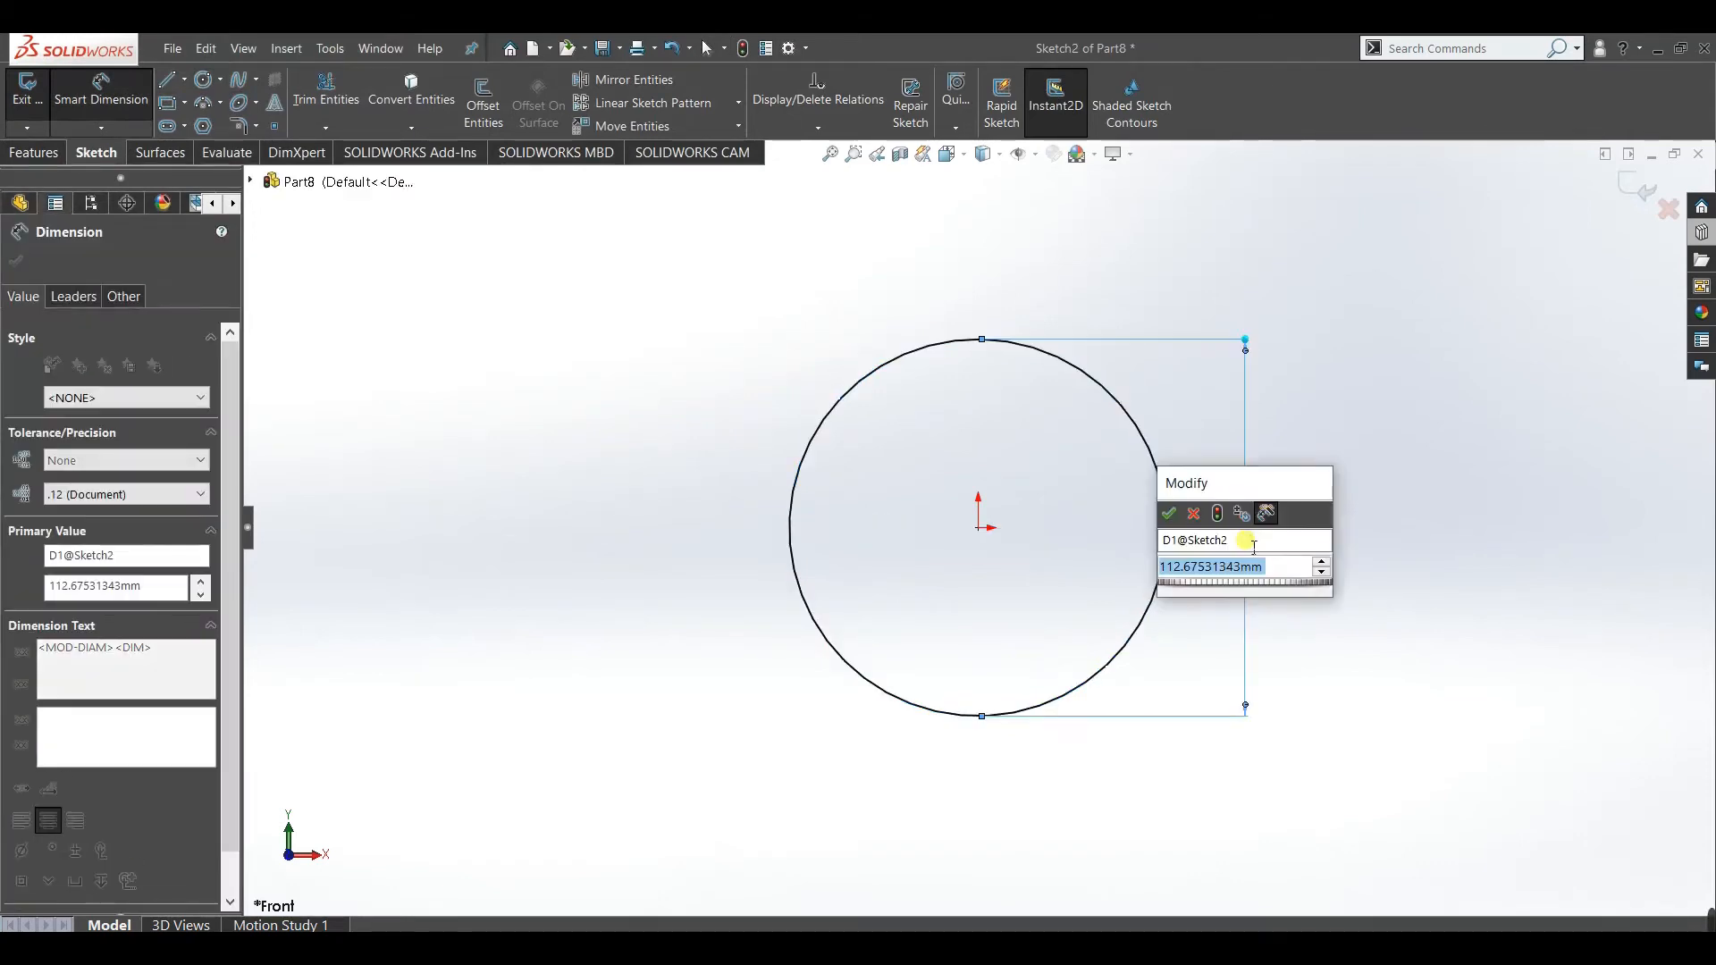
type("=")
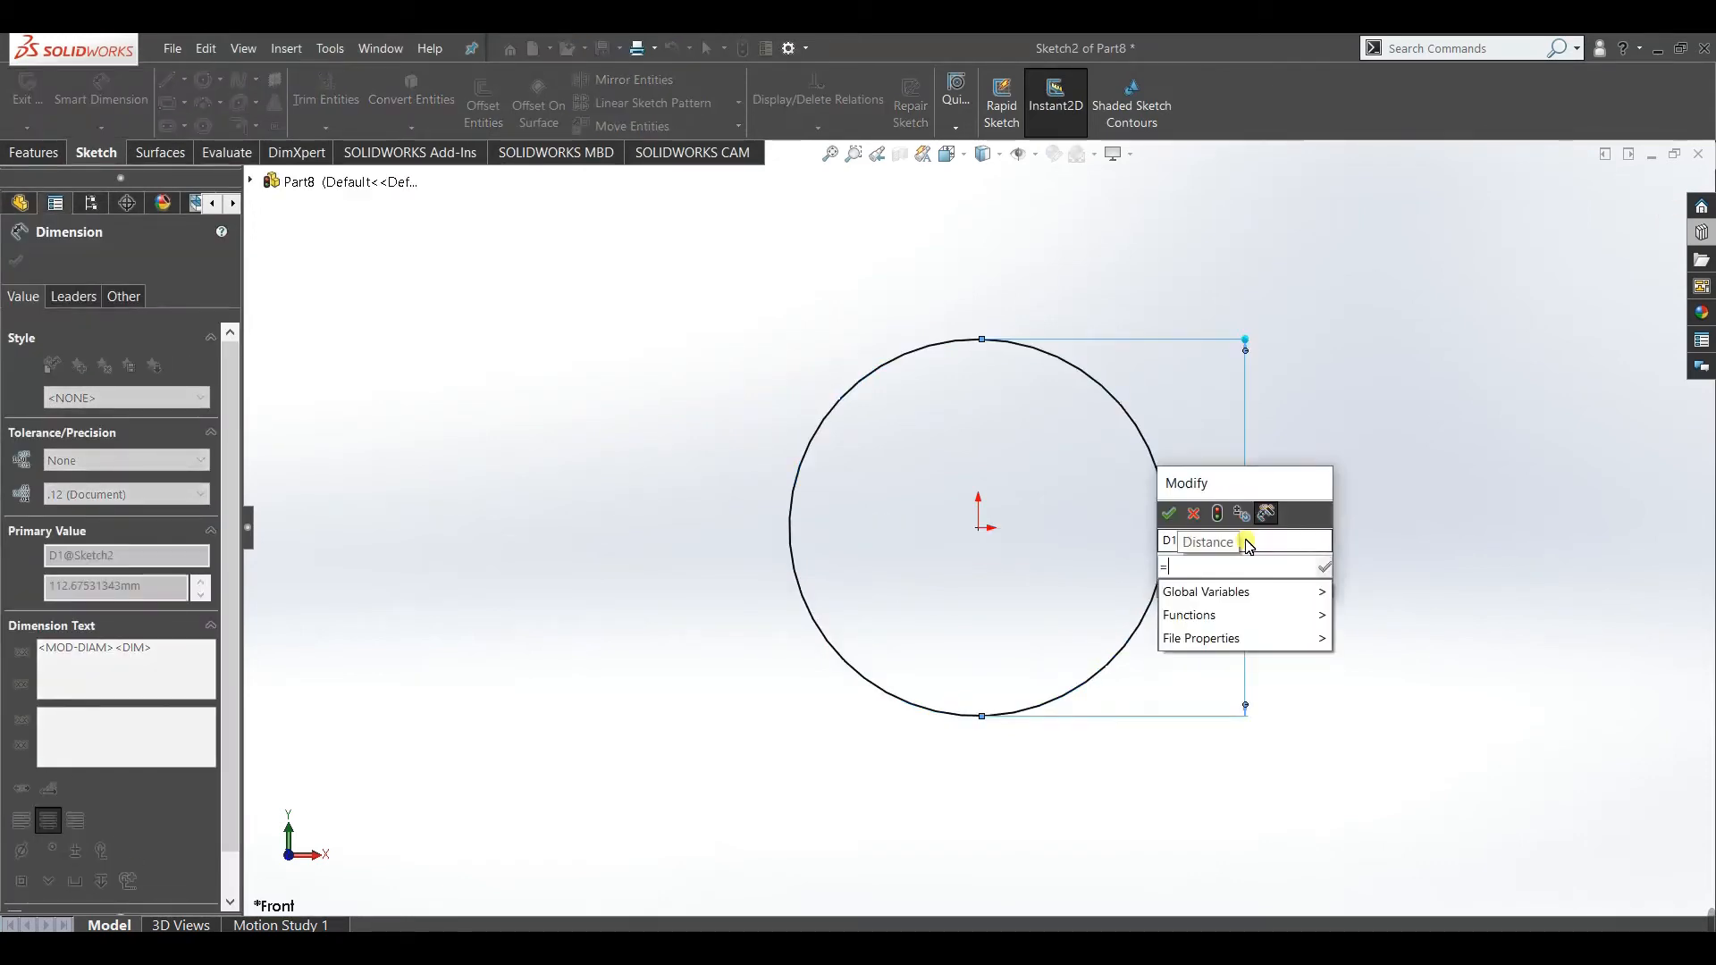
type("\"dp\"")
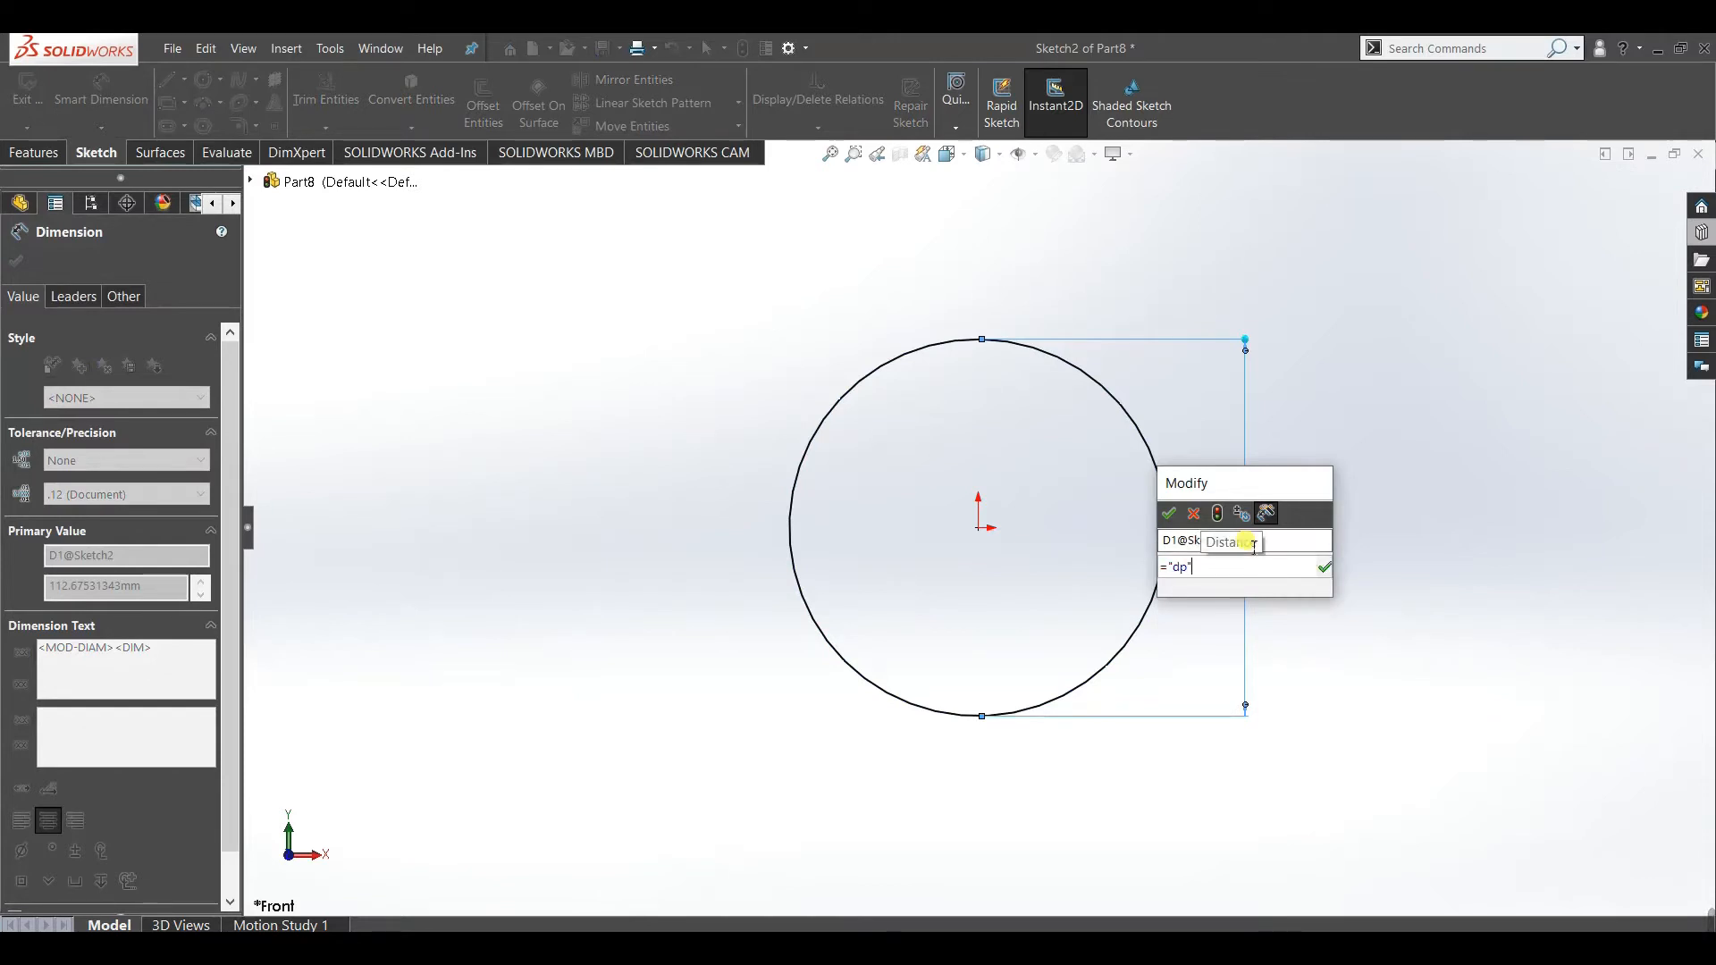
type("-2")
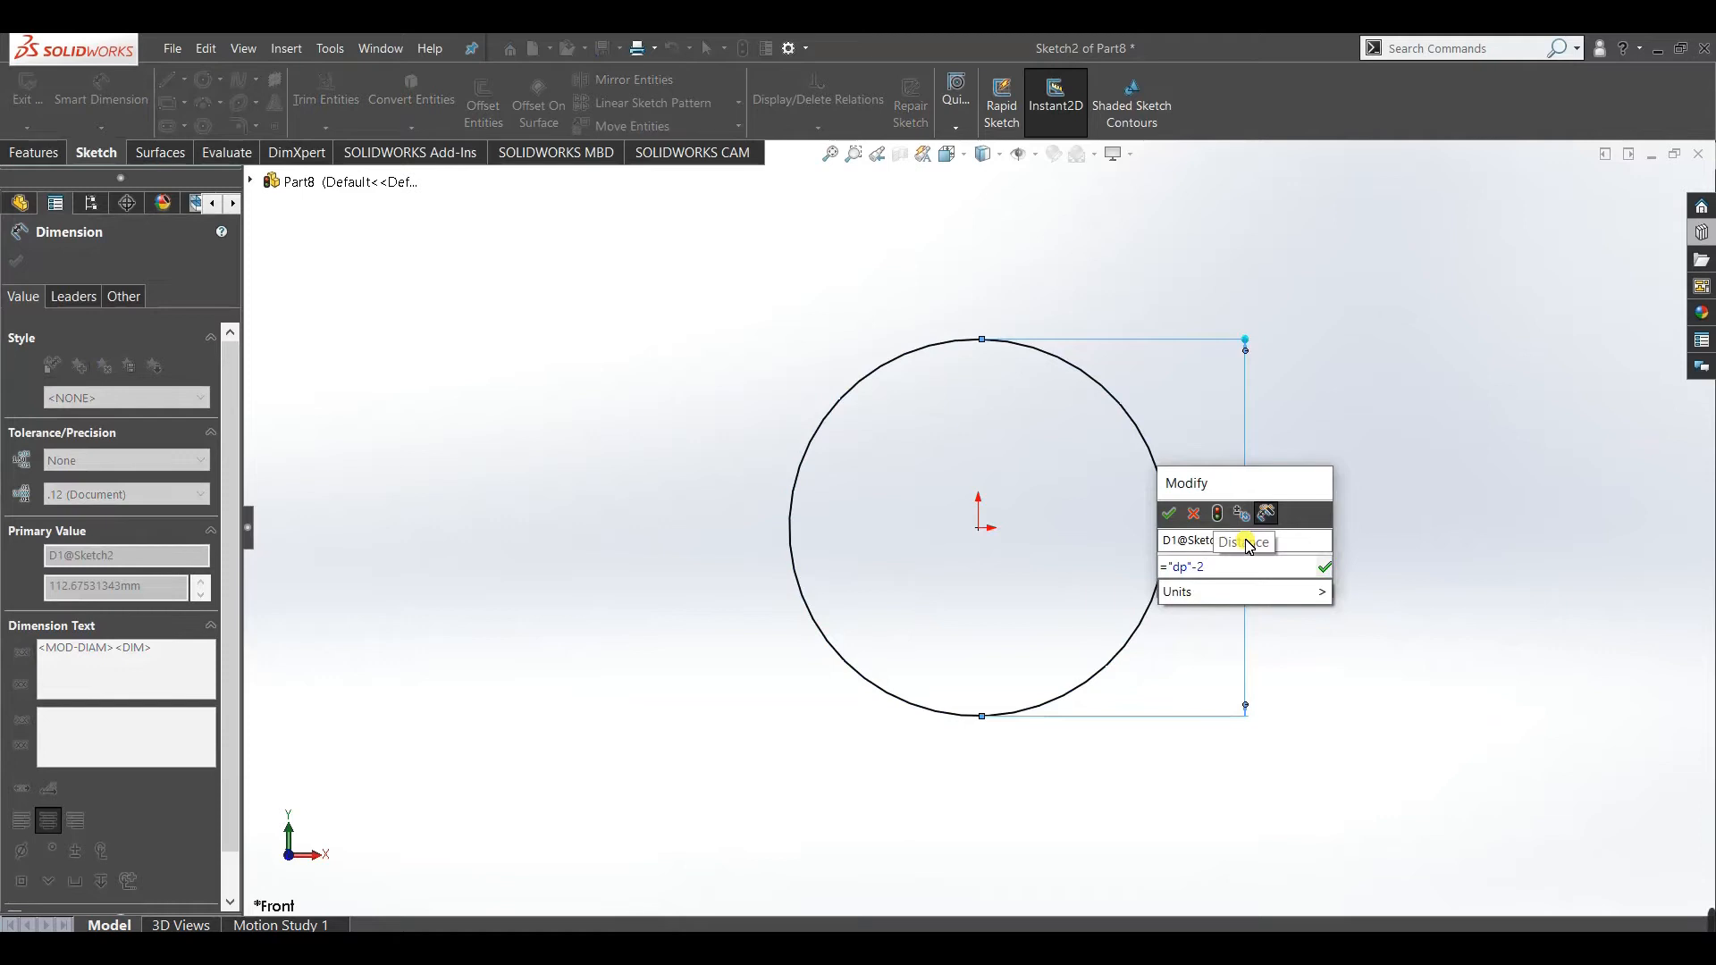
type("*")
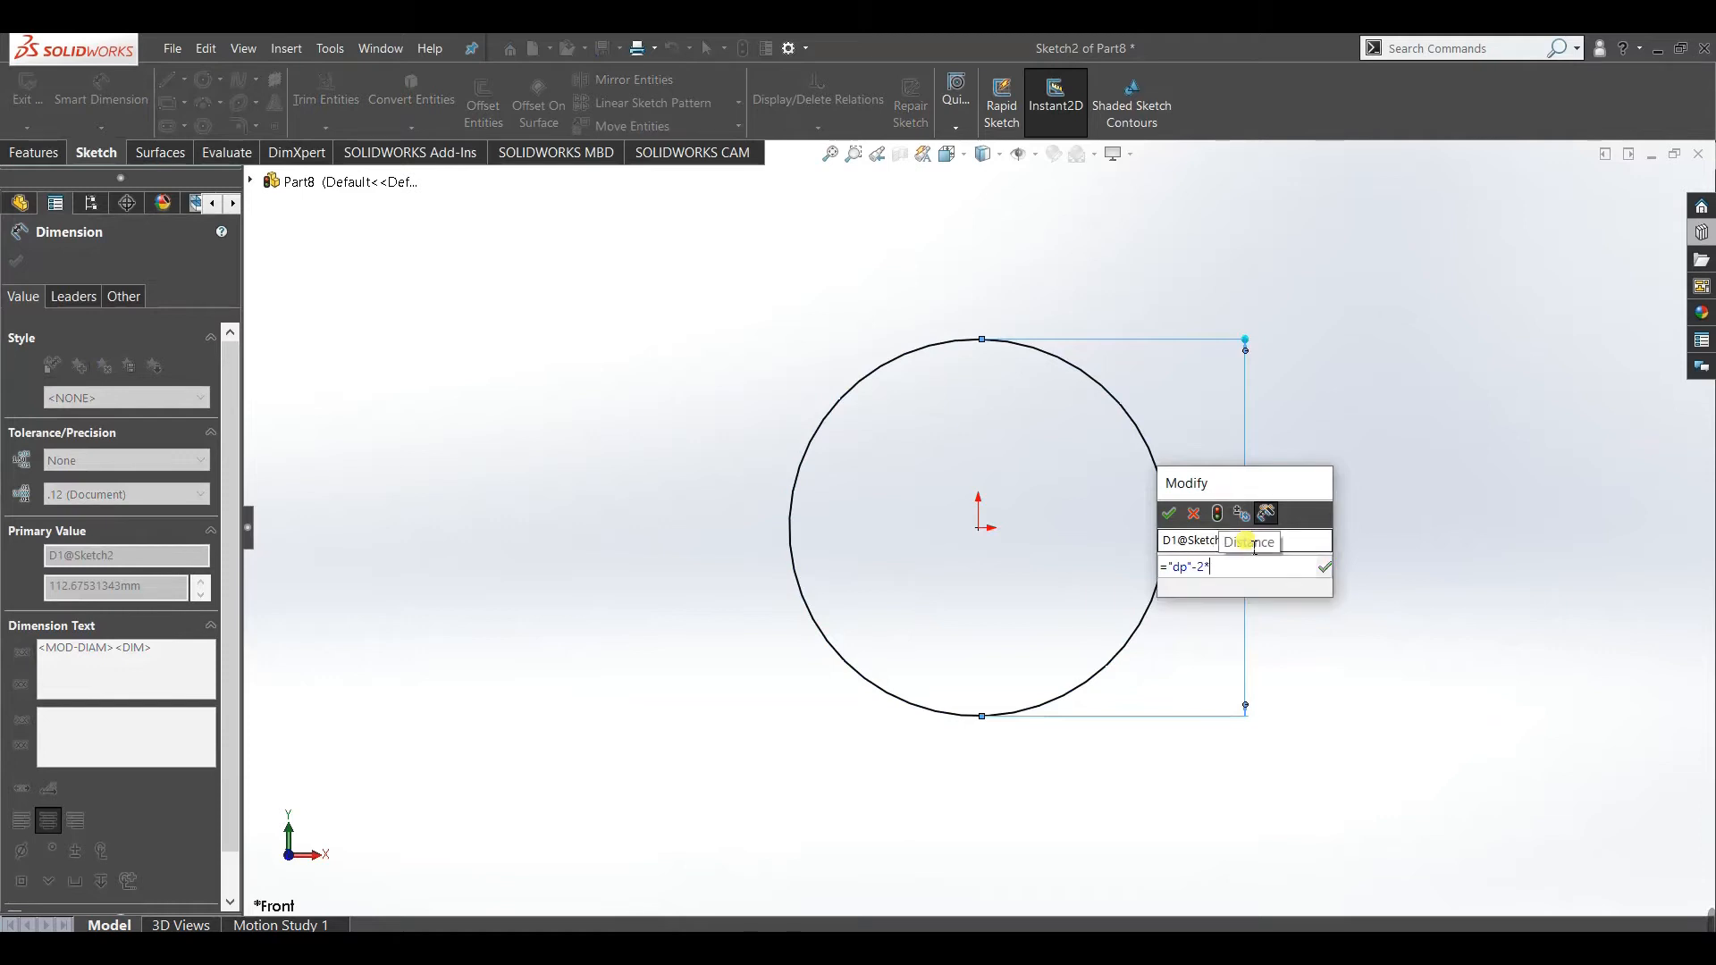
type("\"b\"")
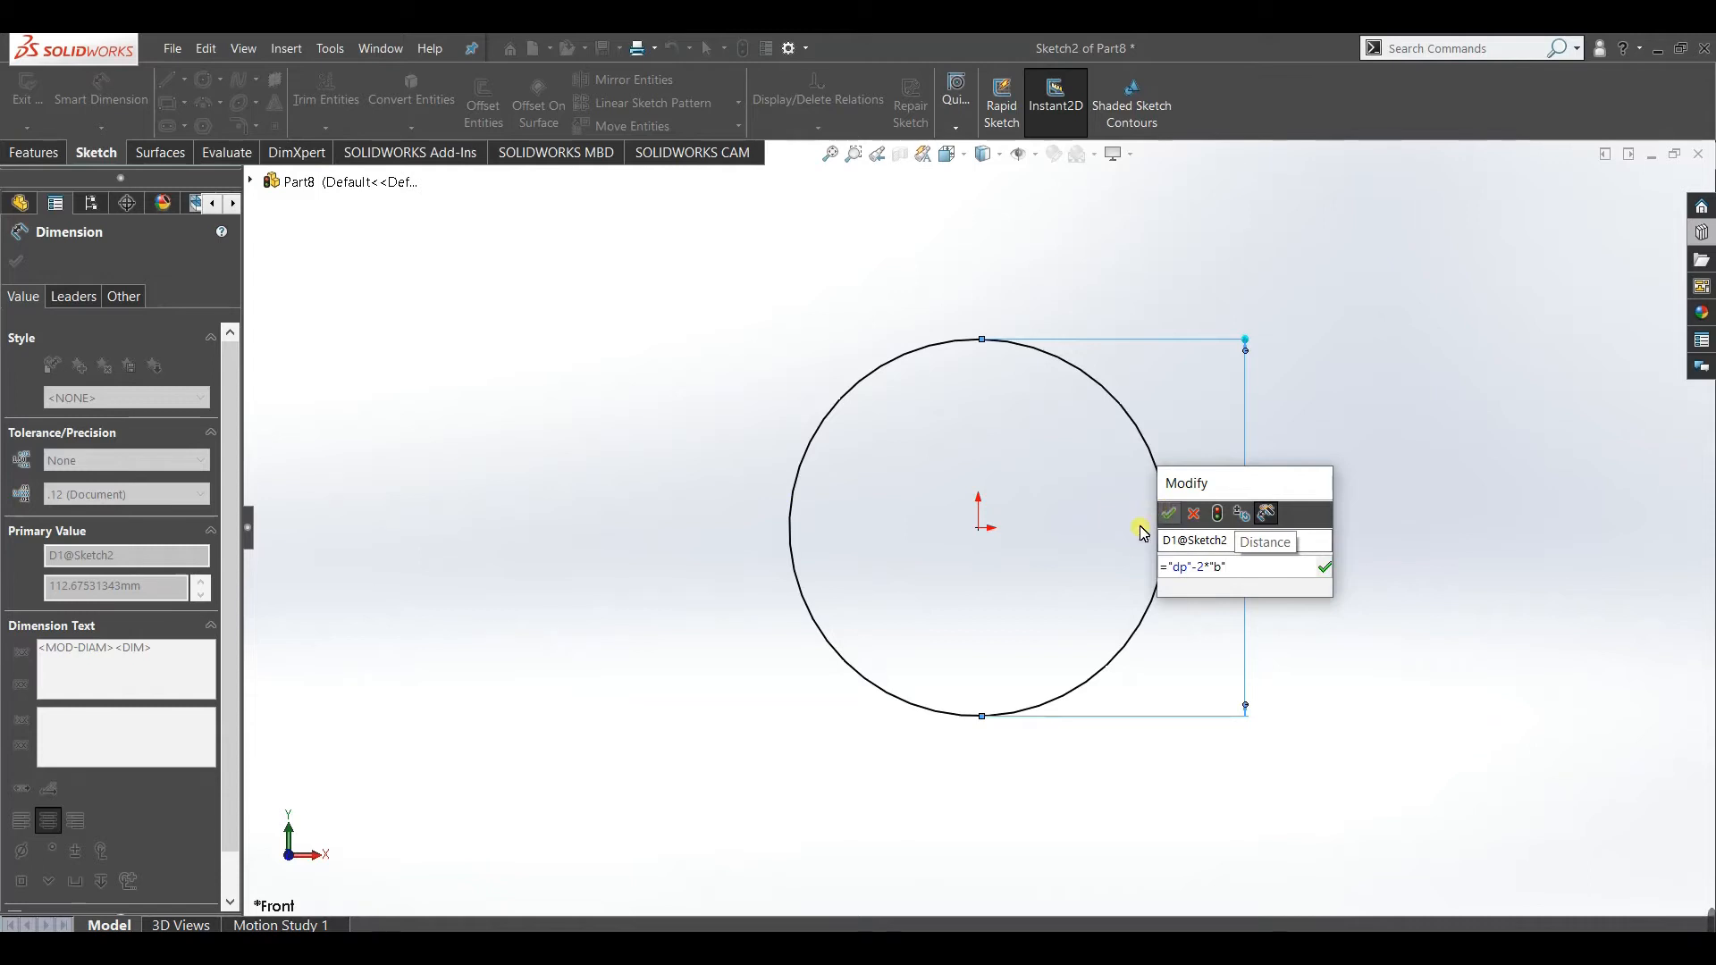
key("Return")
right_click(523, 269)
left_click(572, 323)
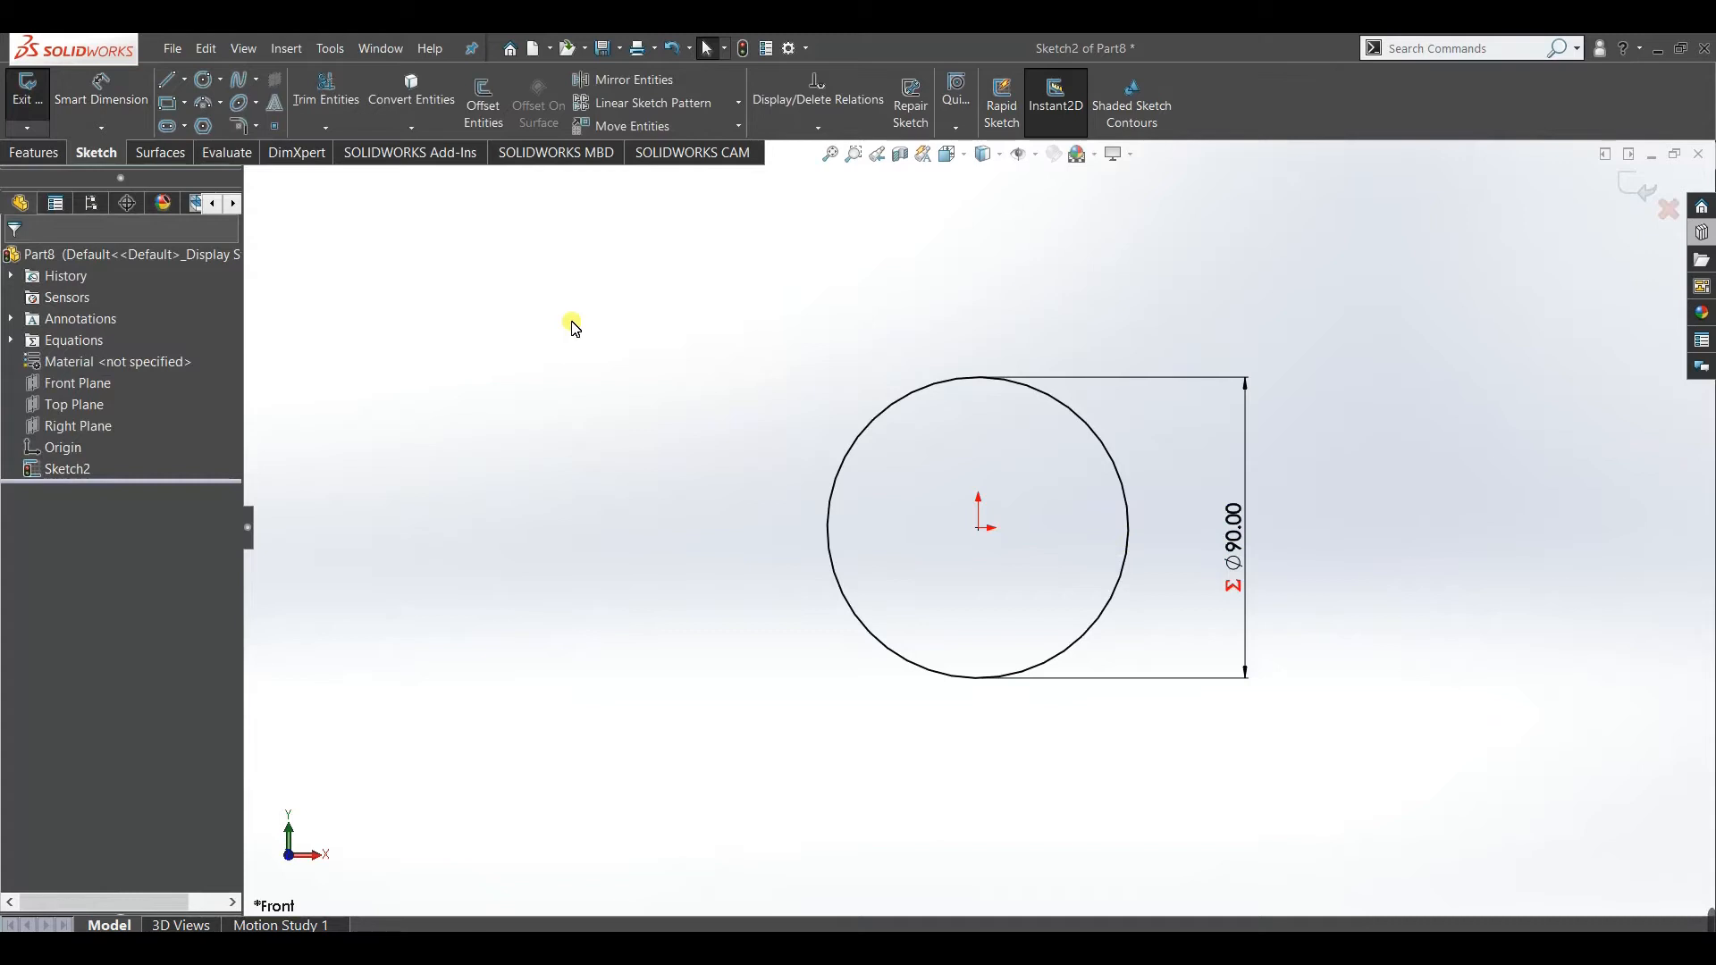
Extrude the circle as a blind boss 10 mm deep from the sketch plane.
left_click(33, 152)
left_click(37, 103)
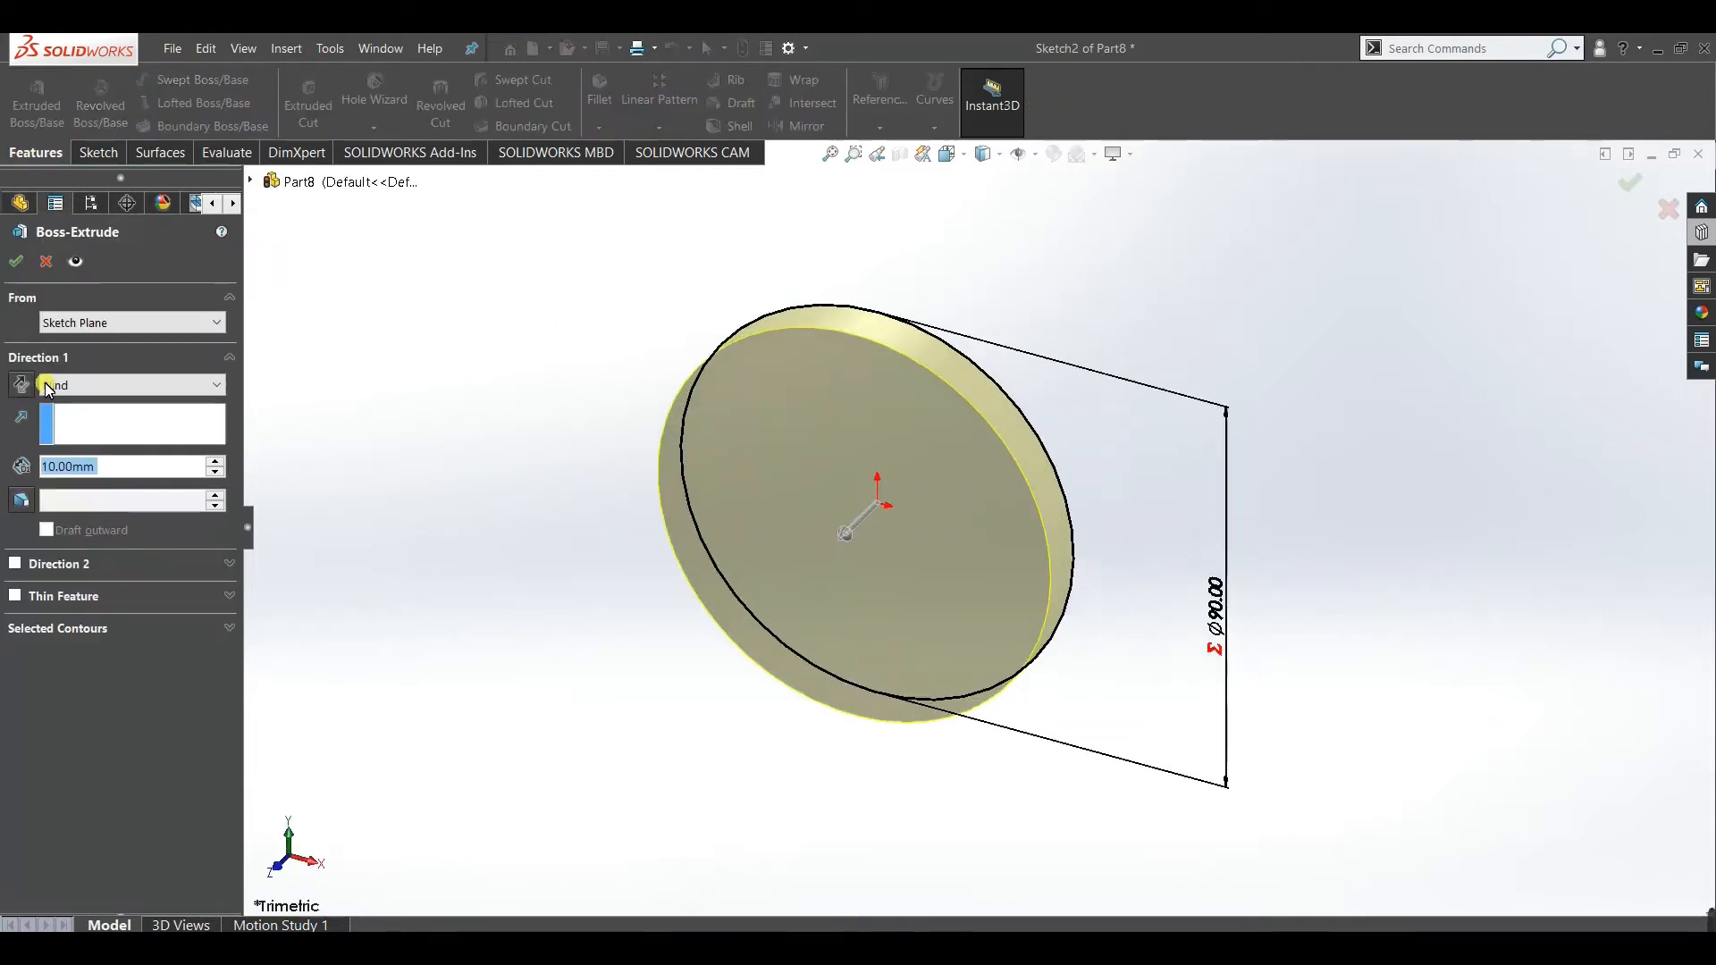
left_click(15, 261)
left_click(330, 452)
Start a new sketch on the disc's front face, viewed face-on.
middle_click_drag(346, 486, 433, 346)
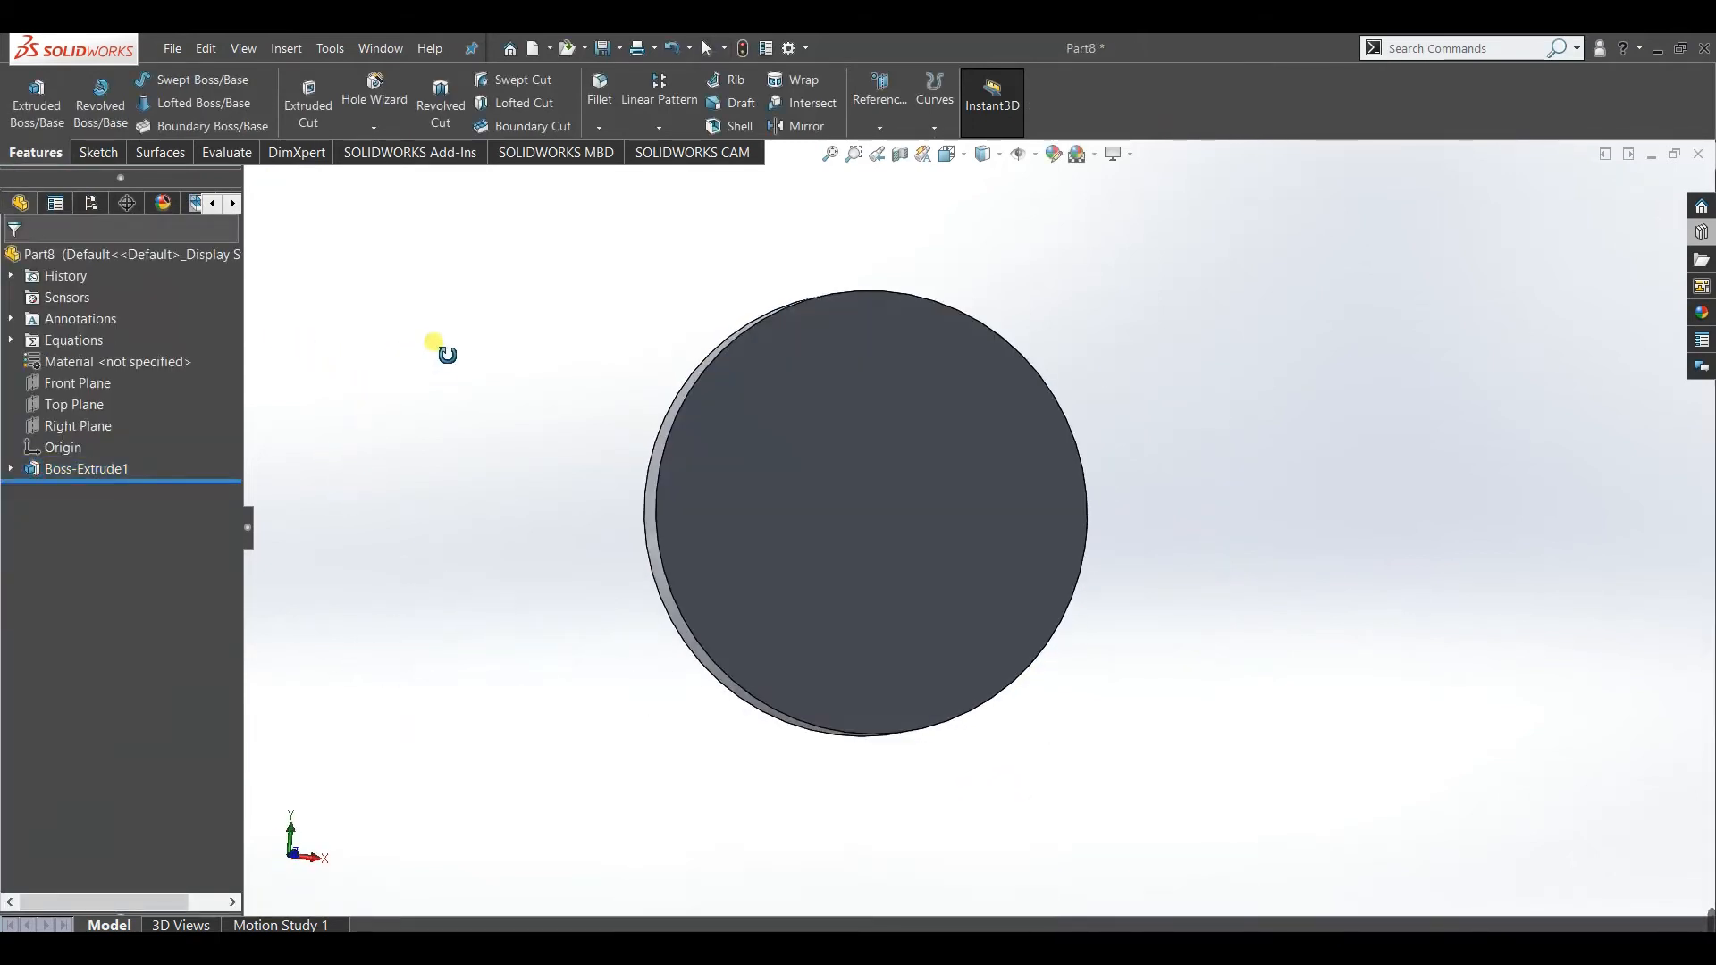
left_click(750, 420)
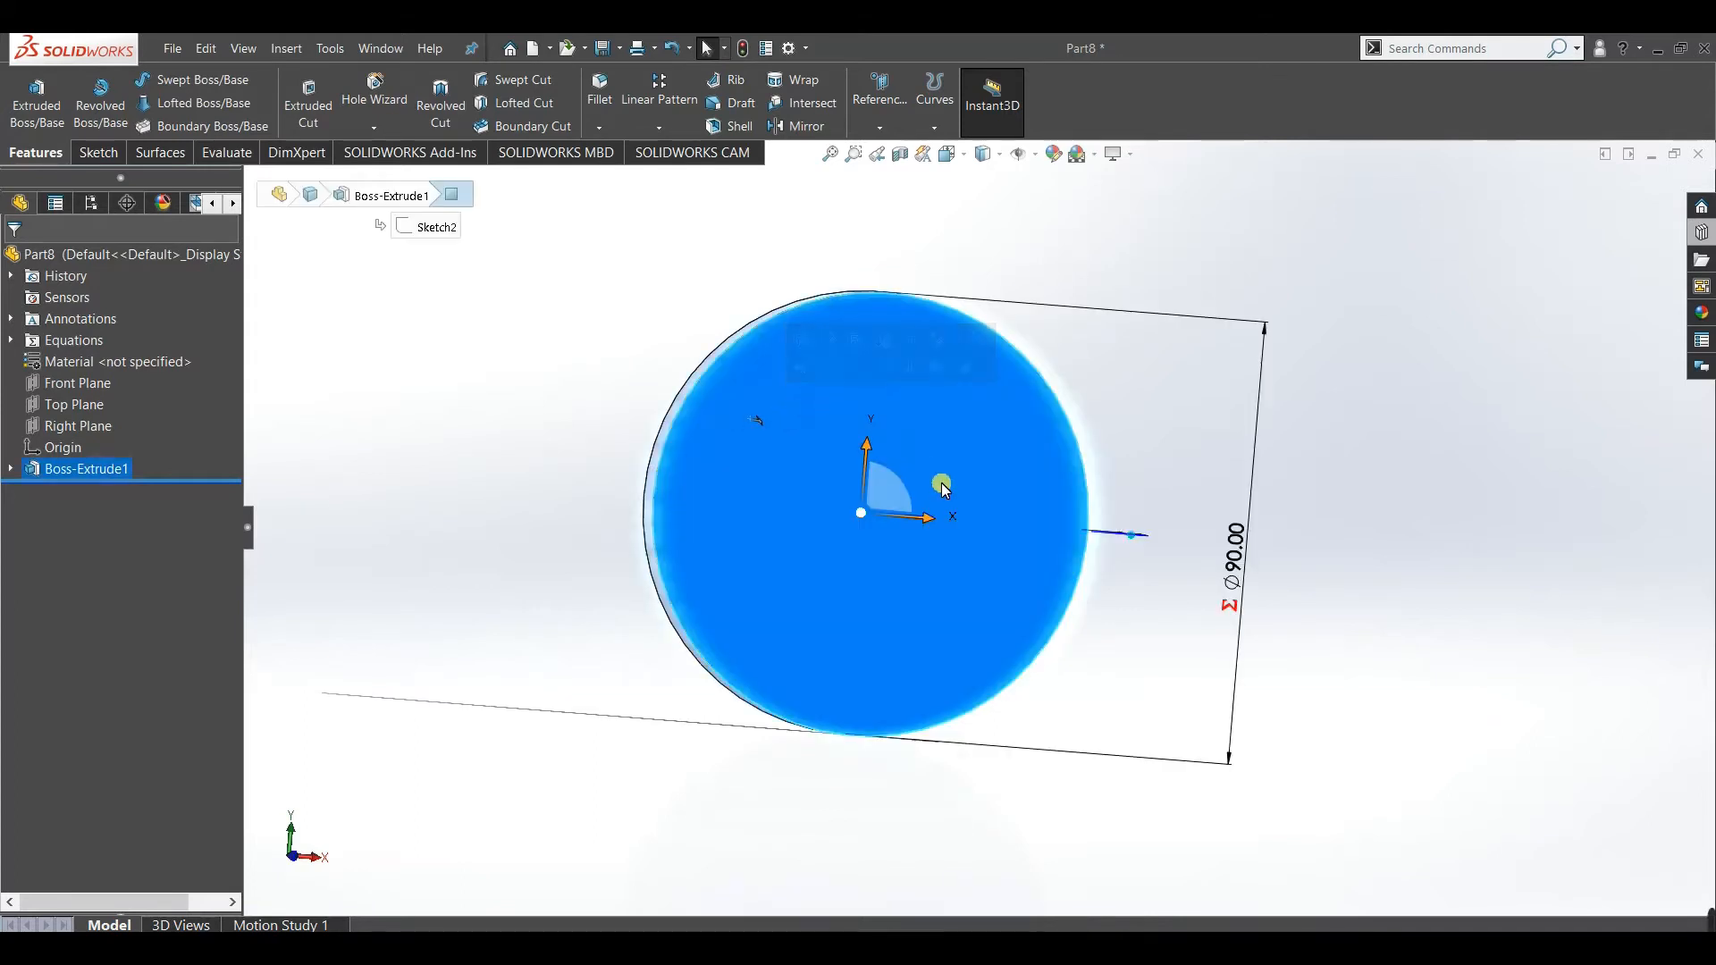
left_click(97, 152)
left_click(27, 94)
left_click(600, 399)
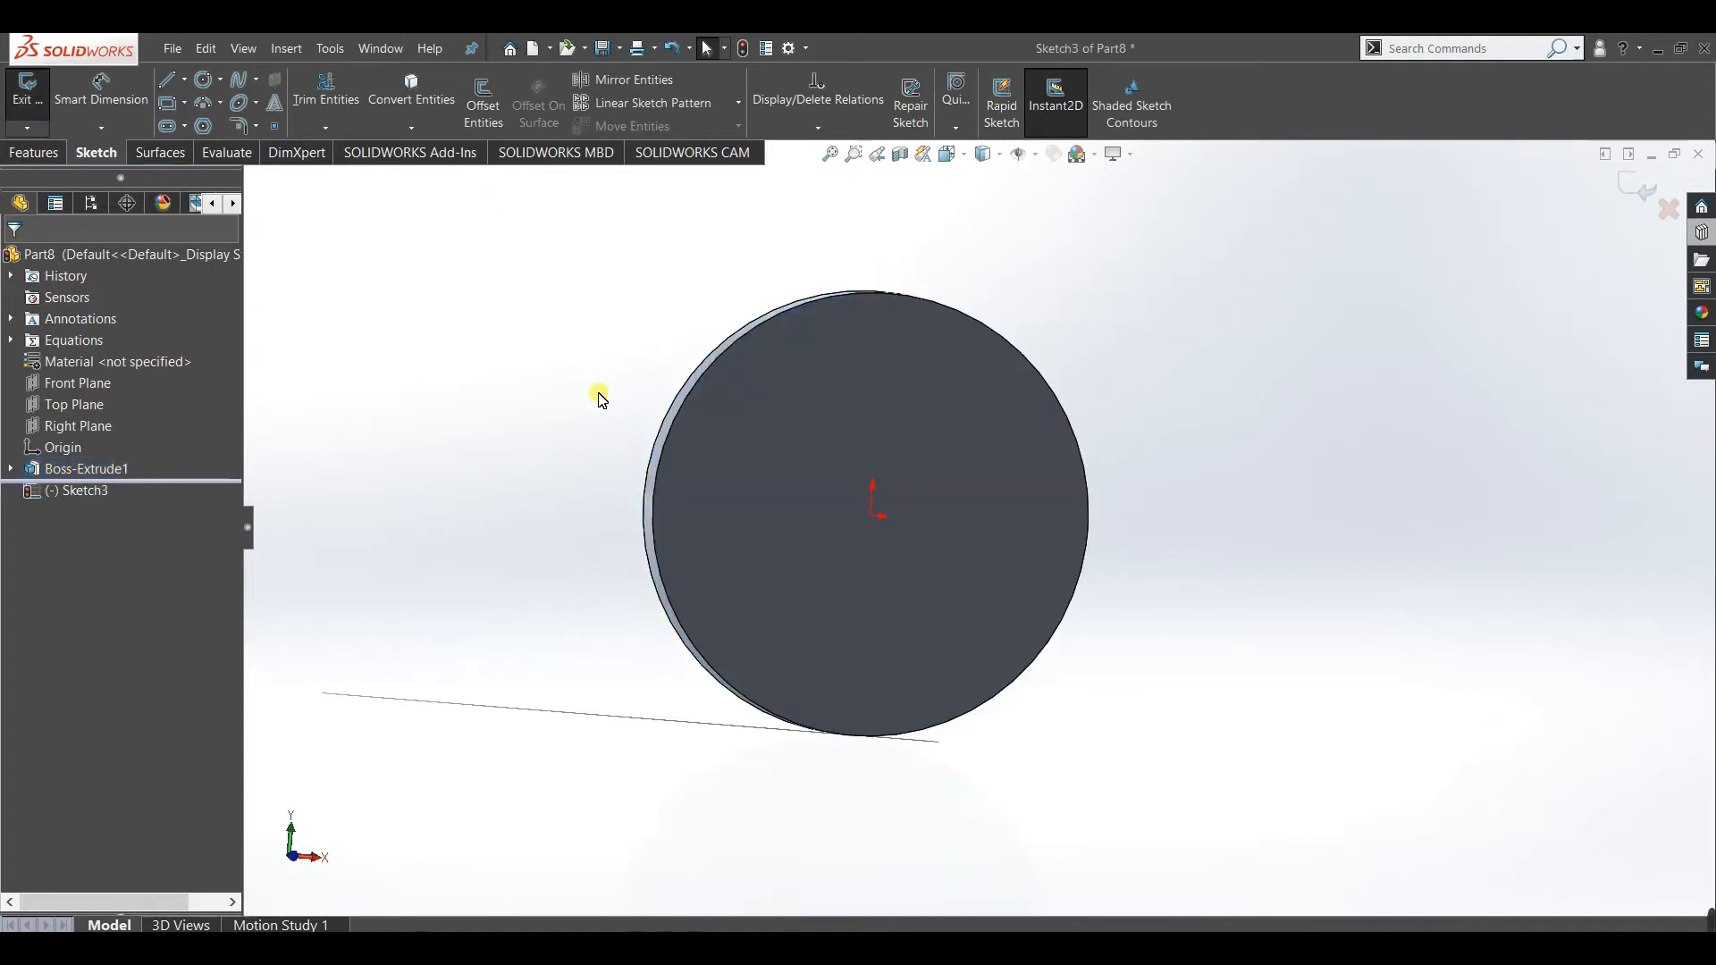
key("space")
left_click(808, 594)
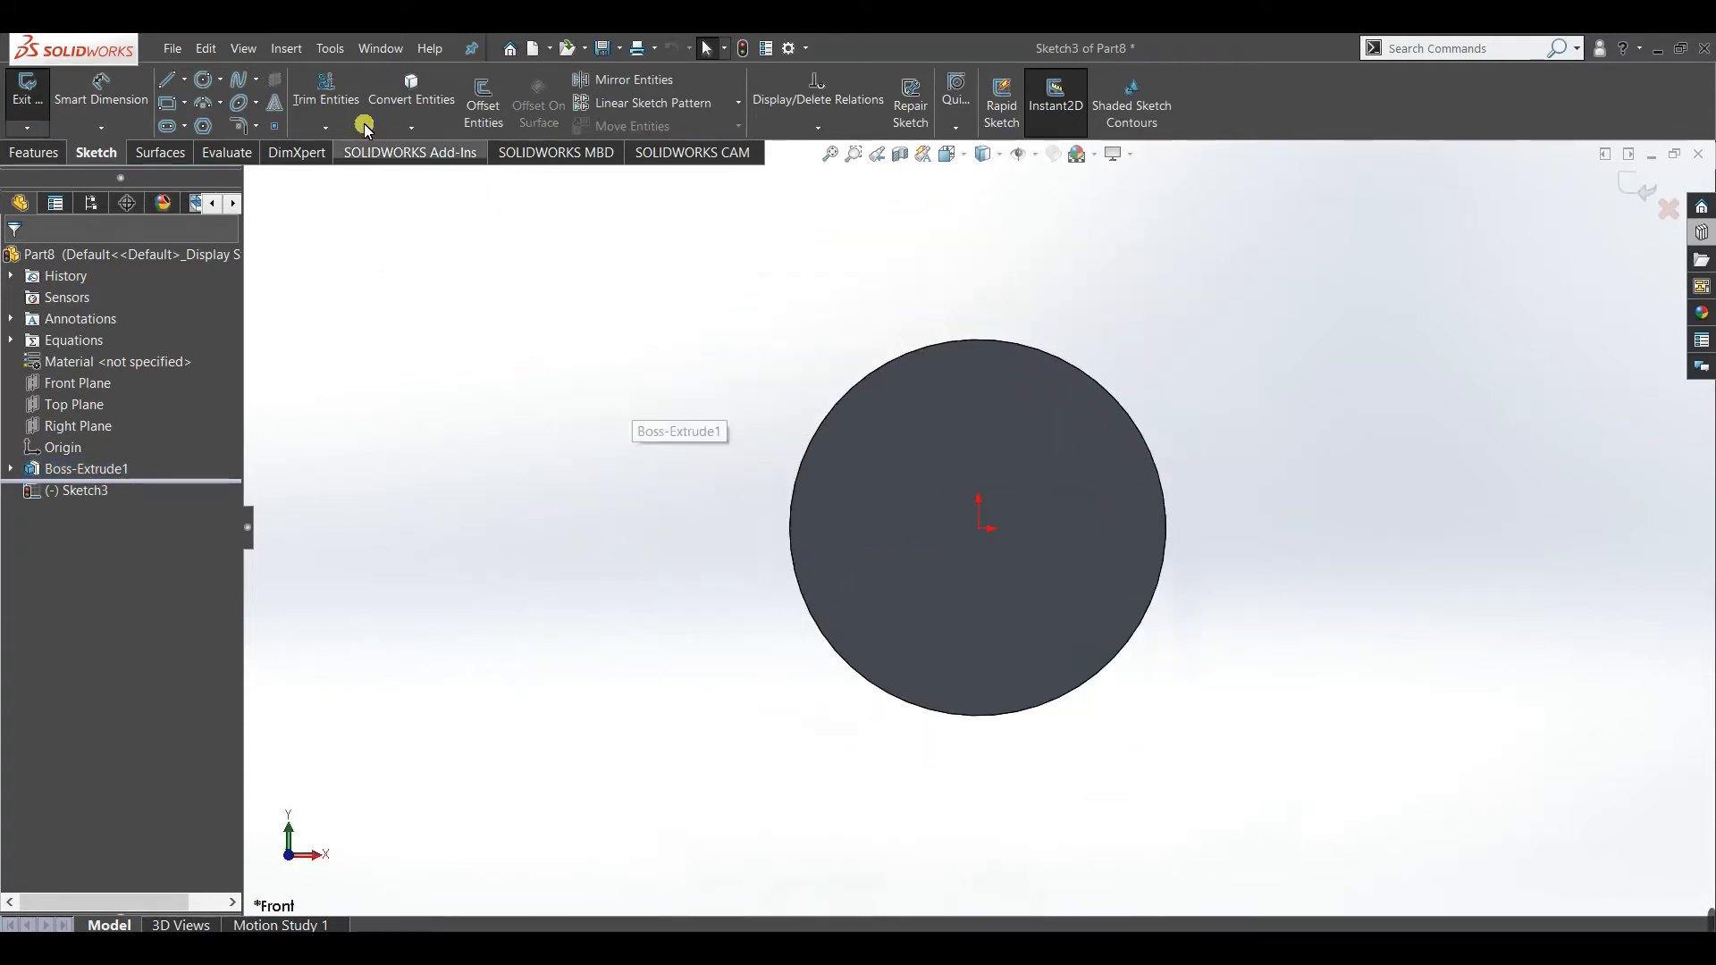
Draw three circles around the disc, centred on the origin, with radii of about 54.4, 64.1 and 78.7 mm.
left_click(204, 79)
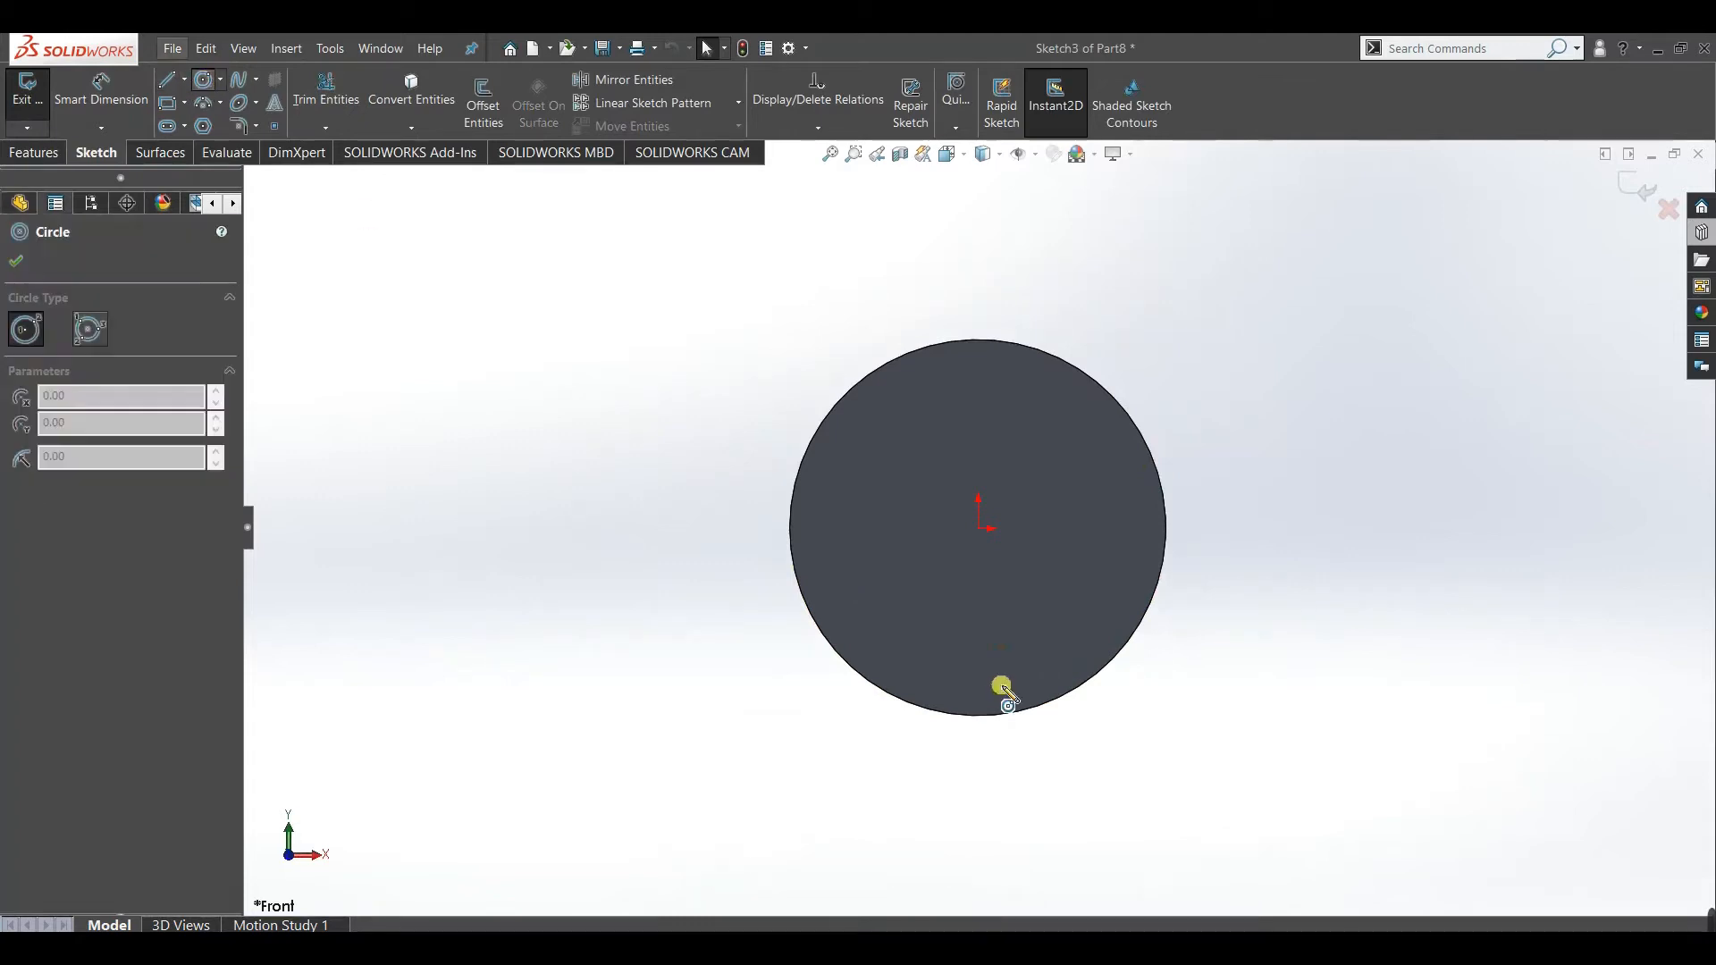
left_click(979, 528)
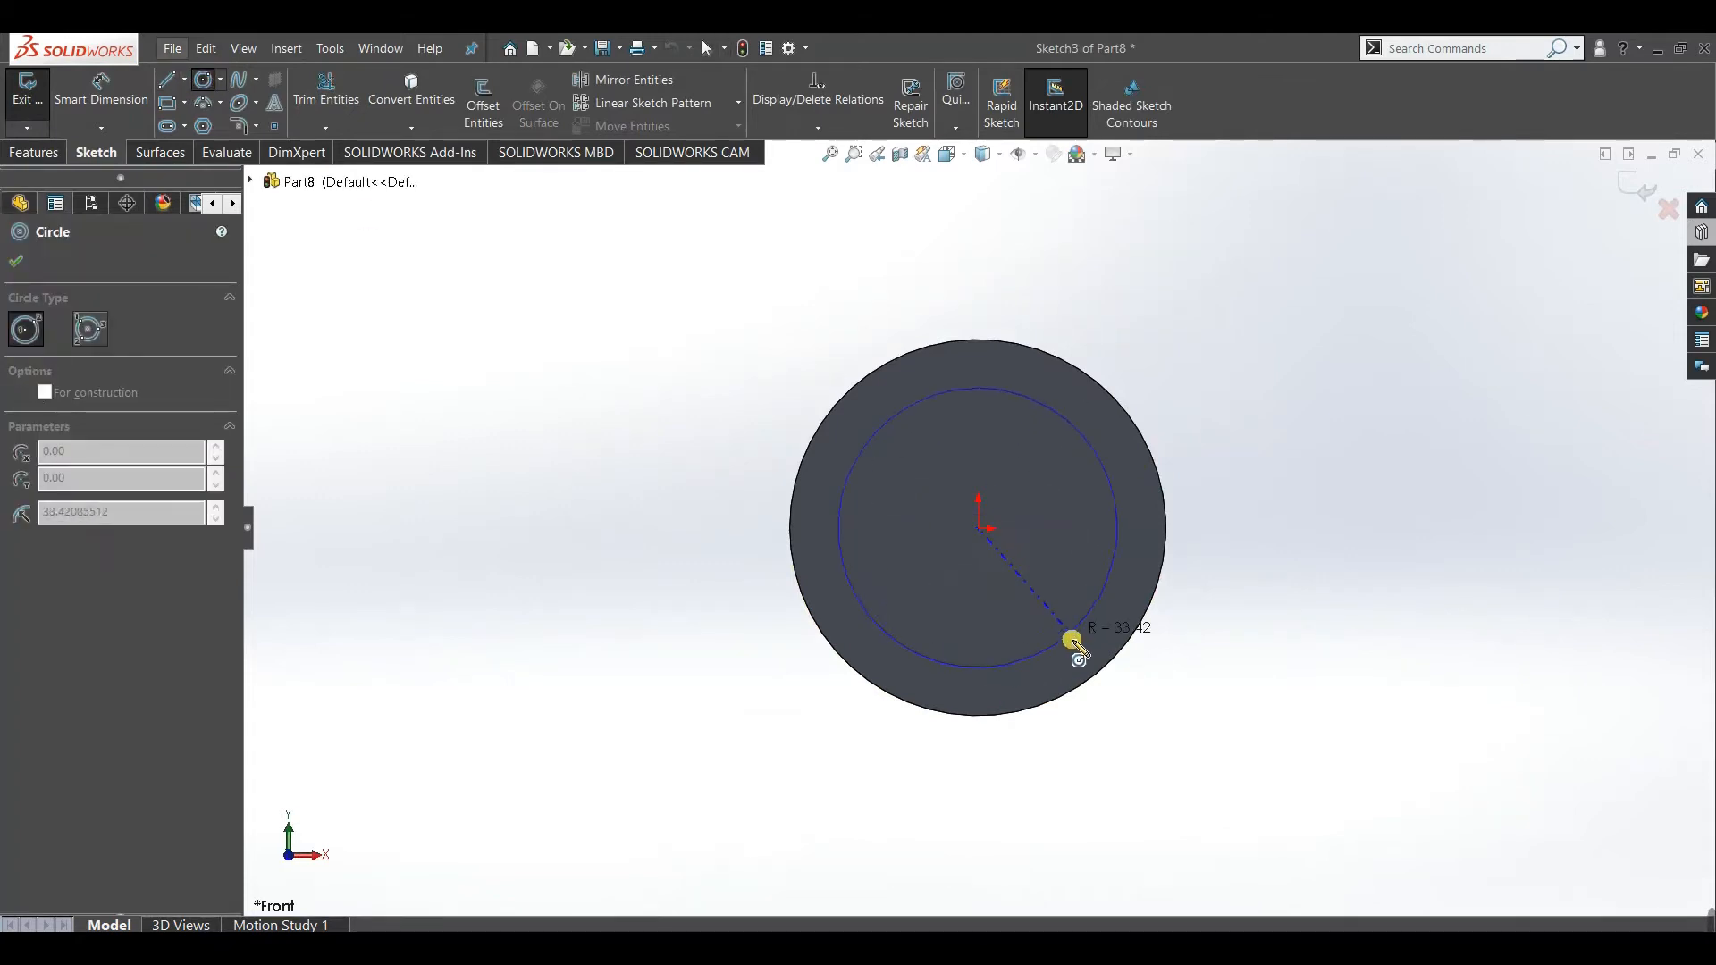
left_click(1119, 709)
left_click(979, 528)
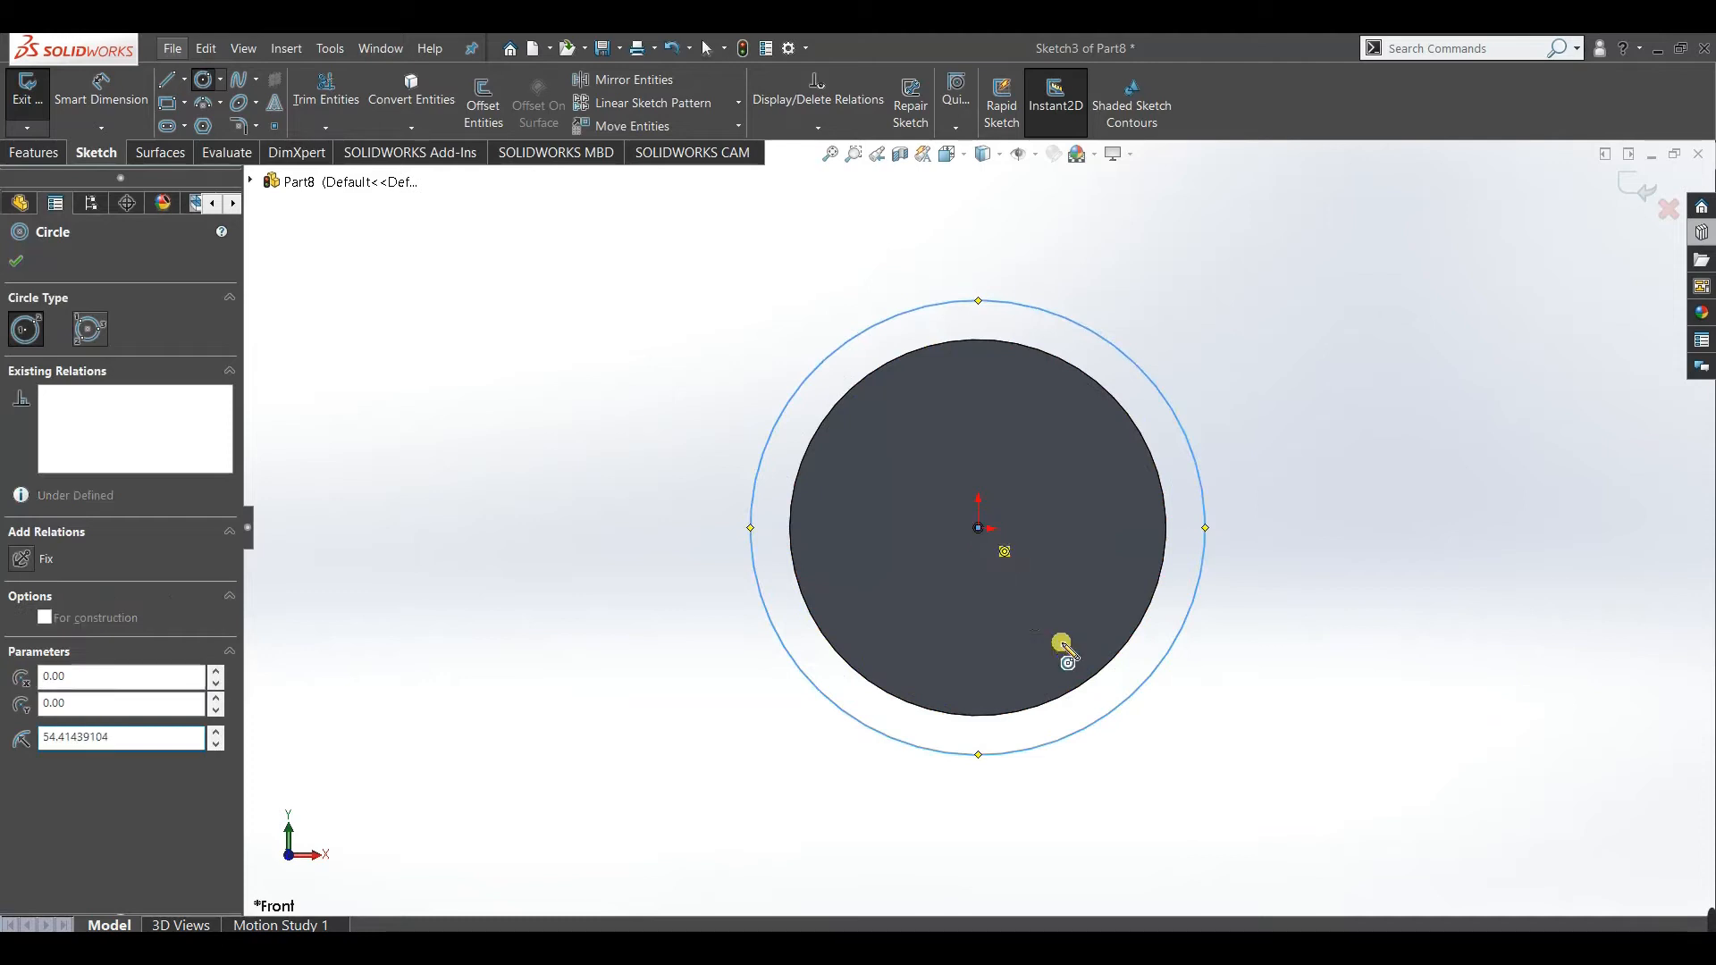
left_click(1129, 756)
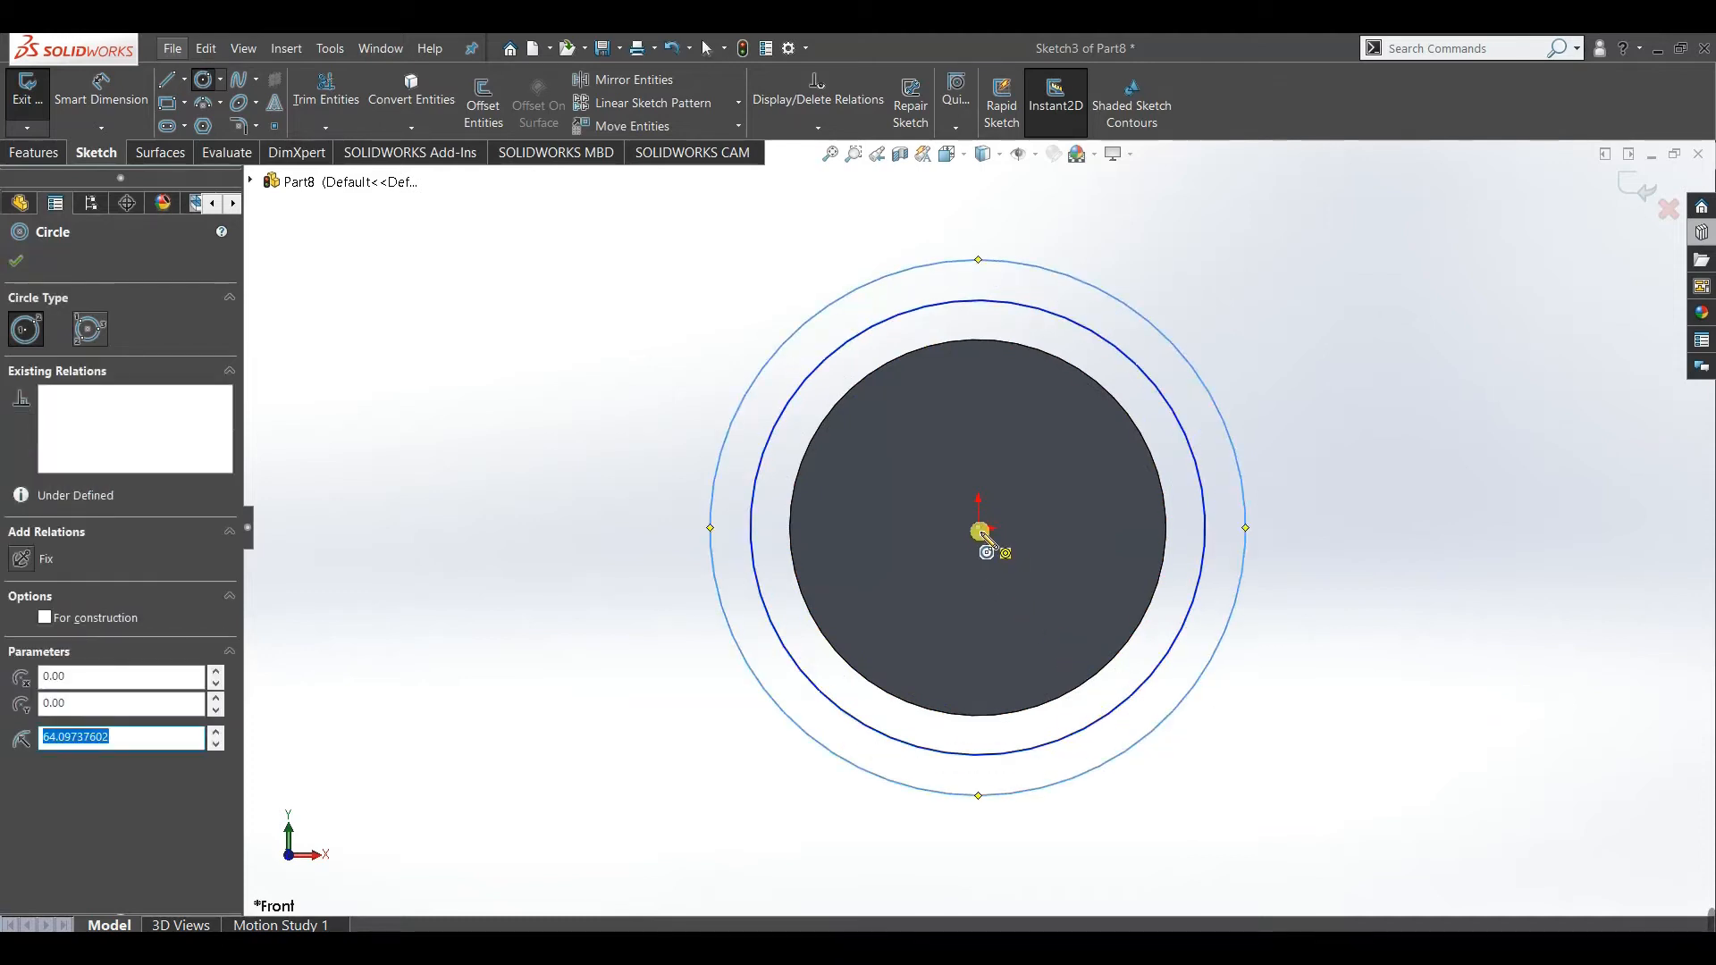
left_click(978, 529)
left_click(1200, 770)
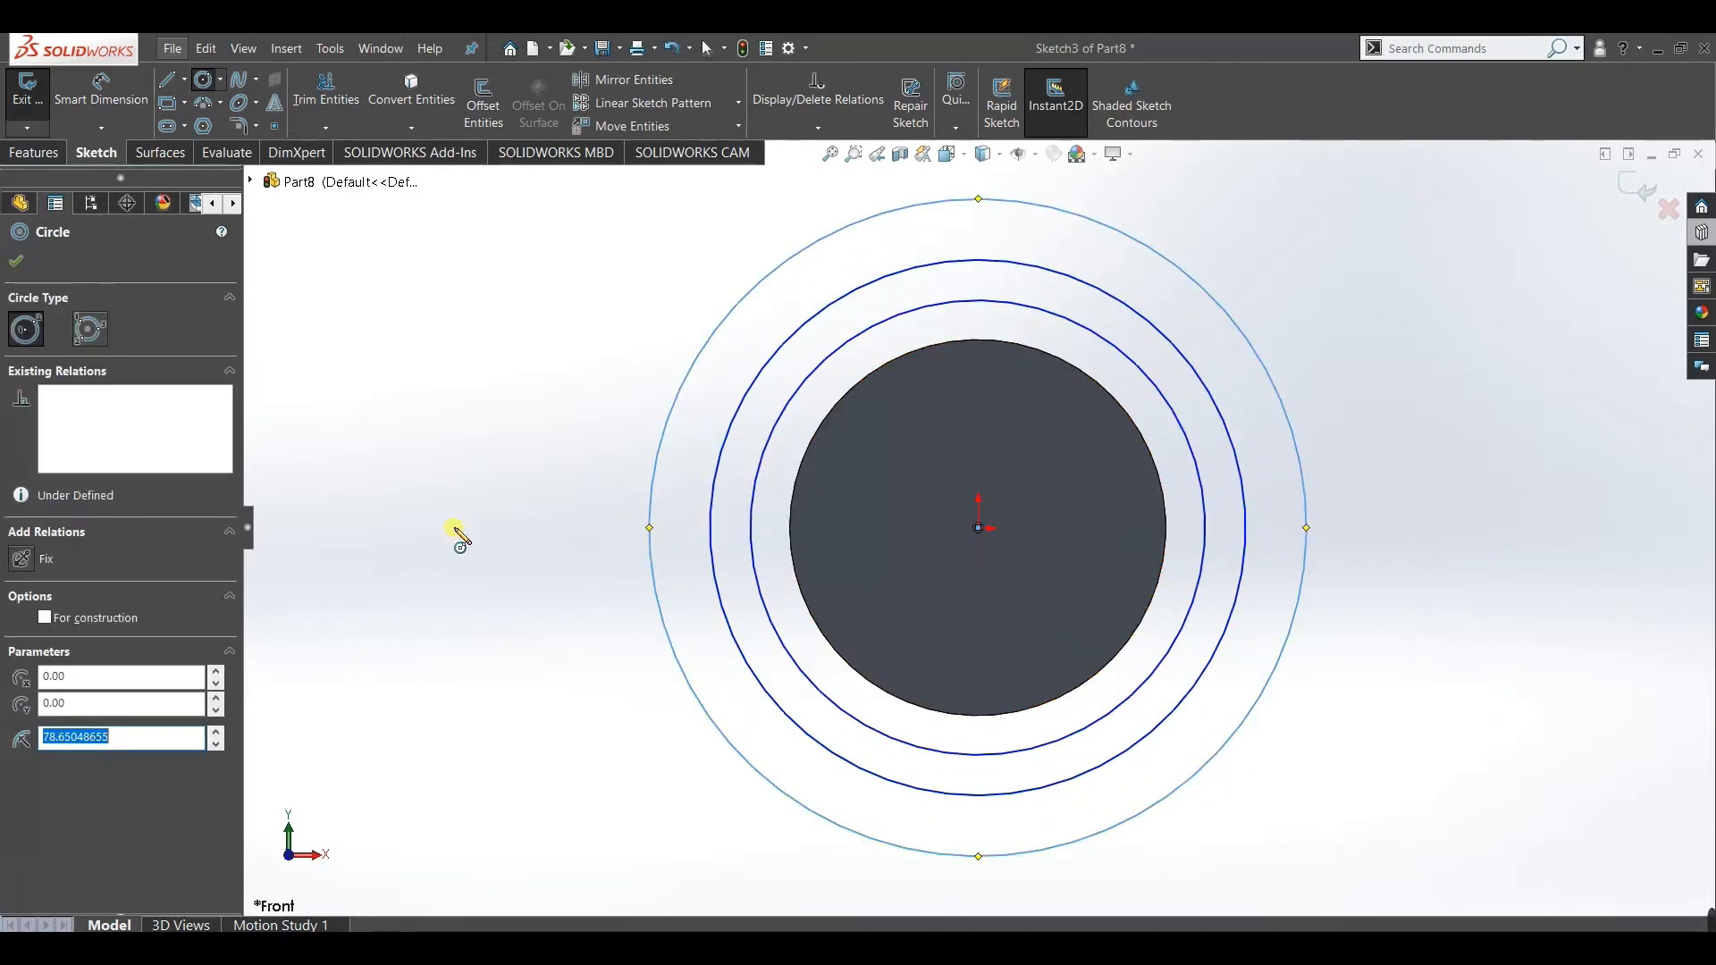
left_click(16, 261)
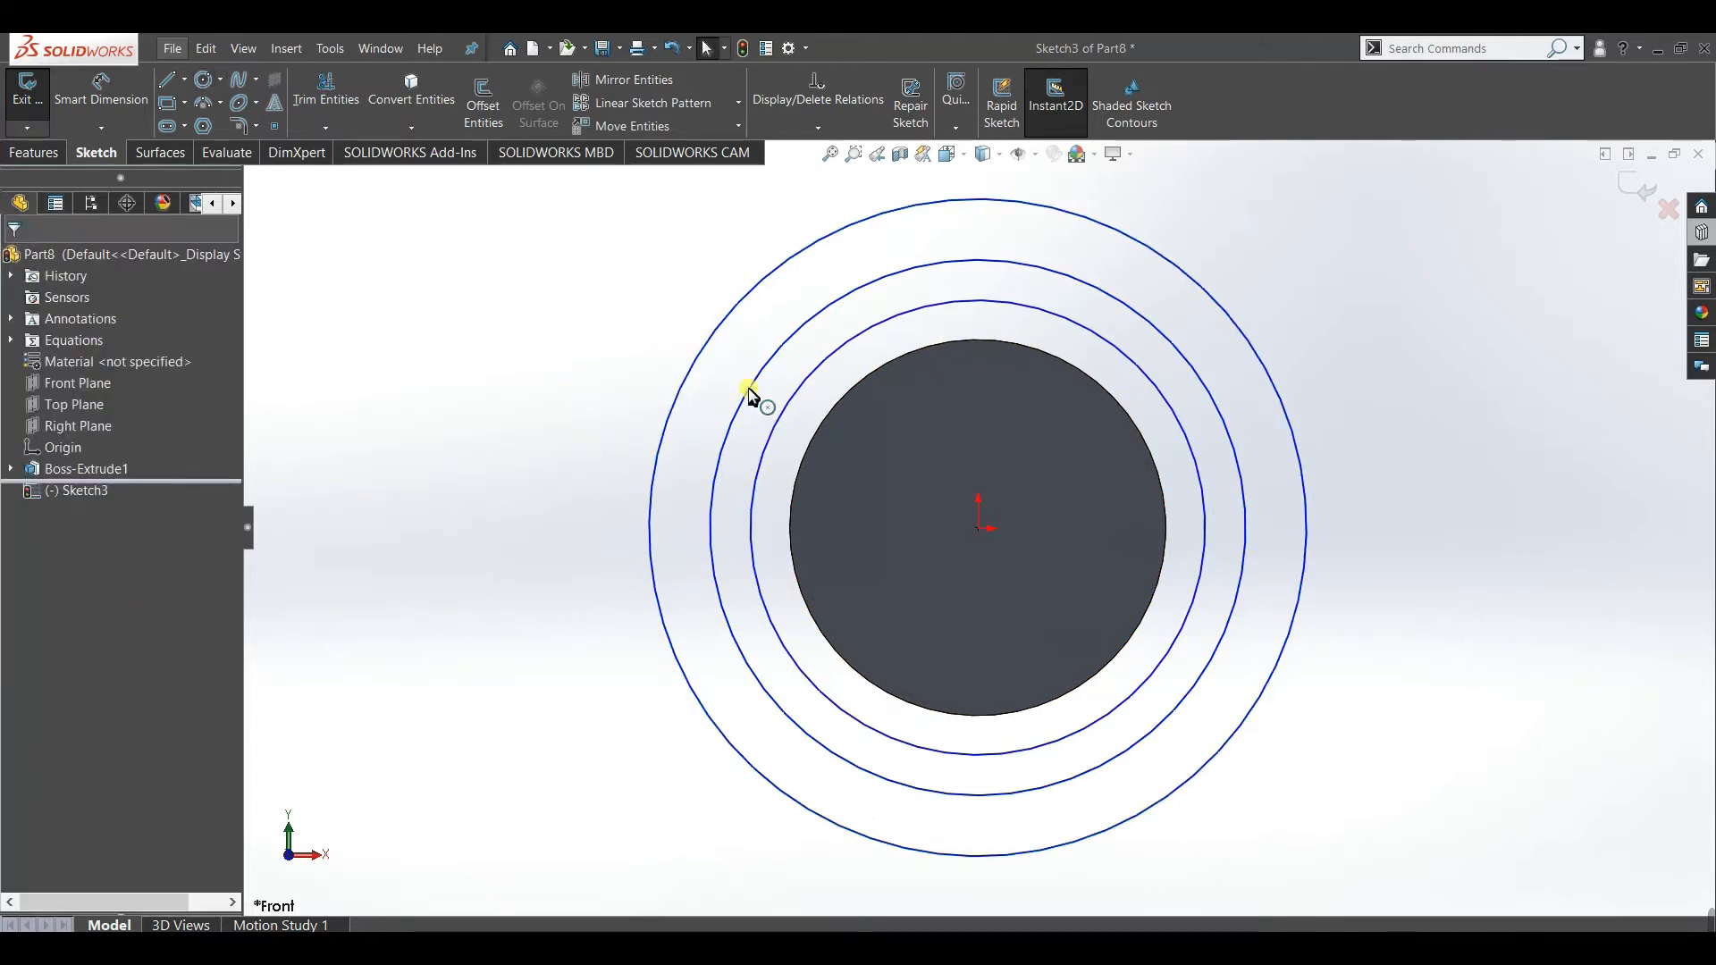
Convert all three concentric circles around the disc to construction geometry.
left_click(1100, 344)
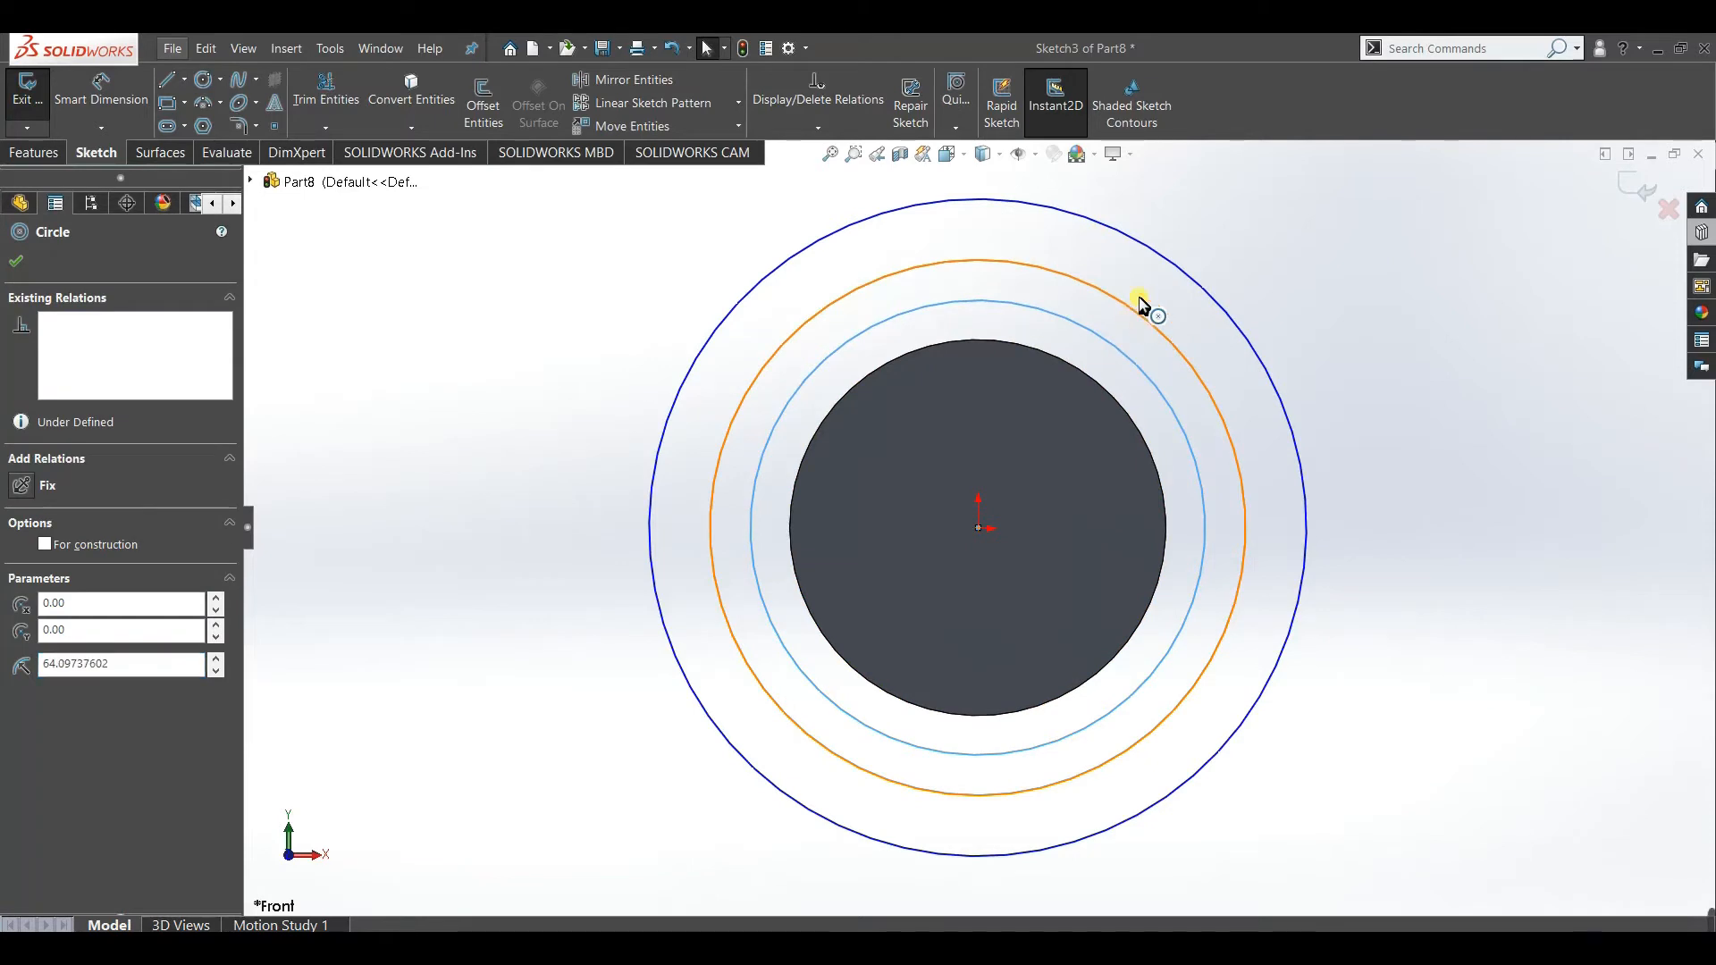
left_click(1142, 305, "ctrl")
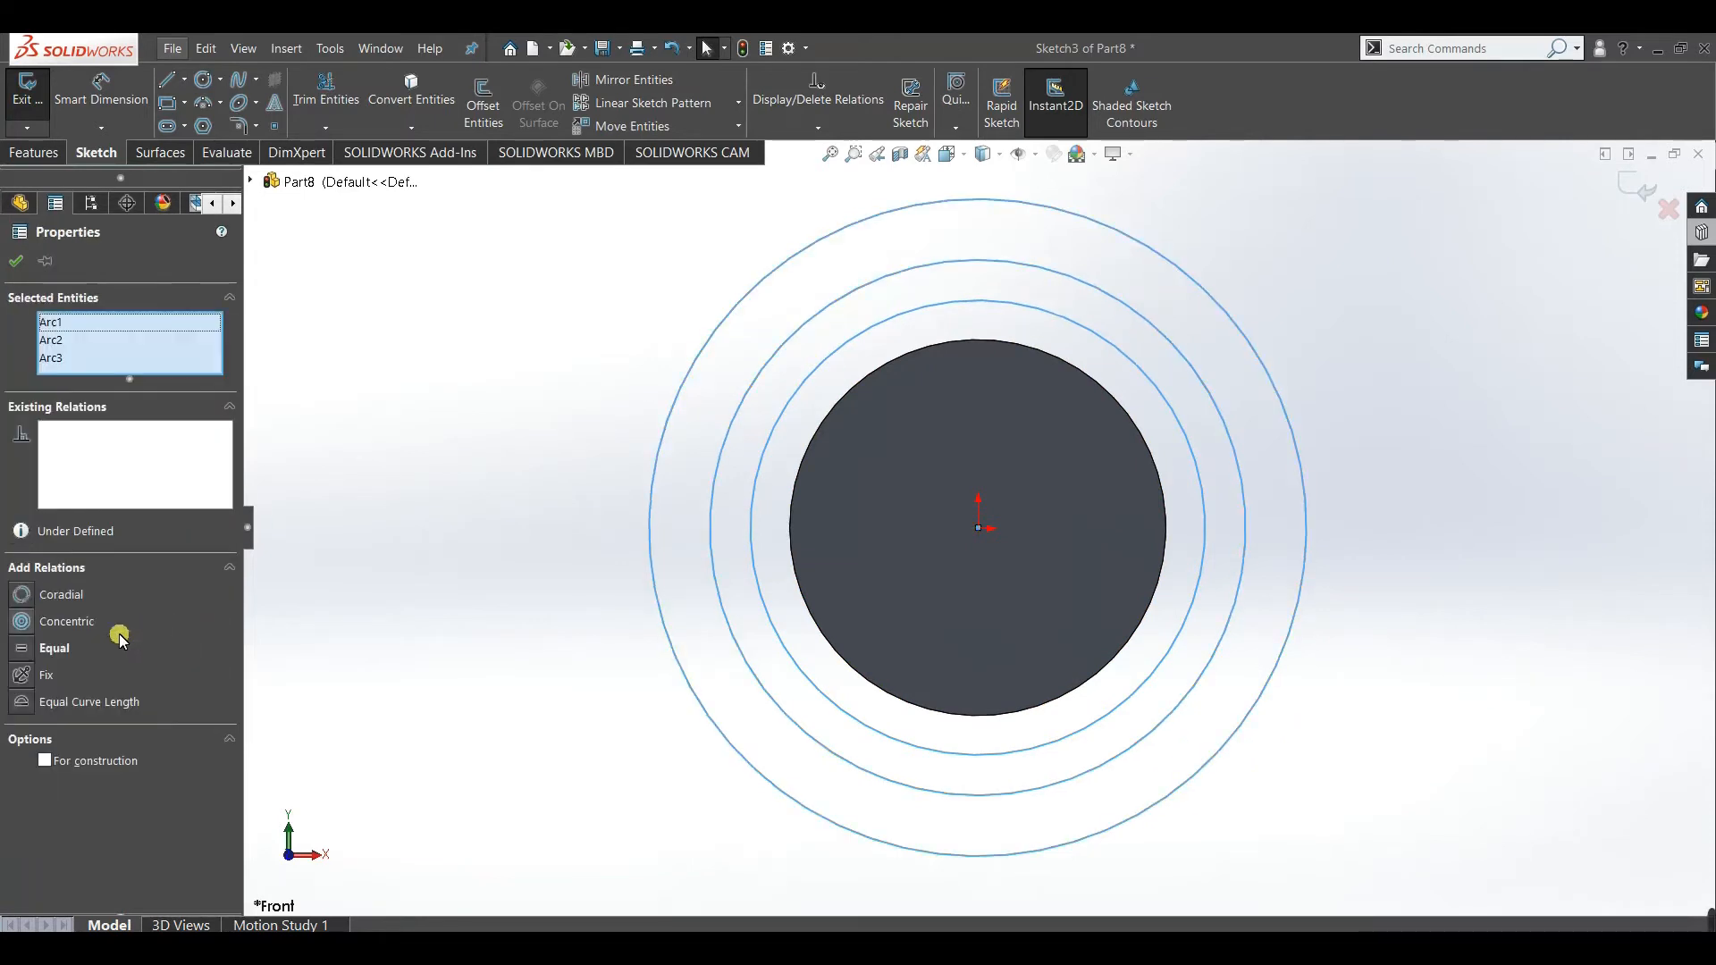
left_click(67, 765)
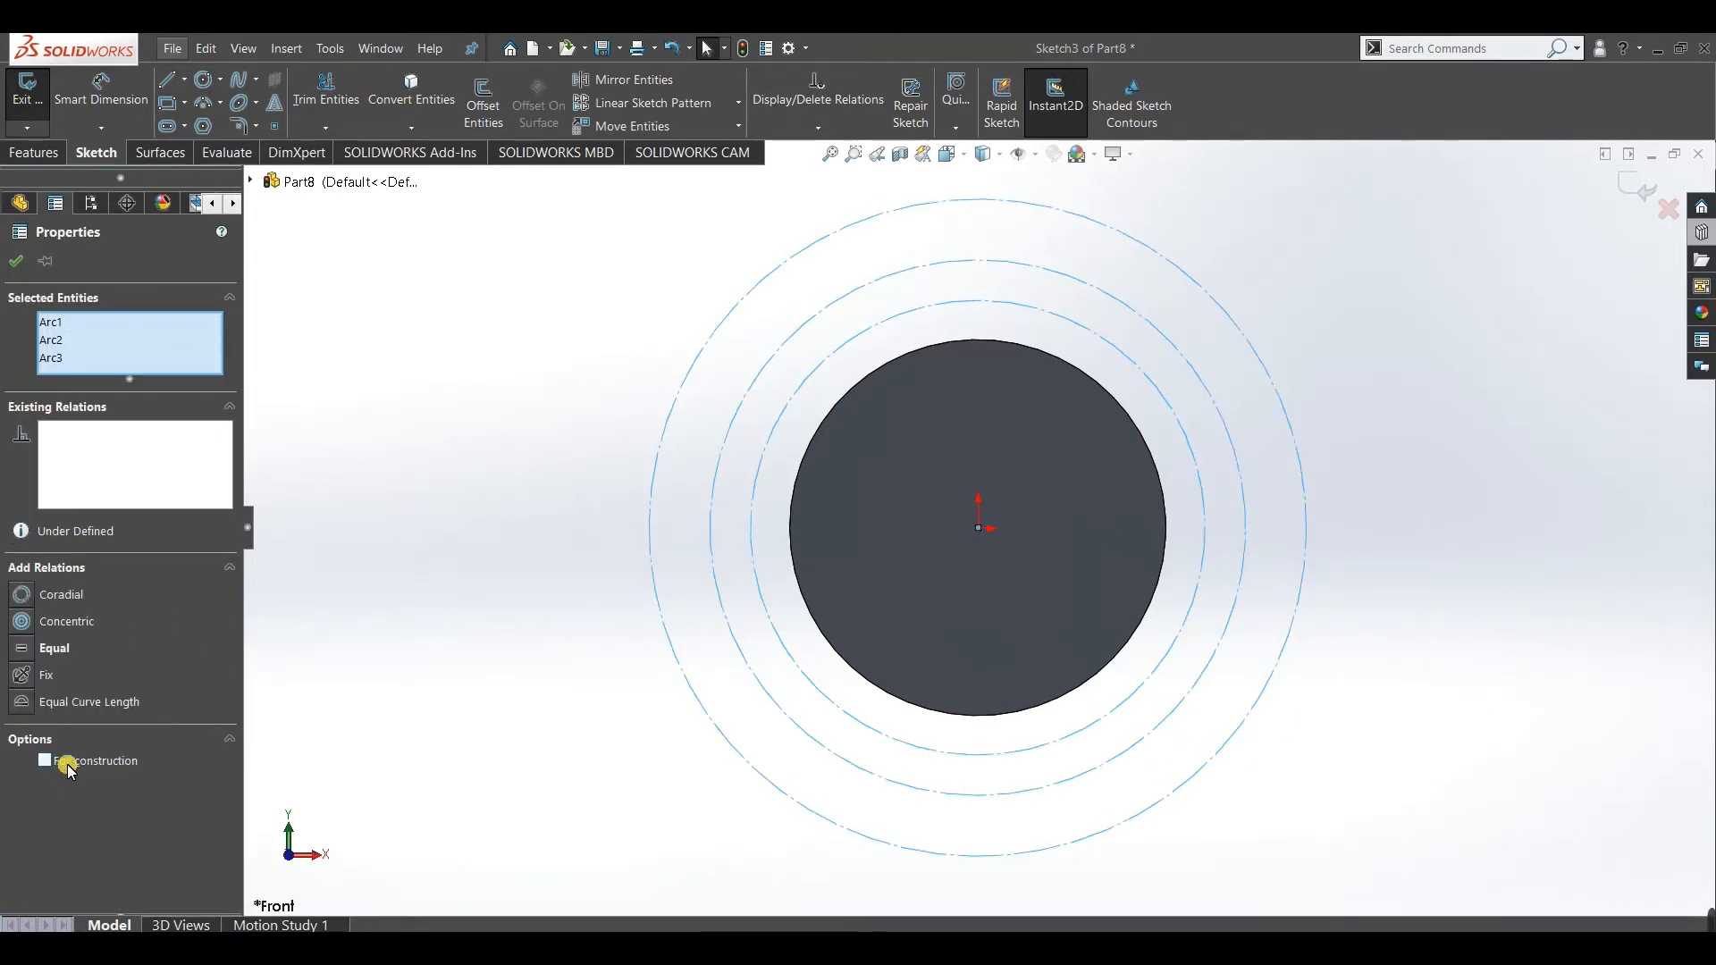
left_click(20, 255)
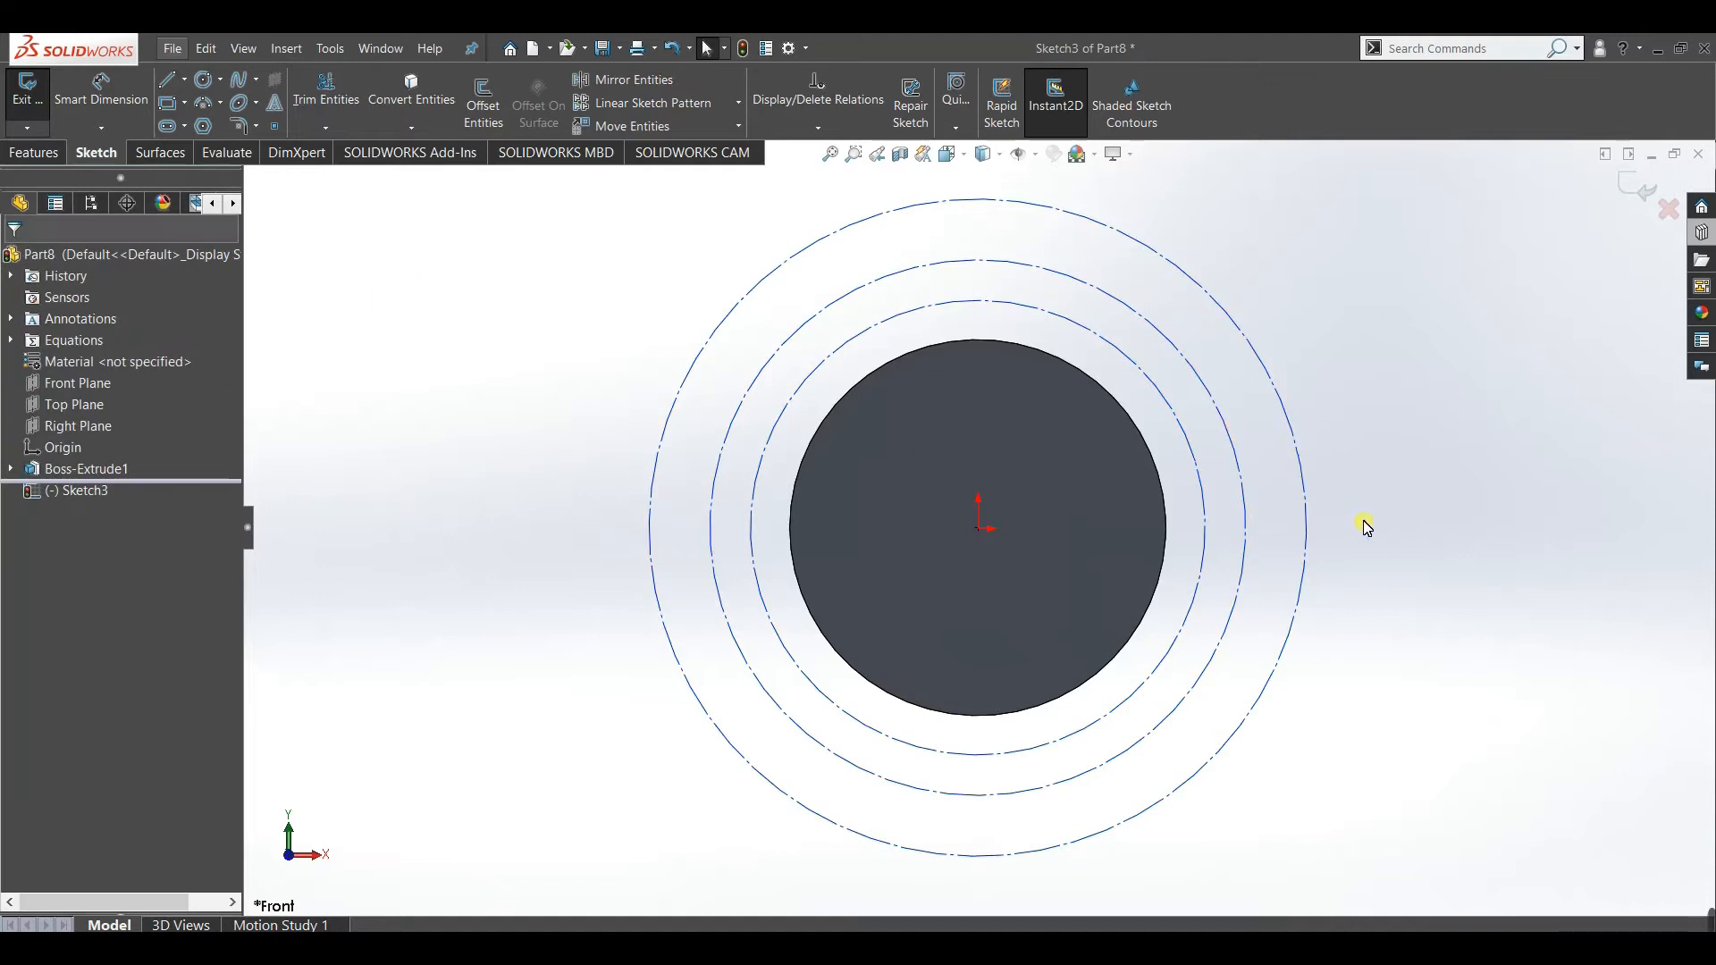
Dimension the diameter of the innermost construction circle using the value of the global variable db.
right_click_drag(1421, 564, 1403, 327)
left_click(1200, 586)
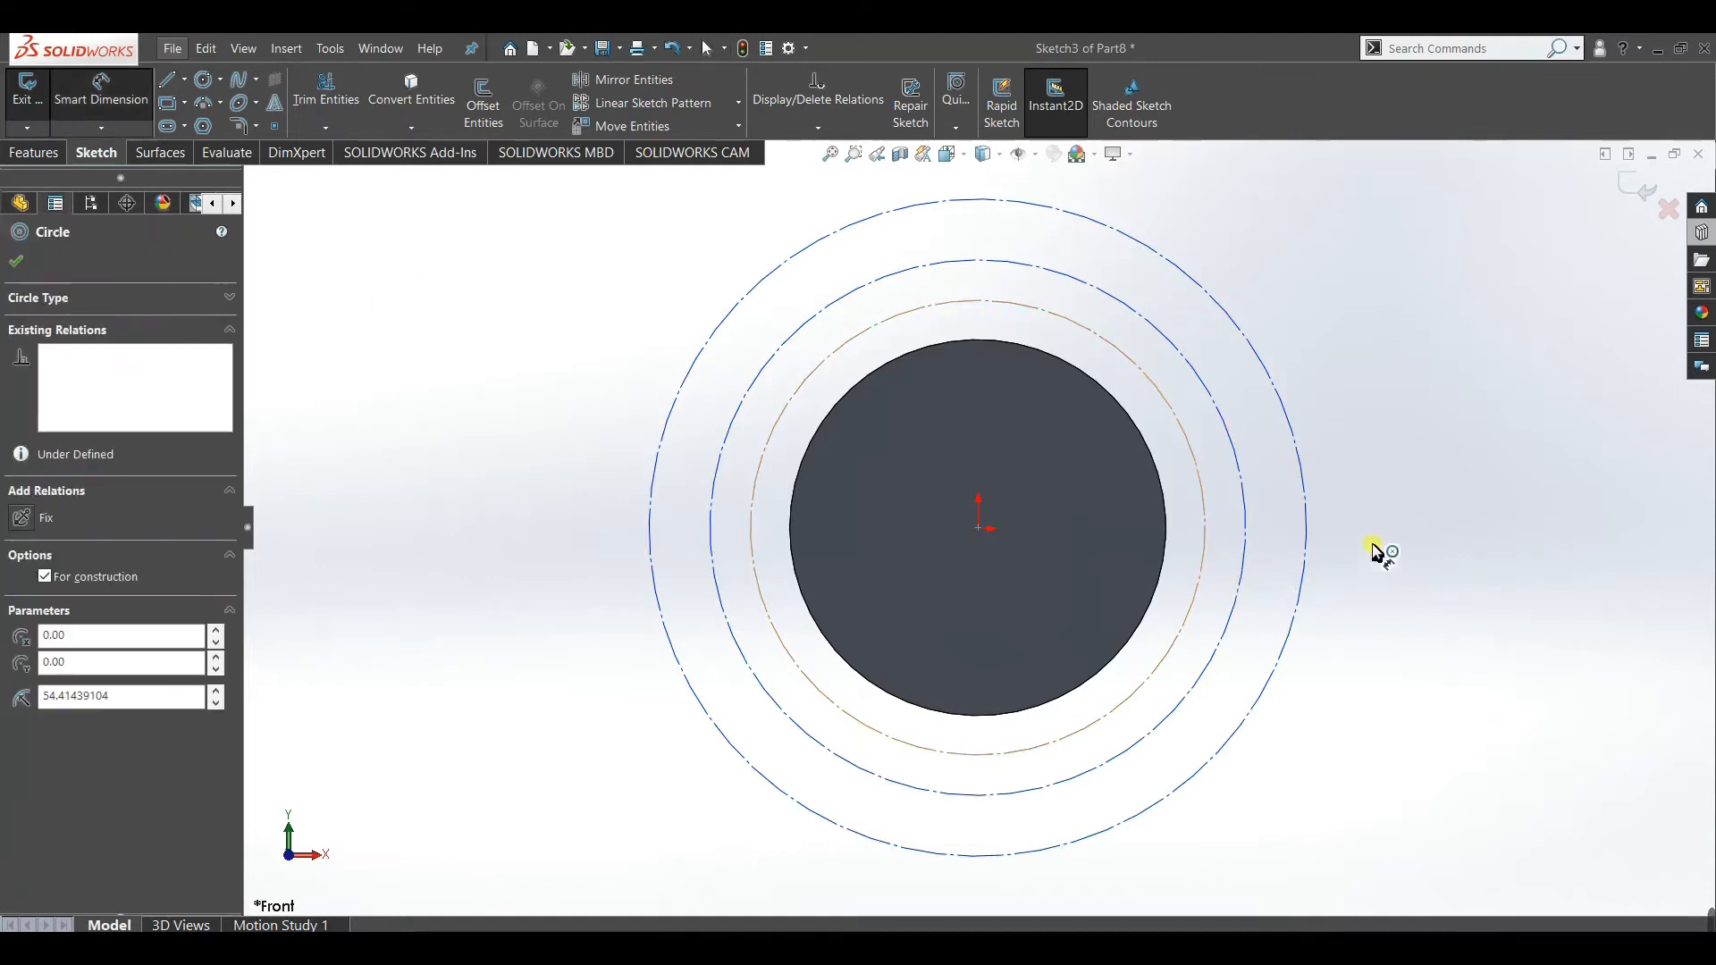
left_click(1400, 556)
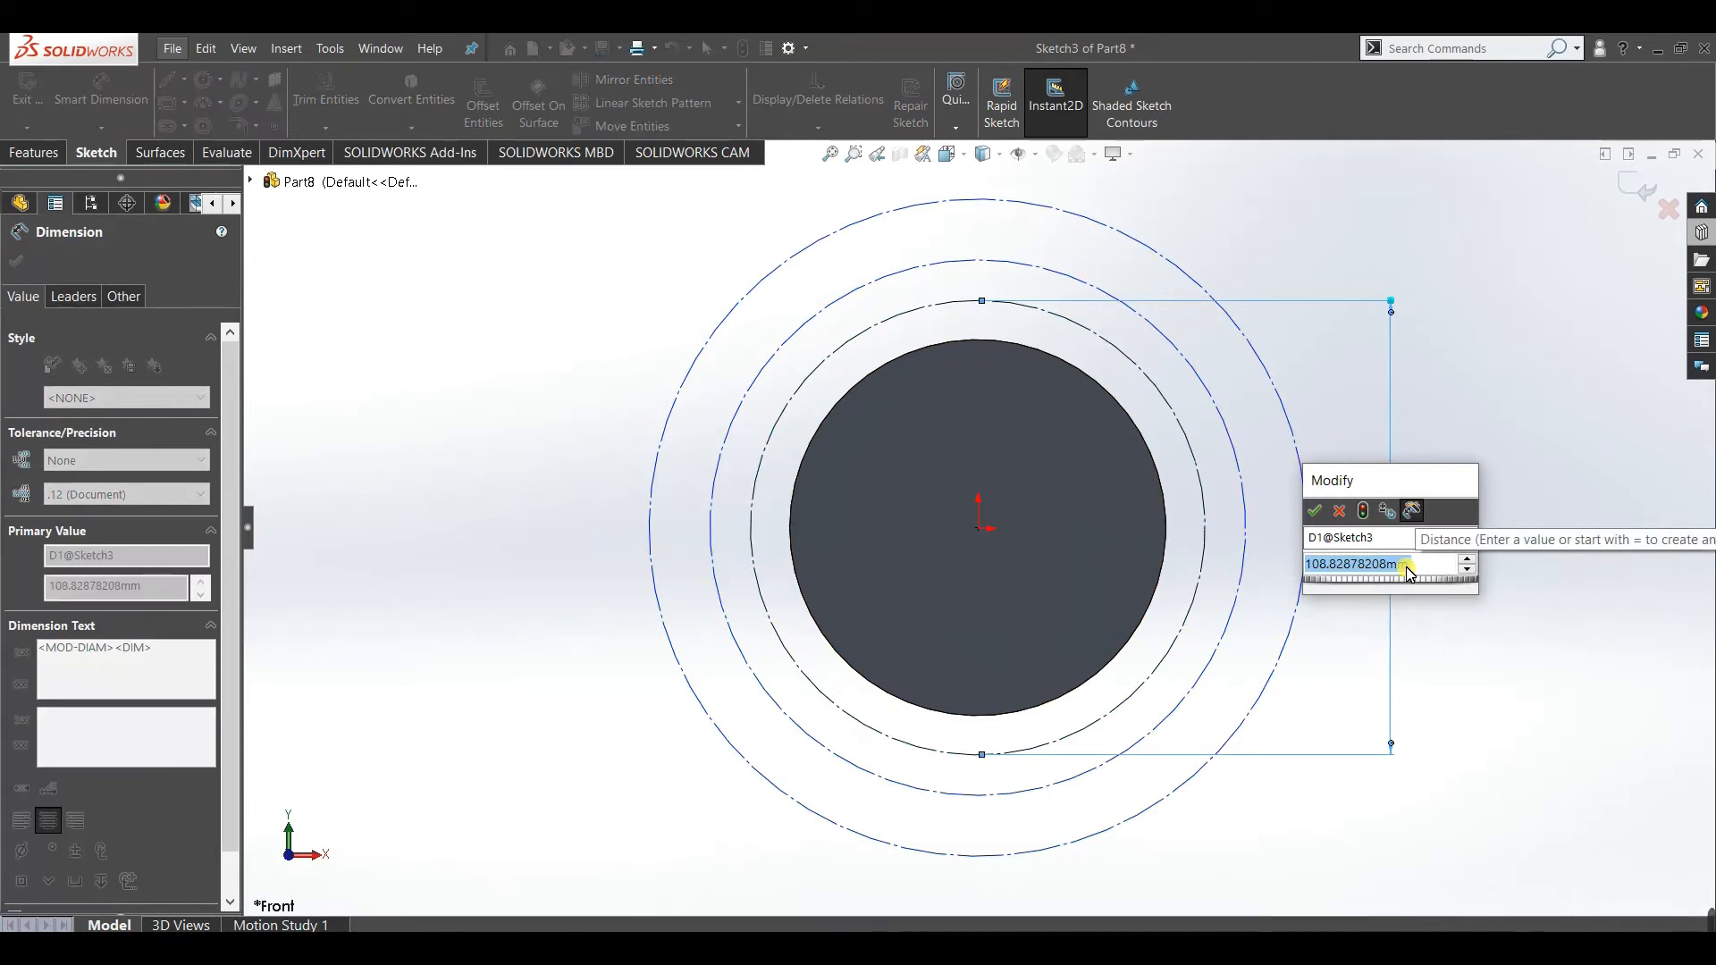
type("=")
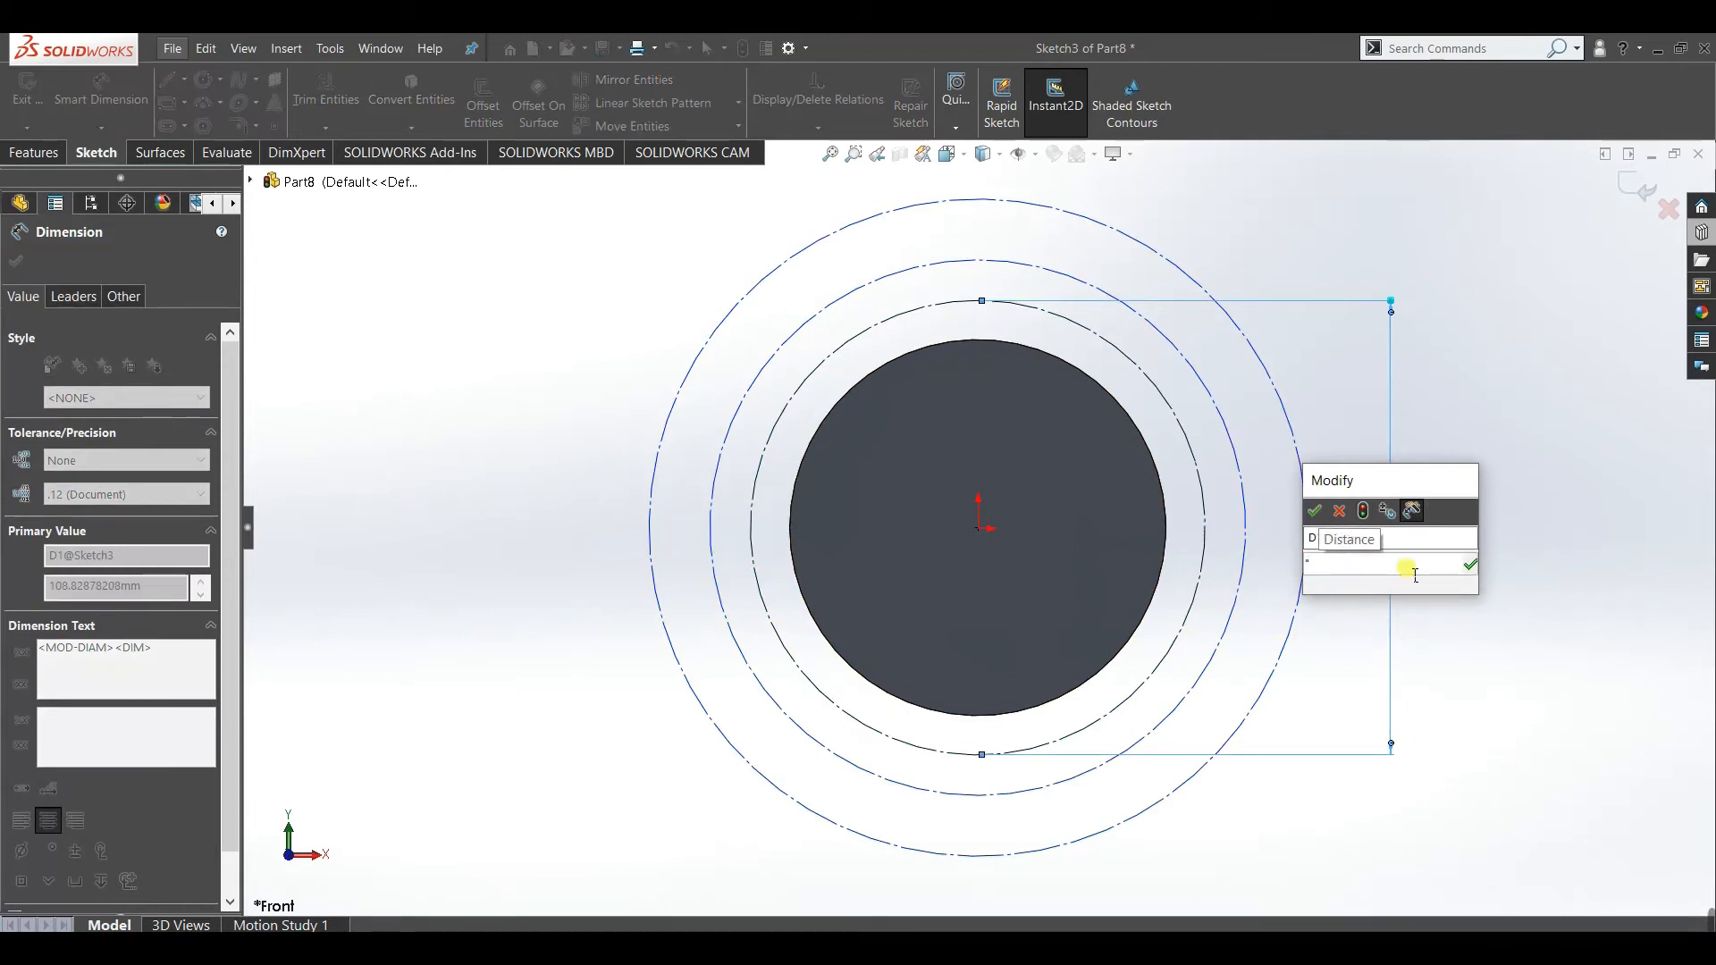
type("db")
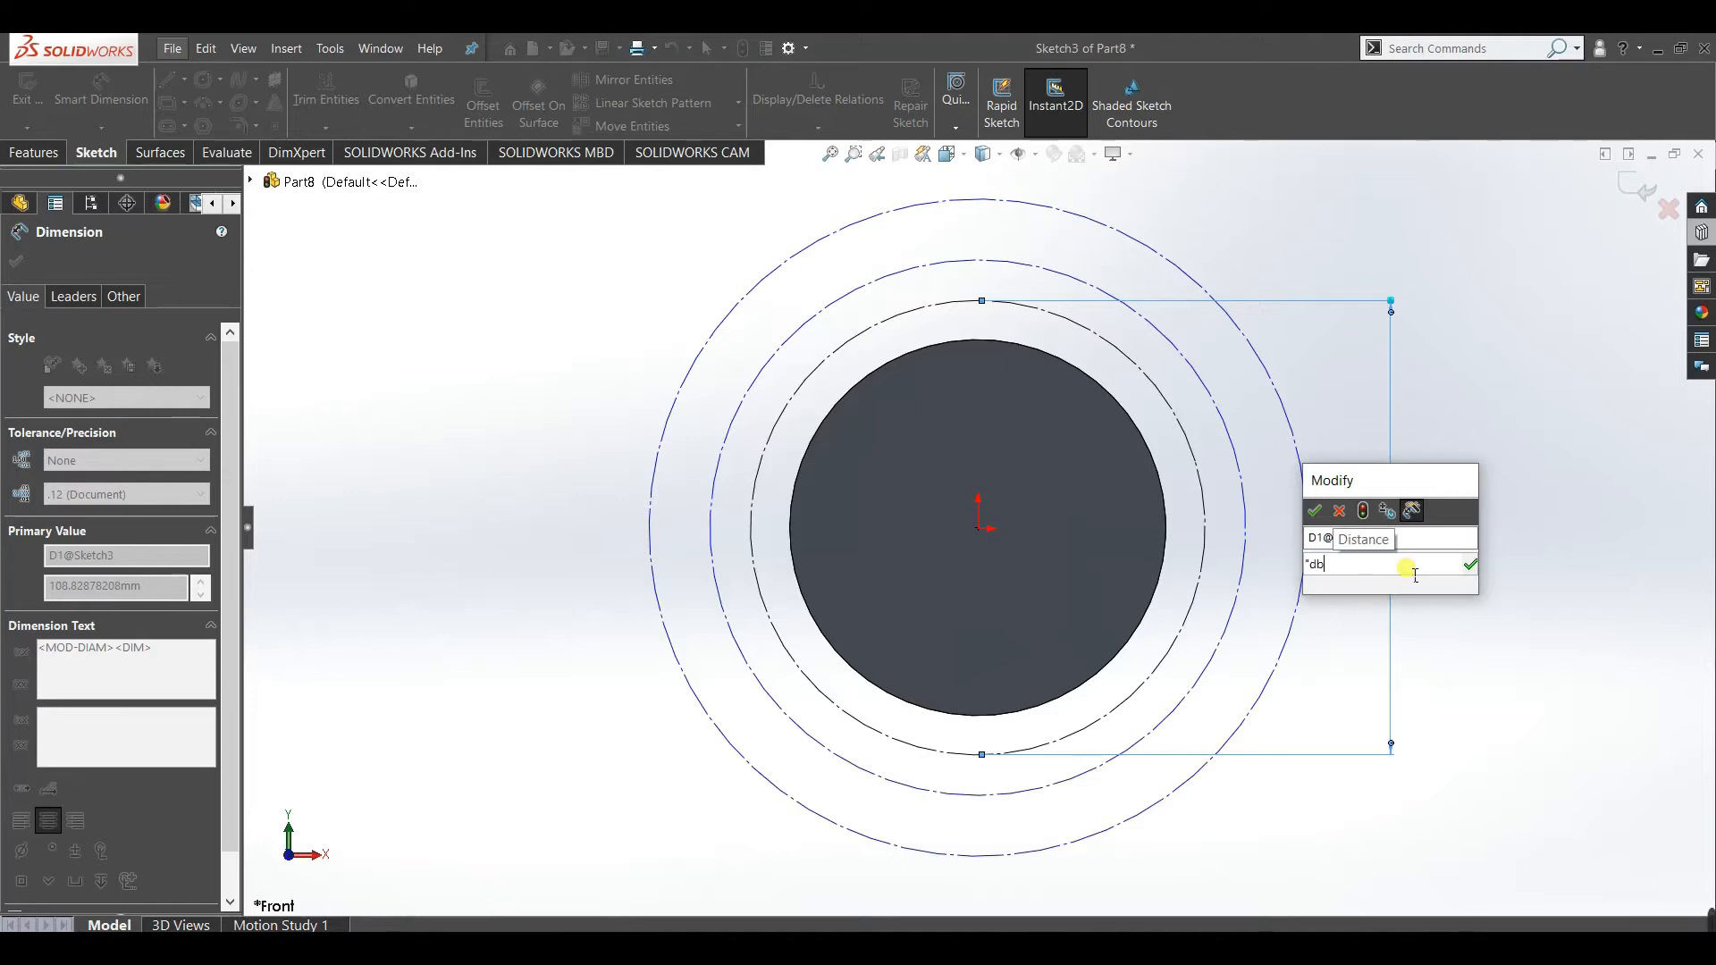
type("\"")
key("Return")
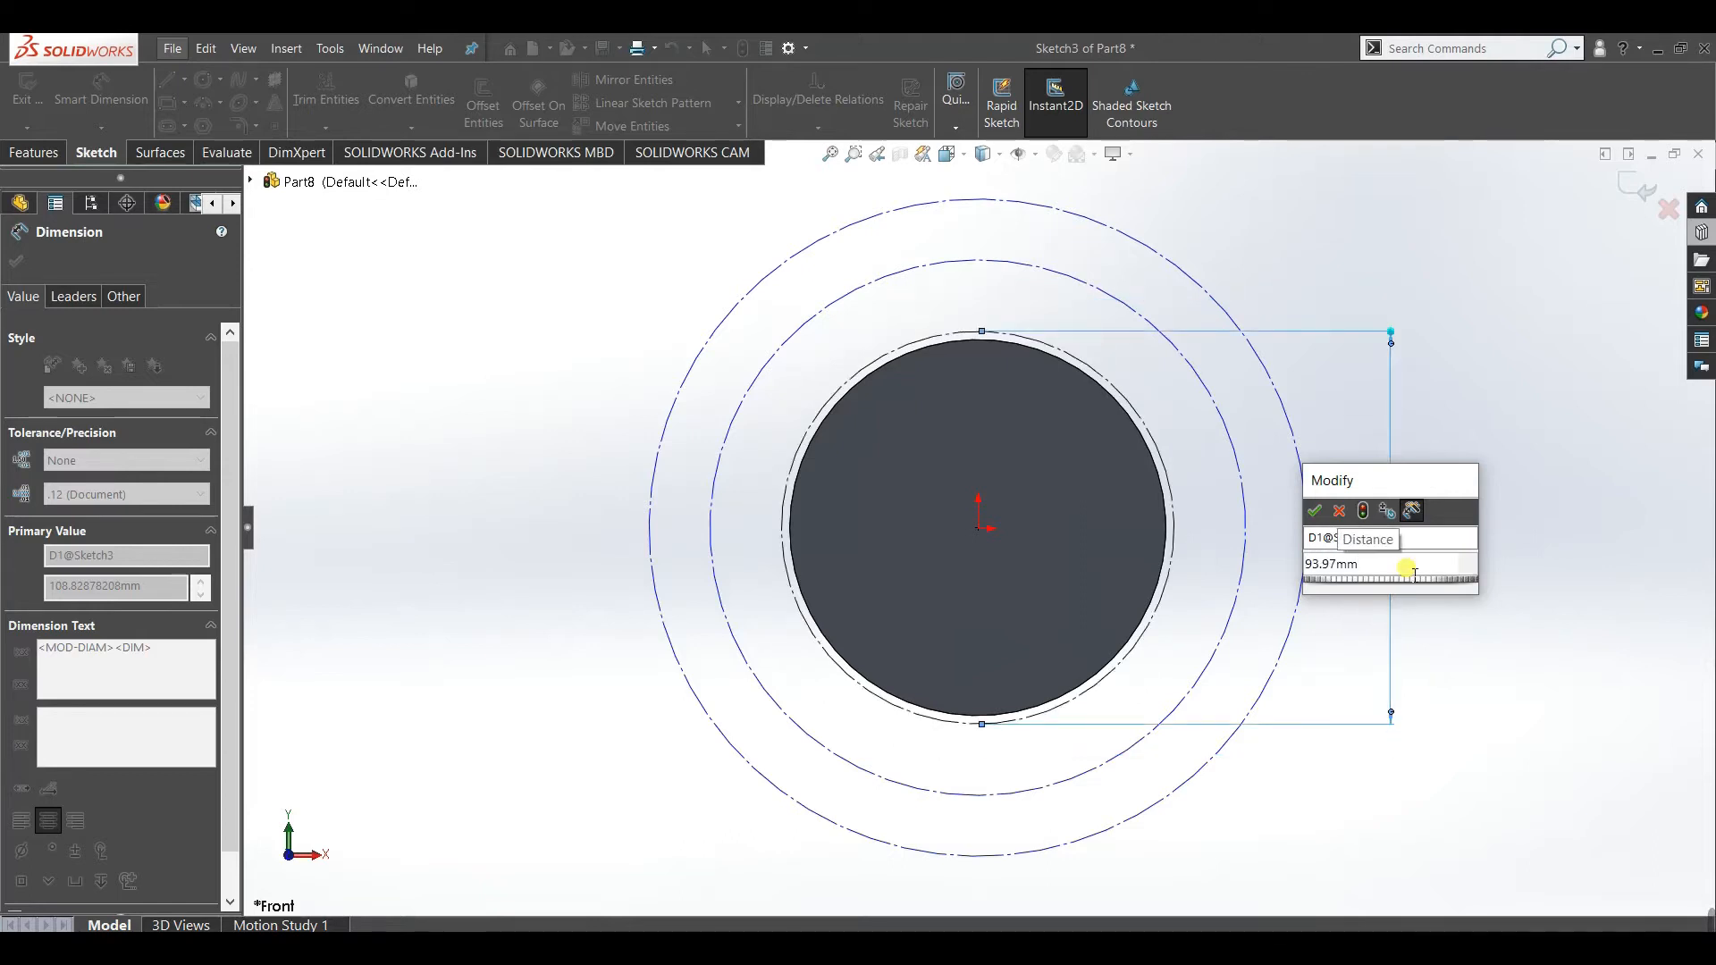
left_click(1314, 510)
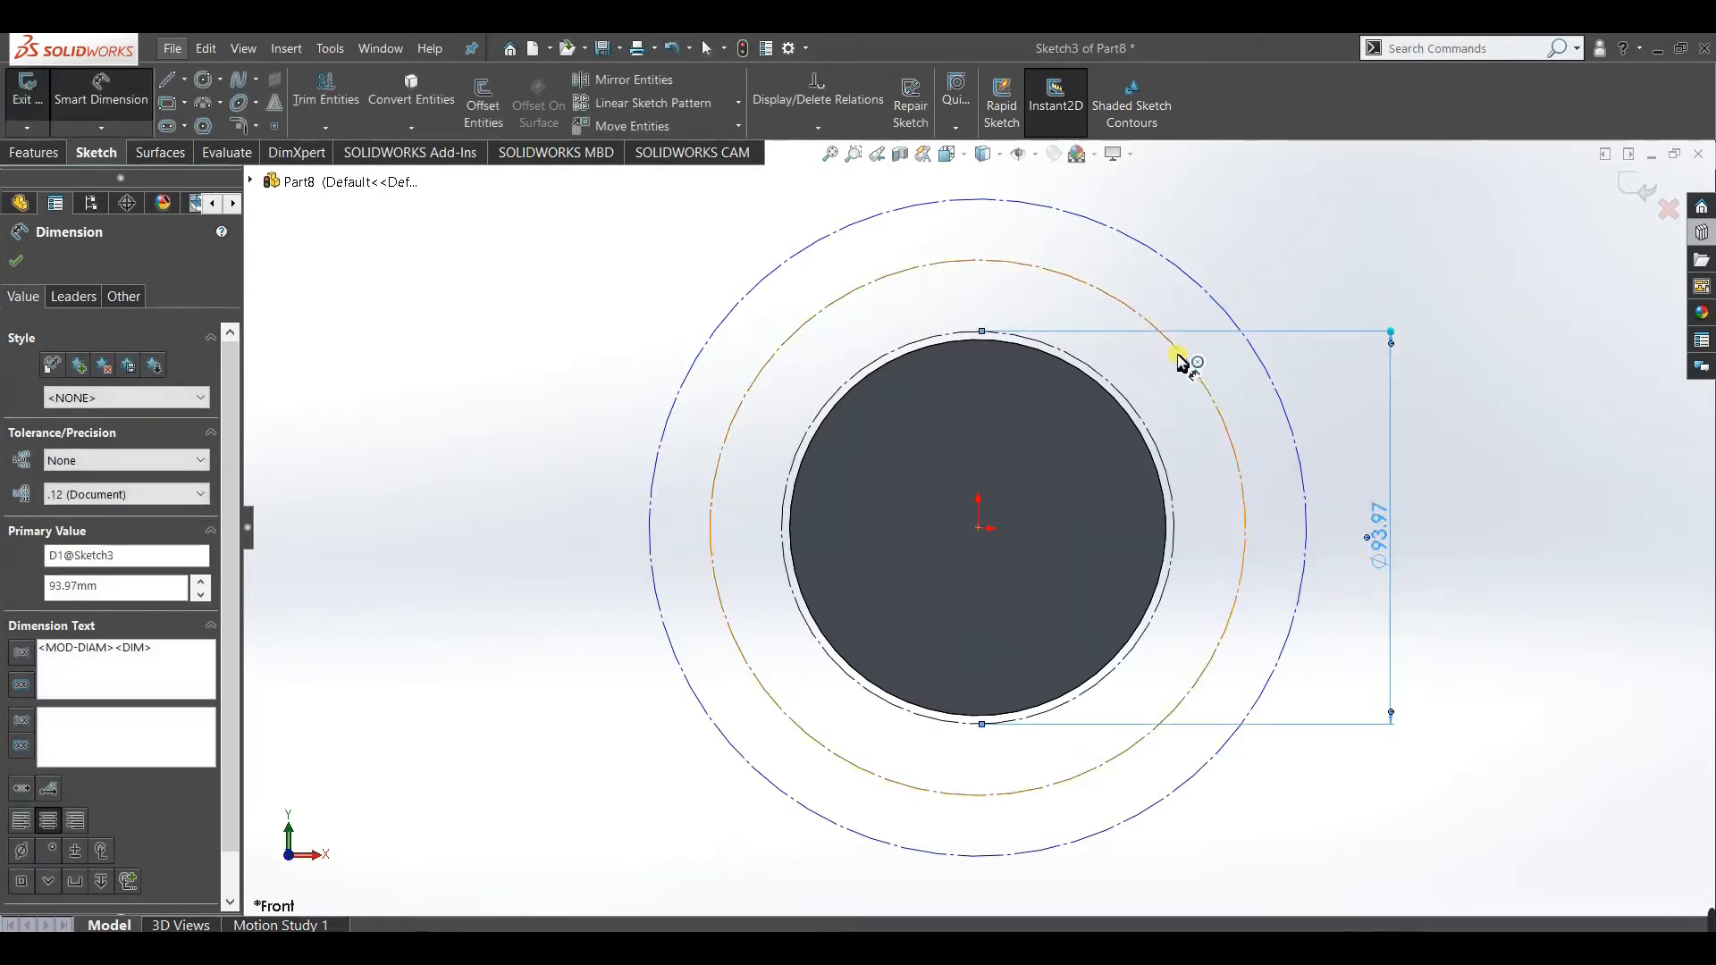
Edit the innermost circle's diameter dimension so it is driven by the equation ="db".
double_click(1383, 537)
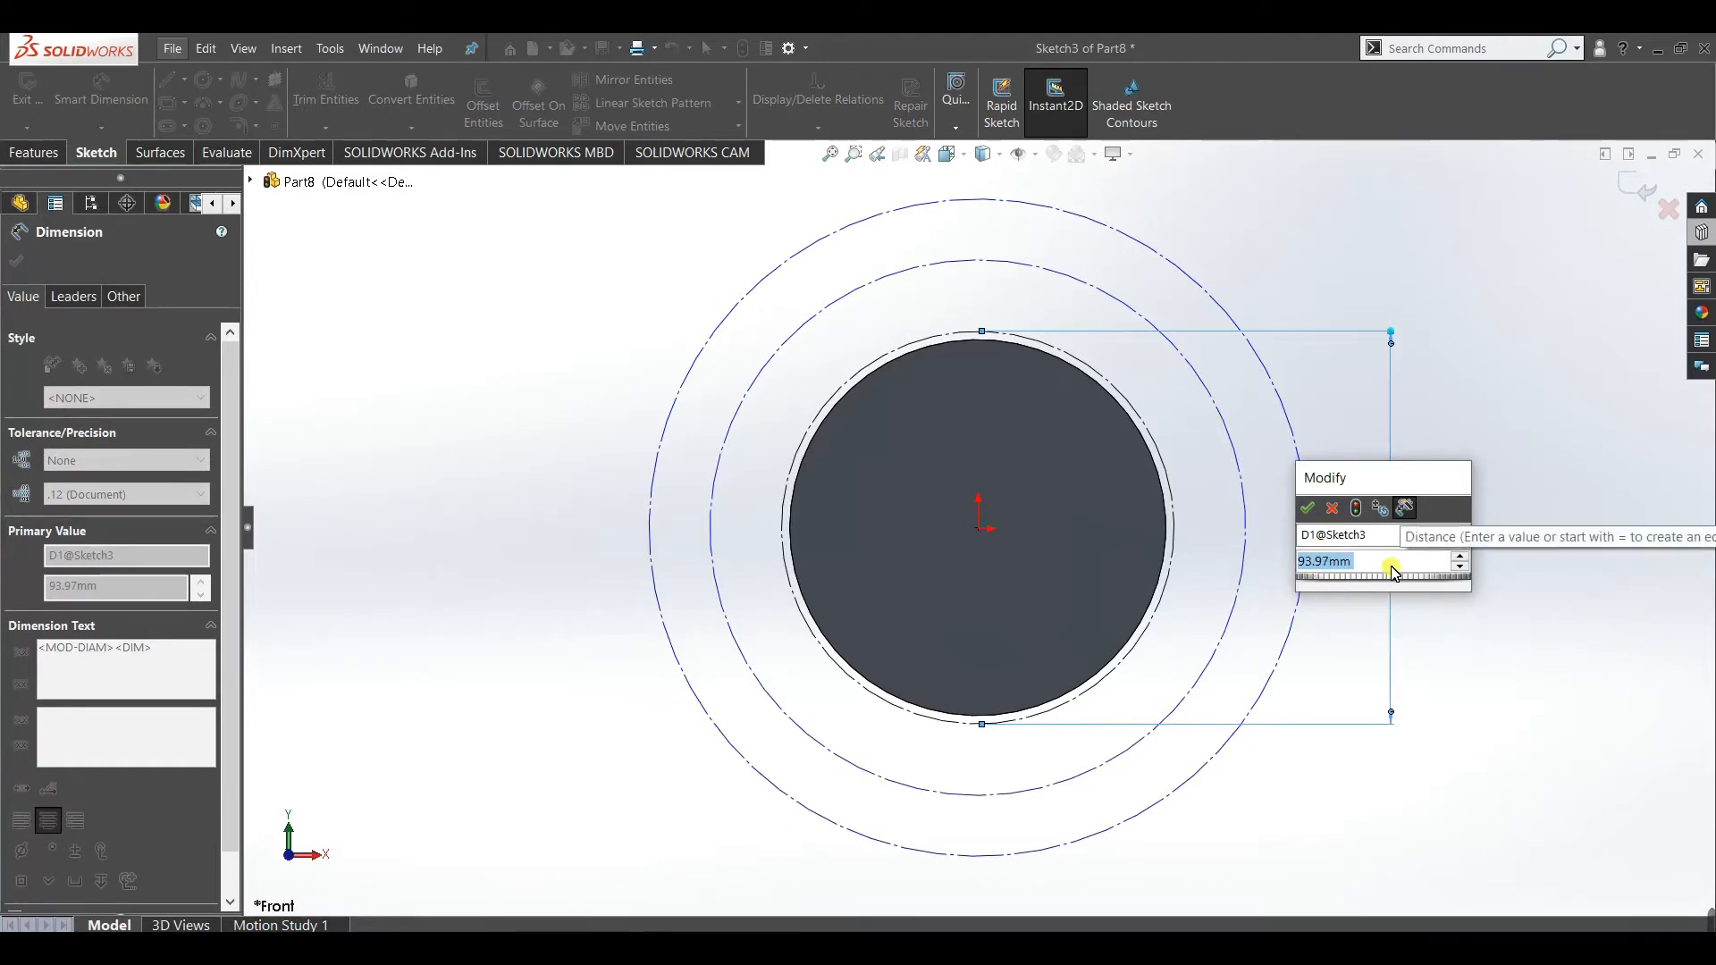
type("=")
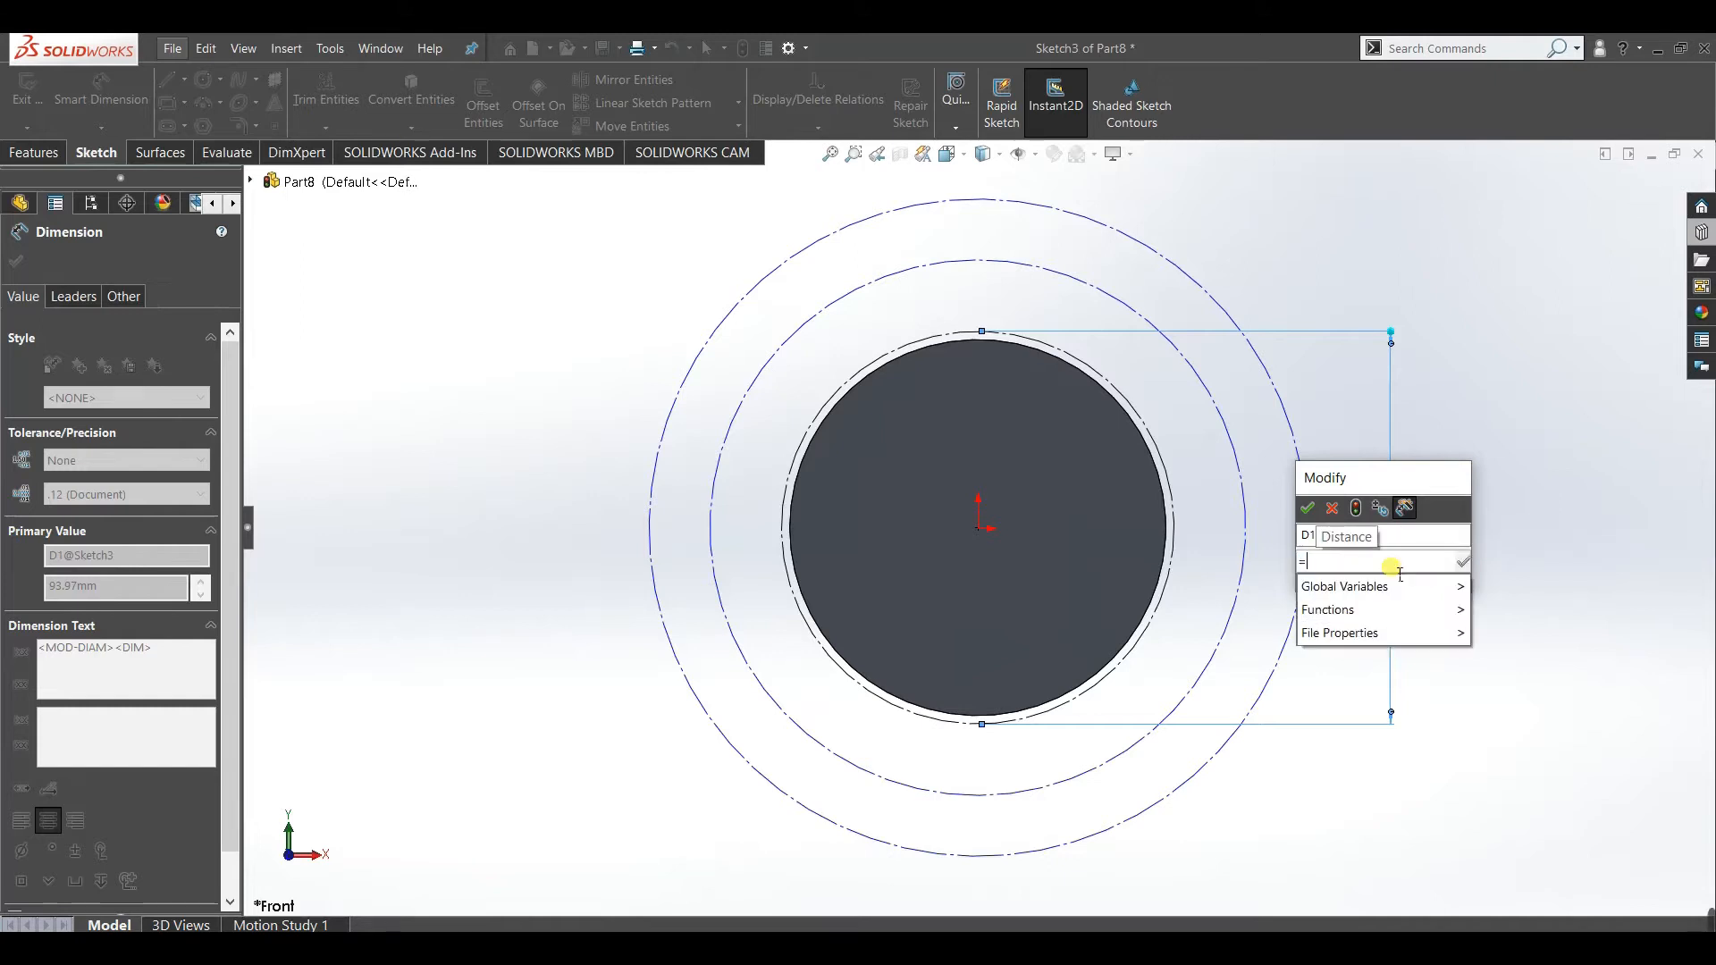
type("\"")
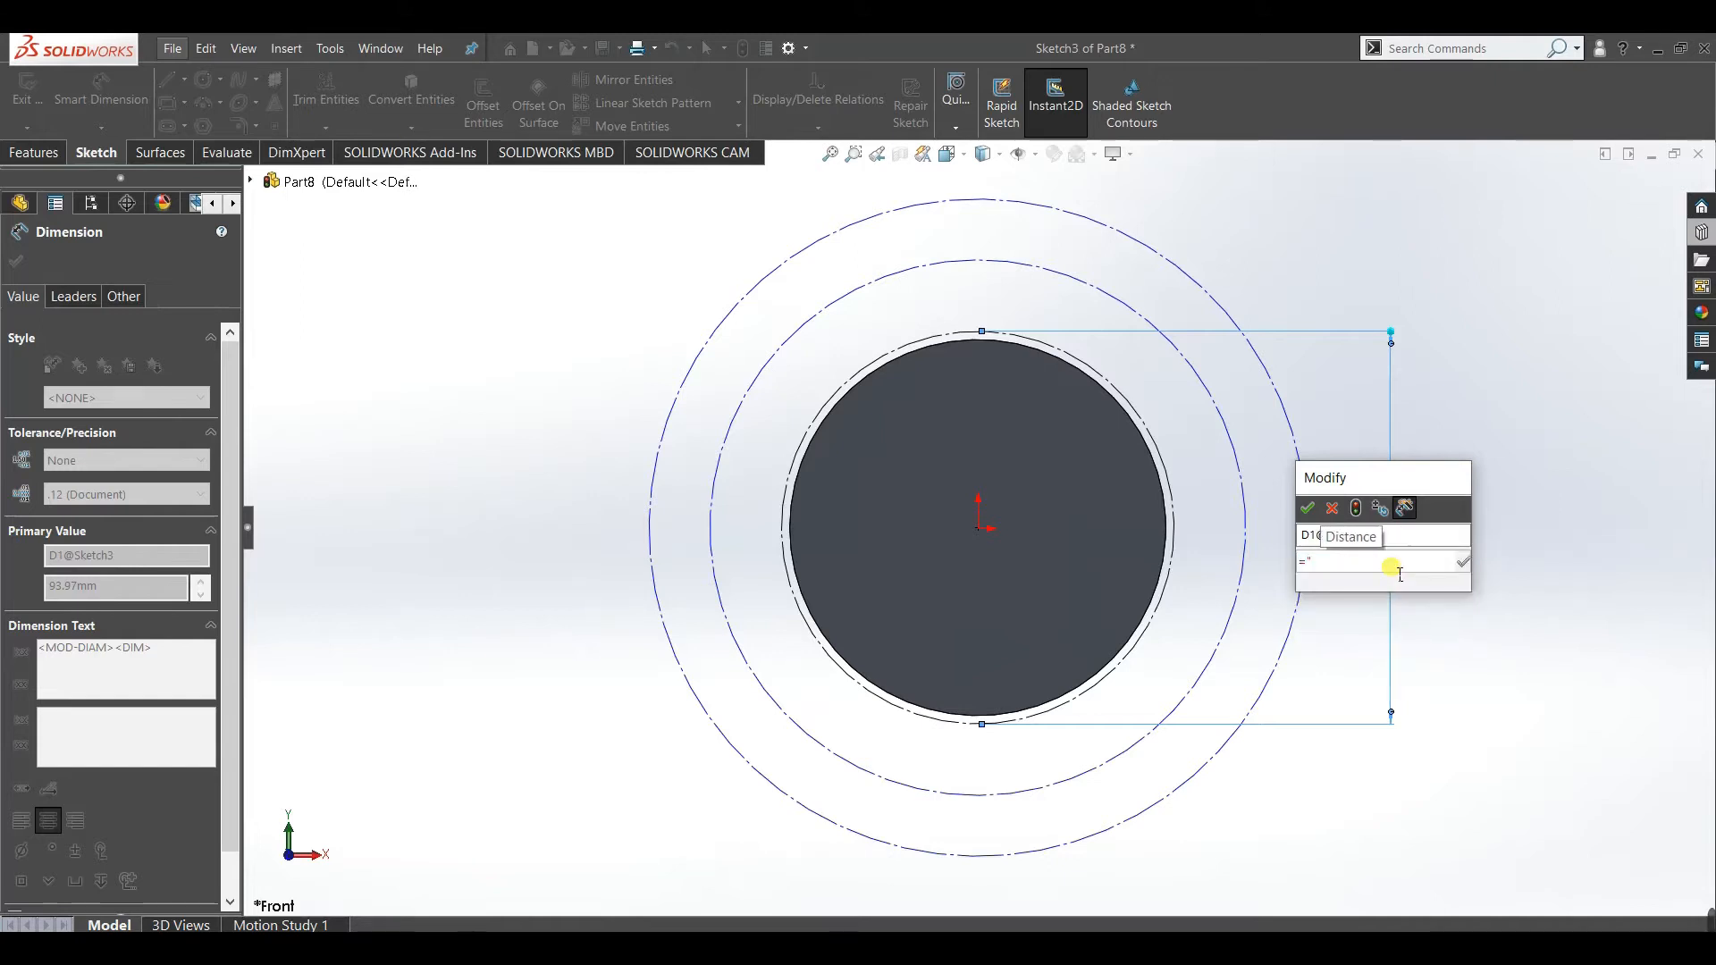
type("db")
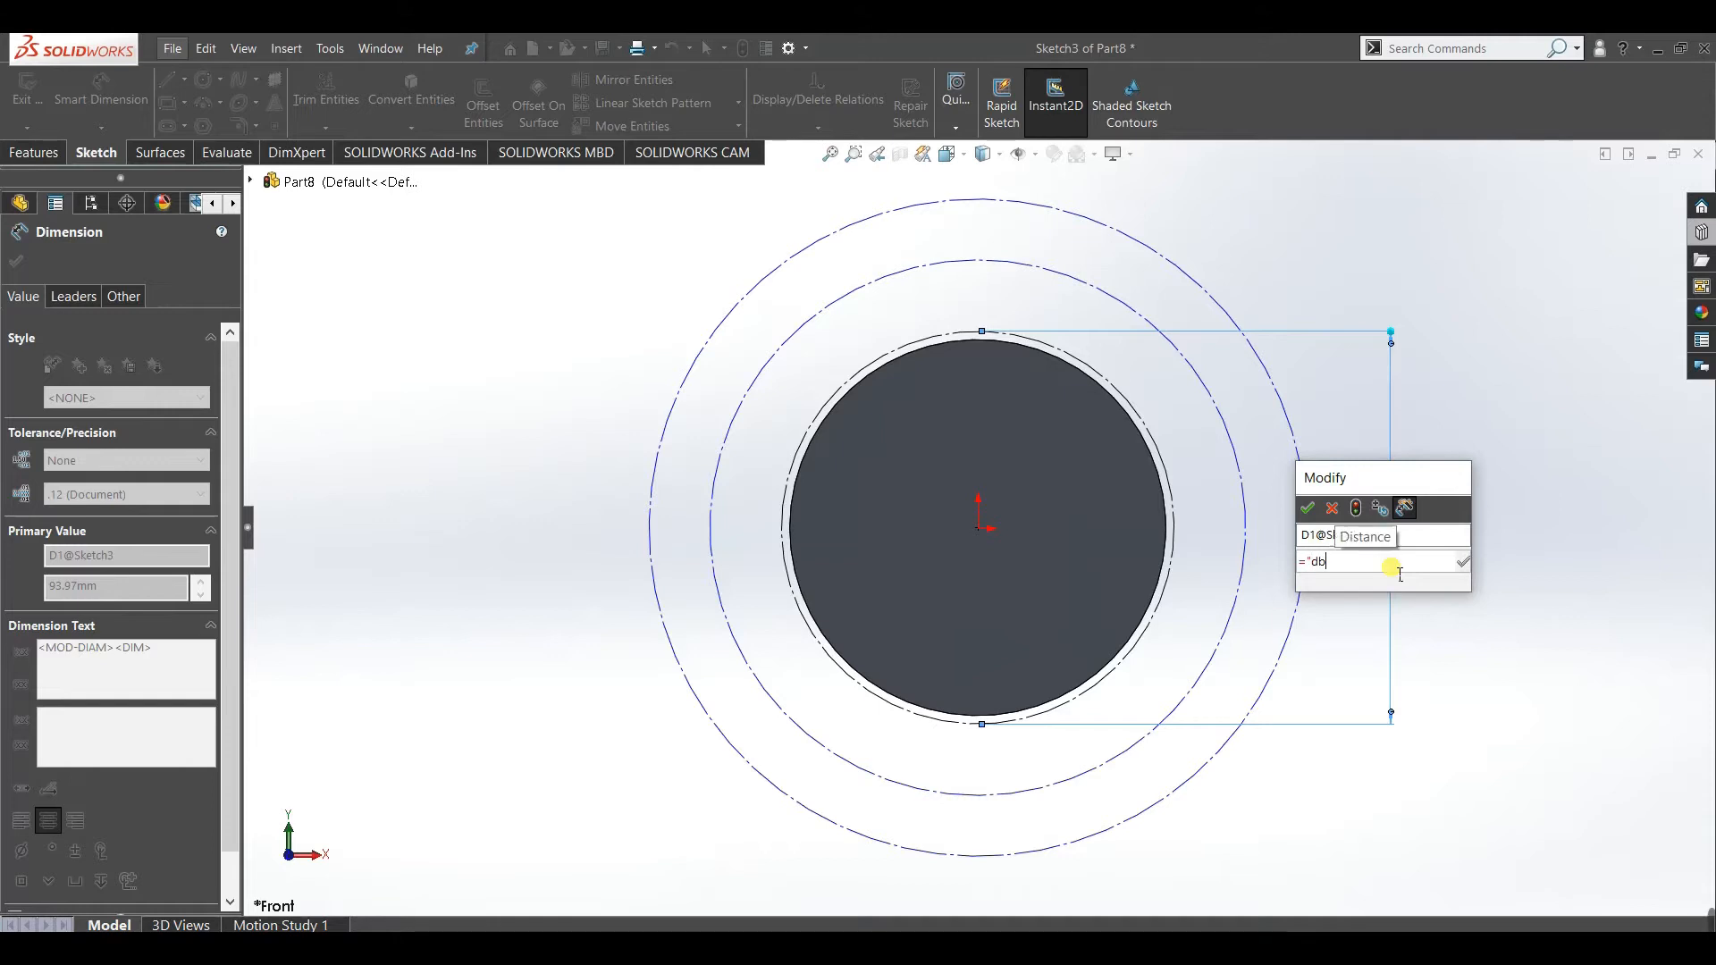
left_click(1307, 511)
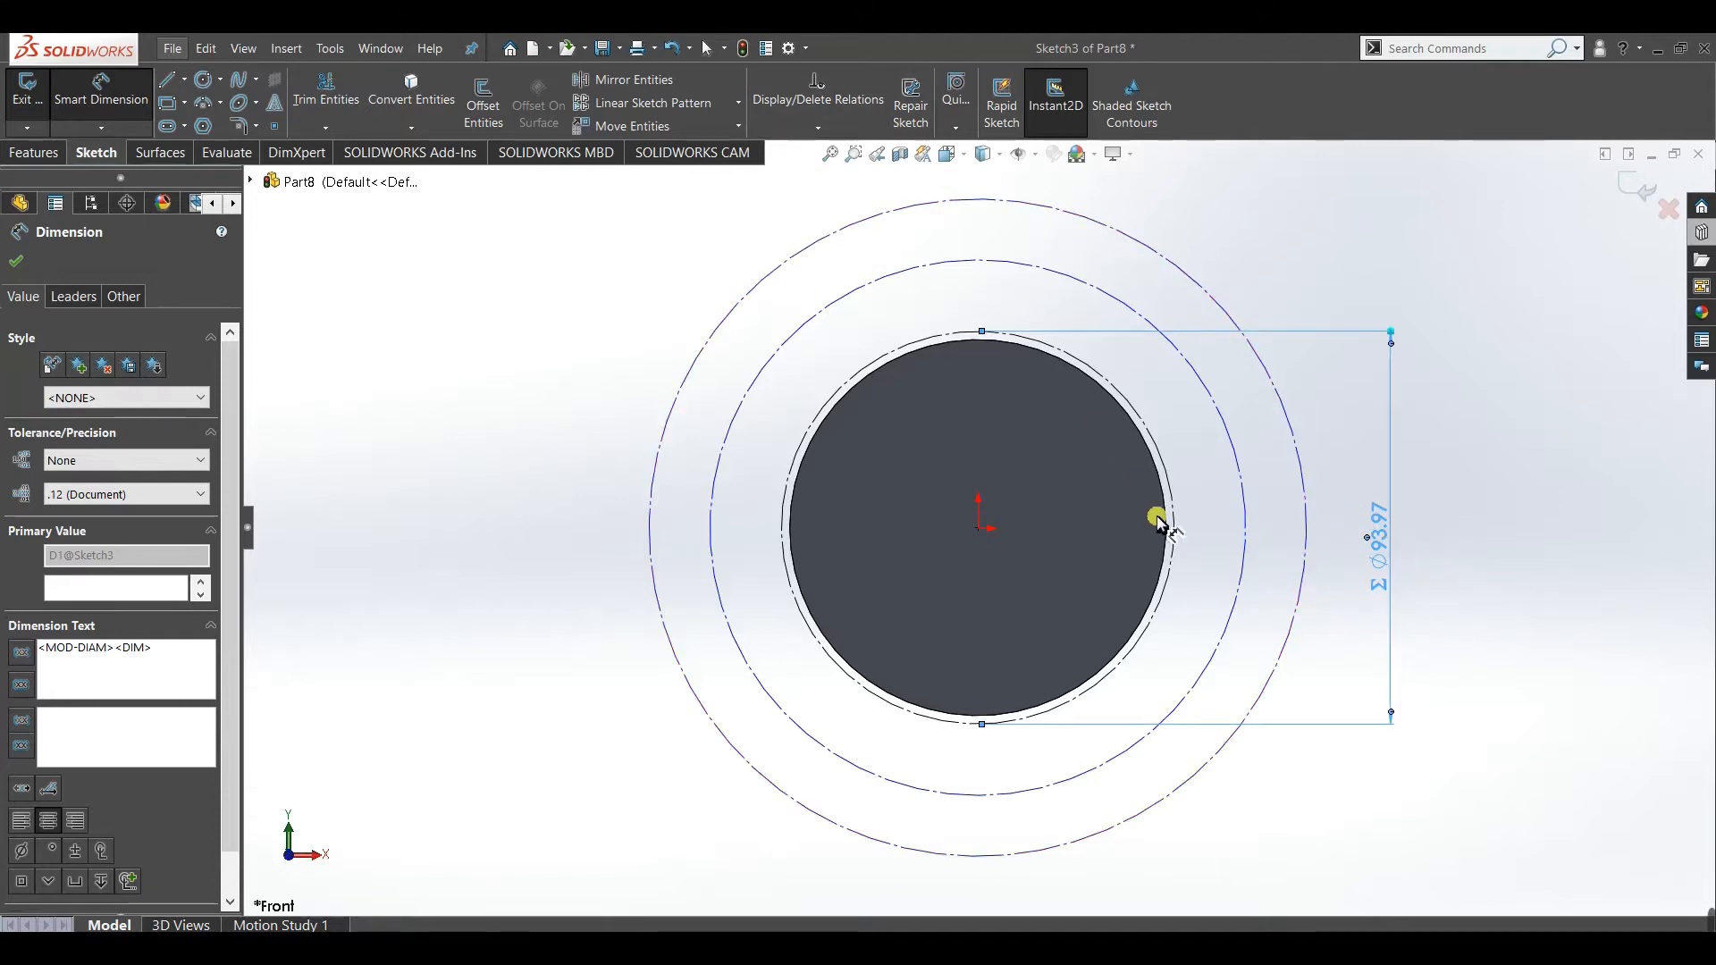
Dimension the middle construction circle's diameter and drive it with the equation ="dp".
left_click(1249, 519)
left_click(1499, 527)
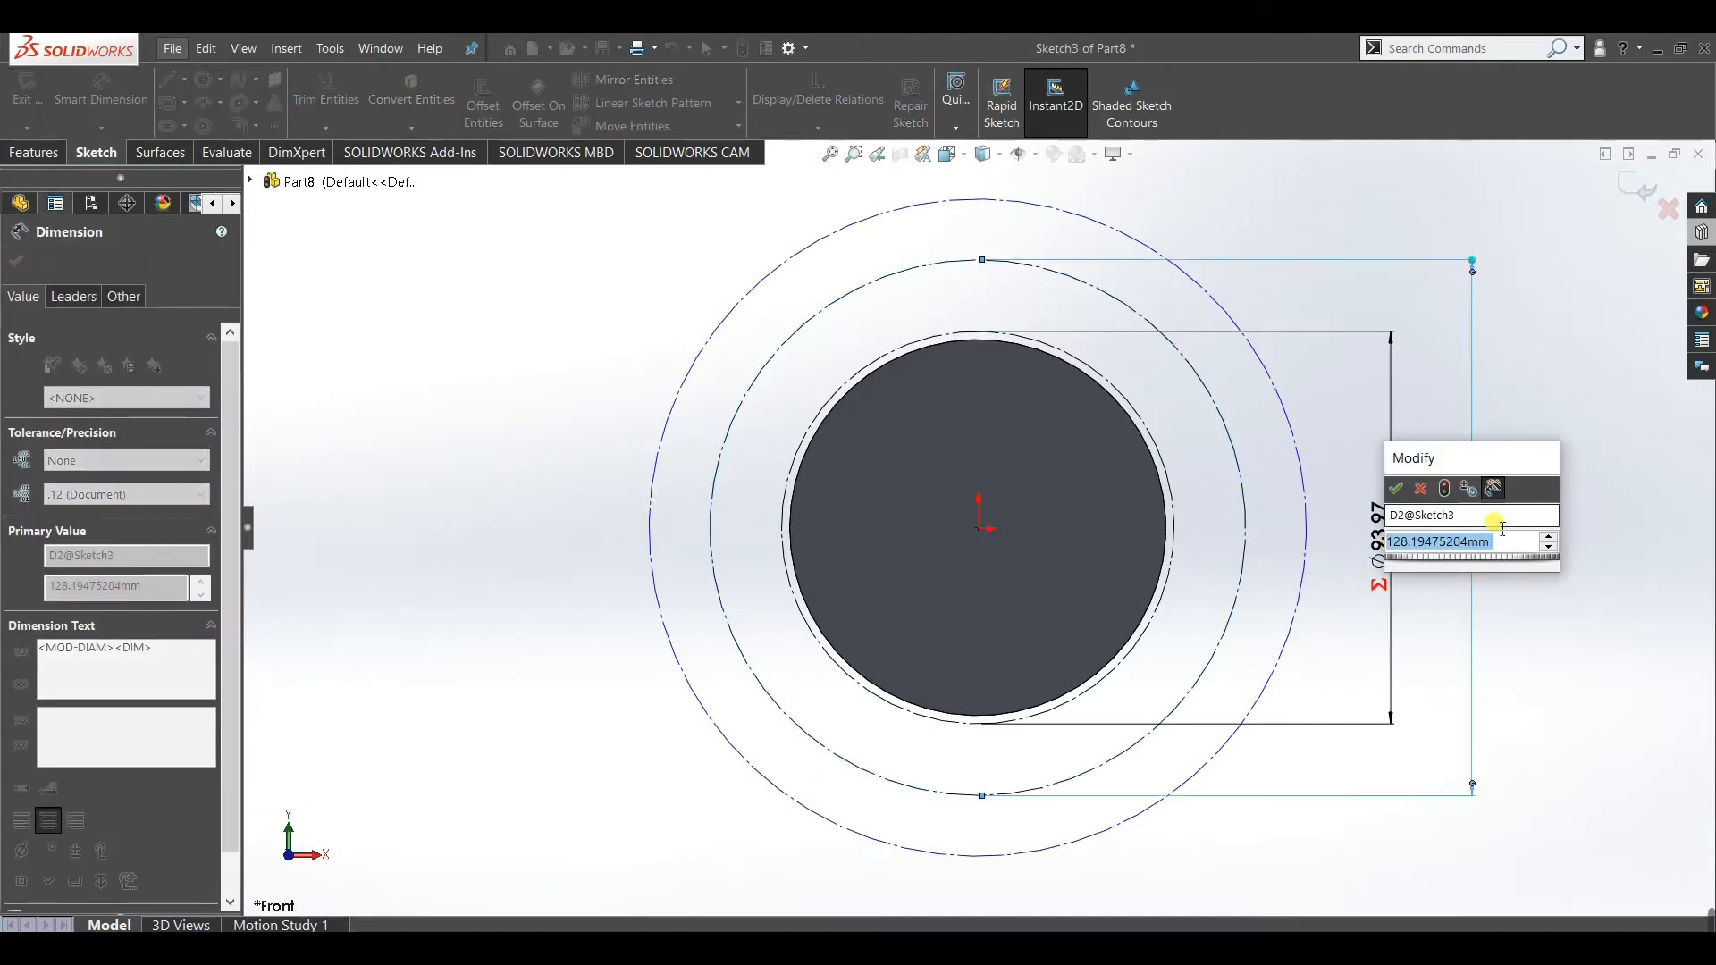
type("=\"dp\"")
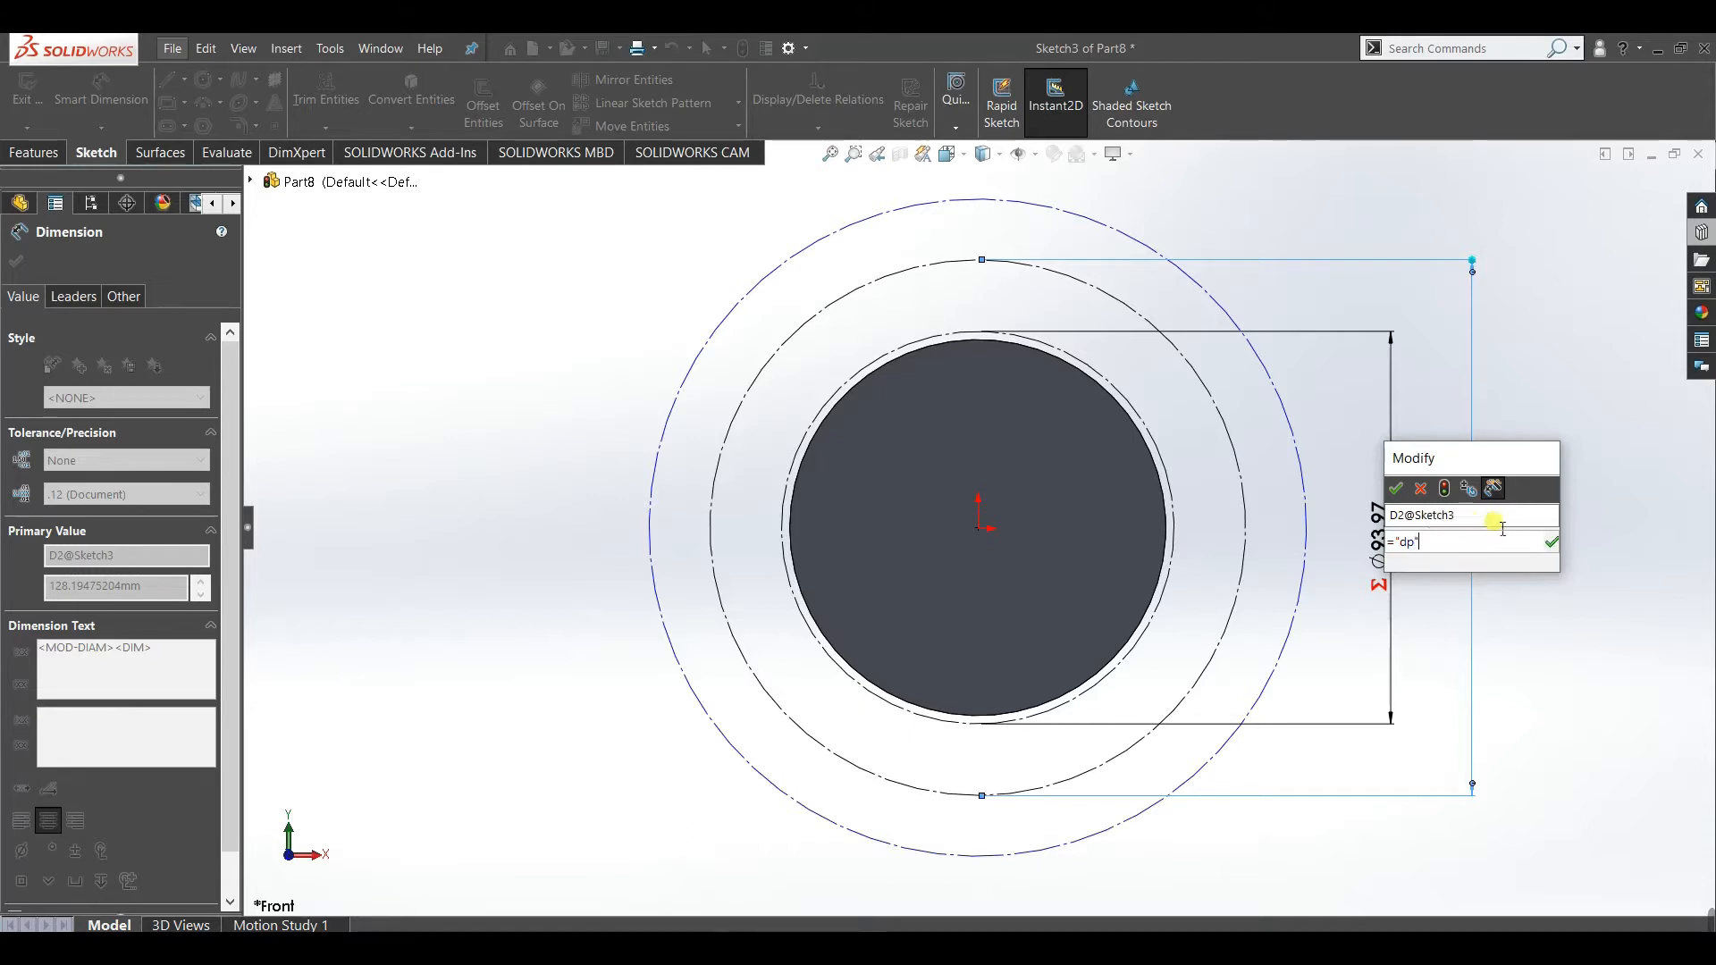
key("Return")
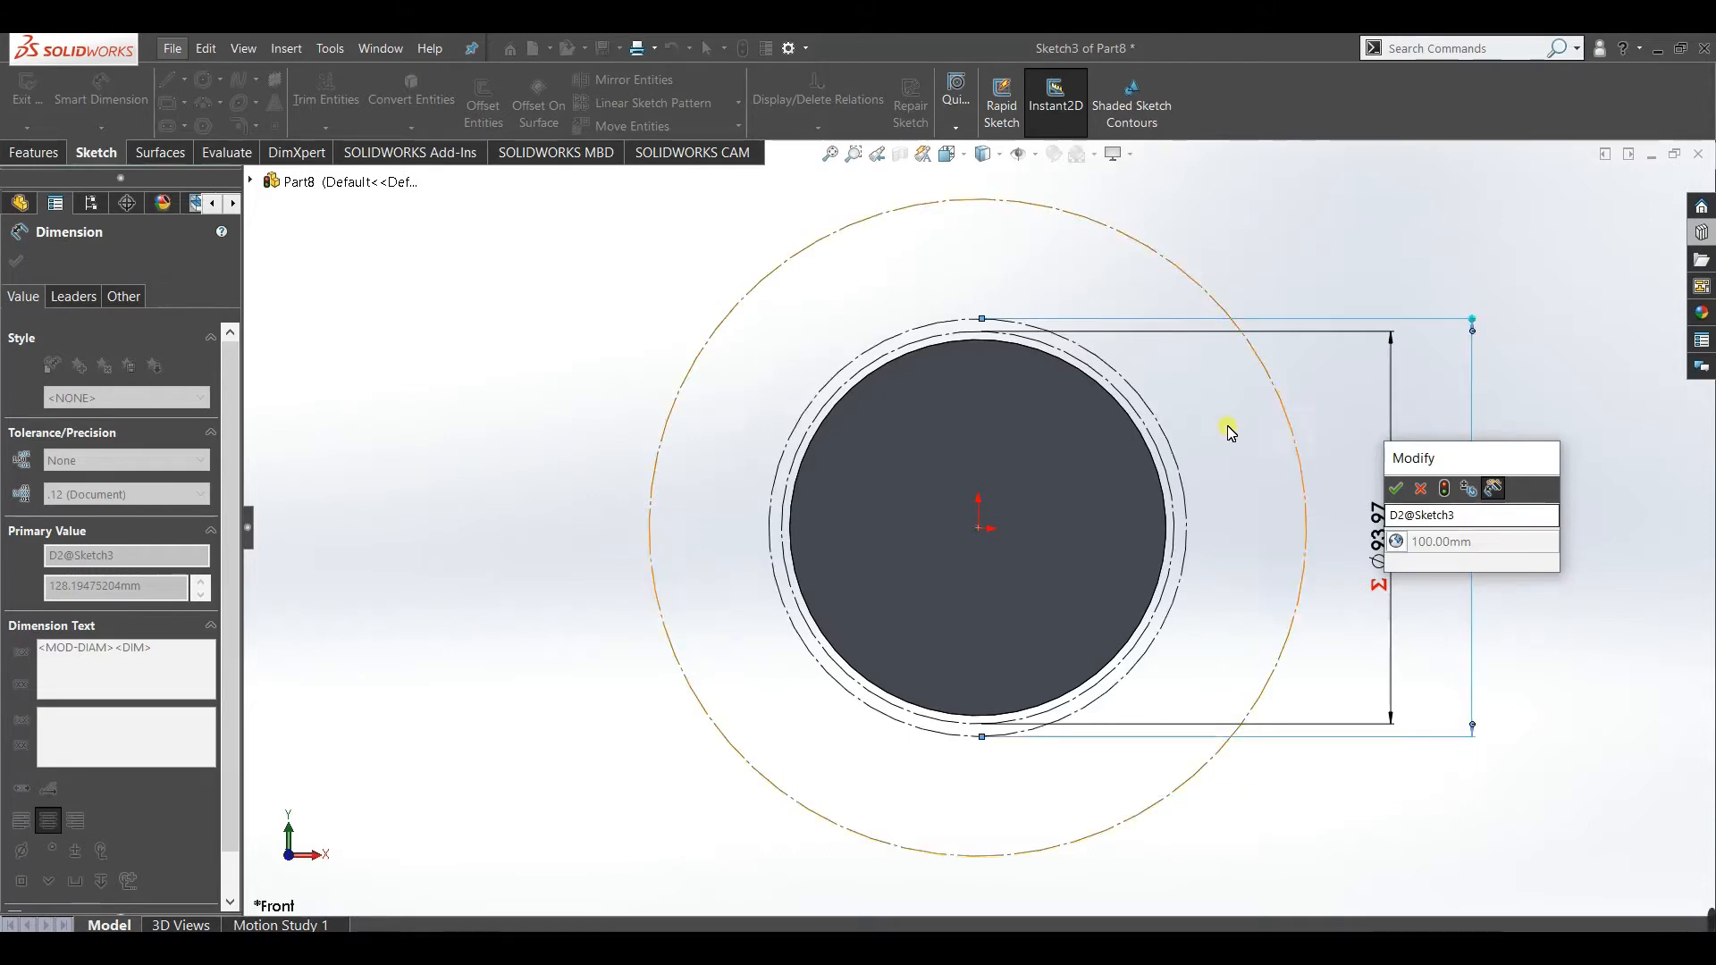
left_click(1398, 492)
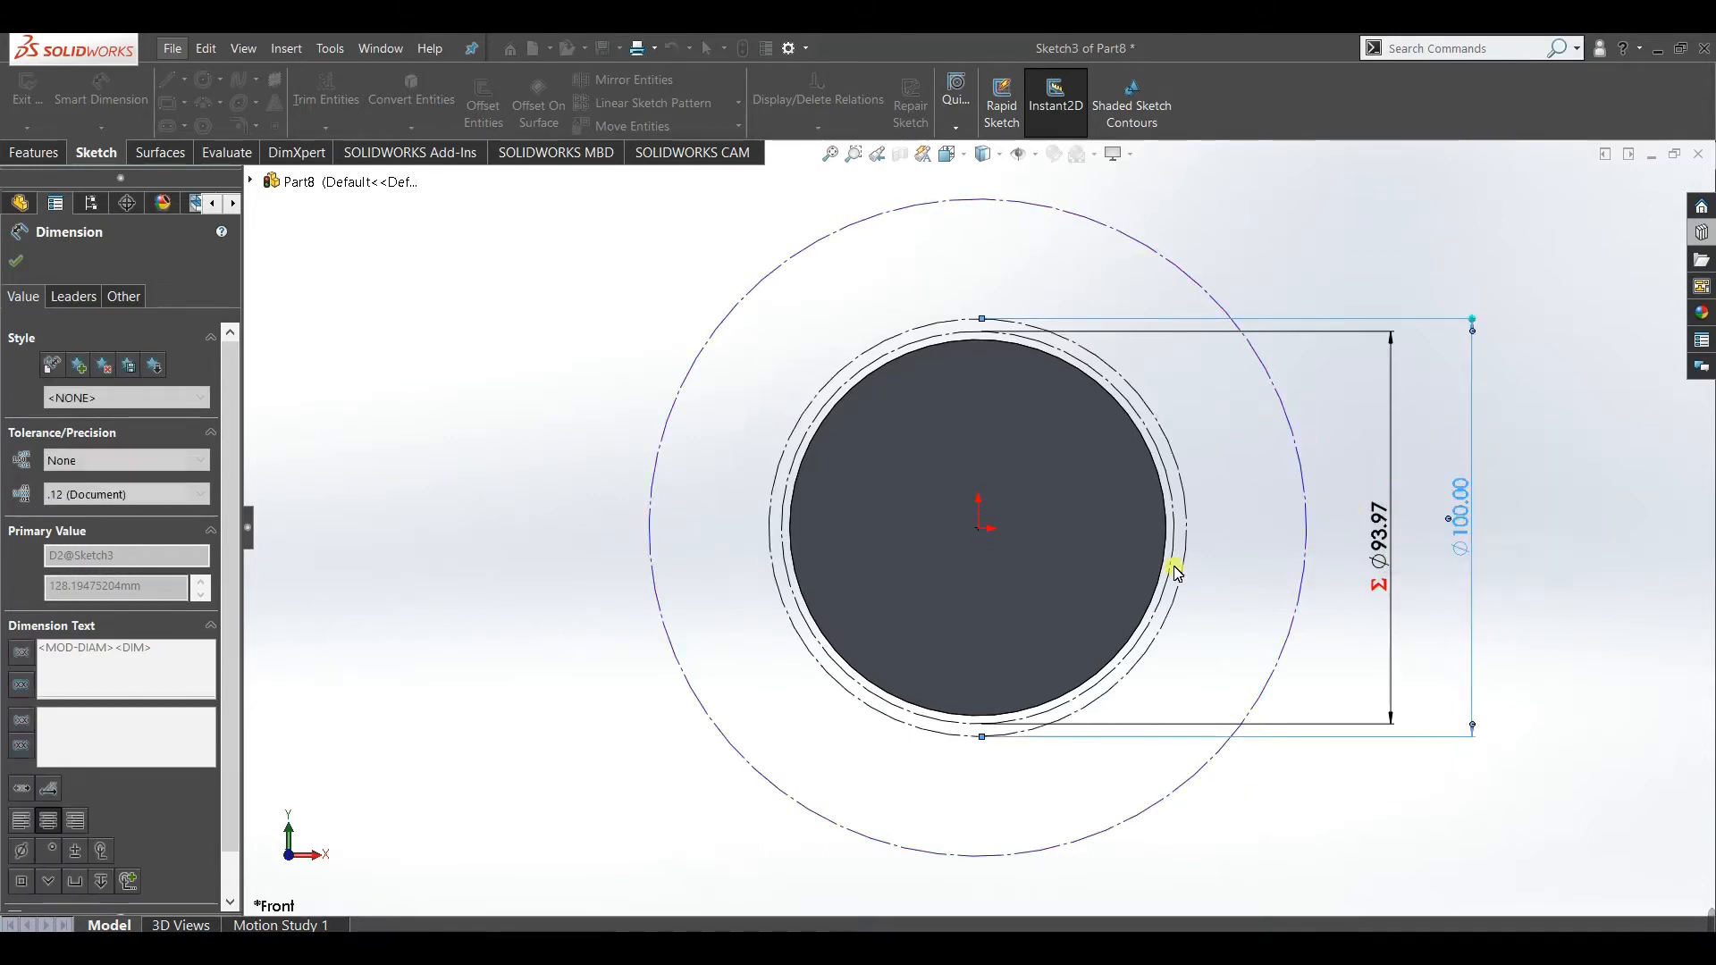
Dimension the outermost construction circle's diameter with the equation ="dp"+2*"a" and finish dimensioning.
left_click(1619, 456)
left_click(1526, 534)
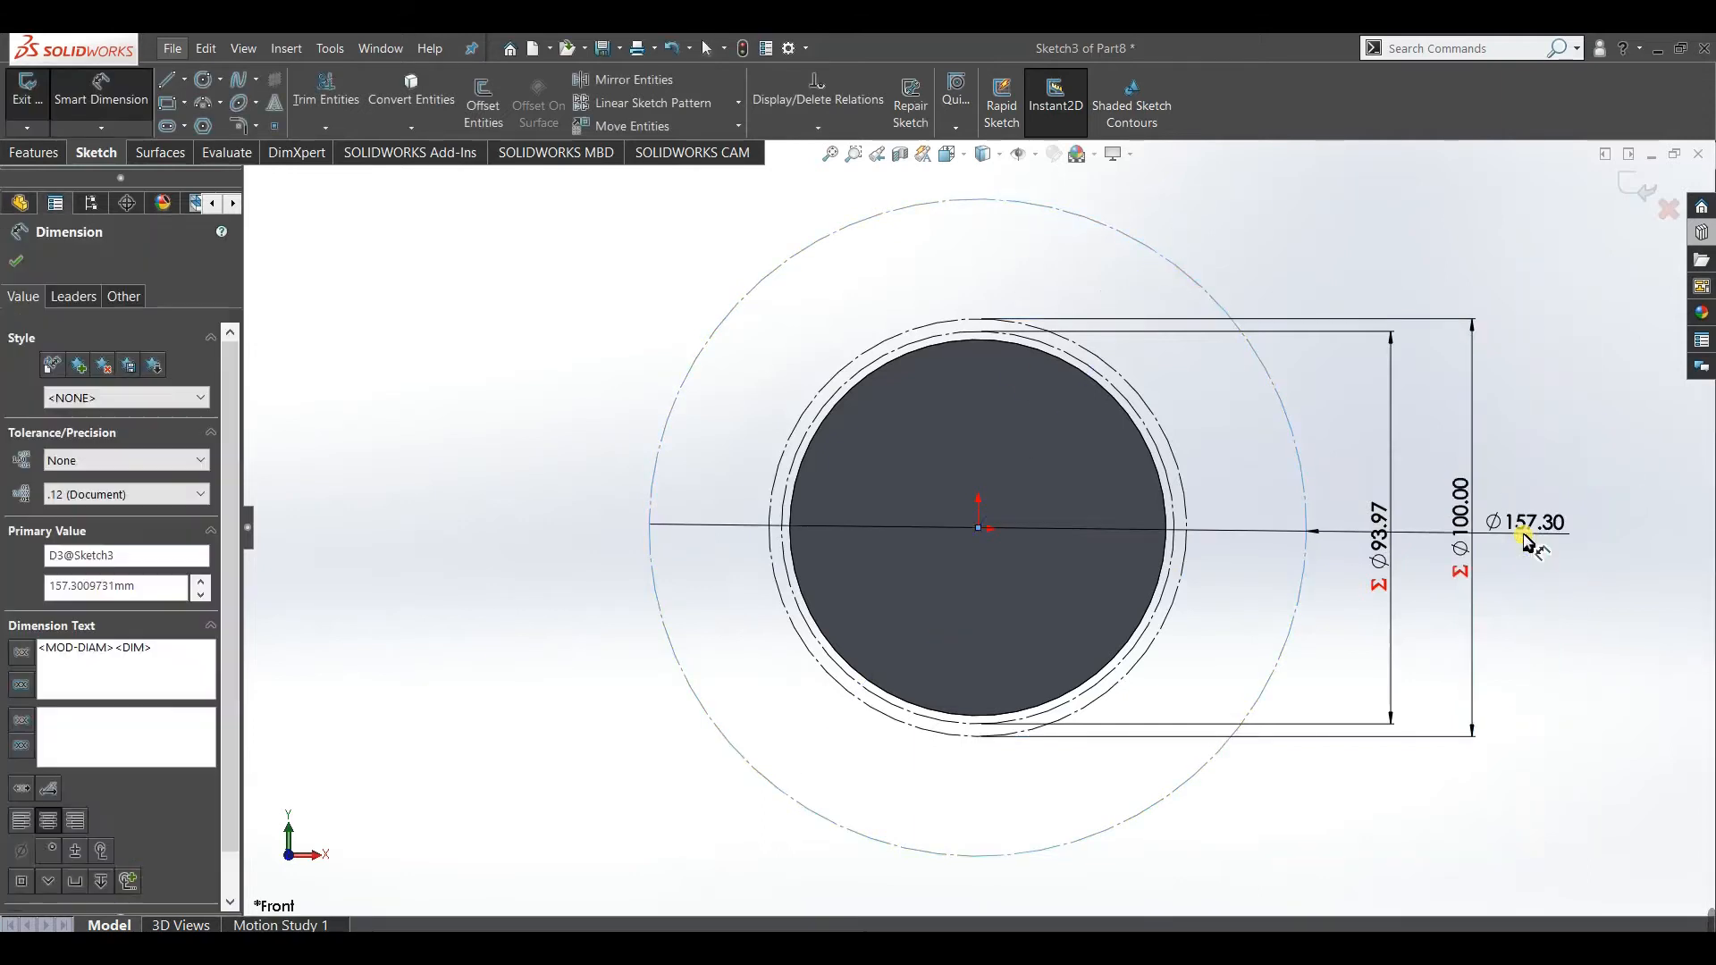
type("=")
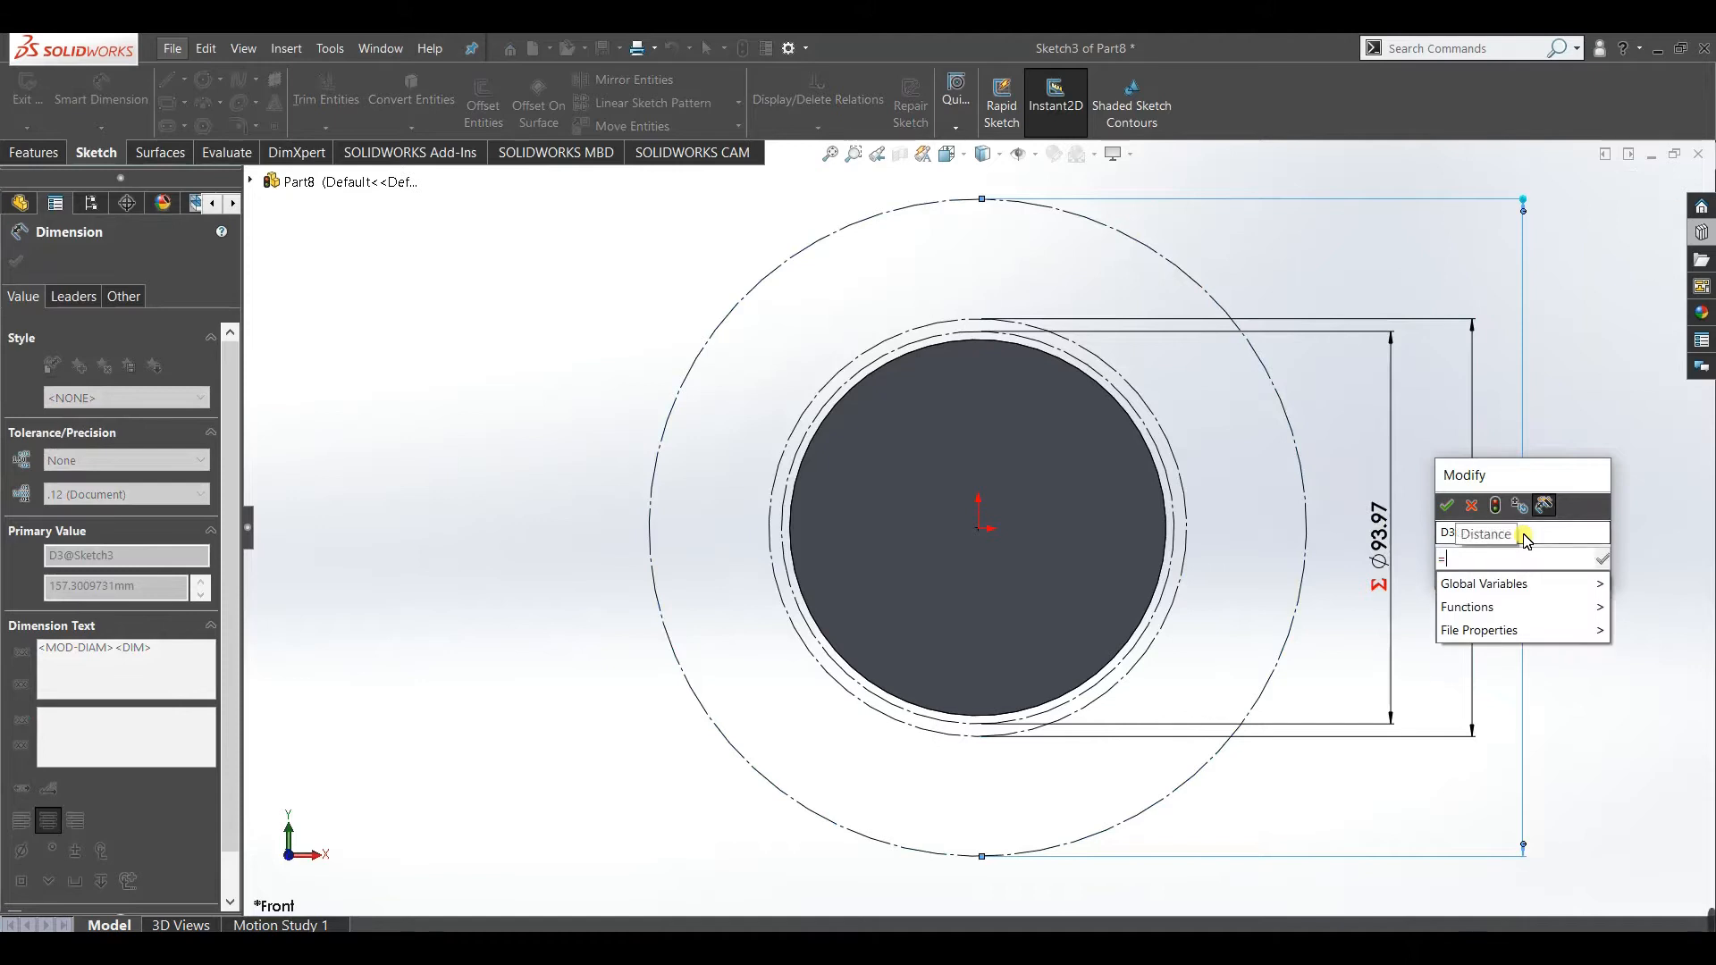
type("\"")
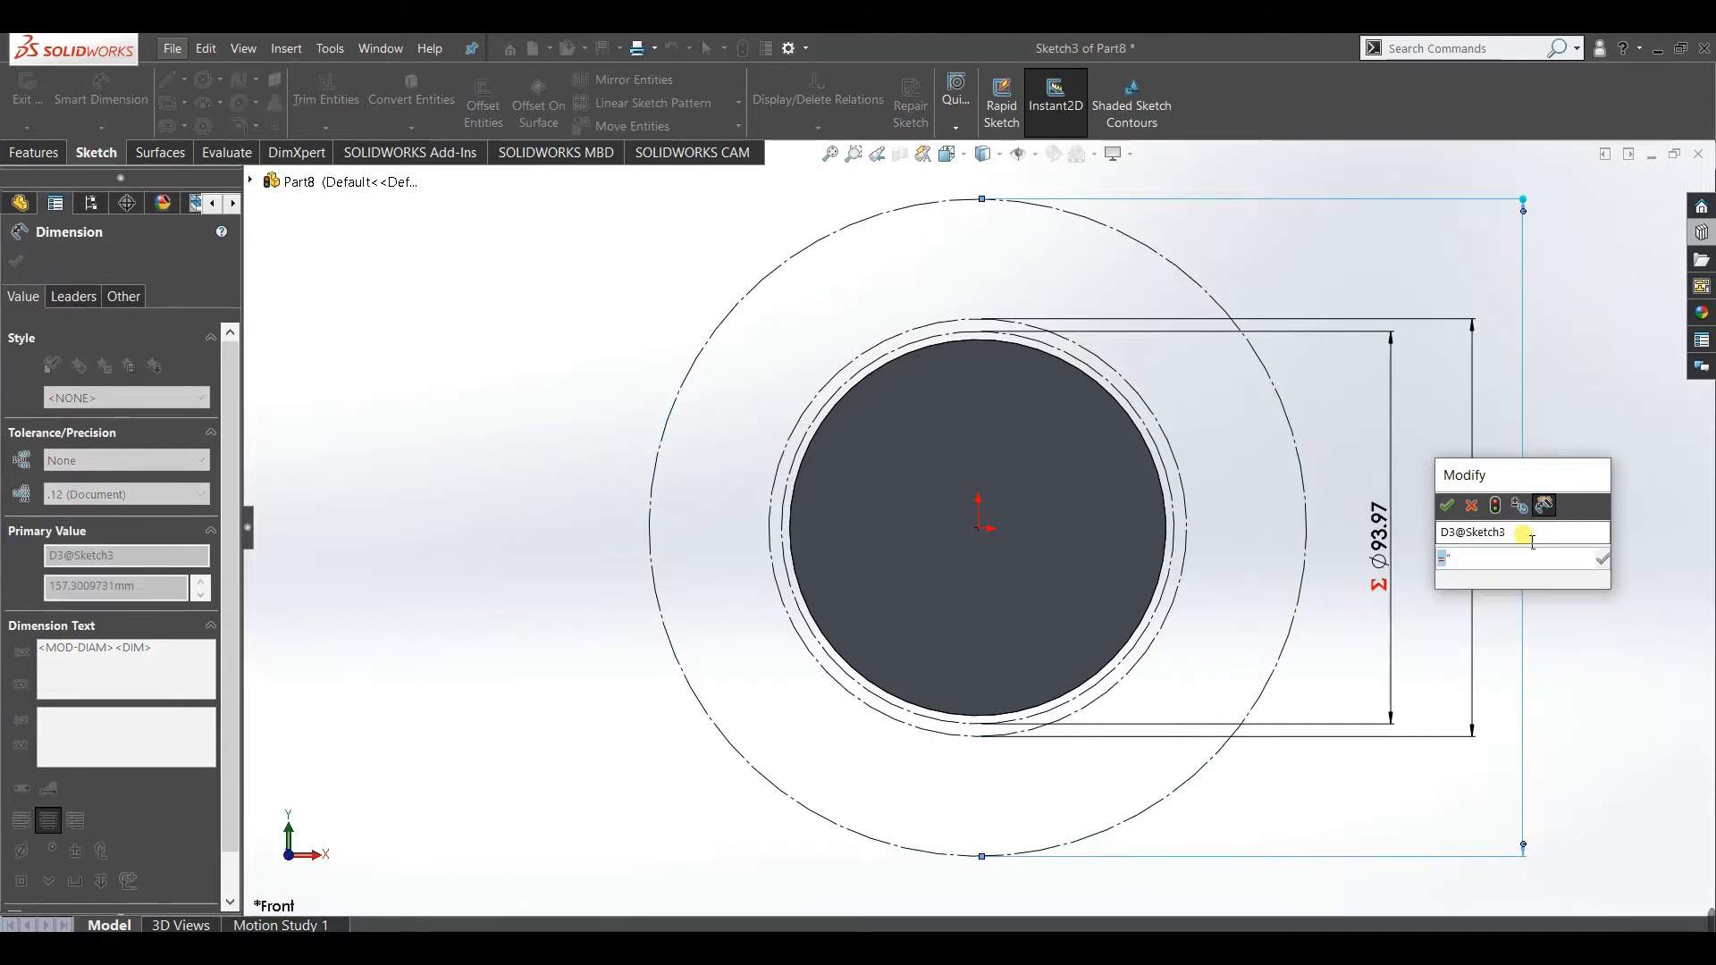
type("dp\"+2*\"")
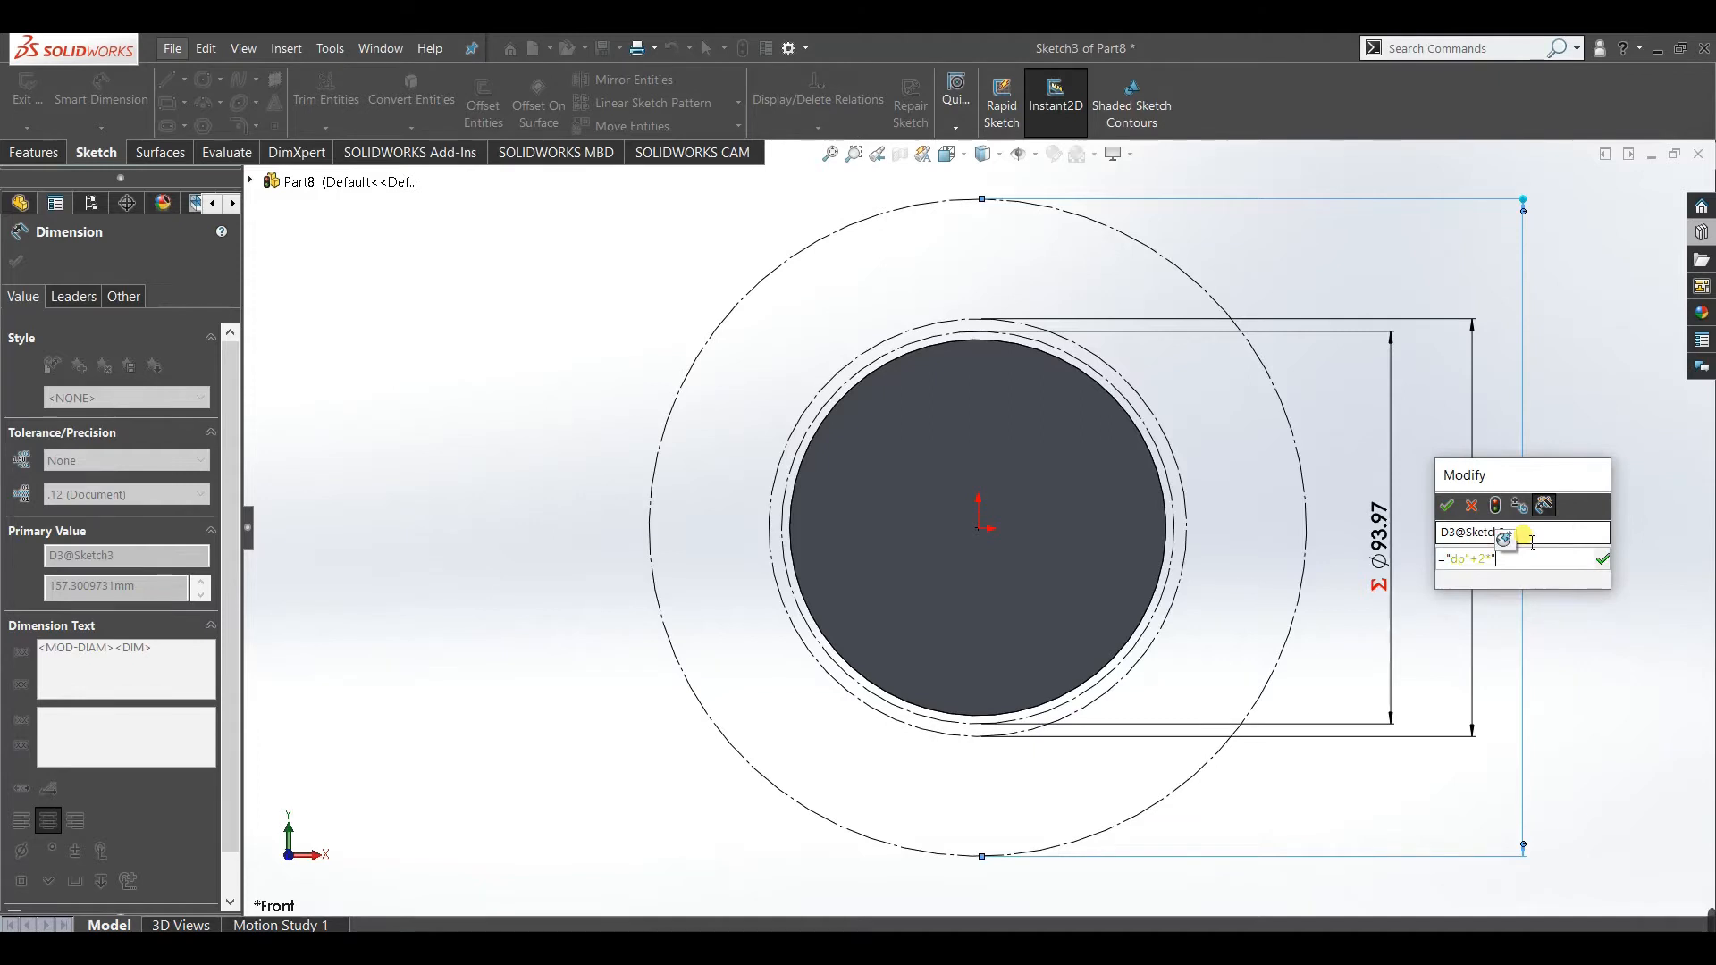
type("a\"")
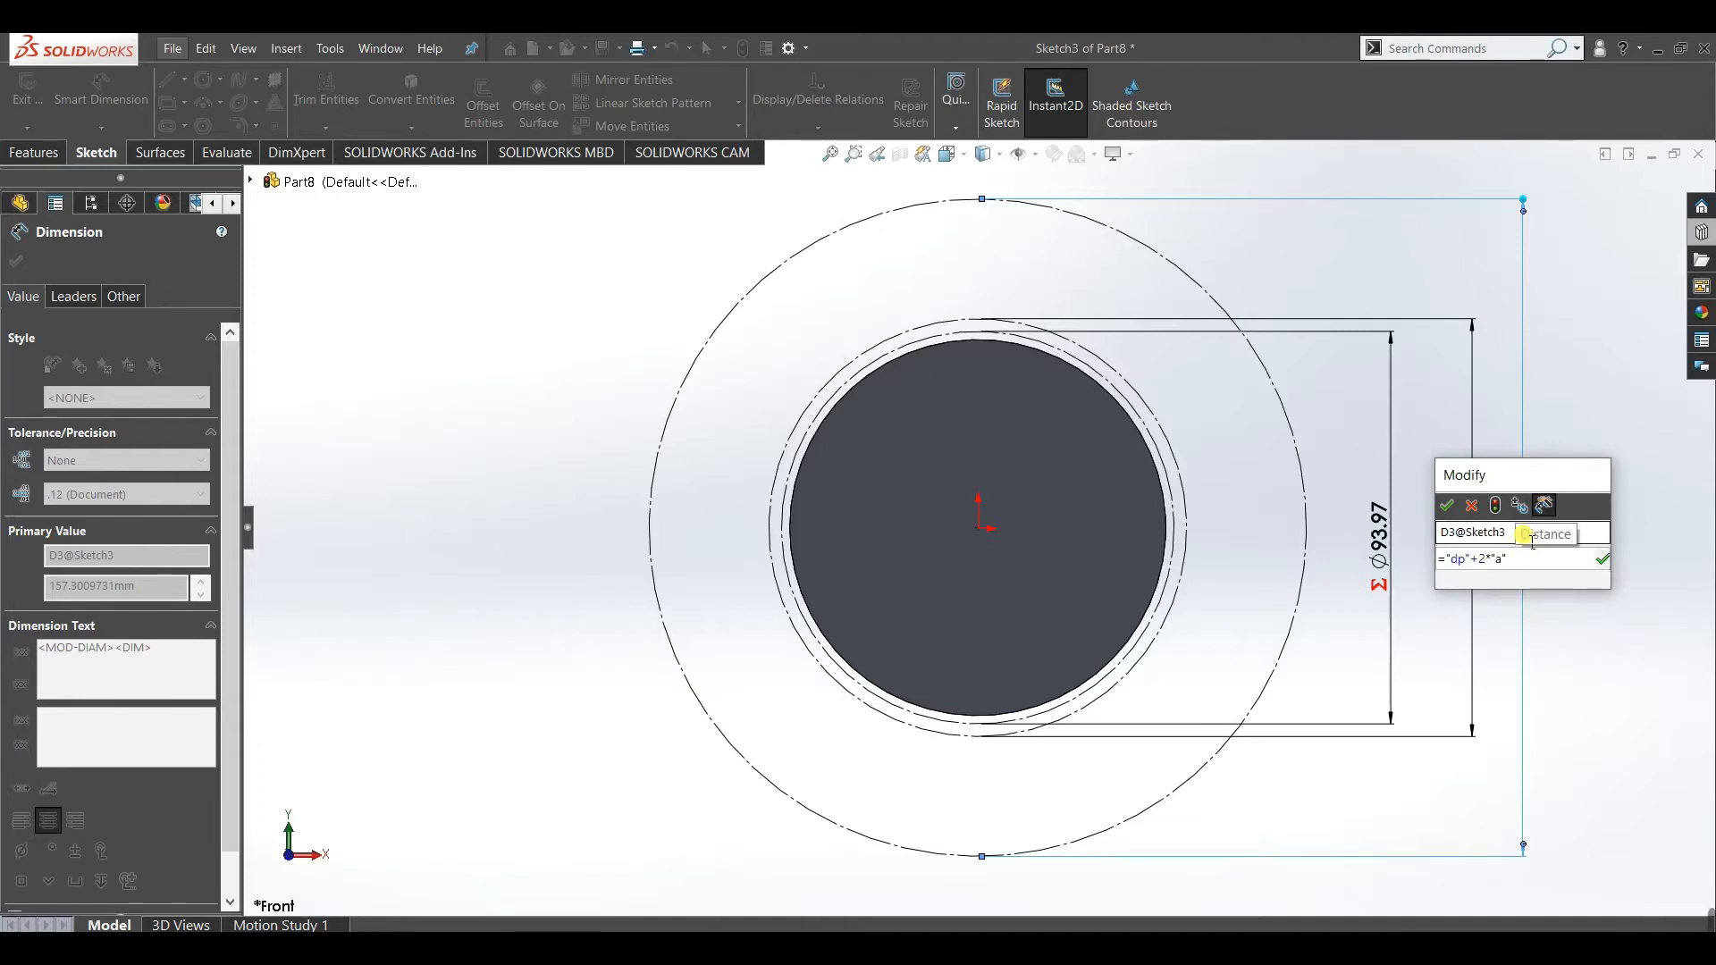
left_click(1445, 517)
right_click(595, 415)
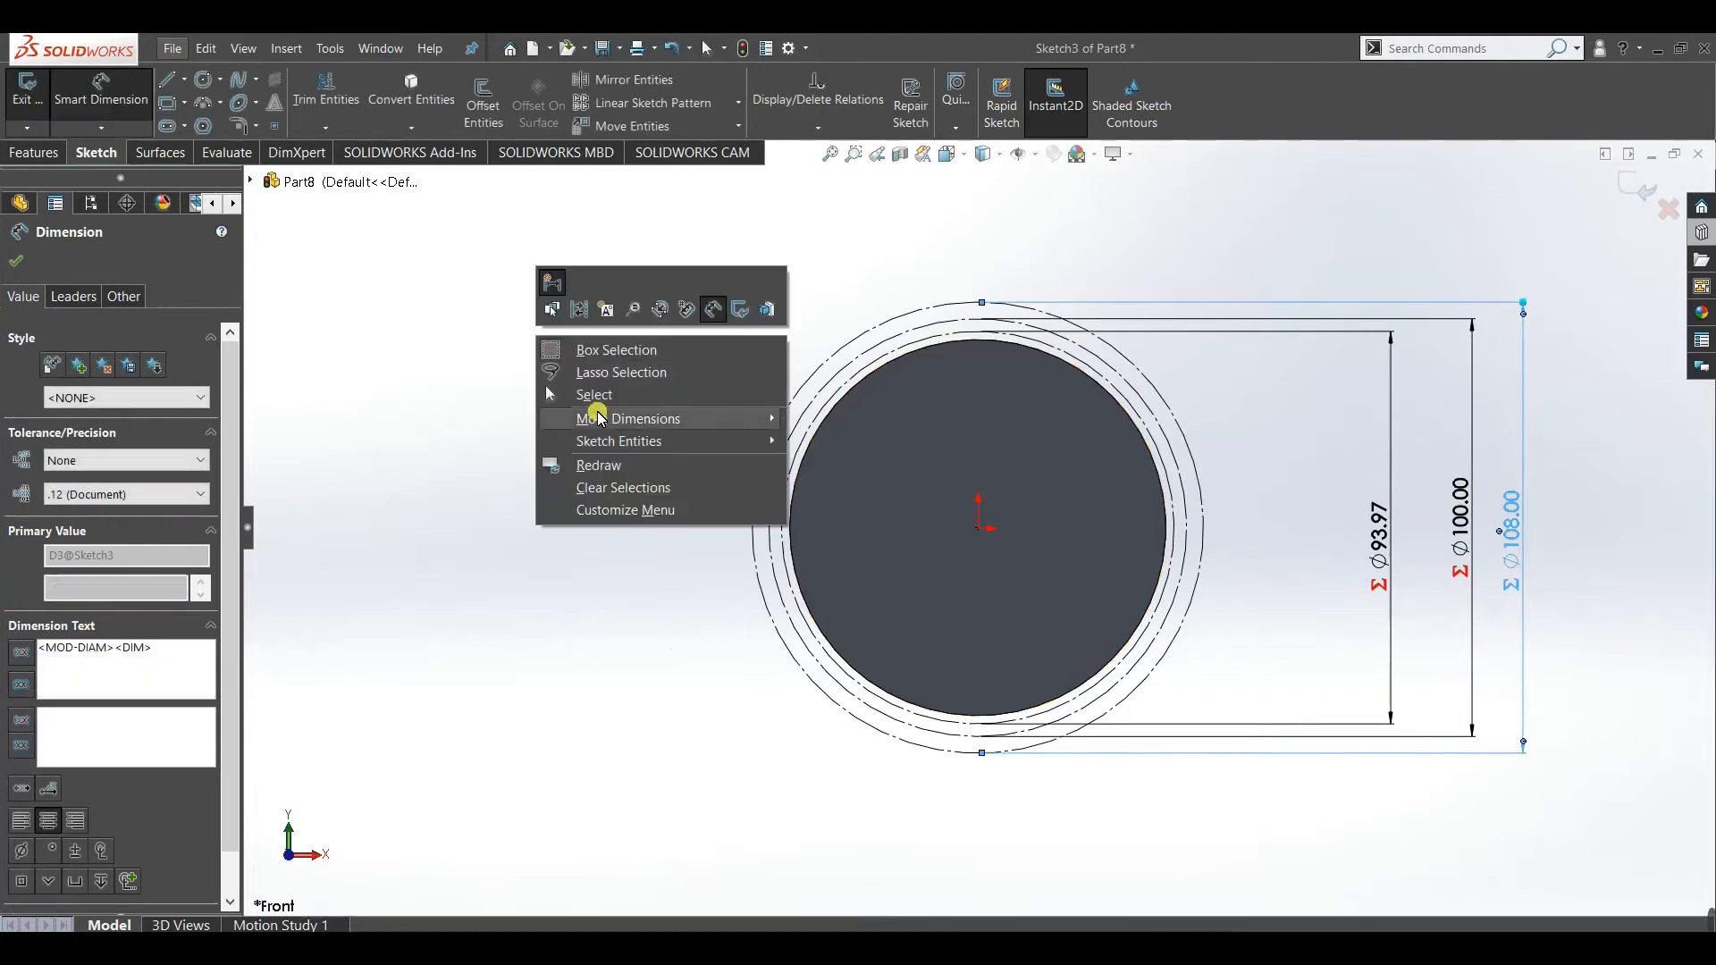
left_click(592, 394)
scroll(1077, 357, "down", 2)
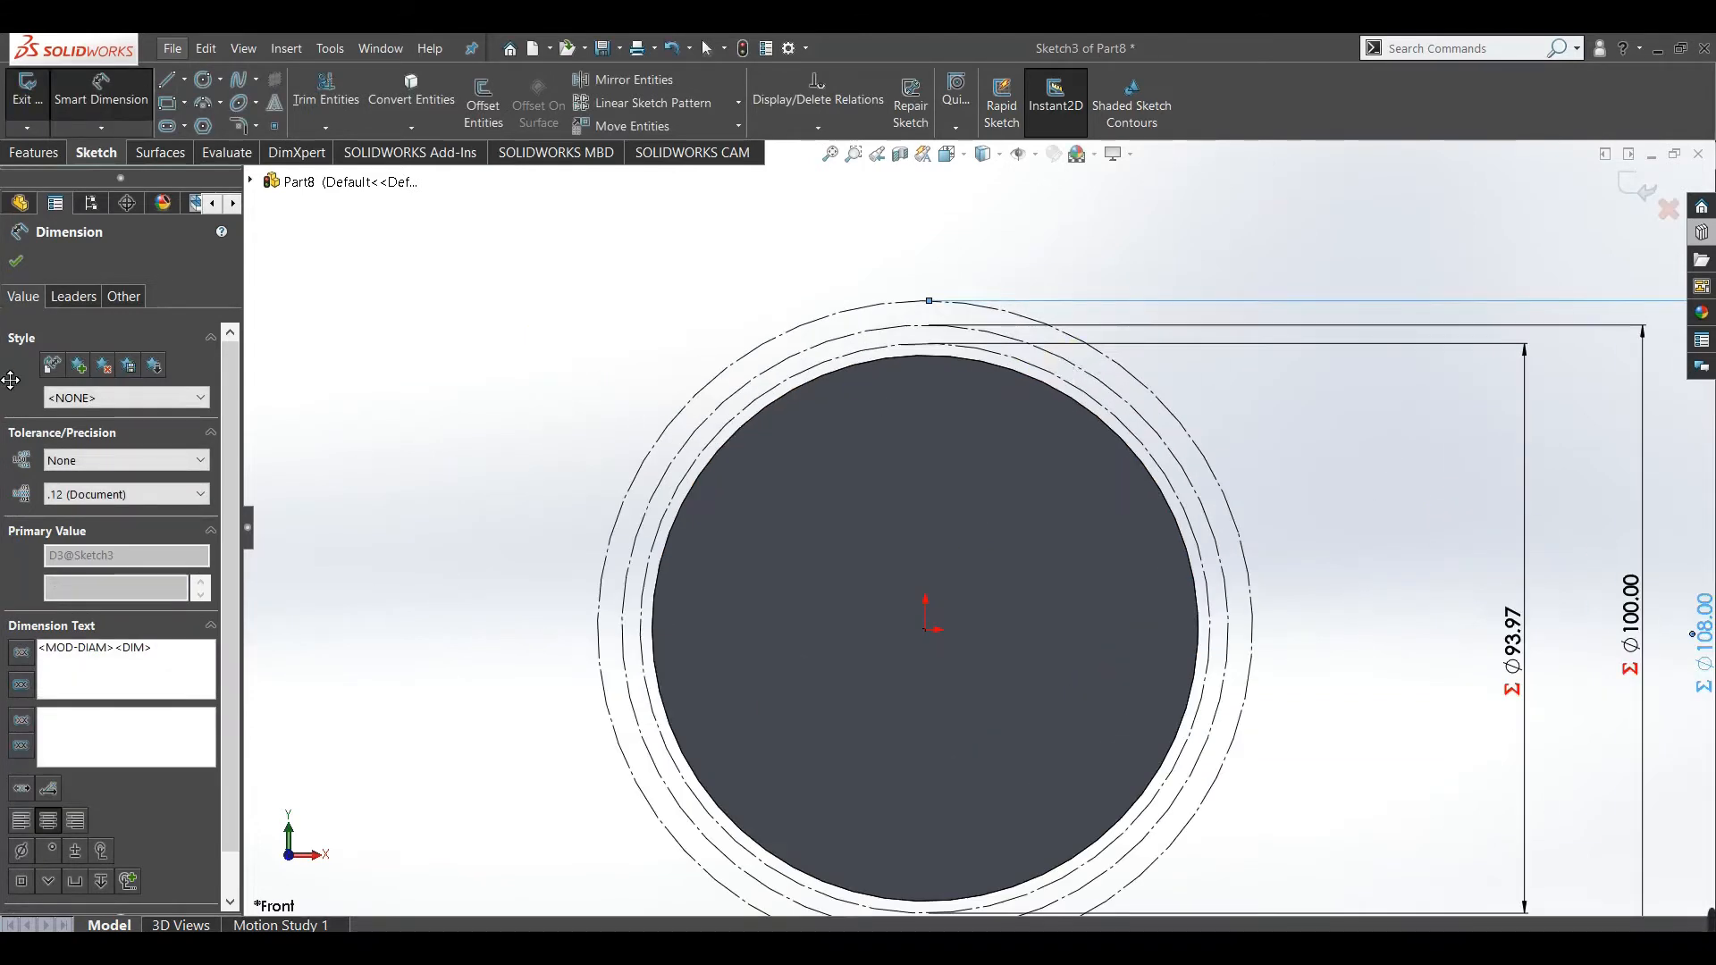
left_click(14, 265)
scroll(1169, 586, "up", 3)
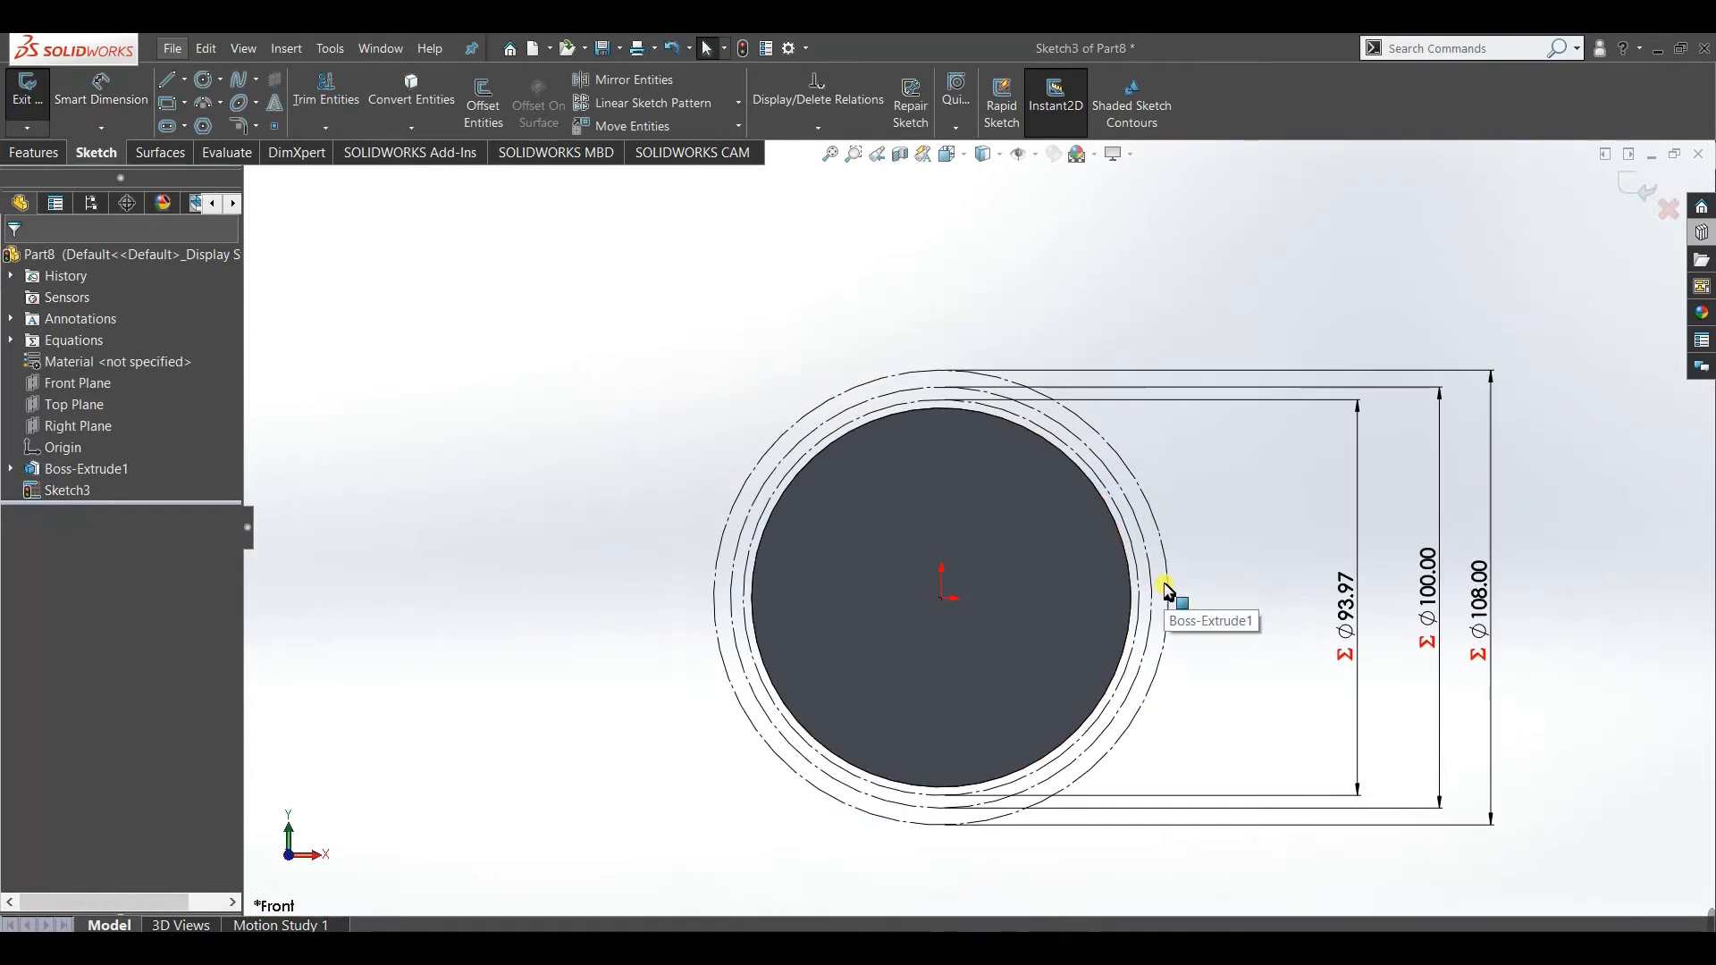
Draw a radial centerline from the origin to the innermost construction circle, just clockwise of vertical.
scroll(602, 444, "down", 4)
scroll(645, 376, "up", 3)
scroll(682, 330, "down", 3)
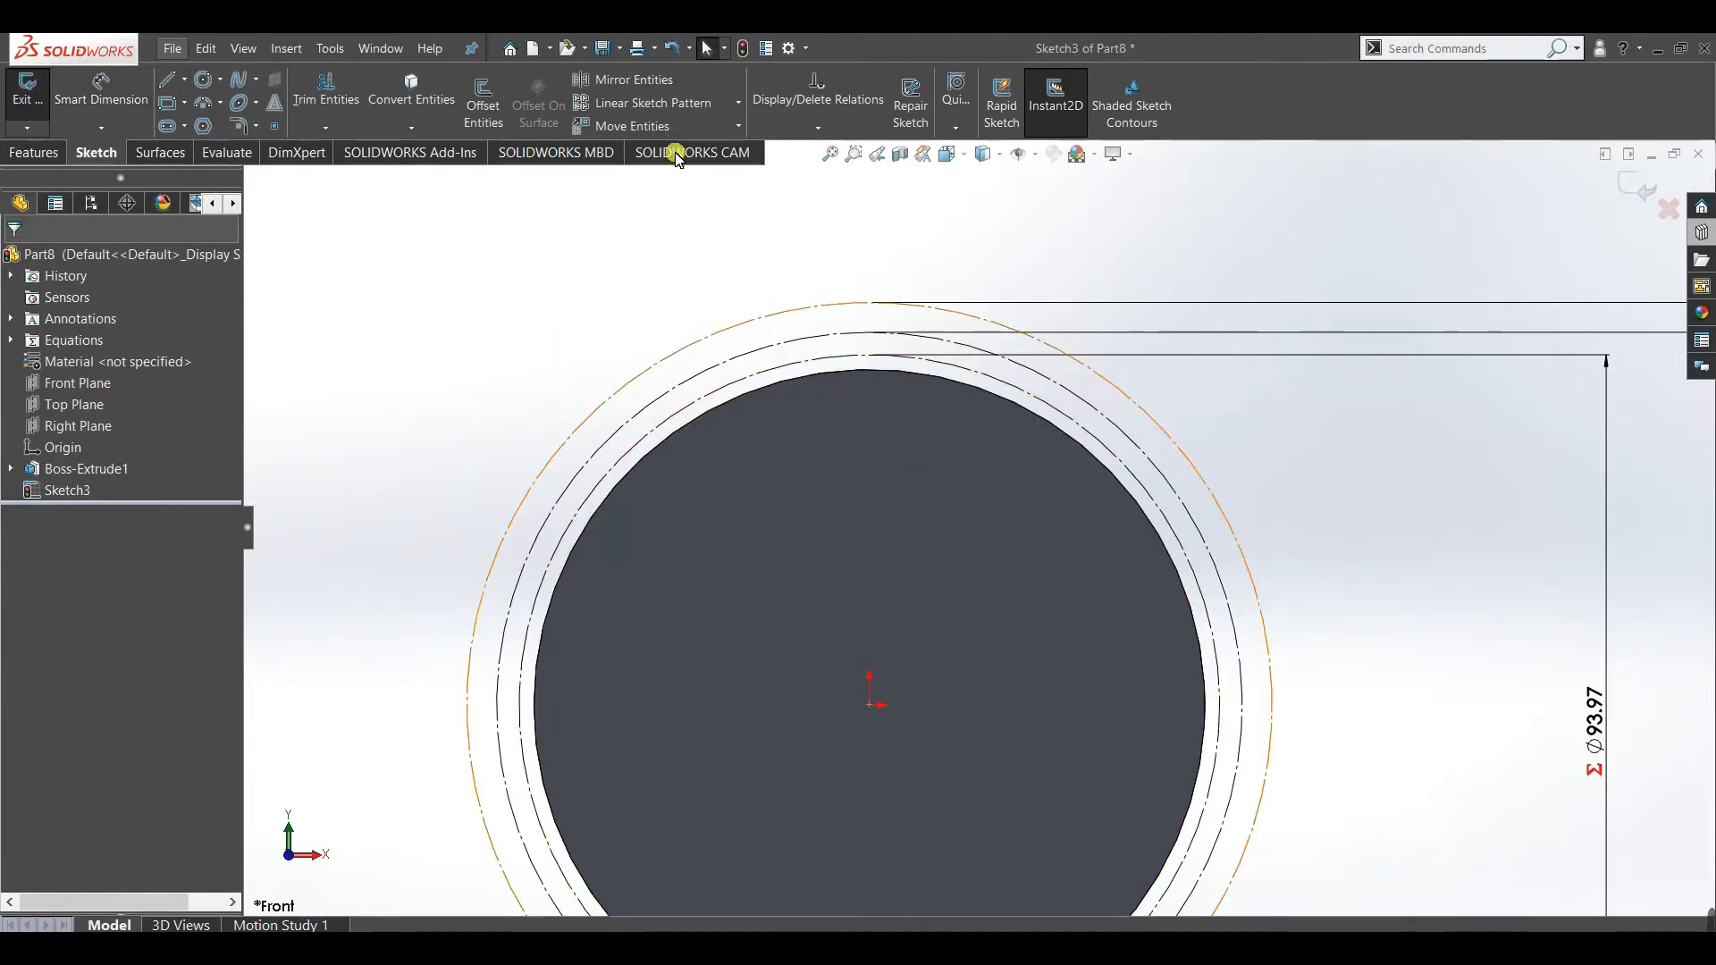
left_click(184, 79)
left_click(201, 122)
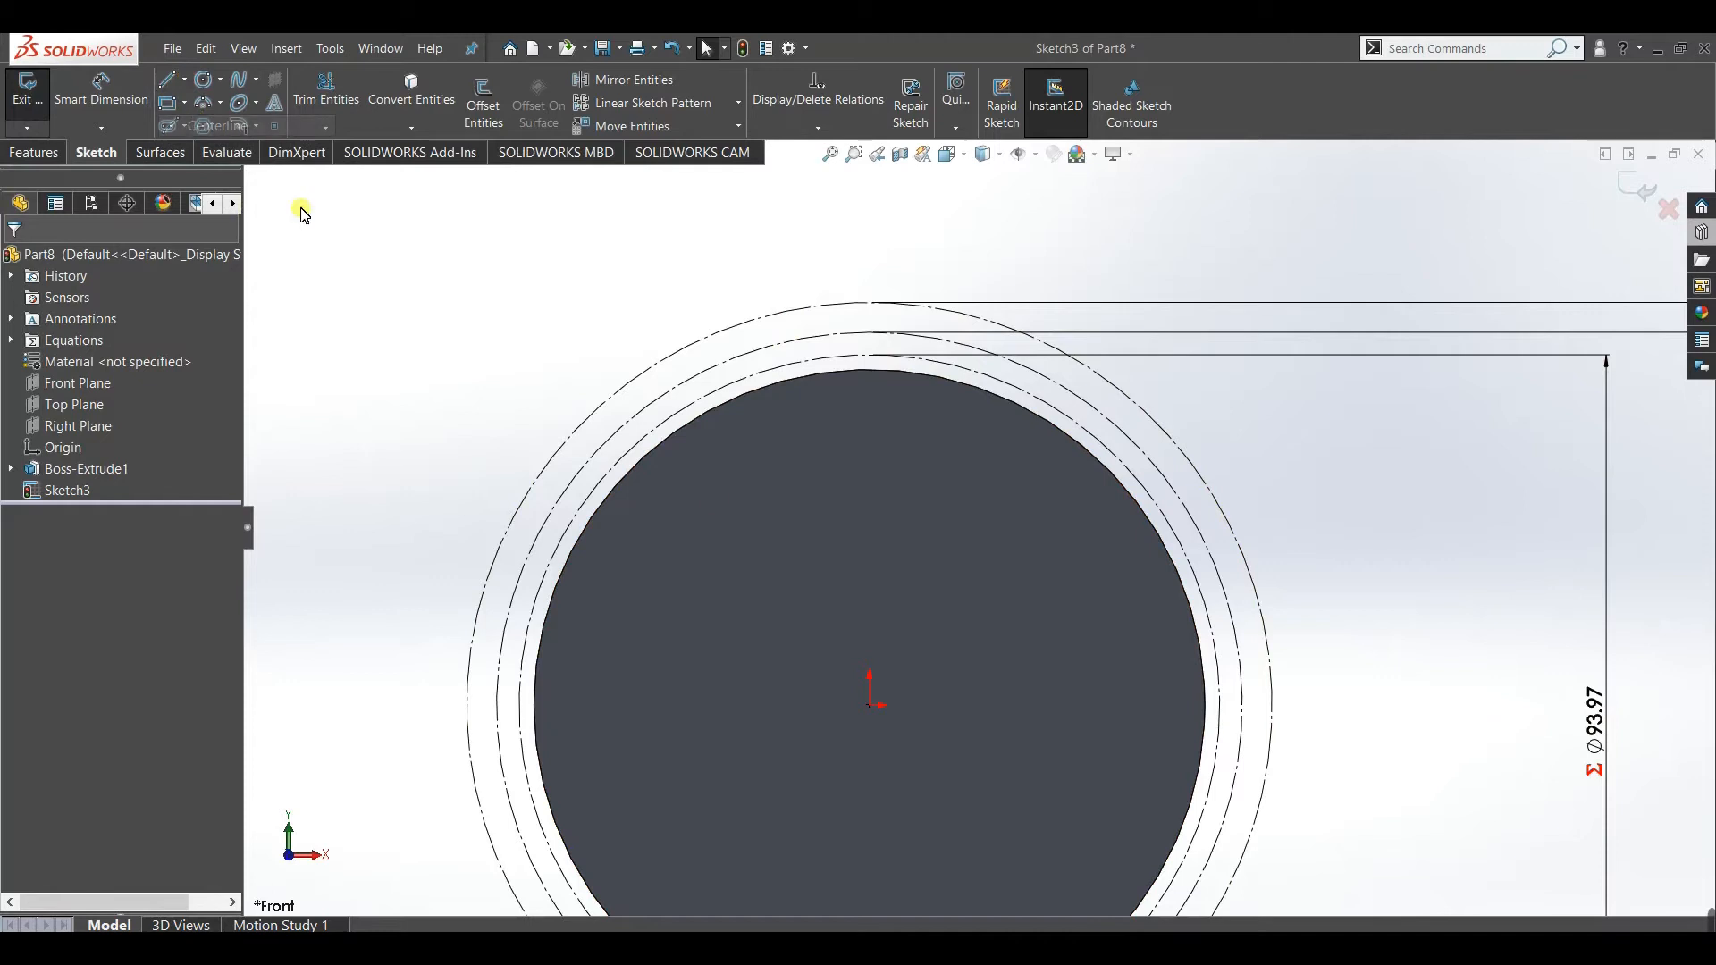
left_click(871, 706)
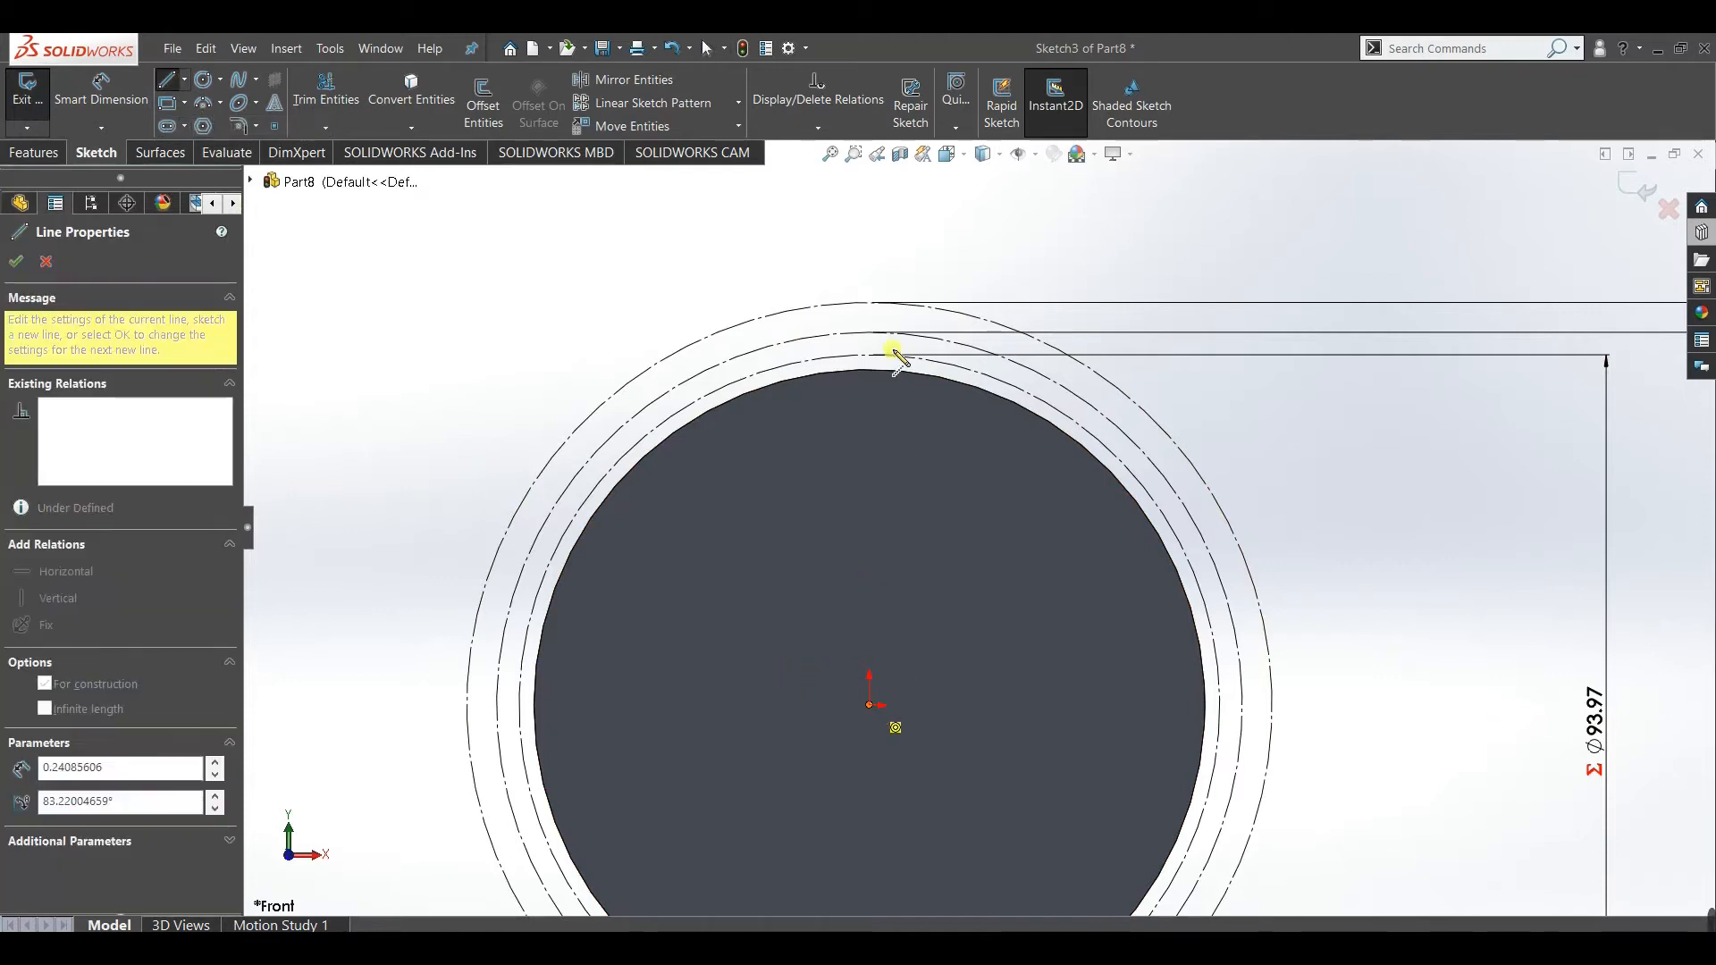
left_click(920, 361)
right_click(511, 222)
left_click(581, 271)
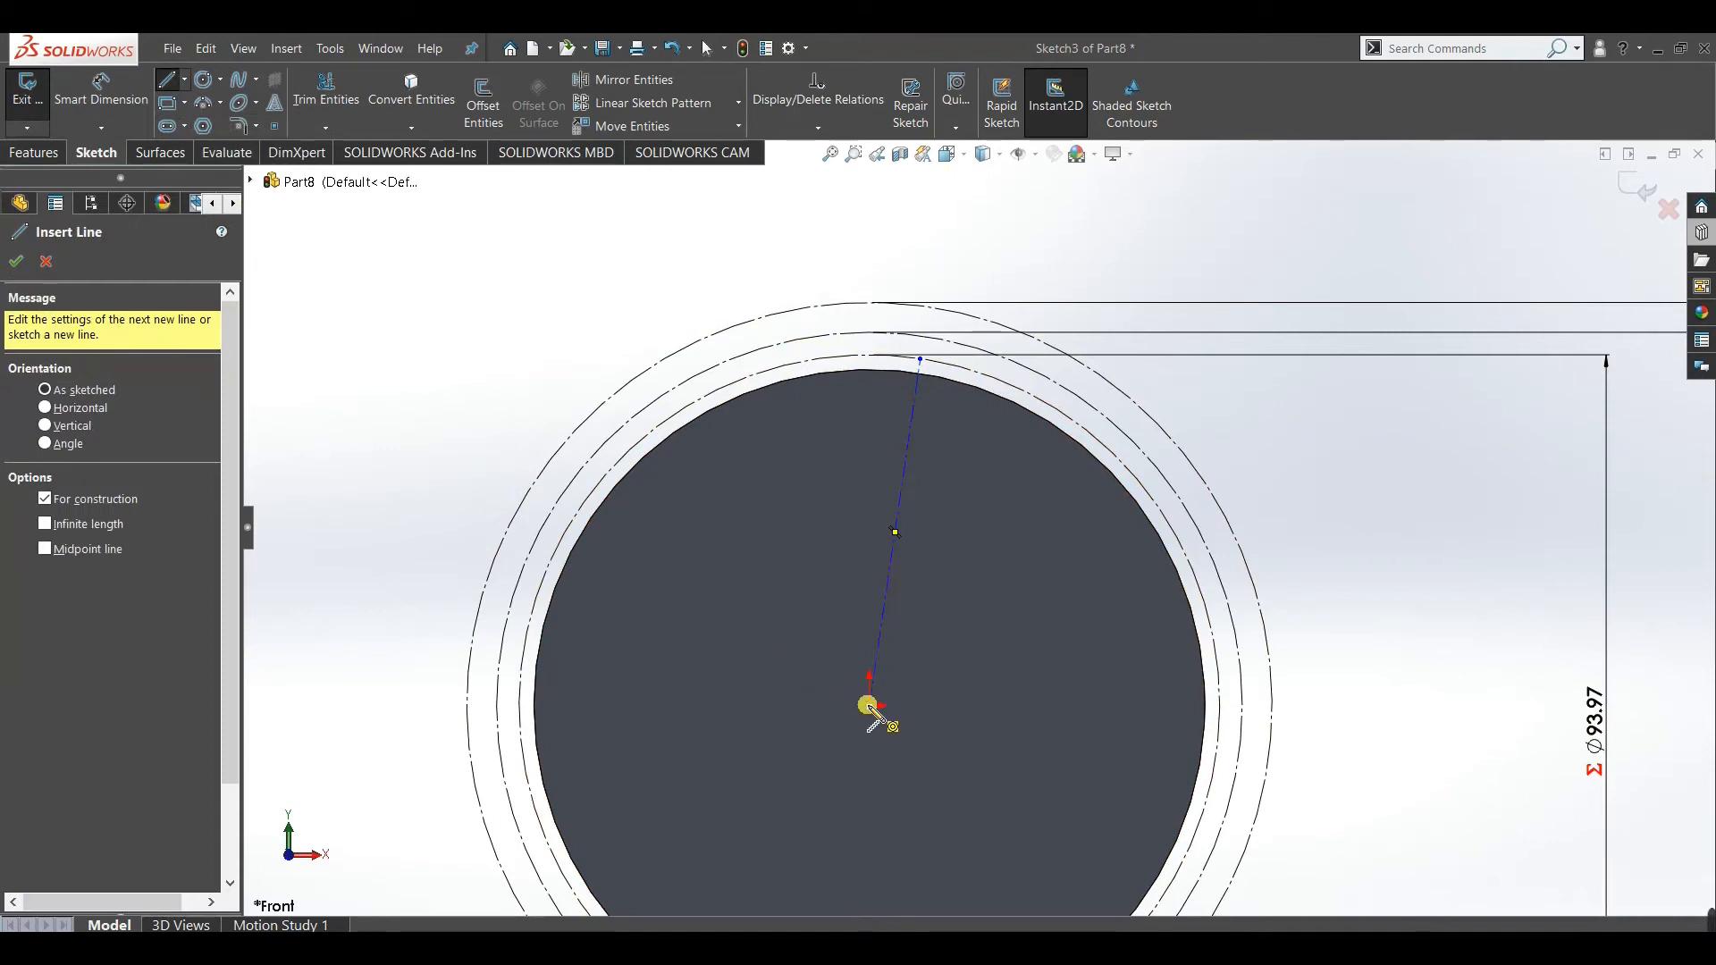
Draw two more centerlines about 47 mm long from the origin to the innermost construction circle, fanning clockwise to about 68° from horizontal.
left_click(870, 706)
left_click(961, 368)
right_click(651, 345)
left_click(712, 380)
left_click(872, 707)
left_click(1025, 404)
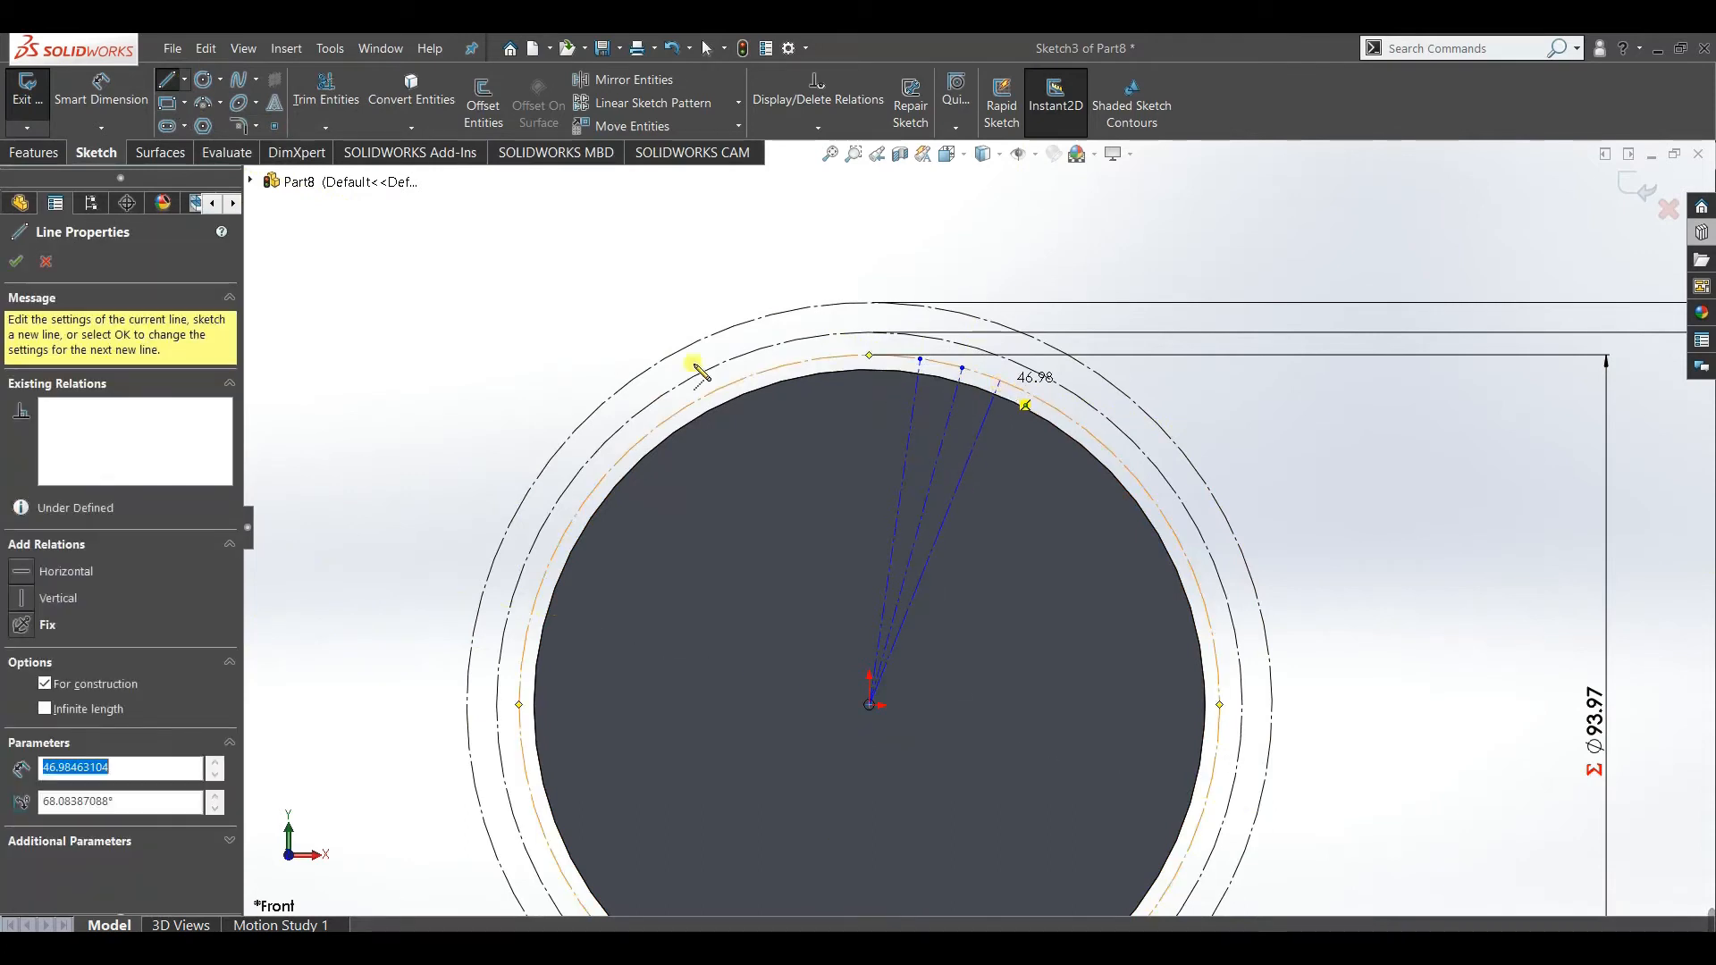
right_click(413, 322)
left_click(473, 353)
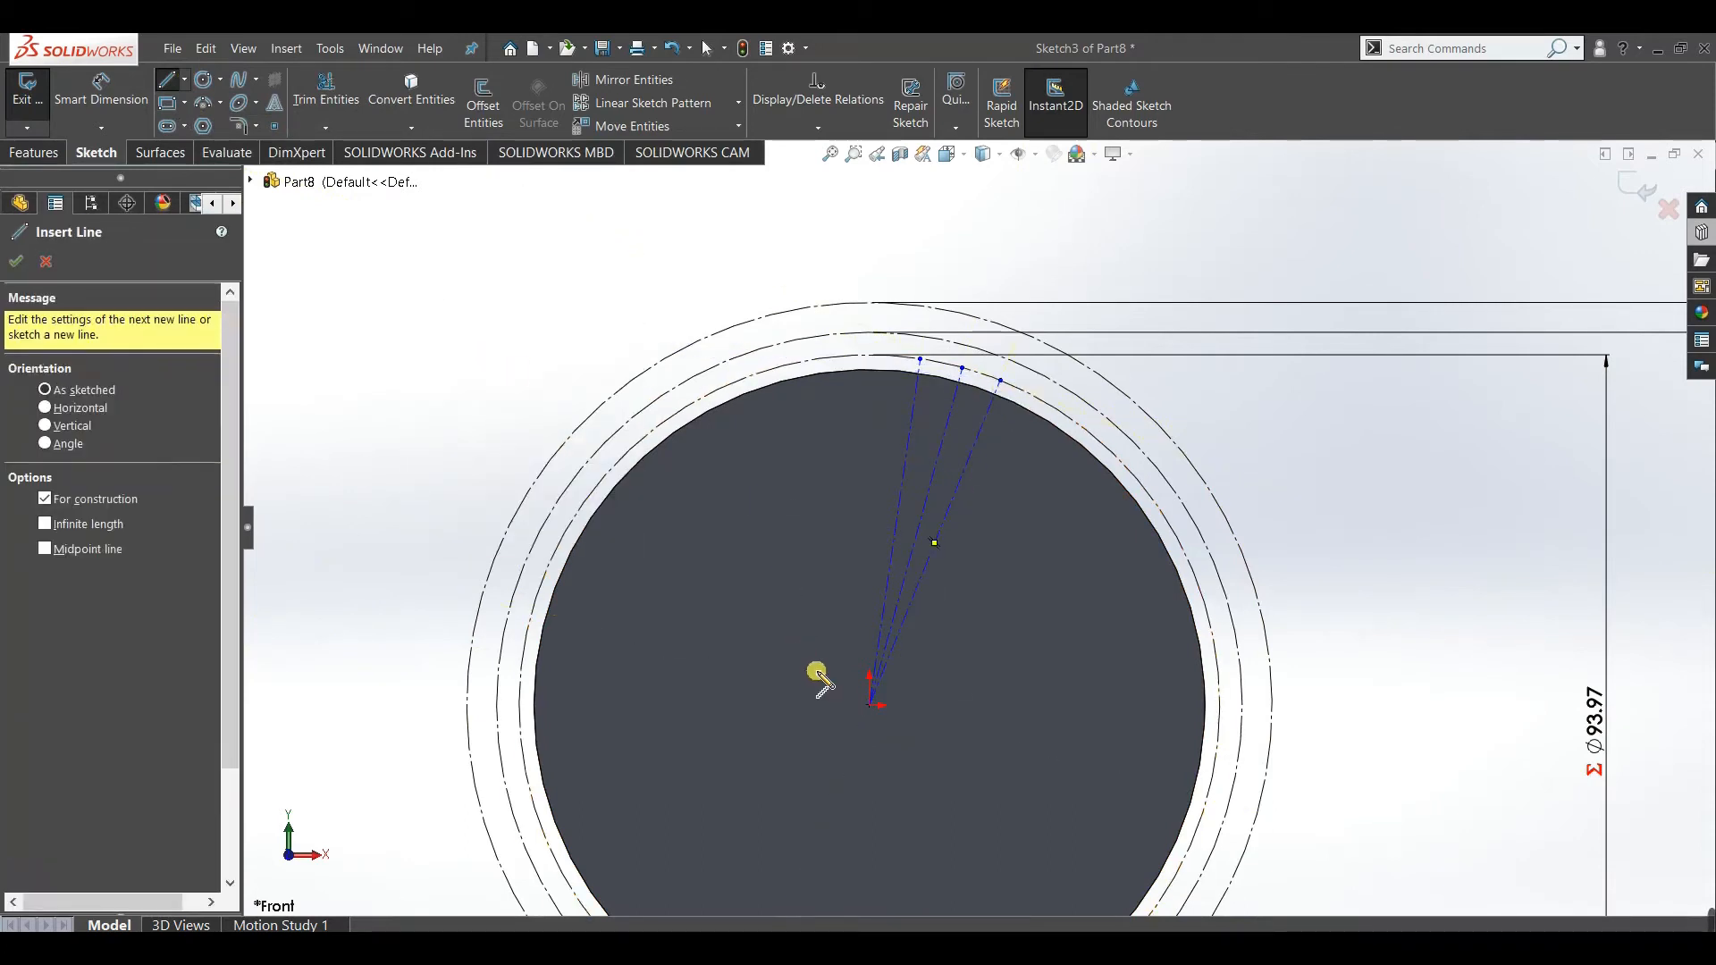
Extend the fan clockwise with two more origin-to-innermost-circle centerlines, the last one at about 53° from horizontal.
left_click(872, 707)
left_click(1043, 401)
right_click(448, 399)
left_click(474, 414)
left_click(873, 702)
left_click(1078, 426)
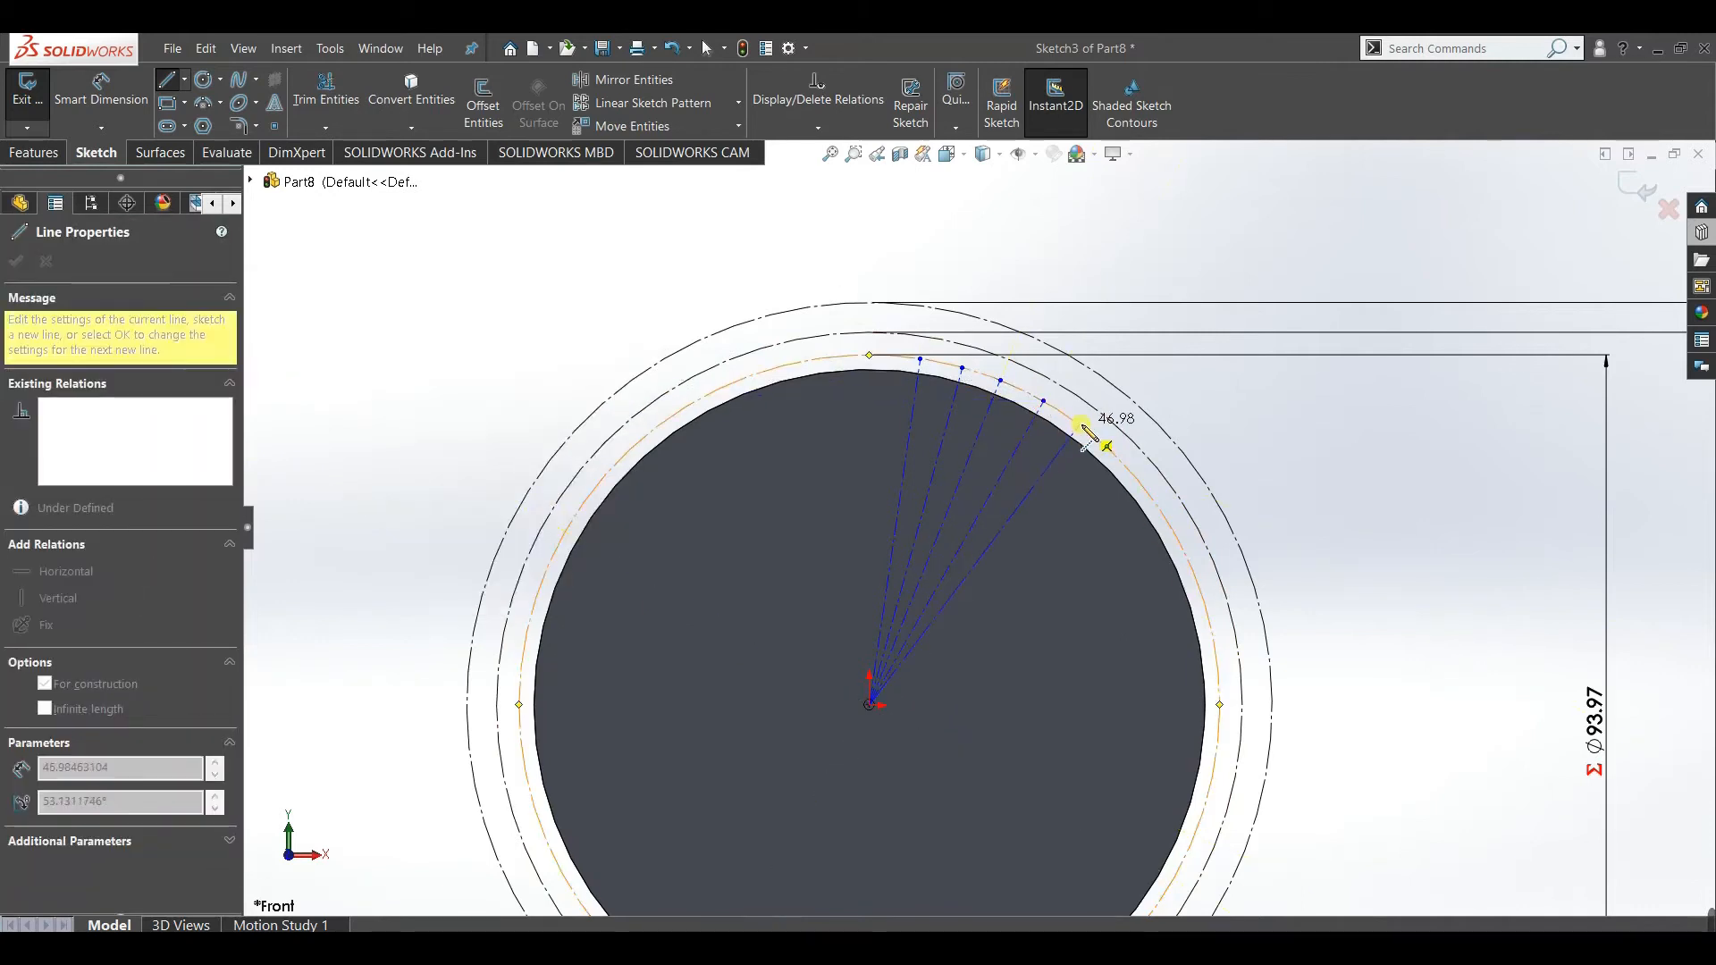
right_click(307, 391)
left_click(354, 435)
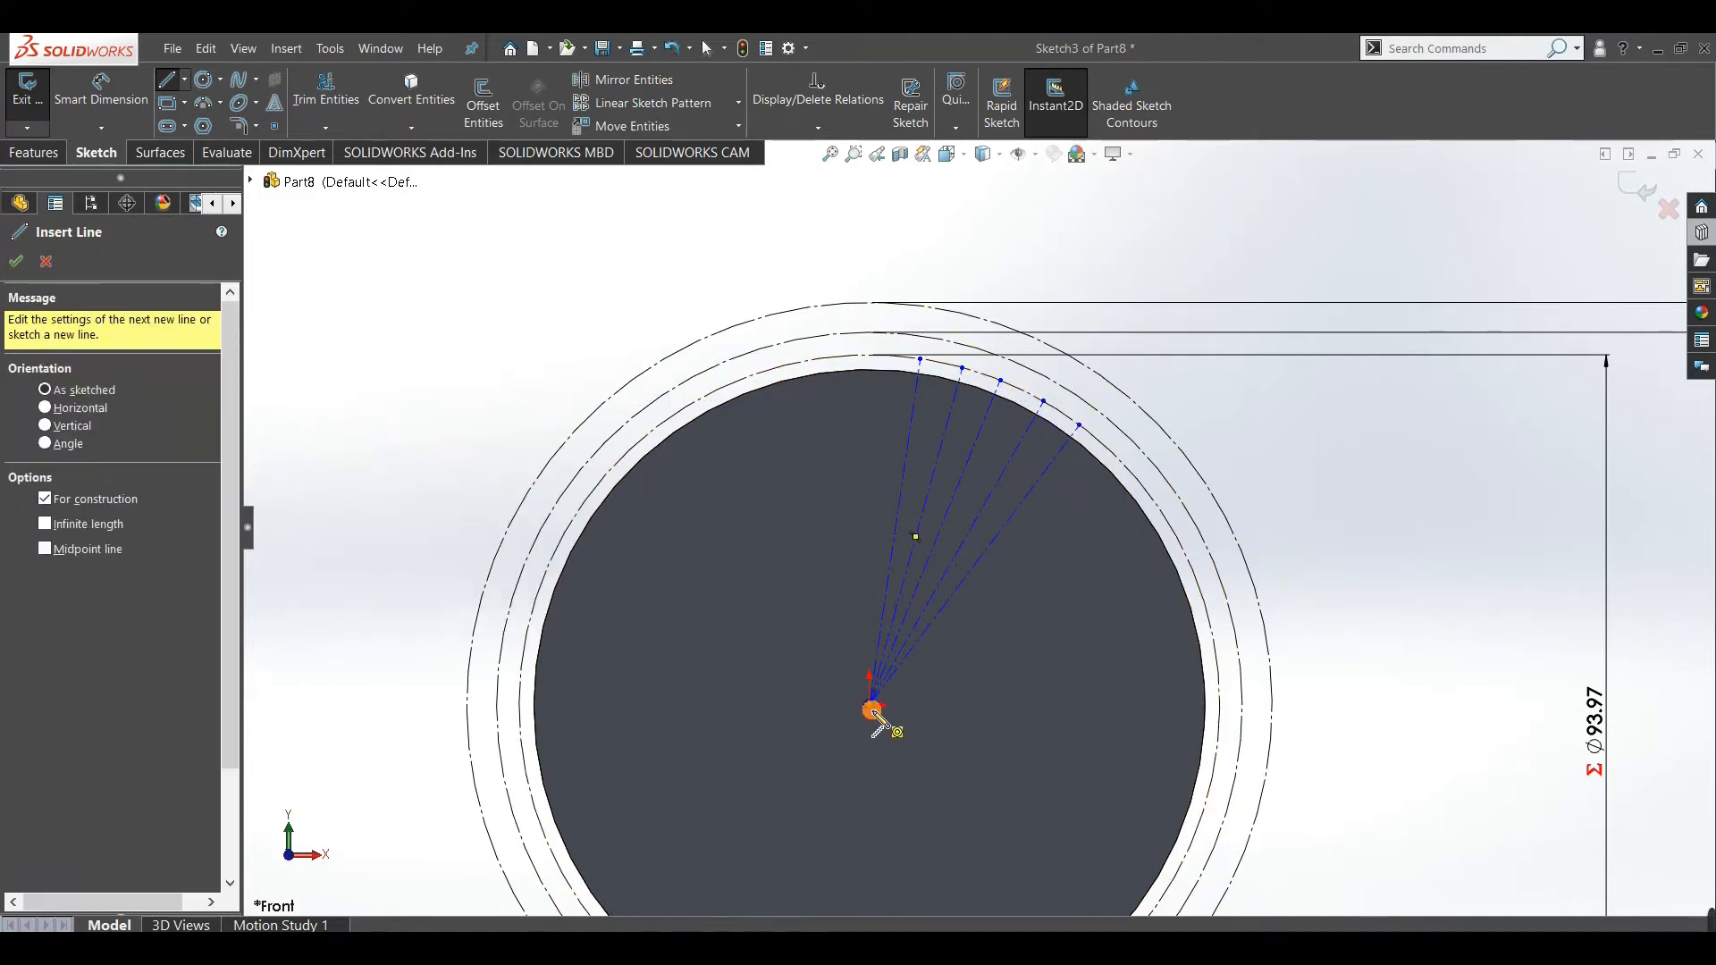
Add a sixth radial centerline from the origin to the innermost construction circle, between the vertical and the first radial line.
left_click(872, 710)
left_click(885, 357)
right_click(360, 347)
left_click(413, 383)
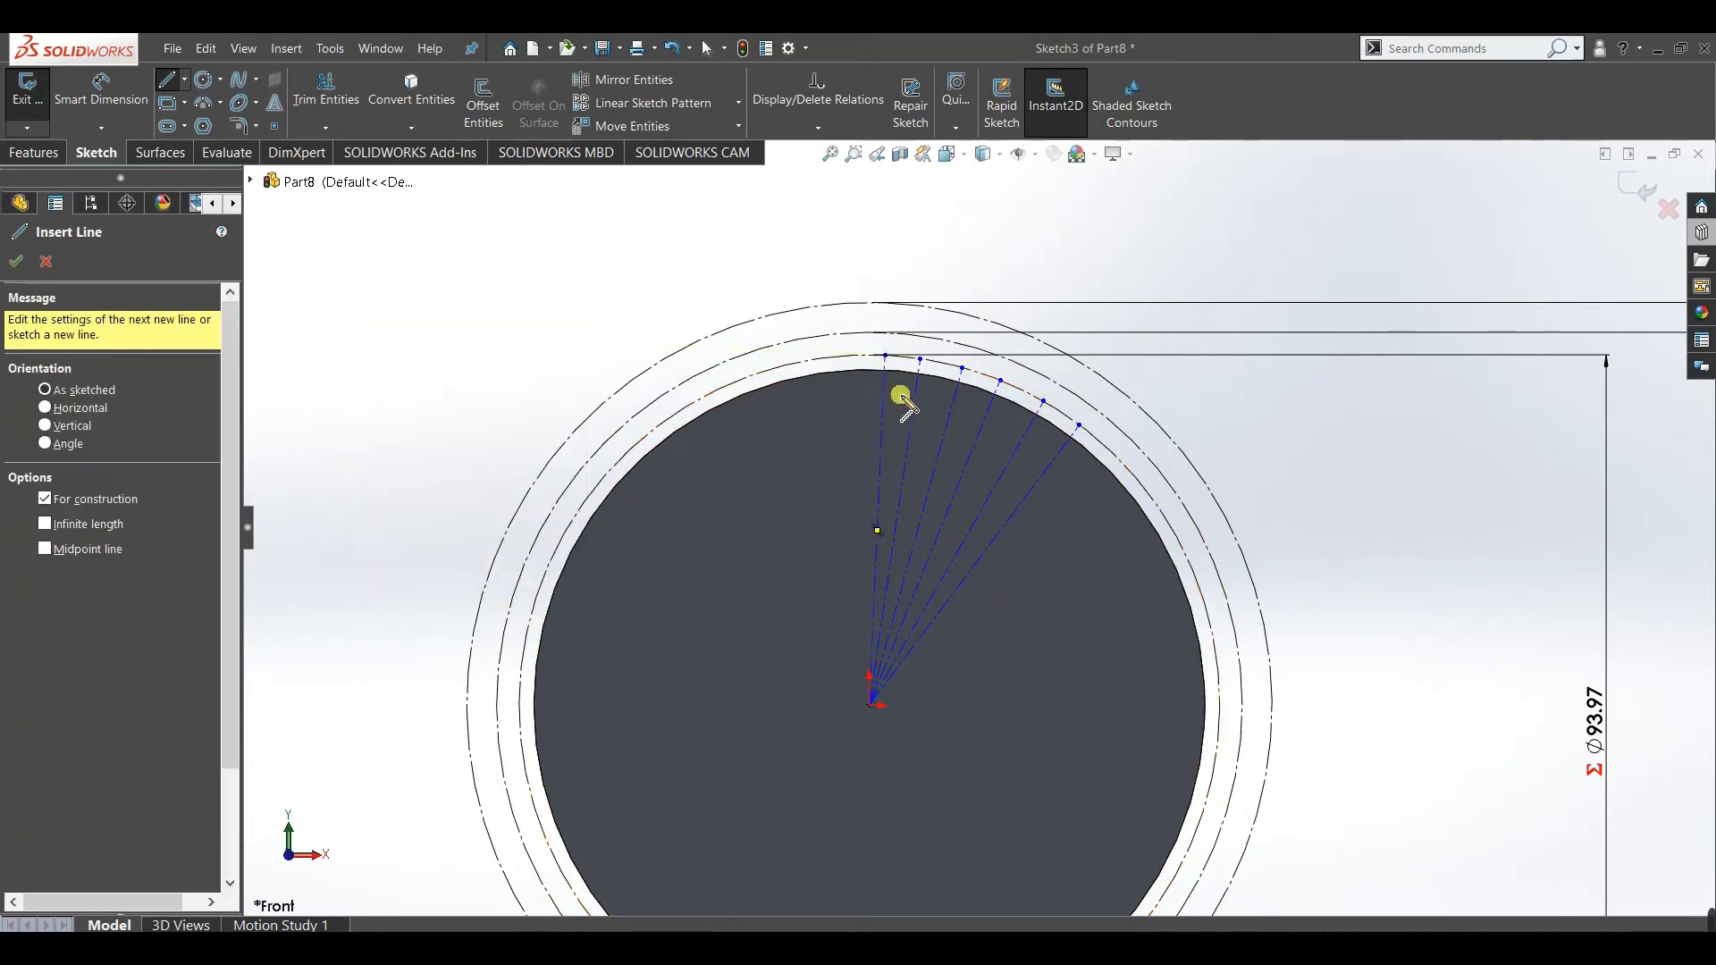
Chain five centerline chords through the outer endpoints of the six radial lines along the innermost construction circle.
scroll(1040, 408, "down", 3)
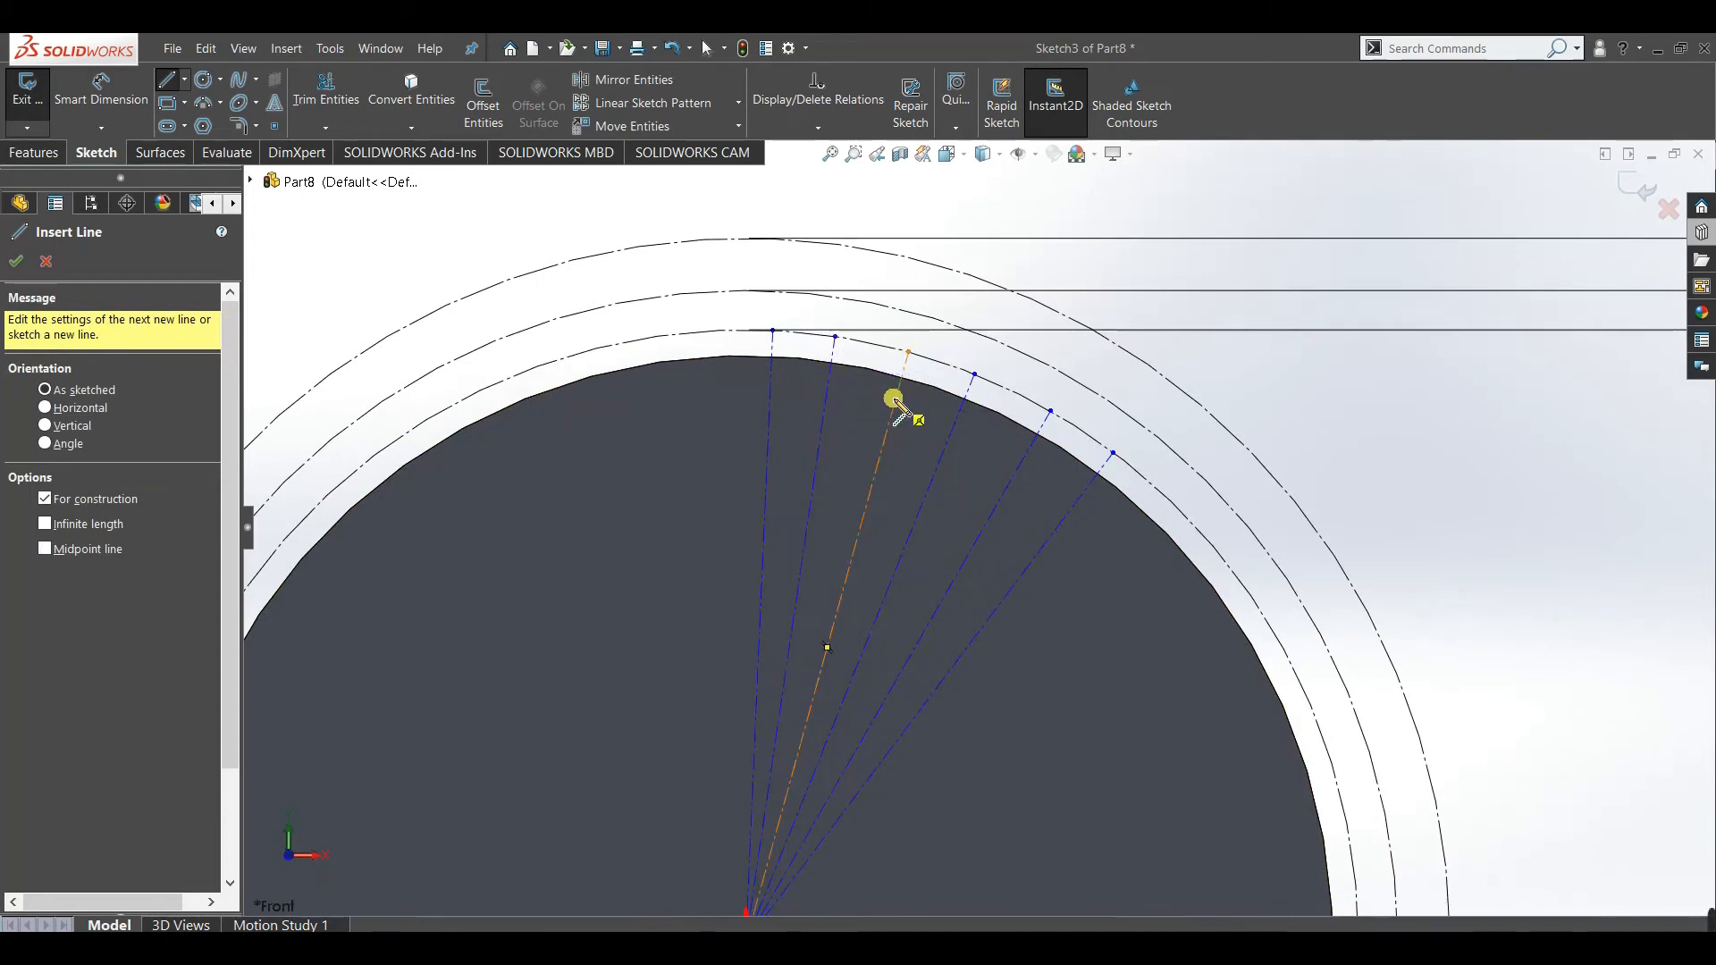
left_click(774, 330)
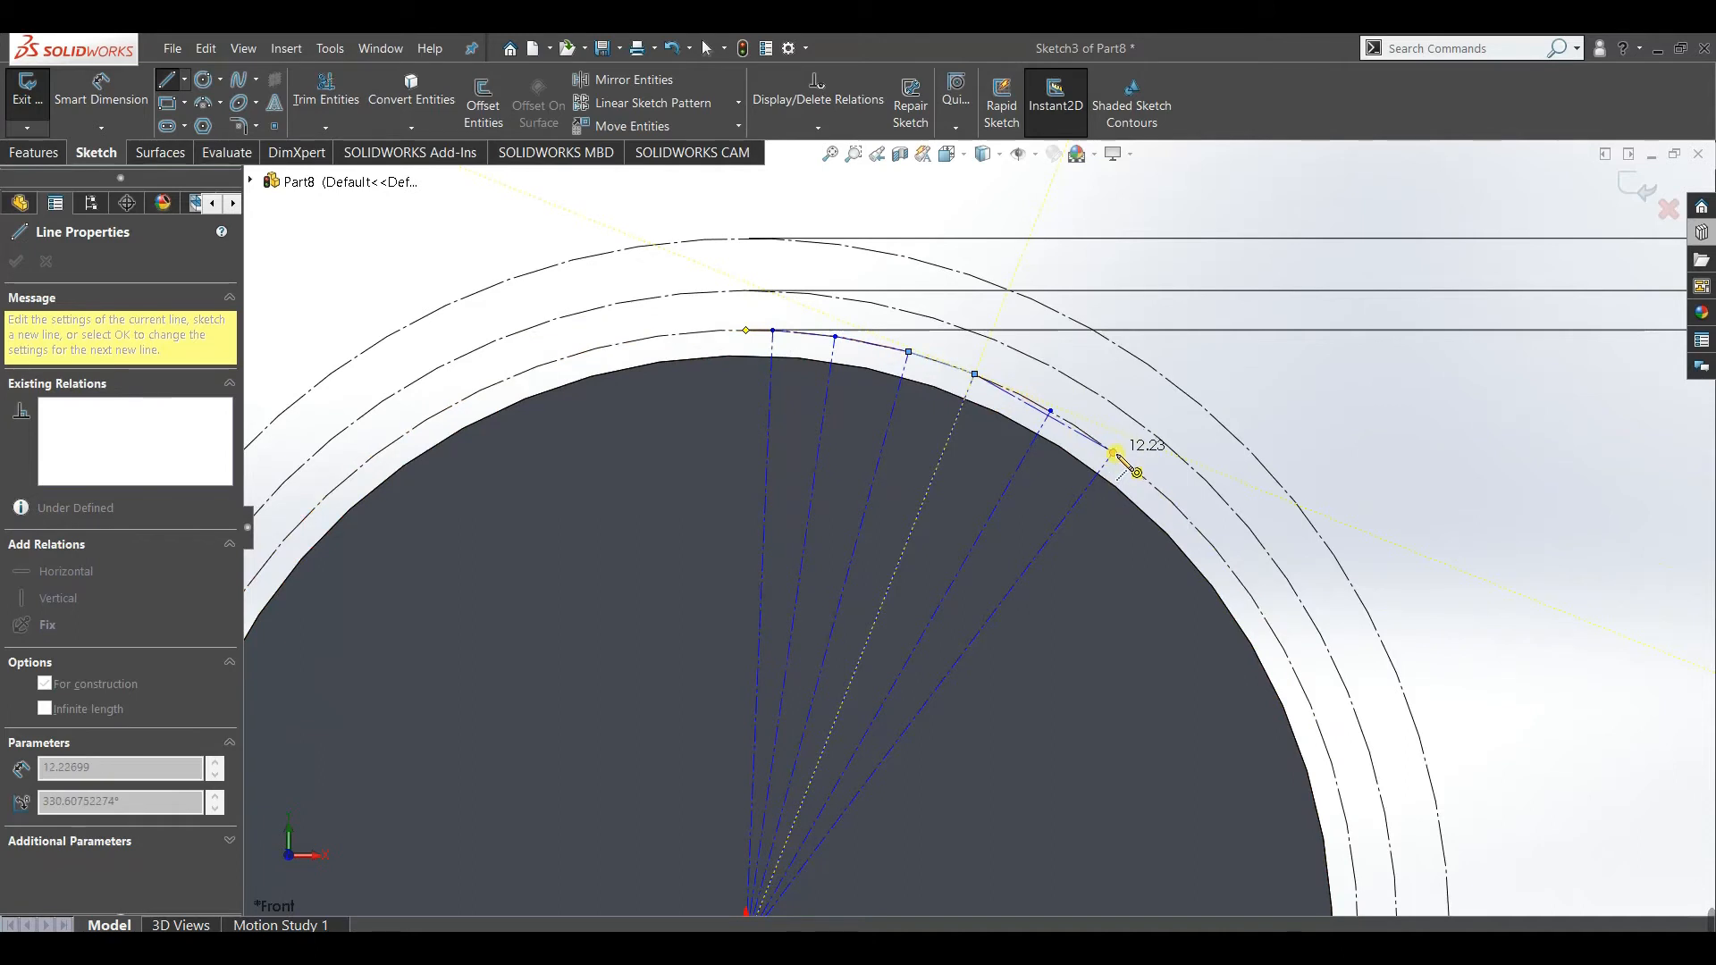
left_click(1050, 410)
left_click(1113, 453)
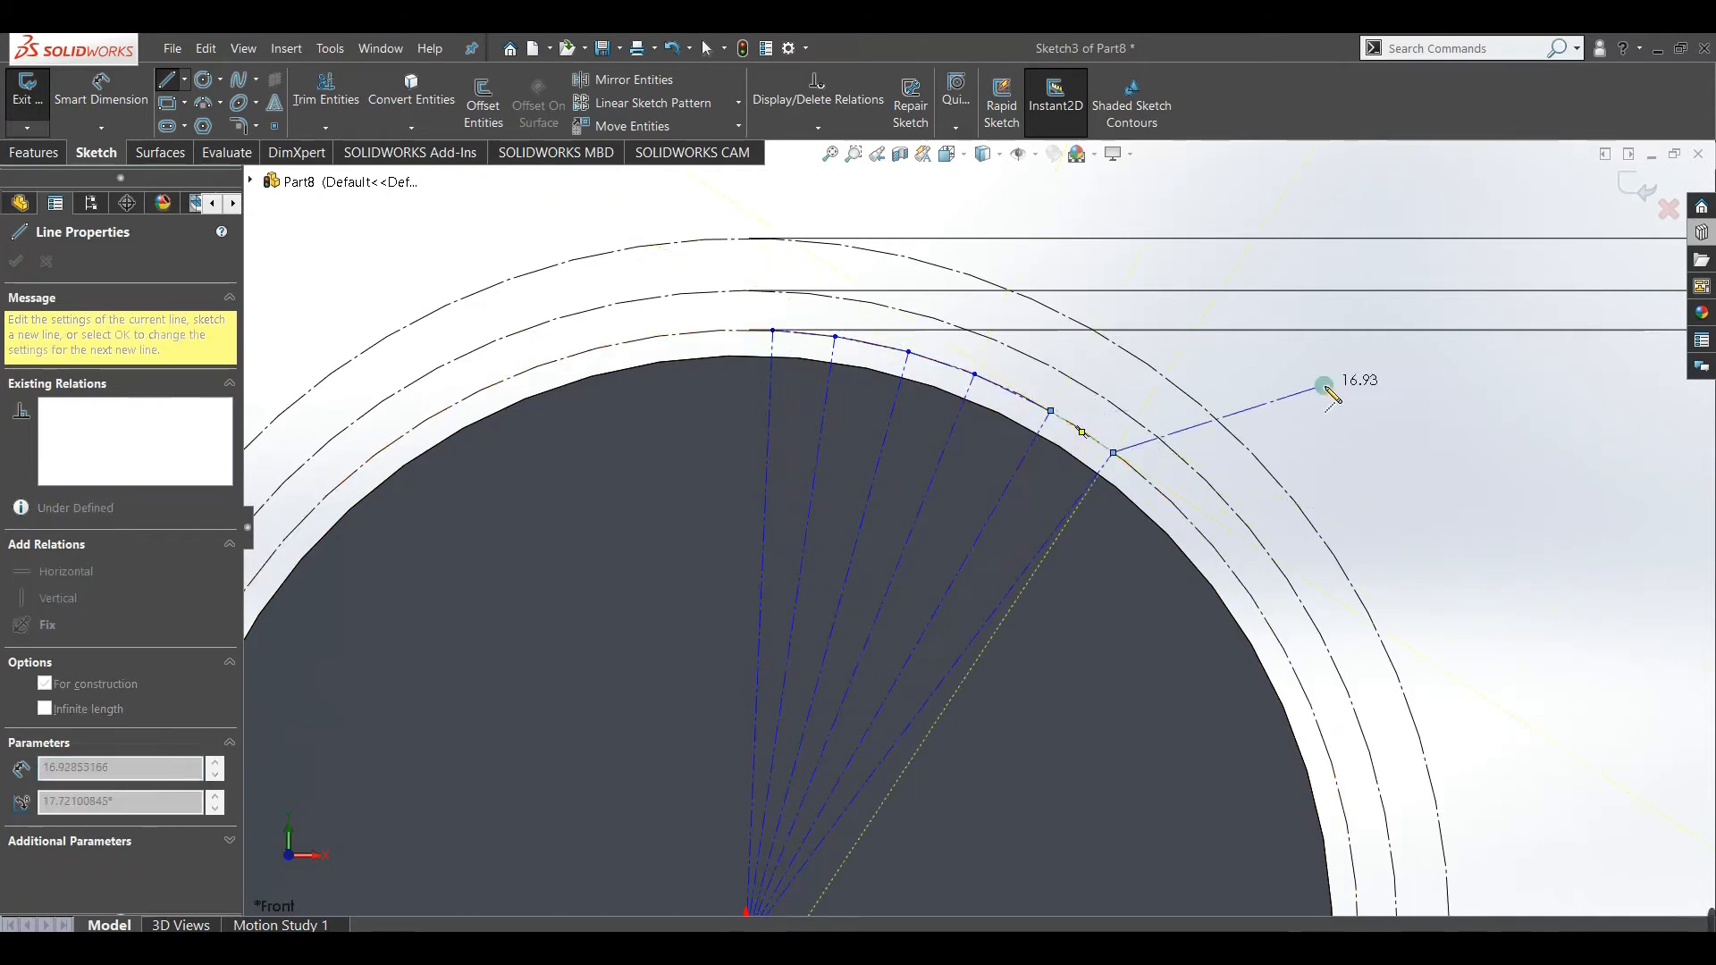
right_click(1356, 406)
Add an Equal relation to the five chords joining the ends of the radial lines.
scroll(877, 368, "down", 5)
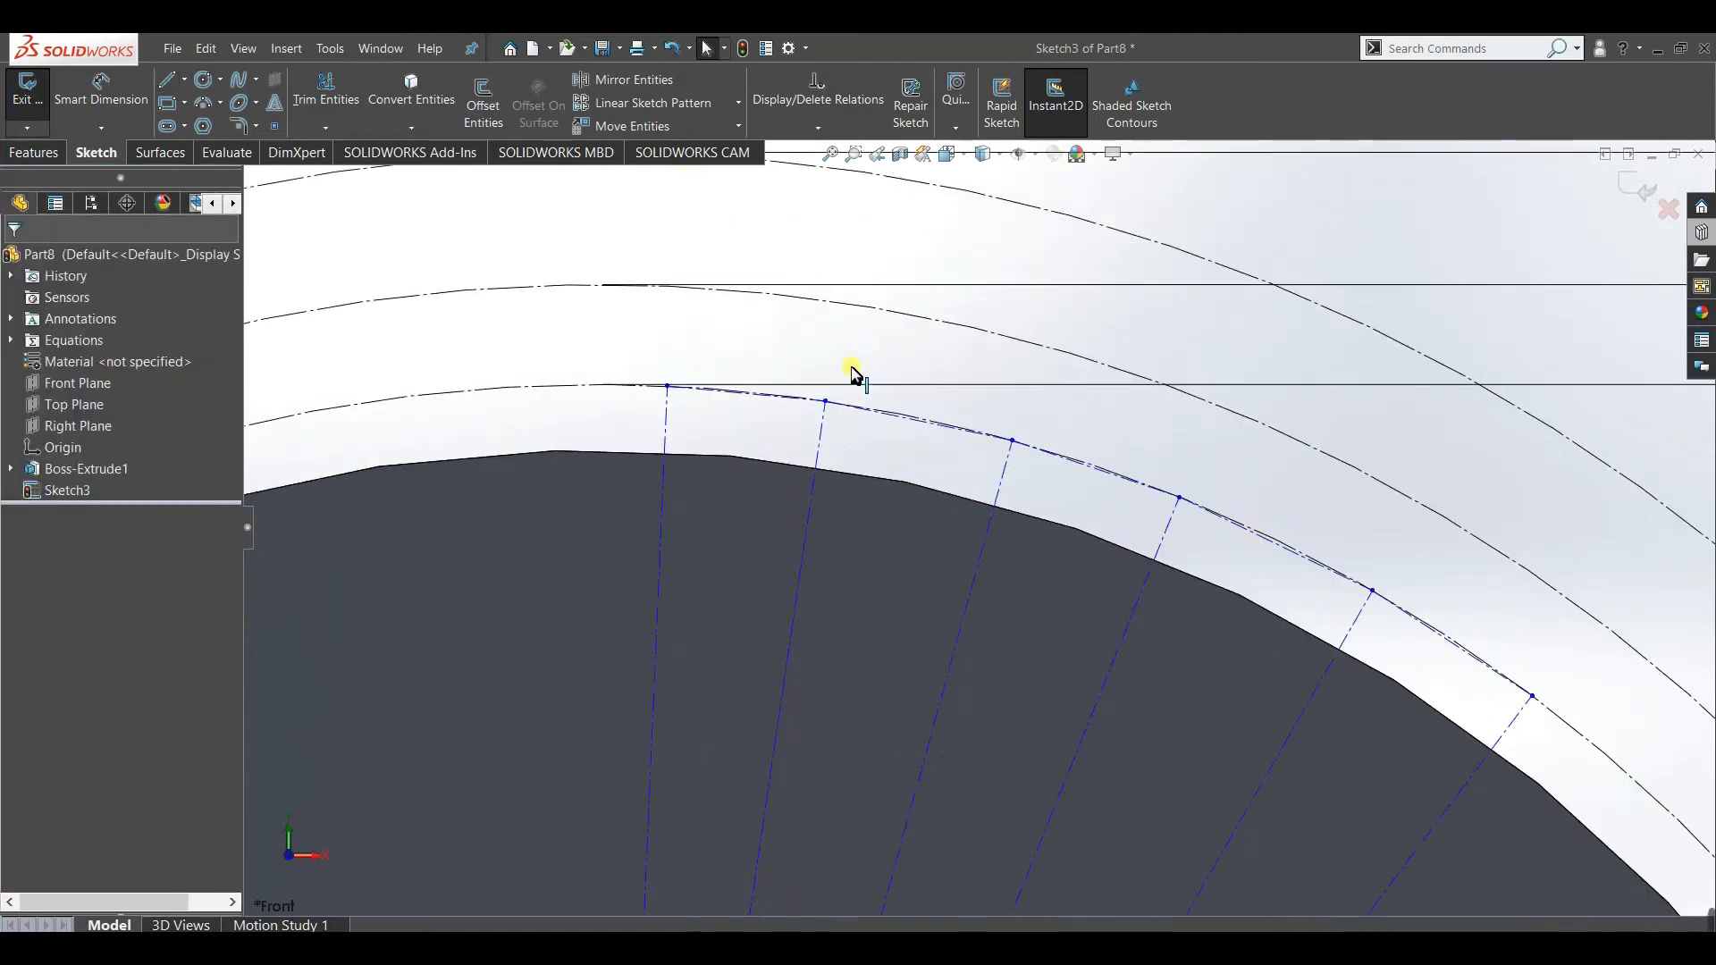
left_click(623, 494)
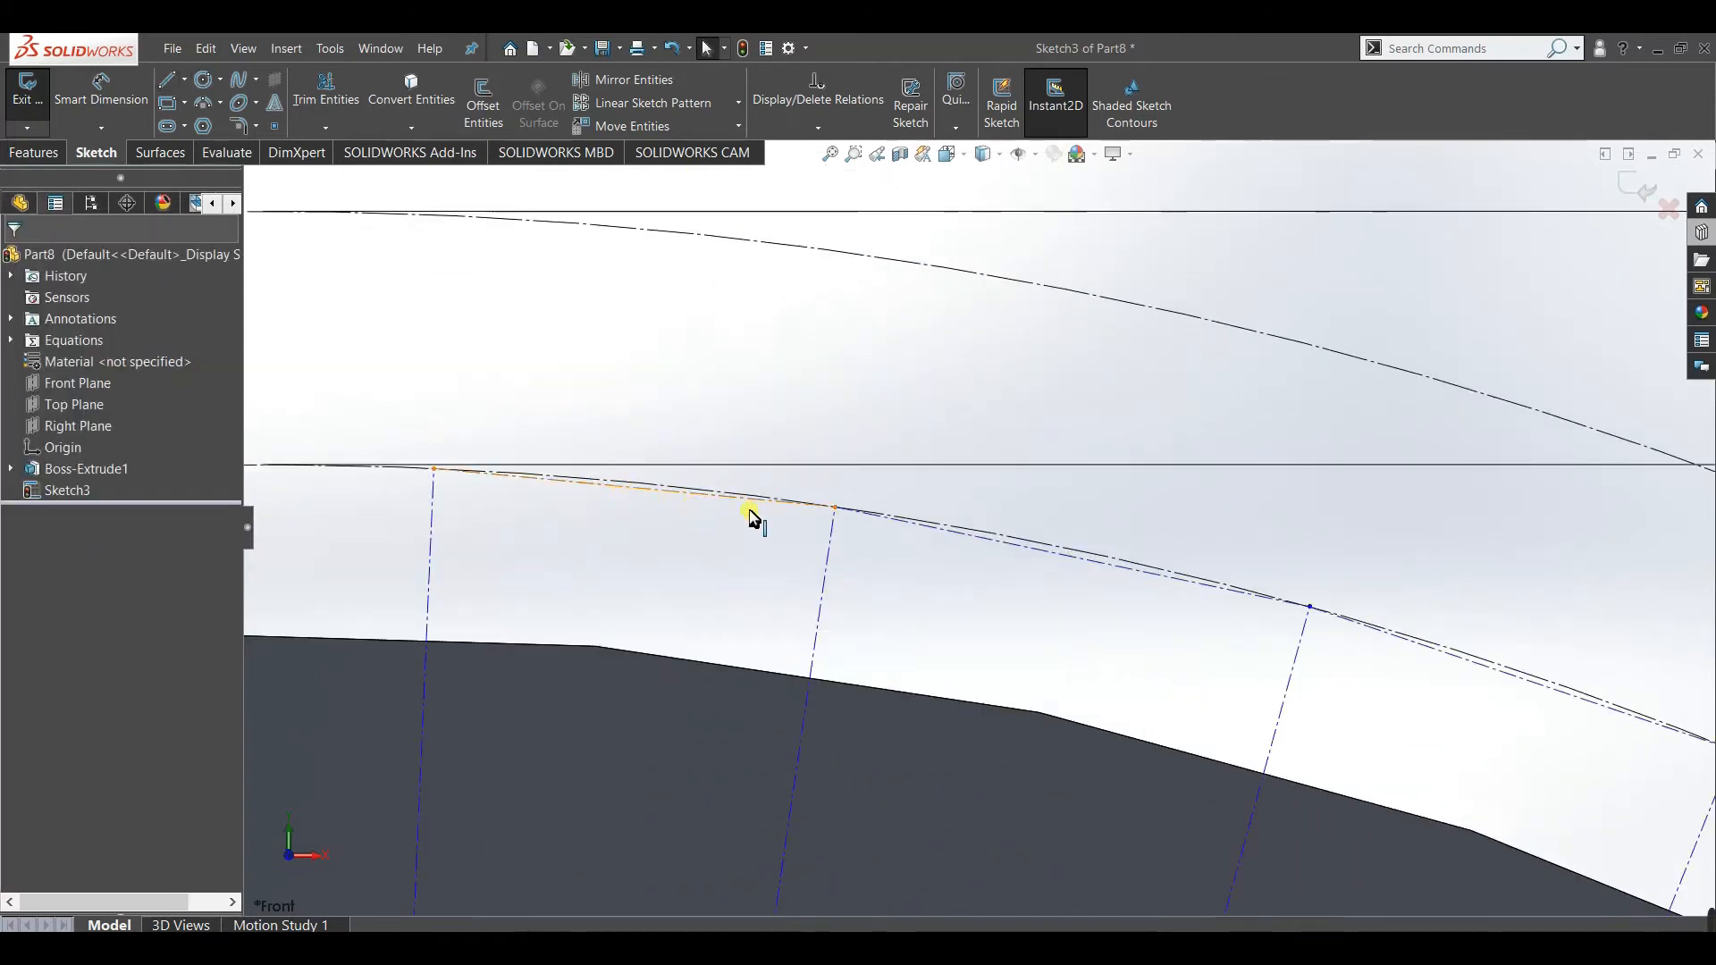
left_click(1060, 561, "ctrl")
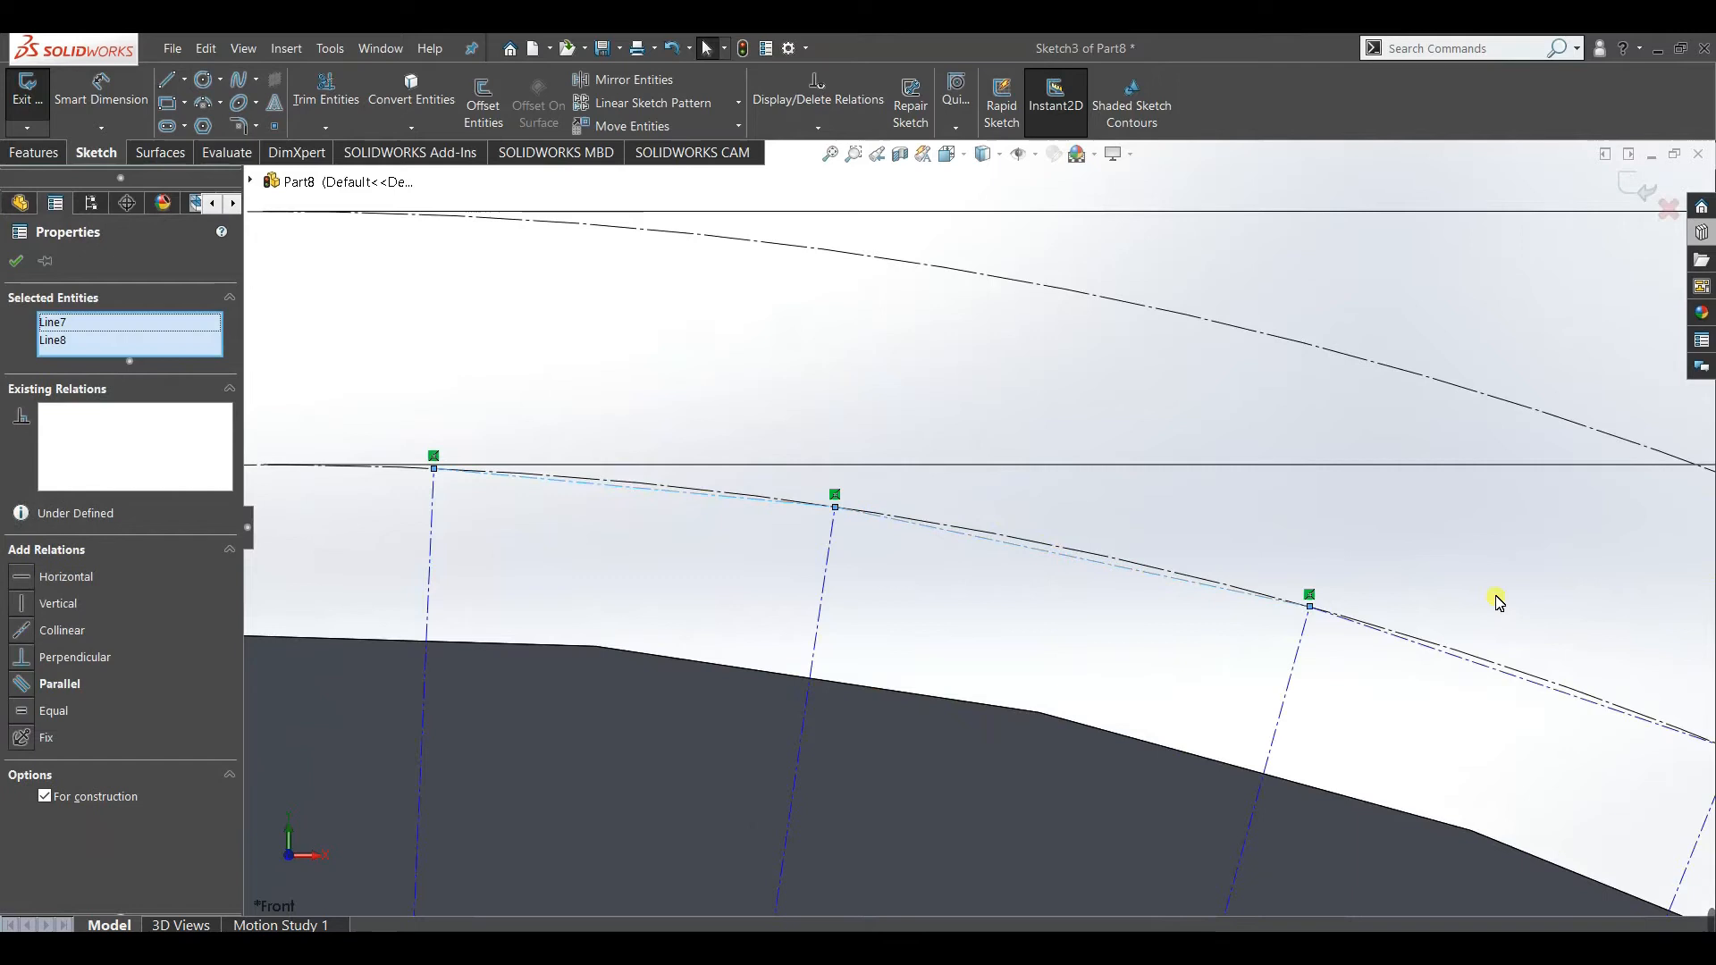
left_click(1472, 702, "ctrl")
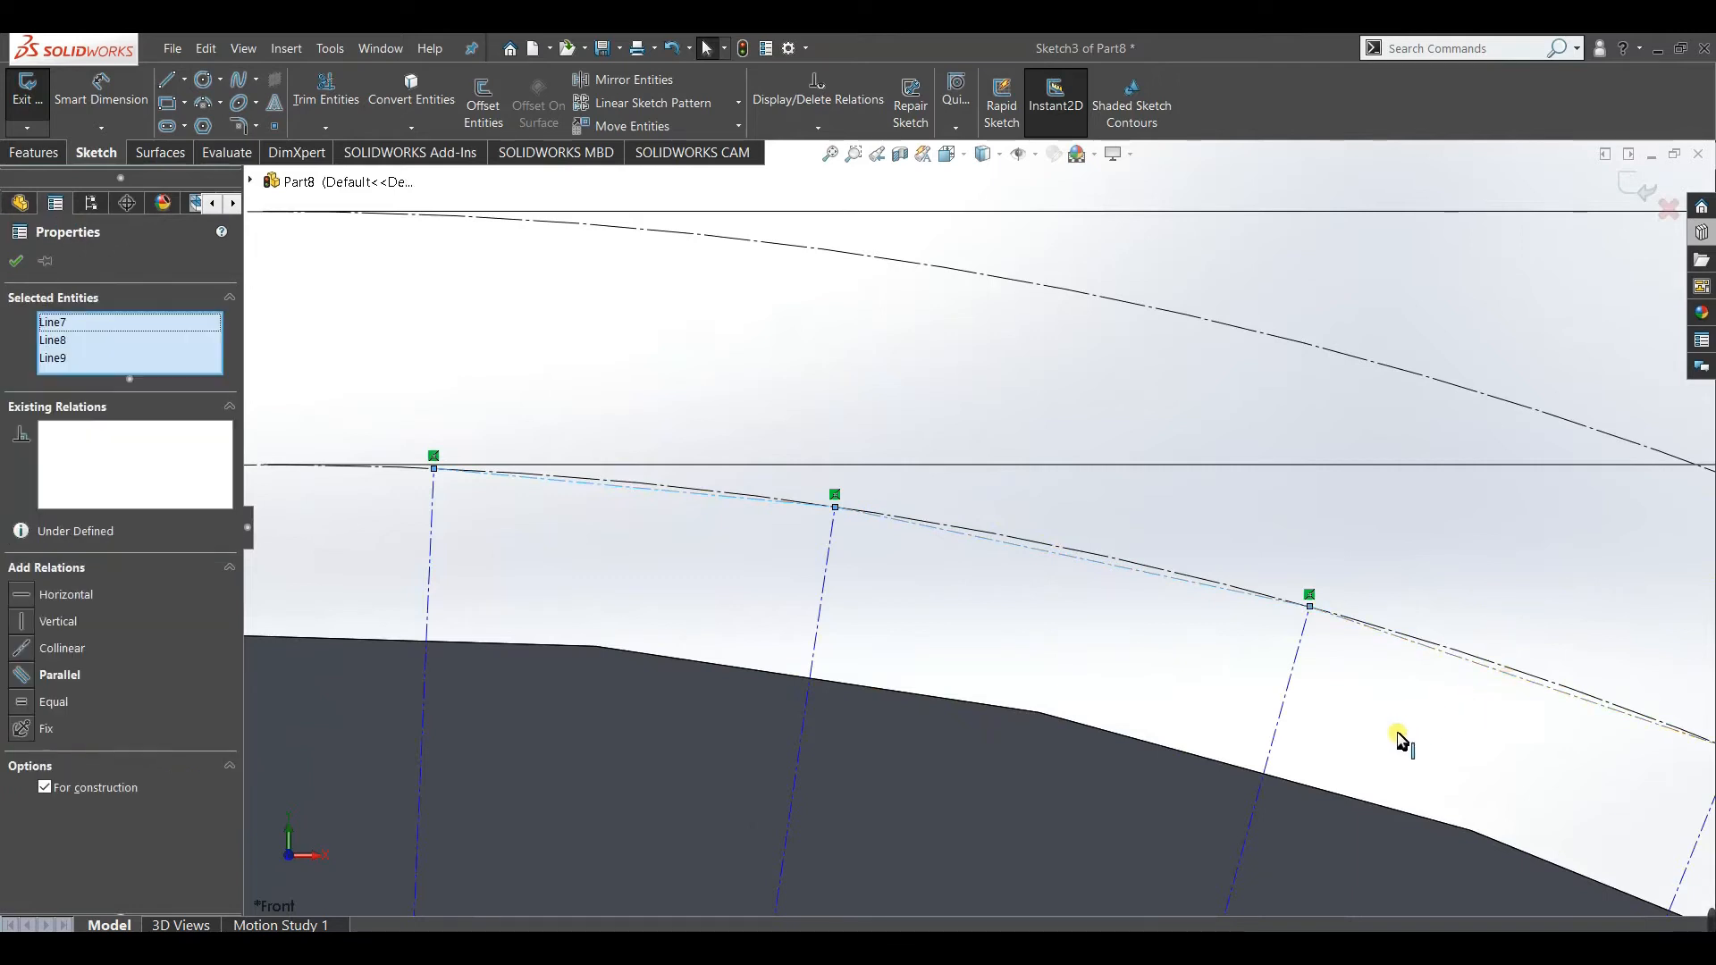
scroll(1398, 739, "up", 2)
left_click(1461, 702, "ctrl")
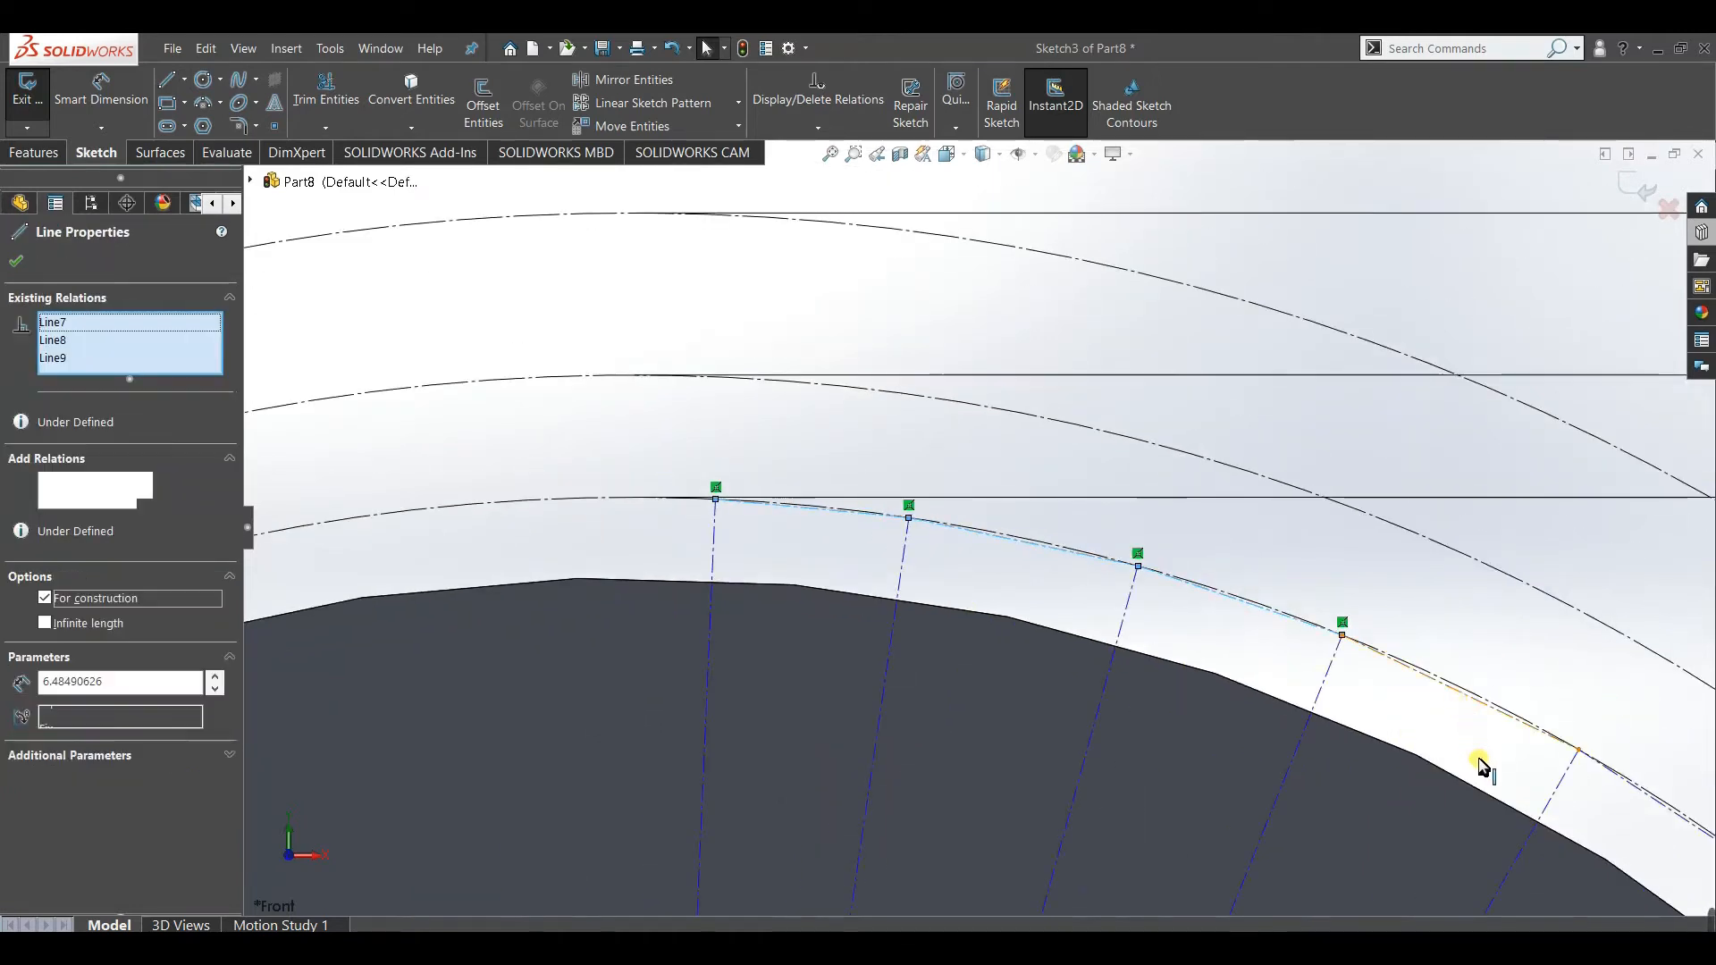
scroll(1474, 761, "up", 2)
left_click(1390, 706, "ctrl")
left_click(23, 746)
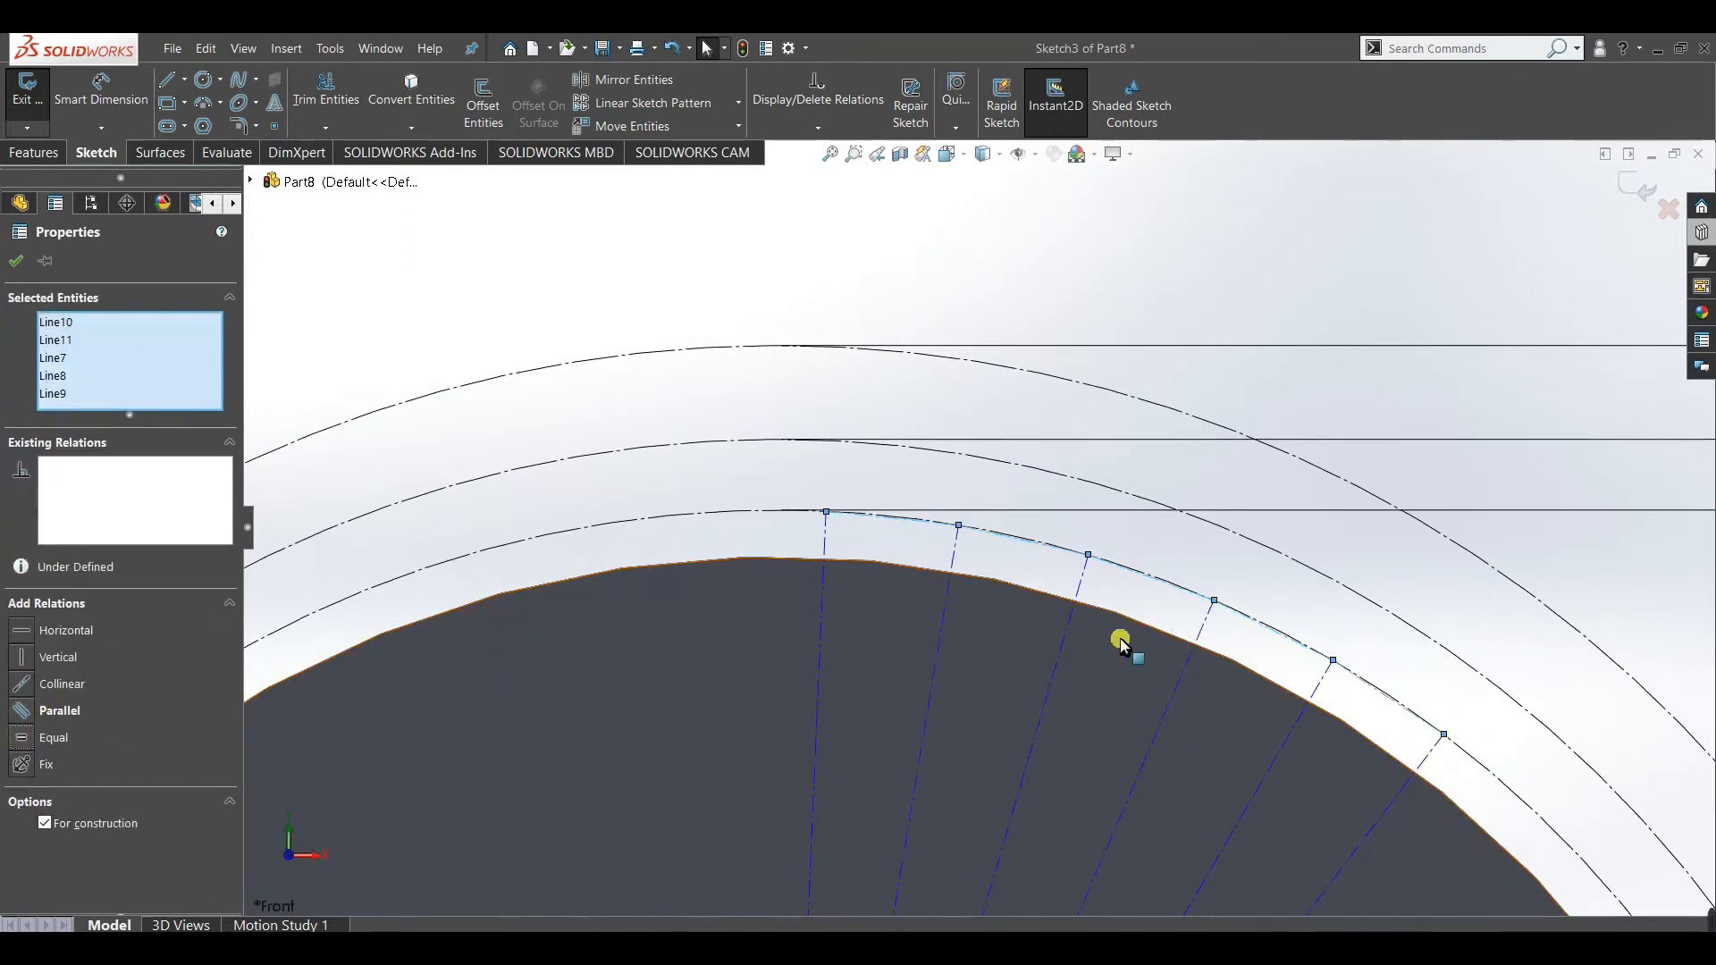
scroll(1381, 701, "up", 5)
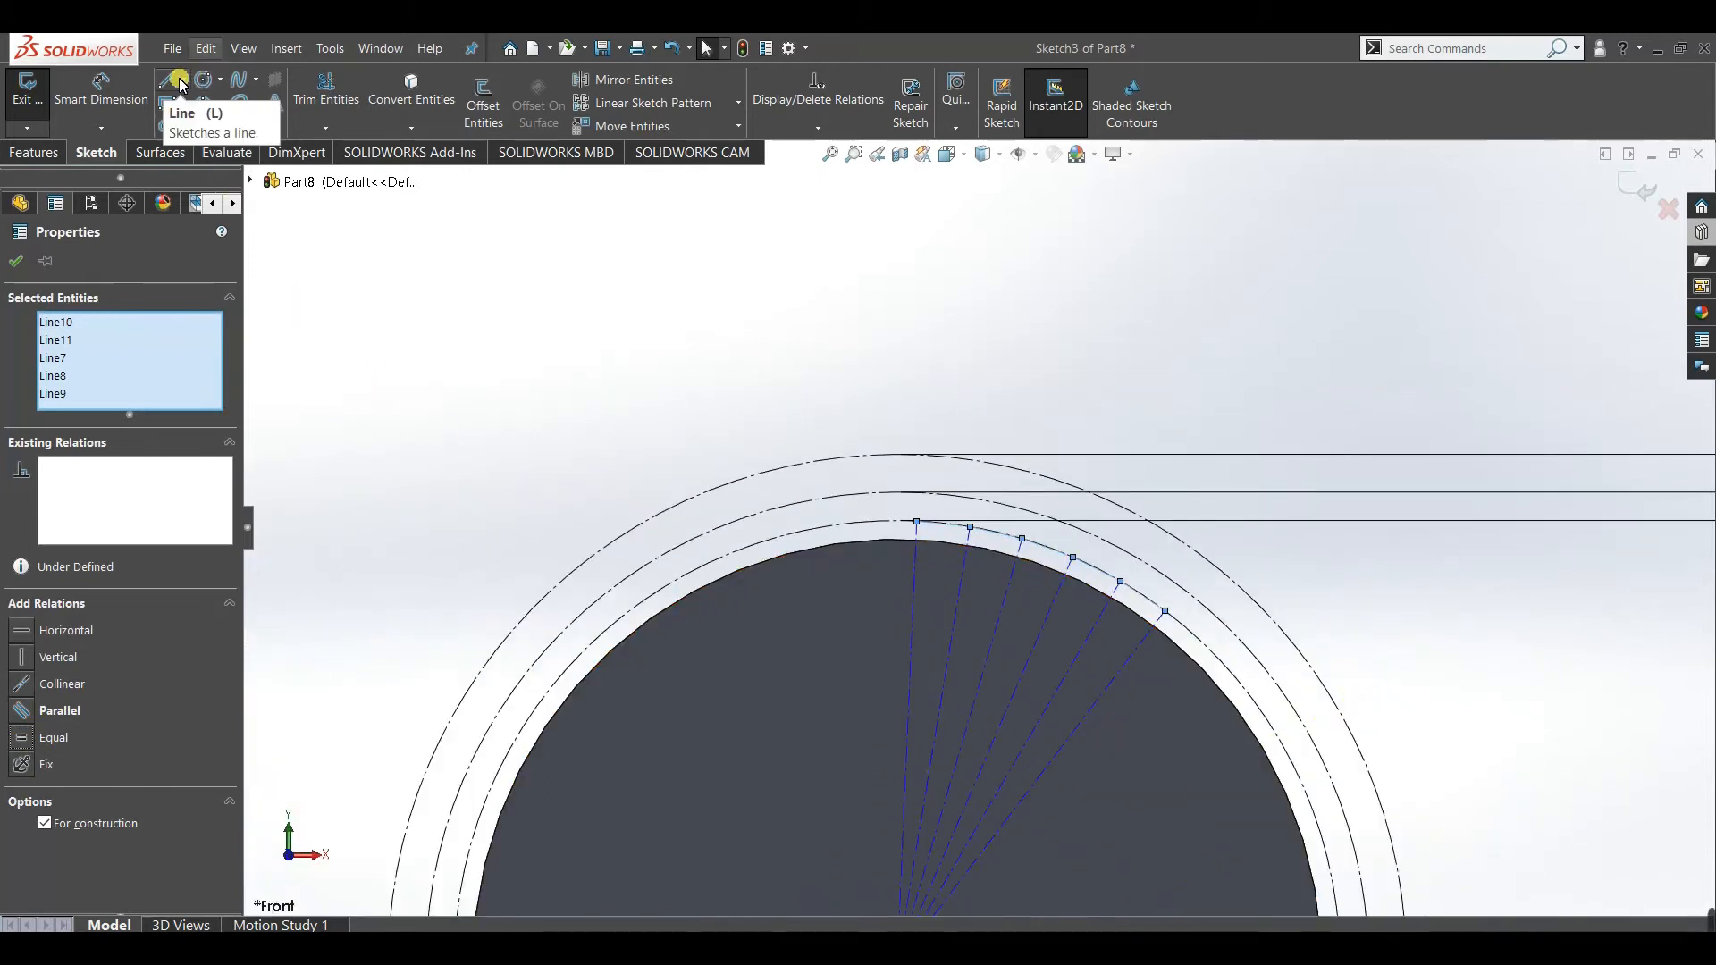
left_click(13, 264)
Draw a seventh radial centerline about 47 mm long from the origin to the innermost construction circle at 45°.
left_click(190, 83)
left_click(214, 130)
key("f")
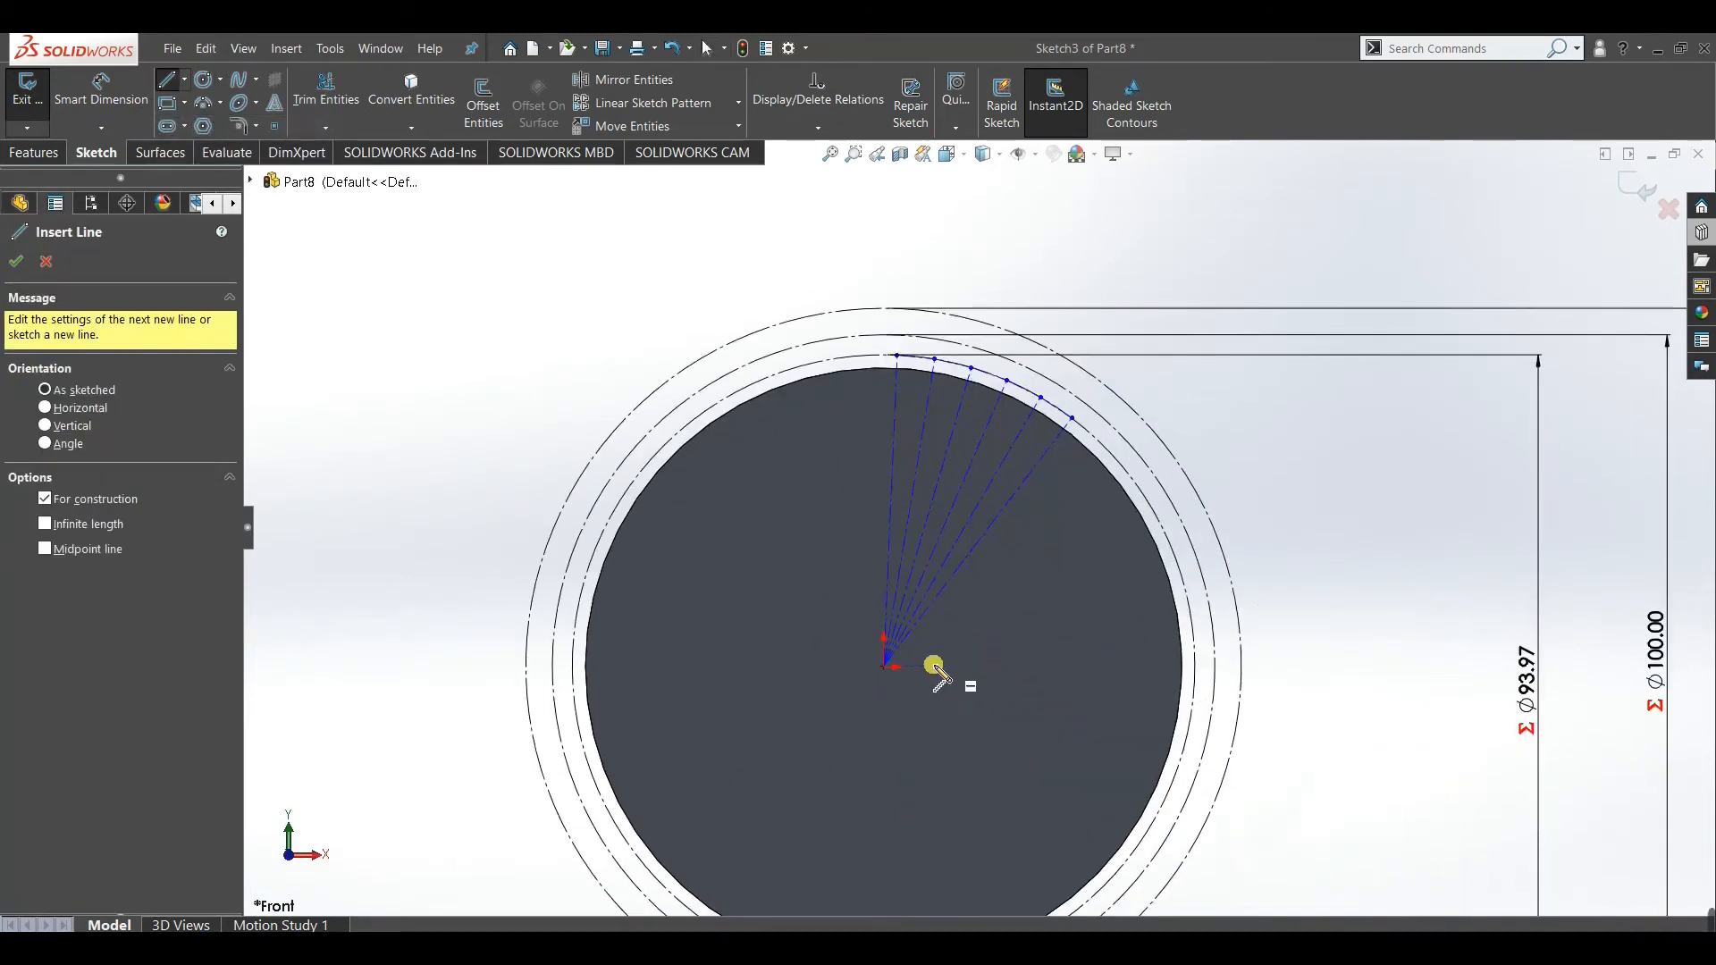
left_click(889, 664)
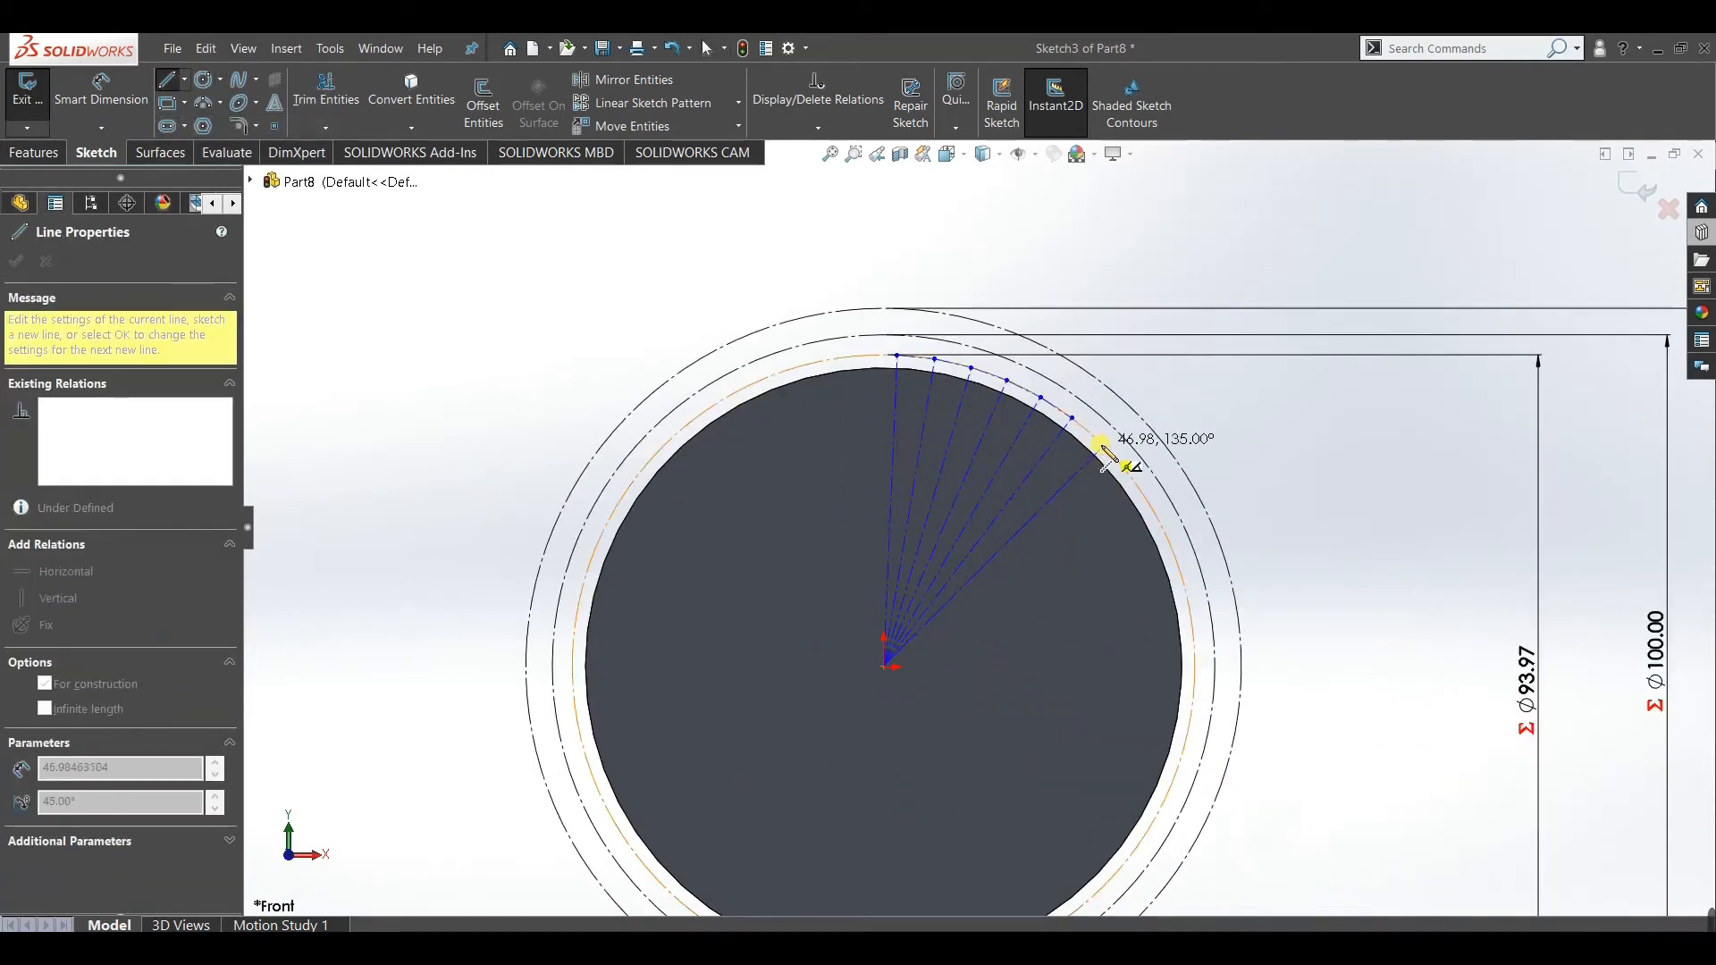
left_click(1105, 456)
right_click(1340, 371)
left_click(1376, 426)
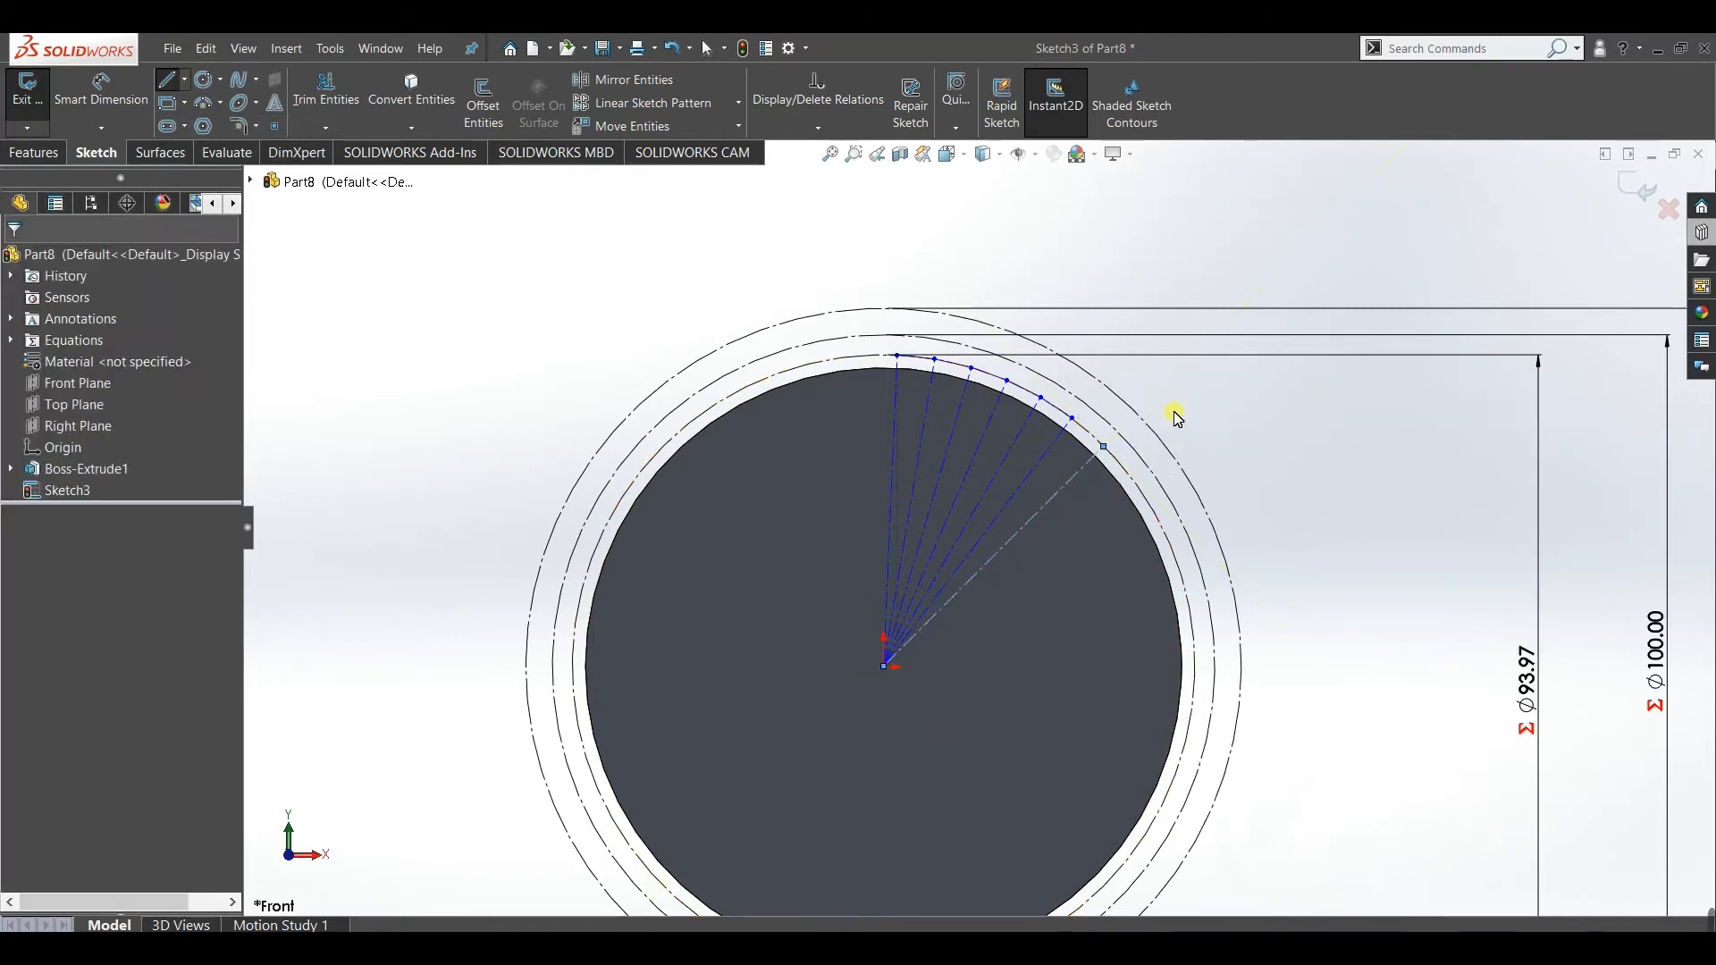
Connect the outer ends of the sixth and seventh radial lines with a centerline chord about 6.4 mm long.
scroll(1161, 420, "down", 3)
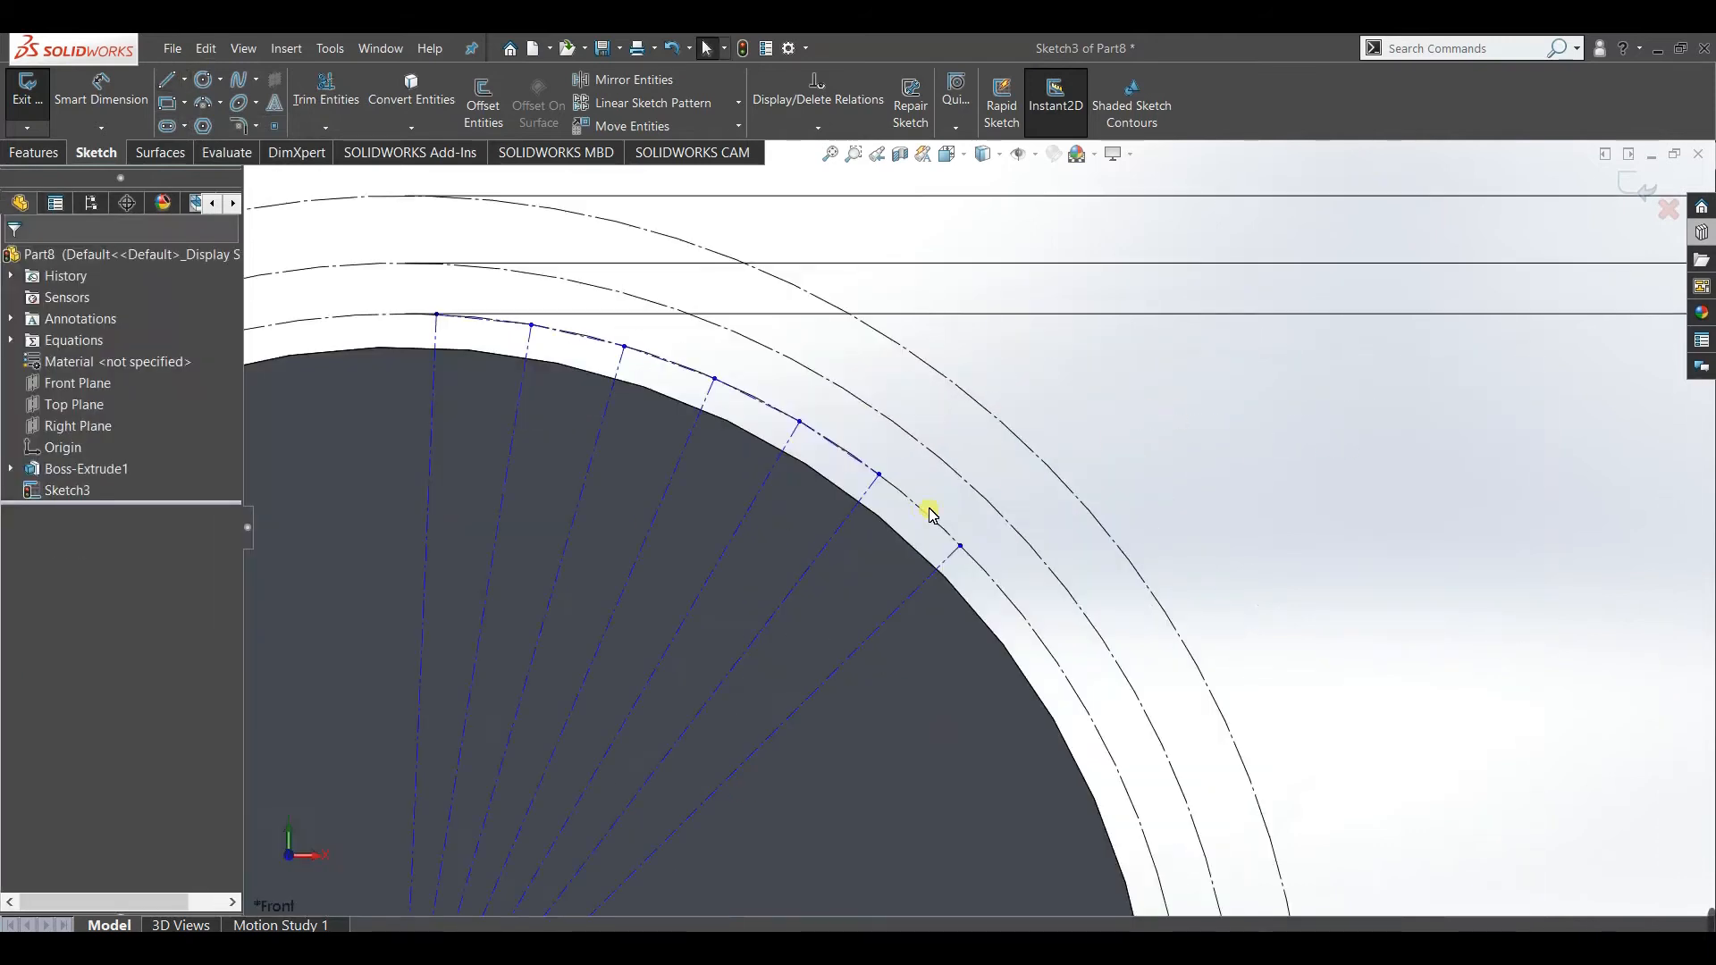
left_click(182, 82)
left_click(192, 123)
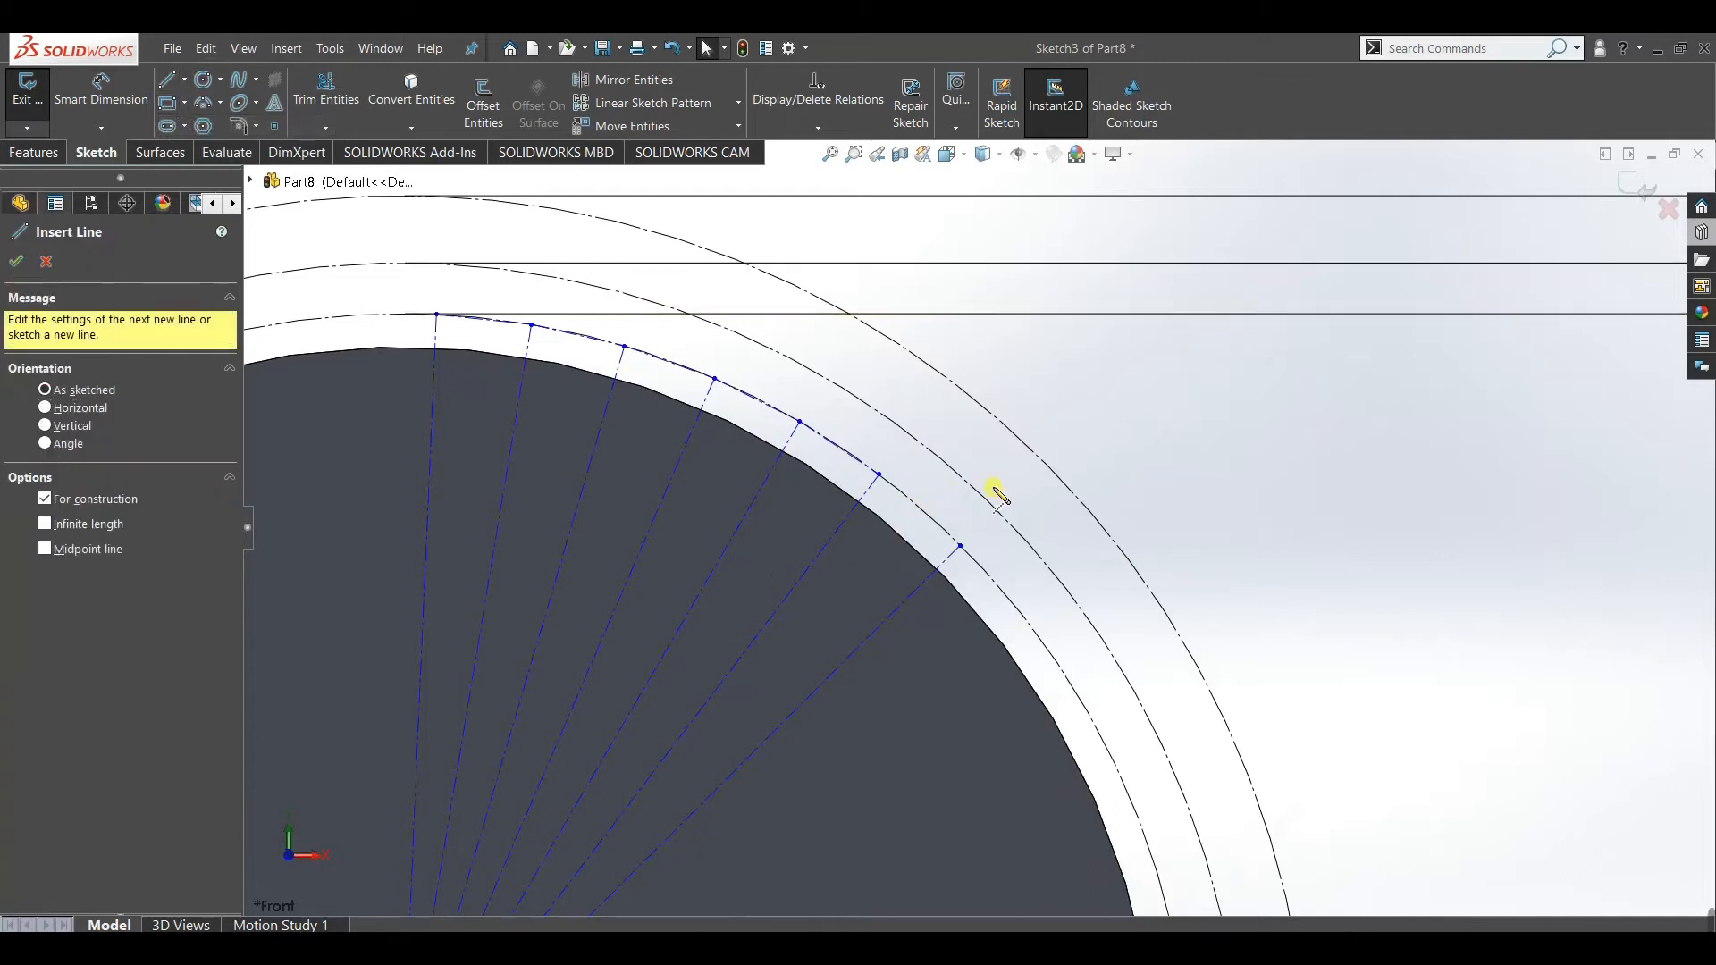
left_click(880, 476)
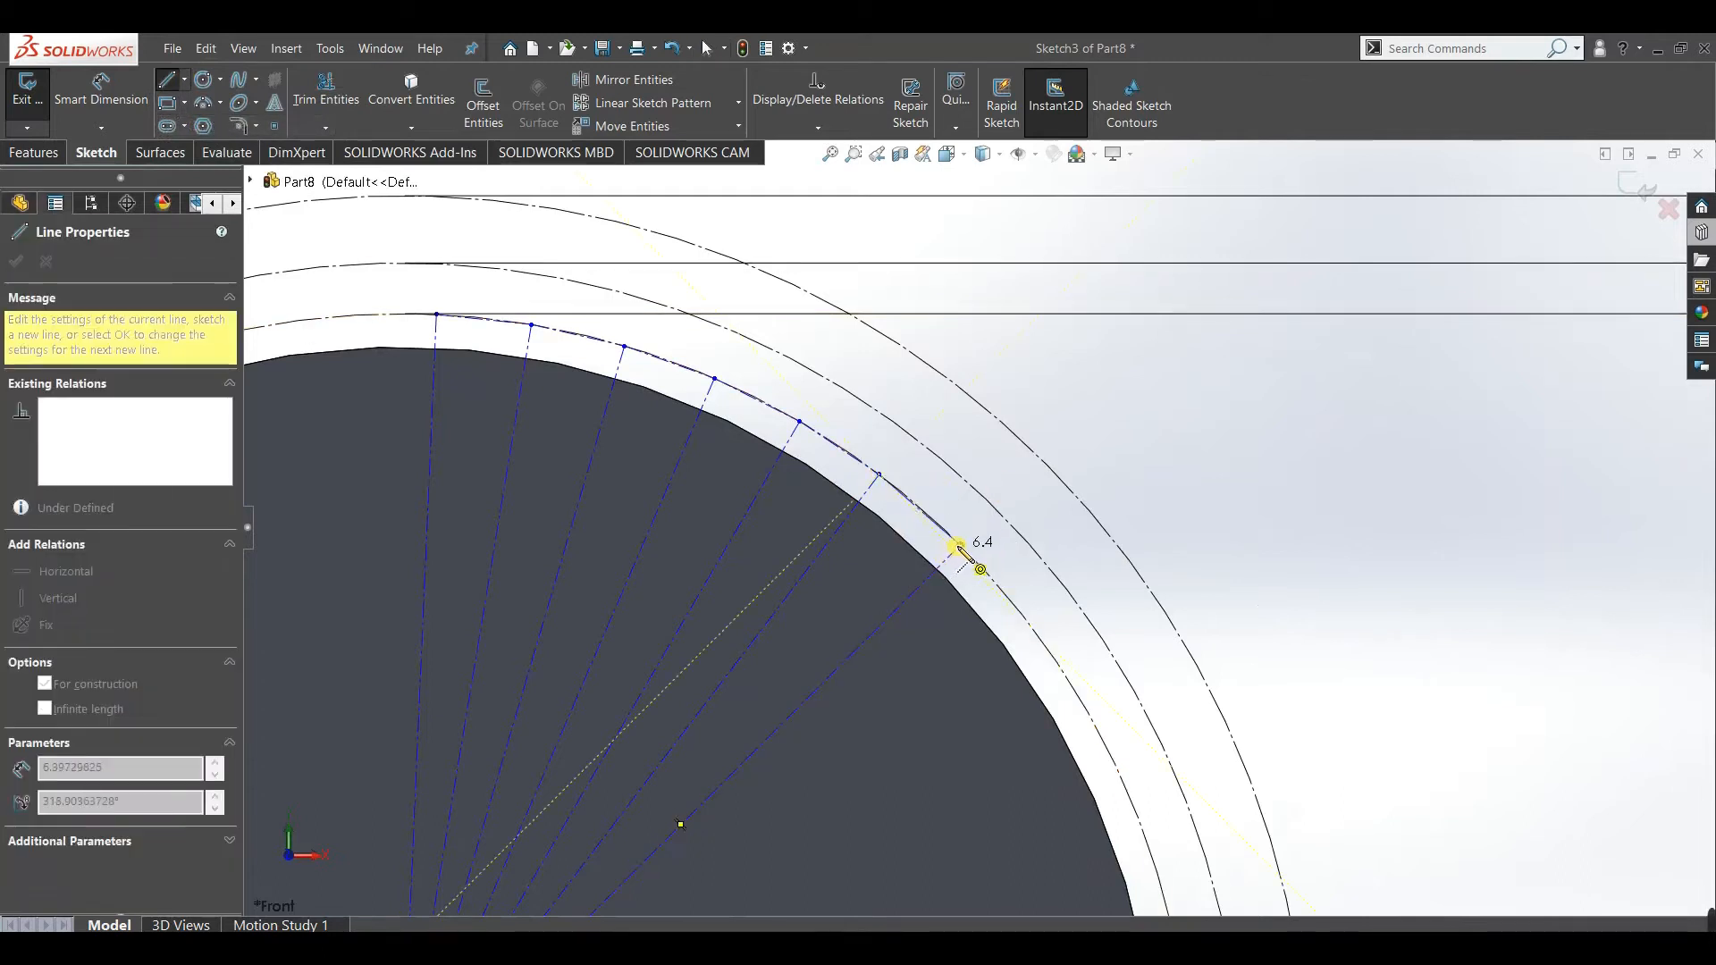
right_click(1180, 453)
left_click(1193, 455)
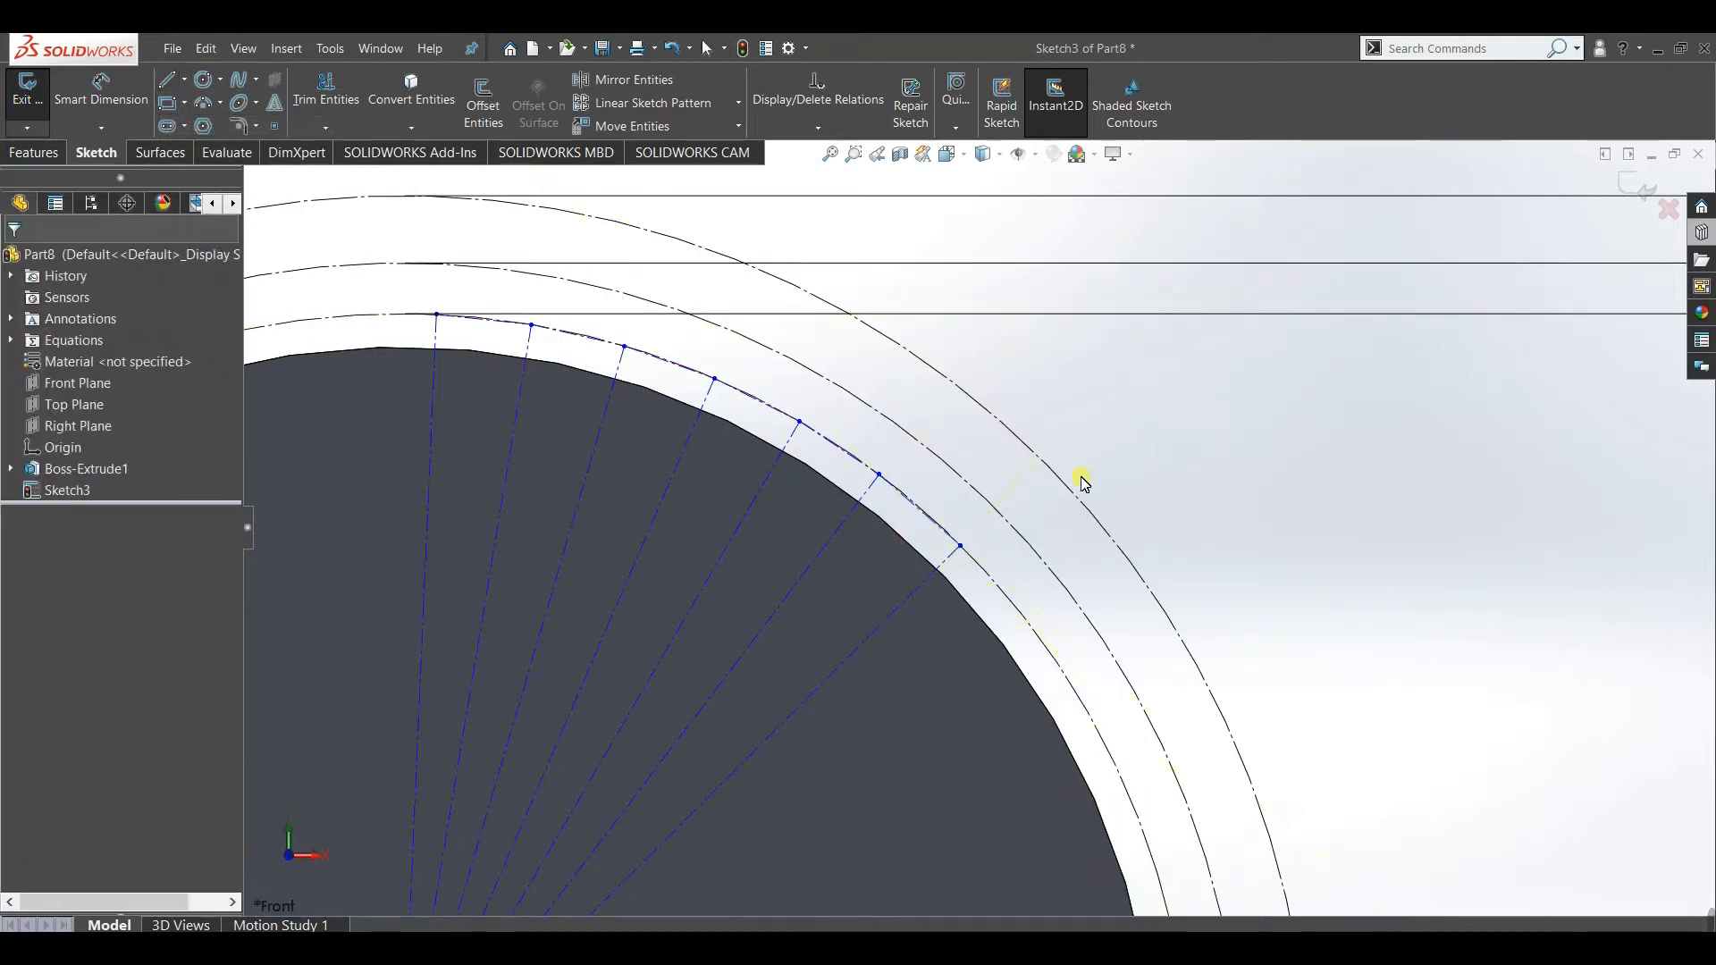
Add an Equal relation between the last two chords at the clockwise end of the fan.
scroll(894, 483, "down", 3)
scroll(765, 477, "down", 1)
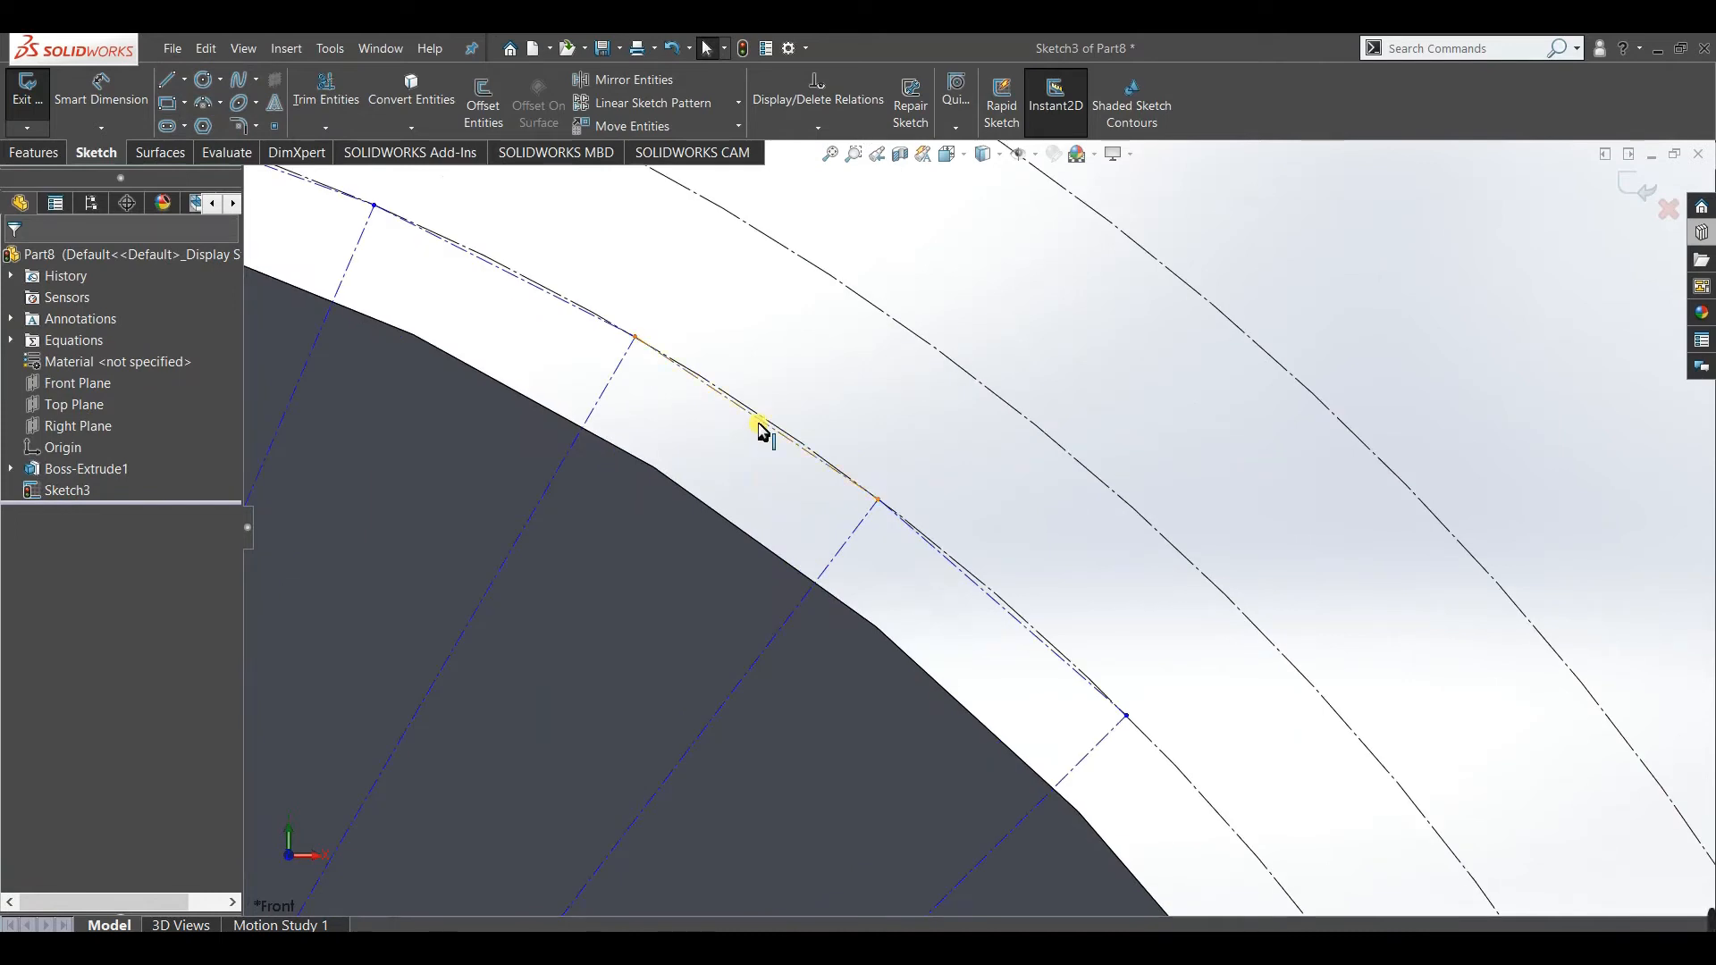
left_click(762, 432)
left_click(984, 597, "ctrl")
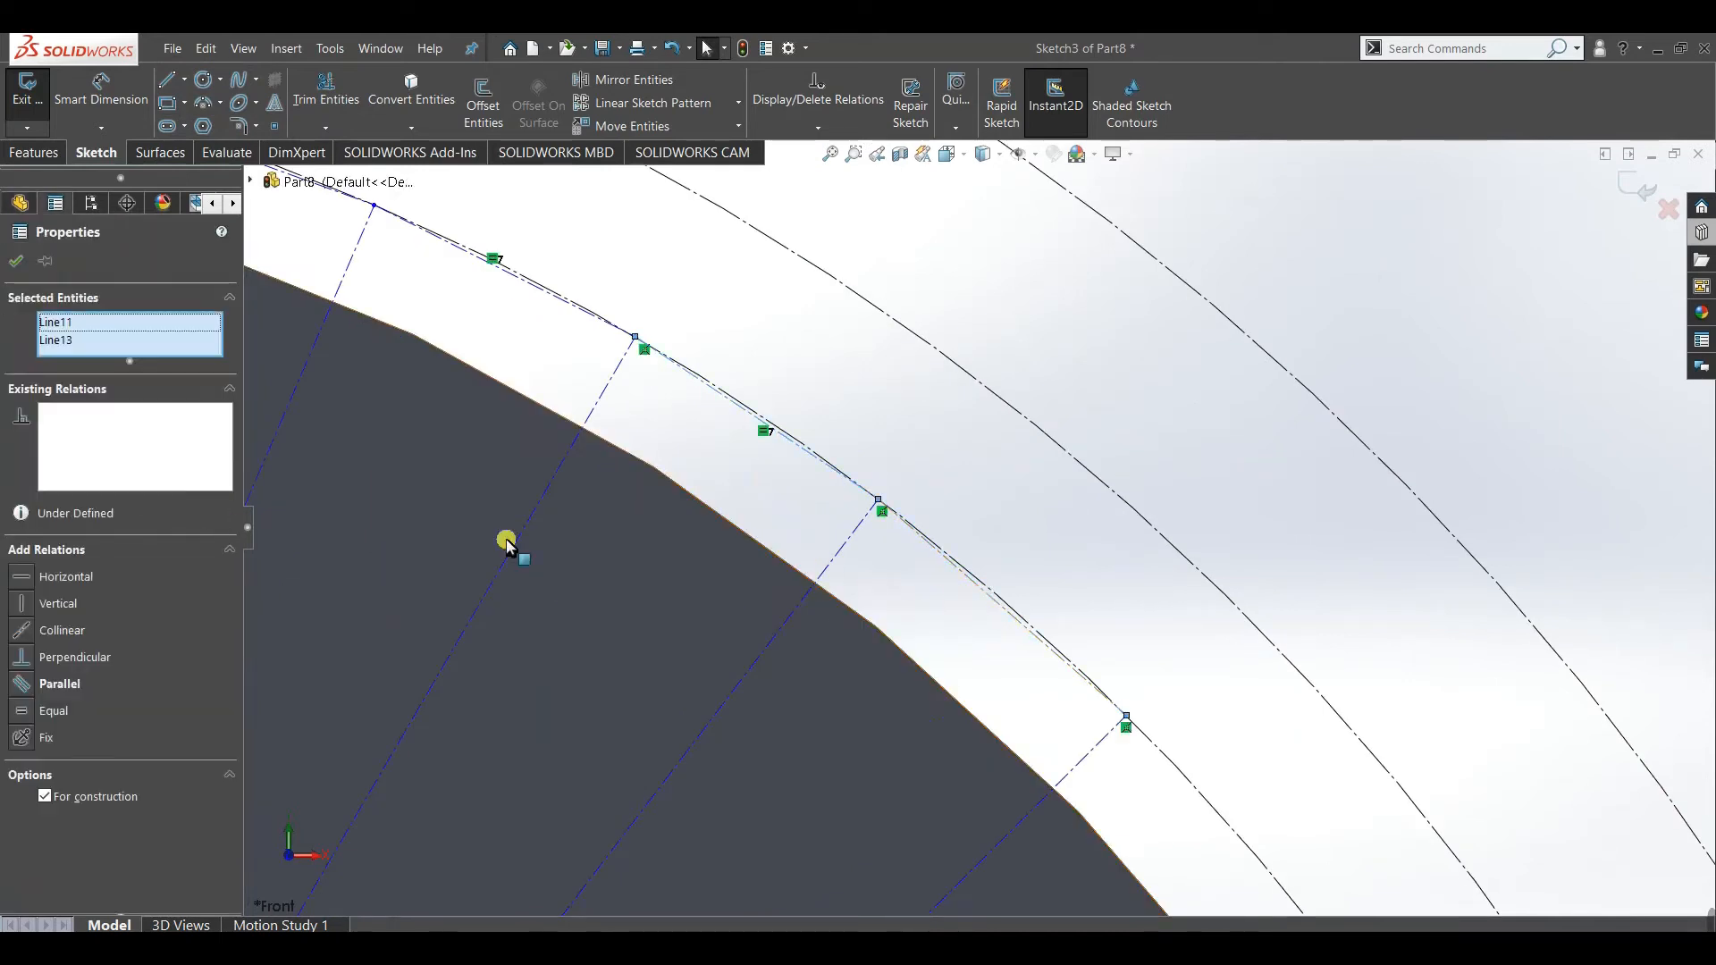
left_click(22, 711)
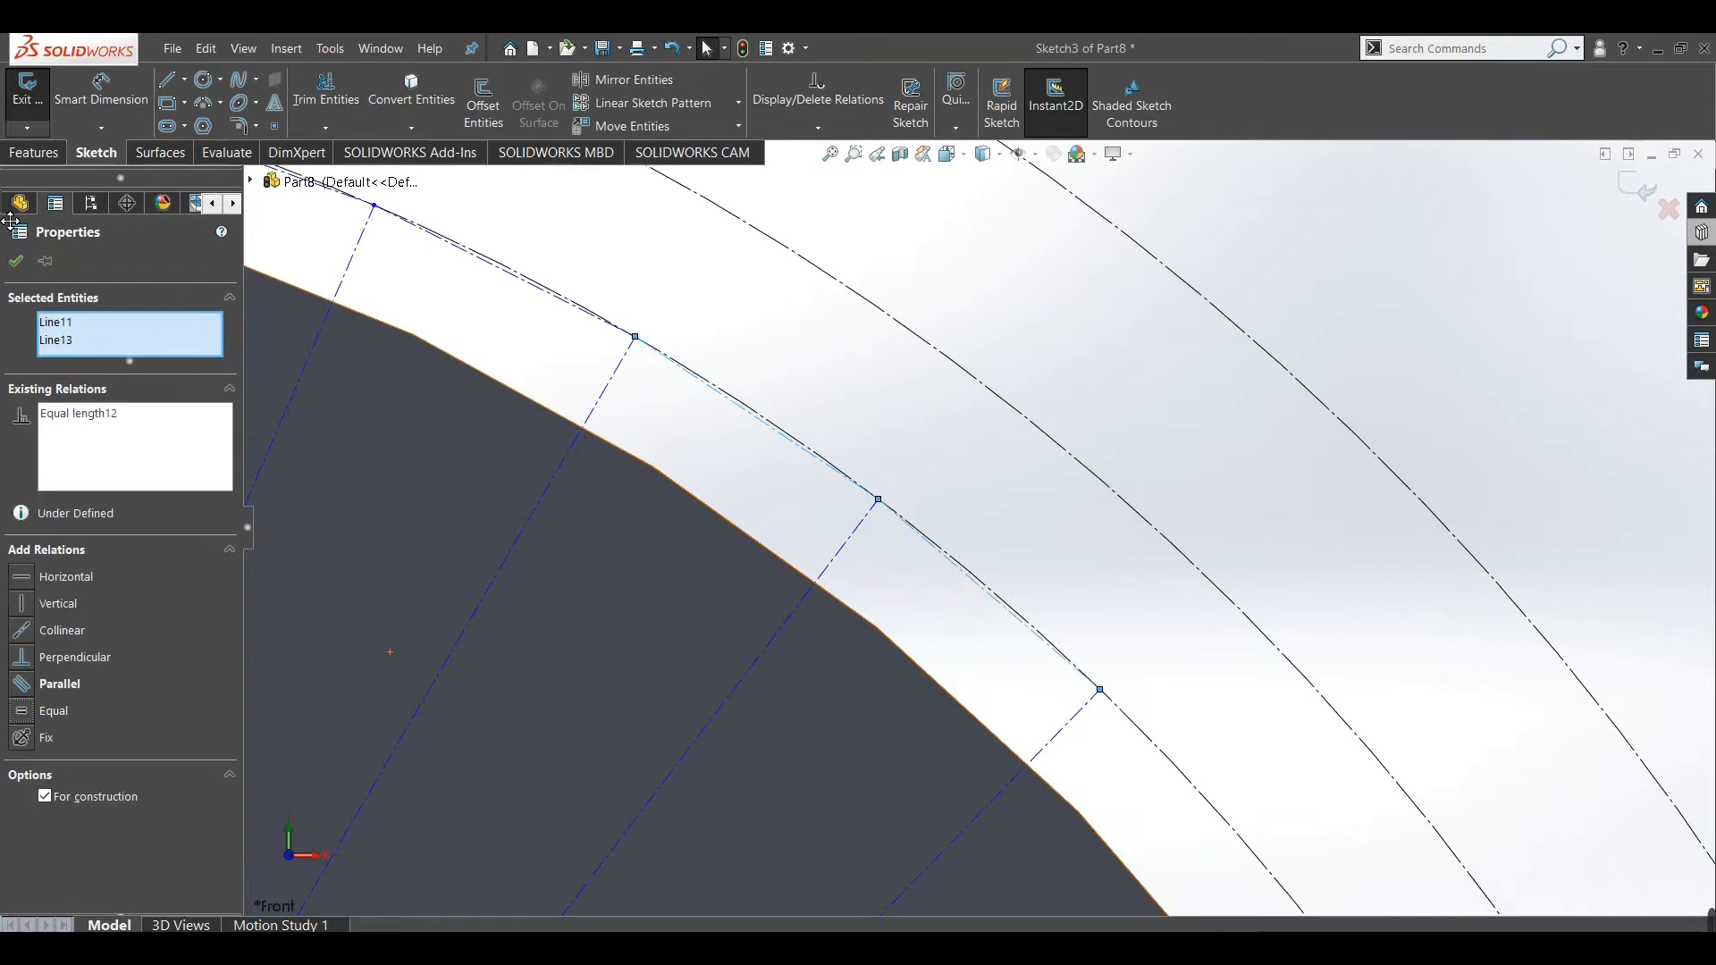
left_click(16, 265)
Rotate the radial fan counterclockwise by moving its first outer endpoint along the circle to about X -6.7, Y 46.5 mm.
scroll(536, 402, "up", 3)
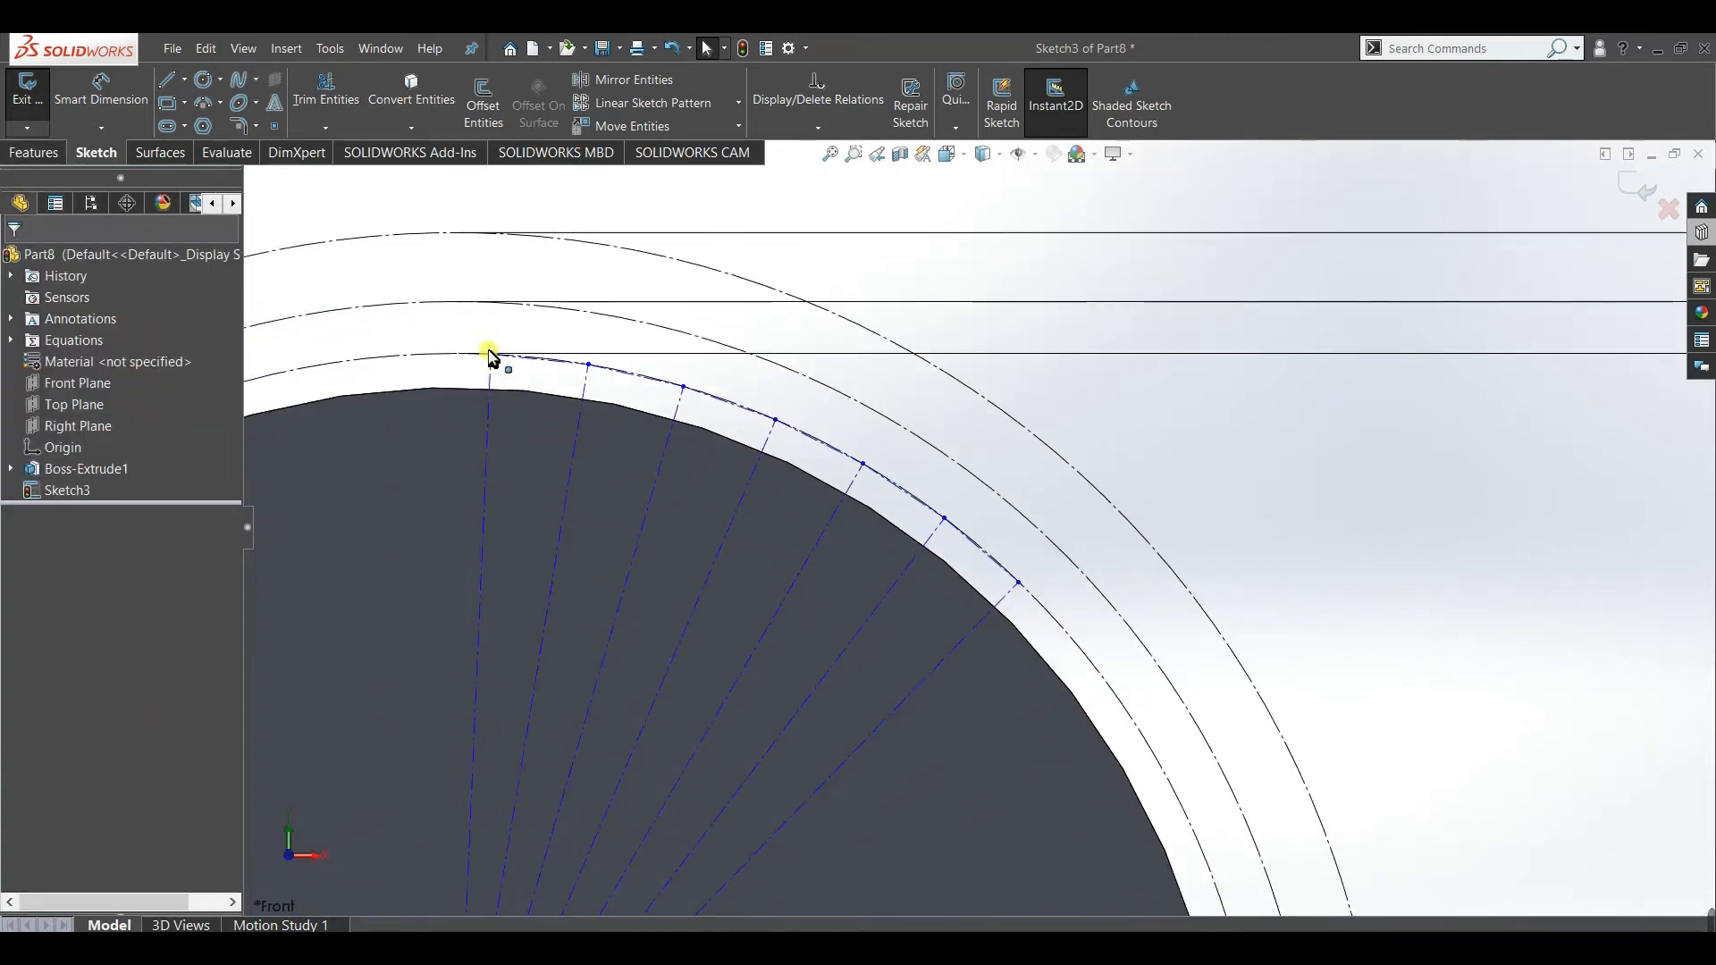
mouse_move(436, 361)
left_mouse_down()
mouse_move(288, 380)
mouse_move(483, 390)
mouse_move(586, 433)
mouse_move(343, 367)
left_mouse_up()
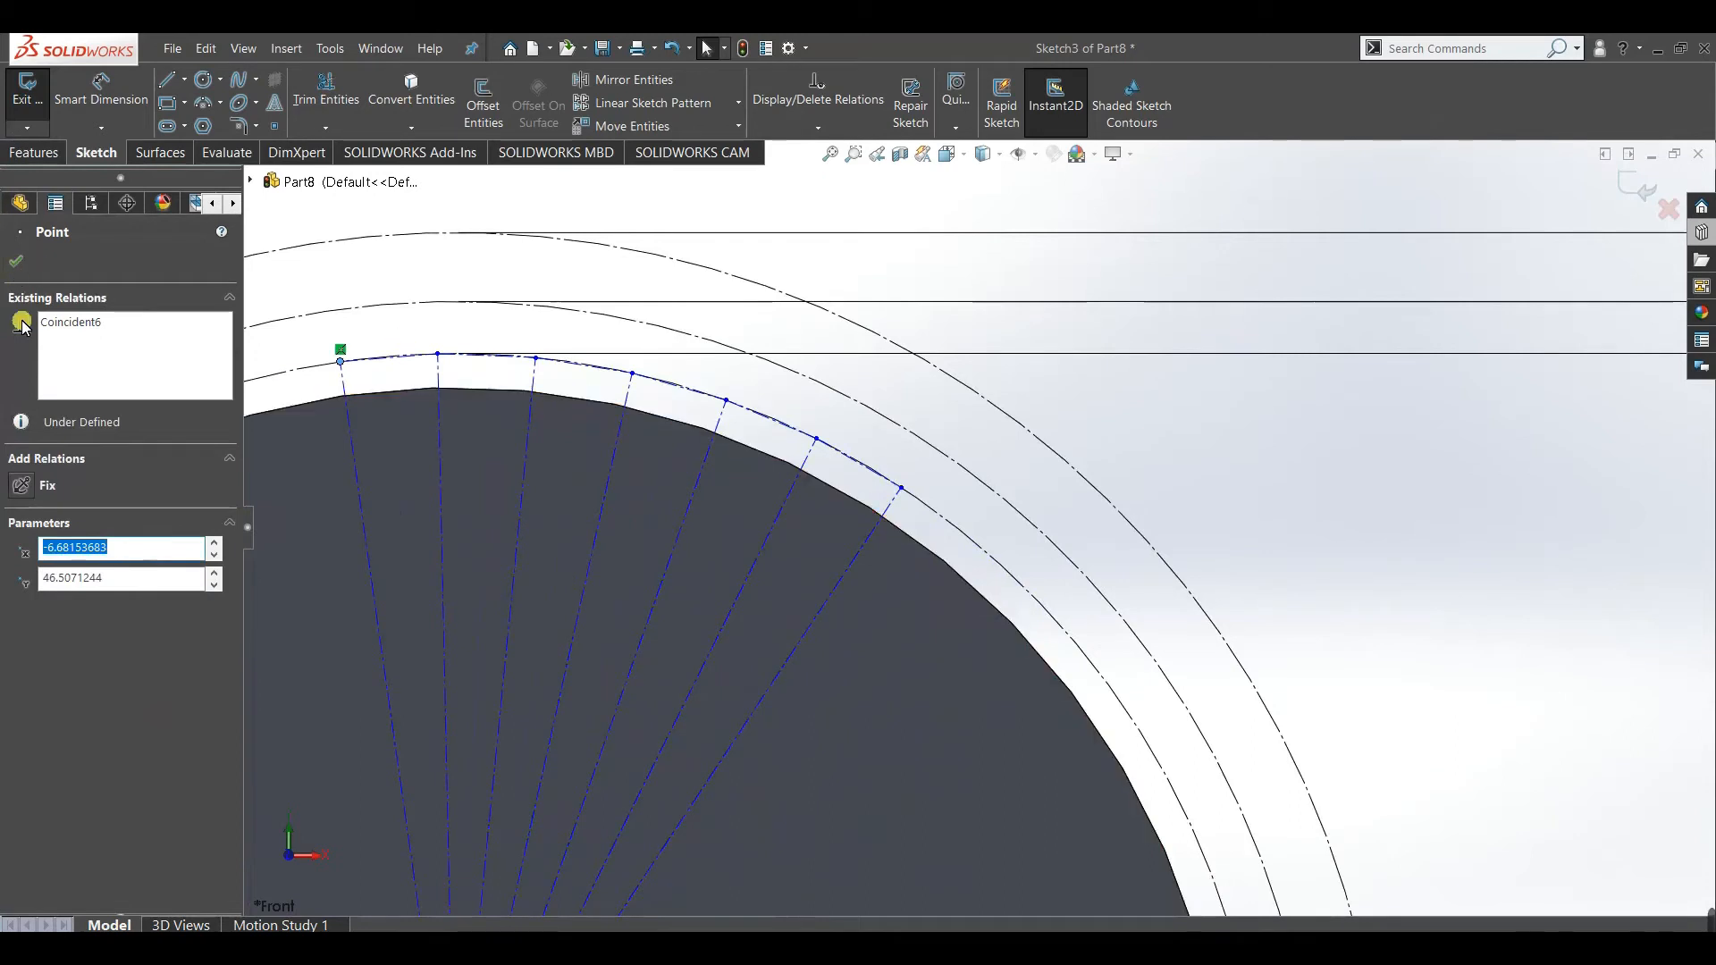
left_click(20, 264)
Draw a slightly descending centerline outward from the sixth radial line's outer endpoint, ending beyond the outermost construction circle.
scroll(758, 367, "up", 2)
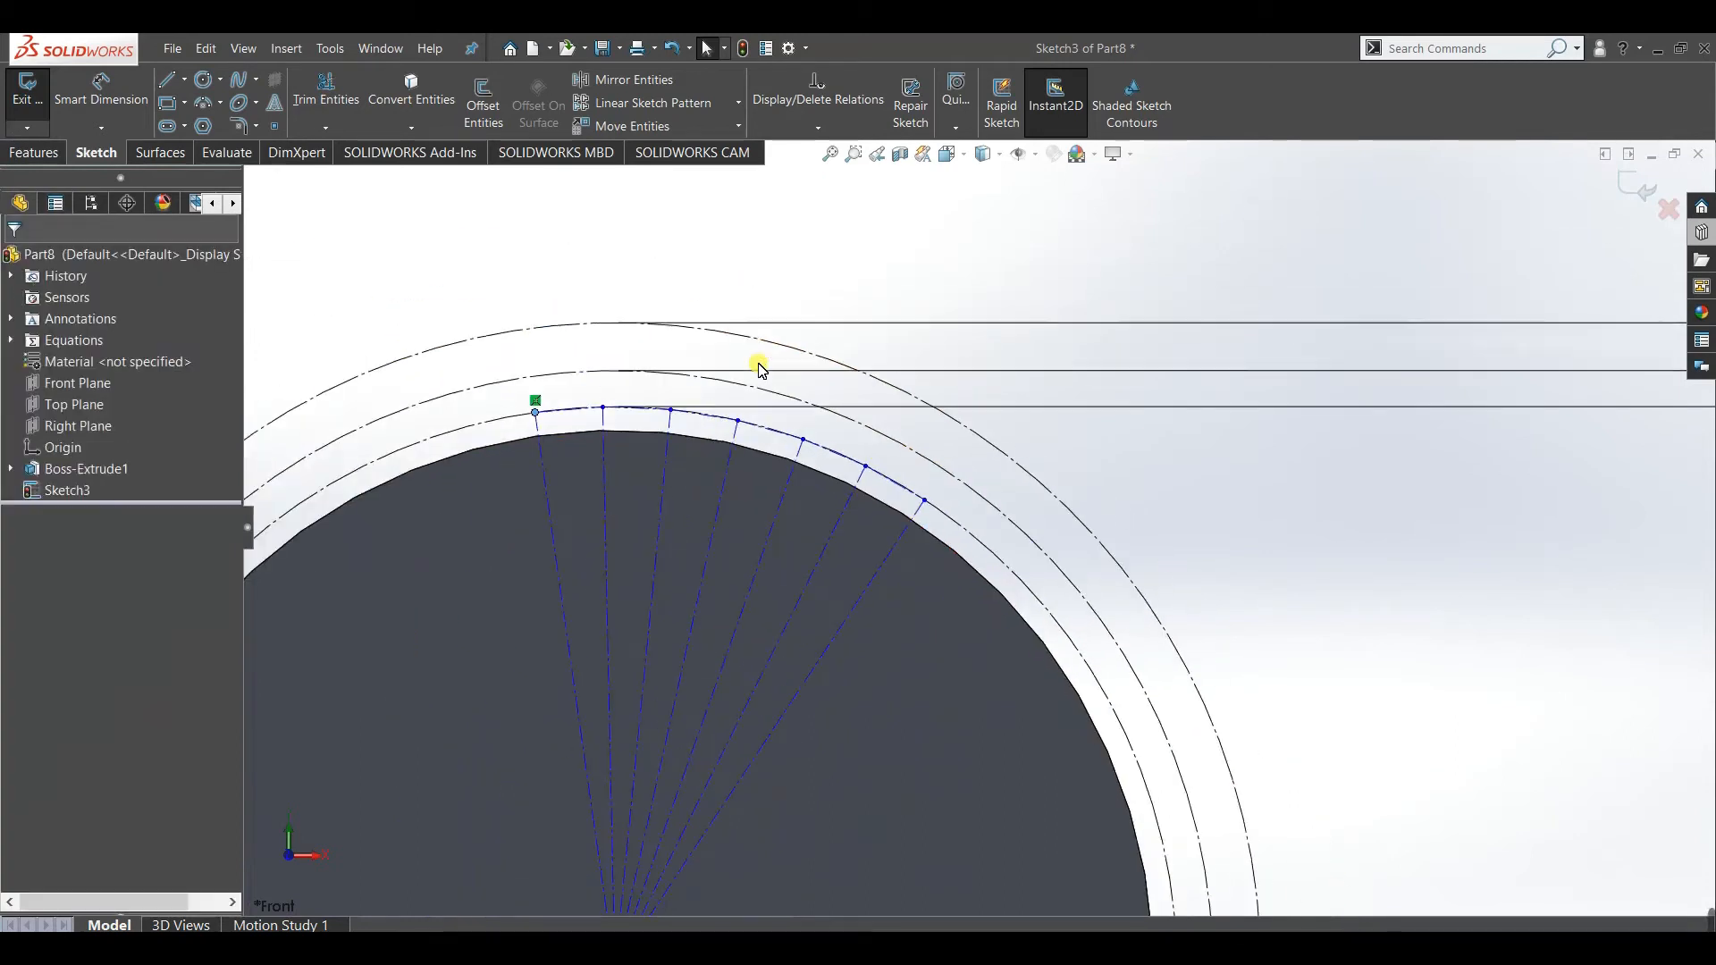
scroll(839, 429, "up", 3)
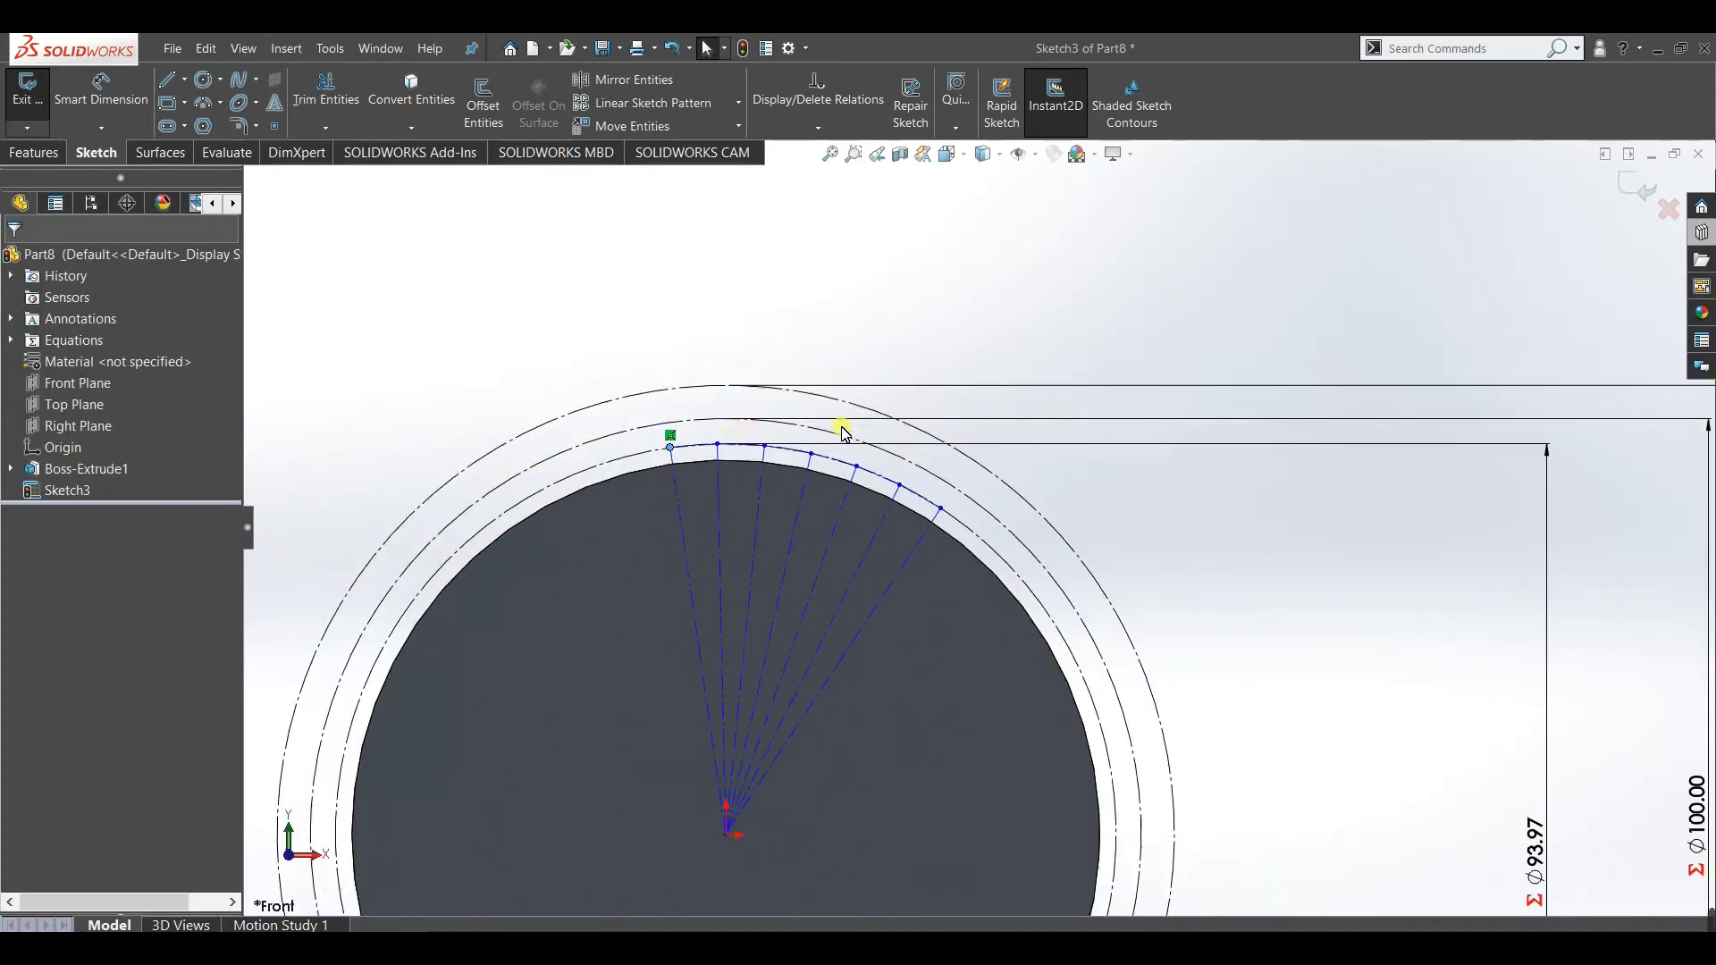
scroll(1008, 522, "down", 4)
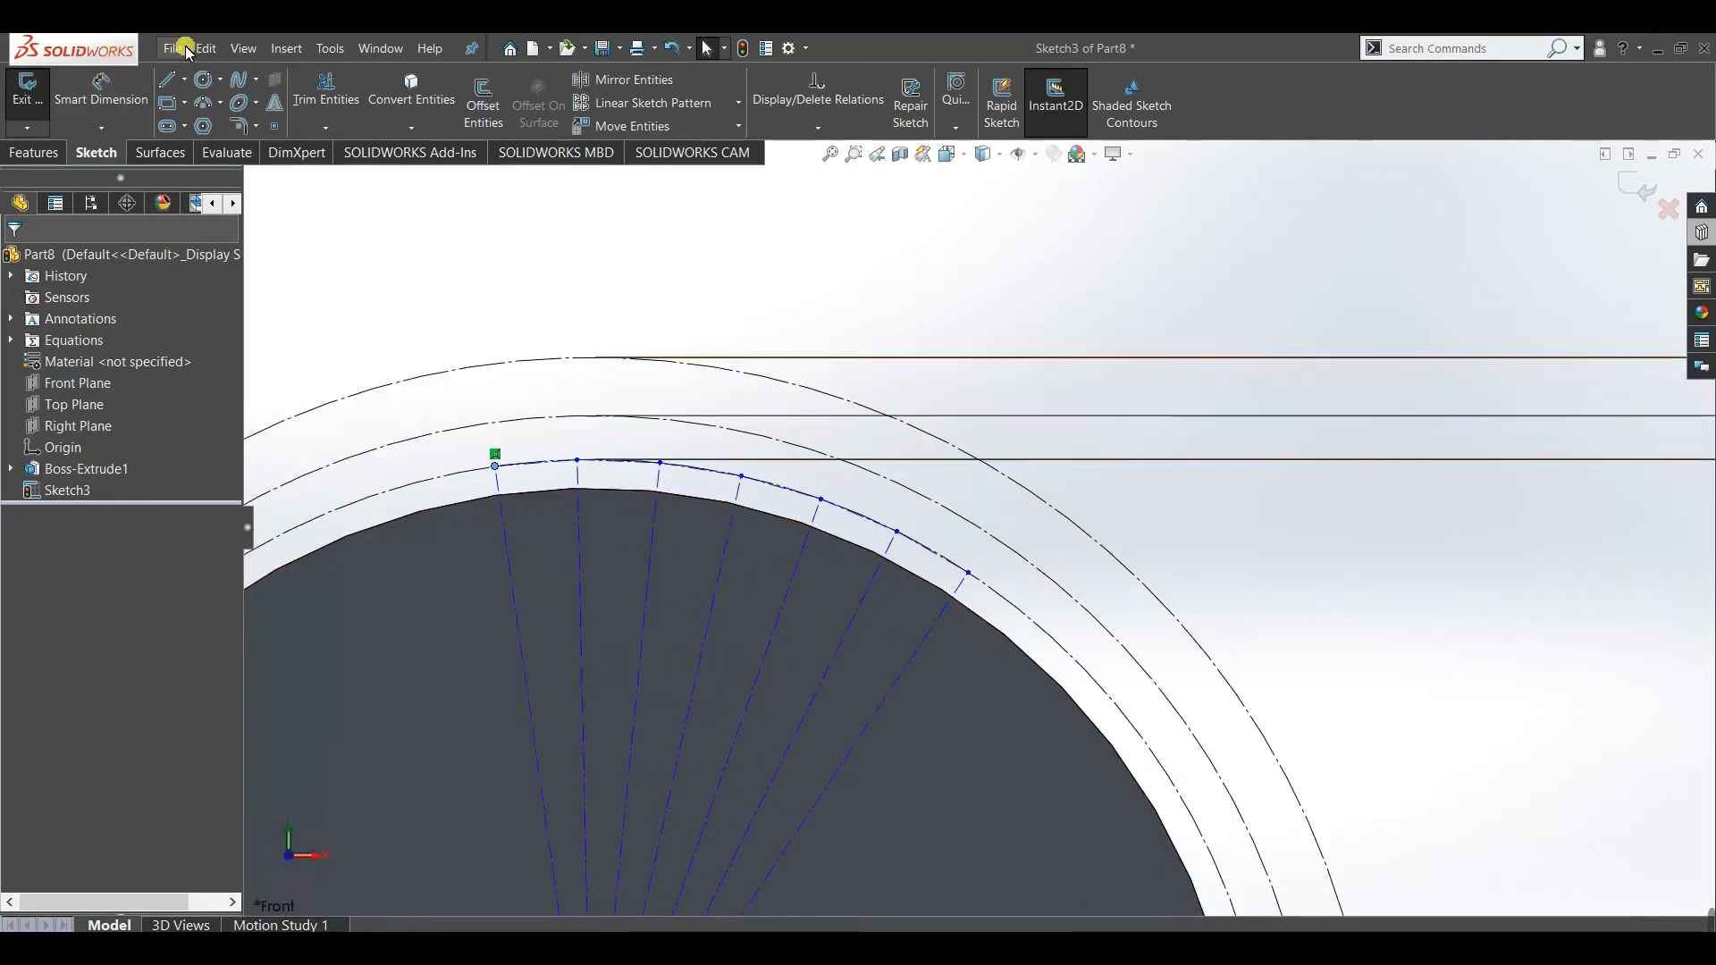
left_click(184, 79)
left_click(213, 123)
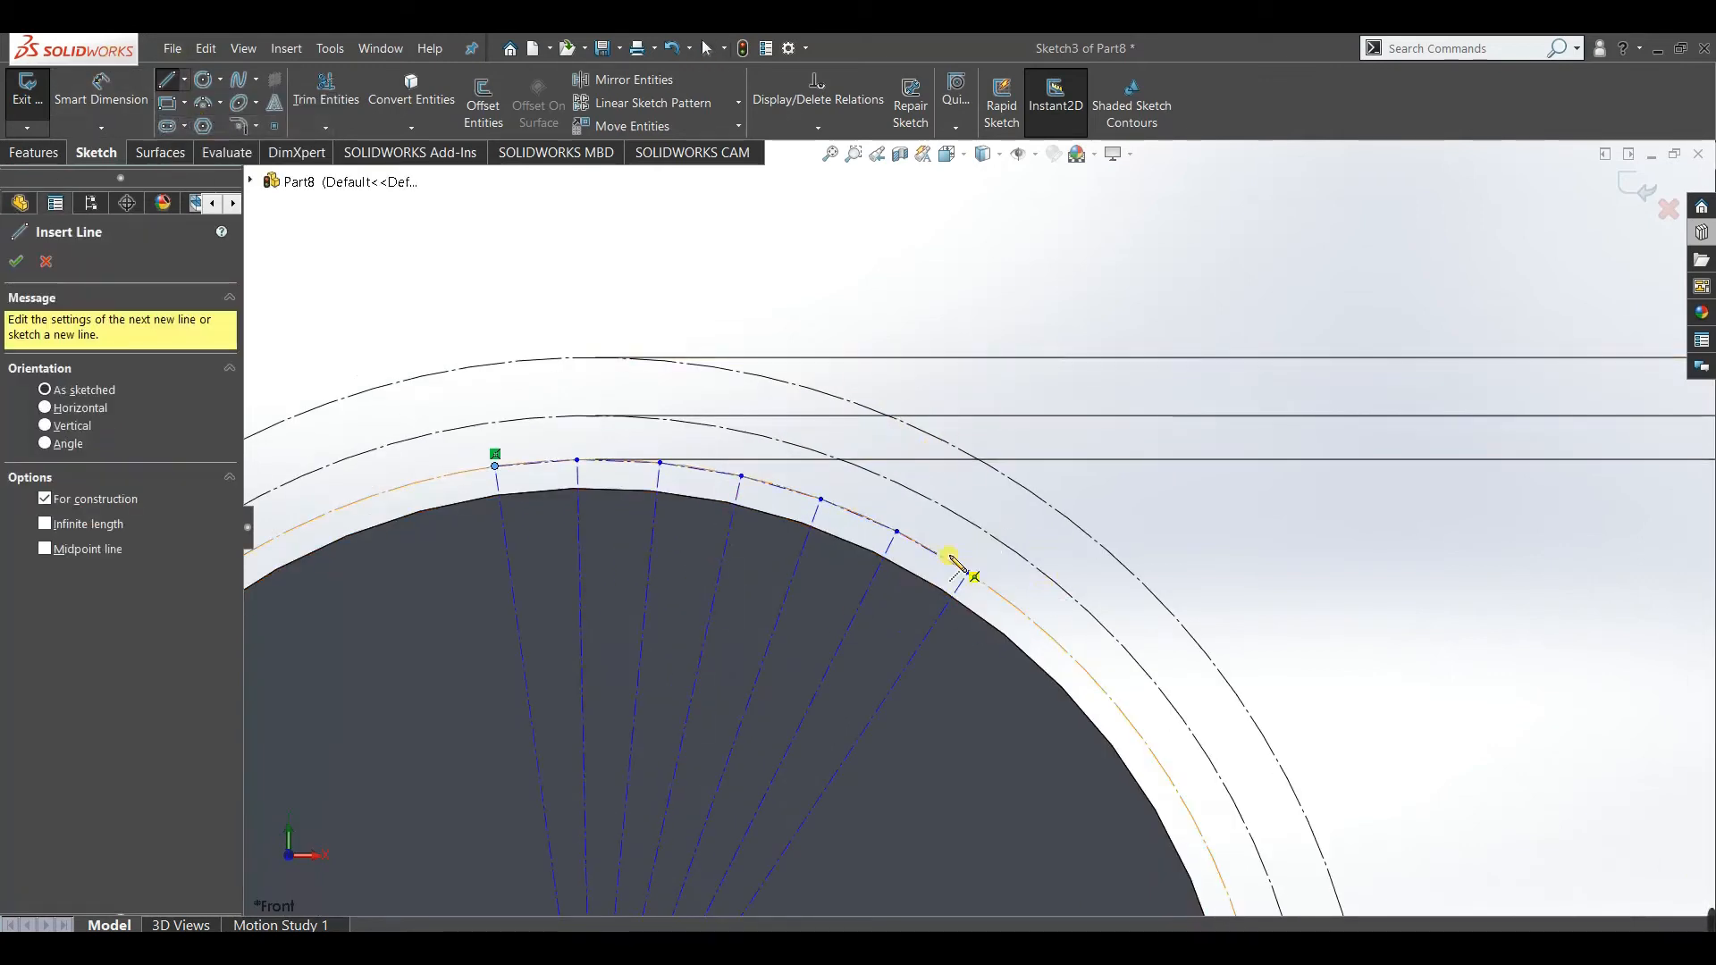
scroll(956, 567, "down", 2)
left_click(865, 511)
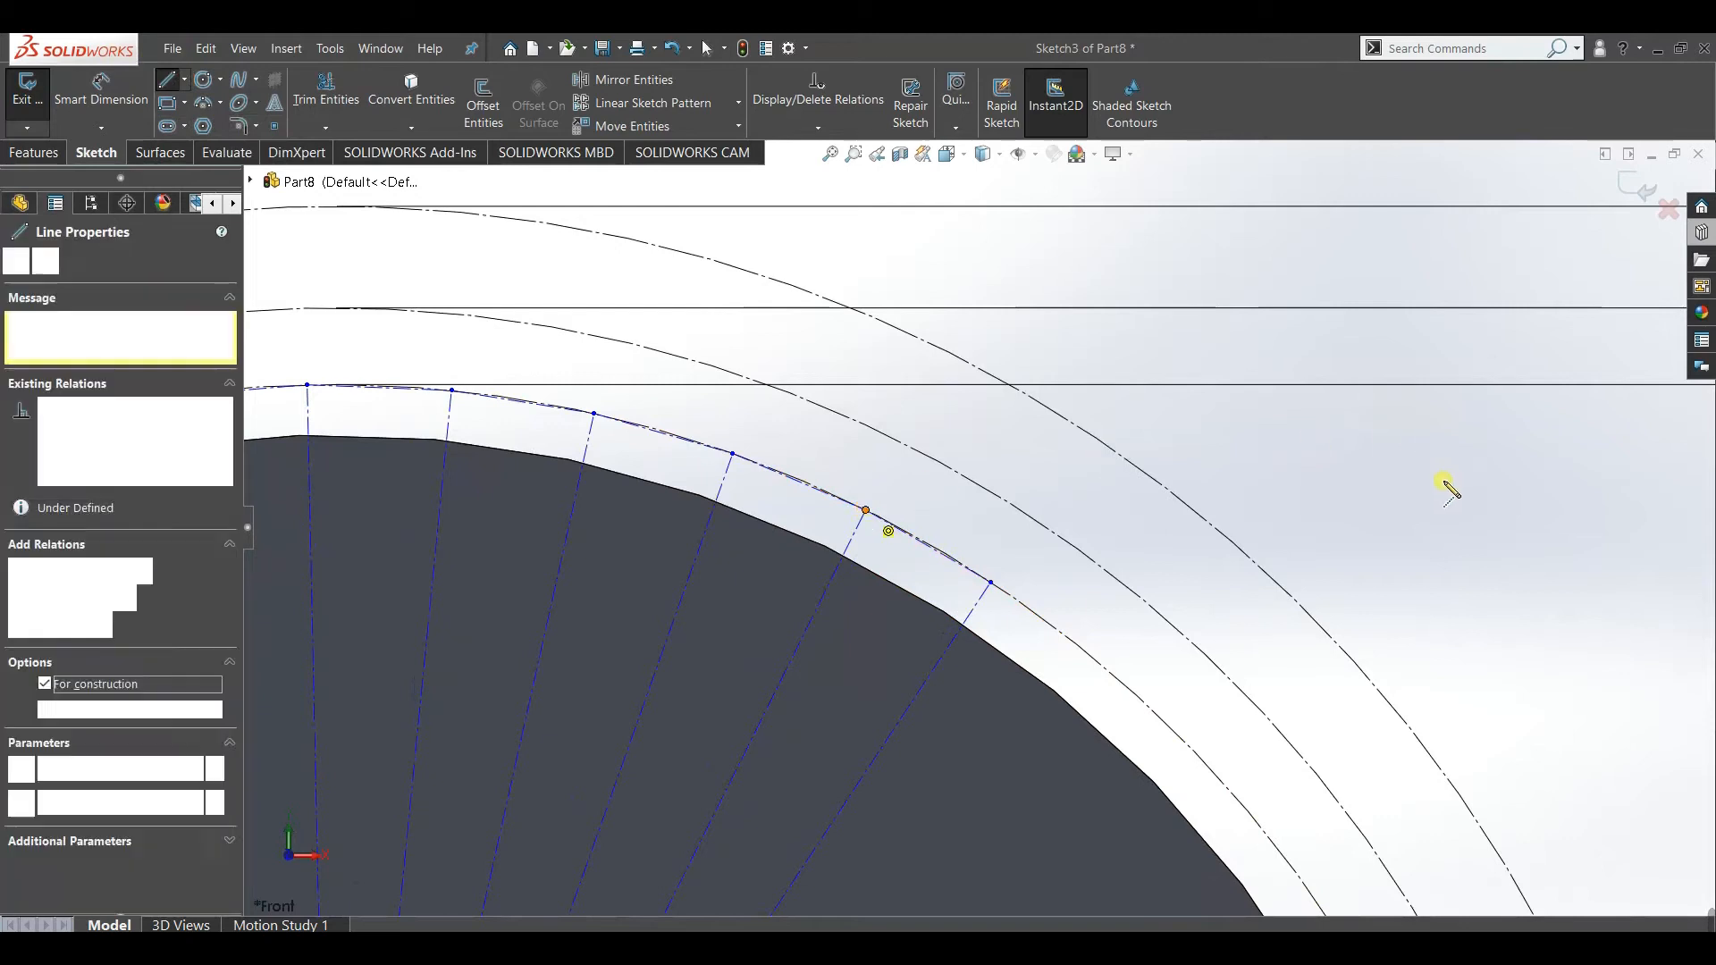
left_click(1397, 550)
right_click(1443, 431)
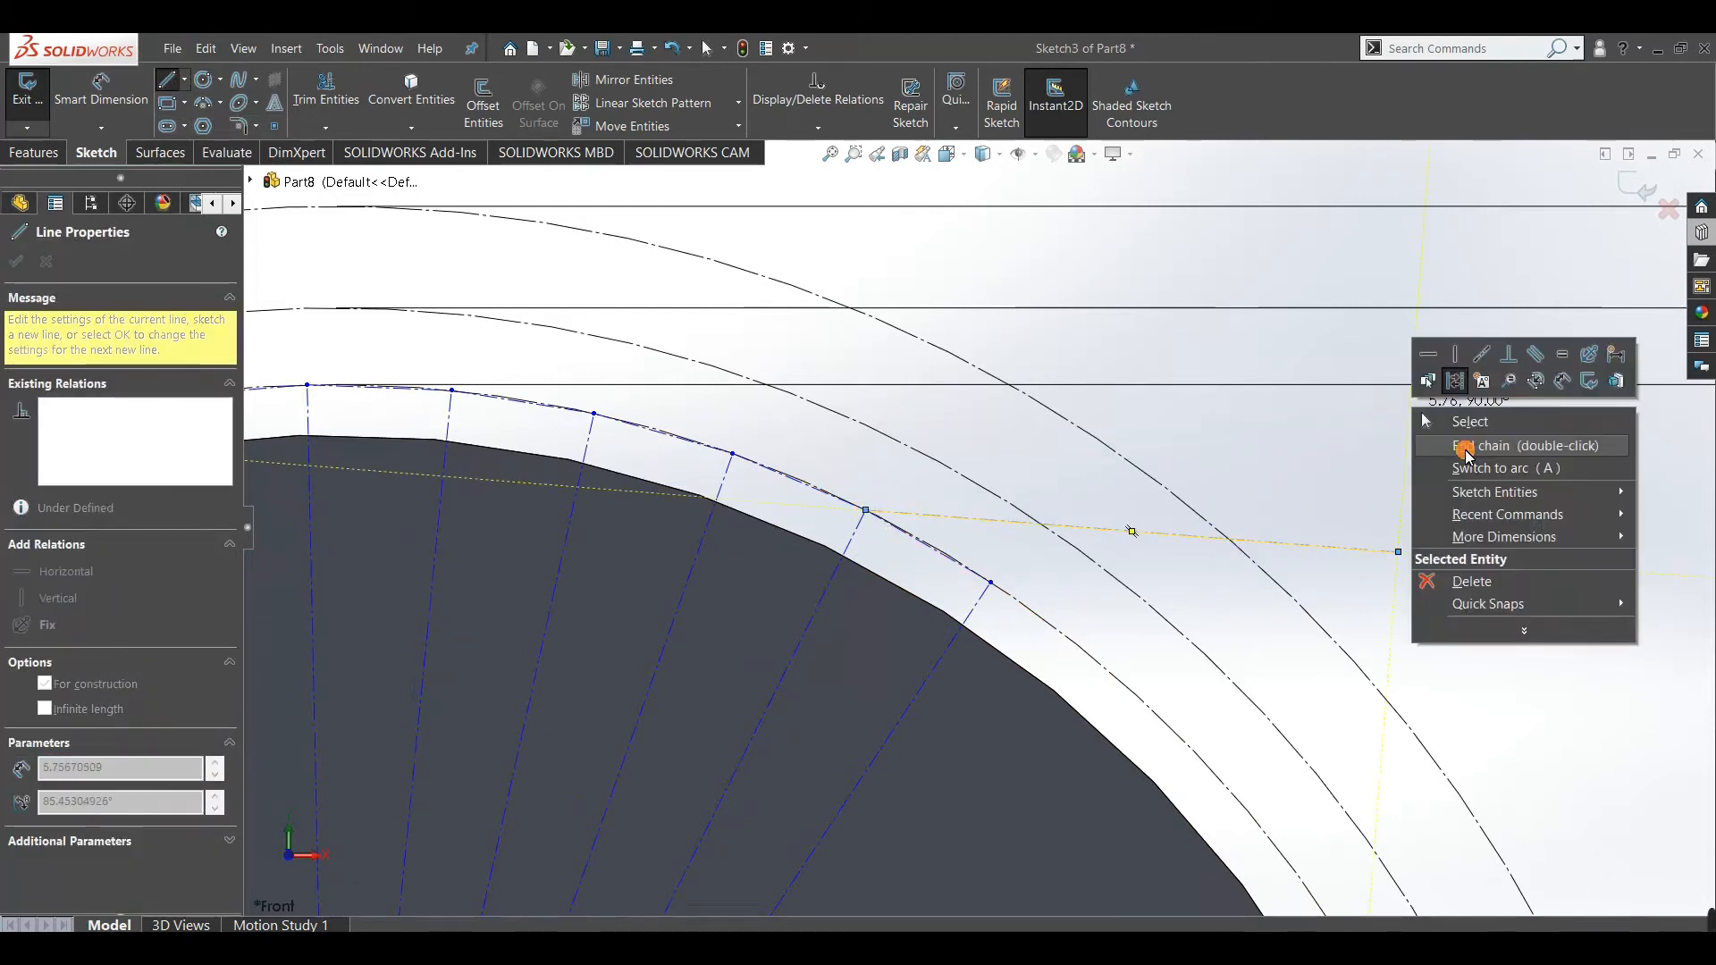
left_click(1465, 446)
Draw nearly horizontal outward centerlines from the fifth and fourth radial lines' outer endpoints, the fifth's about 26 mm long.
left_click_drag(731, 454, 1398, 462)
right_click(1519, 463)
left_click(1519, 490)
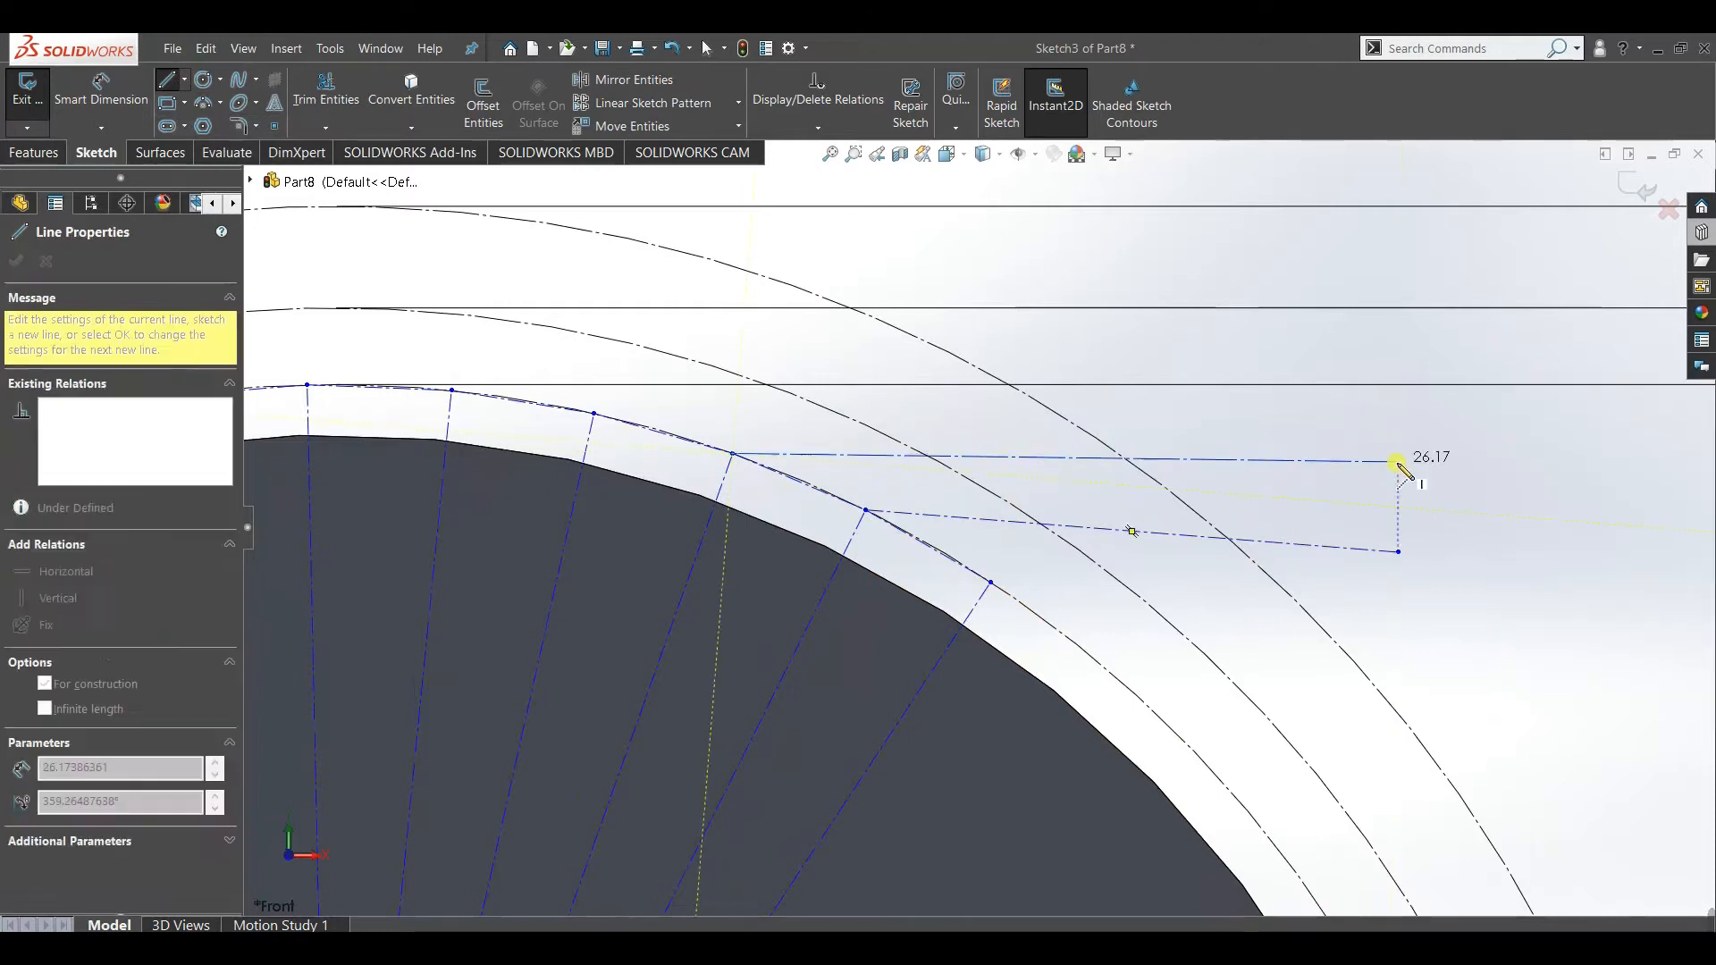
left_click_drag(596, 412, 1440, 424)
right_click(1555, 451)
left_click(1525, 475)
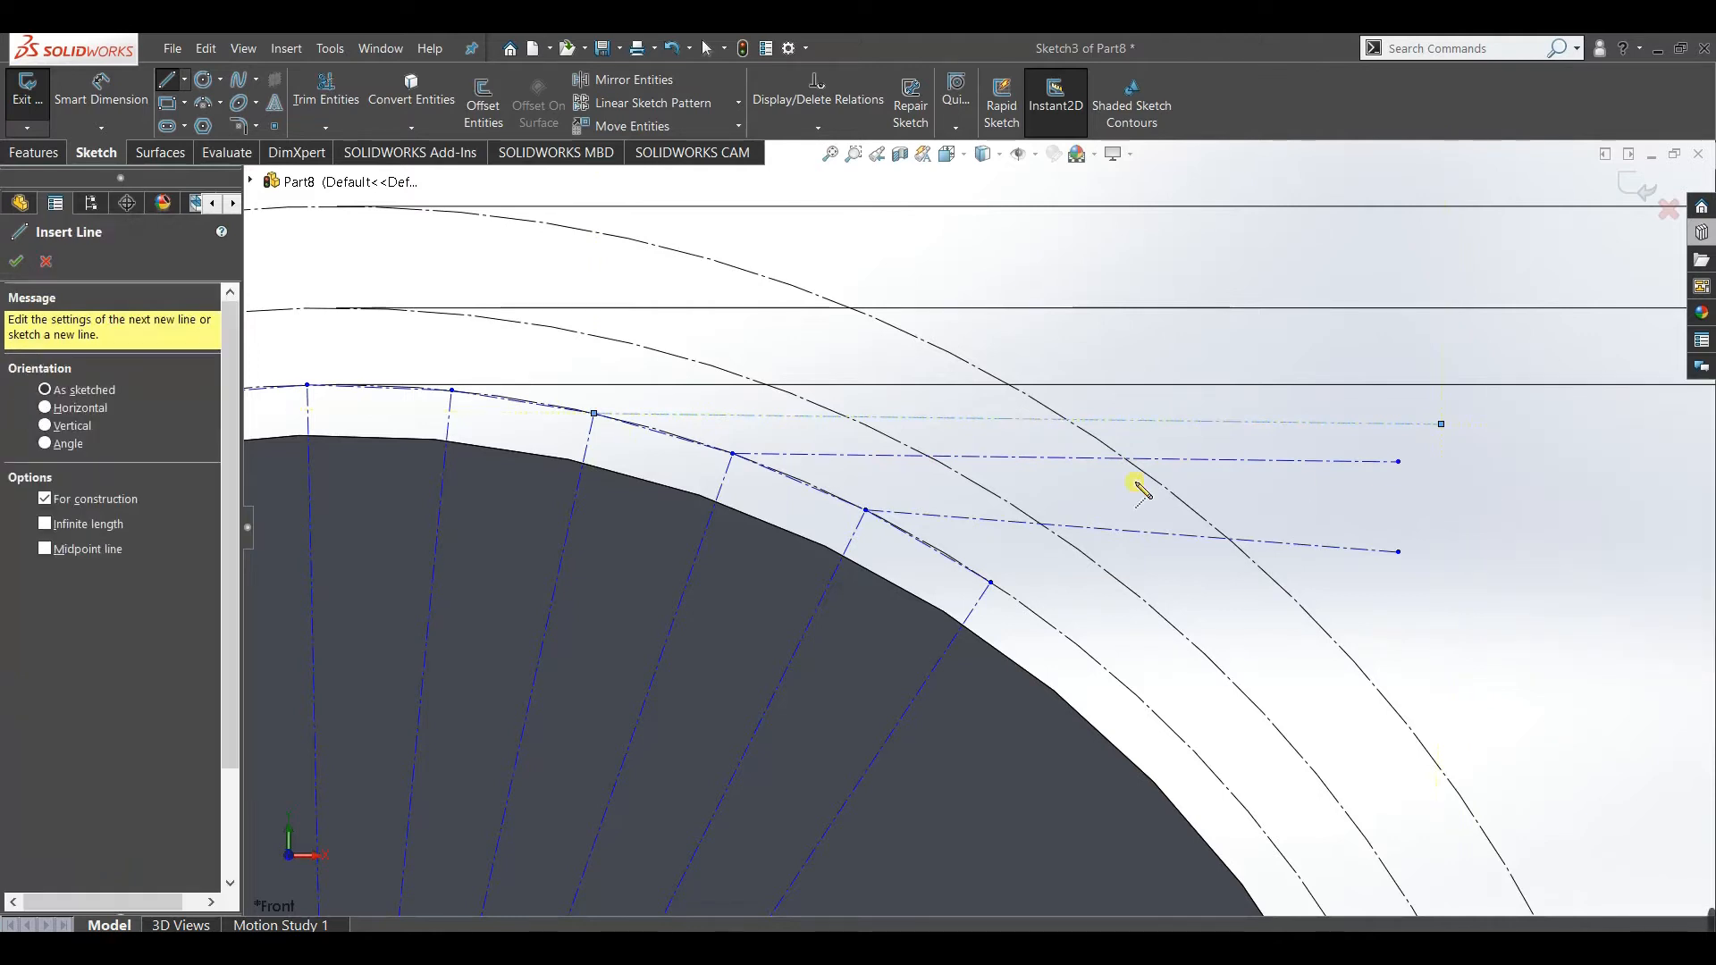
Draw rising centerlines from the third and second radial lines' outer endpoints, both extending past the outermost construction circle.
left_click_drag(452, 389, 1329, 234)
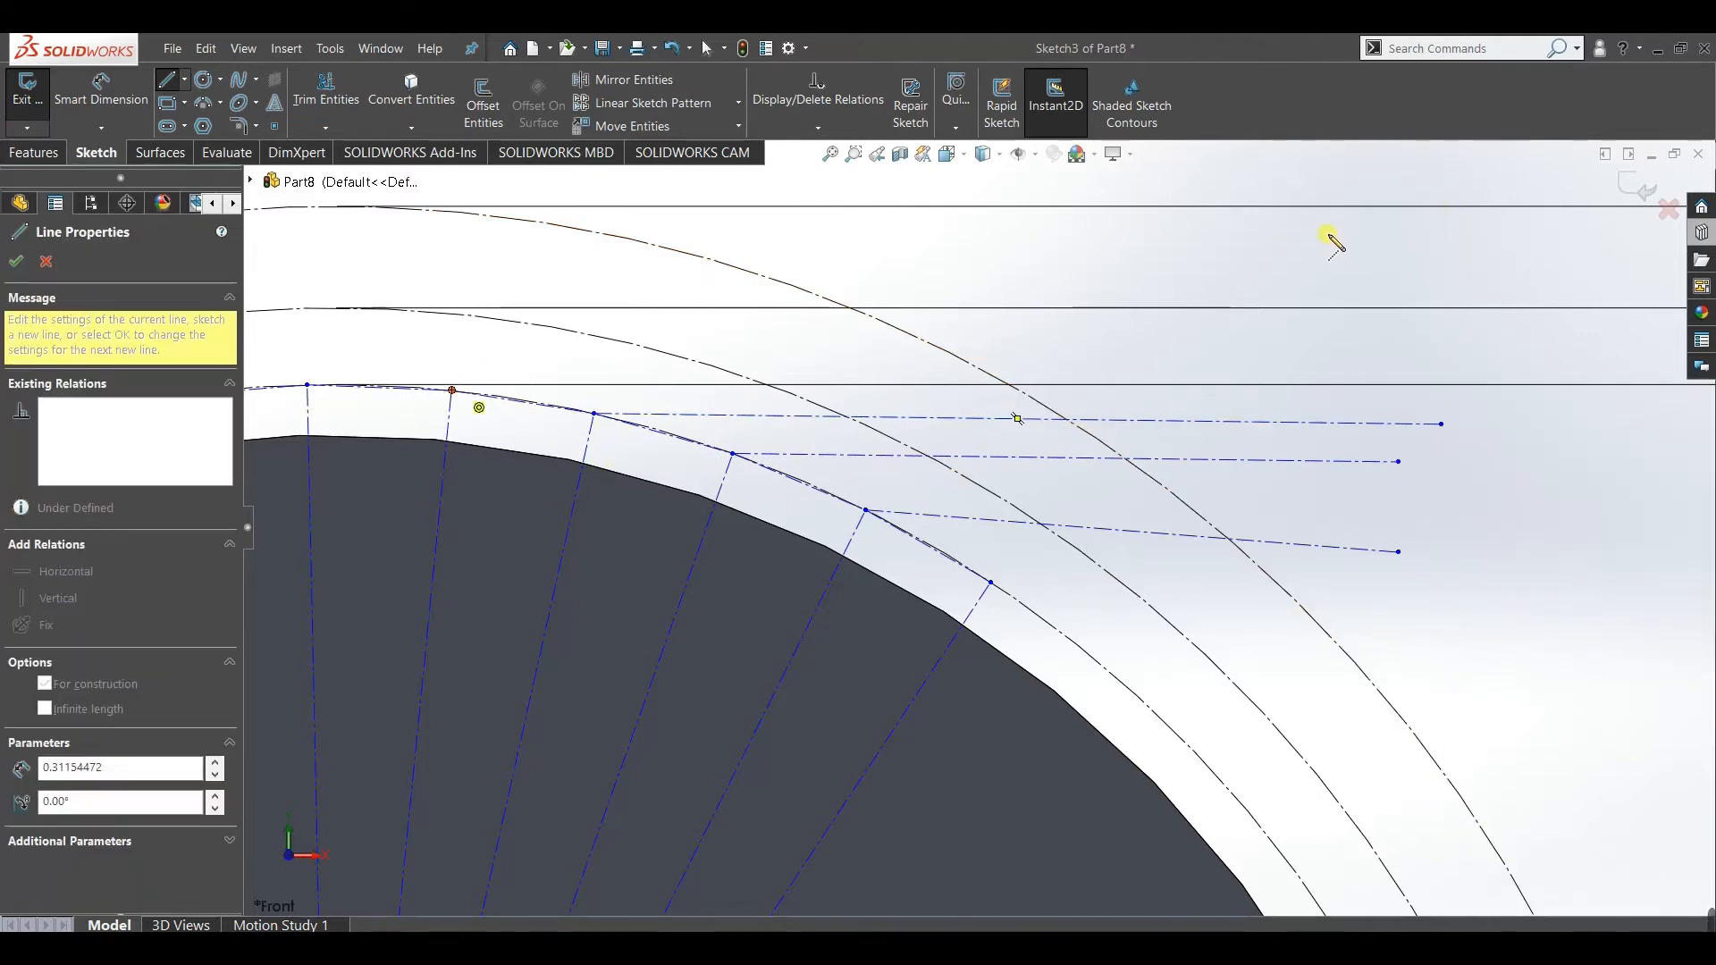
right_click(1421, 272)
left_click(1433, 304)
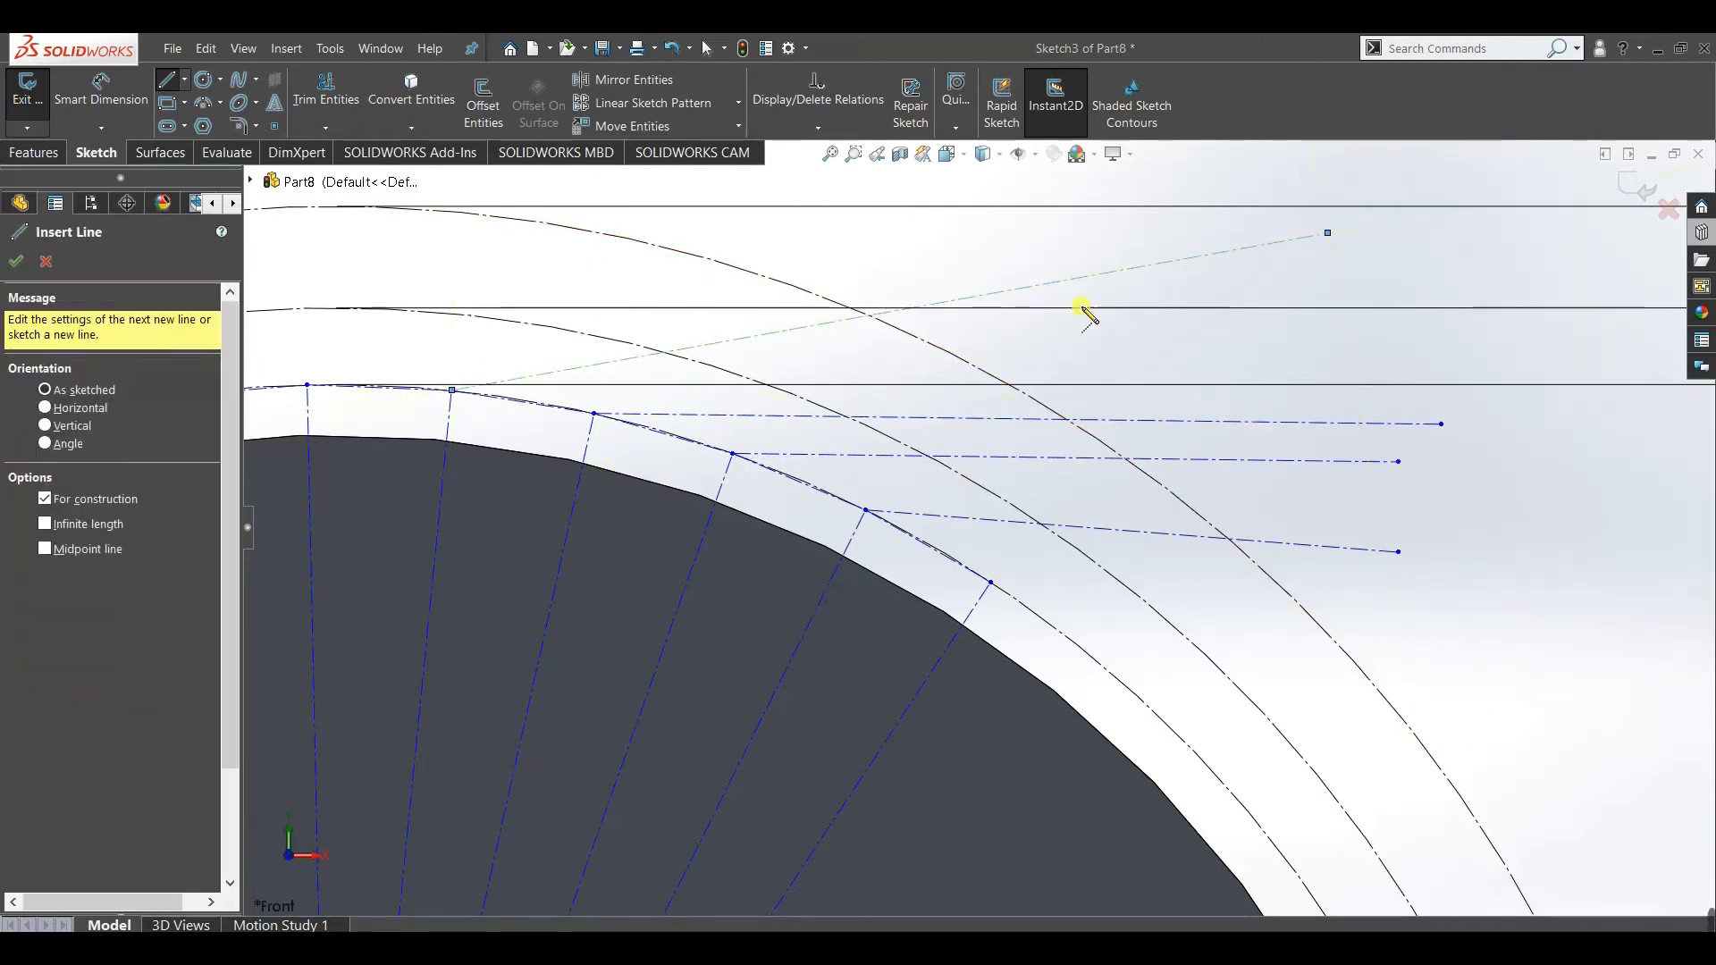
scroll(620, 352, "up", 3)
scroll(747, 359, "down", 2)
left_click_drag(640, 529, 1081, 252)
right_click(1144, 302)
left_click(1155, 340)
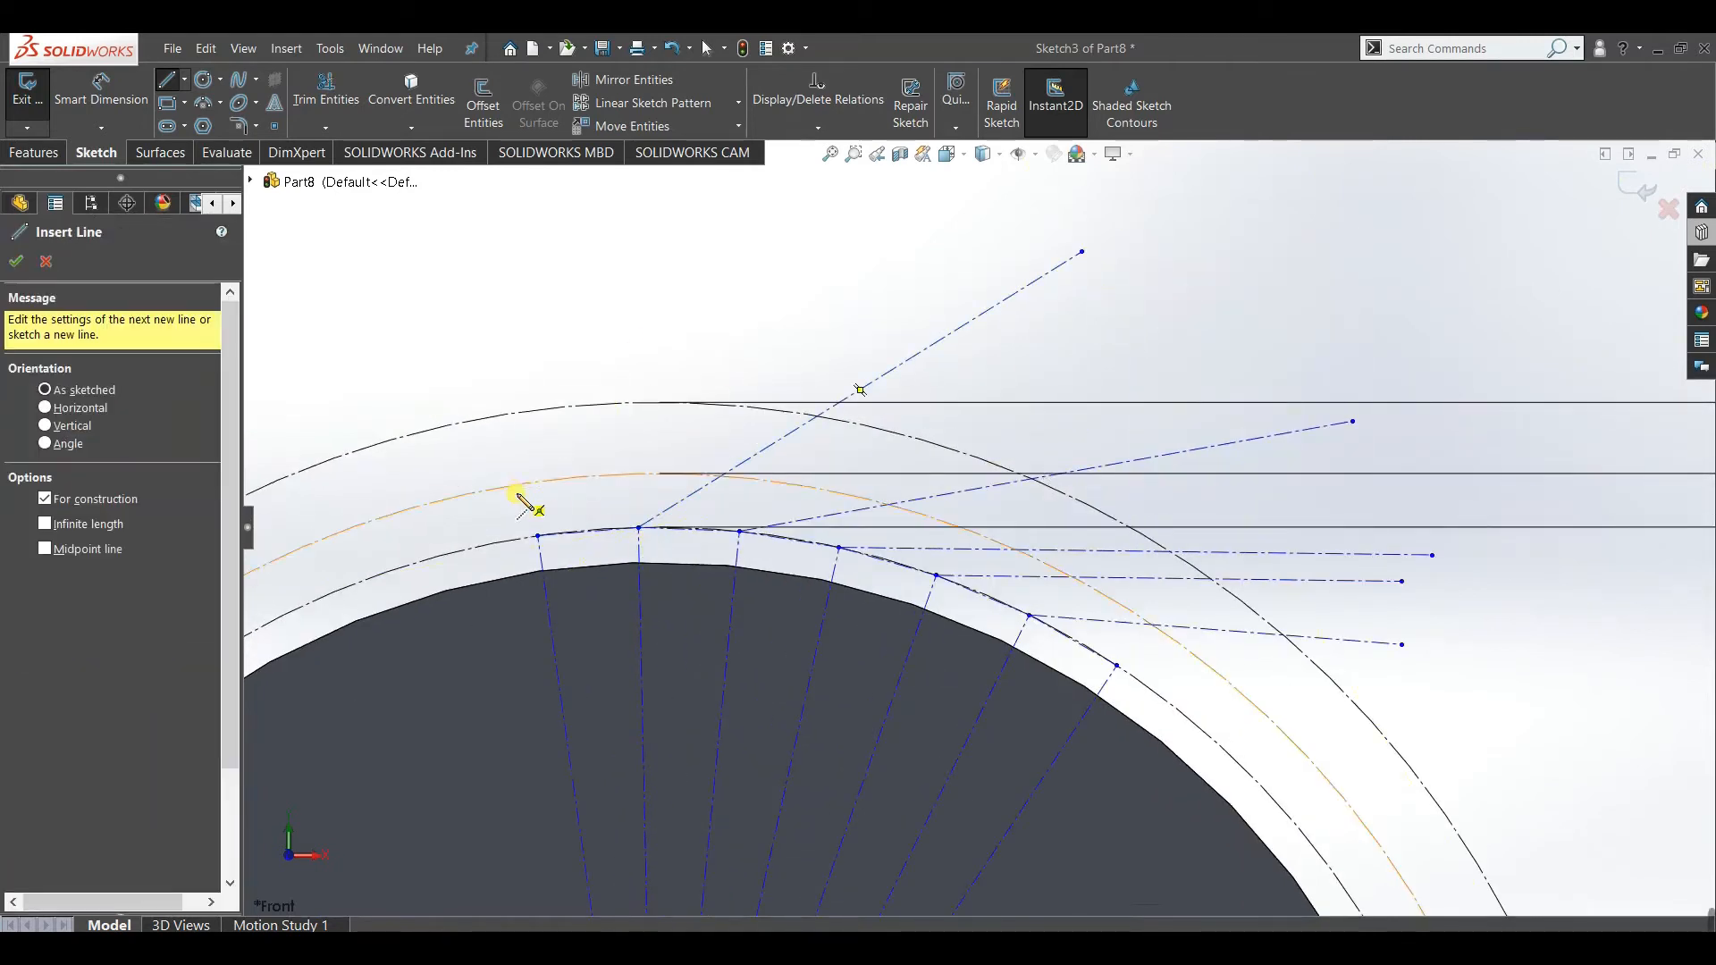
Draw a steep rising centerline from the first radial line's outer endpoint past the outermost construction circle.
left_click_drag(538, 540, 839, 234)
right_click(880, 239)
left_click(906, 284)
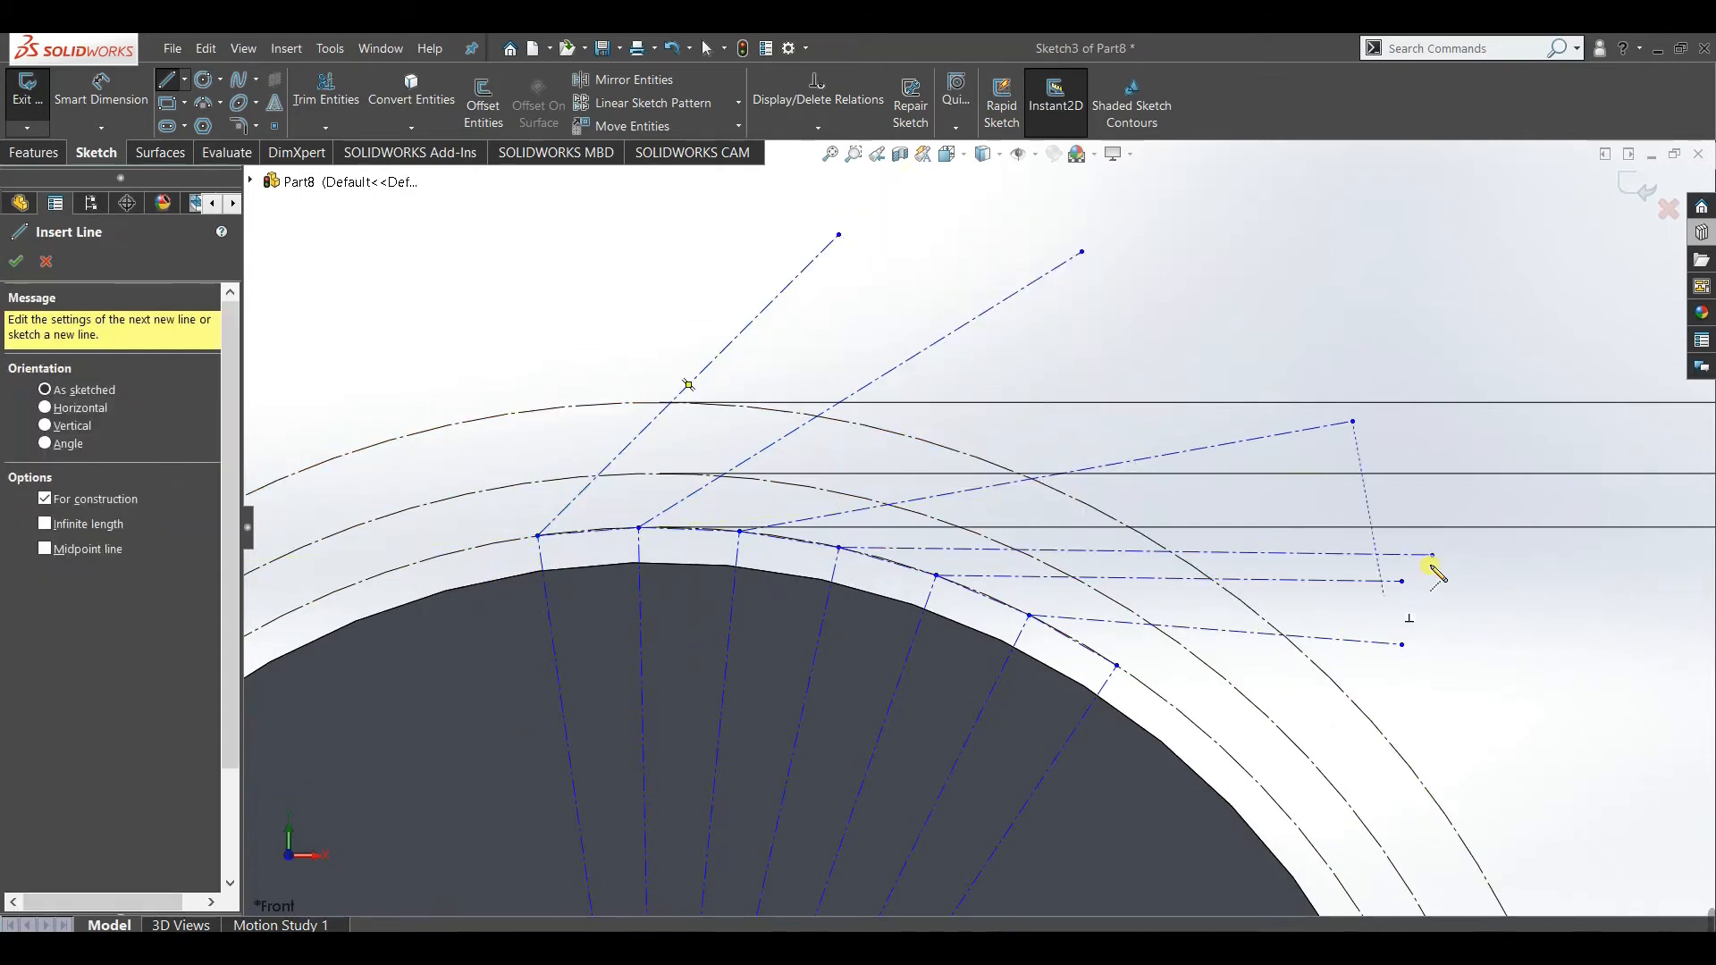
right_click(1467, 490)
left_click(1571, 529)
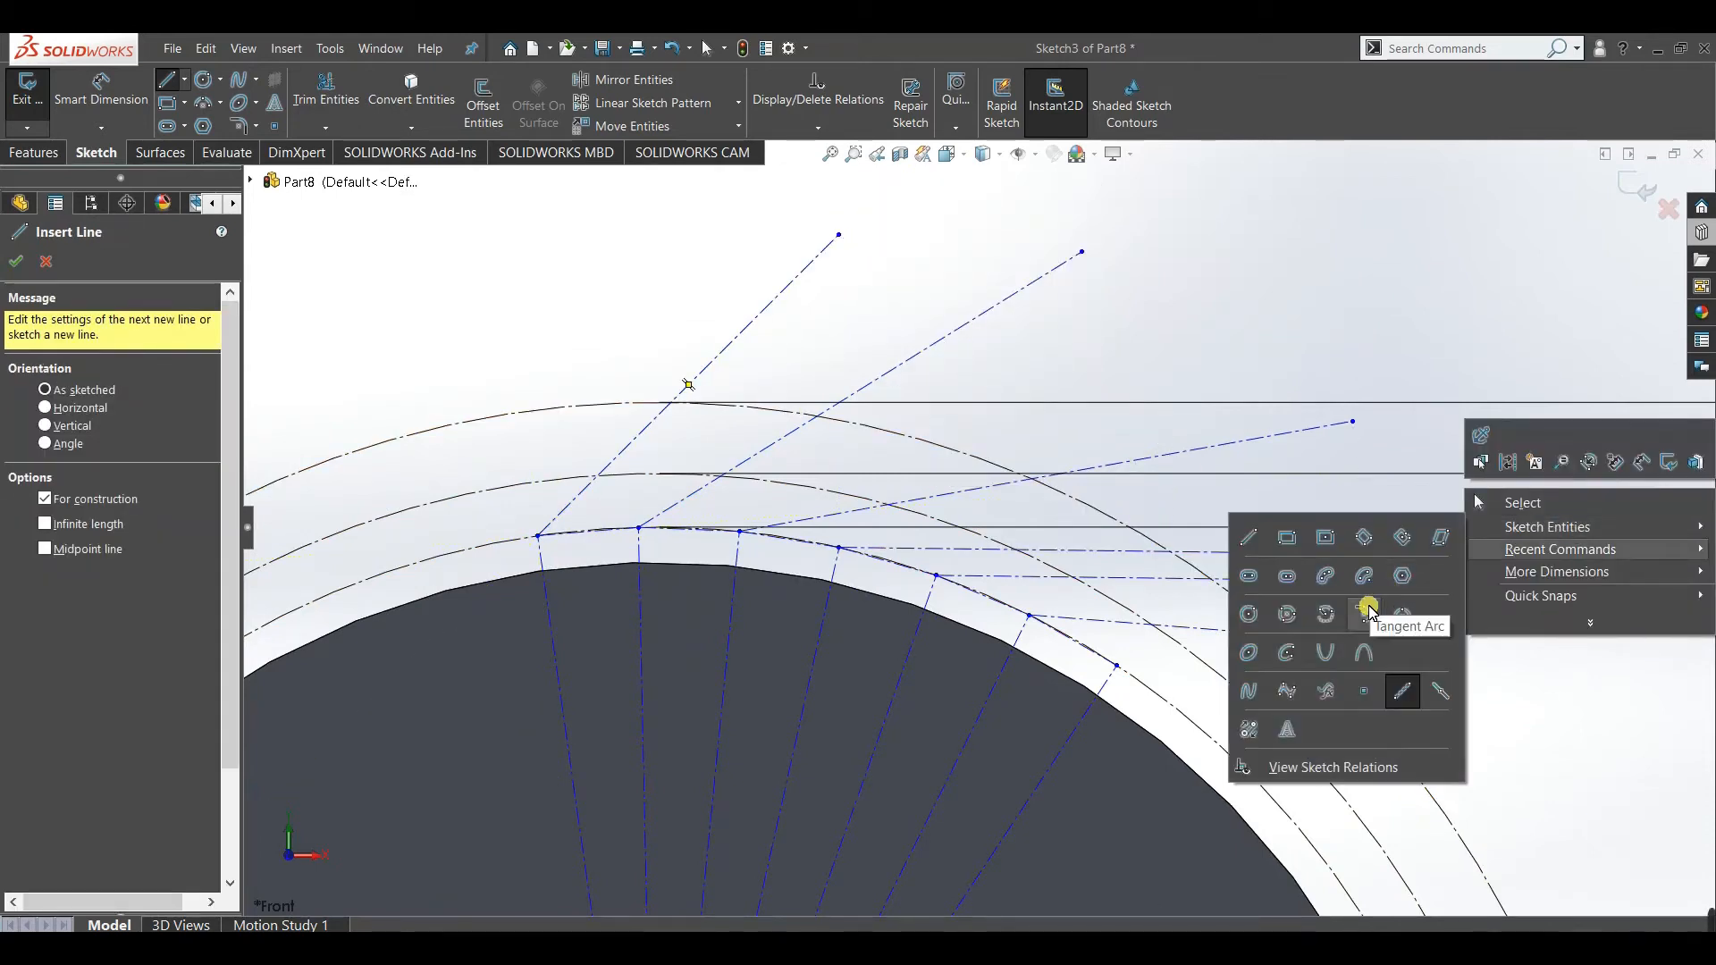
Exit the Line tool and check the existing relations of the outward centerline from the sixth radial line.
left_click(1397, 289)
right_click(1398, 289)
left_click(1406, 303)
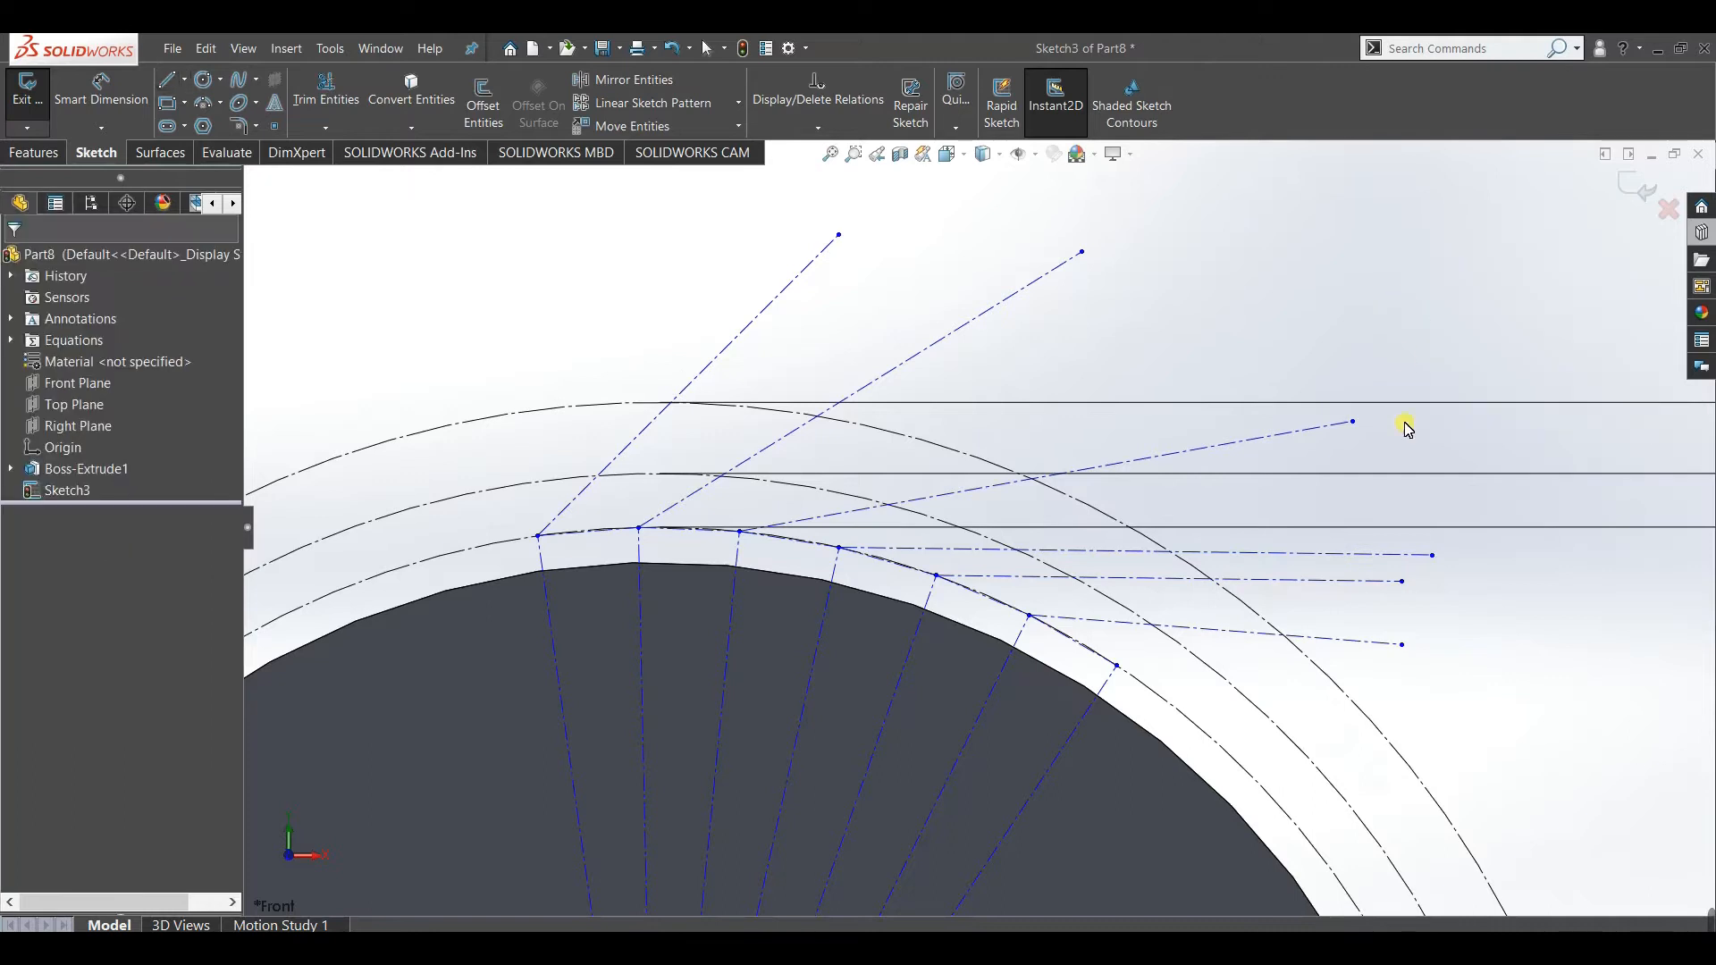
left_click(1356, 645)
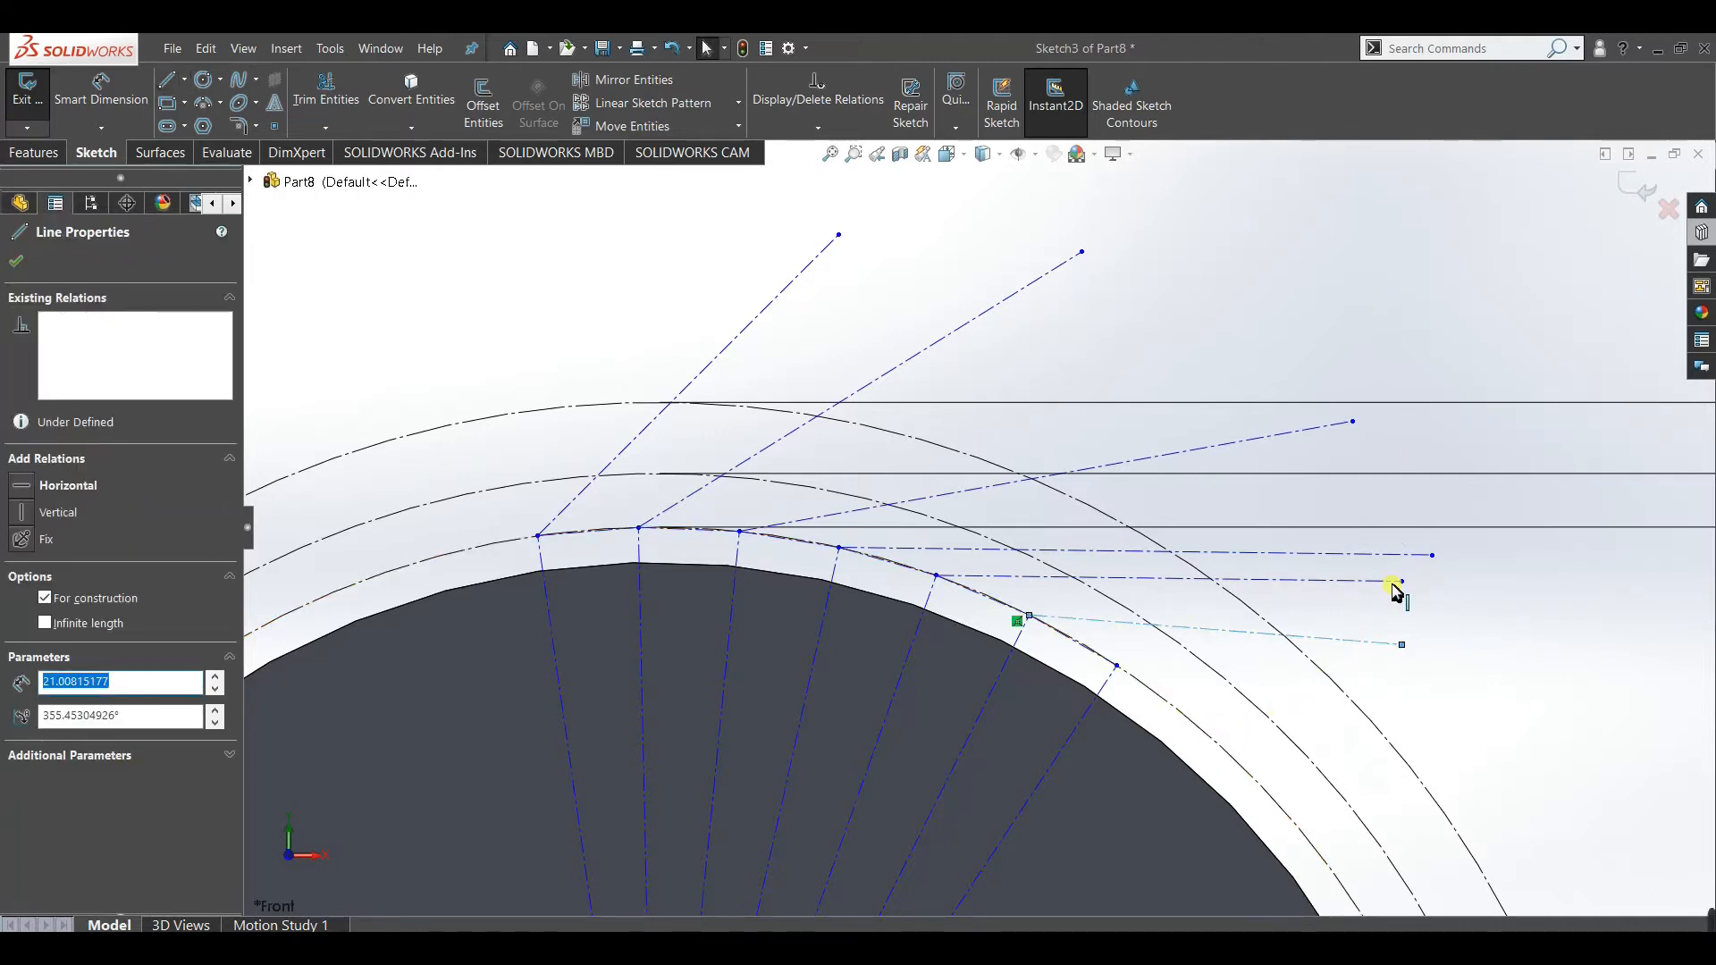
left_click(1400, 304)
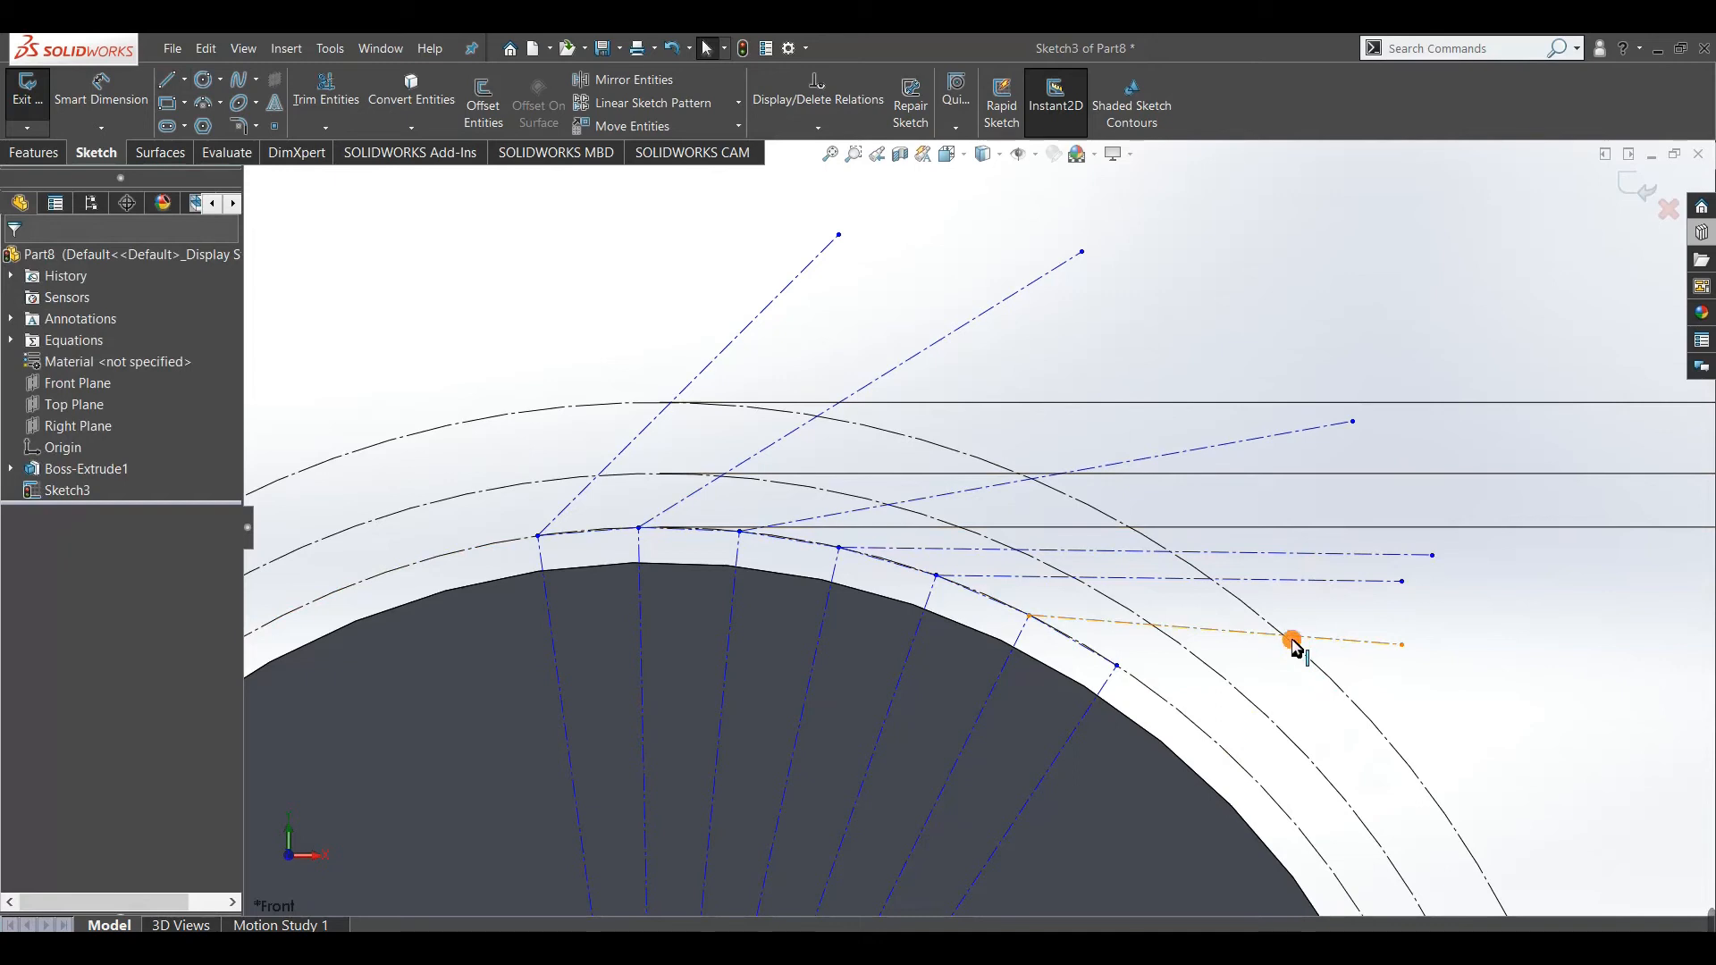
left_click(1293, 642)
left_click(1452, 658)
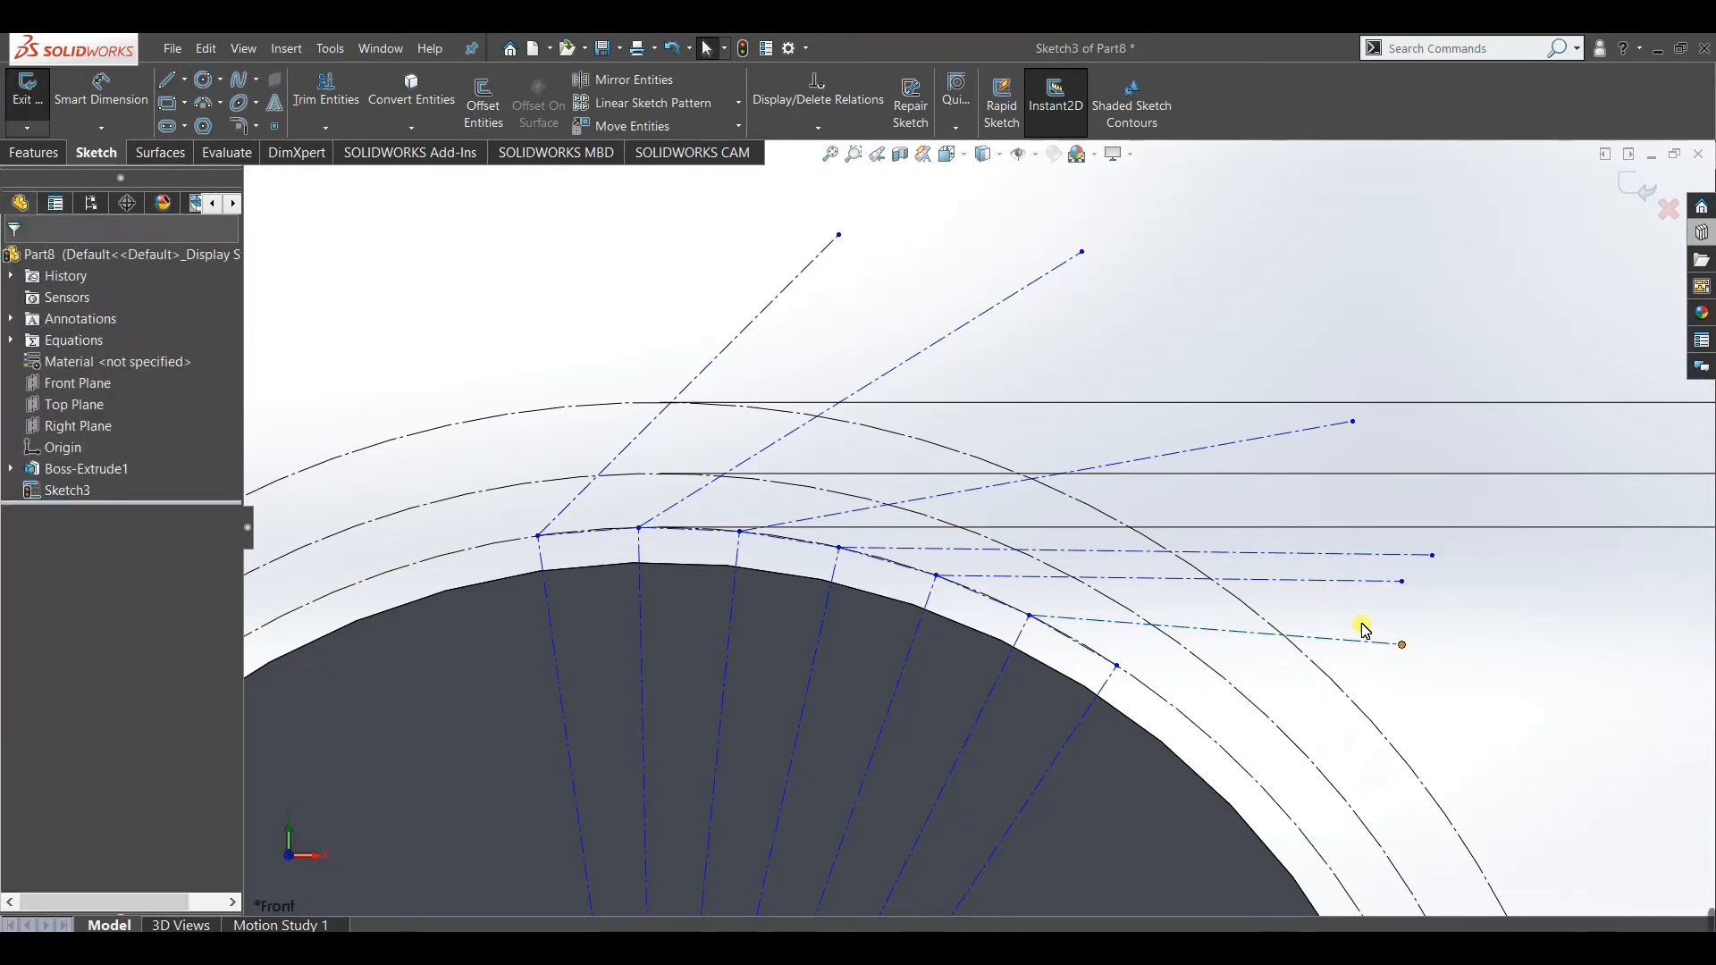
Delete the parallel relation between the outward centerlines from the fifth and fourth radial lines.
left_click(1336, 583)
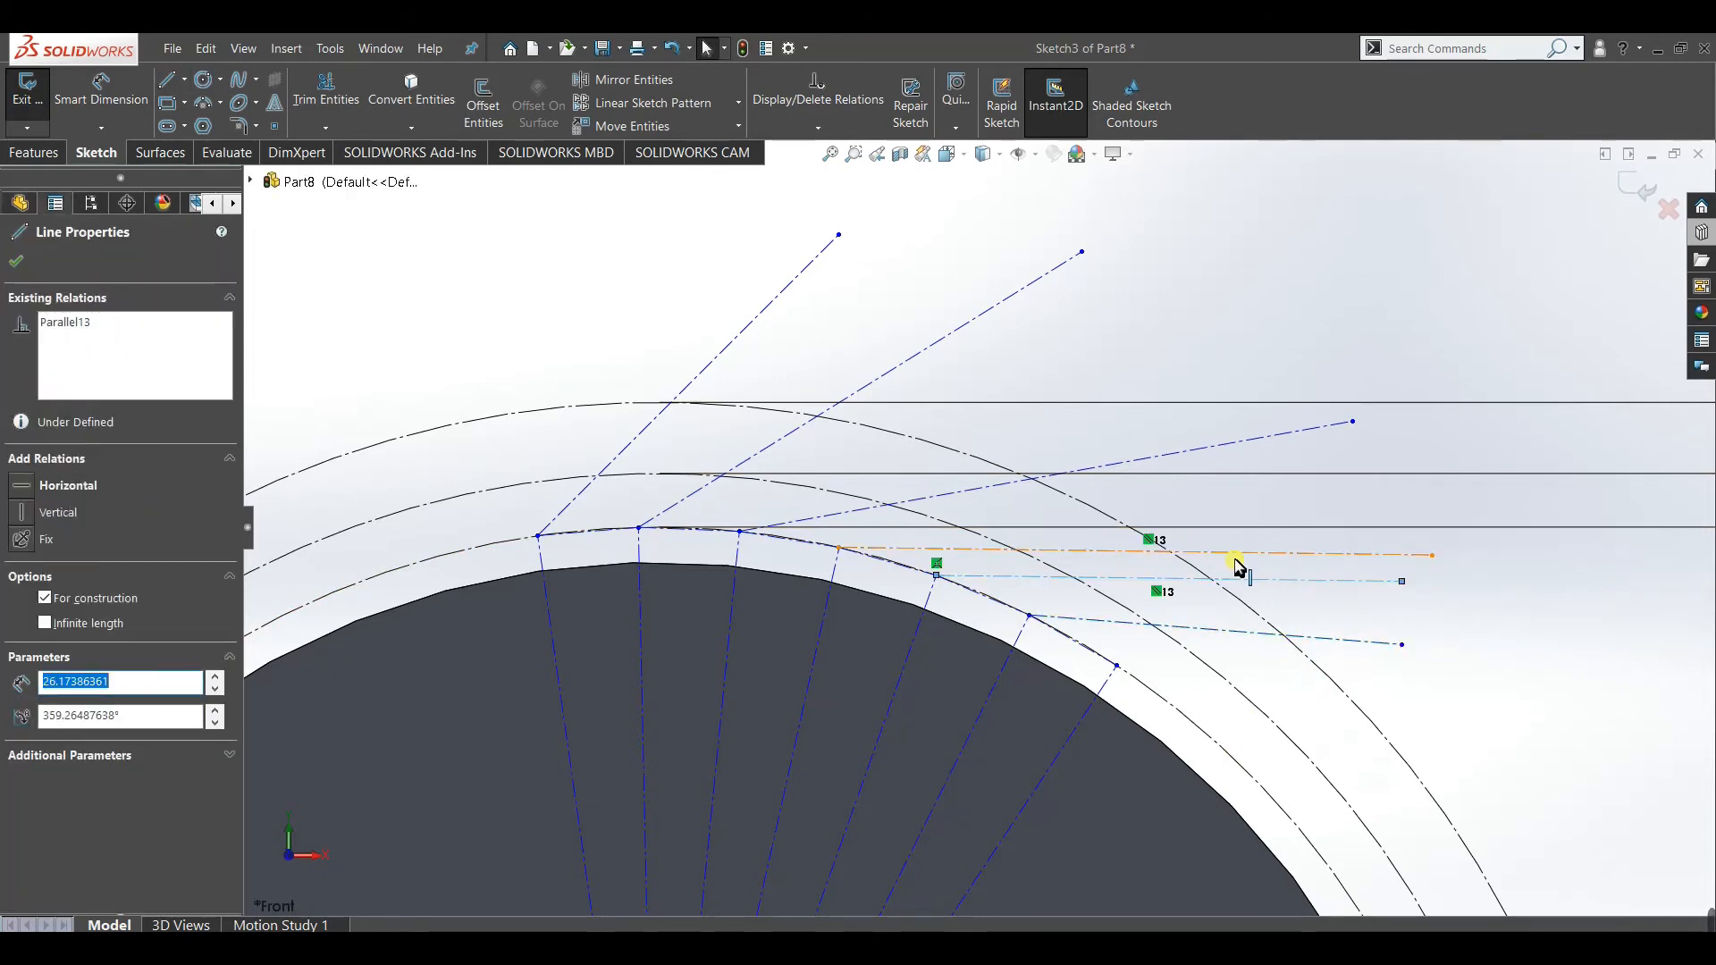
scroll(1178, 573, "down", 3)
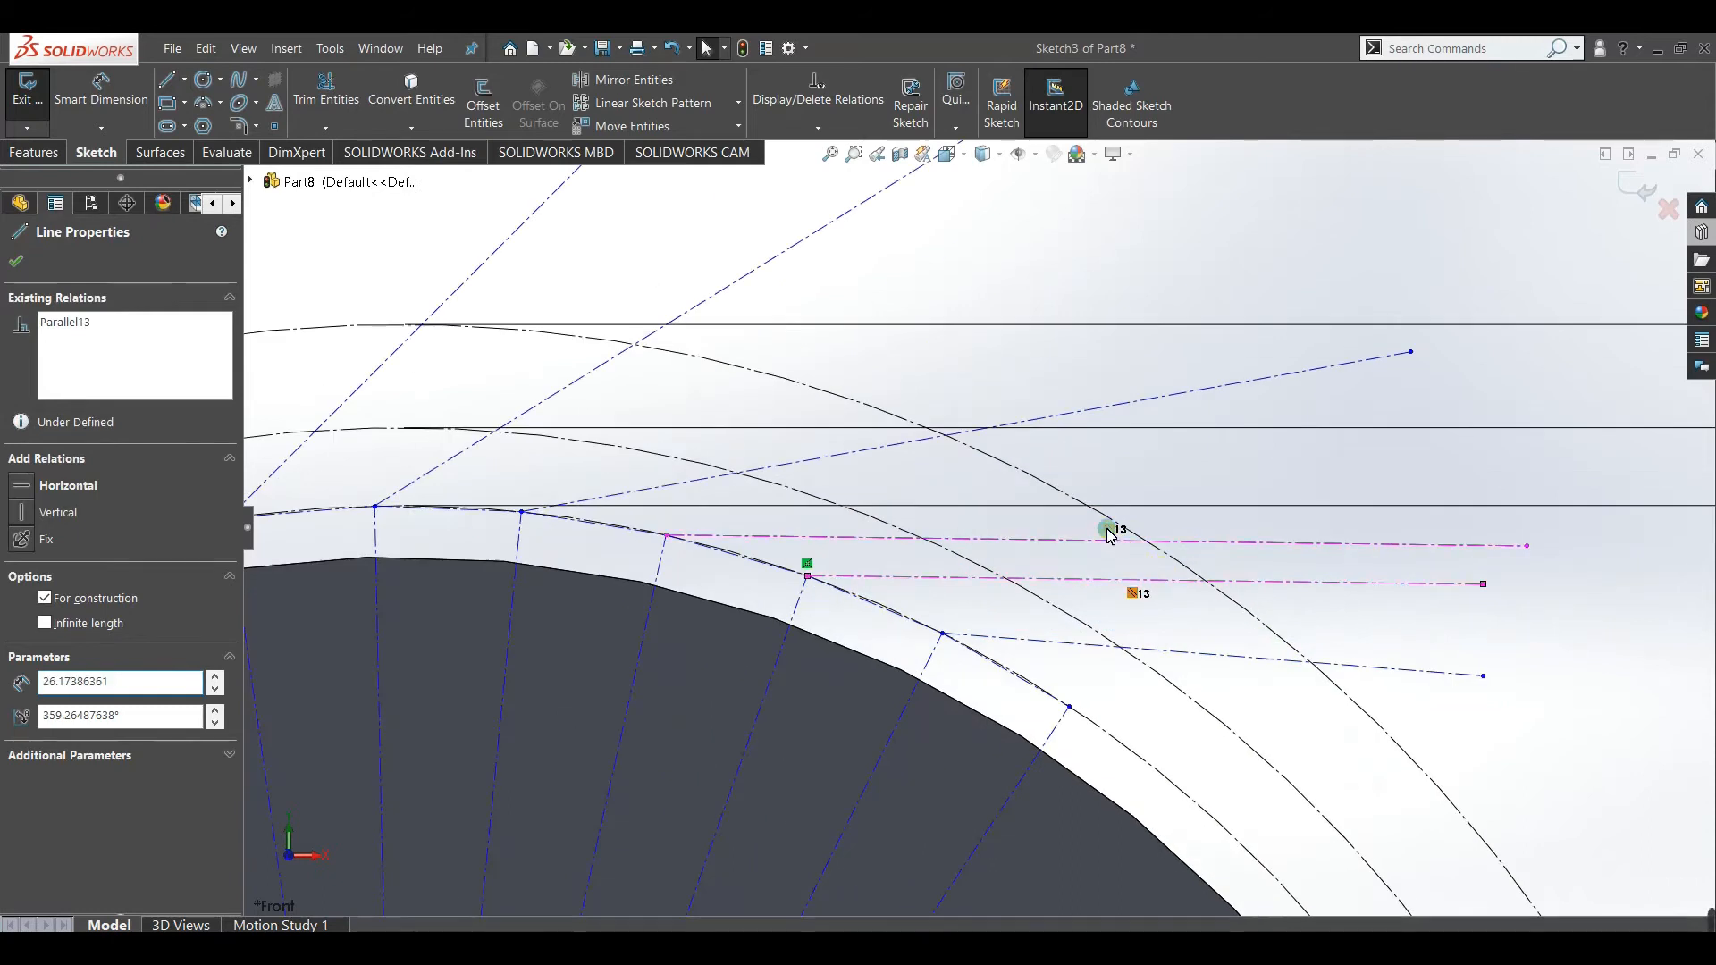
right_click(1110, 528)
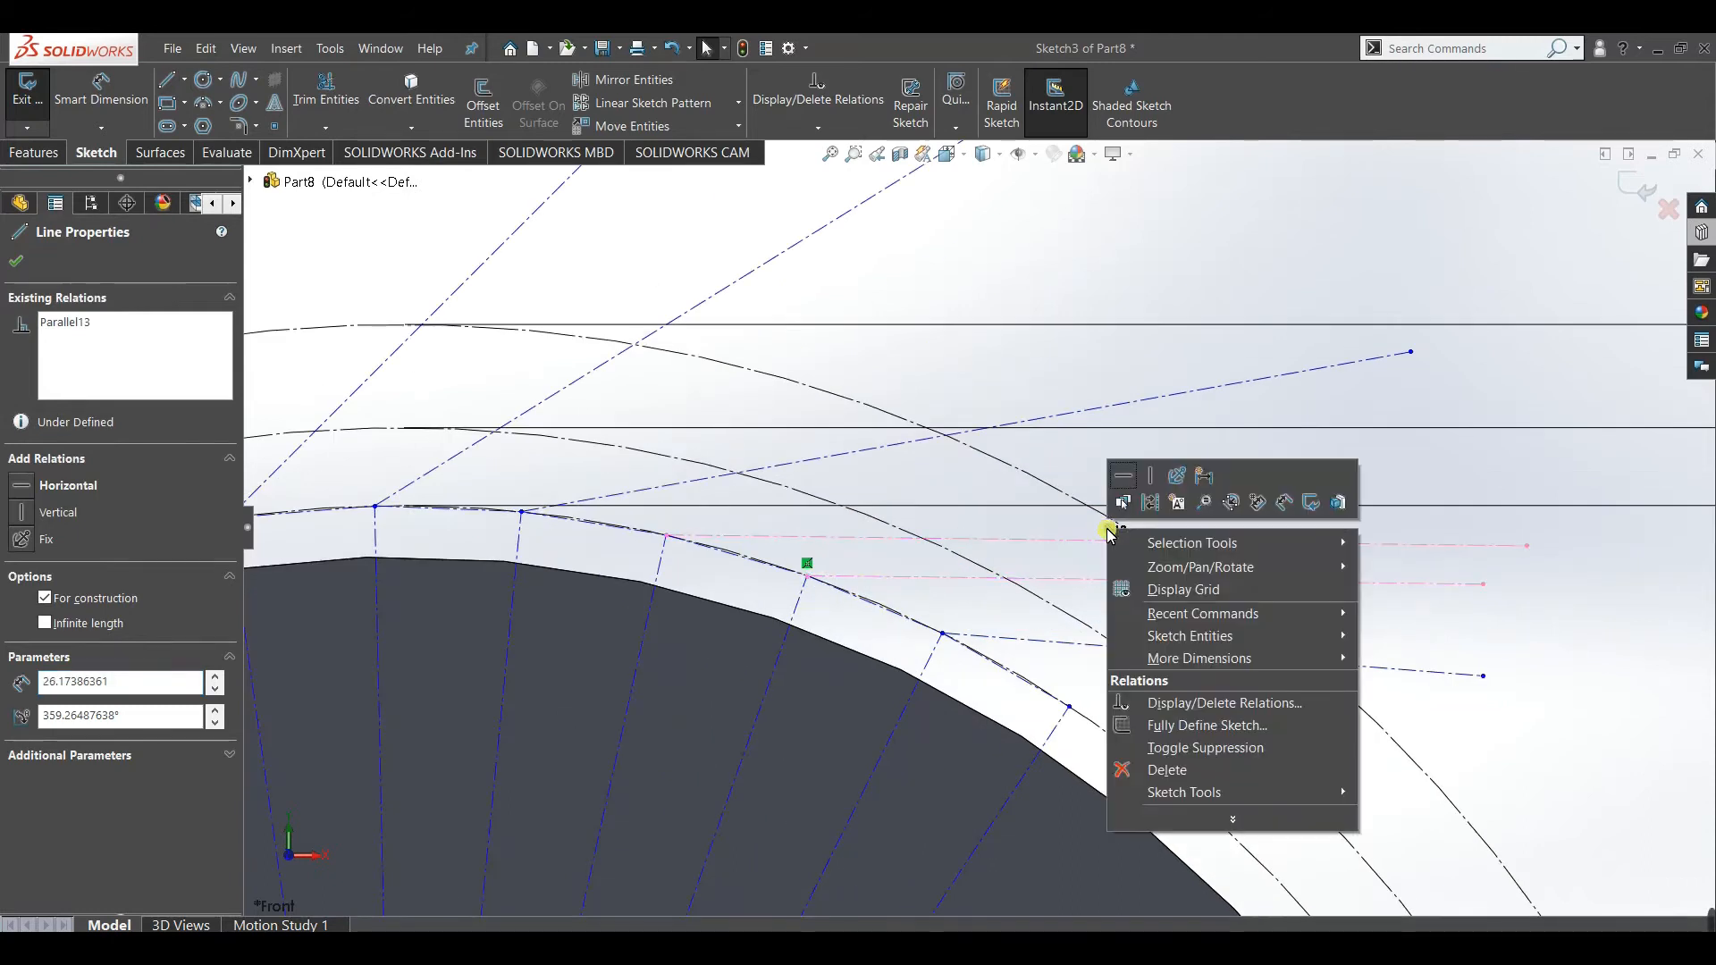
left_click(1185, 770)
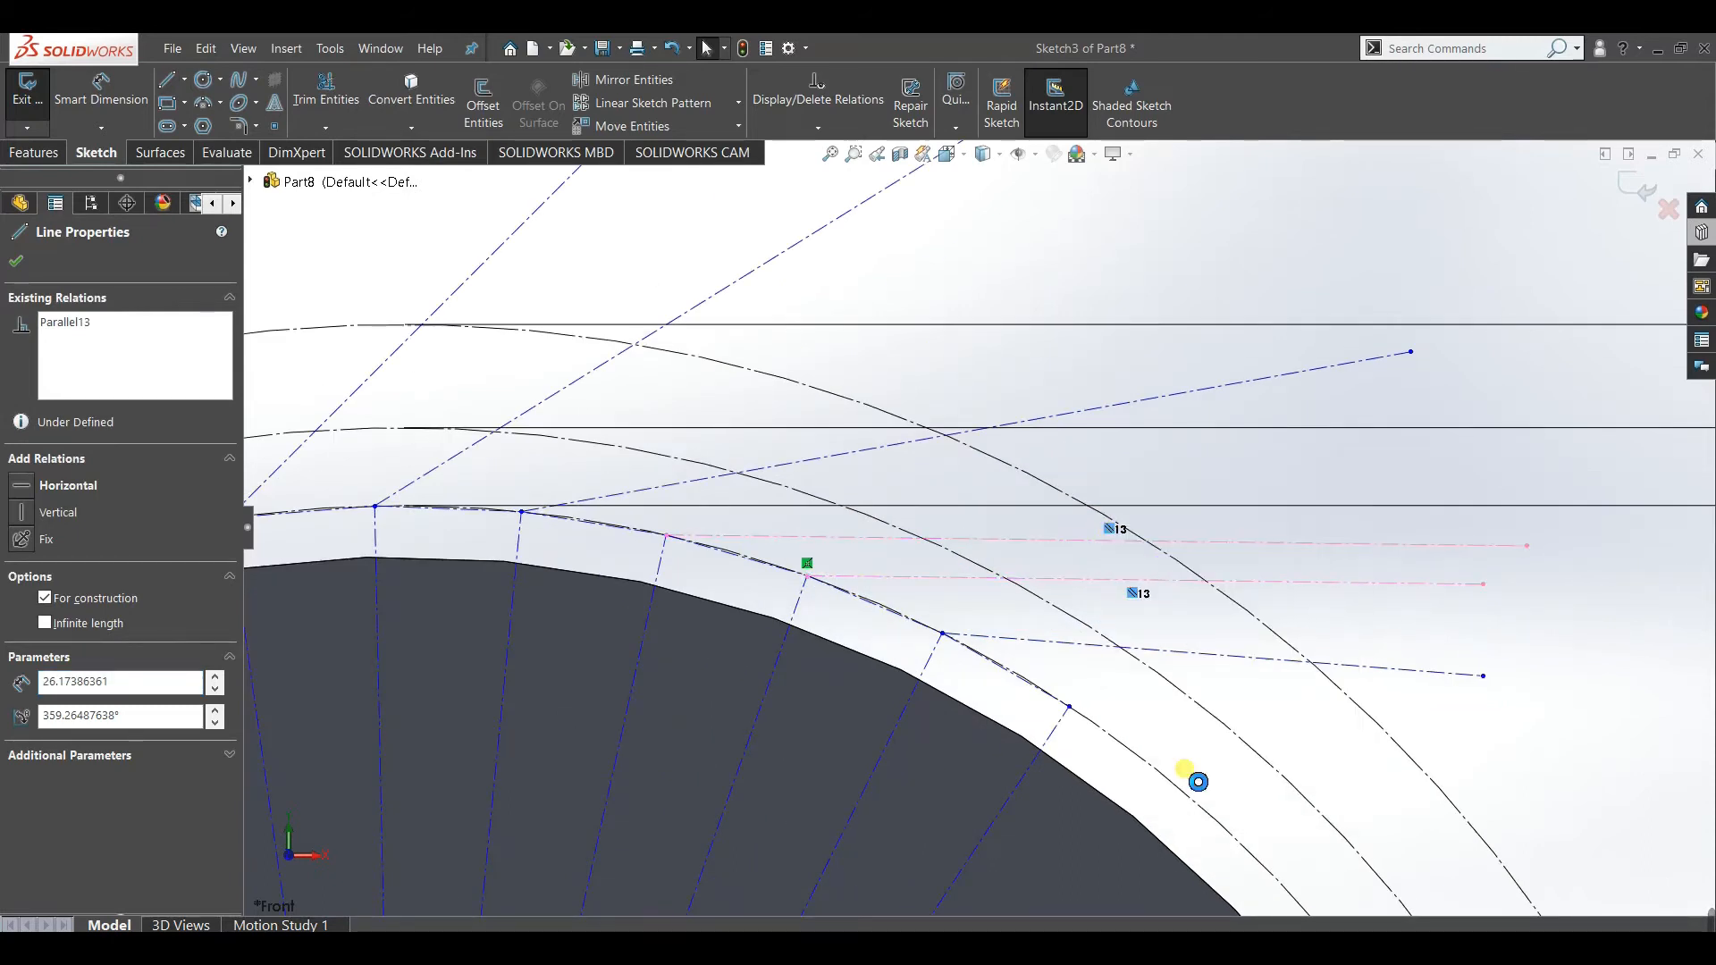
left_click(1195, 576)
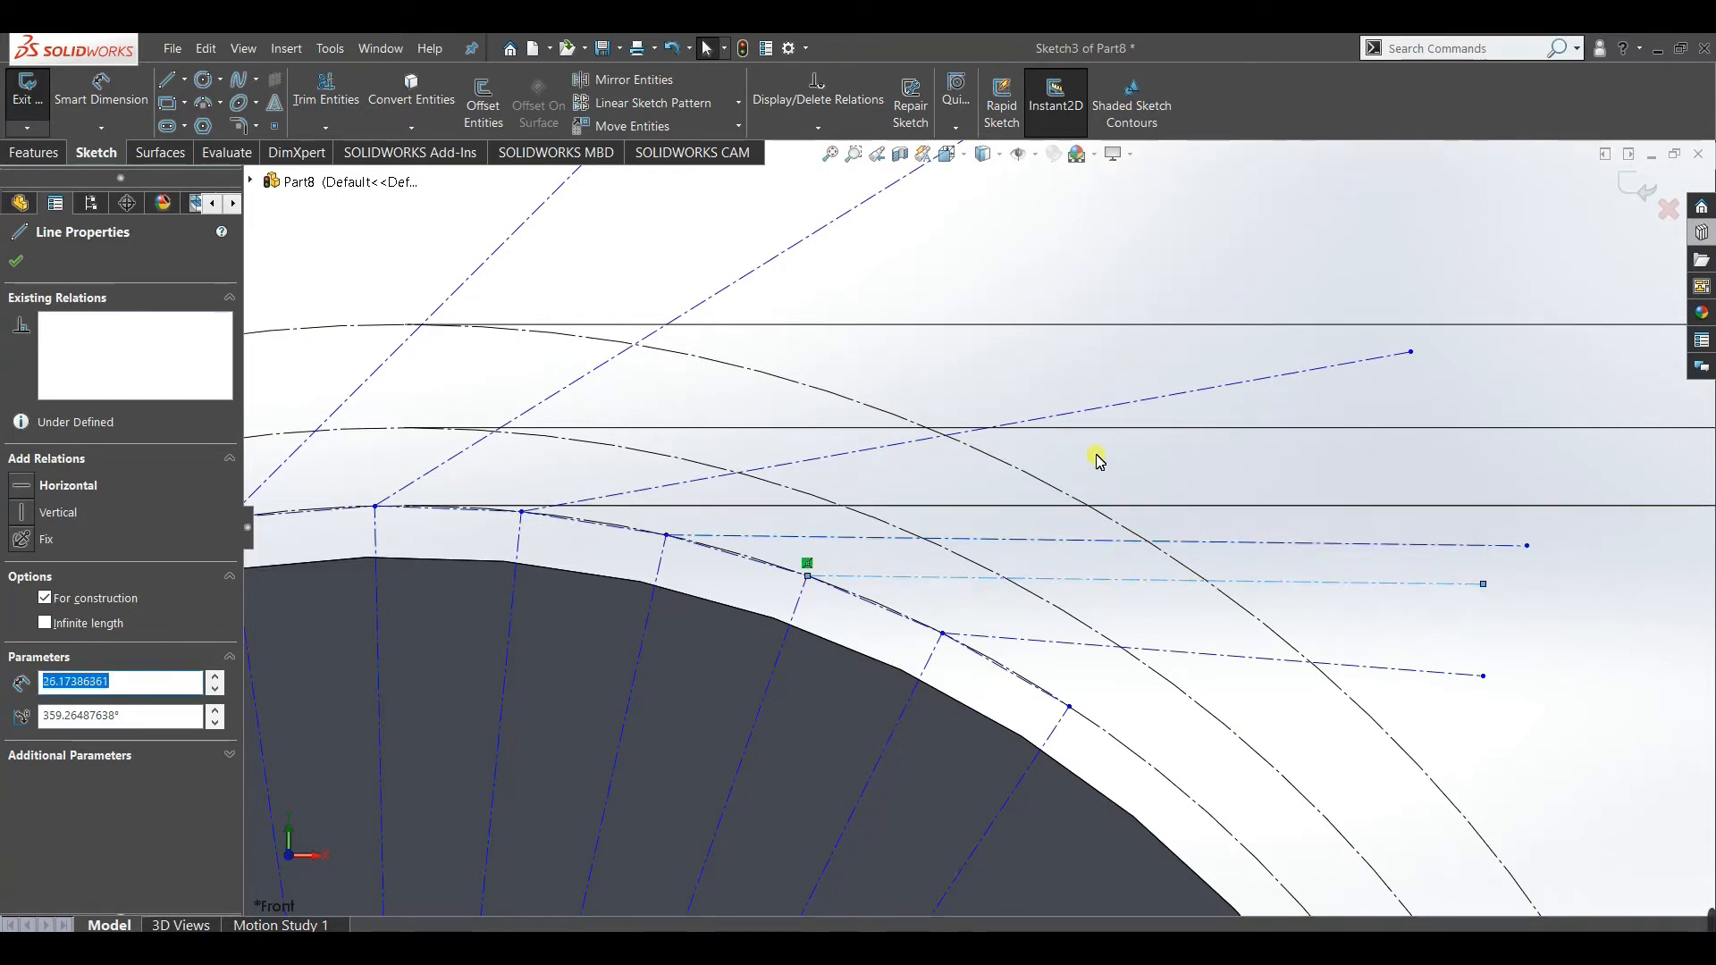
left_click(1111, 408)
left_click(969, 367)
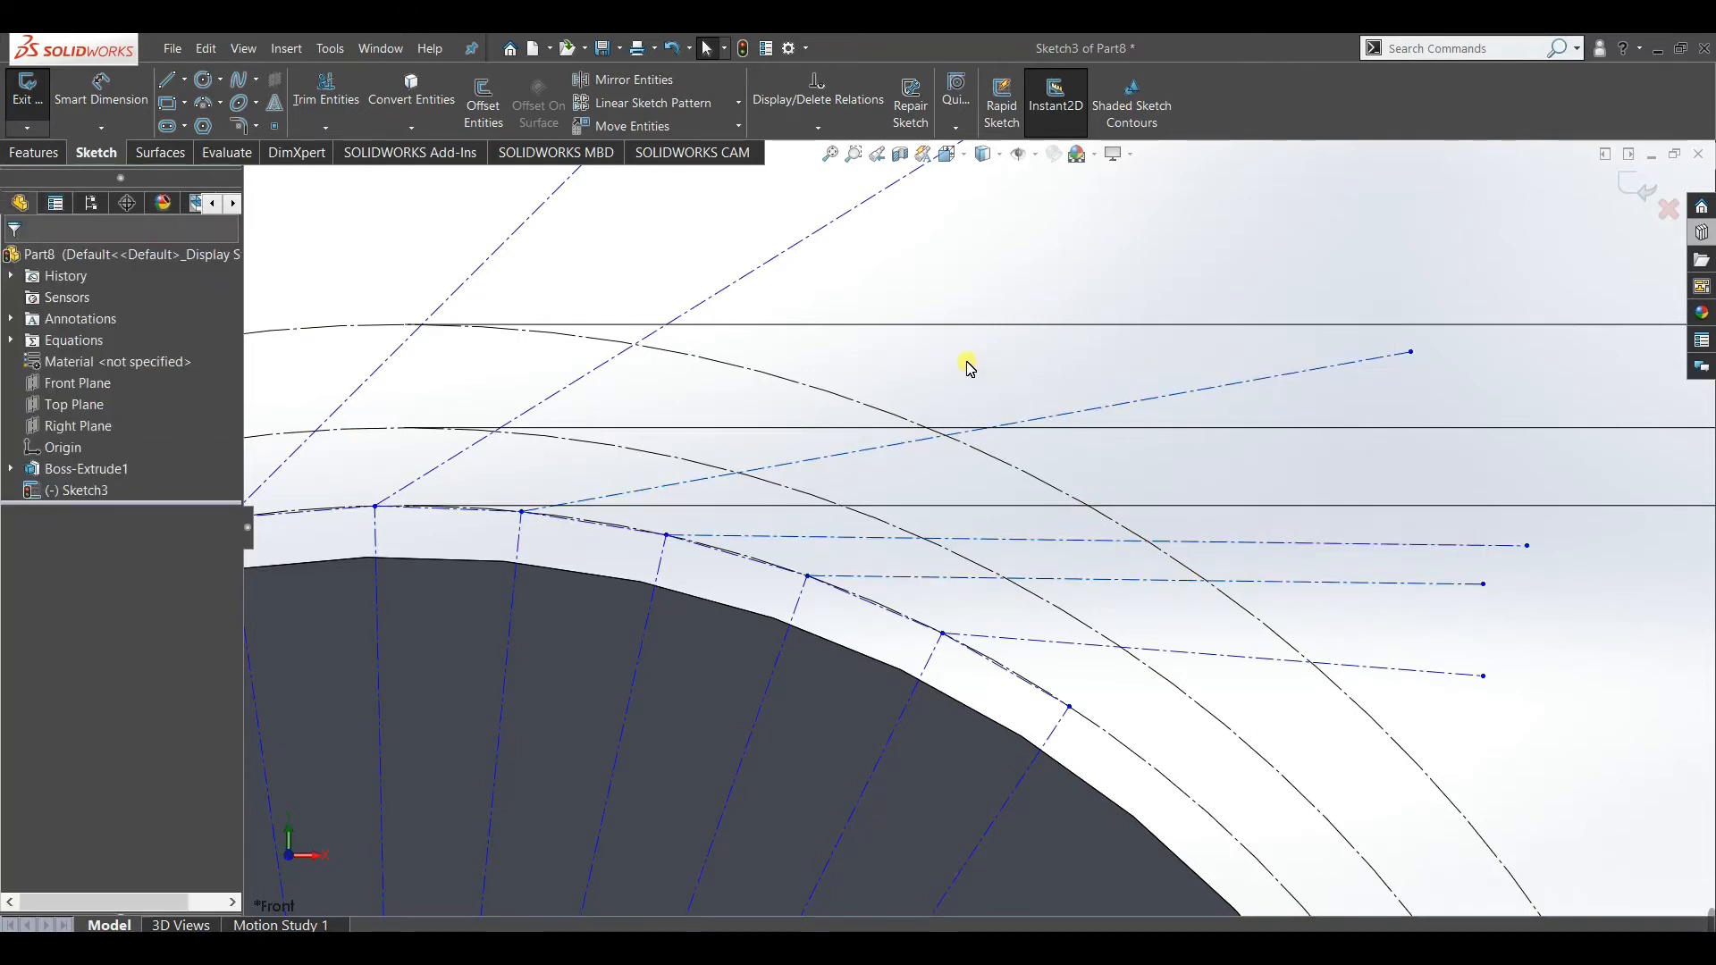
scroll(972, 527, "up", 4)
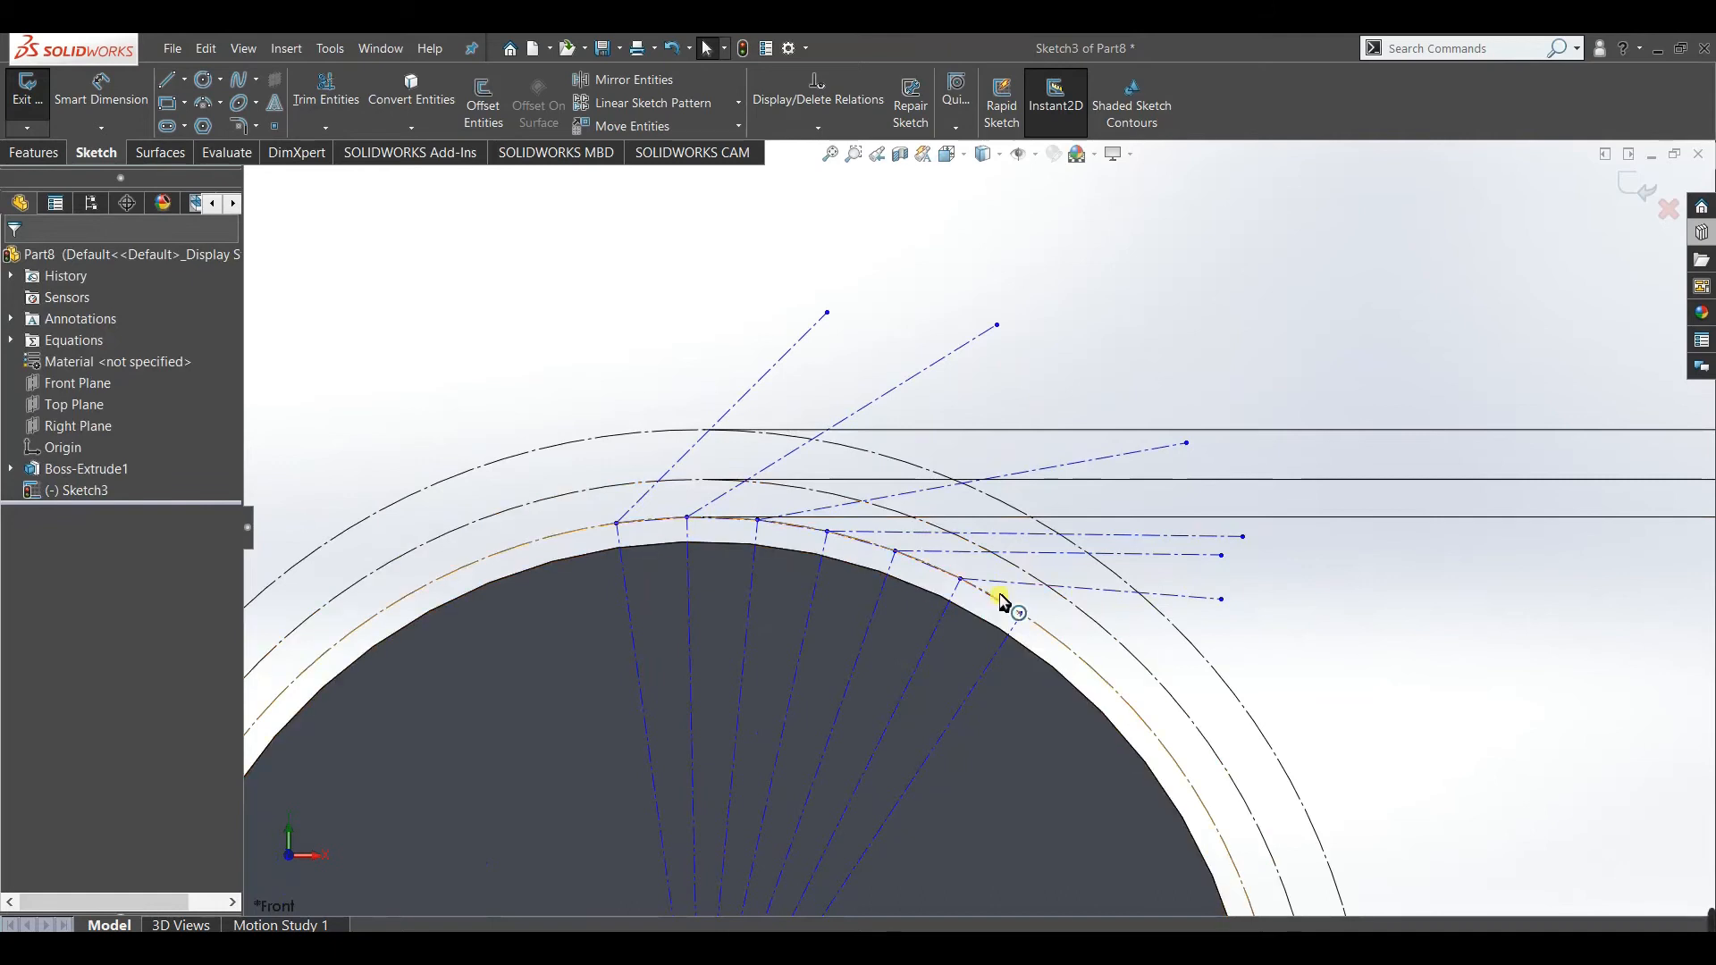
scroll(1002, 603, "down", 3)
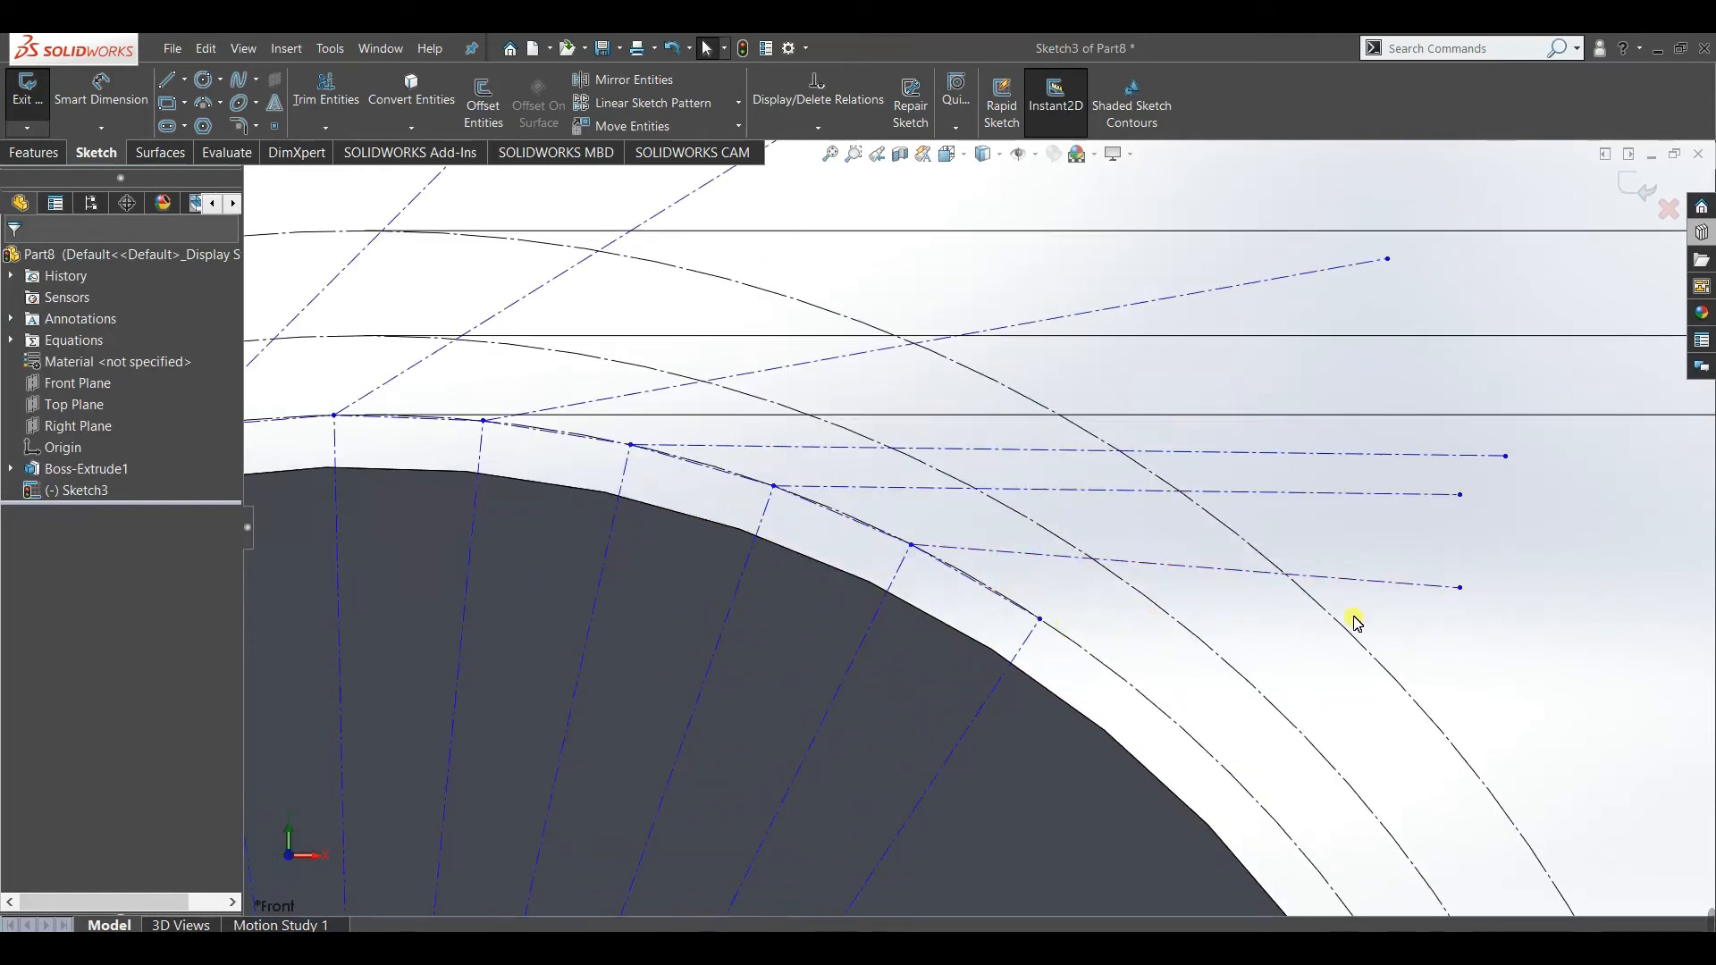
Make the sixth radial line's outward centerline equal in length to the chord joining the sixth and seventh radial lines' outer endpoints.
left_click(1304, 611)
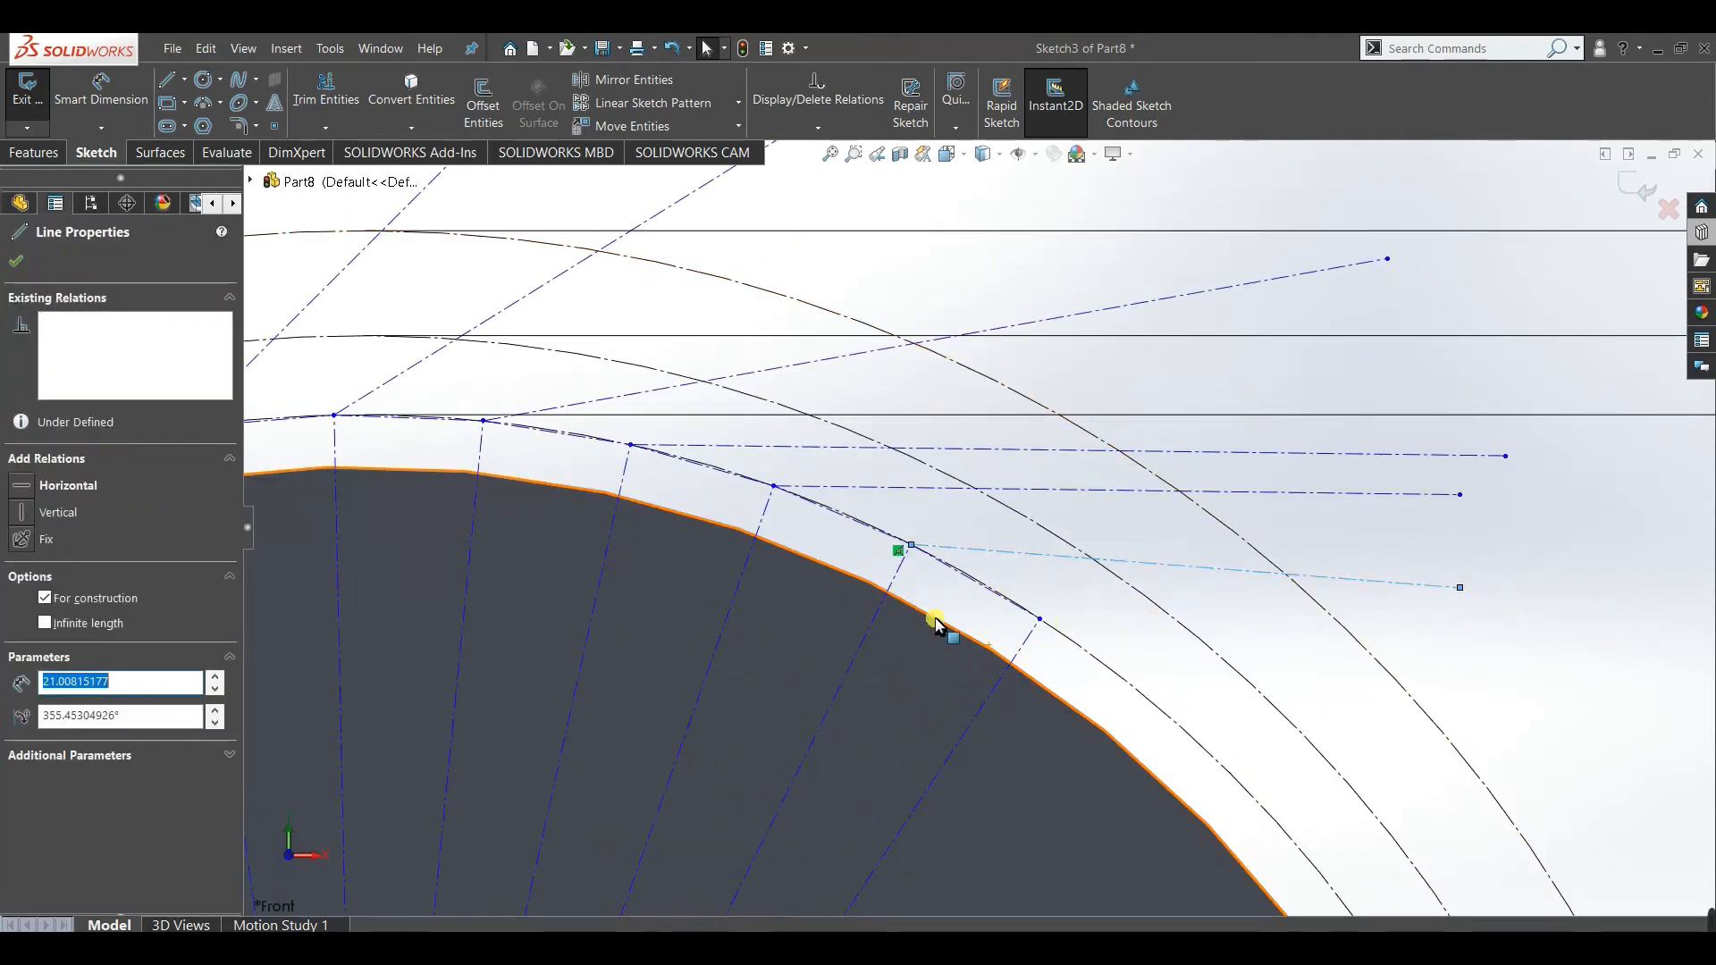
scroll(956, 602, "down", 2)
left_click(970, 547, "ctrl")
left_click(26, 713)
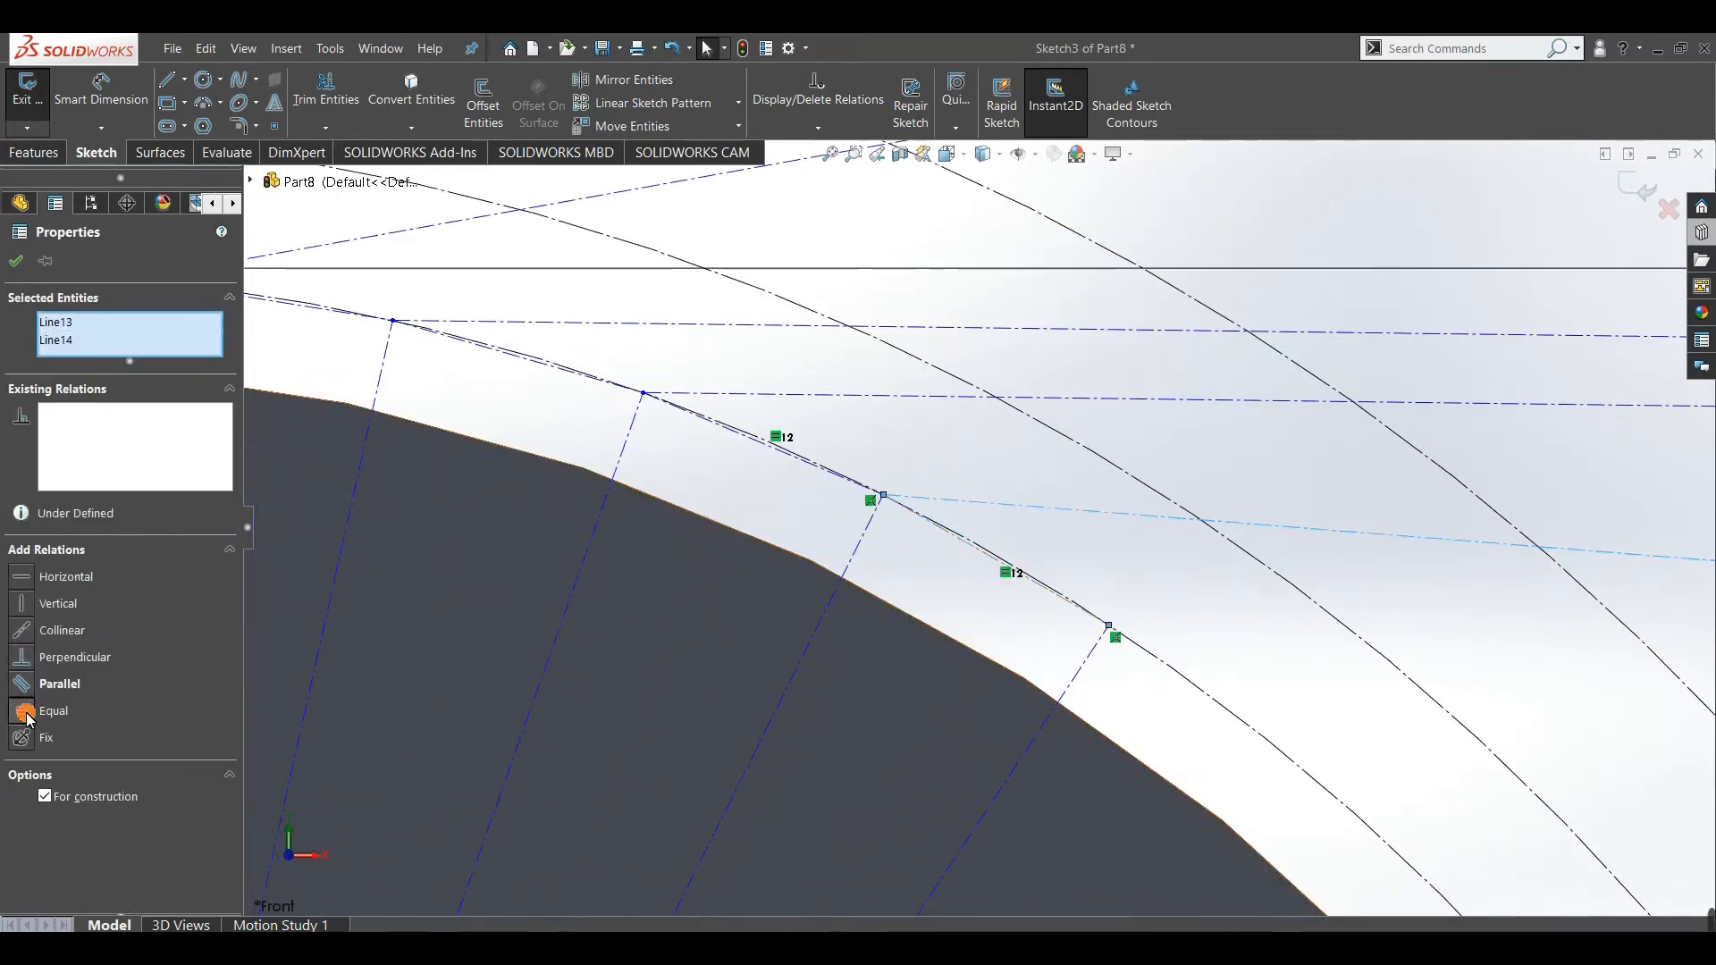
scroll(903, 590, "up", 2)
left_click(1249, 536)
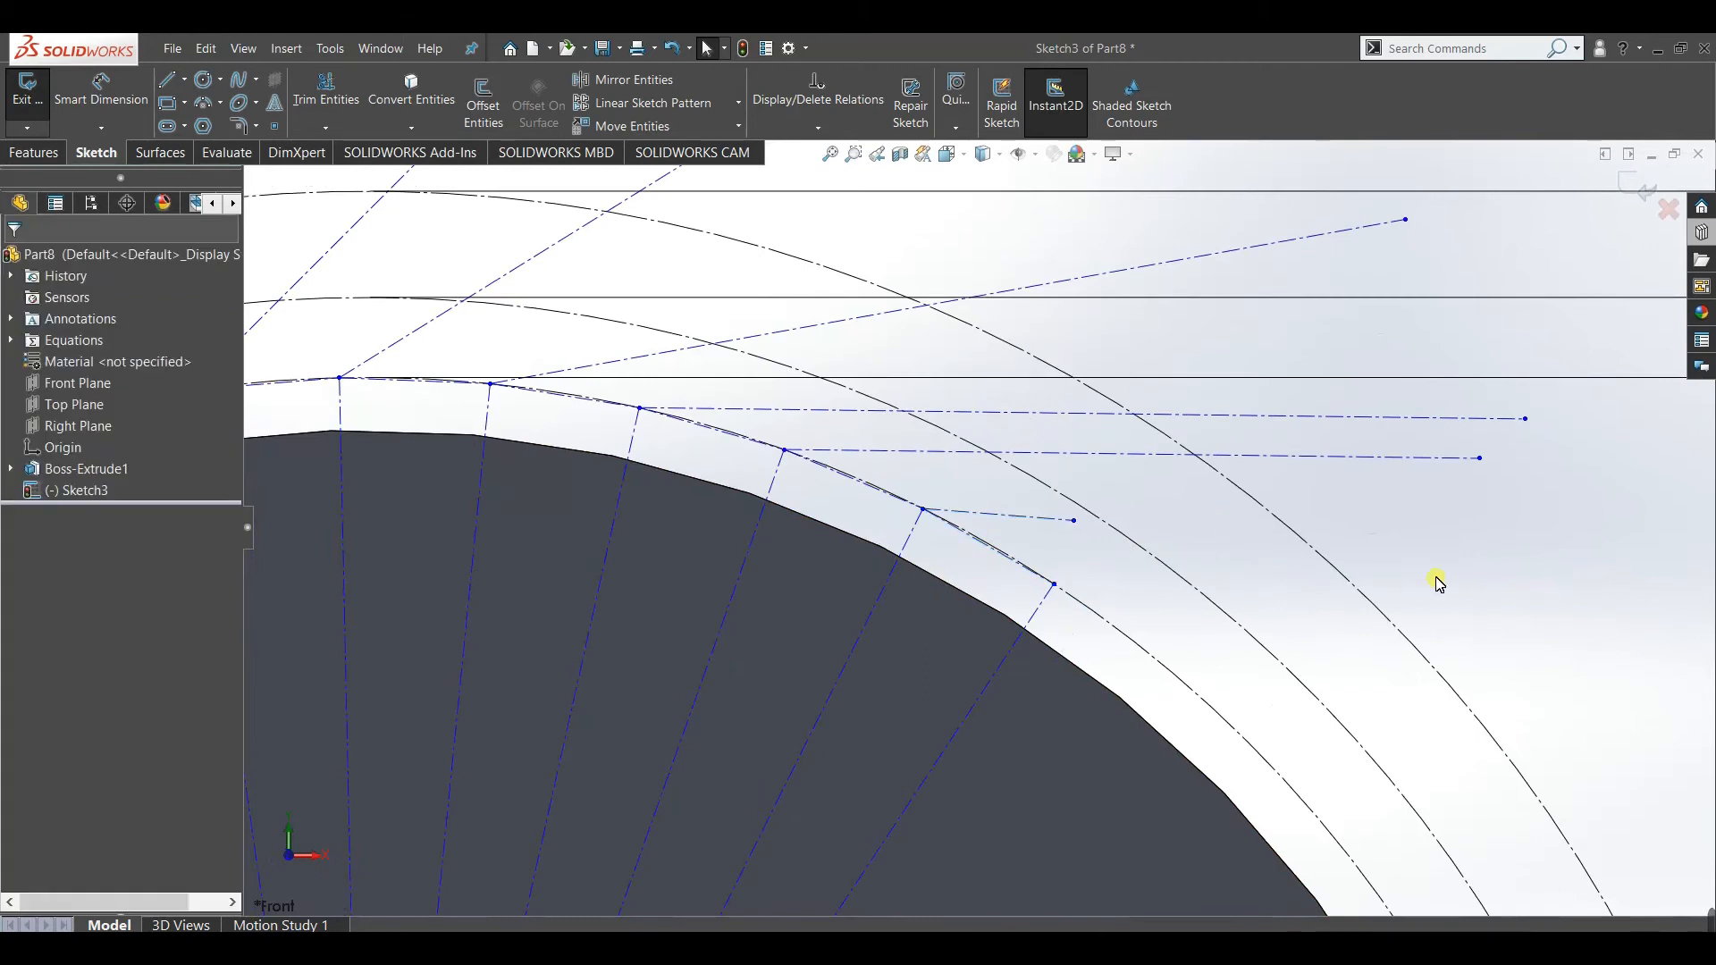
Dimension the length of the outward centerline from the sixth radial line and set it to 4 mm.
right_click_drag(1437, 581, 1450, 471)
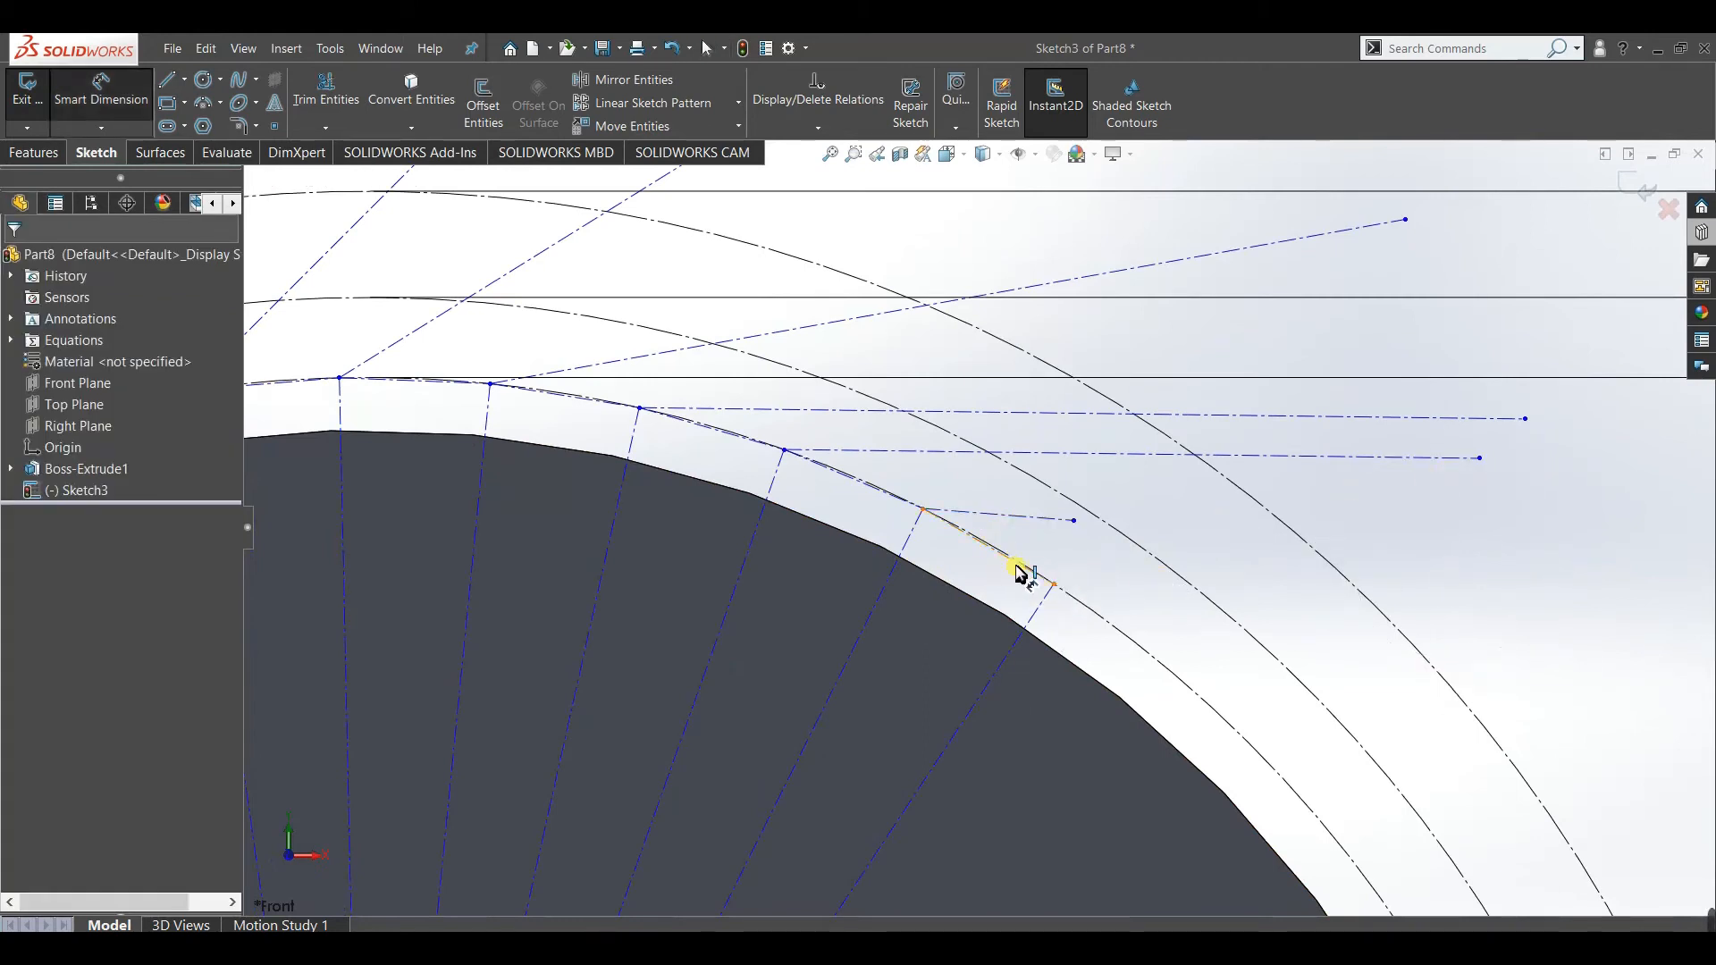
left_click(1083, 505)
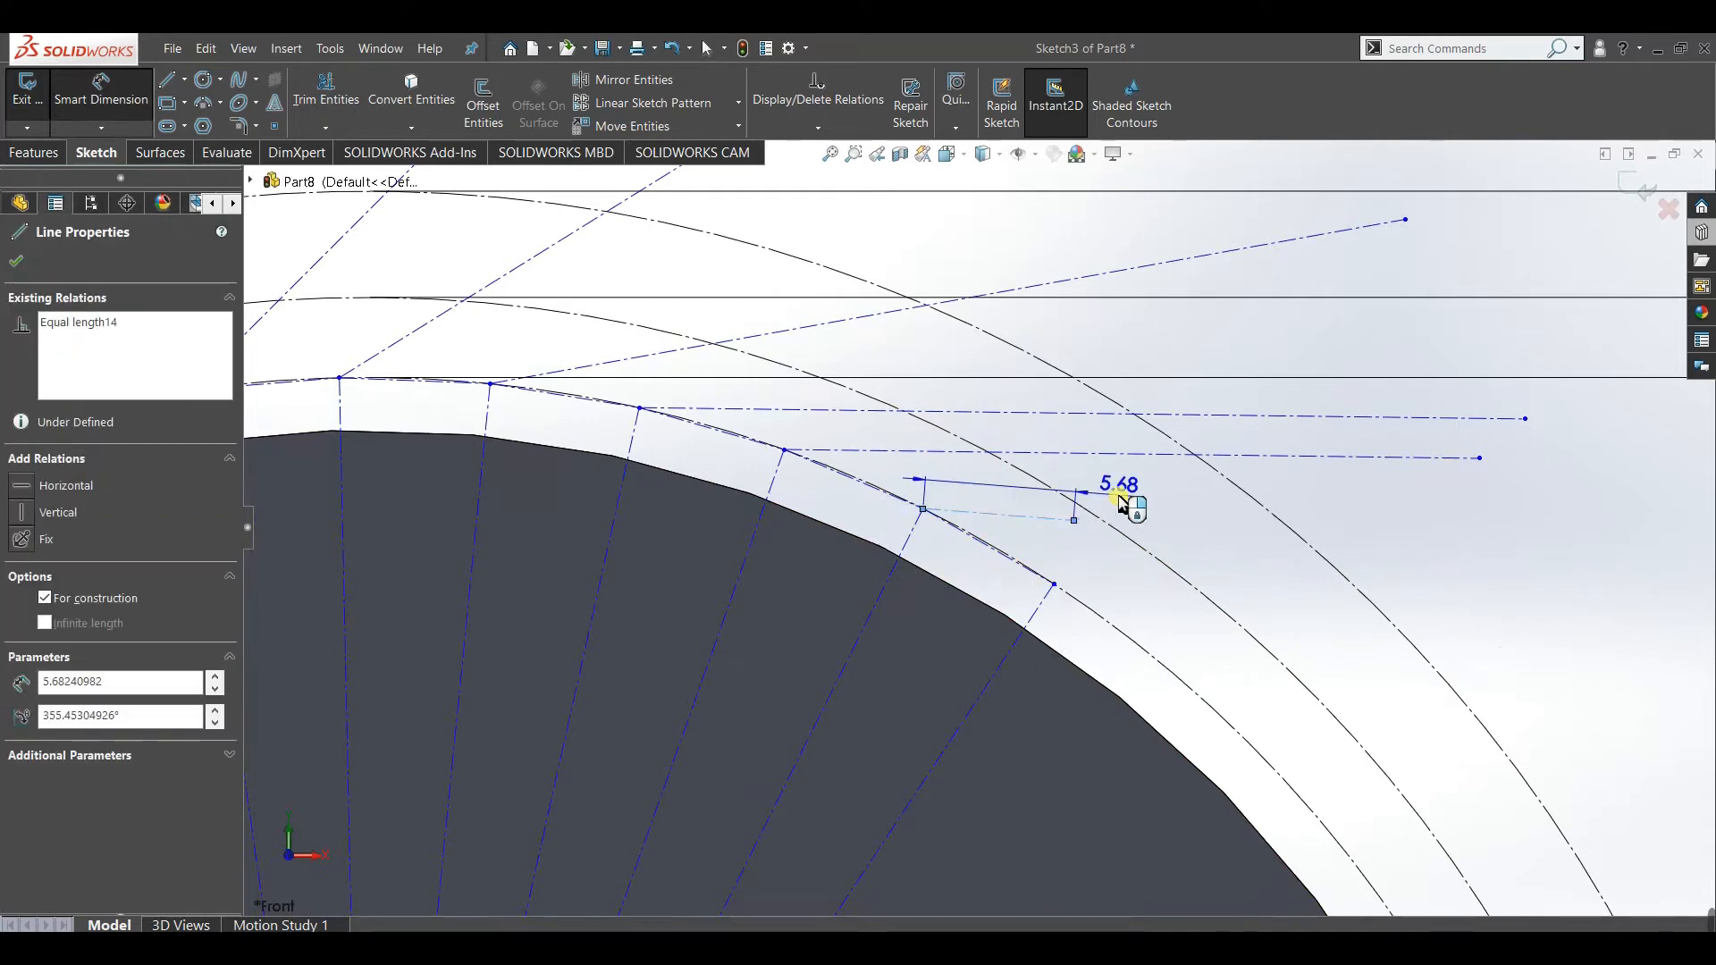
left_click(1122, 501)
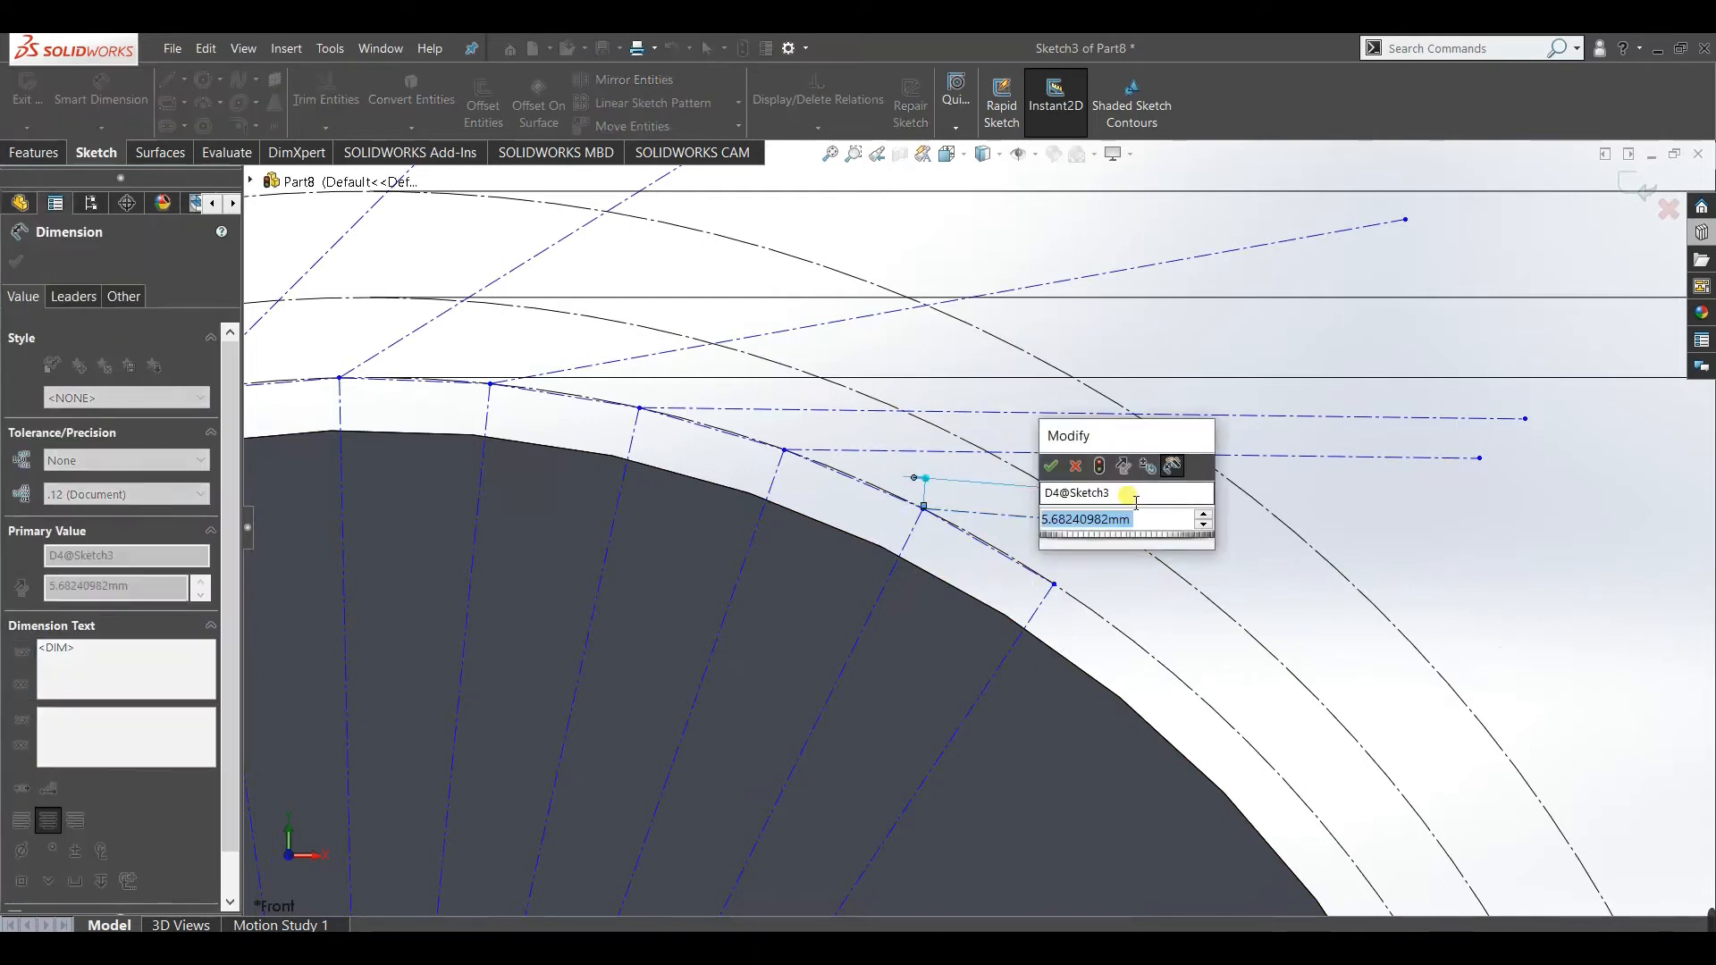
left_click(1047, 467)
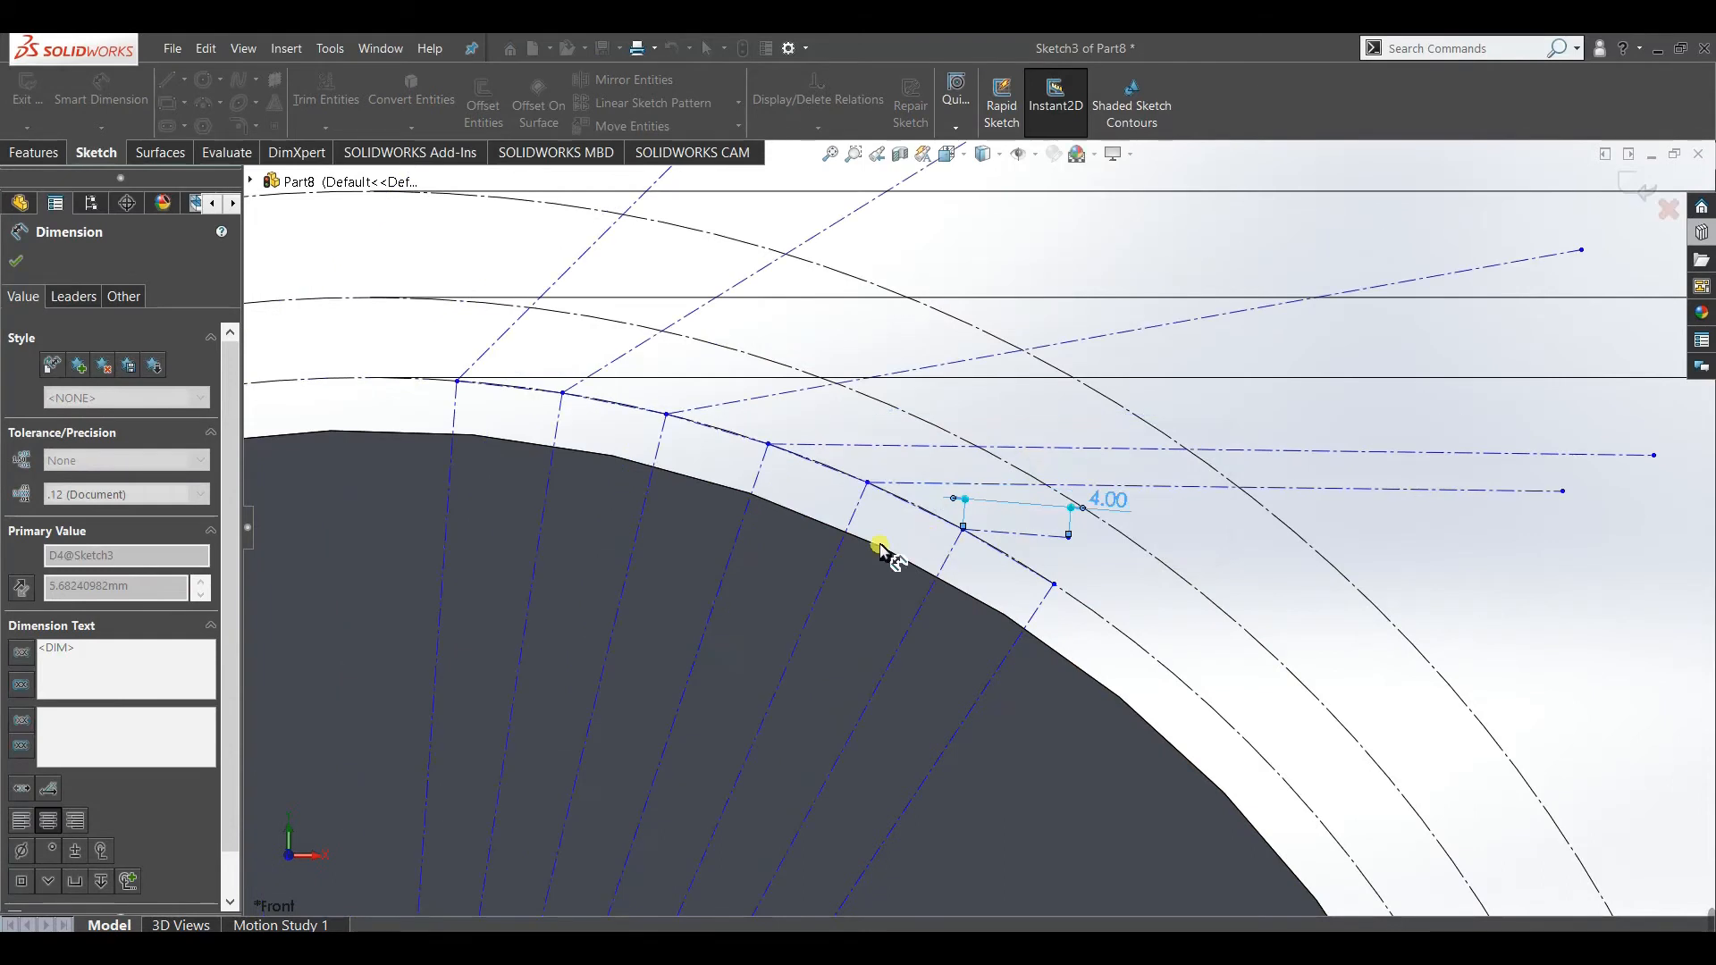
left_click(28, 260)
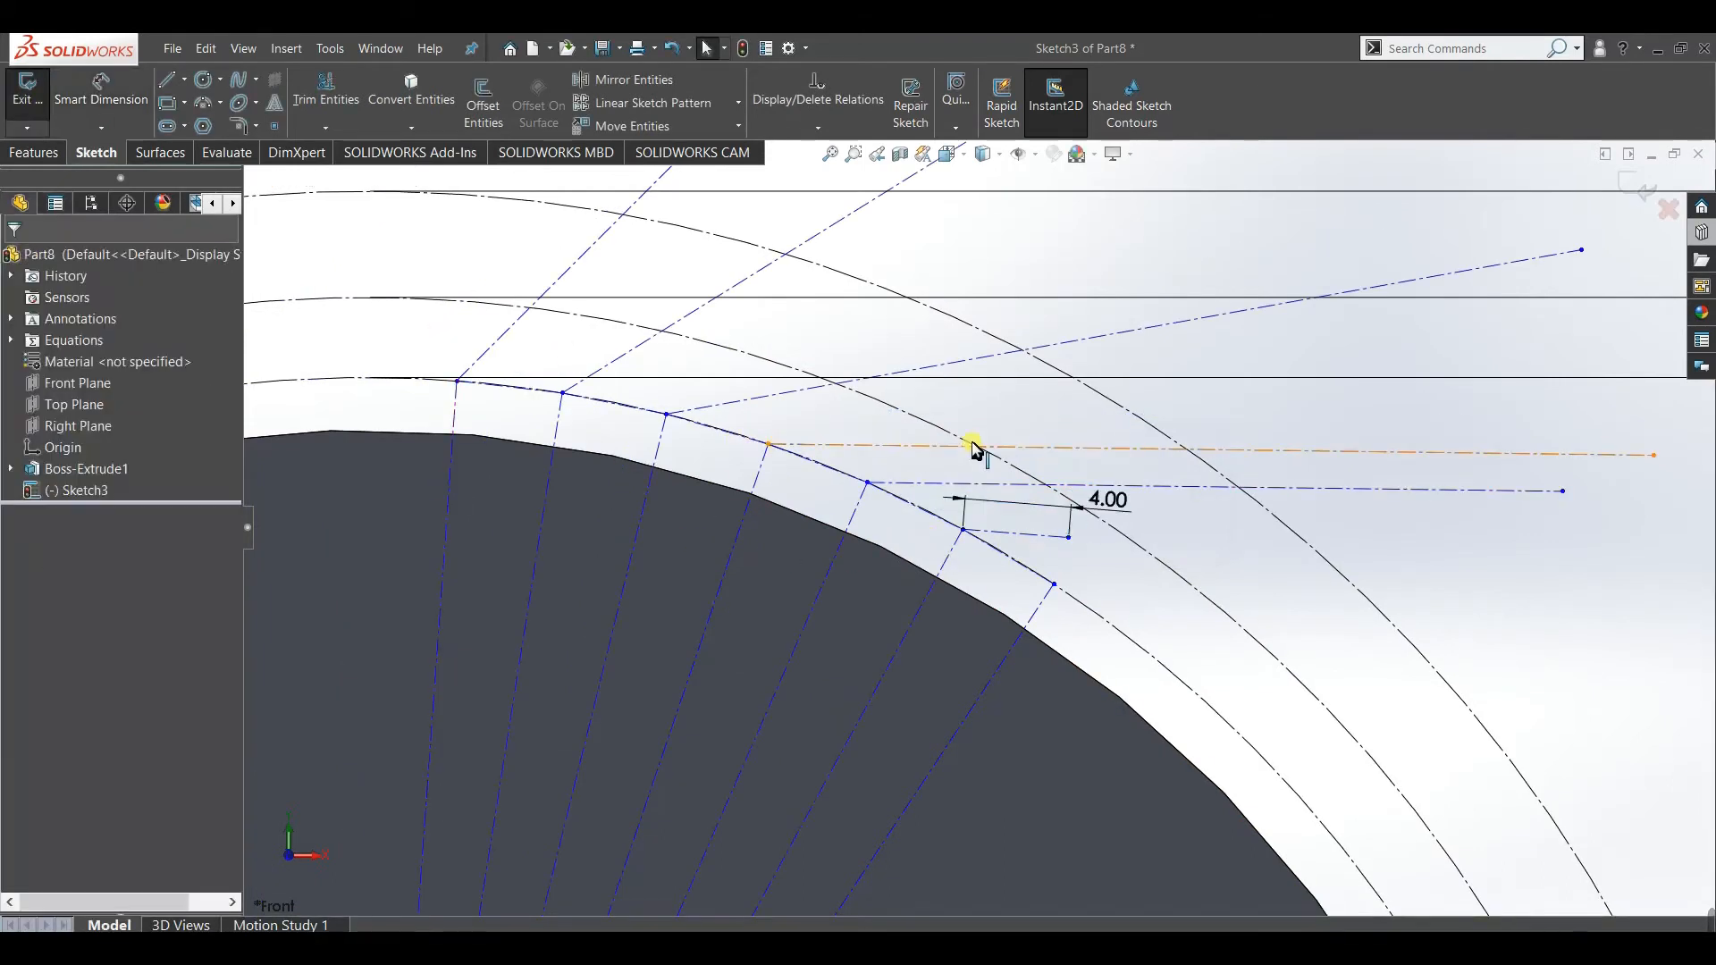
Link the 4 mm centerline dimension to the global variable with the equation ="r".
scroll(1150, 581, "up", 1)
scroll(1189, 589, "up", 1)
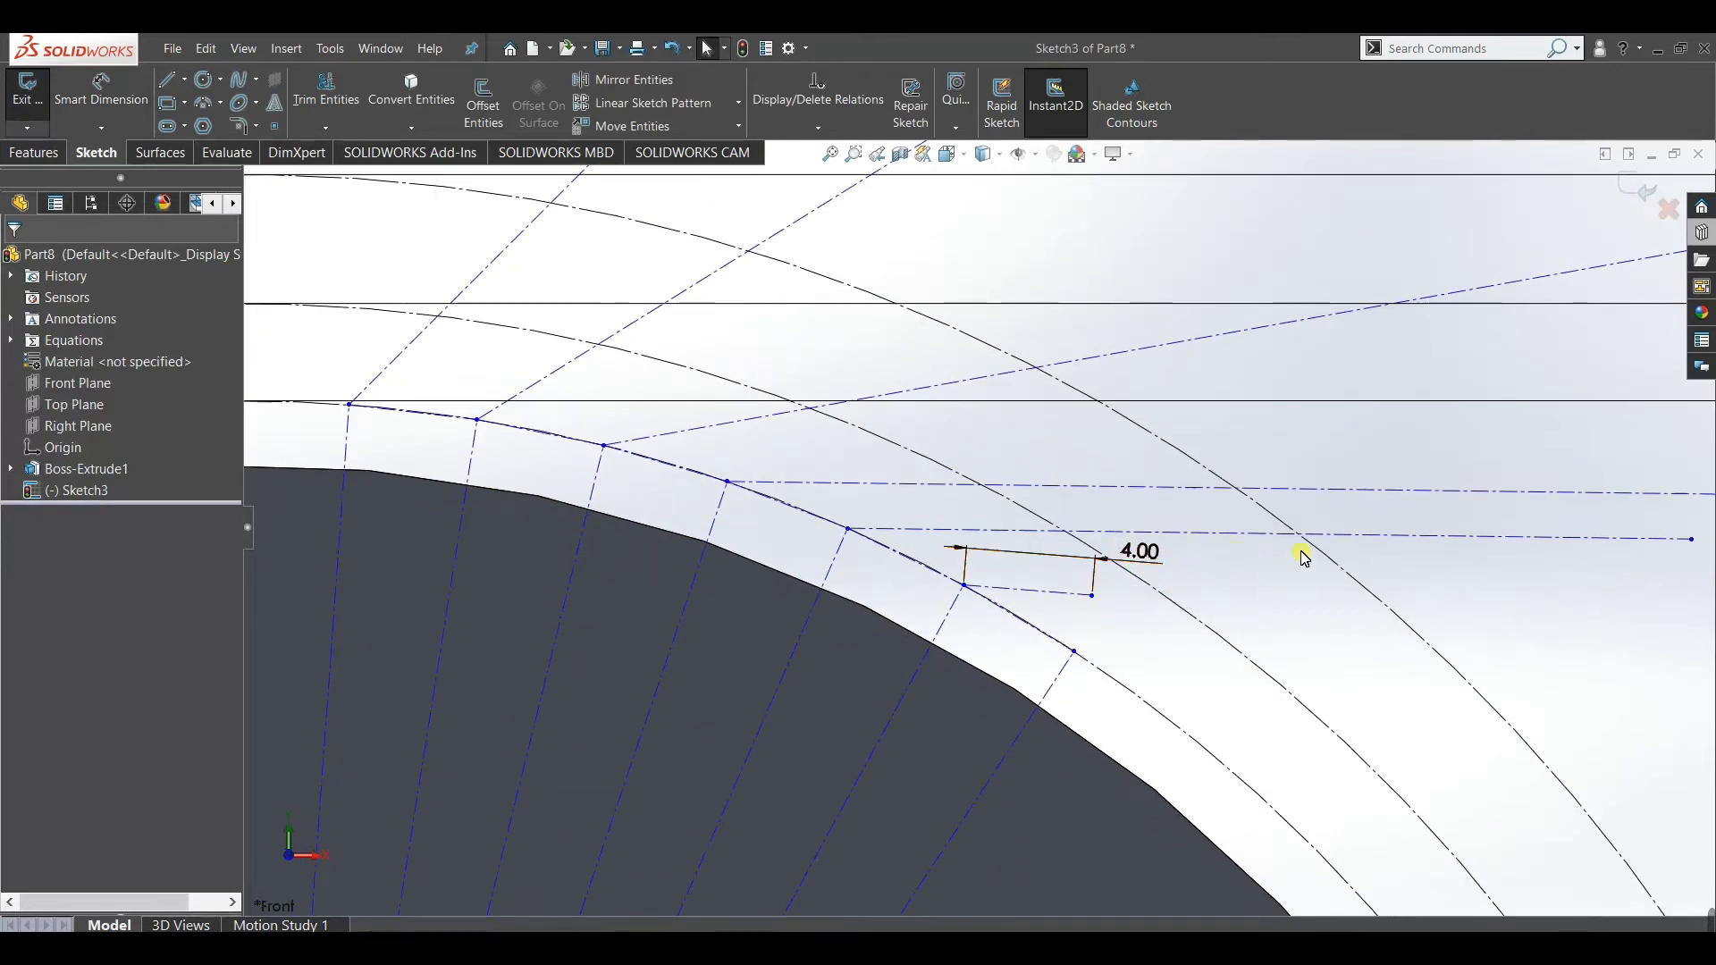
double_click(1131, 559)
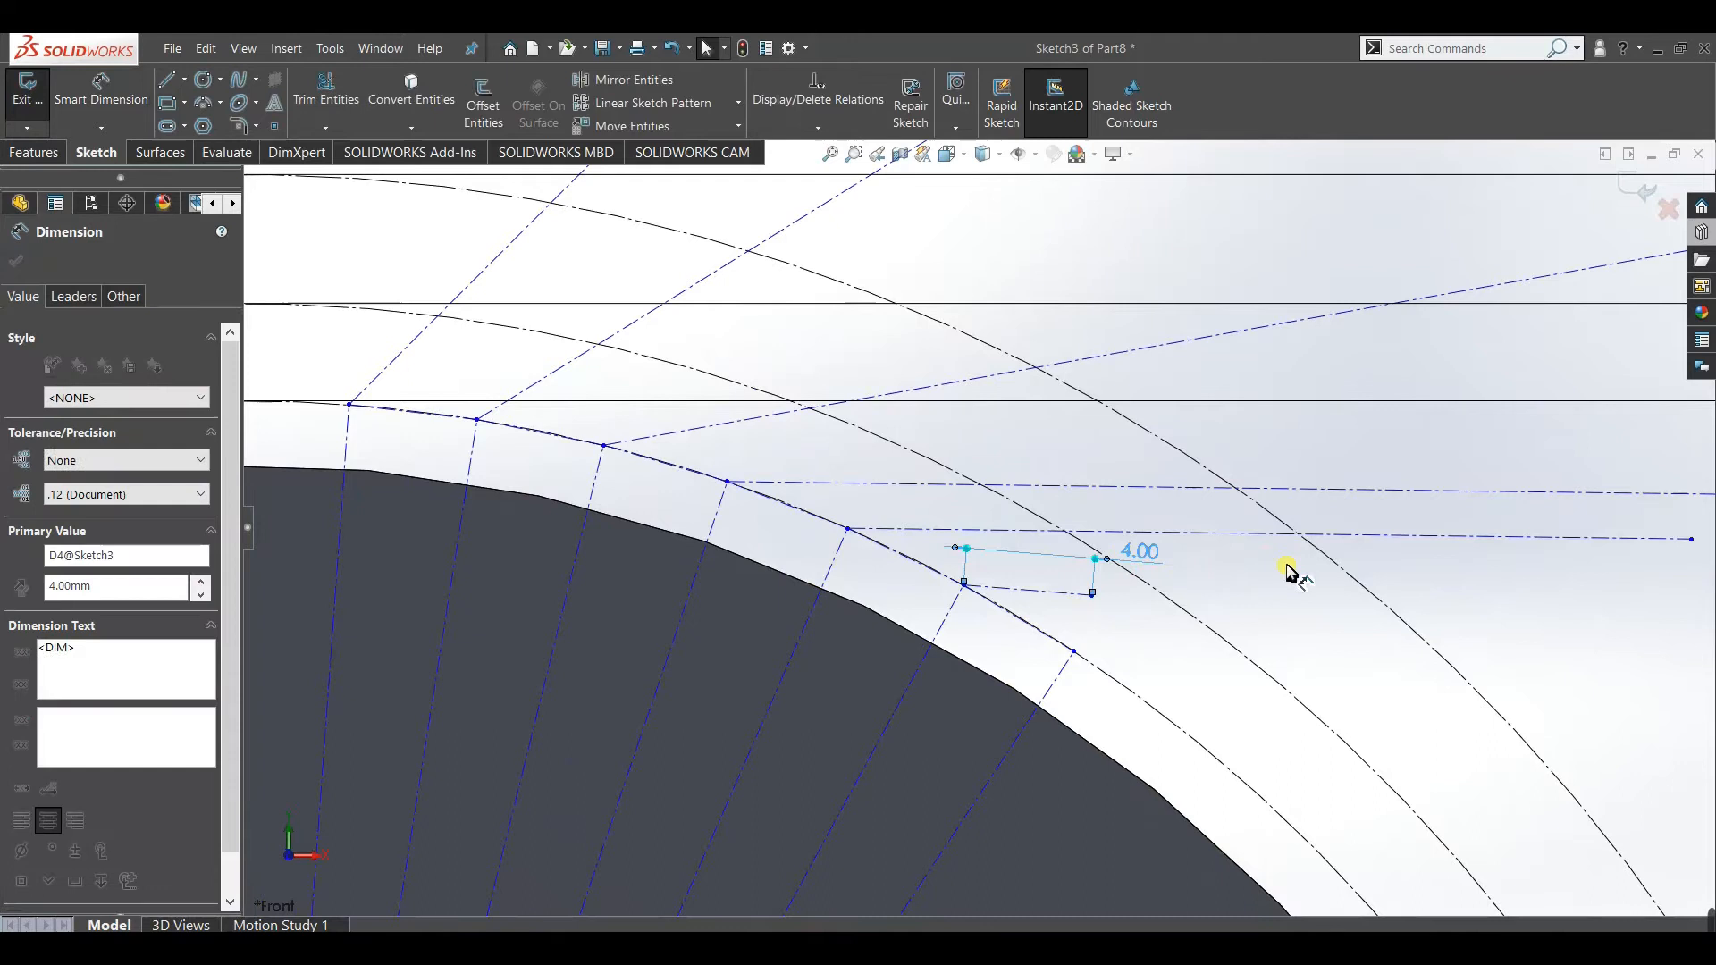
type("=\"")
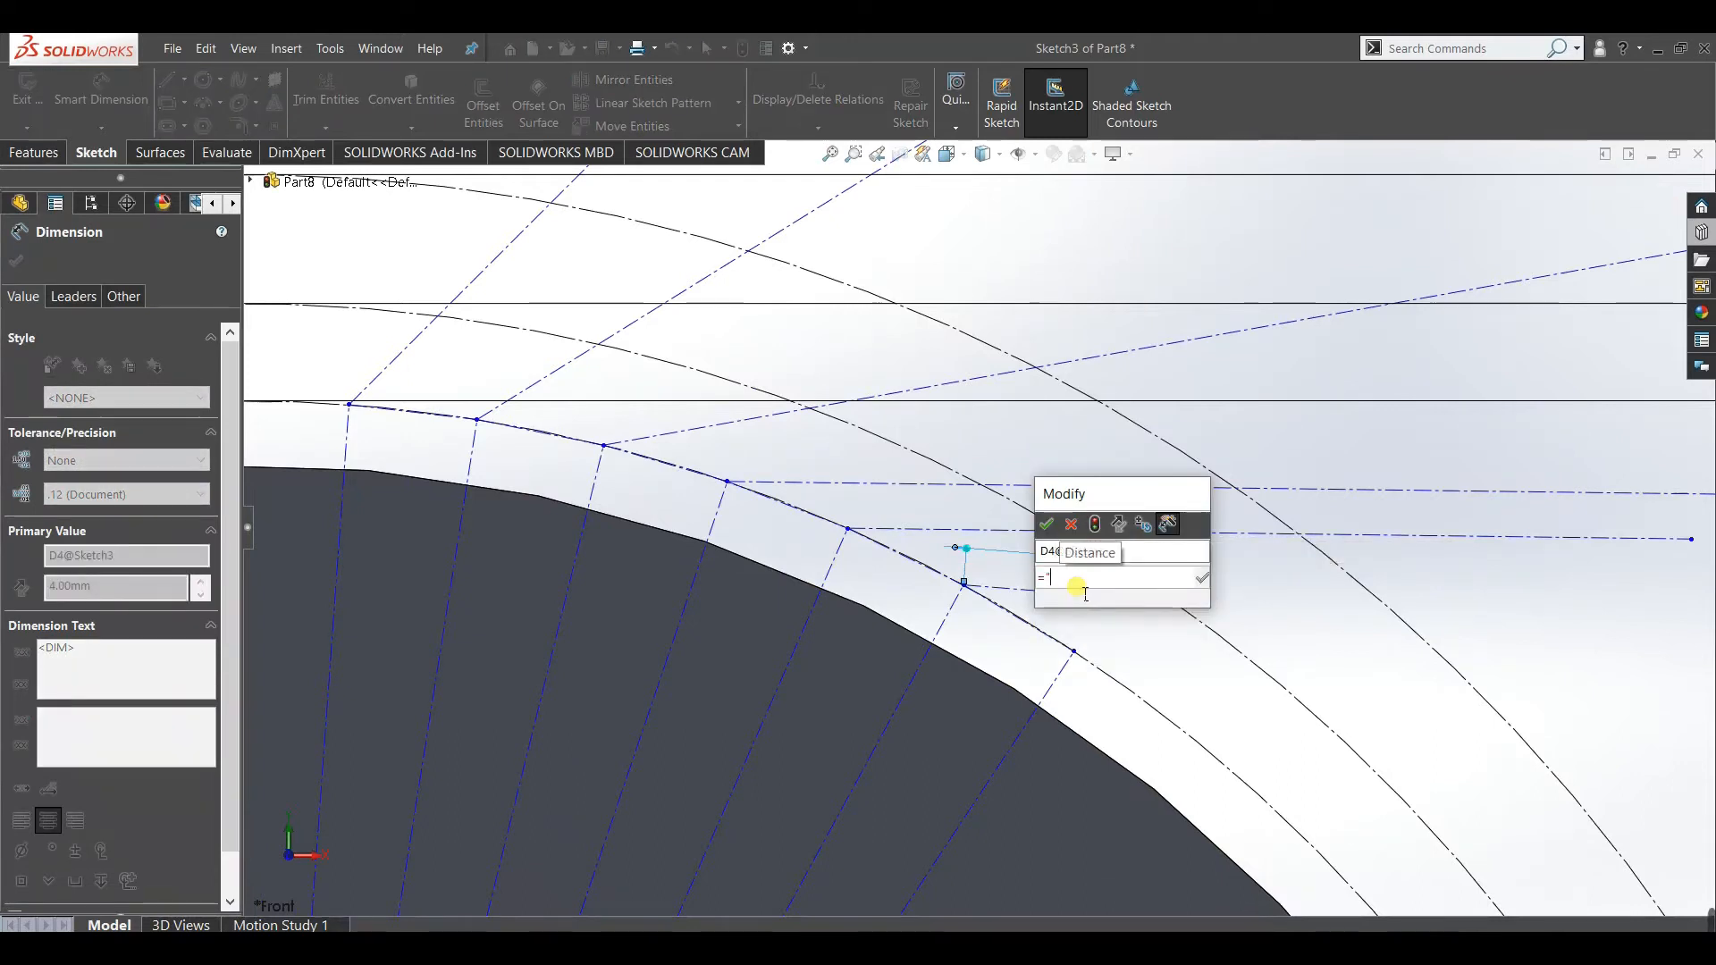
type("r\"")
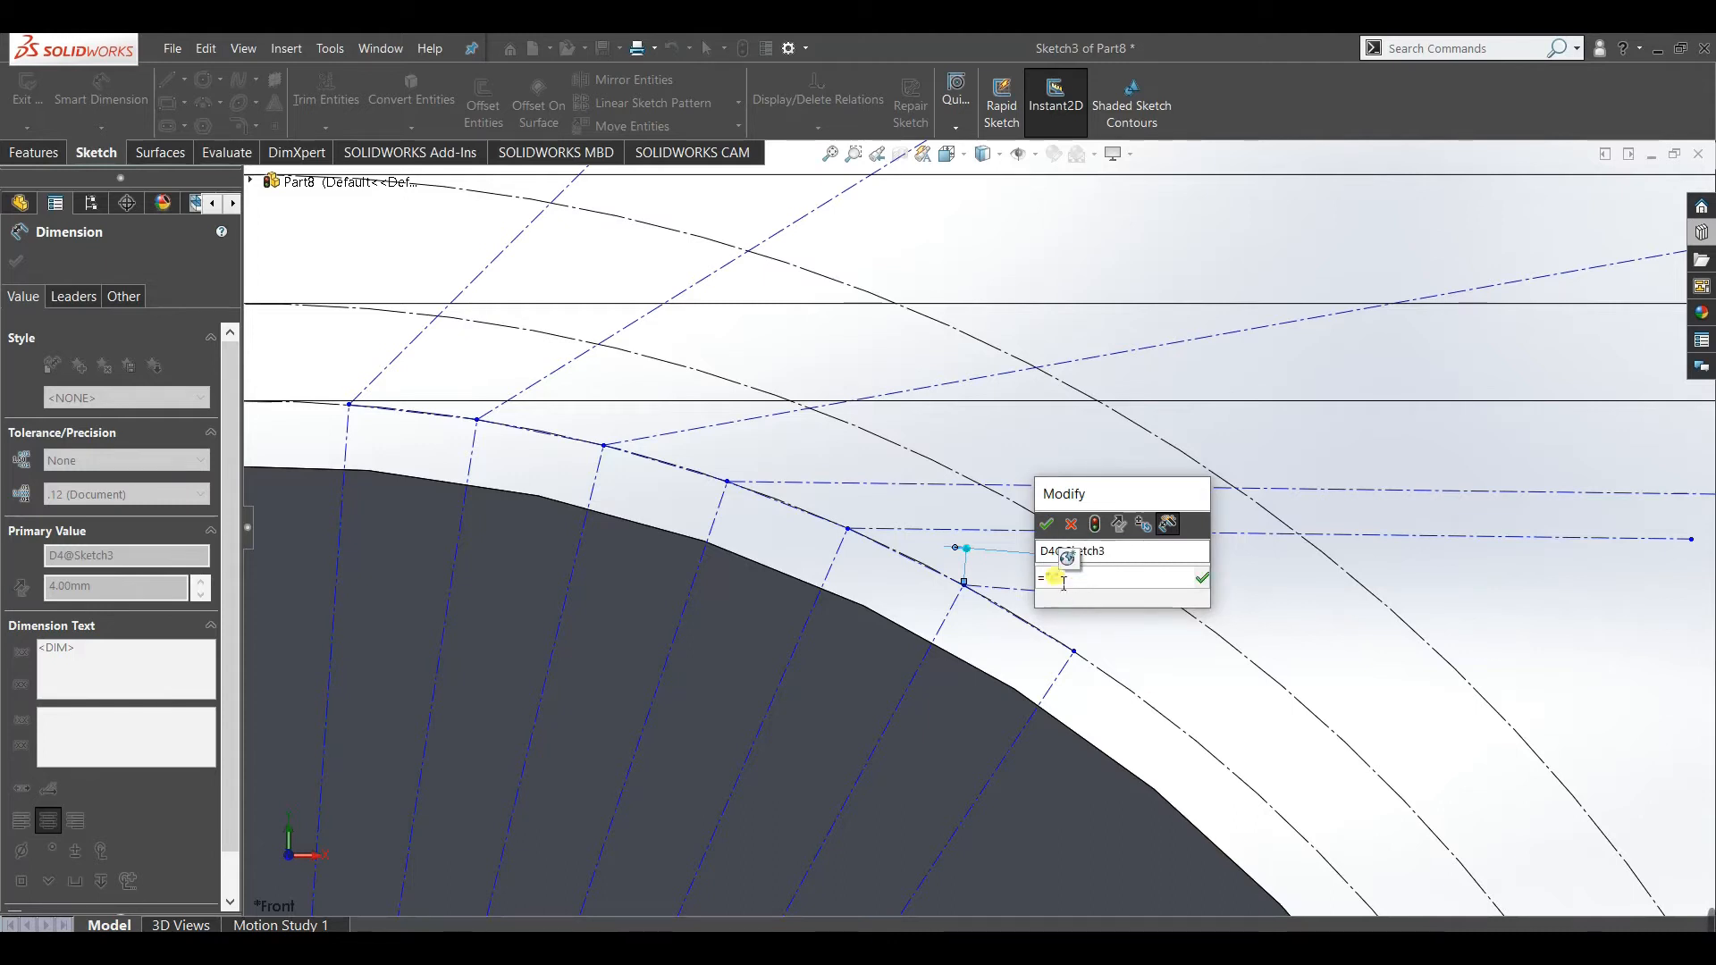
left_click(1073, 557)
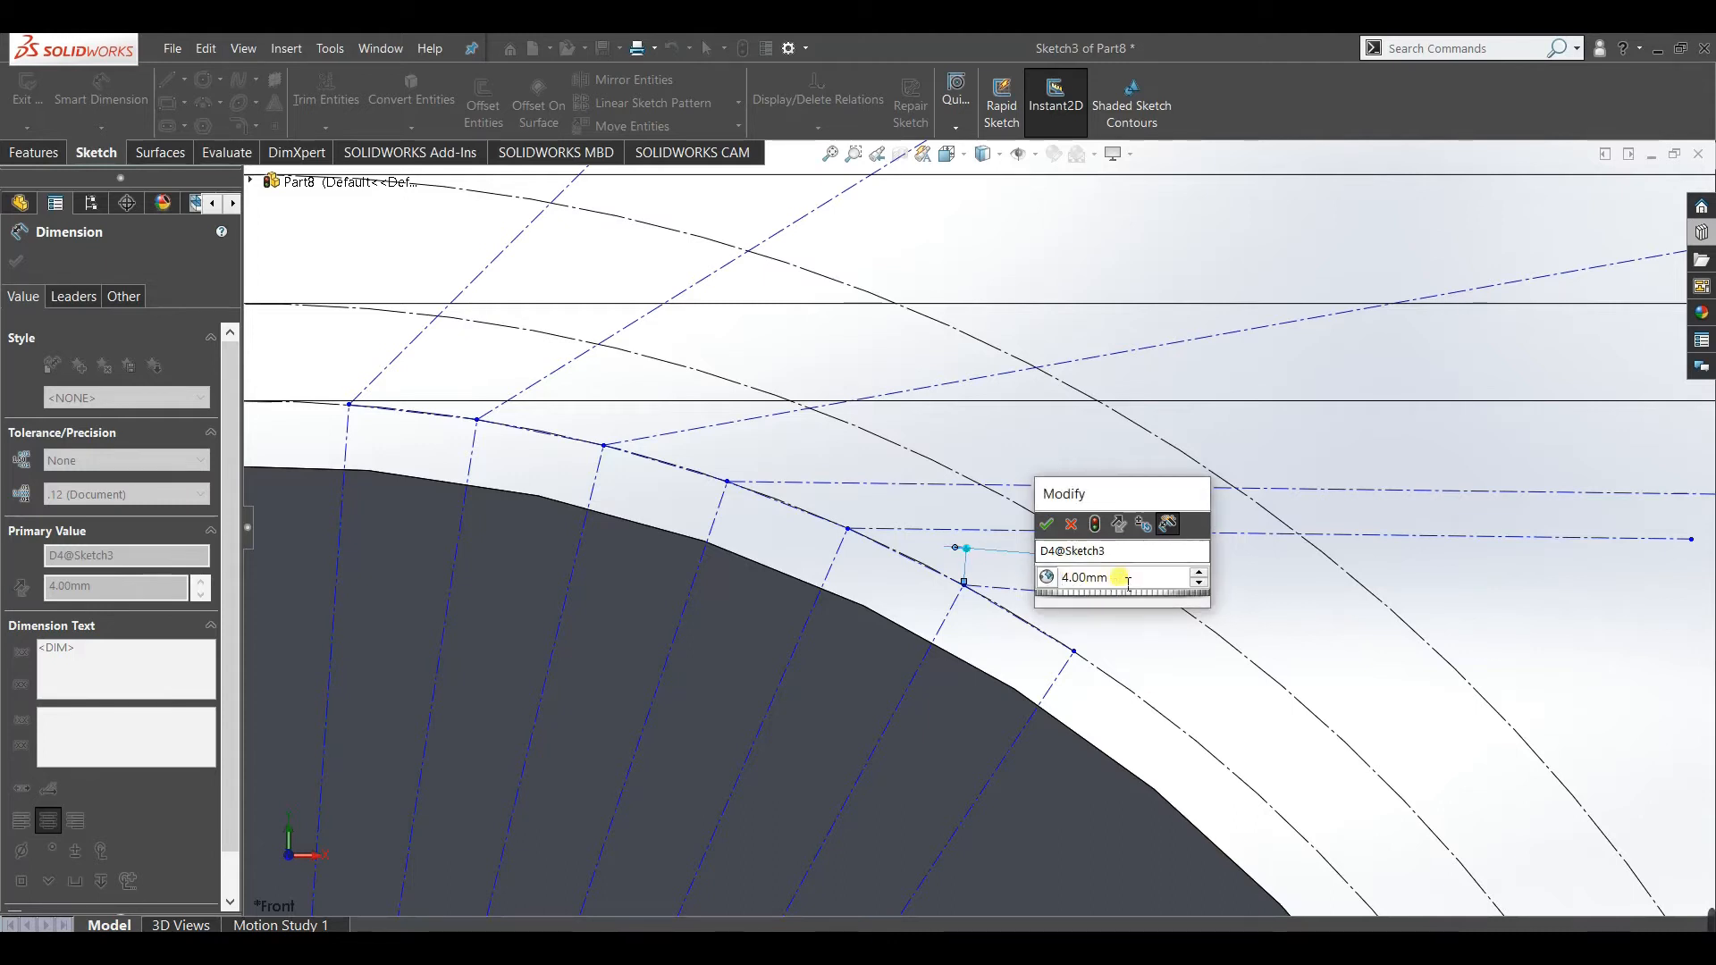
left_click(1049, 525)
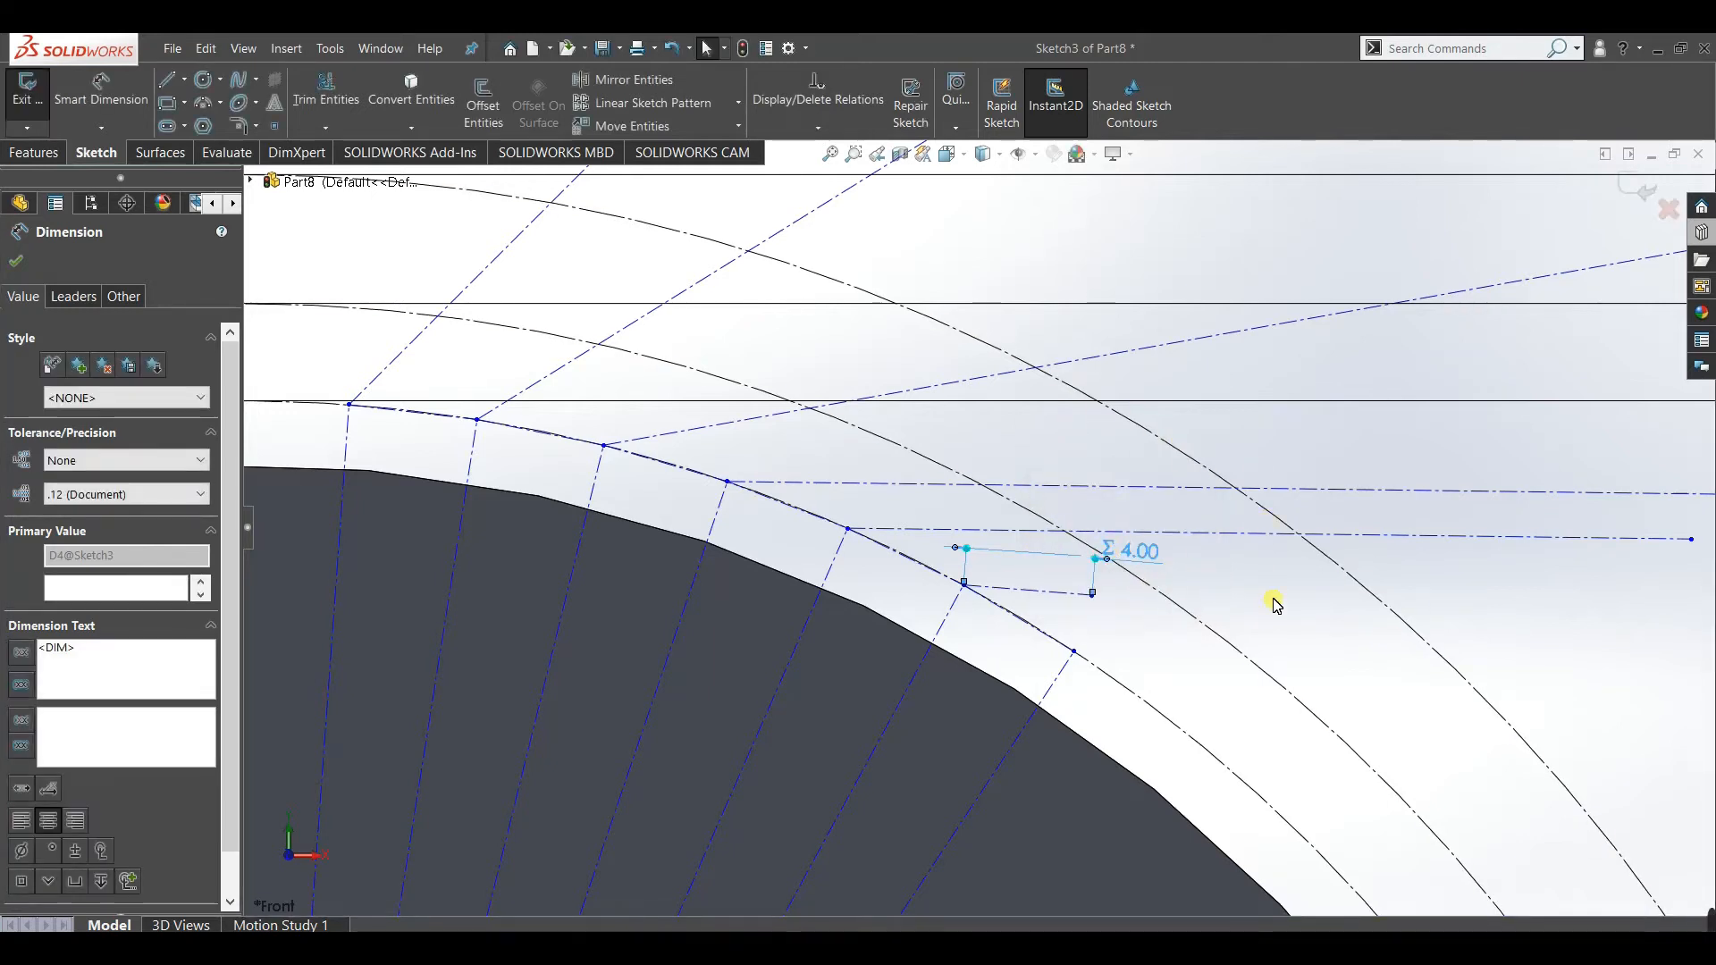
Dimension the outward centerline from the fifth radial line and set its length with the equation ="r"*2.
scroll(1341, 547, "up", 2)
mouse_move(1342, 641)
right_mouse_down()
mouse_move(1371, 575)
mouse_move(1369, 493)
right_mouse_up()
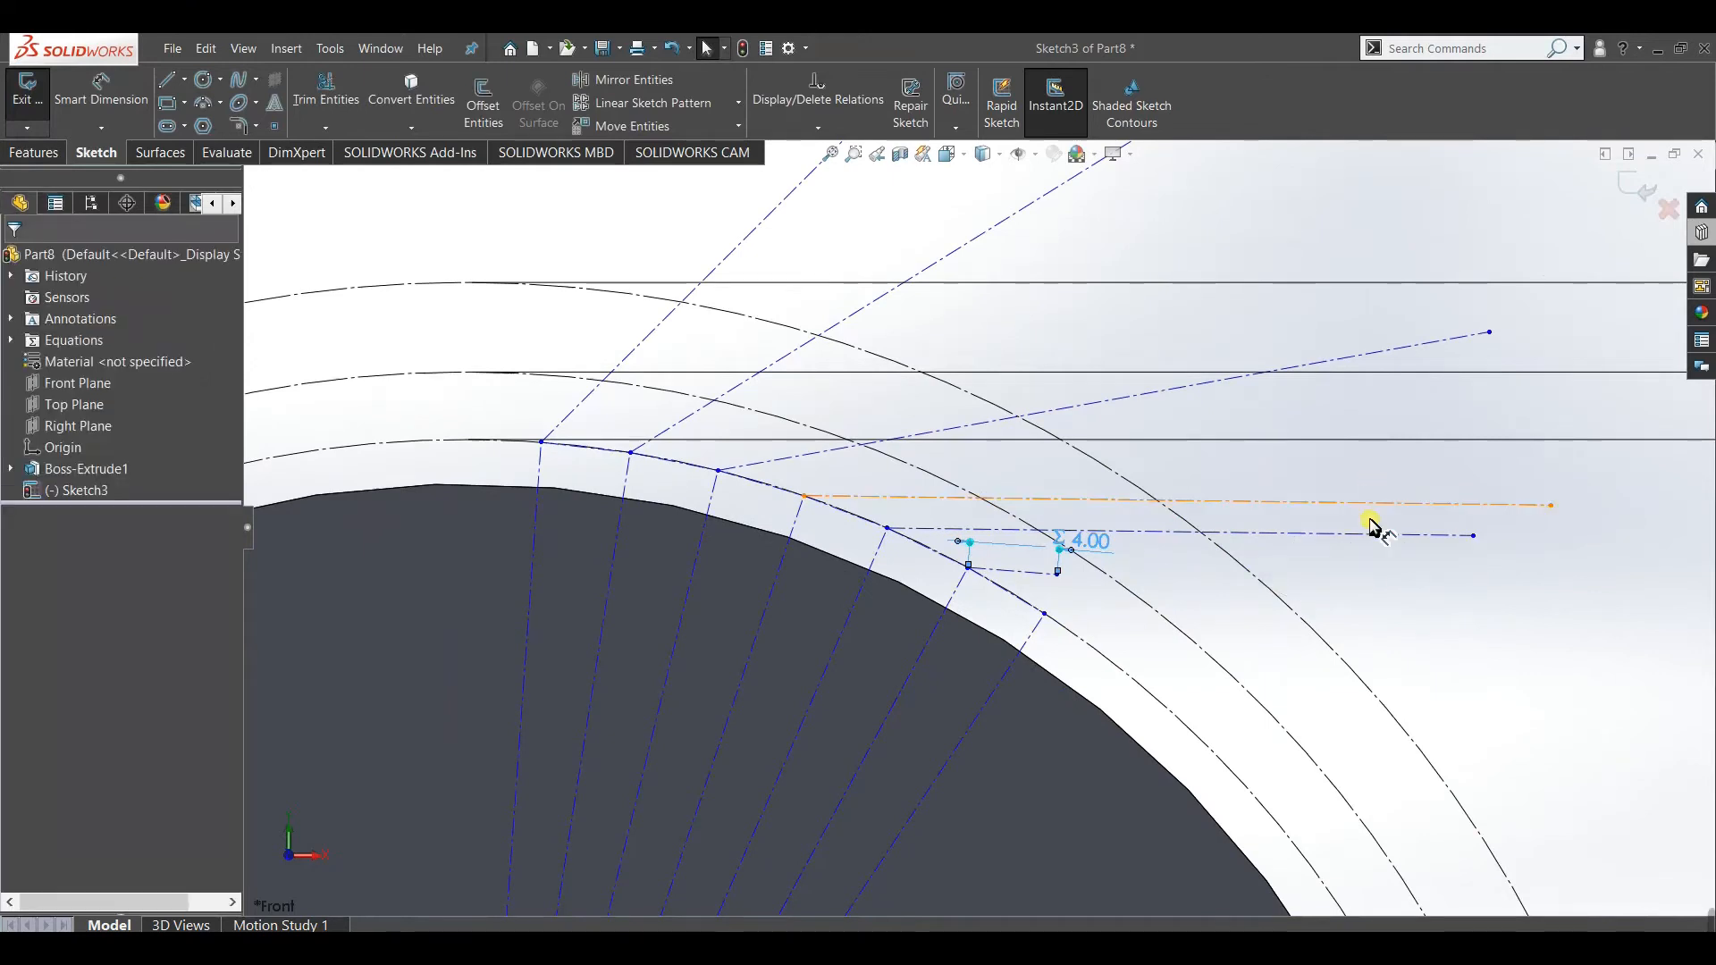
left_click(1379, 535)
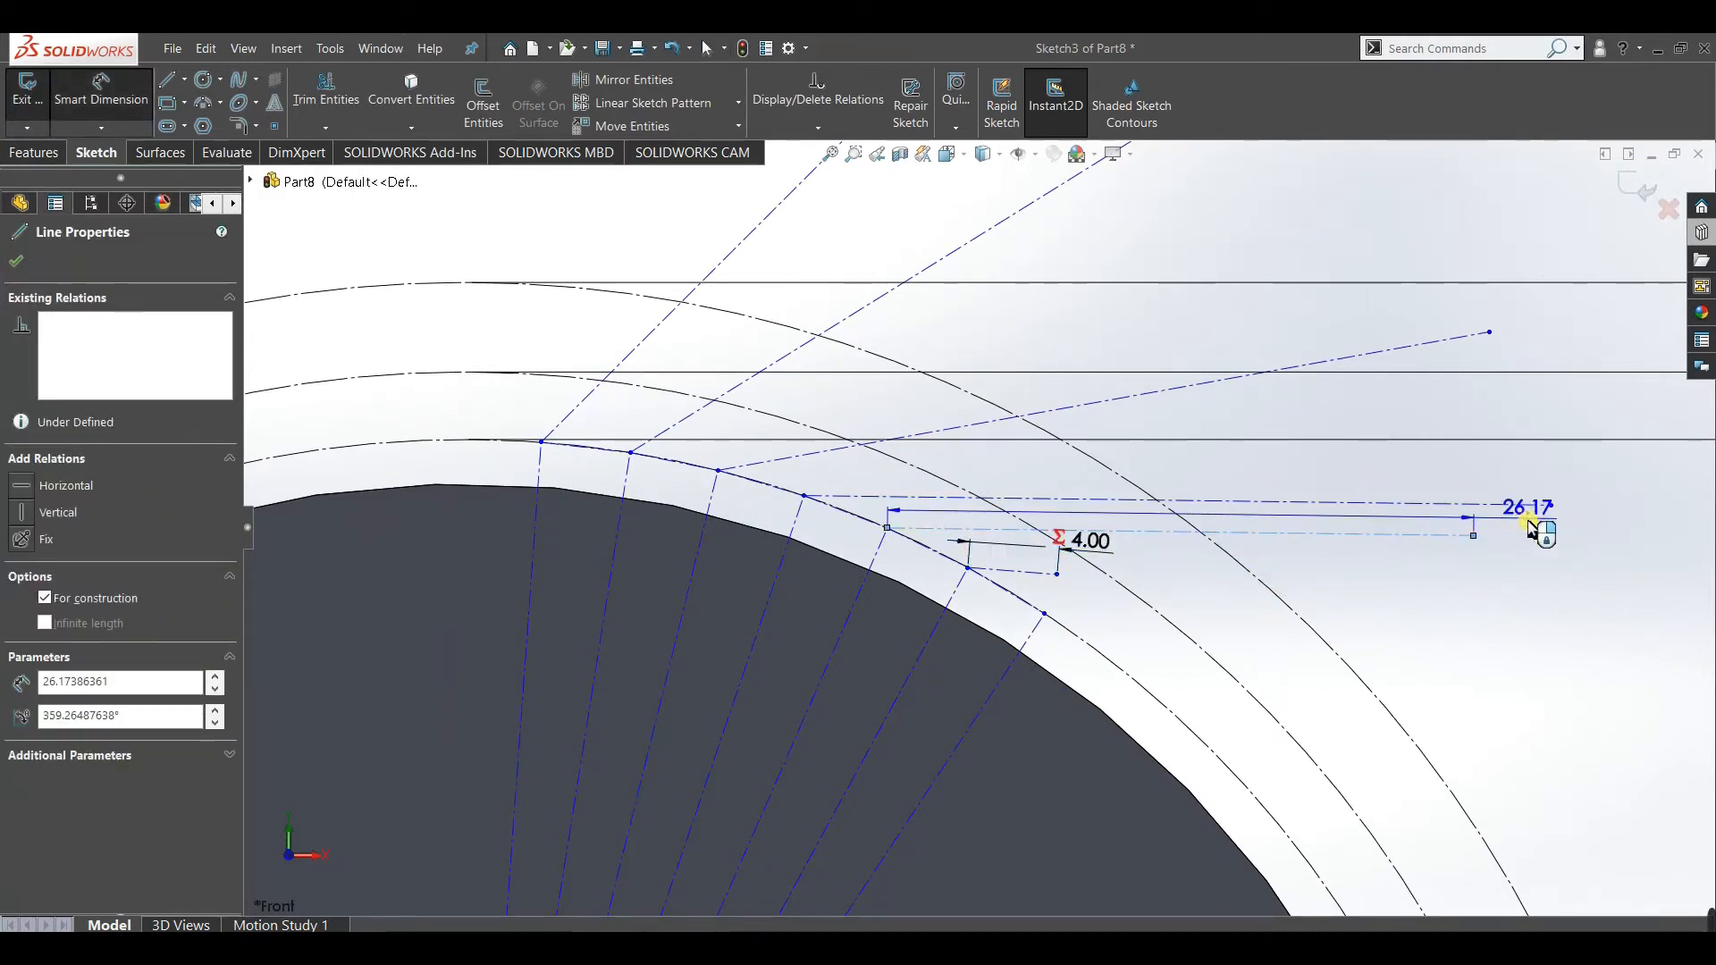
left_click(1530, 529)
type("=")
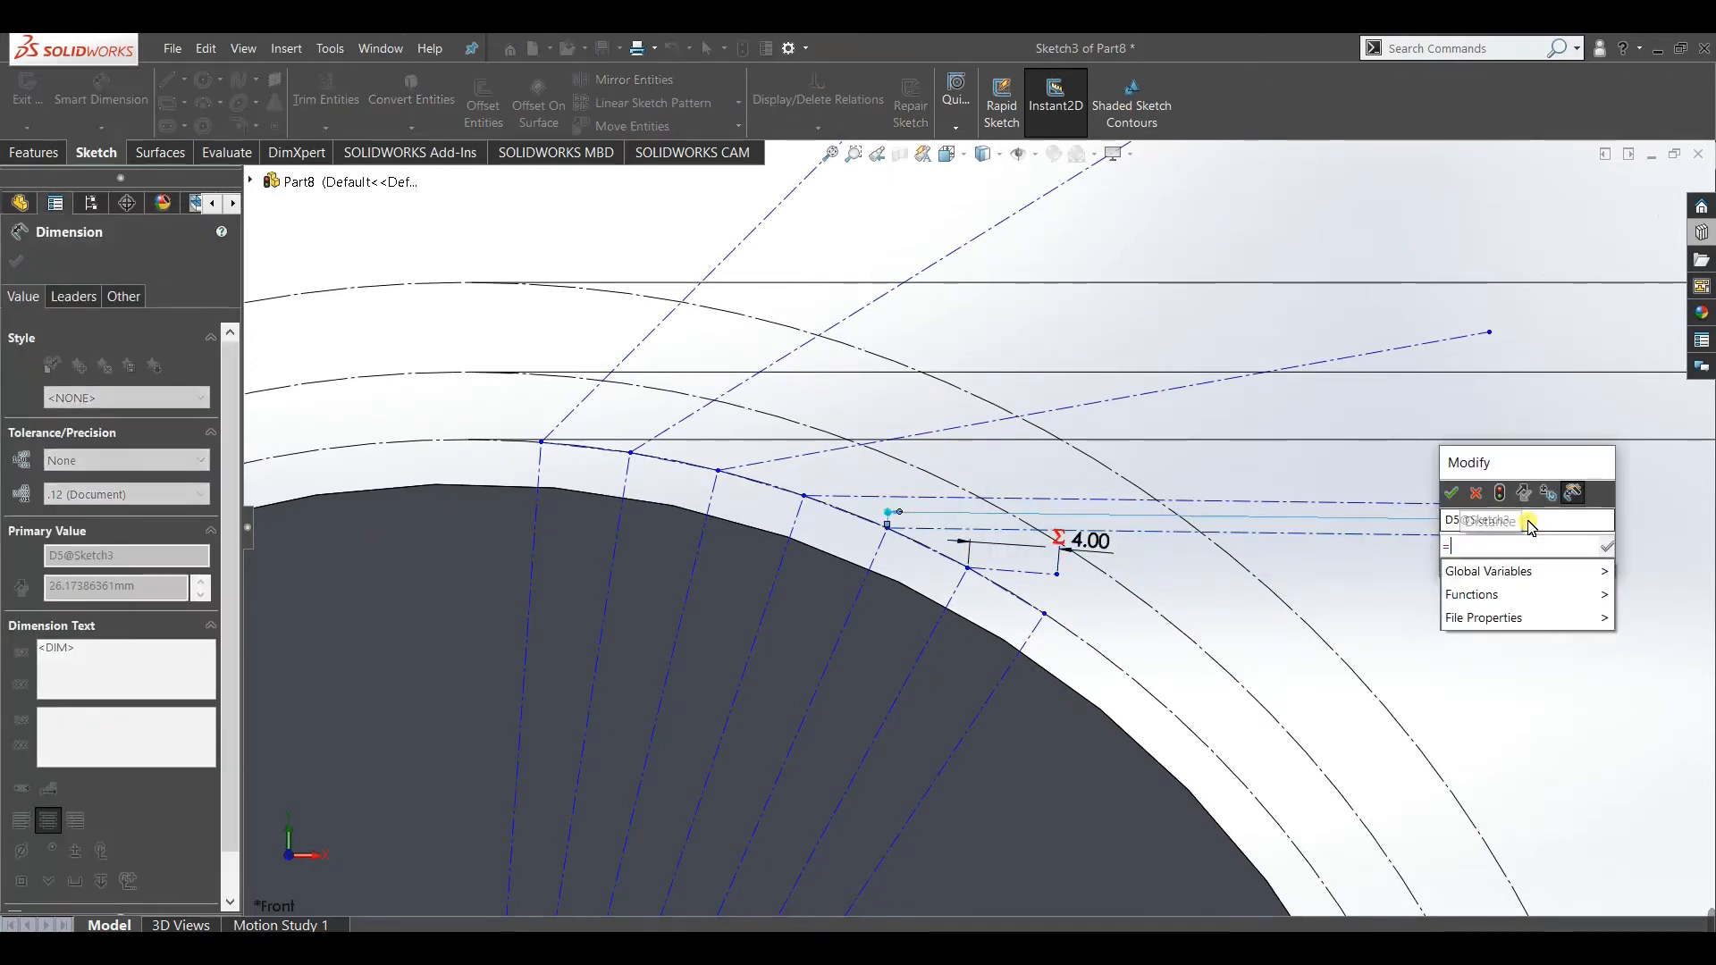
type("\"")
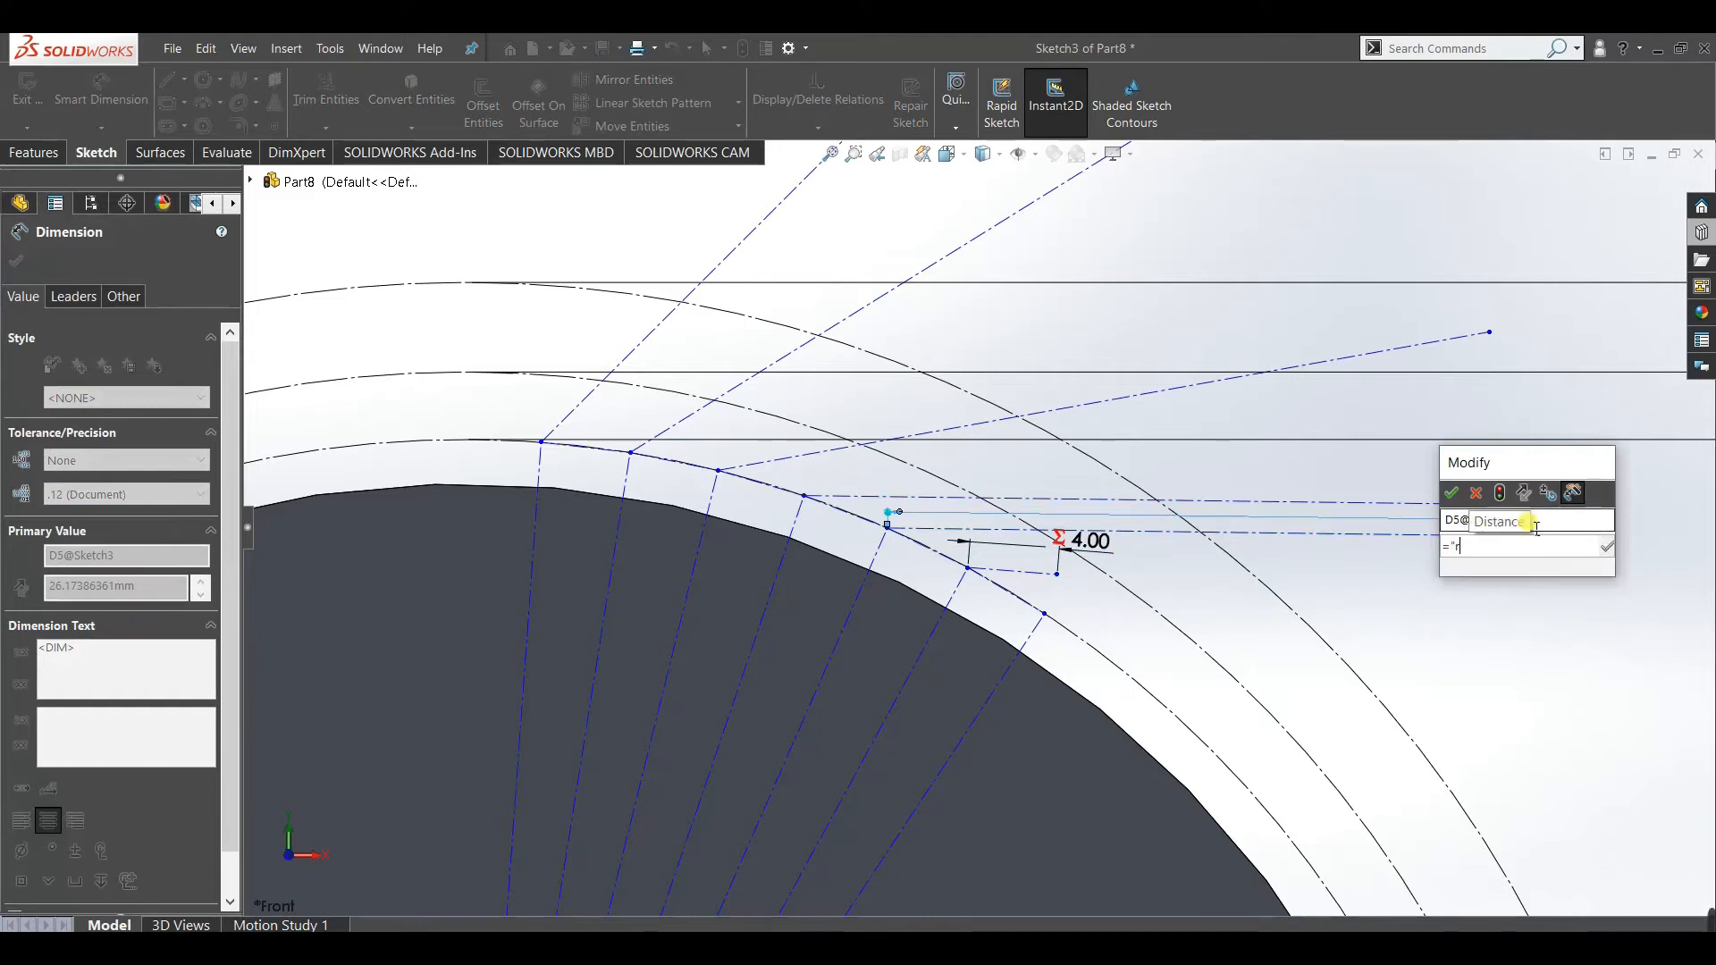
type("r\"*")
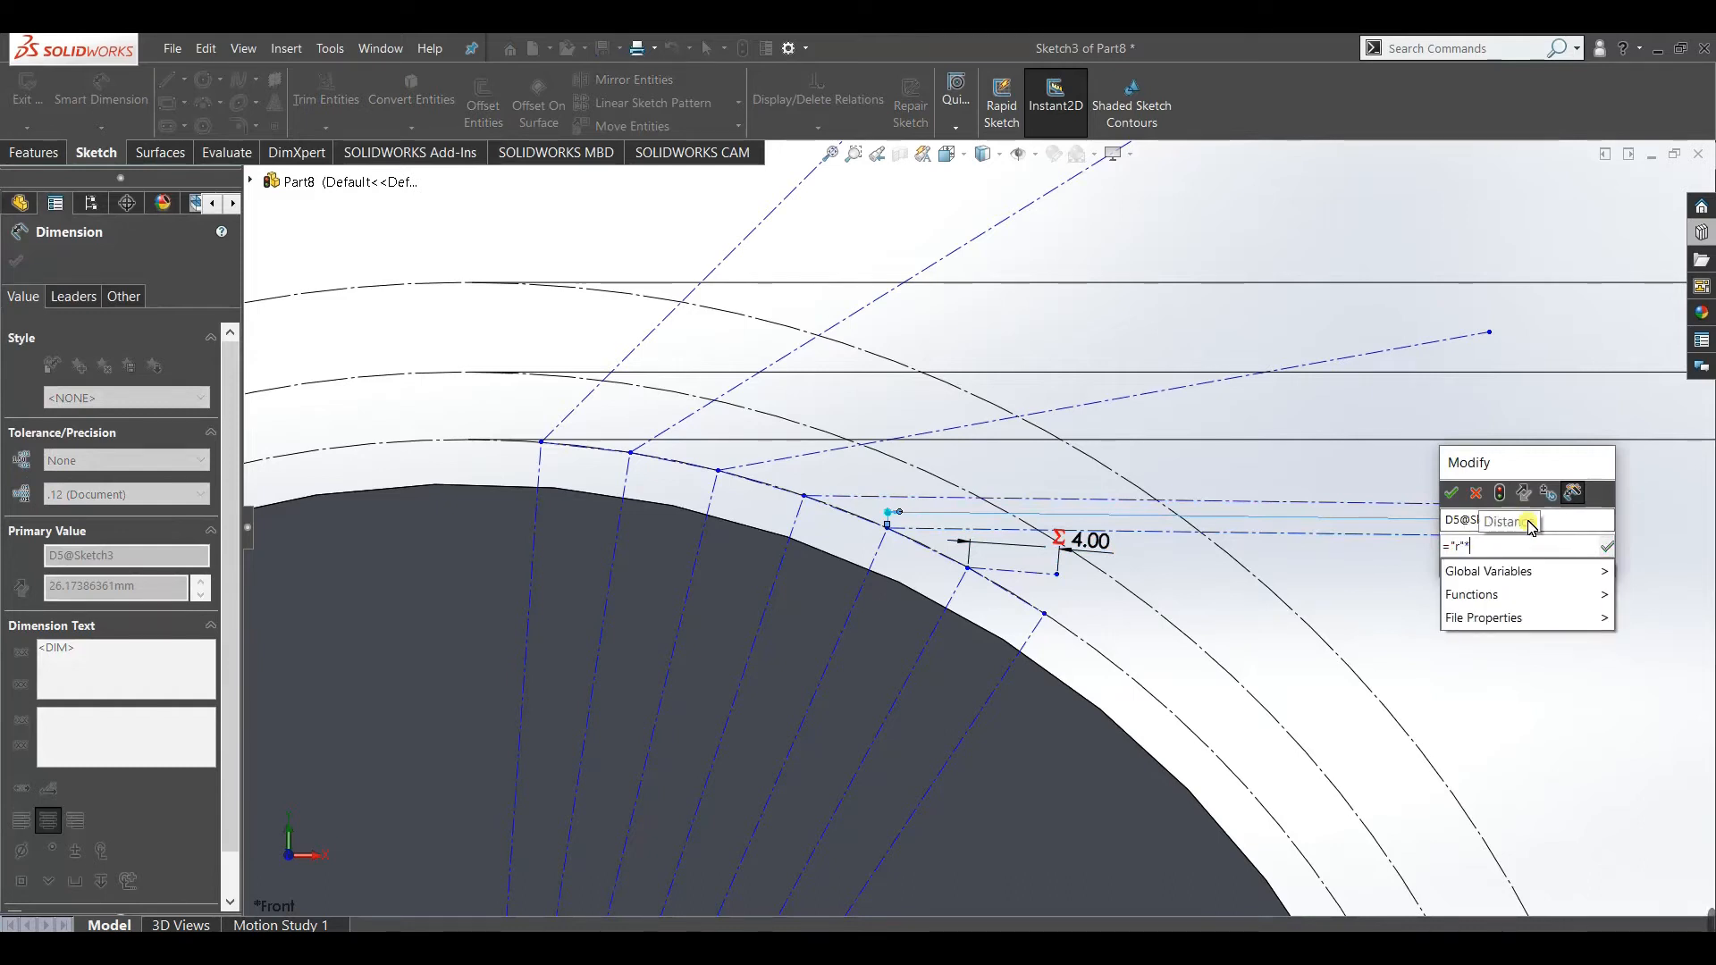
type("2")
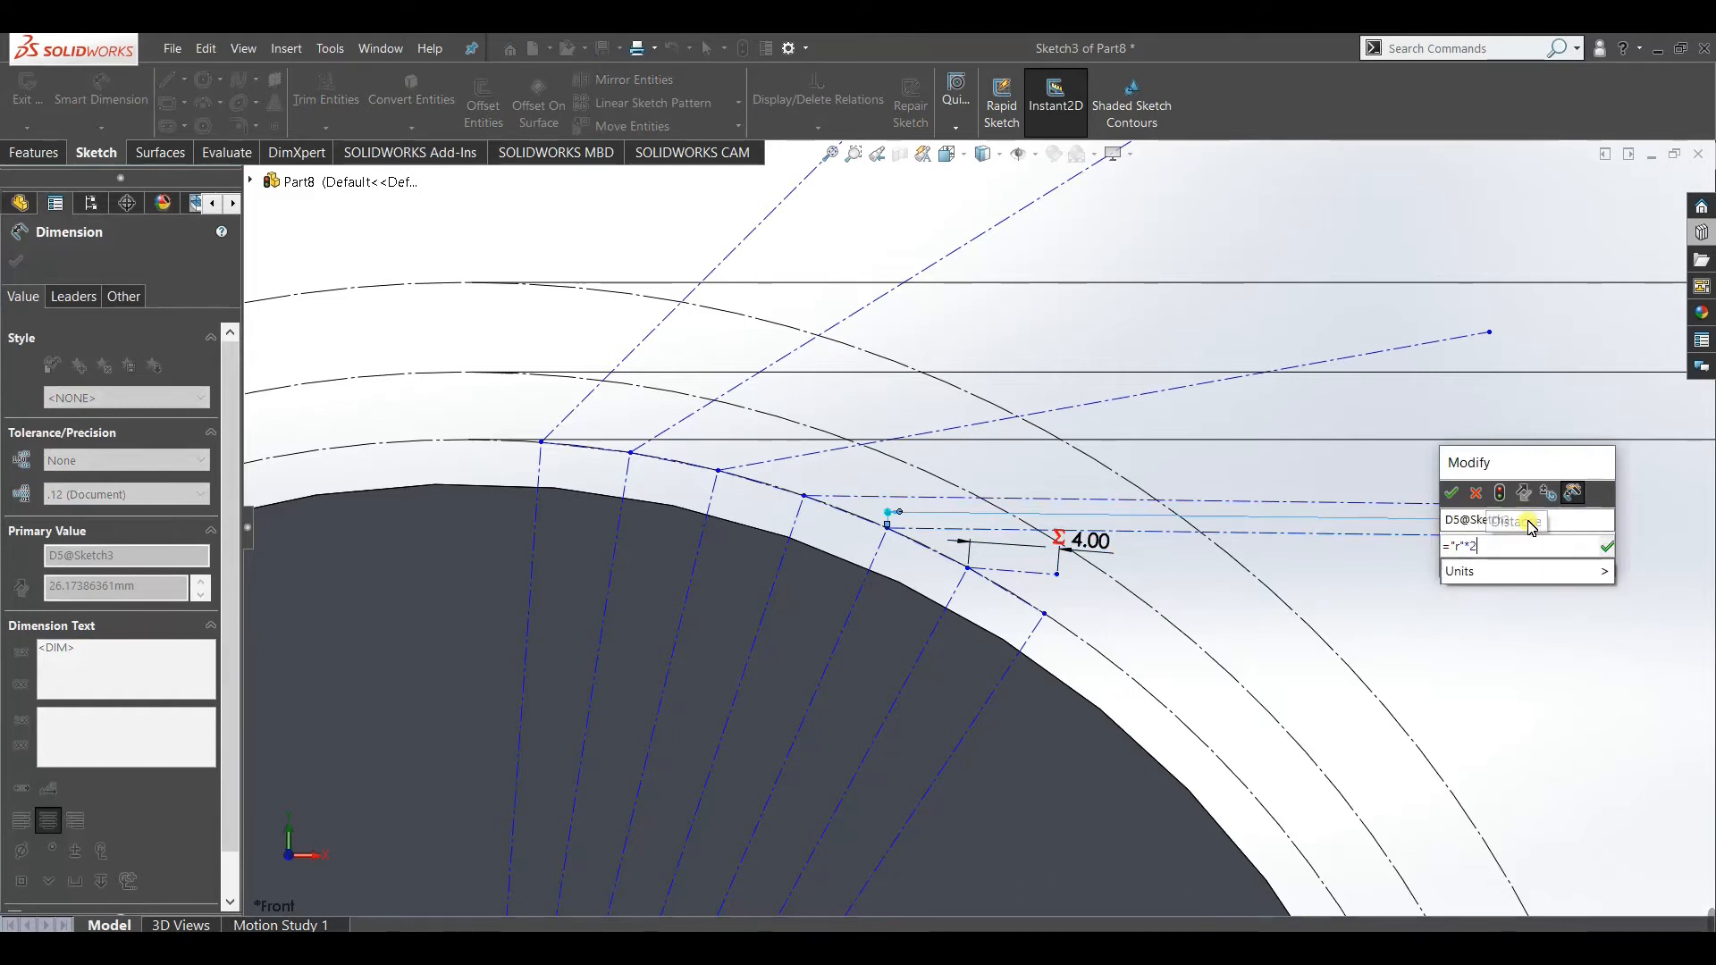
left_click(1449, 496)
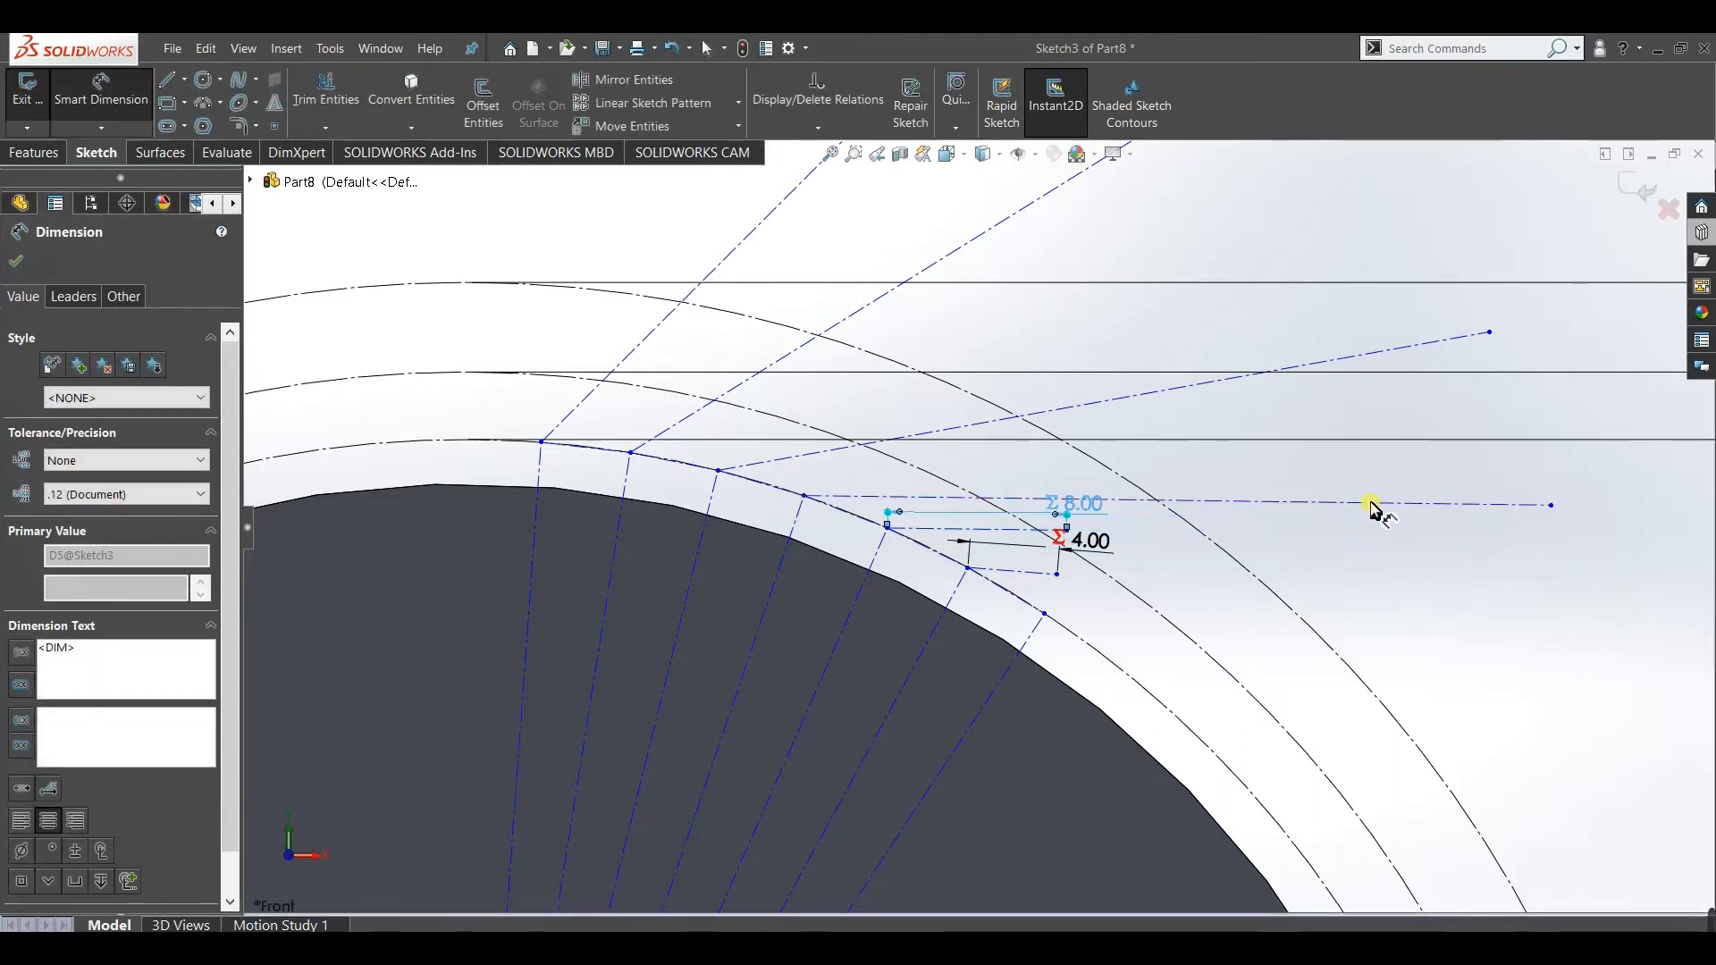
Dimension the outward centerline from the fourth radial line and set its length with the equation ="r"*3.
left_click(1525, 470)
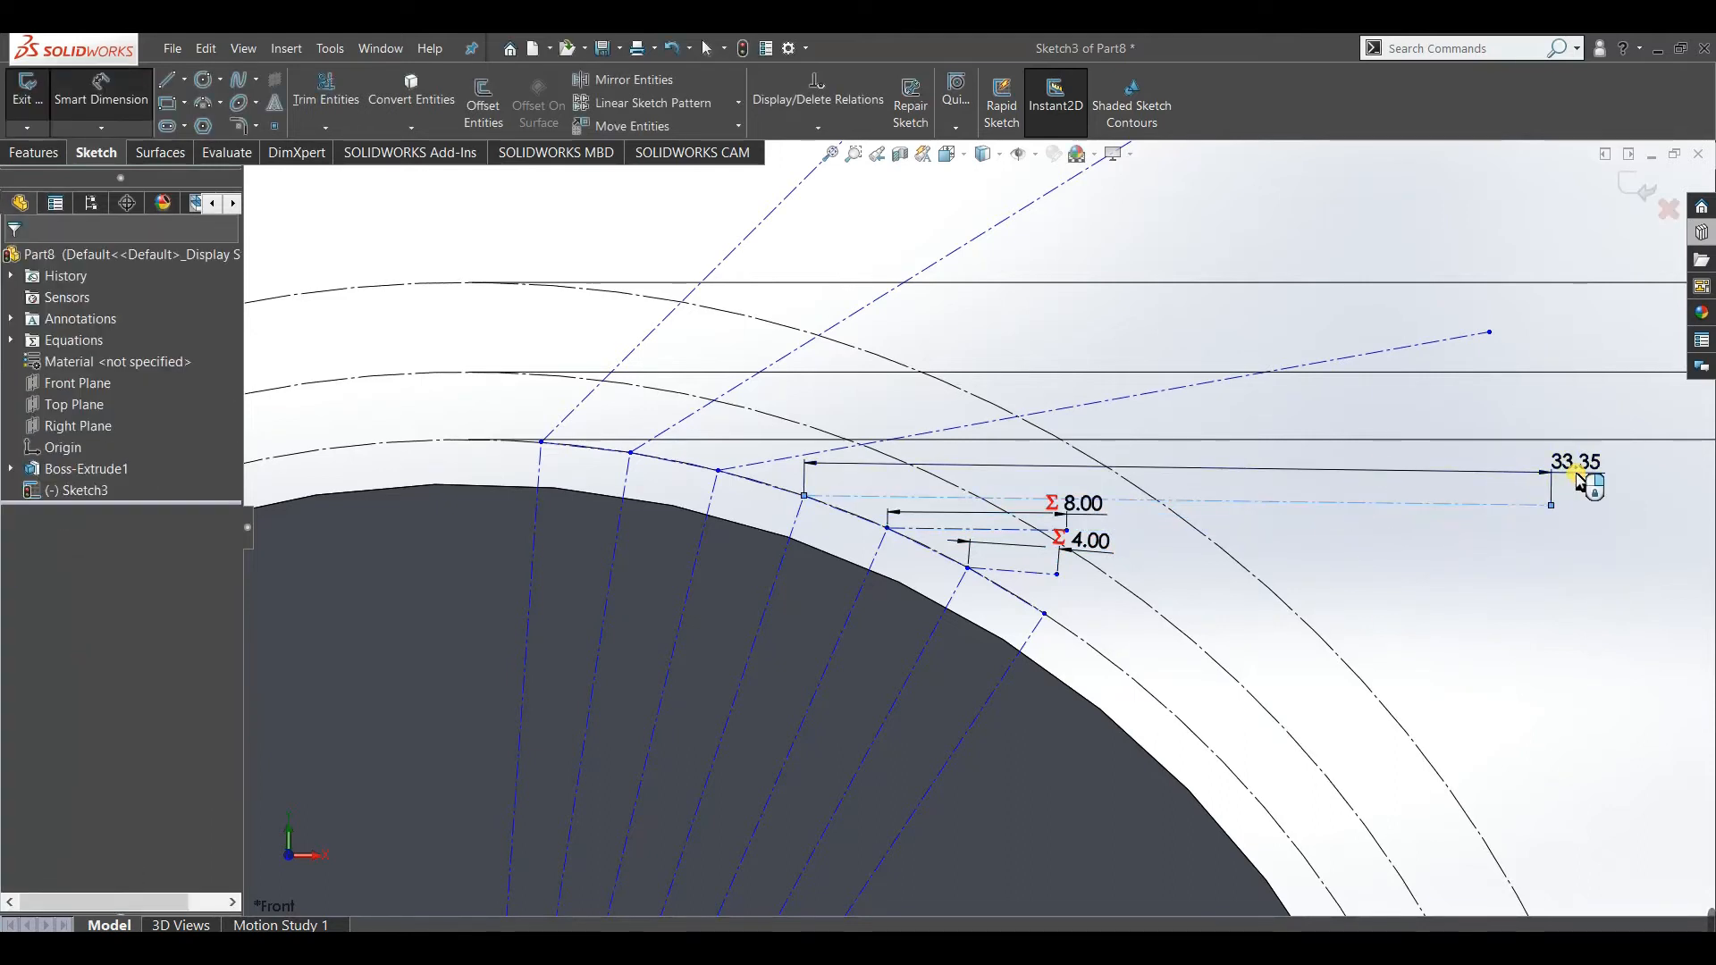
left_click(1578, 478)
type("=\"")
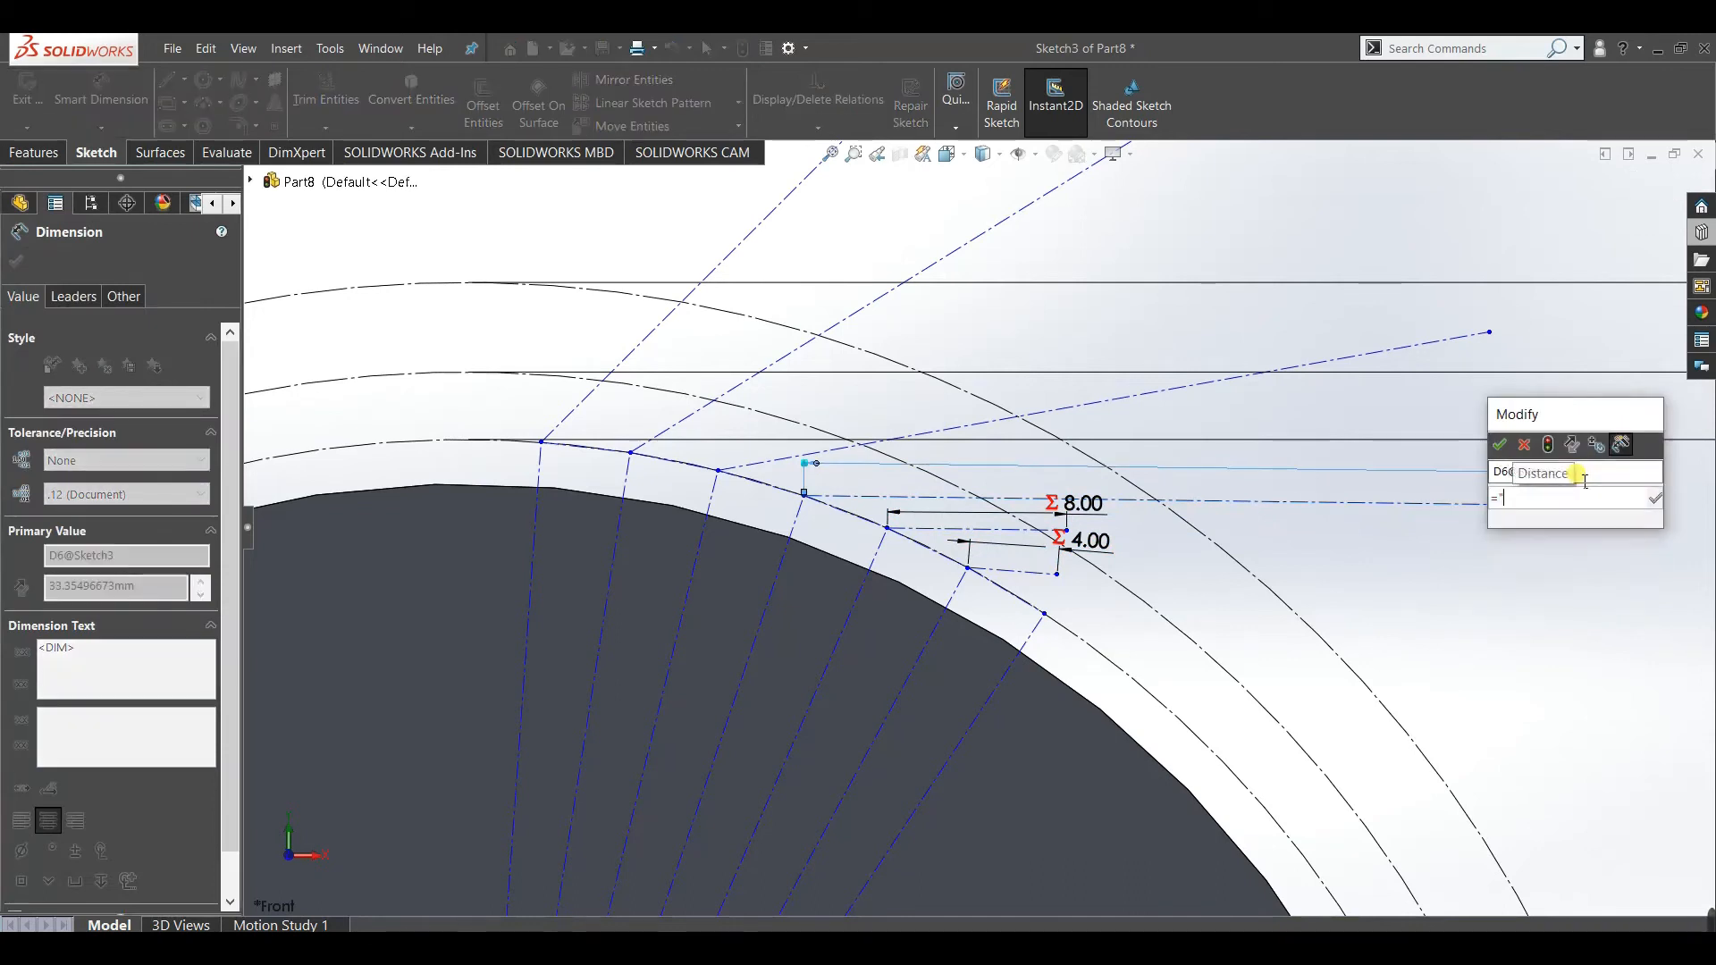
type("3*")
key("BackSpace")
key("BackSpace")
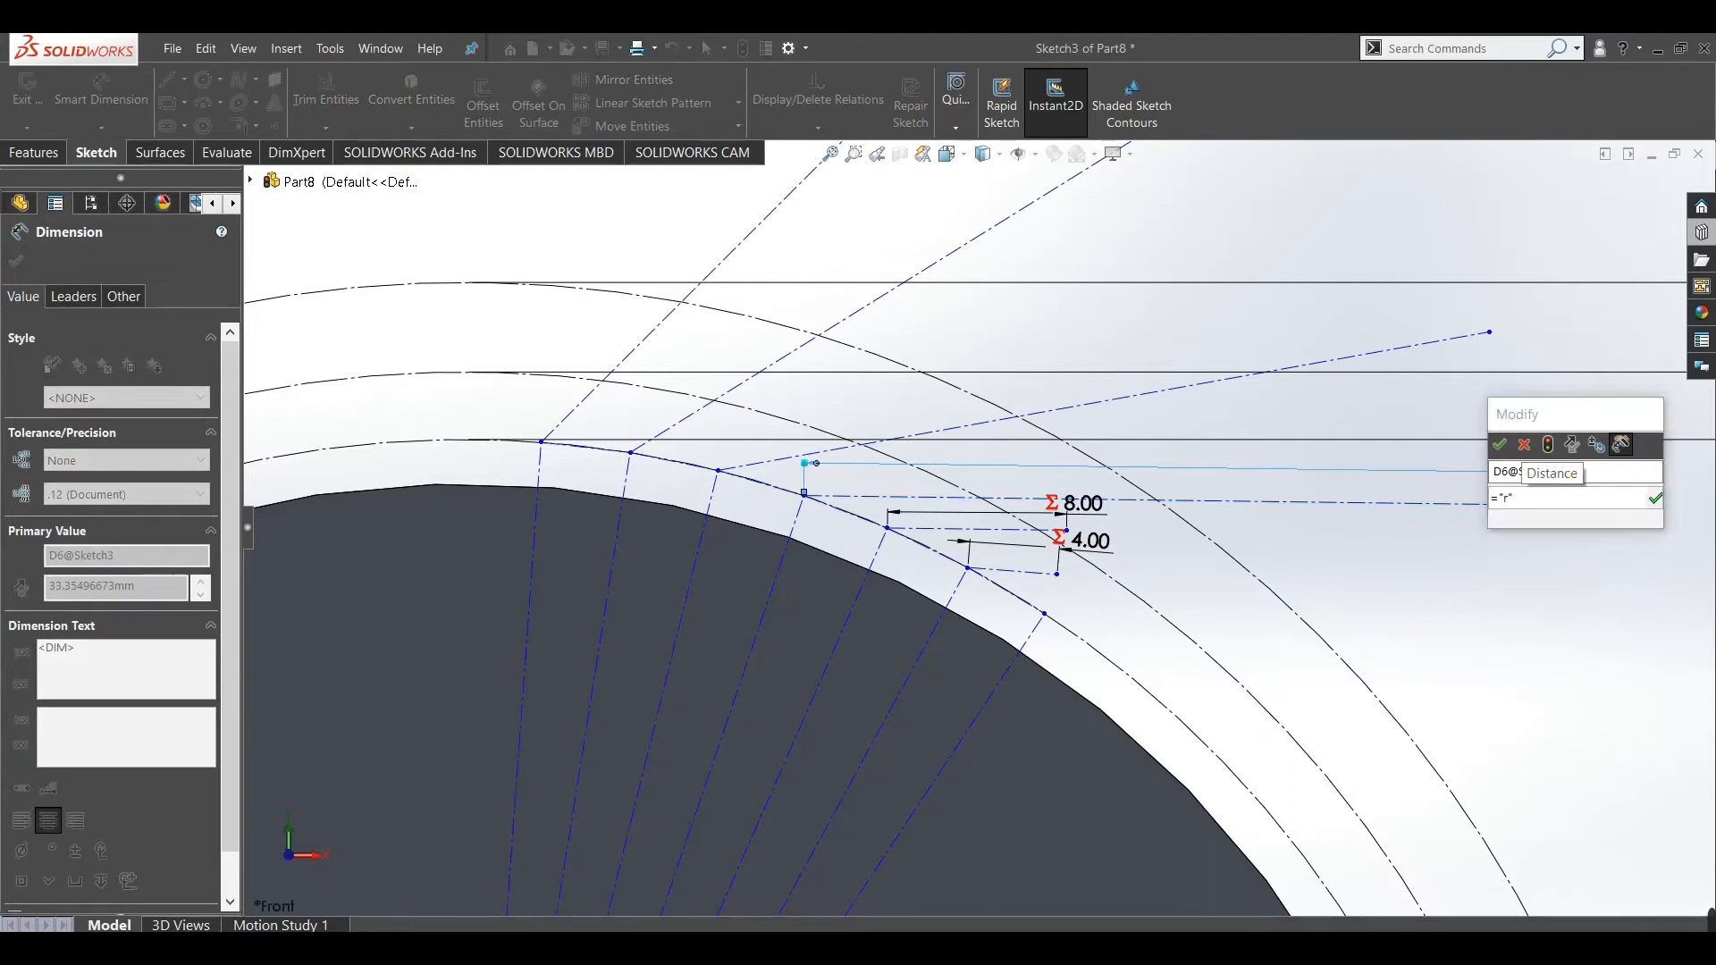
type("*")
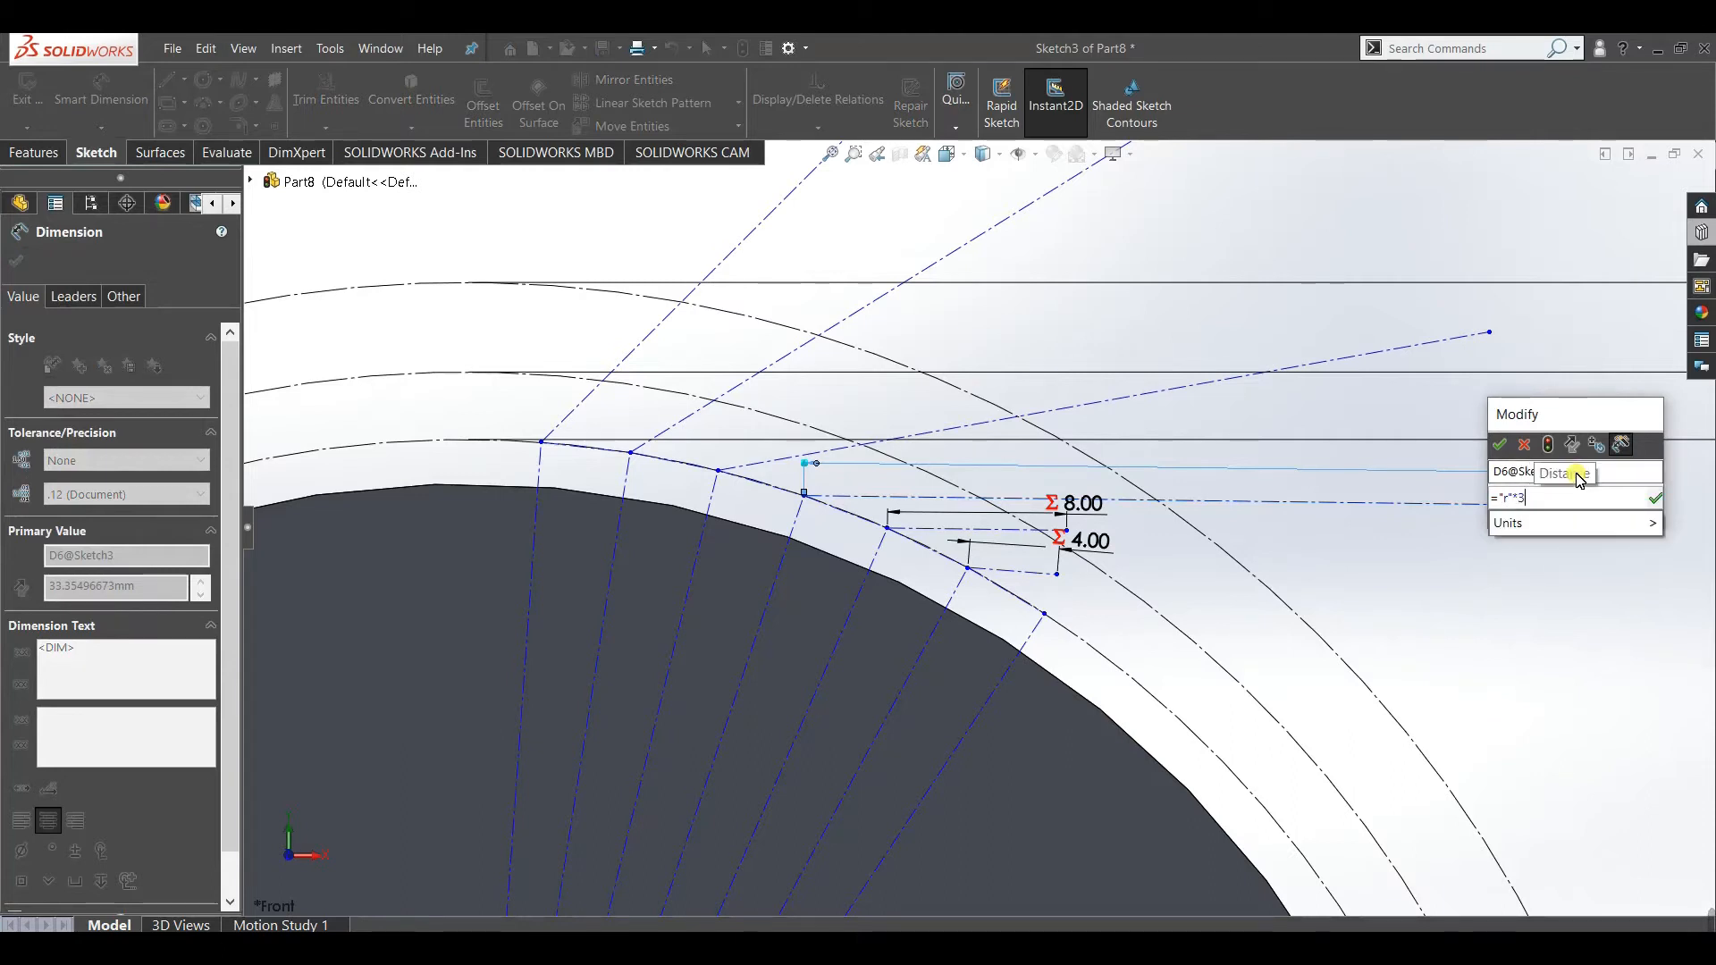
type("3")
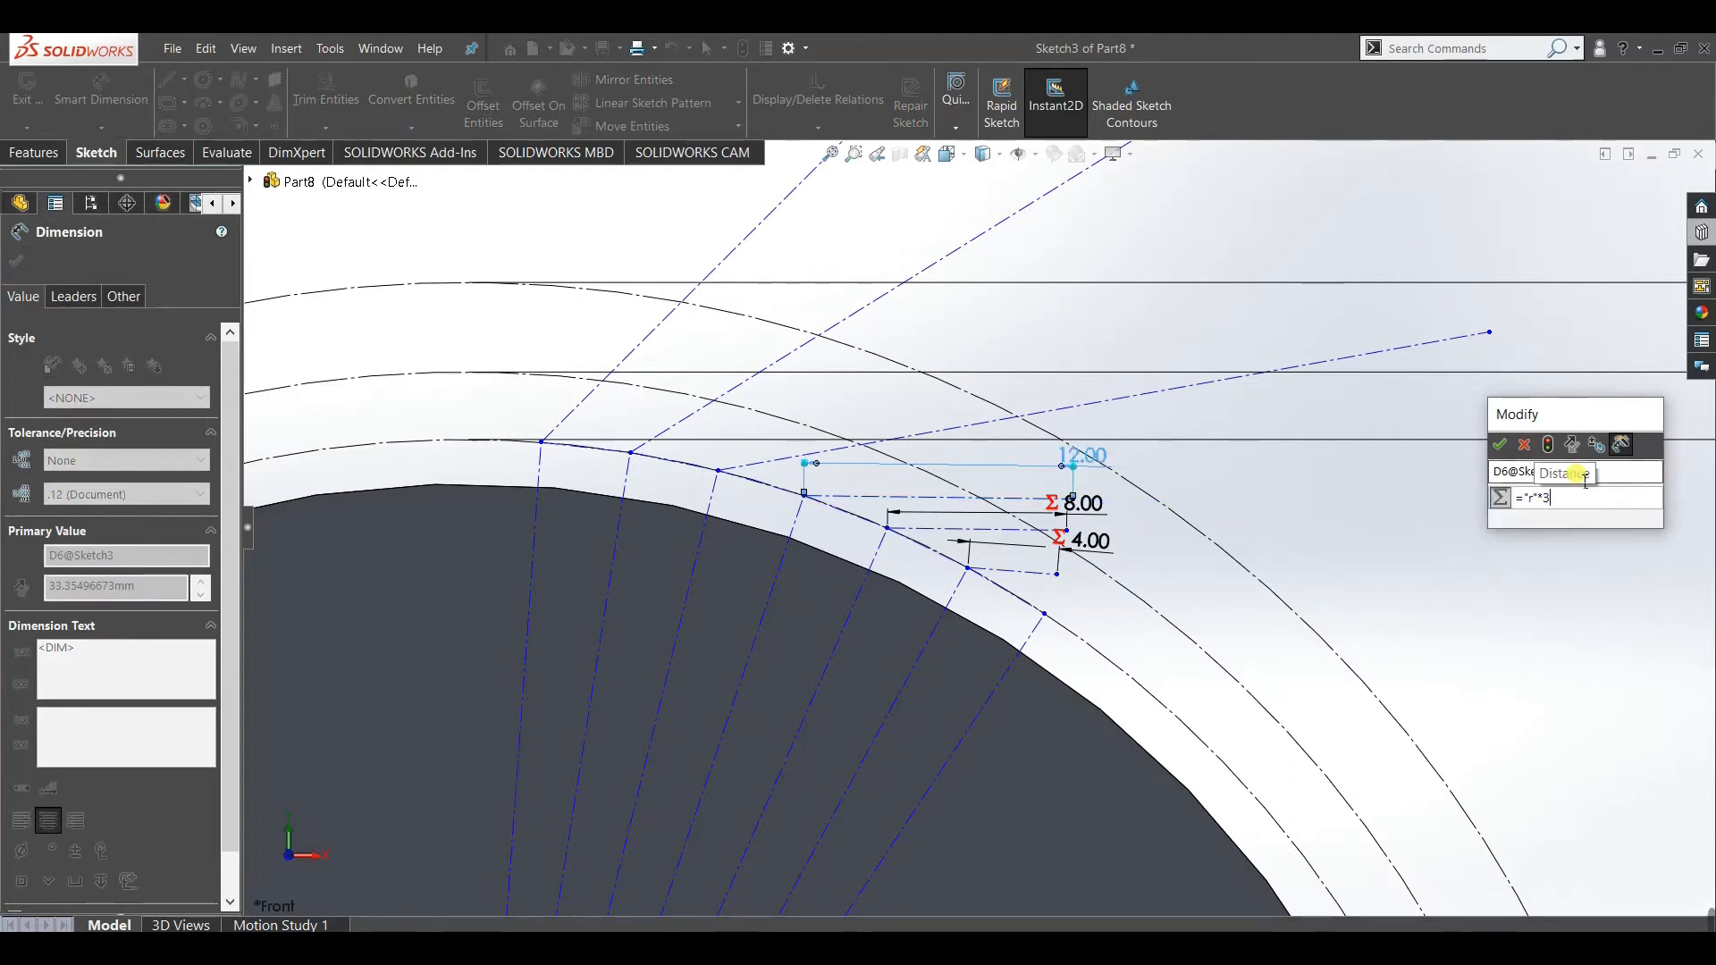
left_click(1501, 445)
Dimension the outward centerline from the third radial line and set its length with the equation ="r"*4.
left_click(1320, 364)
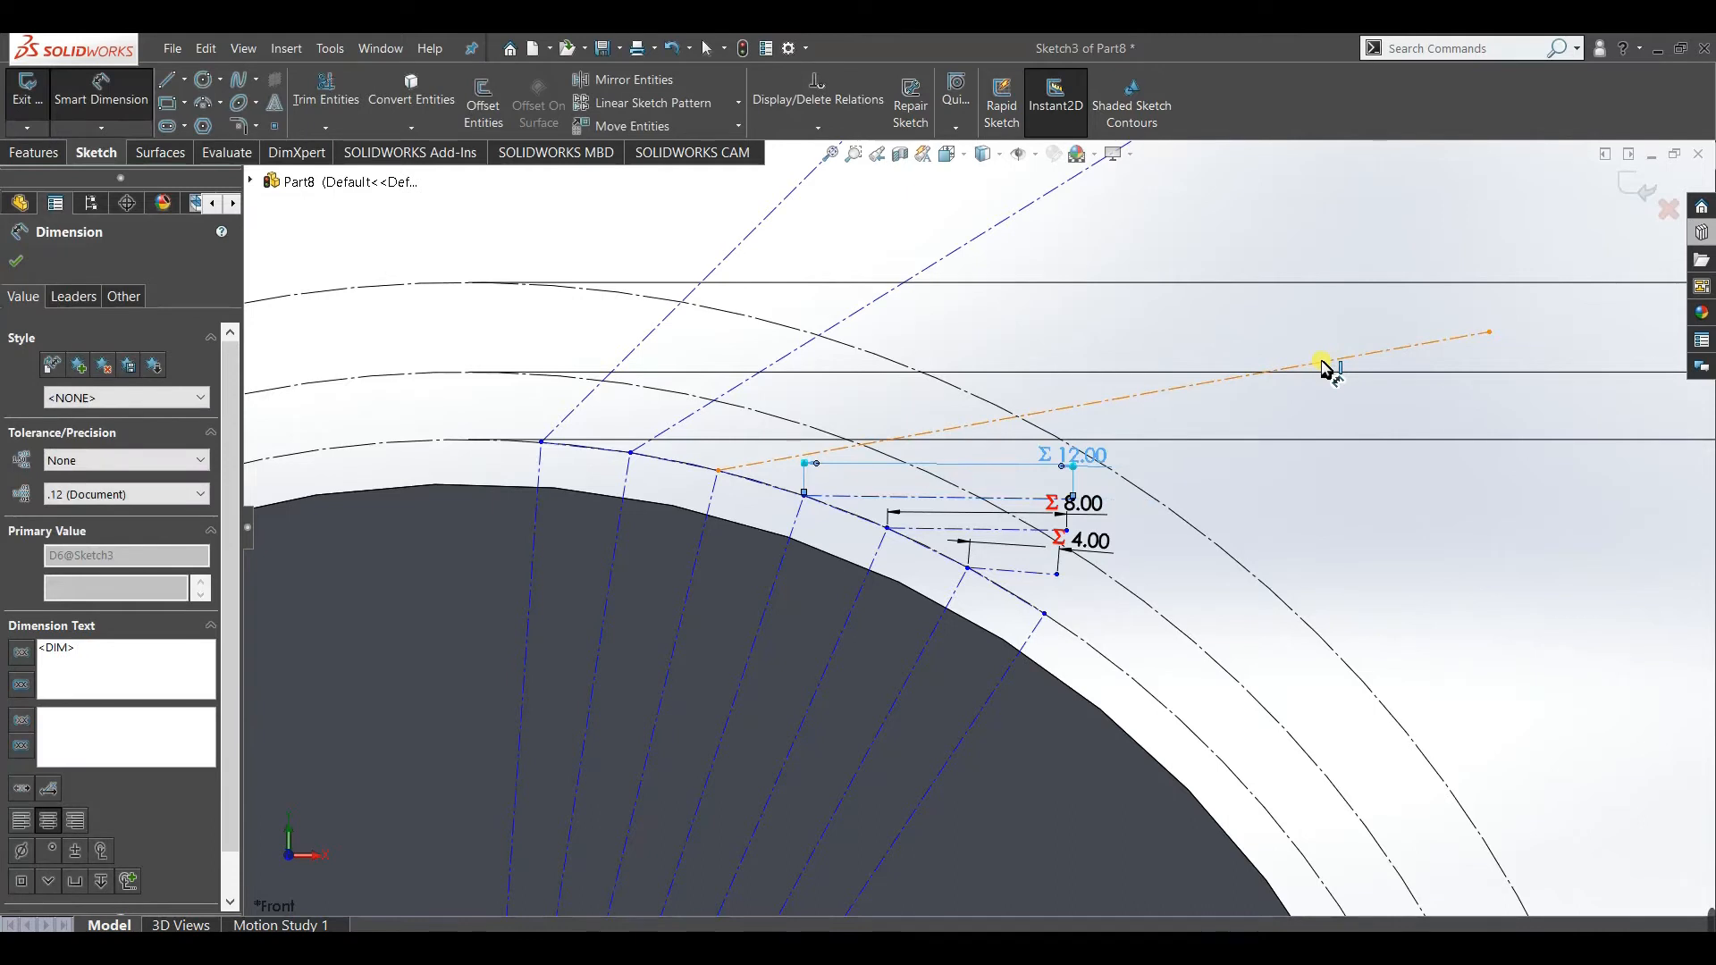
left_click(1476, 325)
left_click(1494, 307)
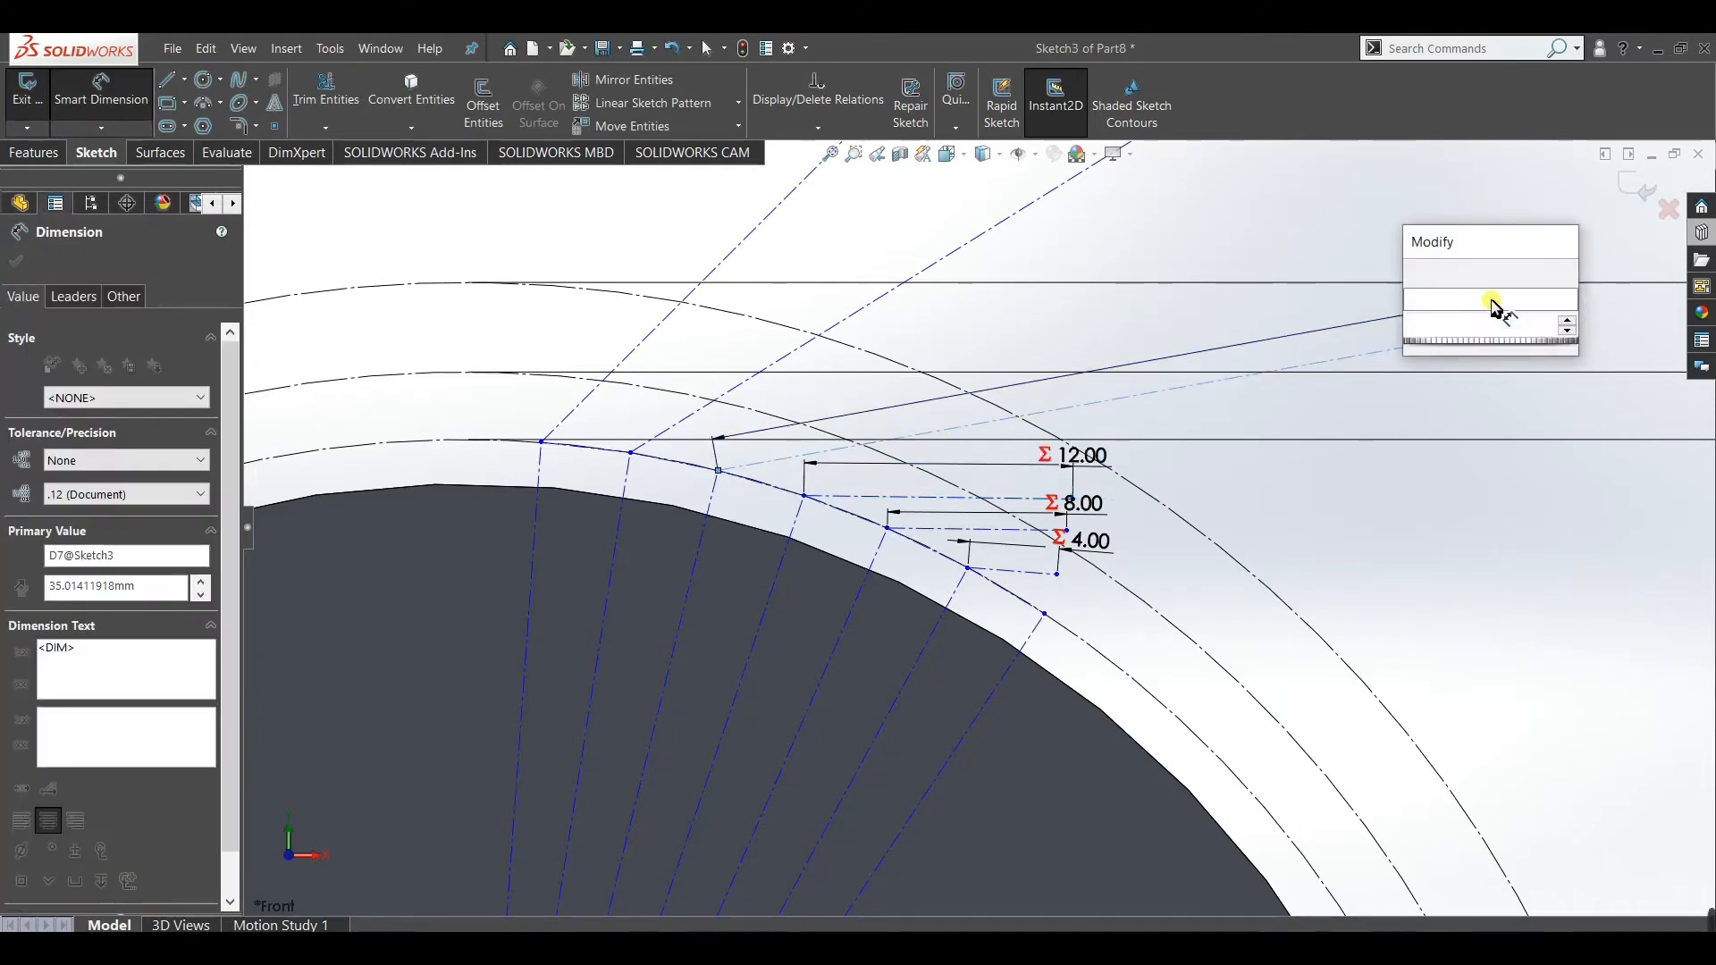
type("=\"r\"")
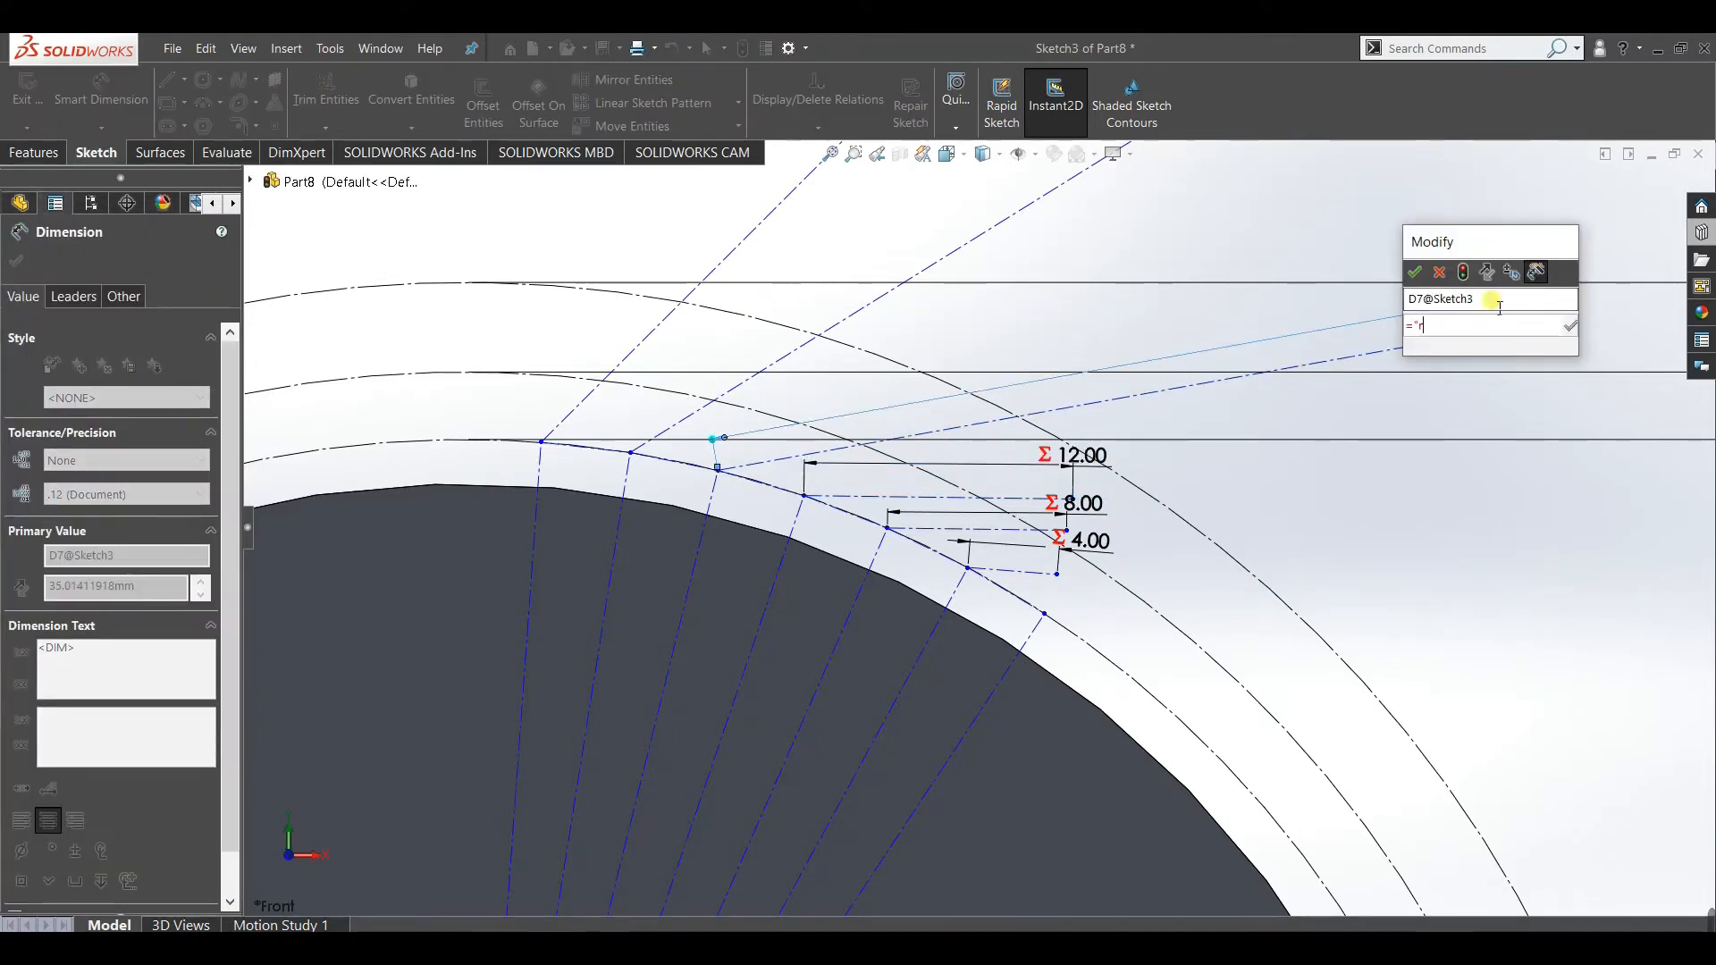
type("*4")
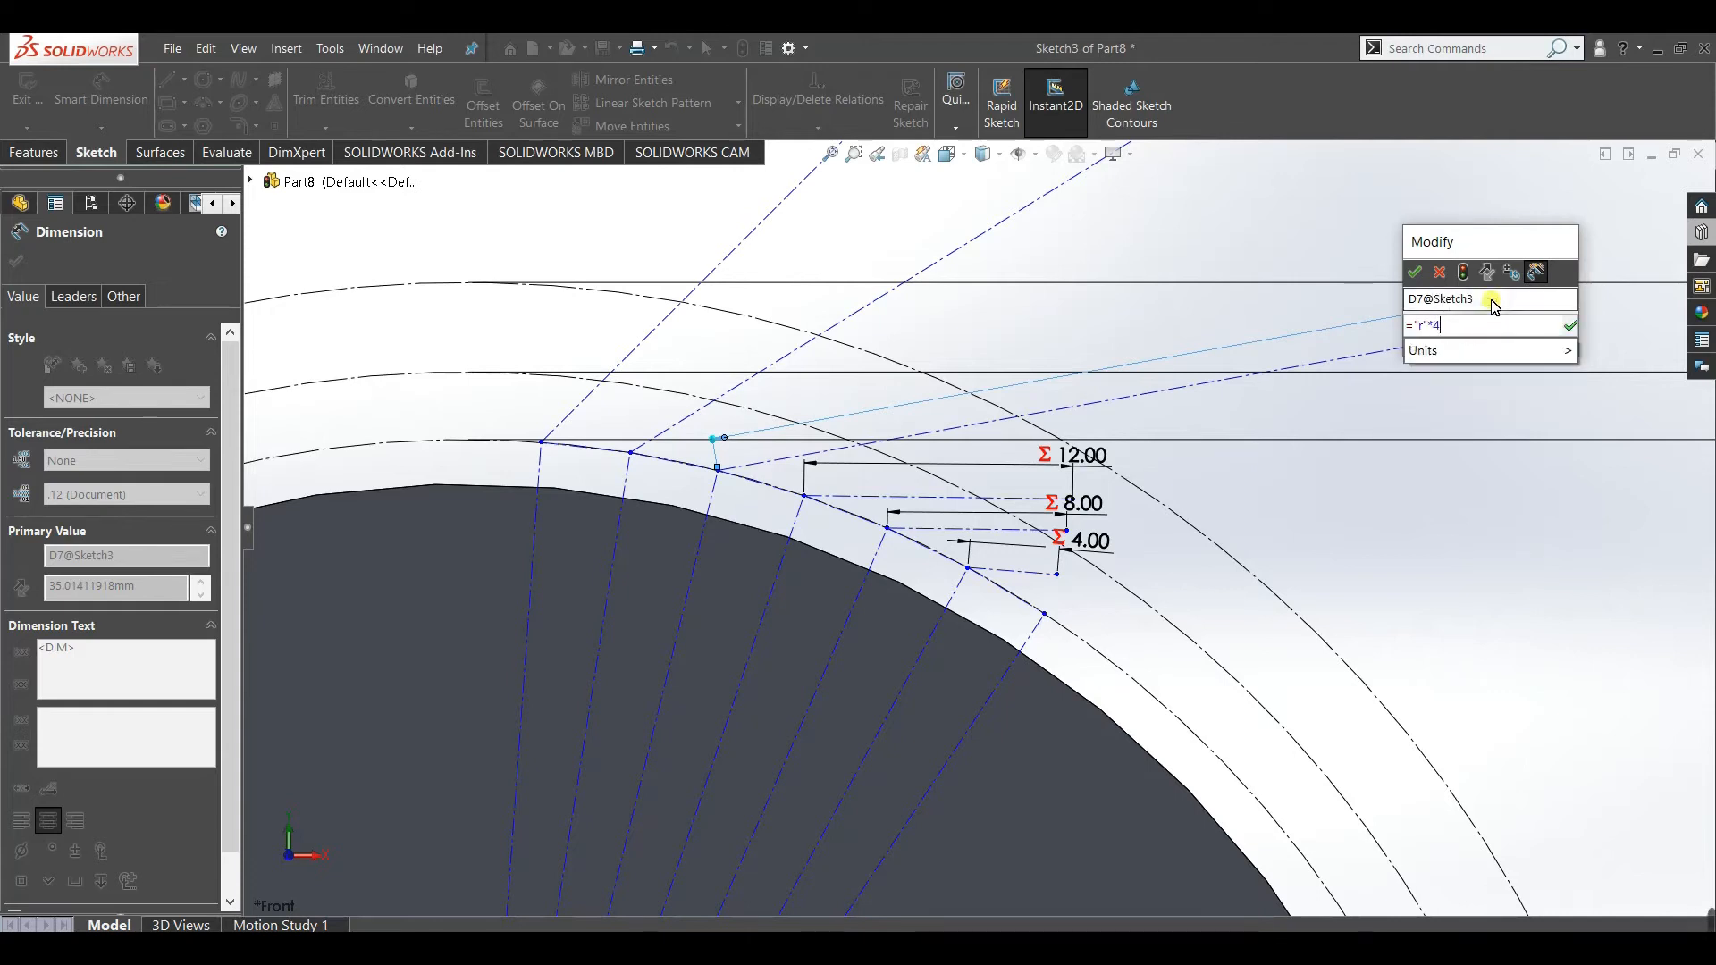
left_click(1409, 273)
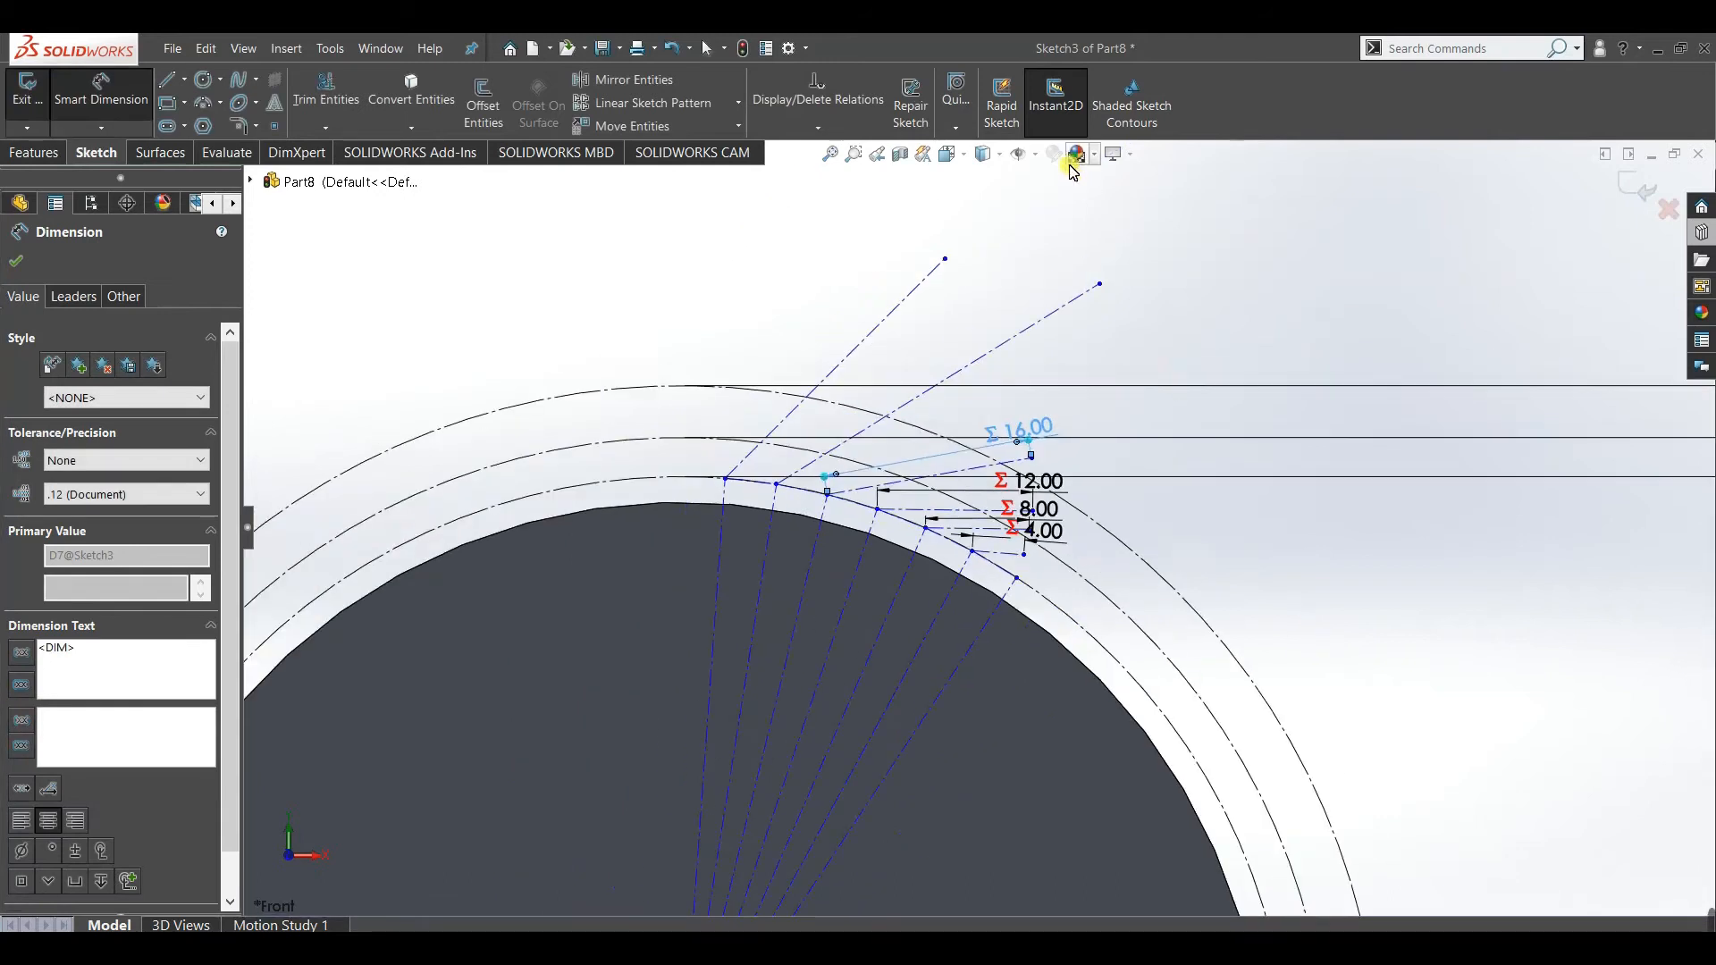
Dimension the outward centerline from the second radial line and set its length with the equation ="r"*5.
left_click(1065, 304)
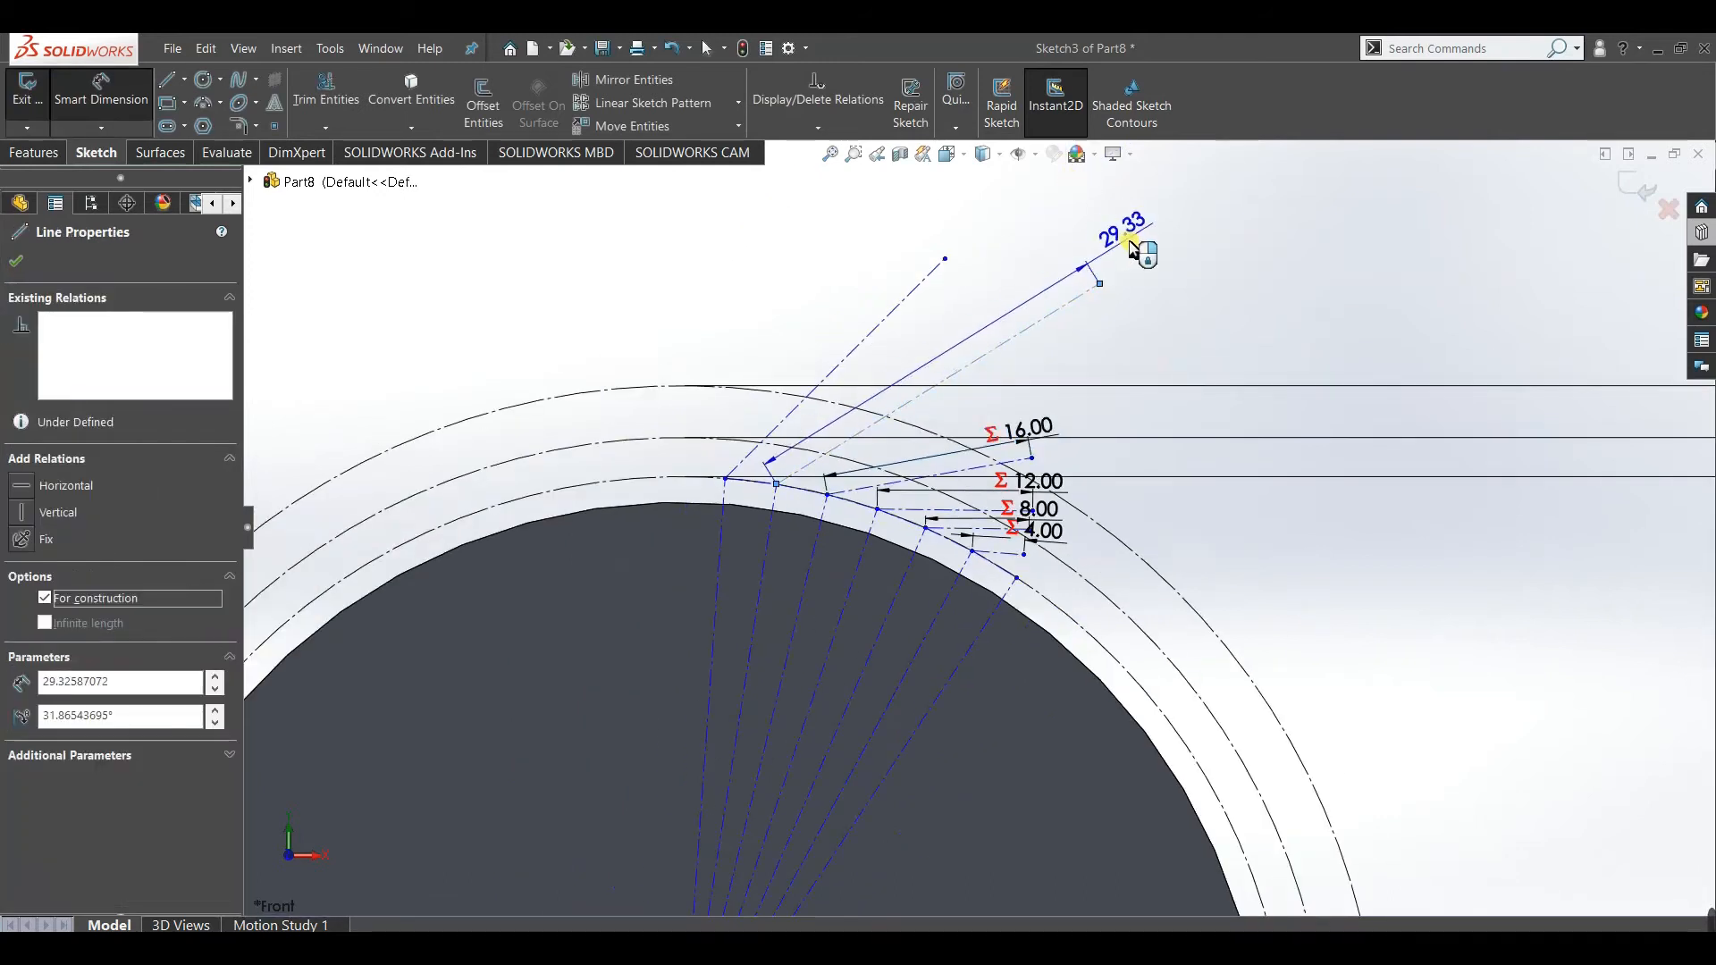
left_click(1131, 243)
type("=")
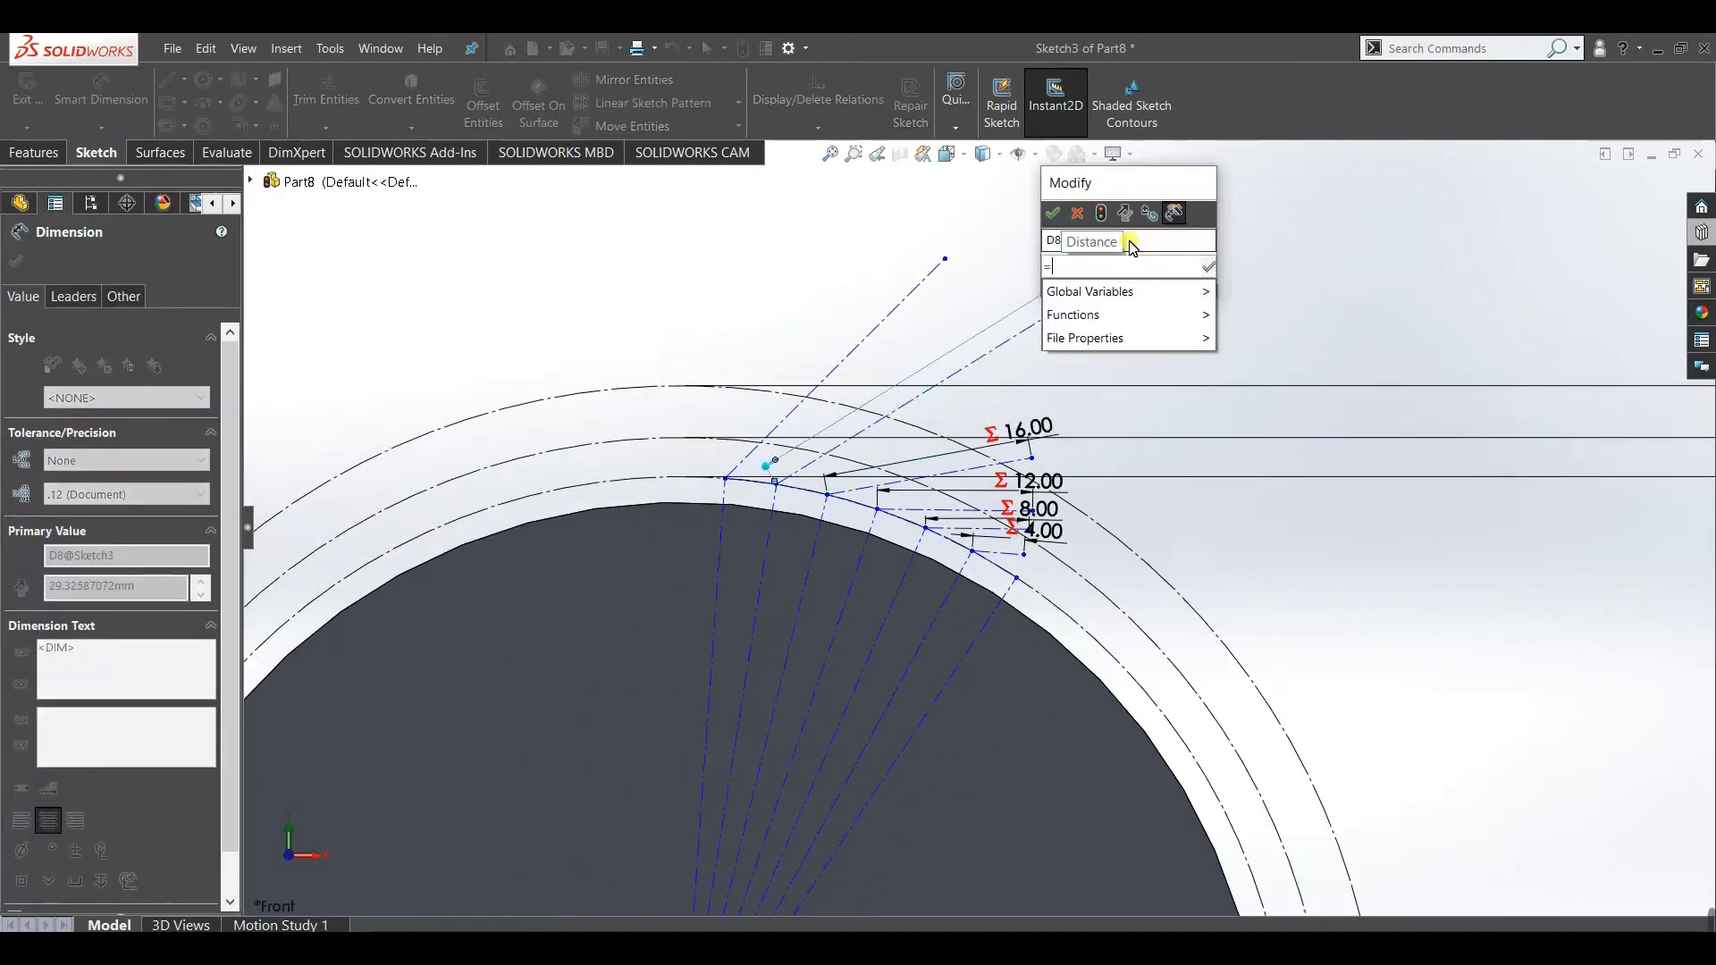
type("\"r\"")
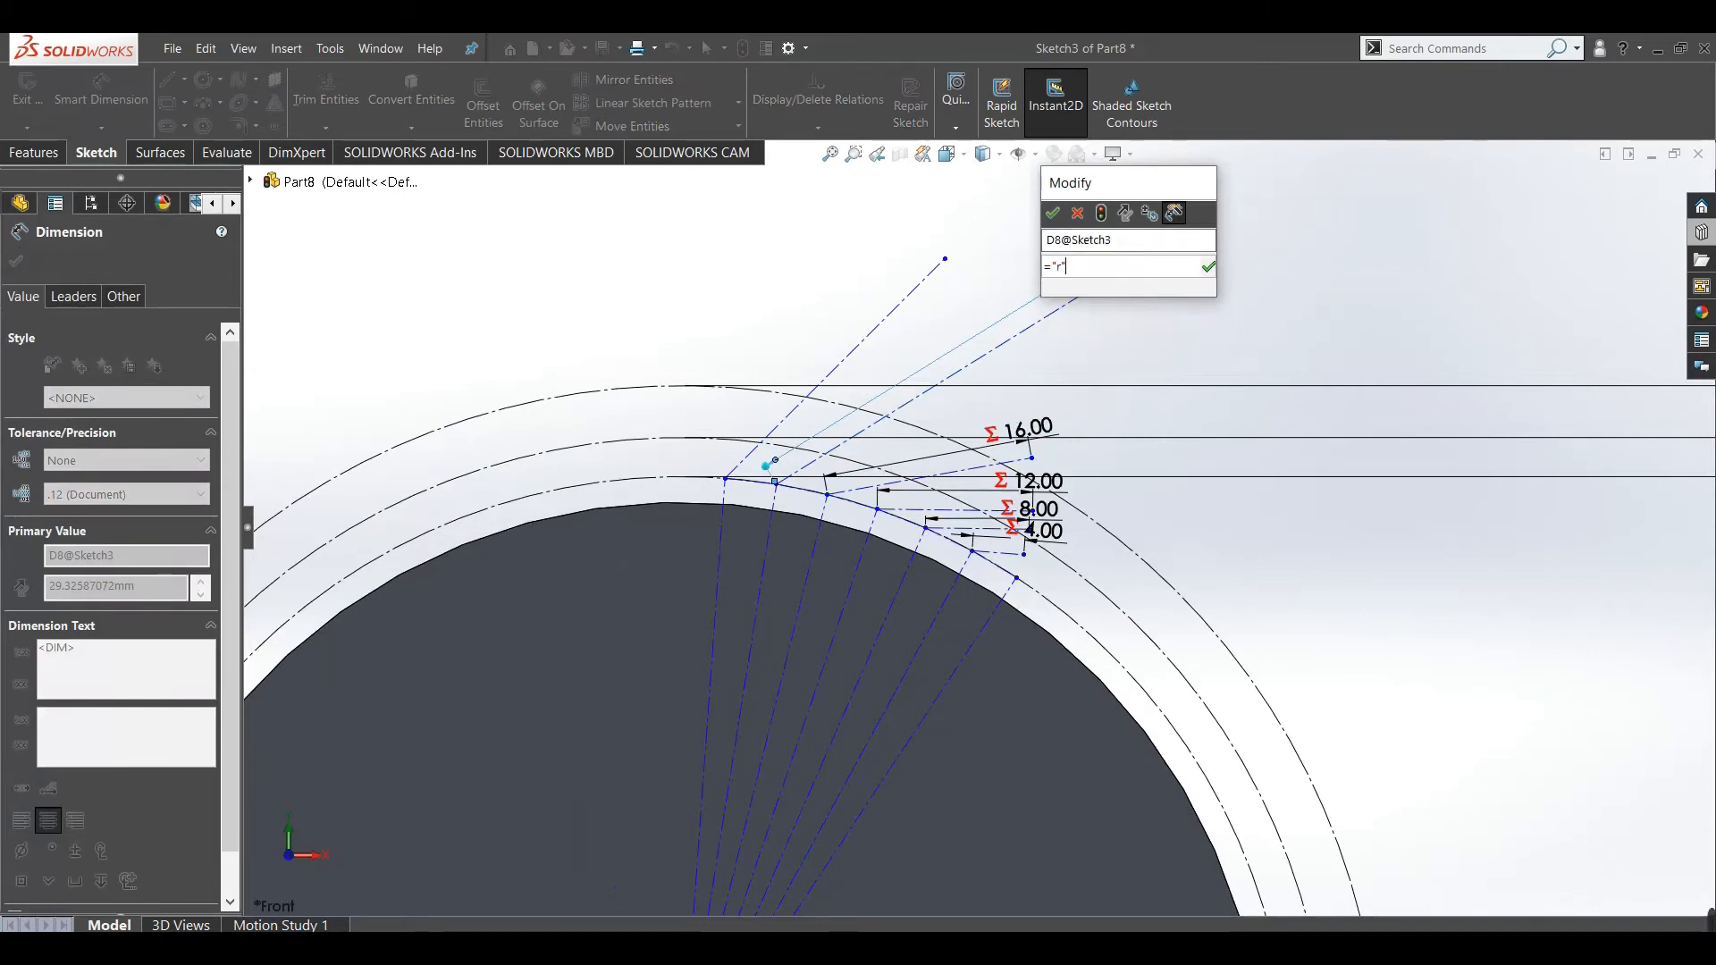
type("*")
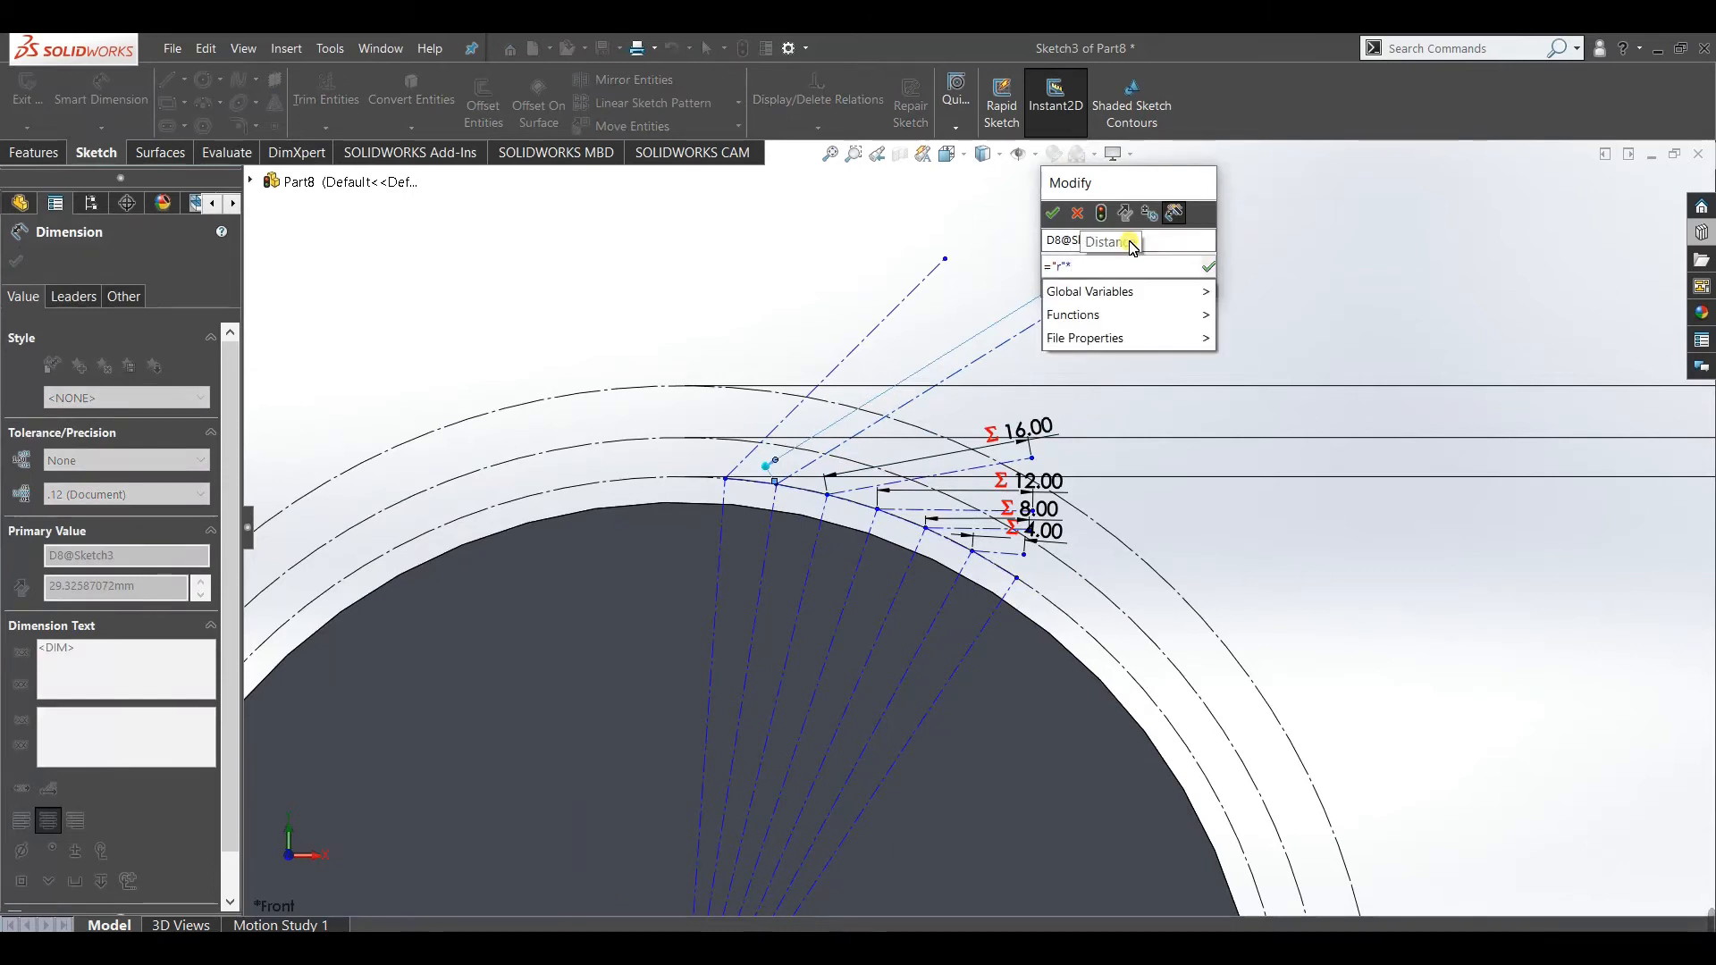
type("5")
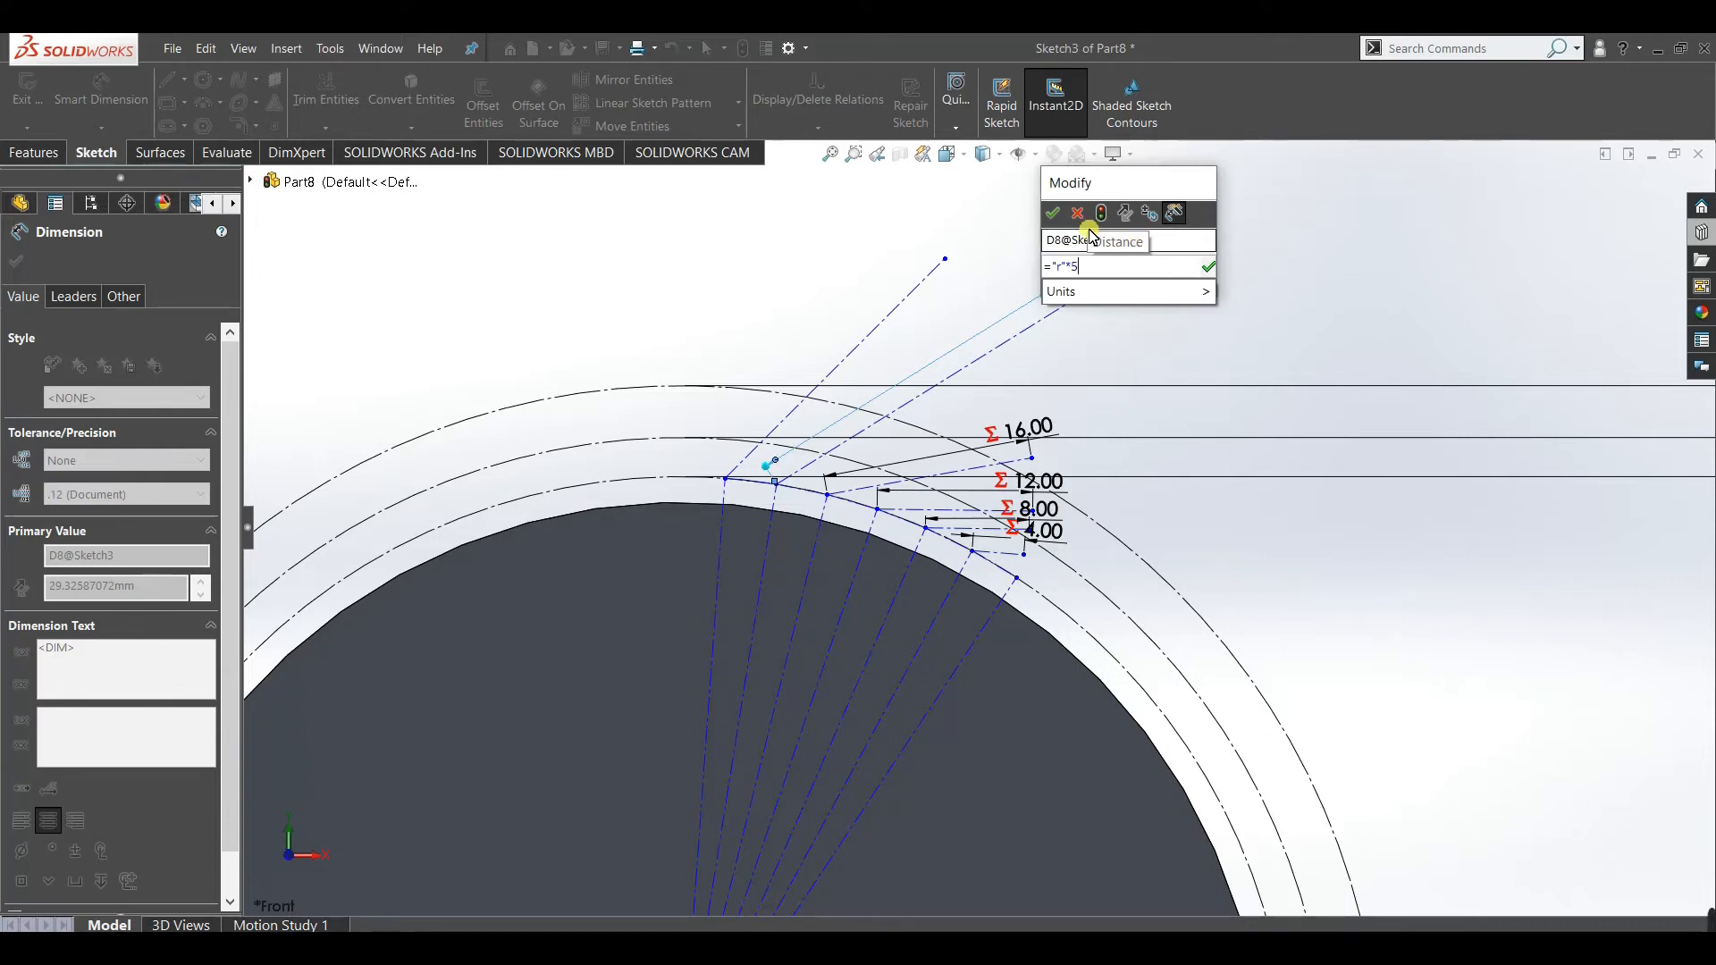
left_click(1052, 214)
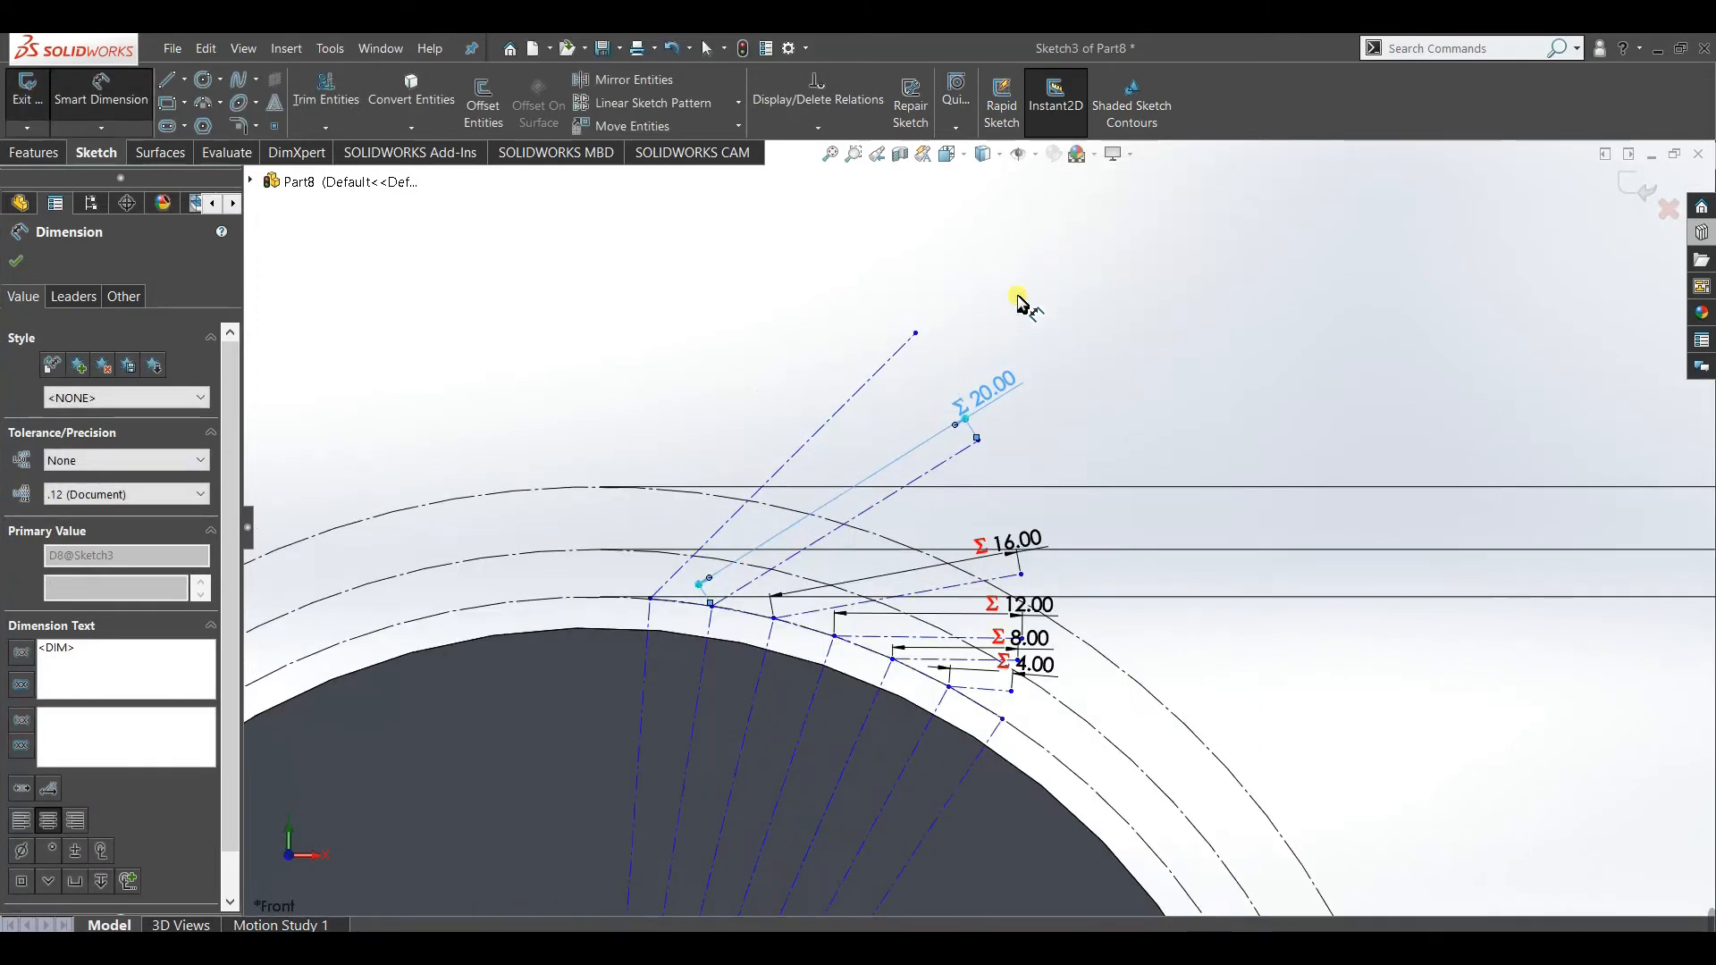
Dimension the outward centerline from the first radial line, set its length with the equation ="r"*6, and finish dimensioning.
left_click(893, 363)
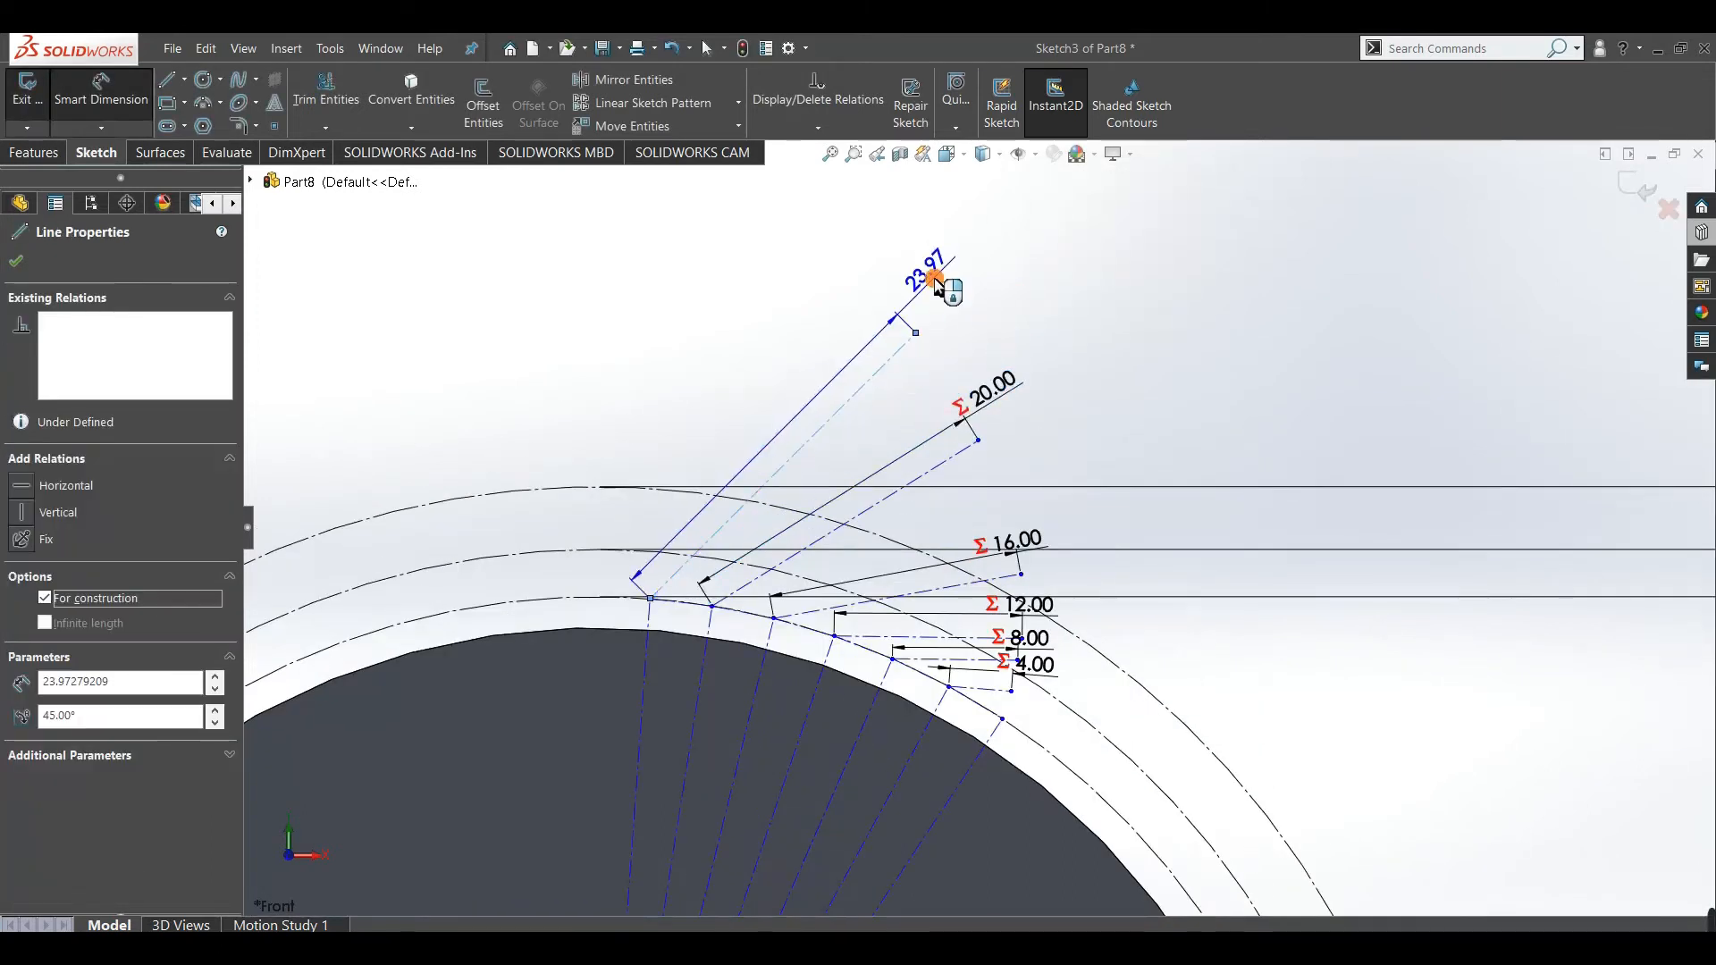
left_click(935, 279)
type("r\"")
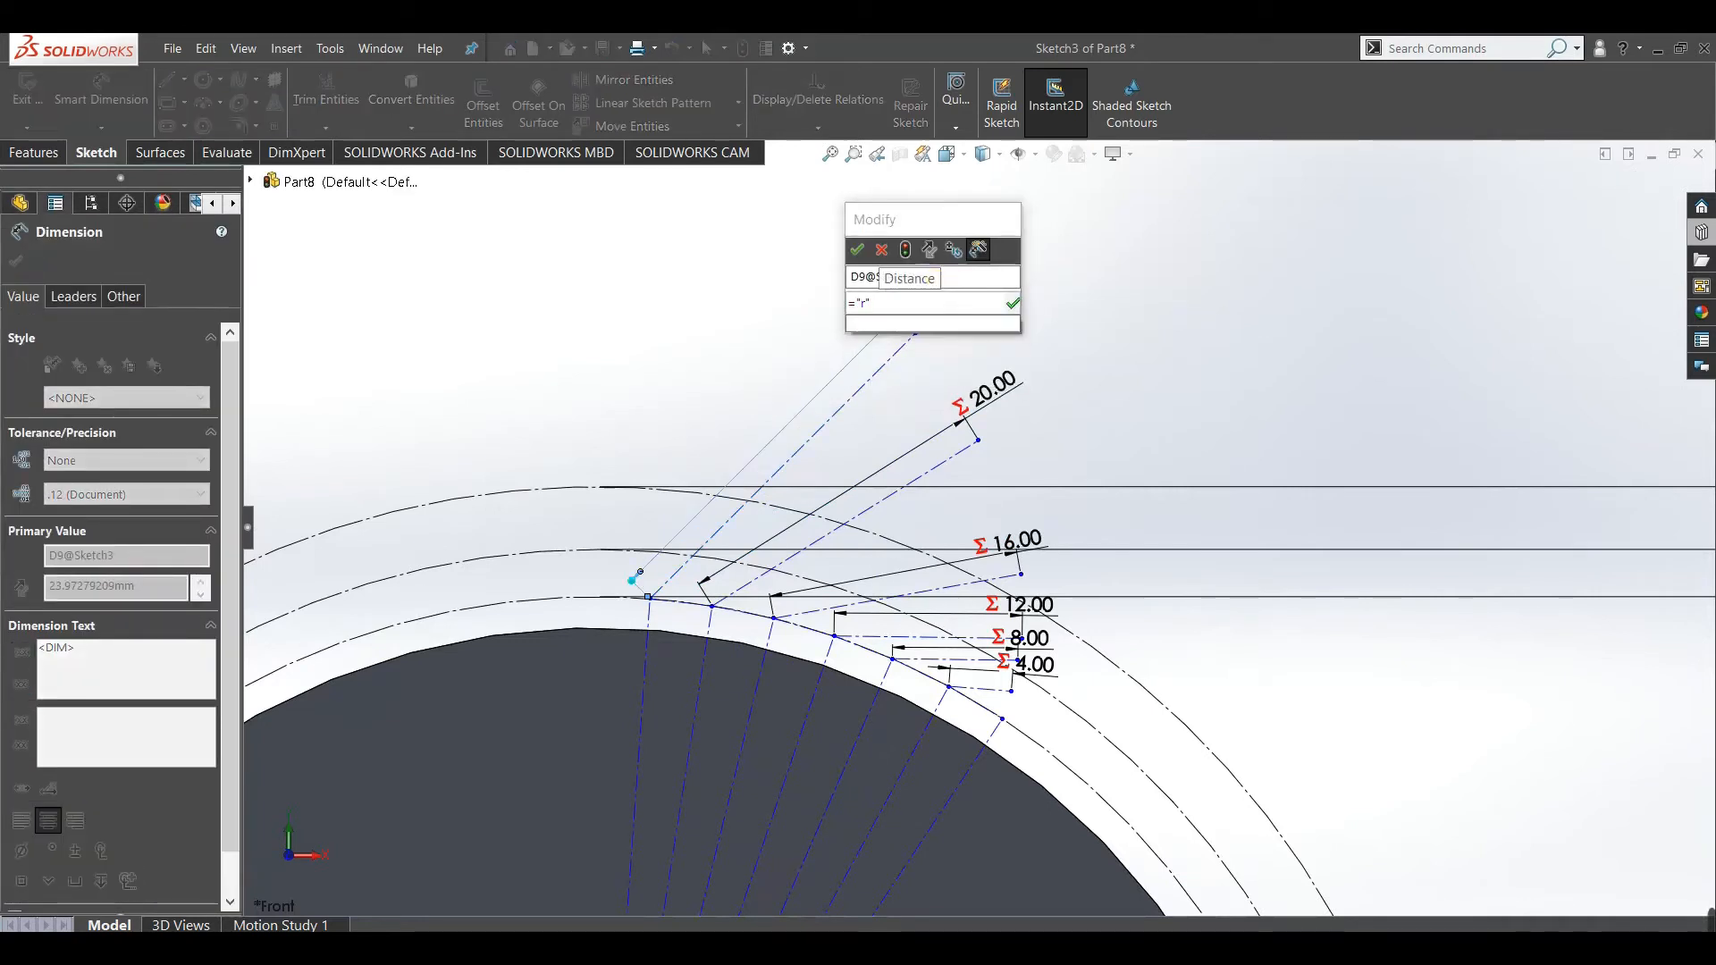
type("*")
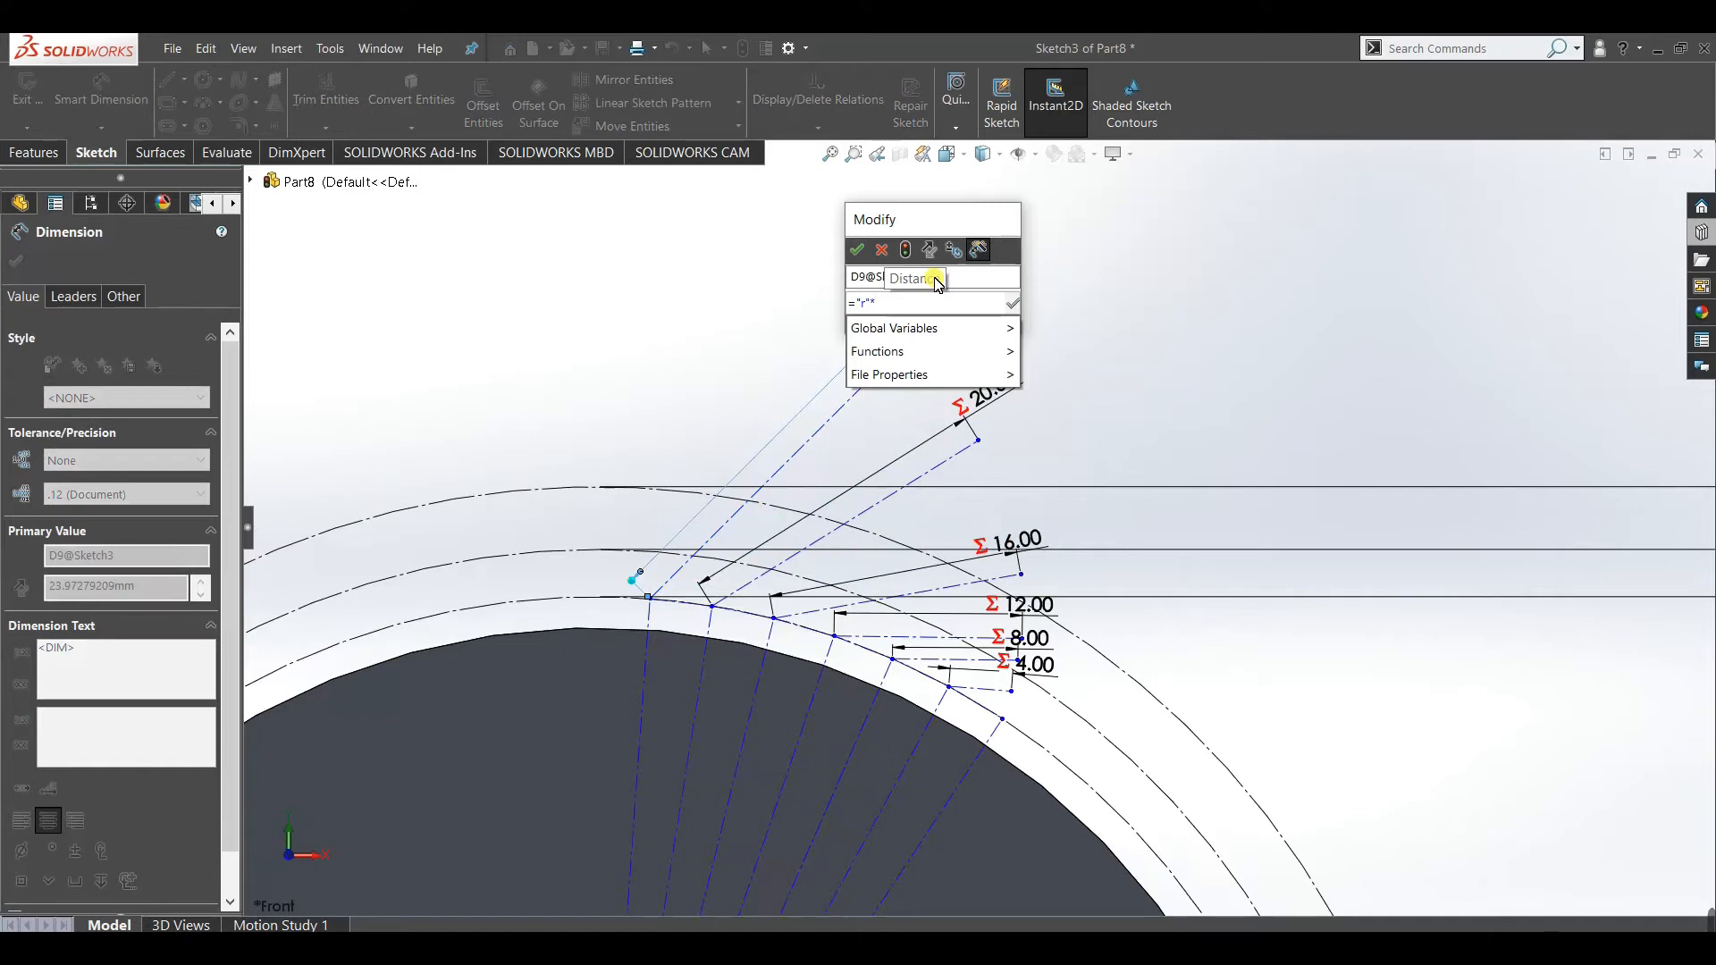
type("5")
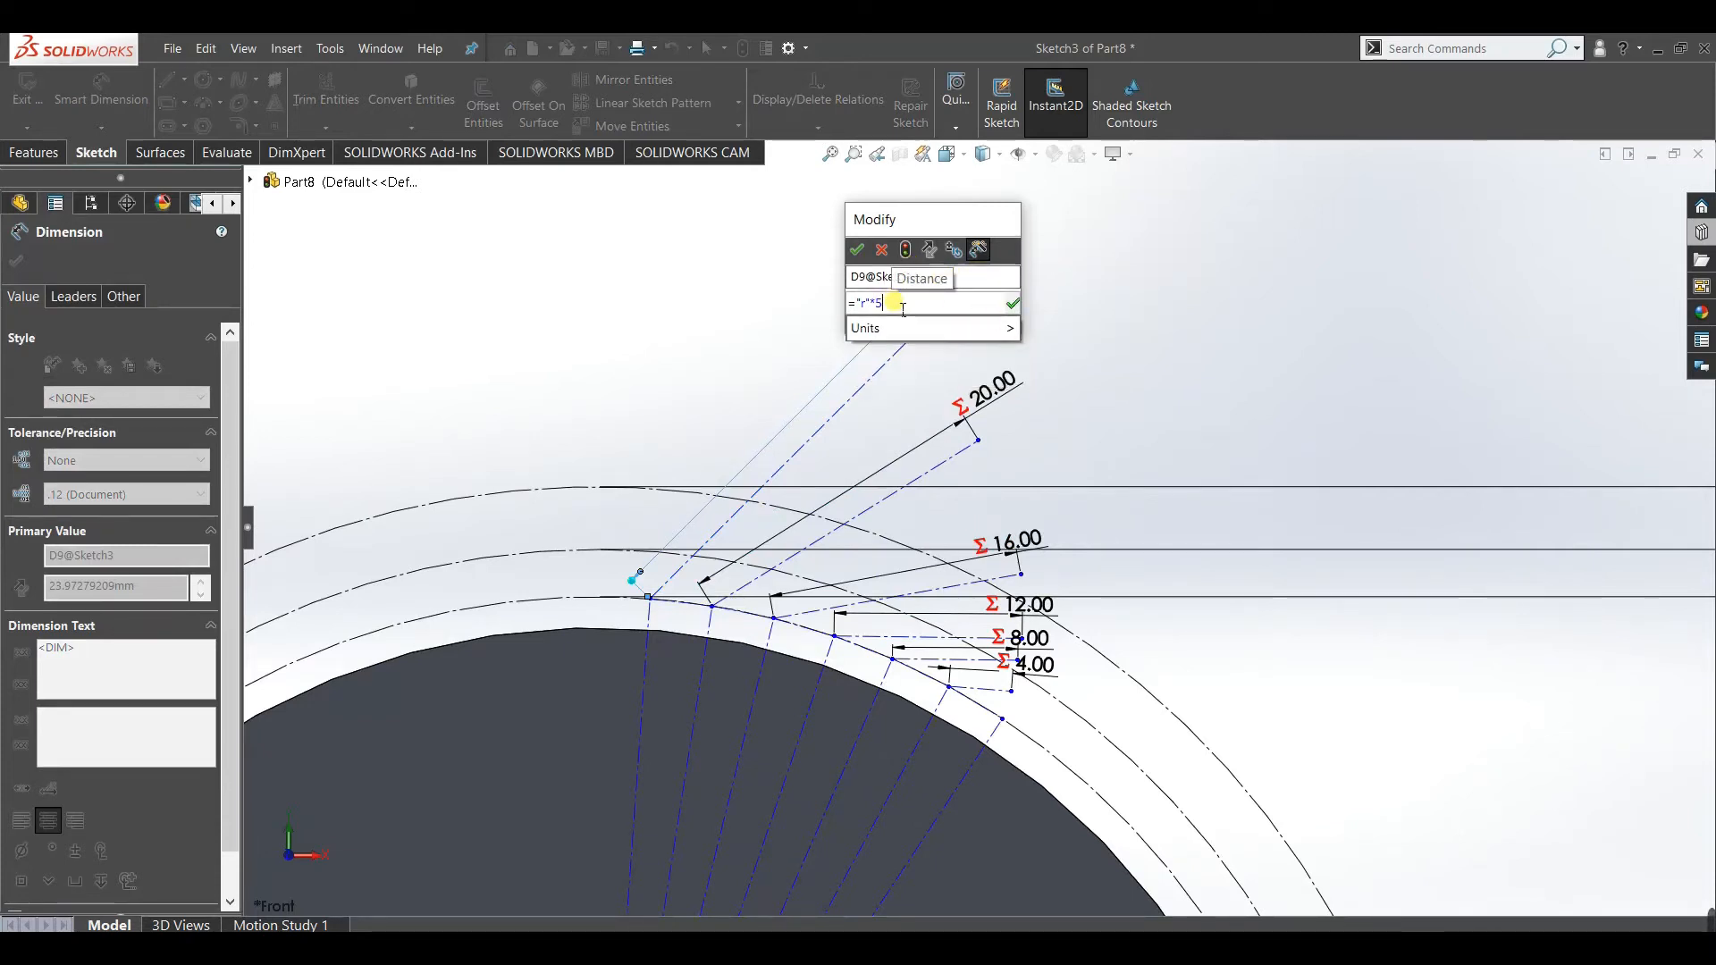
left_click(857, 249)
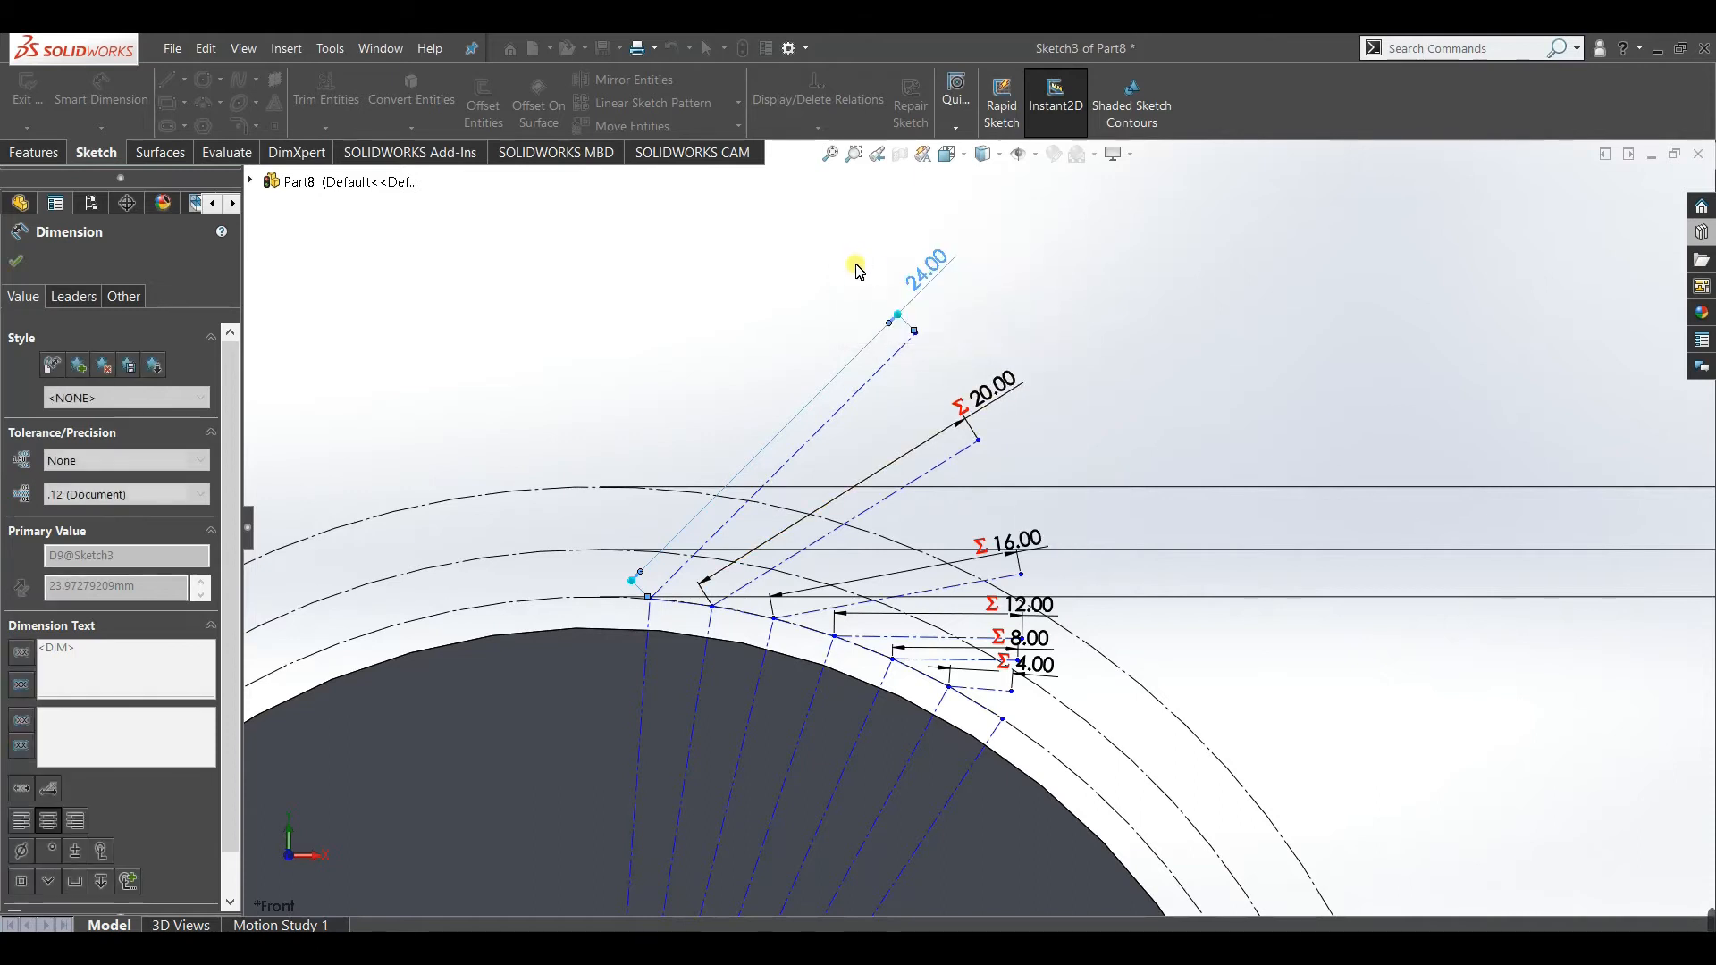
left_click(25, 258)
Set the length of the sixth radial line's outward centerline to 5 mm to test the linked dimensions.
scroll(1068, 662, "up", 2)
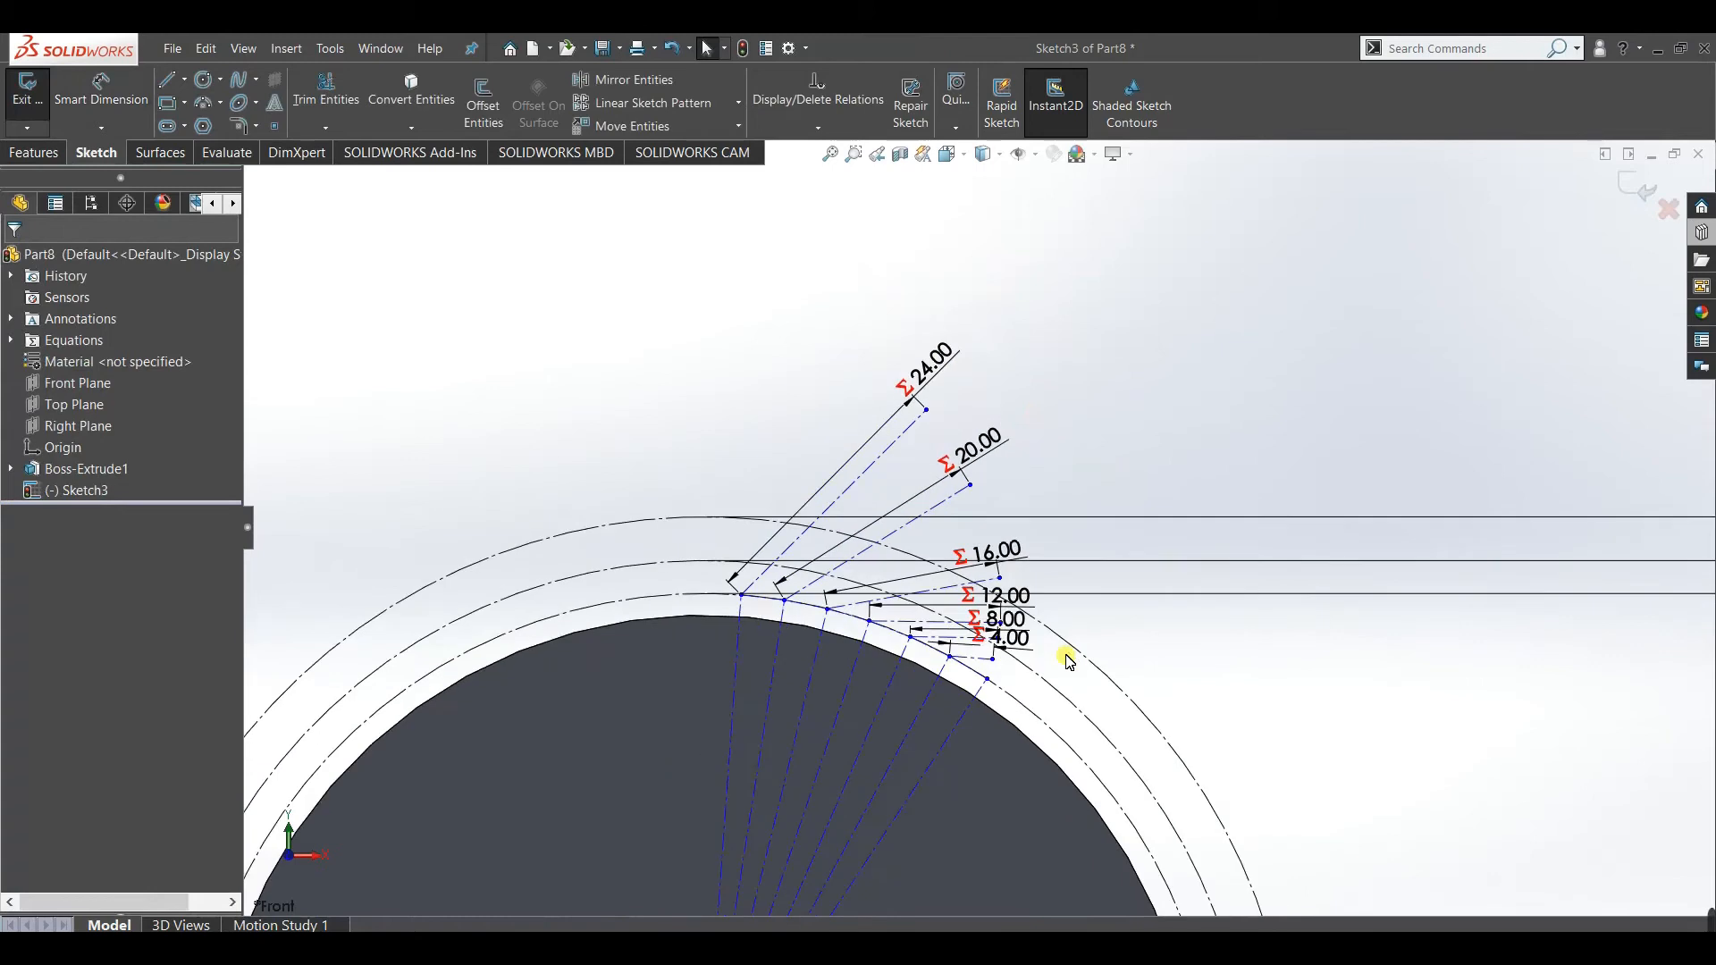
scroll(930, 621, "down", 3)
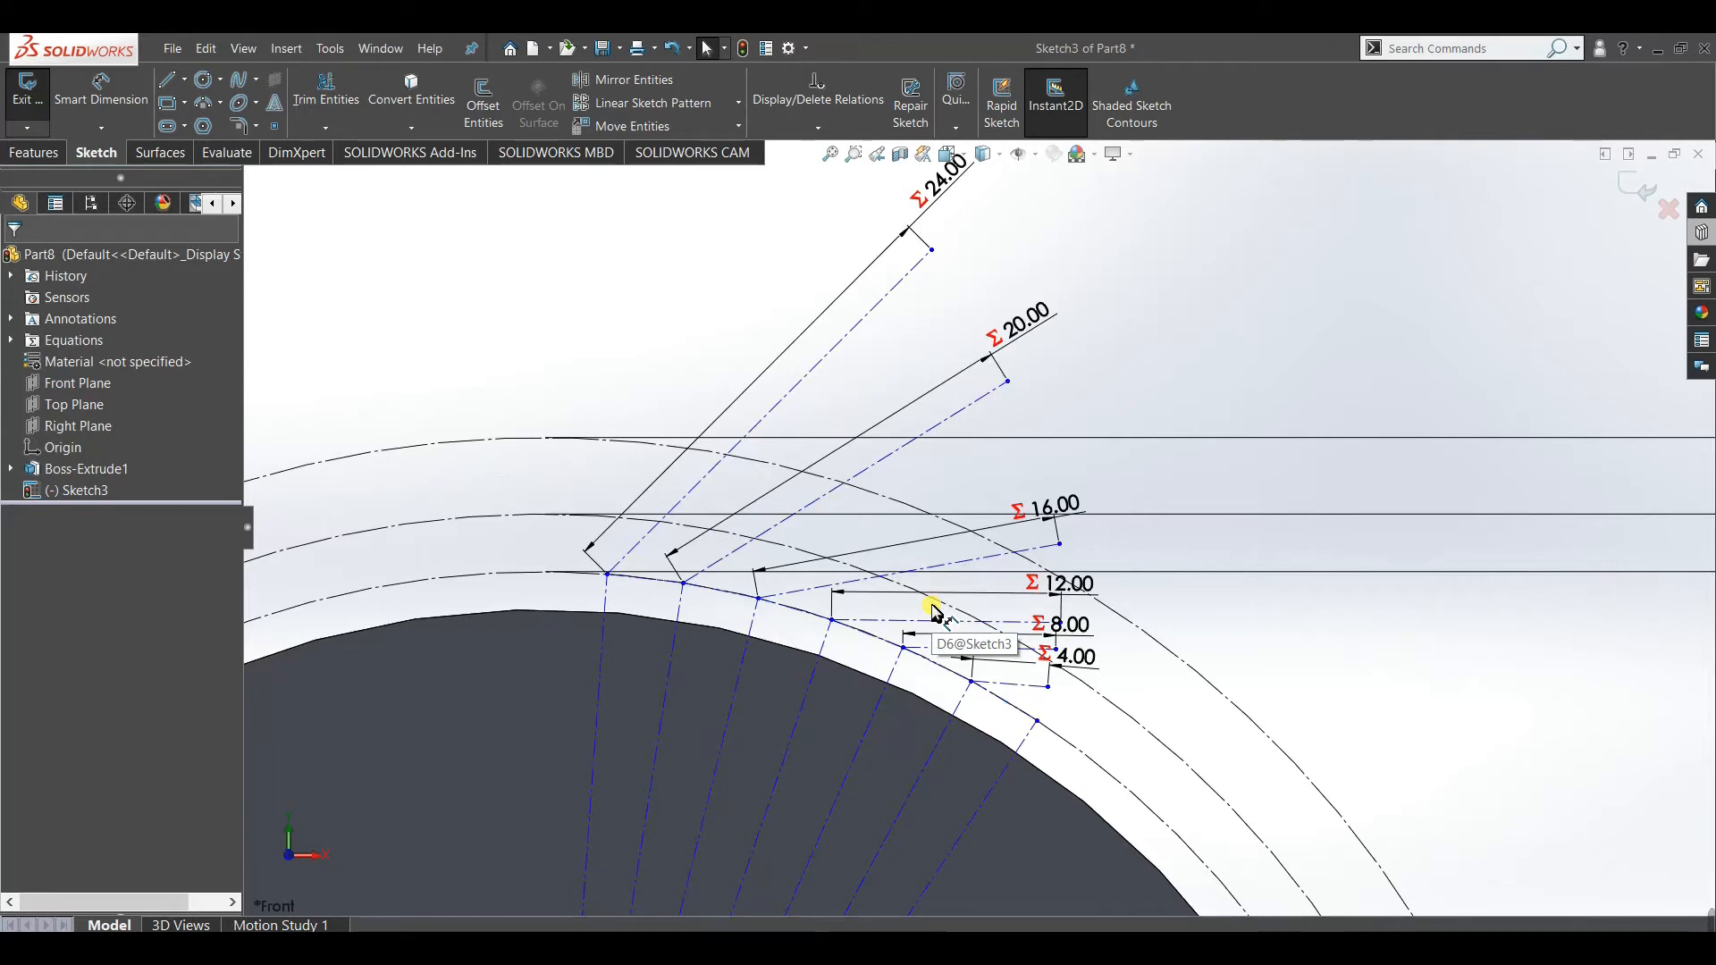
scroll(1001, 661, "down", 2)
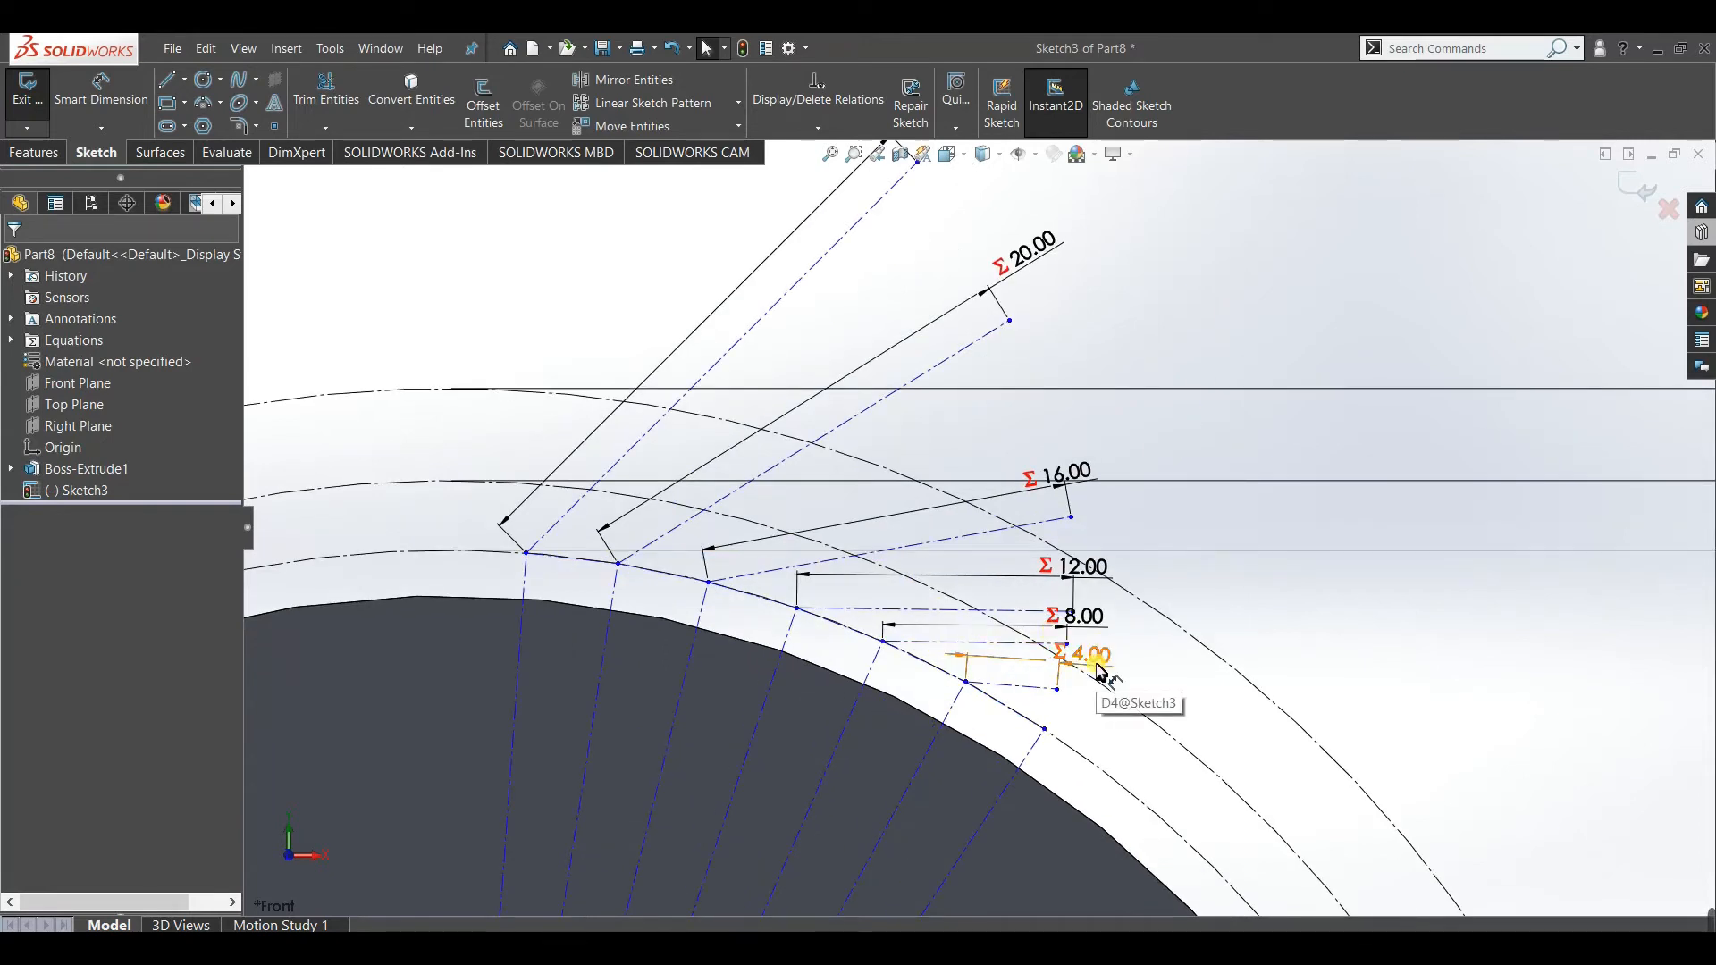
double_click(1098, 669)
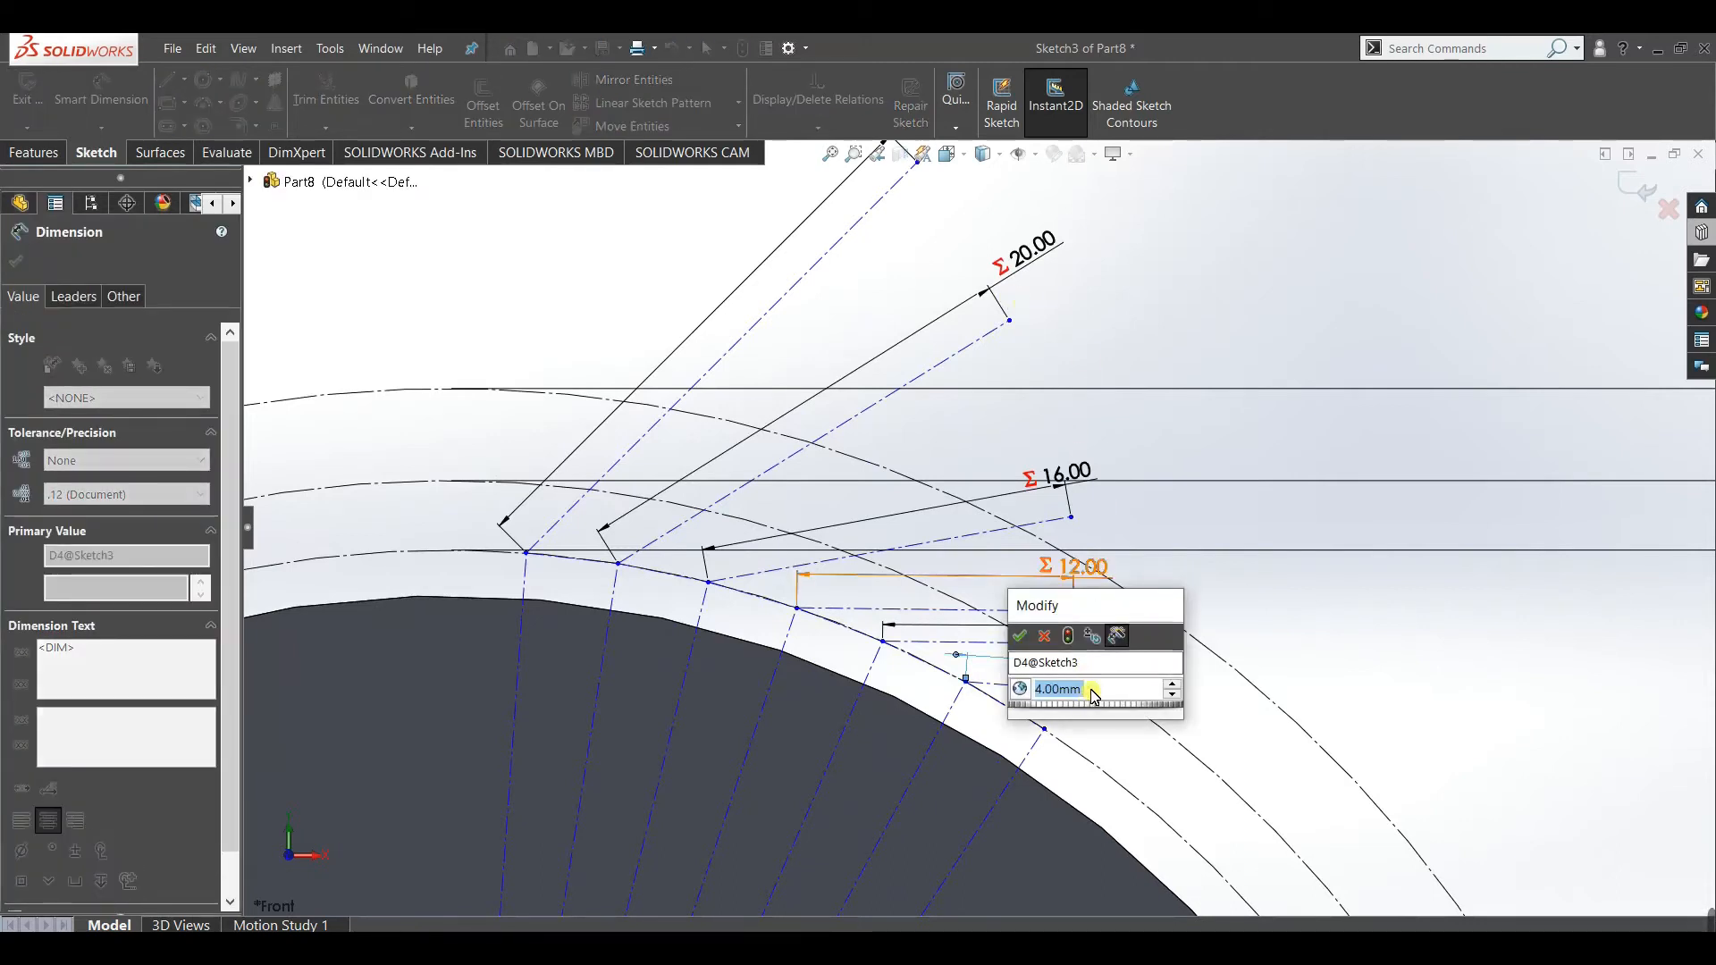
type("5")
left_click(1020, 635)
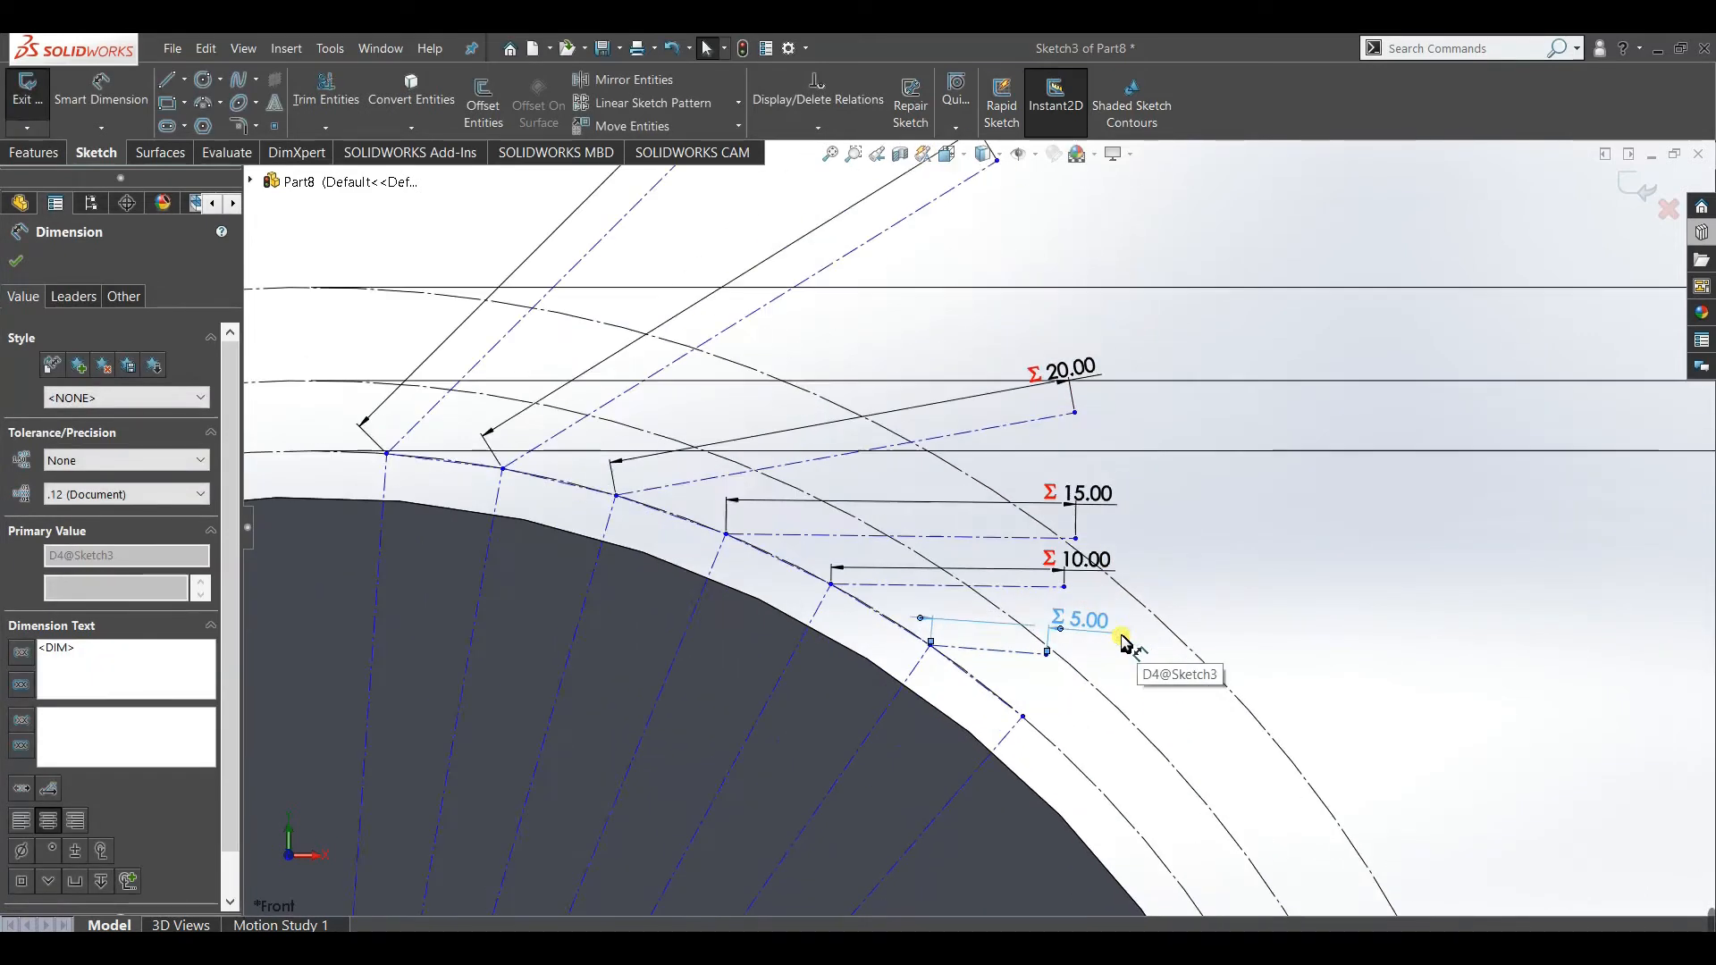
Set the length of the sixth radial line's outward centerline back to 4 mm.
scroll(1130, 630, "down", 3)
double_click(1095, 618)
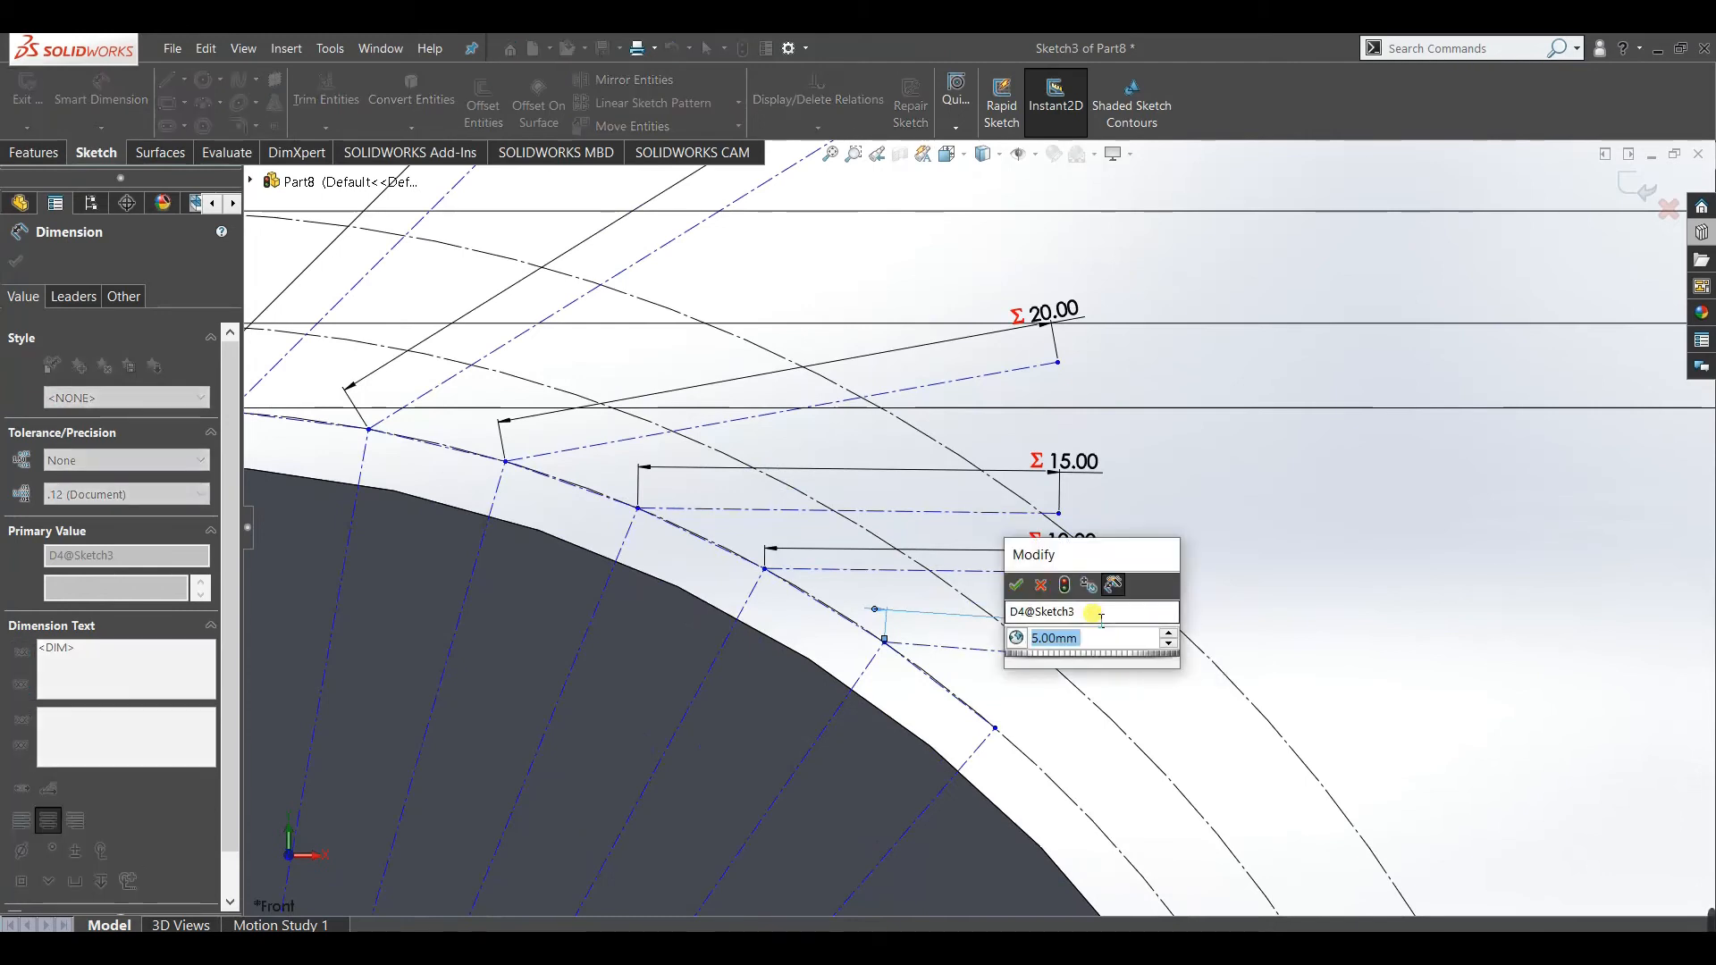
type("4")
left_click(1016, 587)
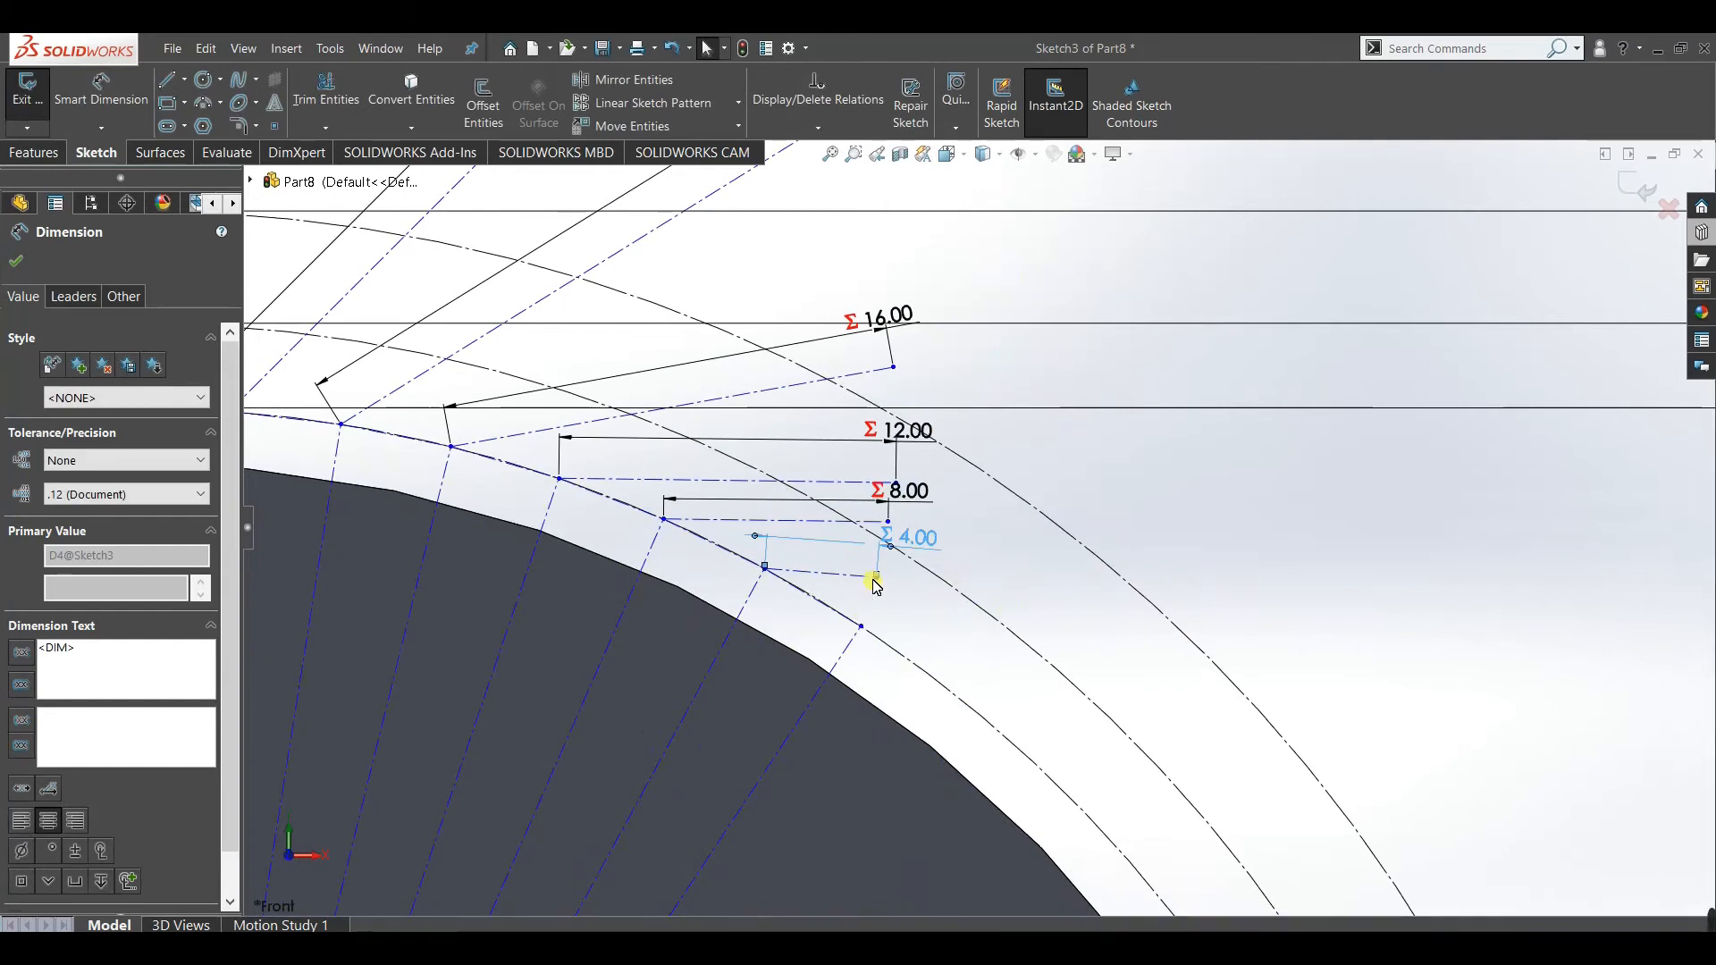
right_click(1072, 456)
left_click(1072, 338)
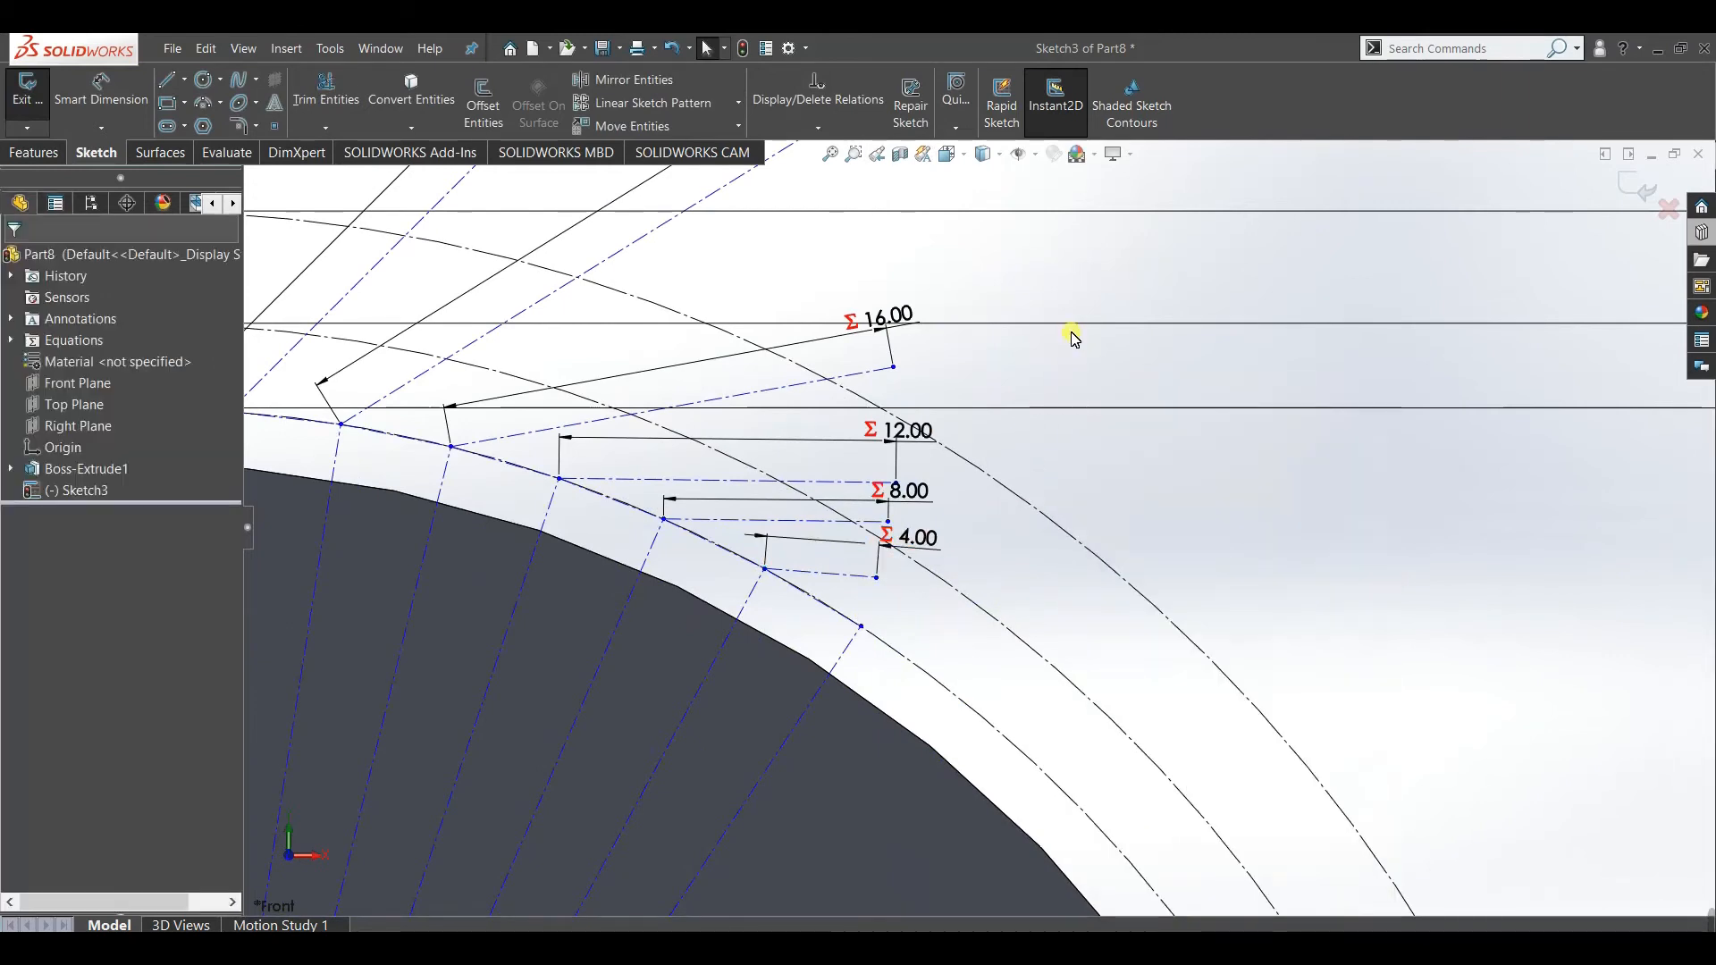
Make the sixth radial line's outward centerline tangent to the innermost construction circle.
left_click(850, 581)
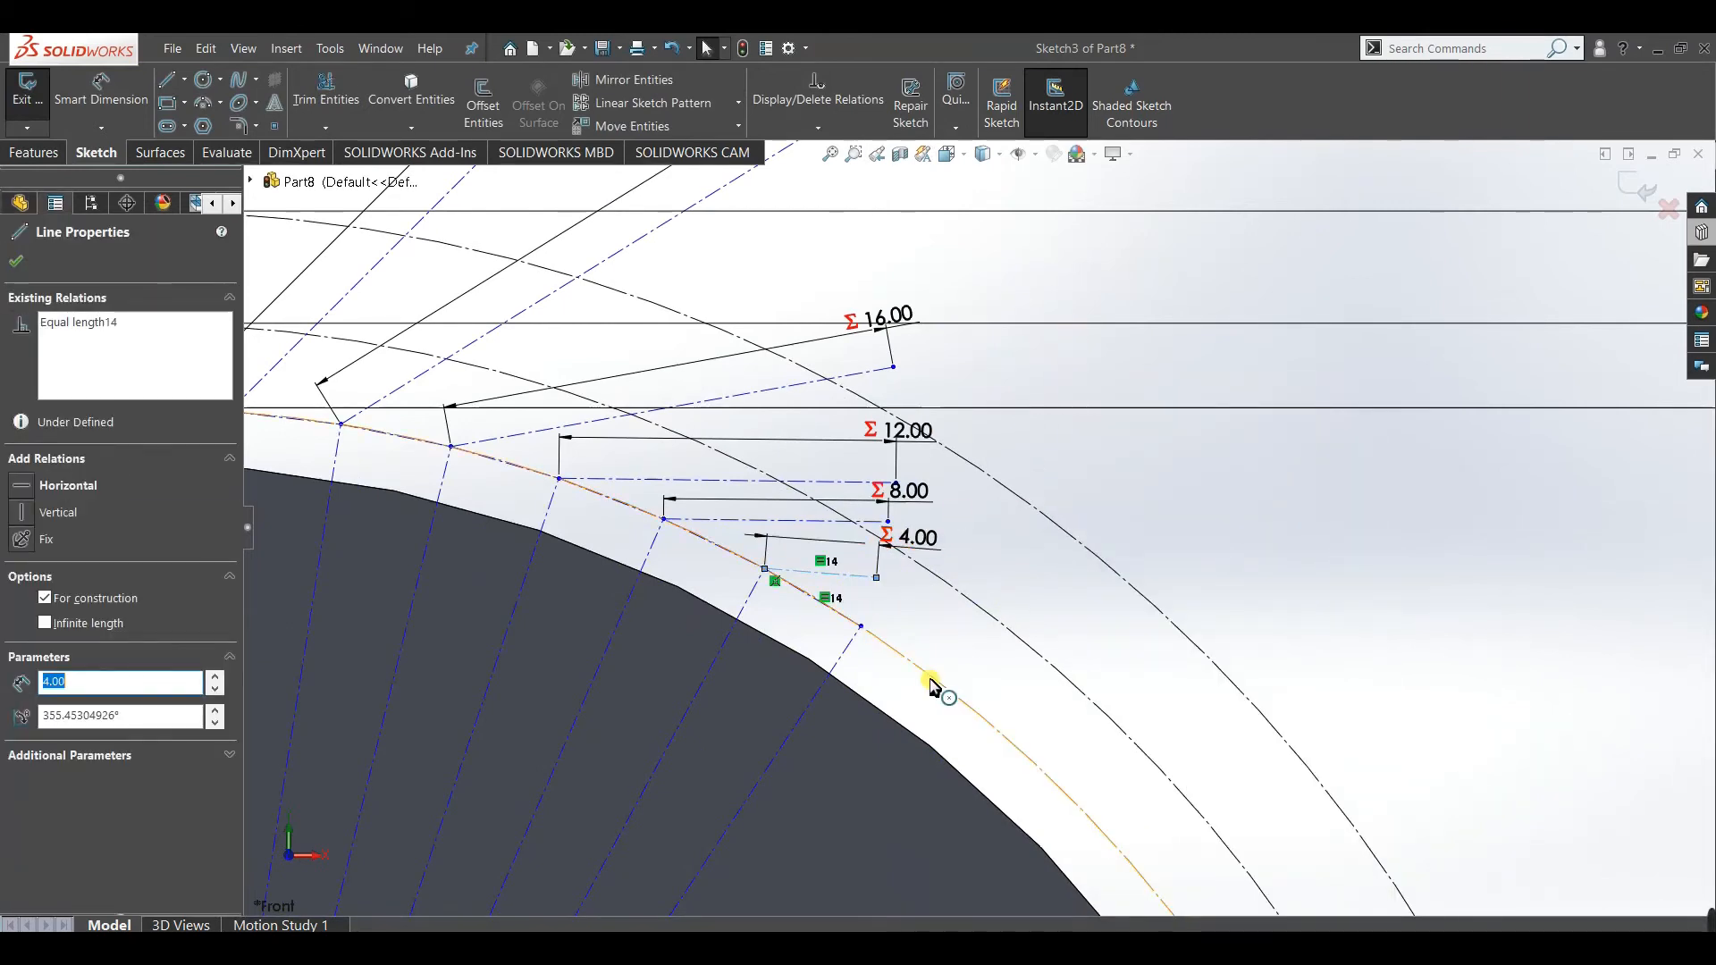
left_click(933, 693, "ctrl")
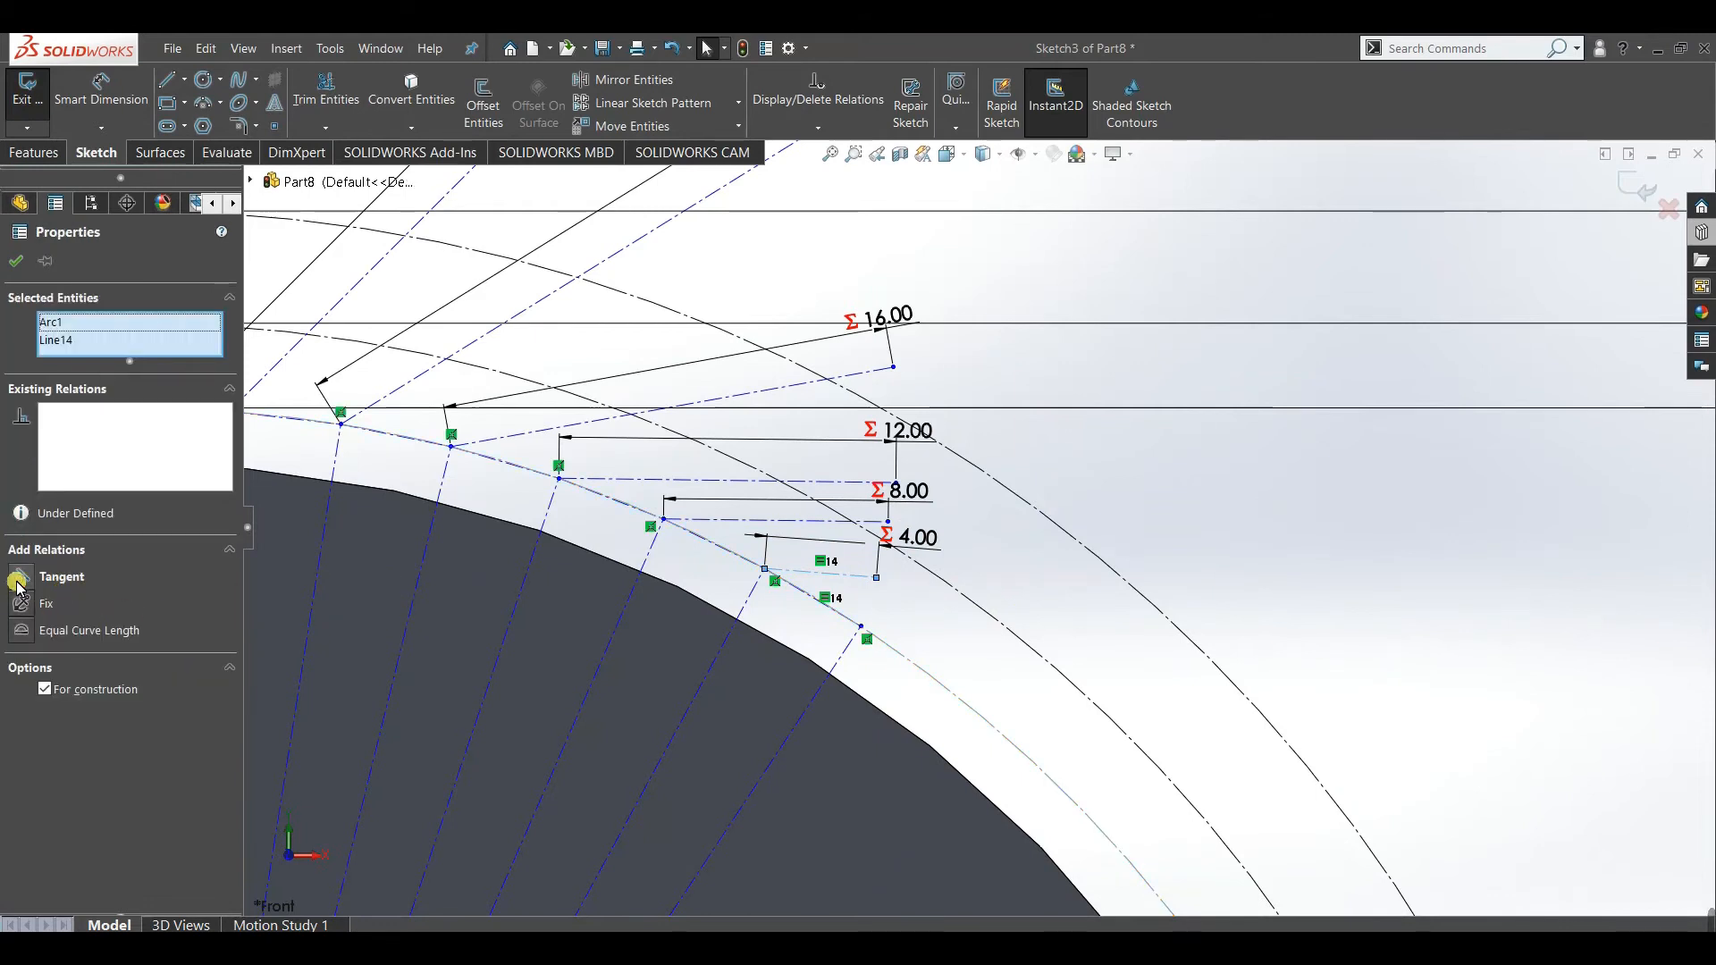
left_click(40, 577)
Move the free end of the 8 mm outward centerline upward to separate it from the overlapping centerlines.
scroll(342, 539, "up", 5)
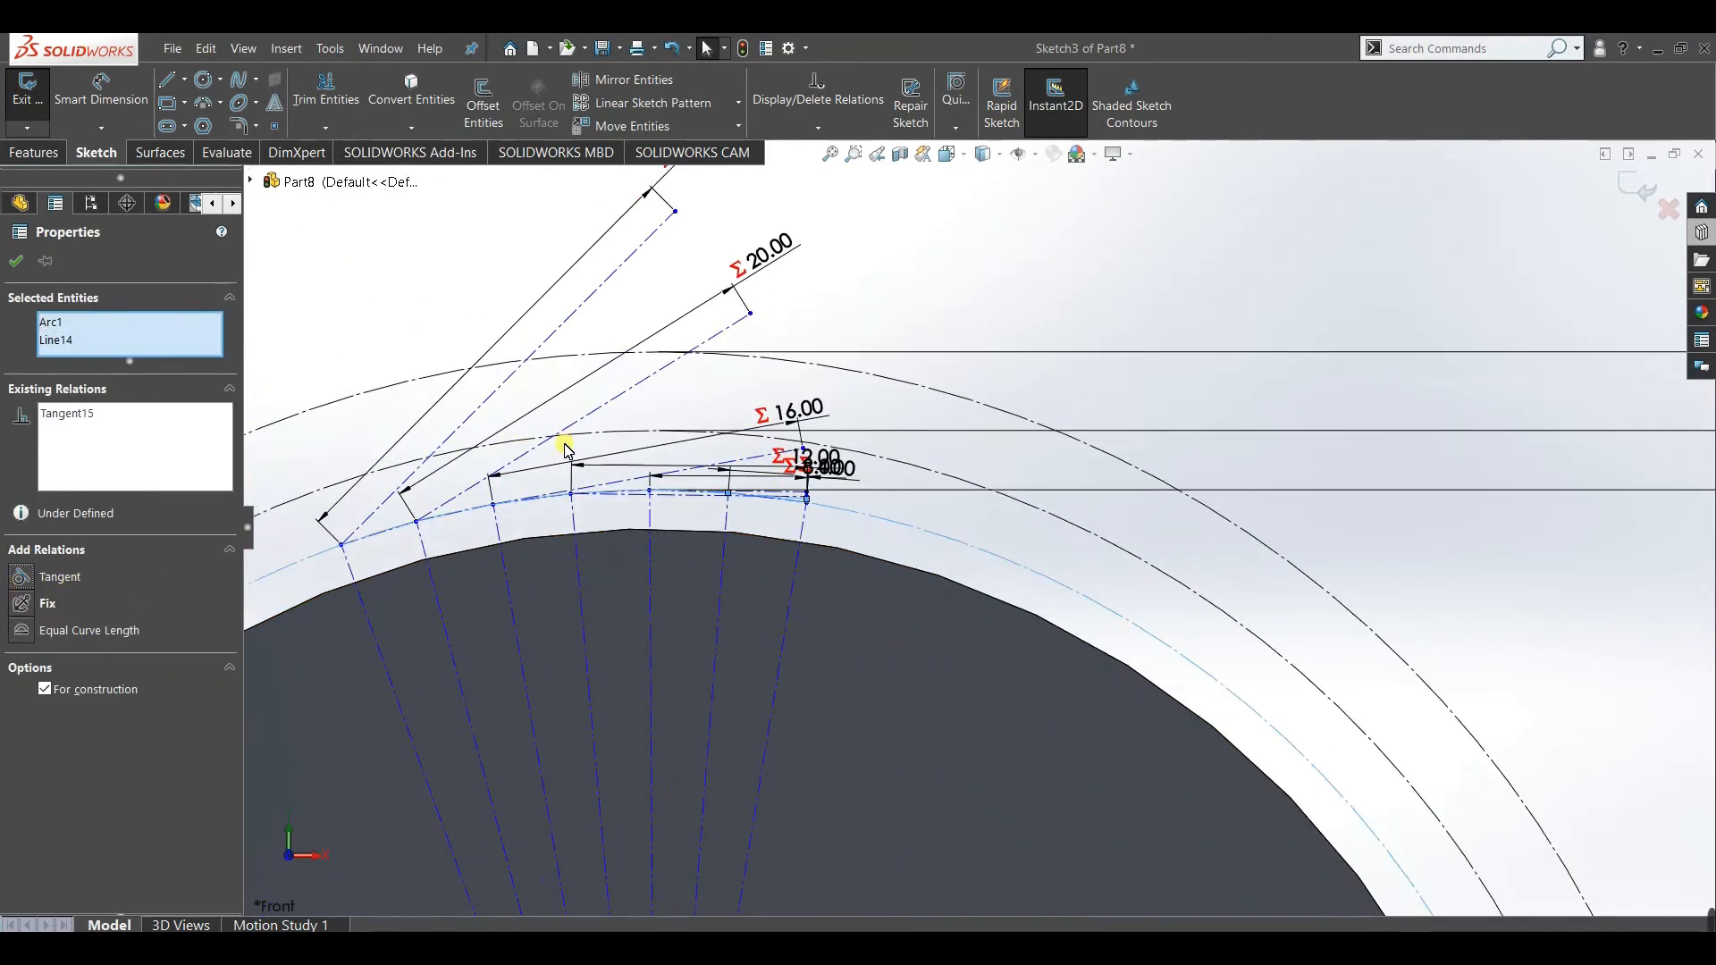
scroll(794, 460, "down", 4)
scroll(911, 559, "down", 4)
left_click(1078, 639)
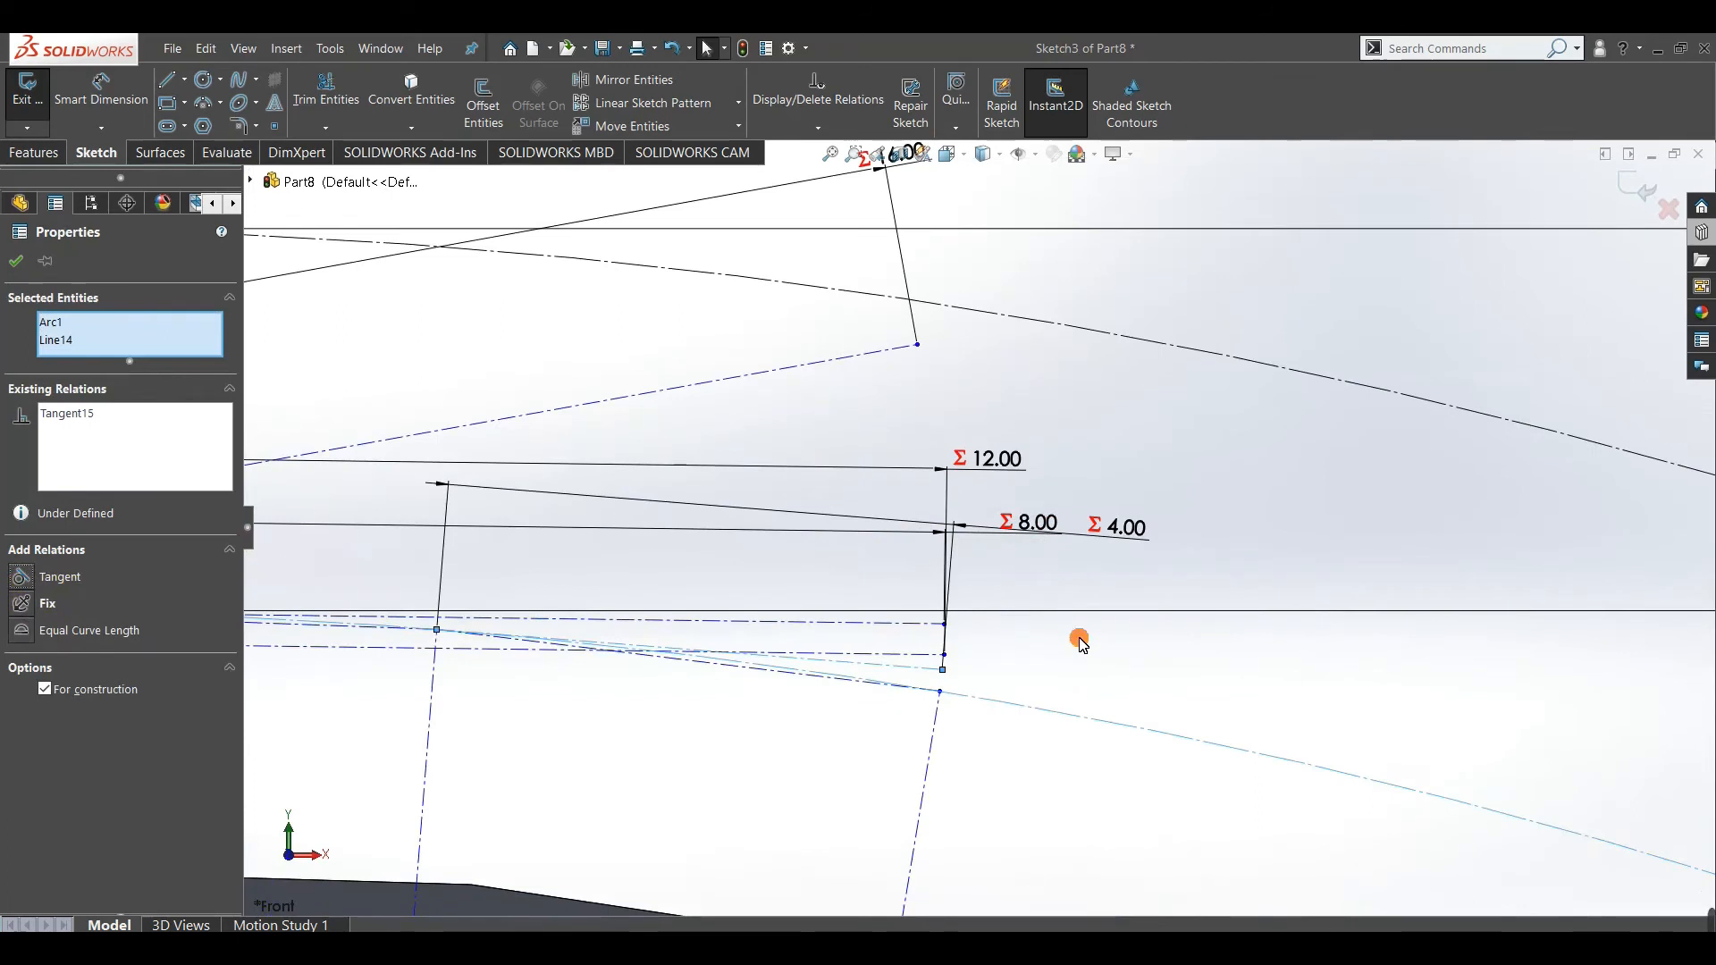
mouse_move(949, 652)
left_mouse_down()
mouse_move(954, 594)
mouse_move(980, 639)
mouse_move(978, 550)
left_mouse_up()
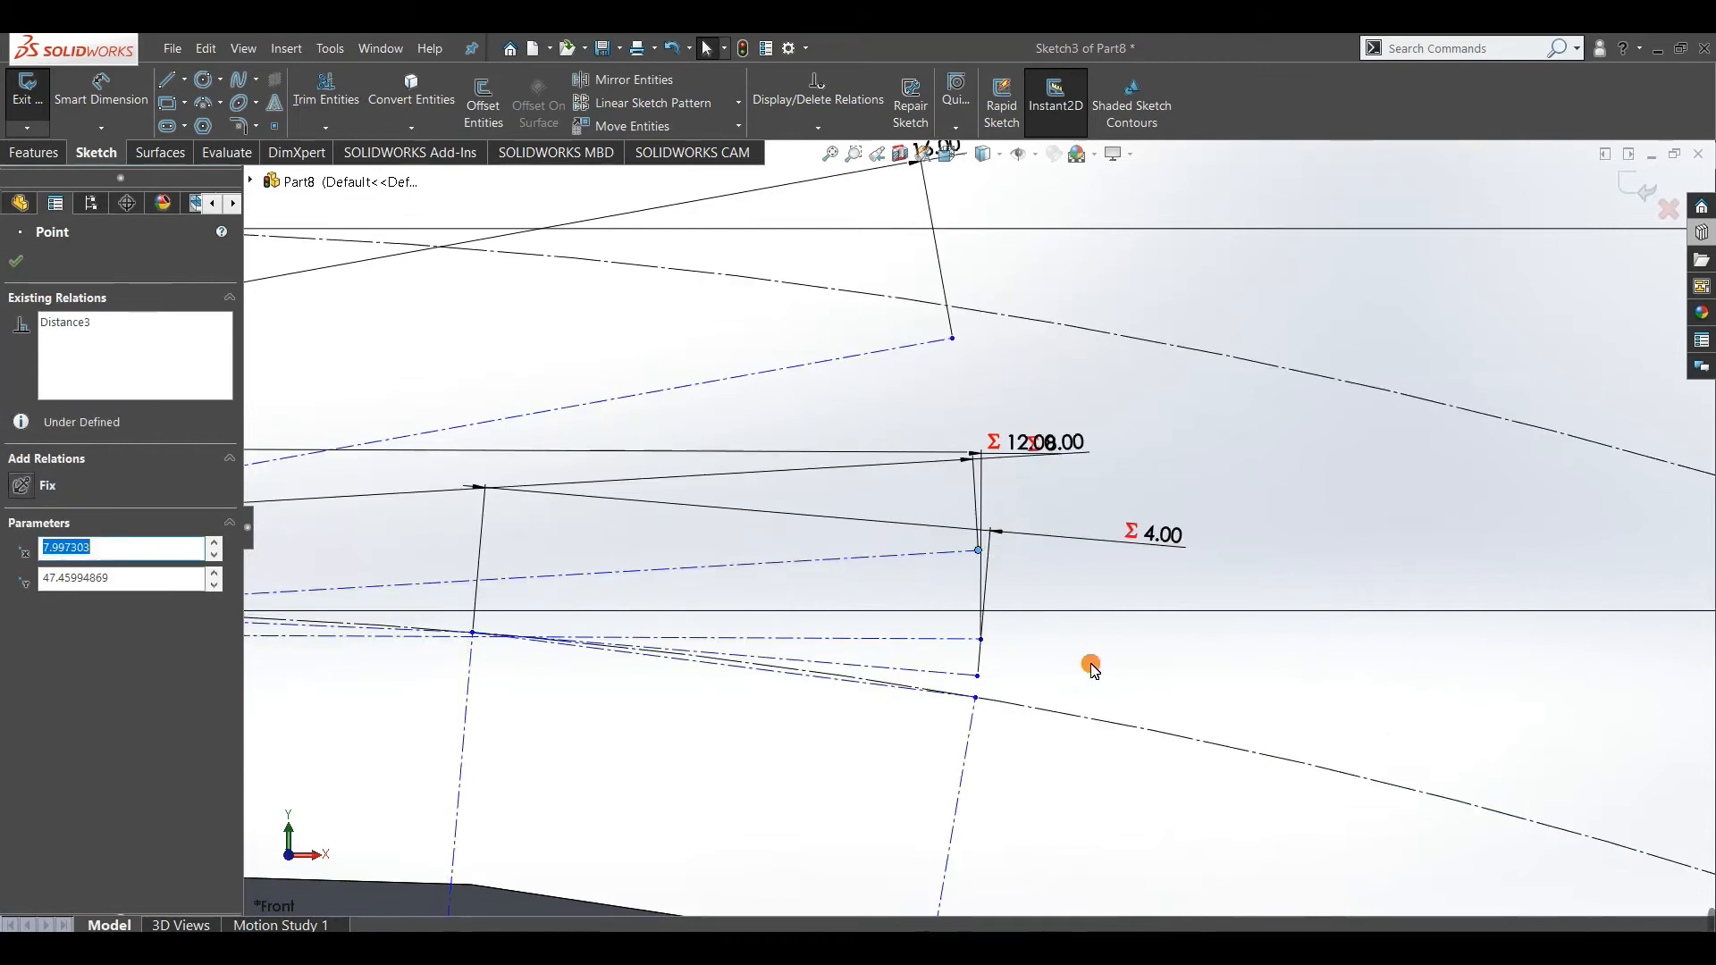
left_click(1092, 669)
Make the 12 mm outward centerline tangent to the innermost construction circle.
left_click(934, 643)
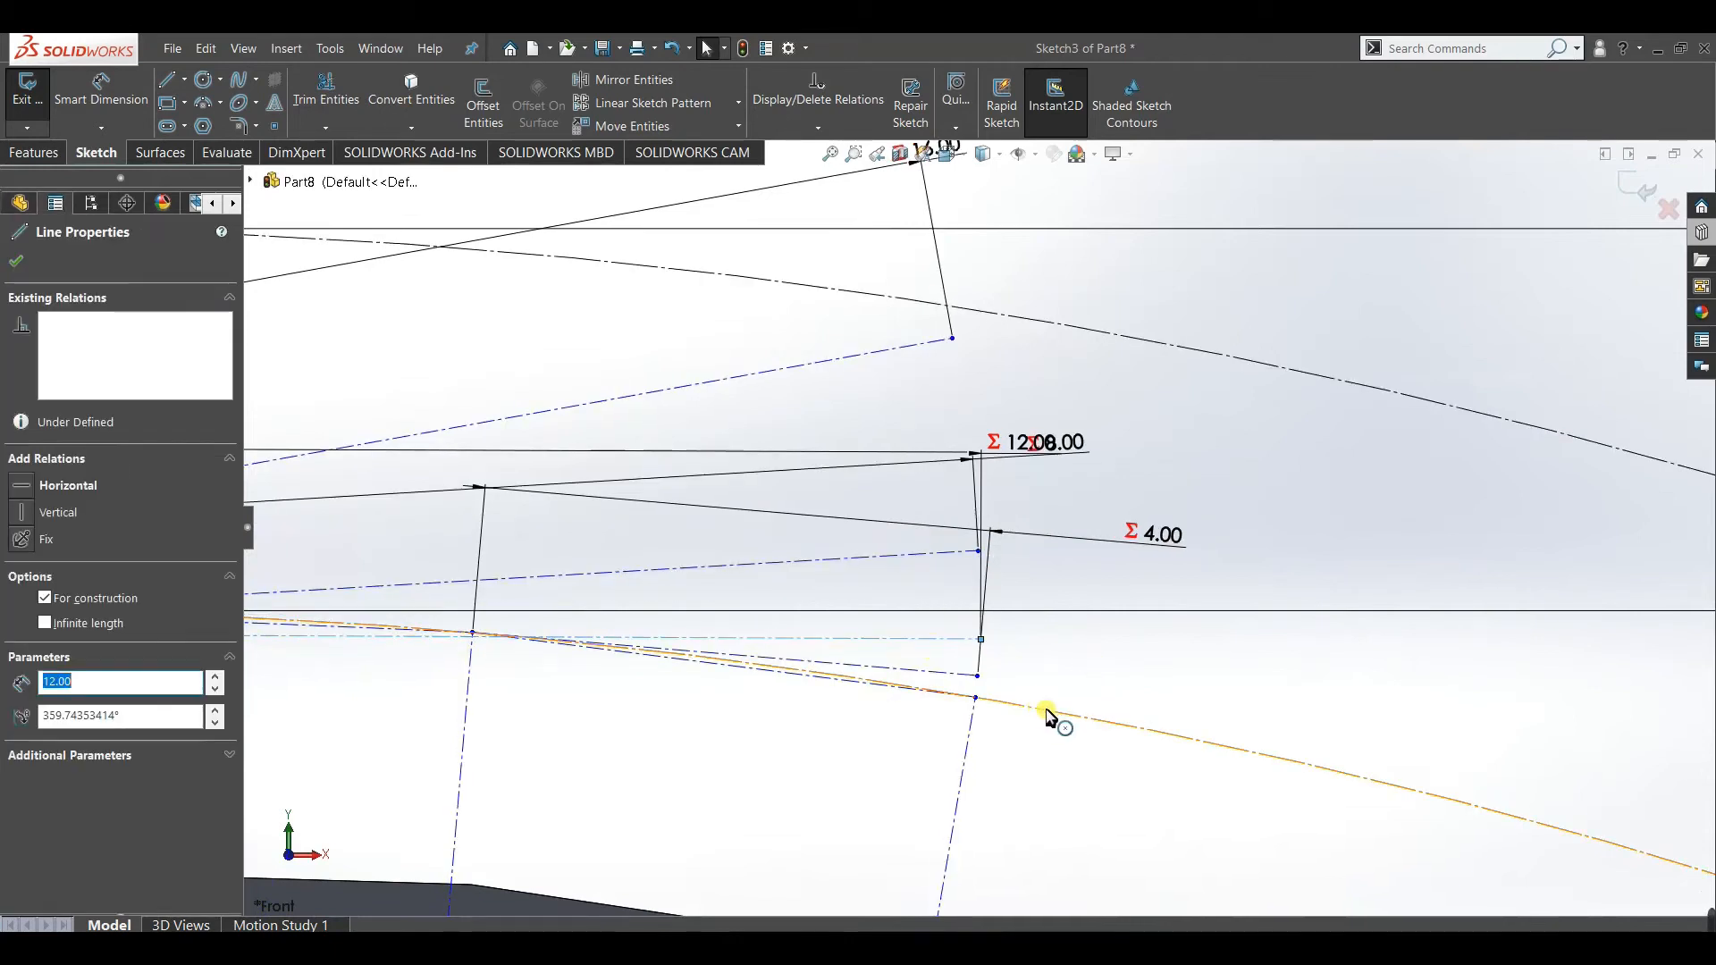
left_click(1050, 716, "ctrl")
left_click(36, 579)
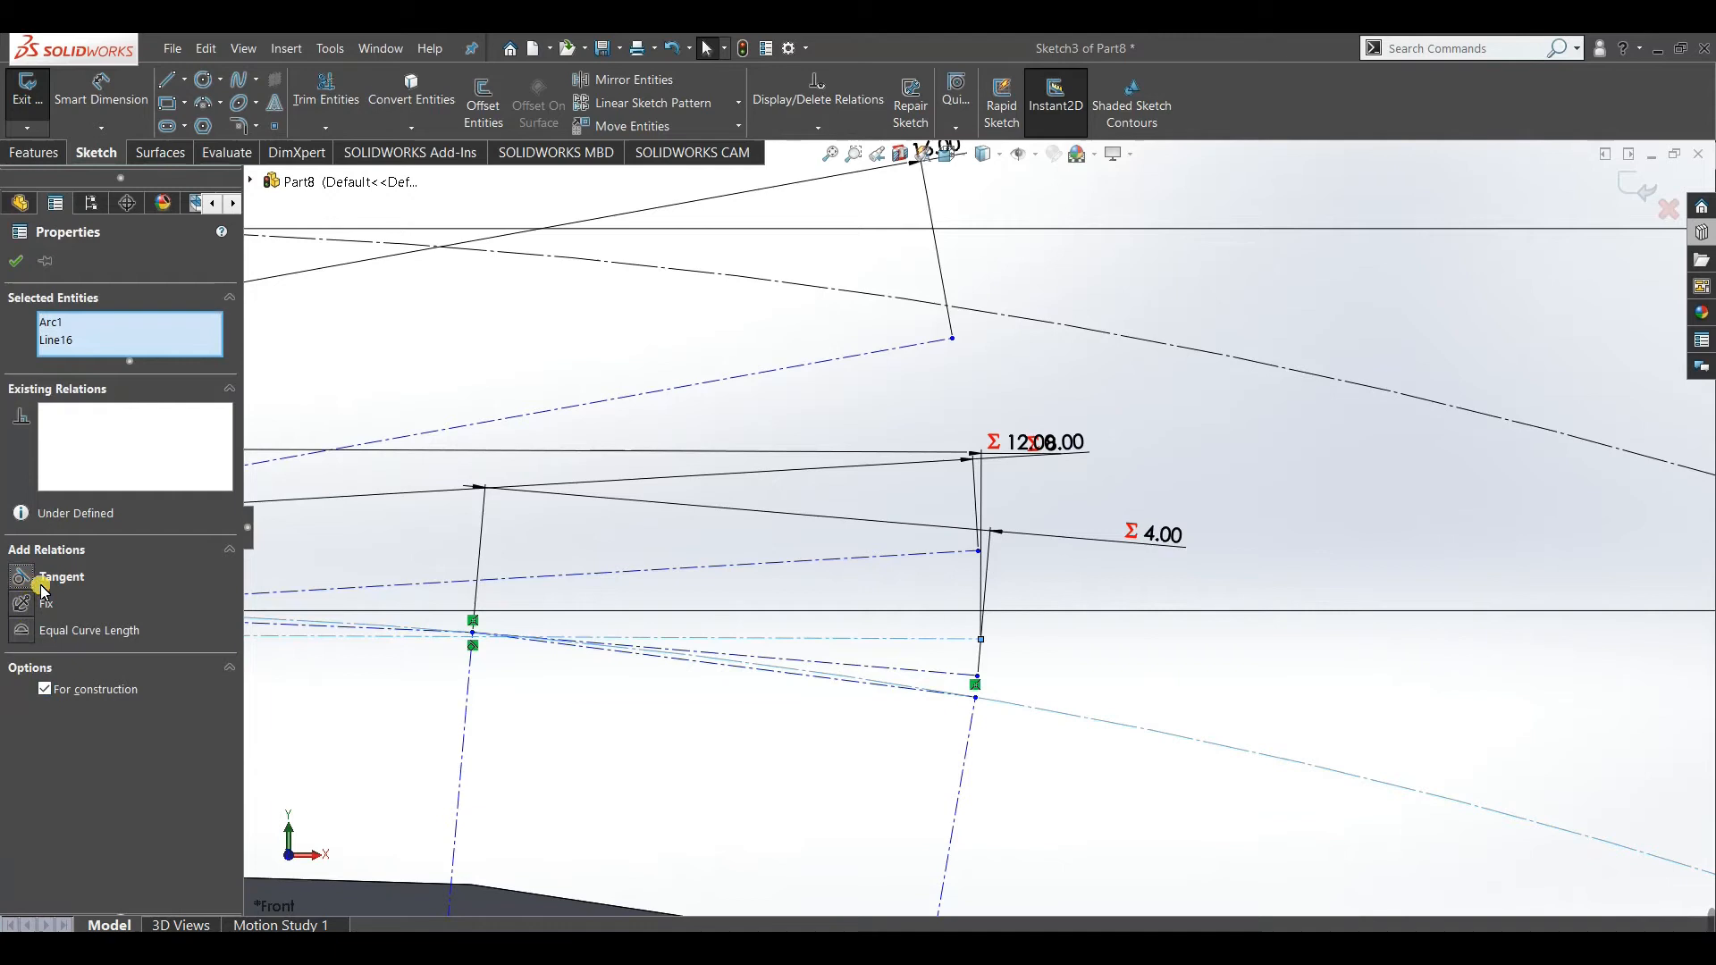
left_click(1553, 597)
scroll(1441, 629, "up", 3)
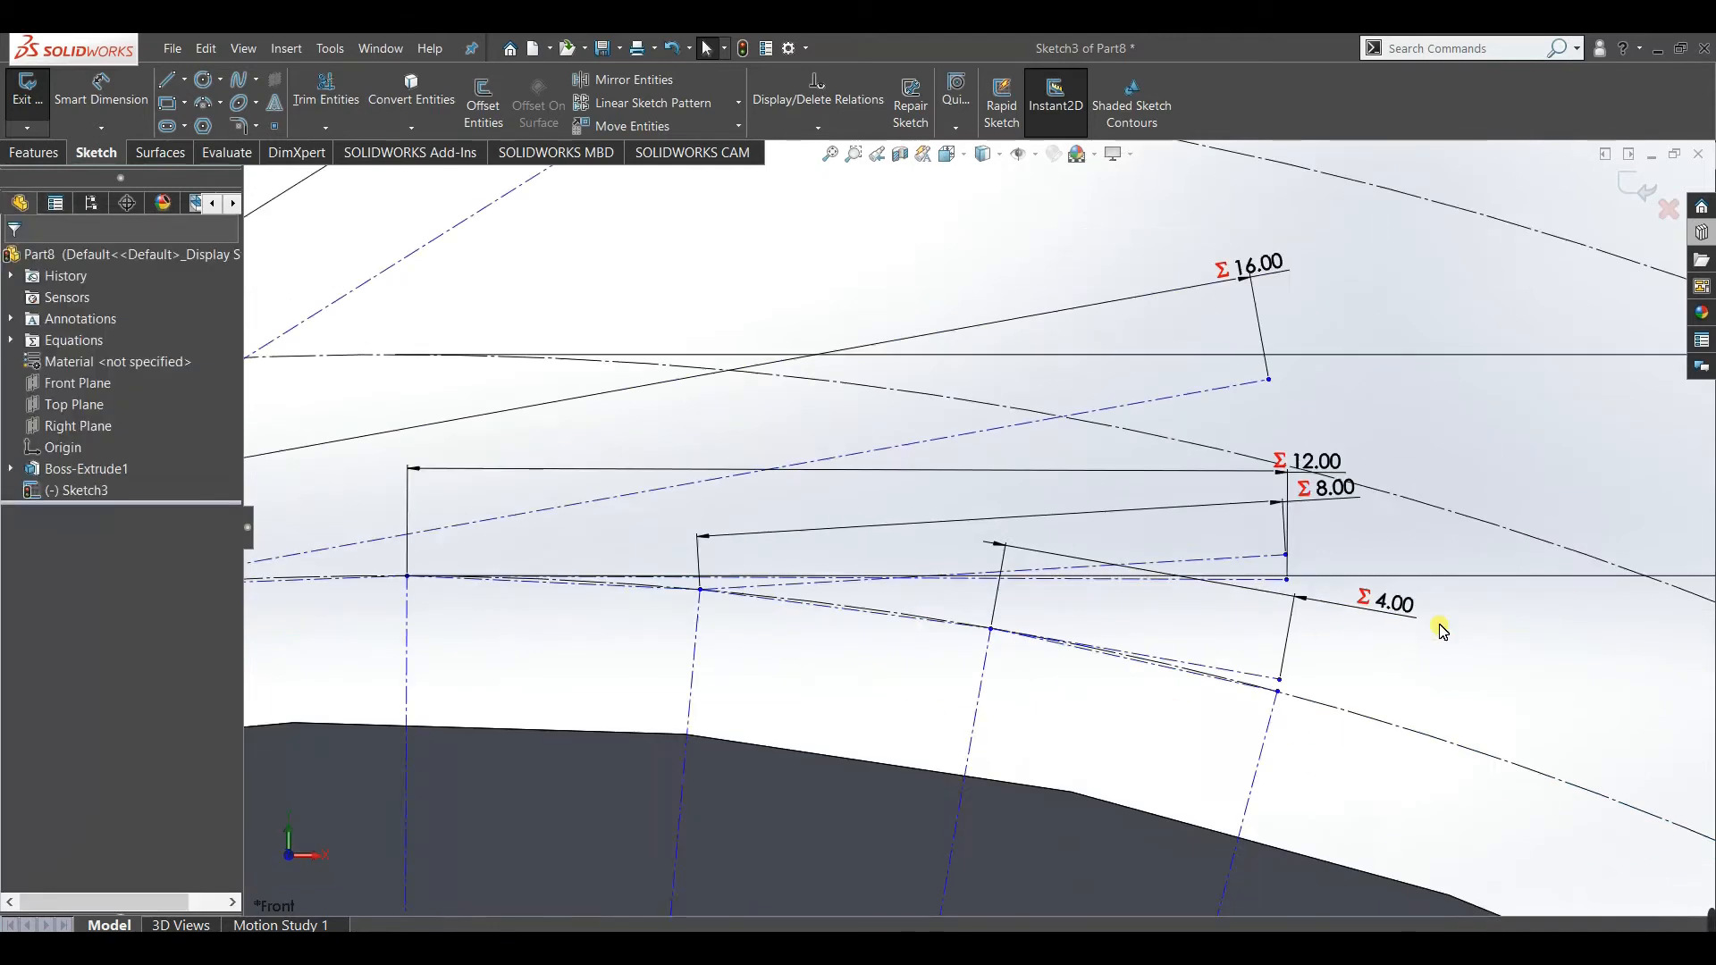
Make the 8 mm outward centerline tangent to the innermost construction circle and move its dimension text inward, clear of the 4 mm dimension.
scroll(1434, 628, "down", 3)
left_click(1083, 516)
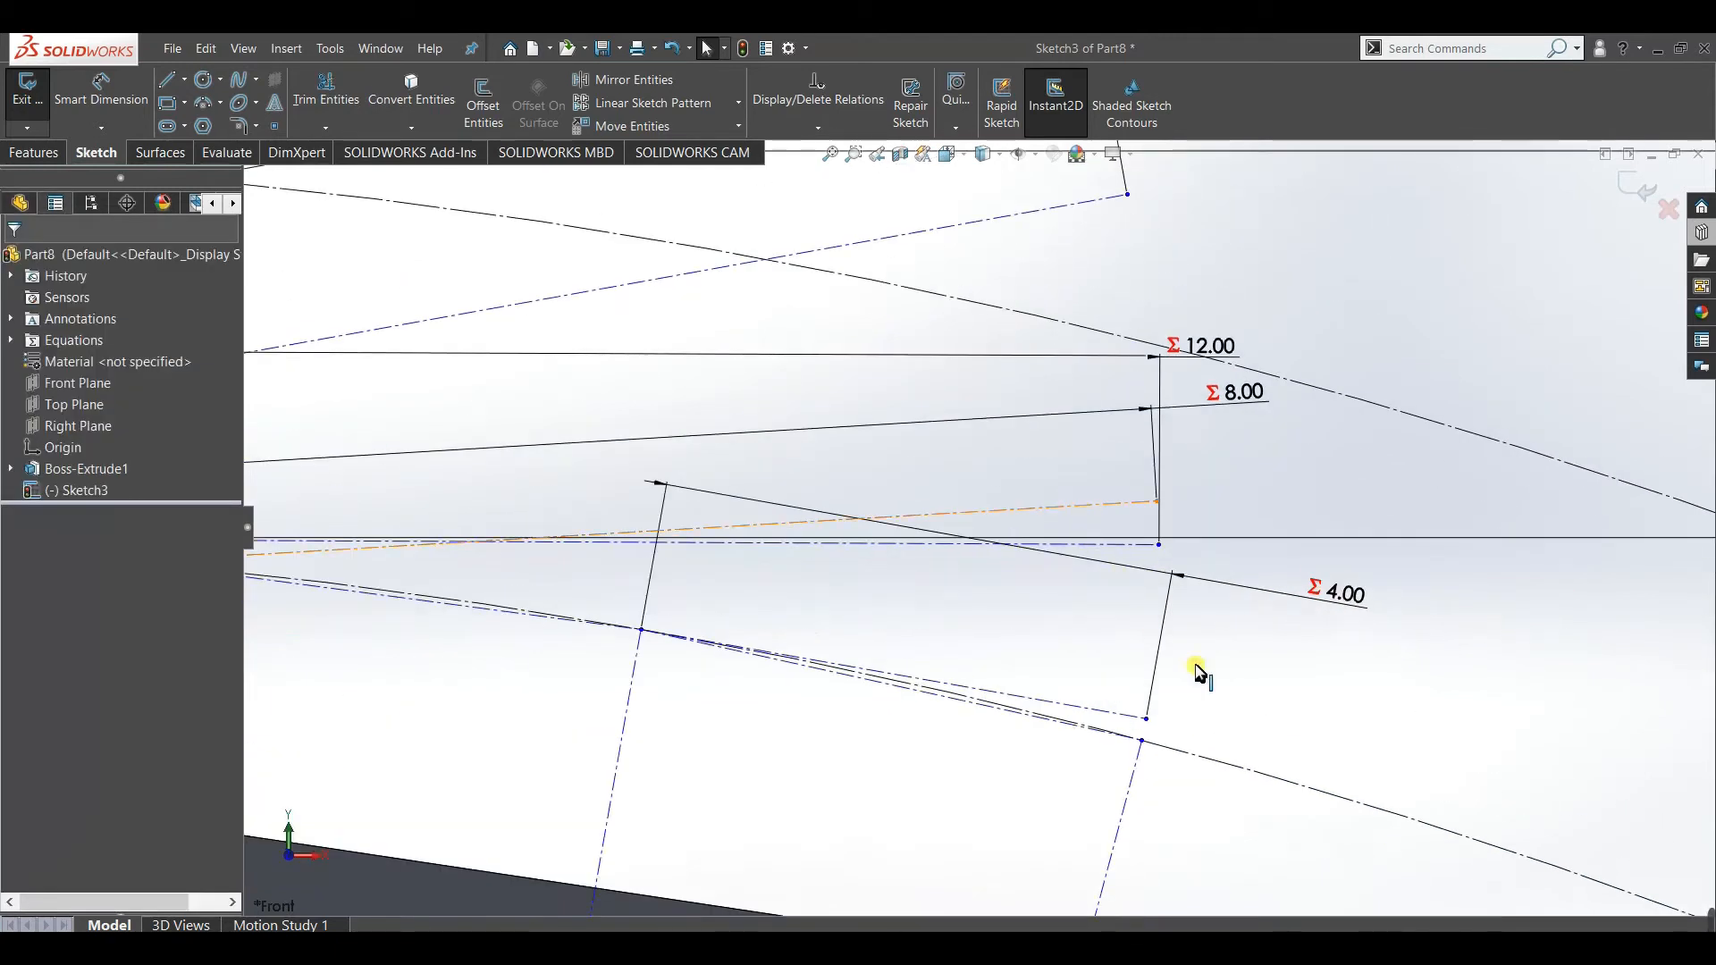
left_click(1283, 786)
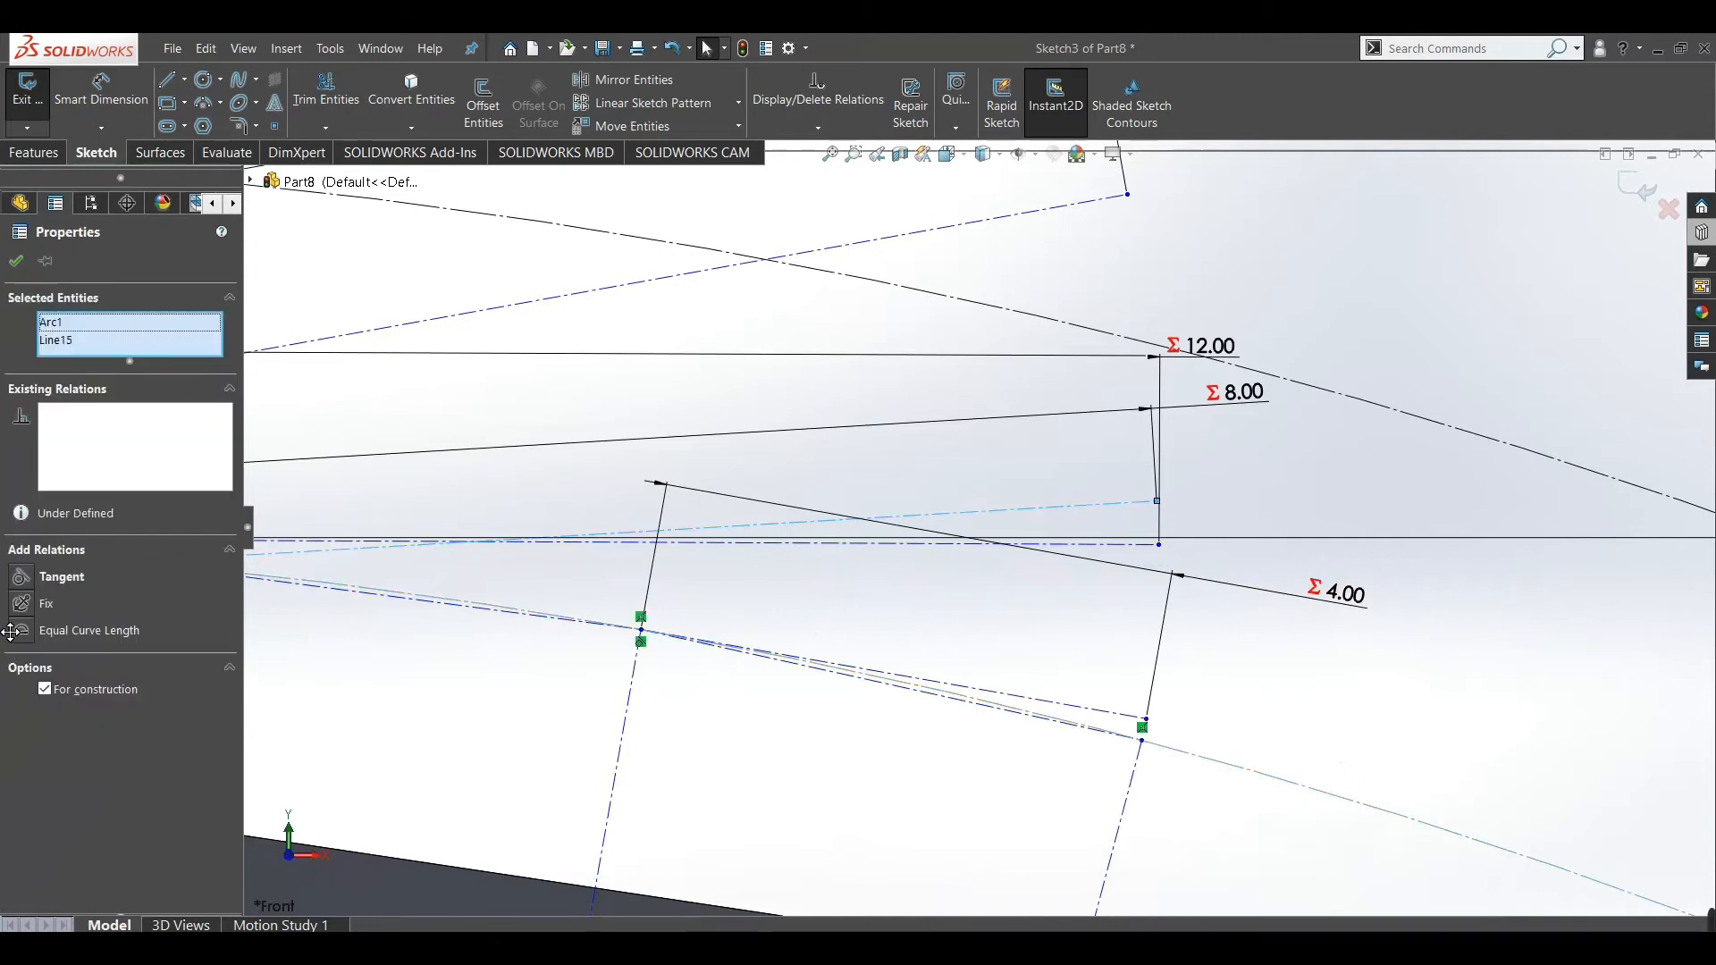
left_click(25, 580)
scroll(1215, 622, "up", 3)
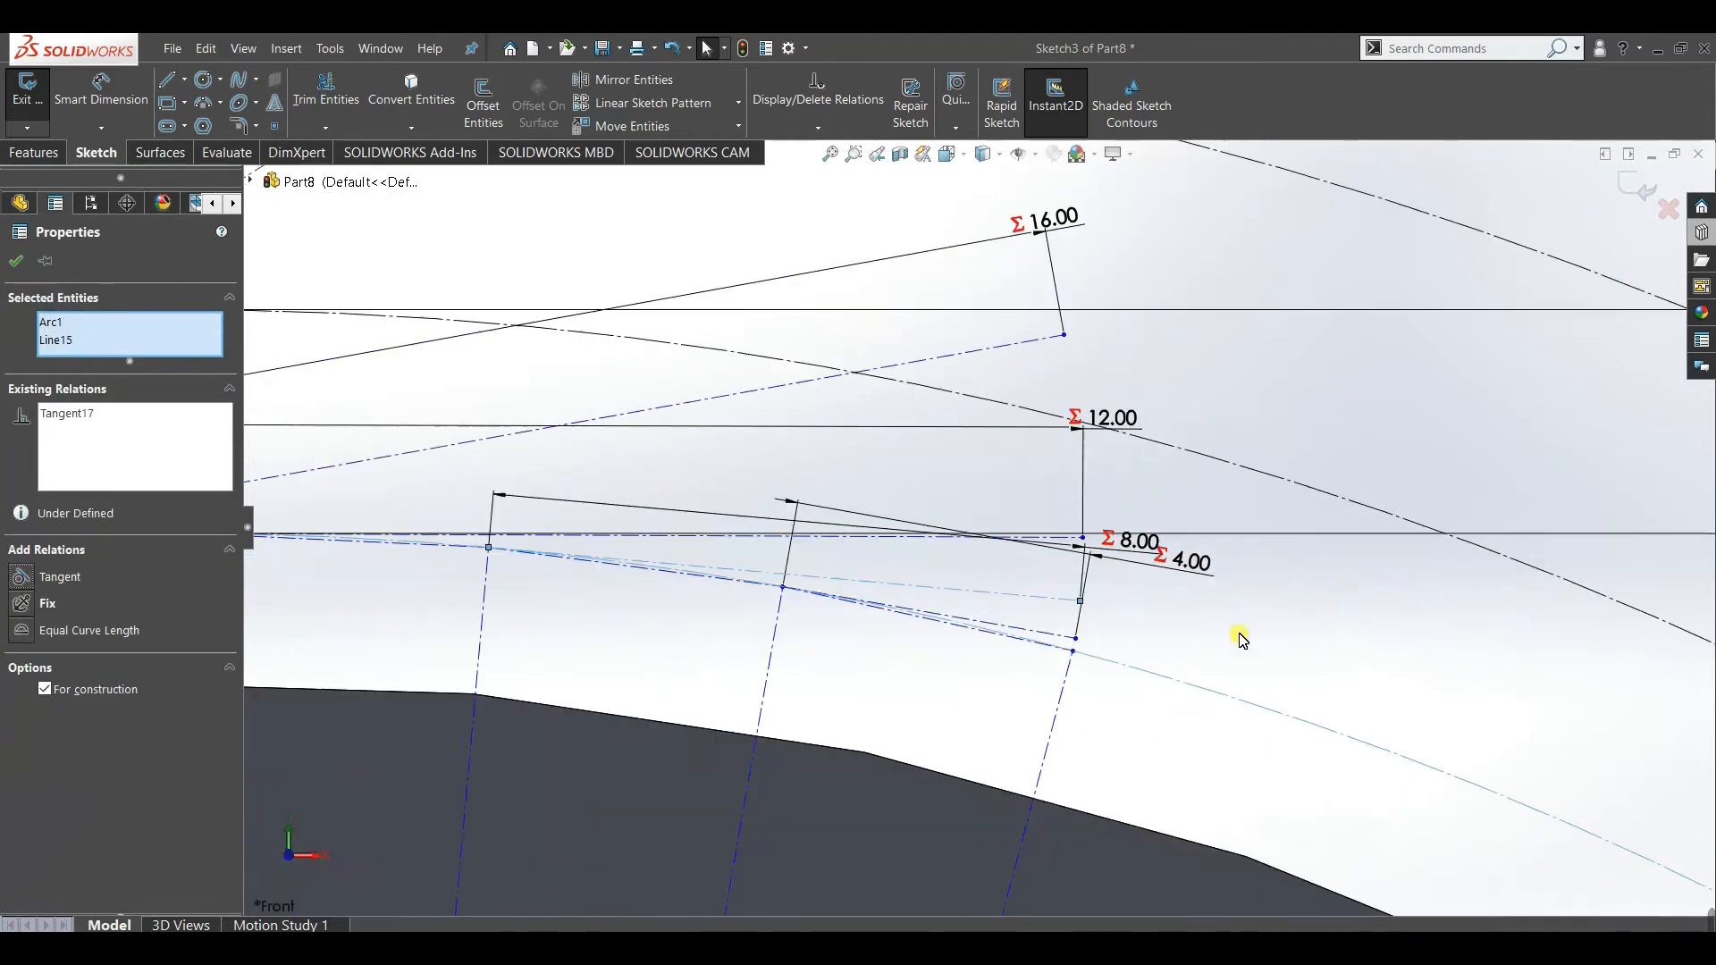
left_click(1160, 644)
scroll(1046, 509, "down", 4)
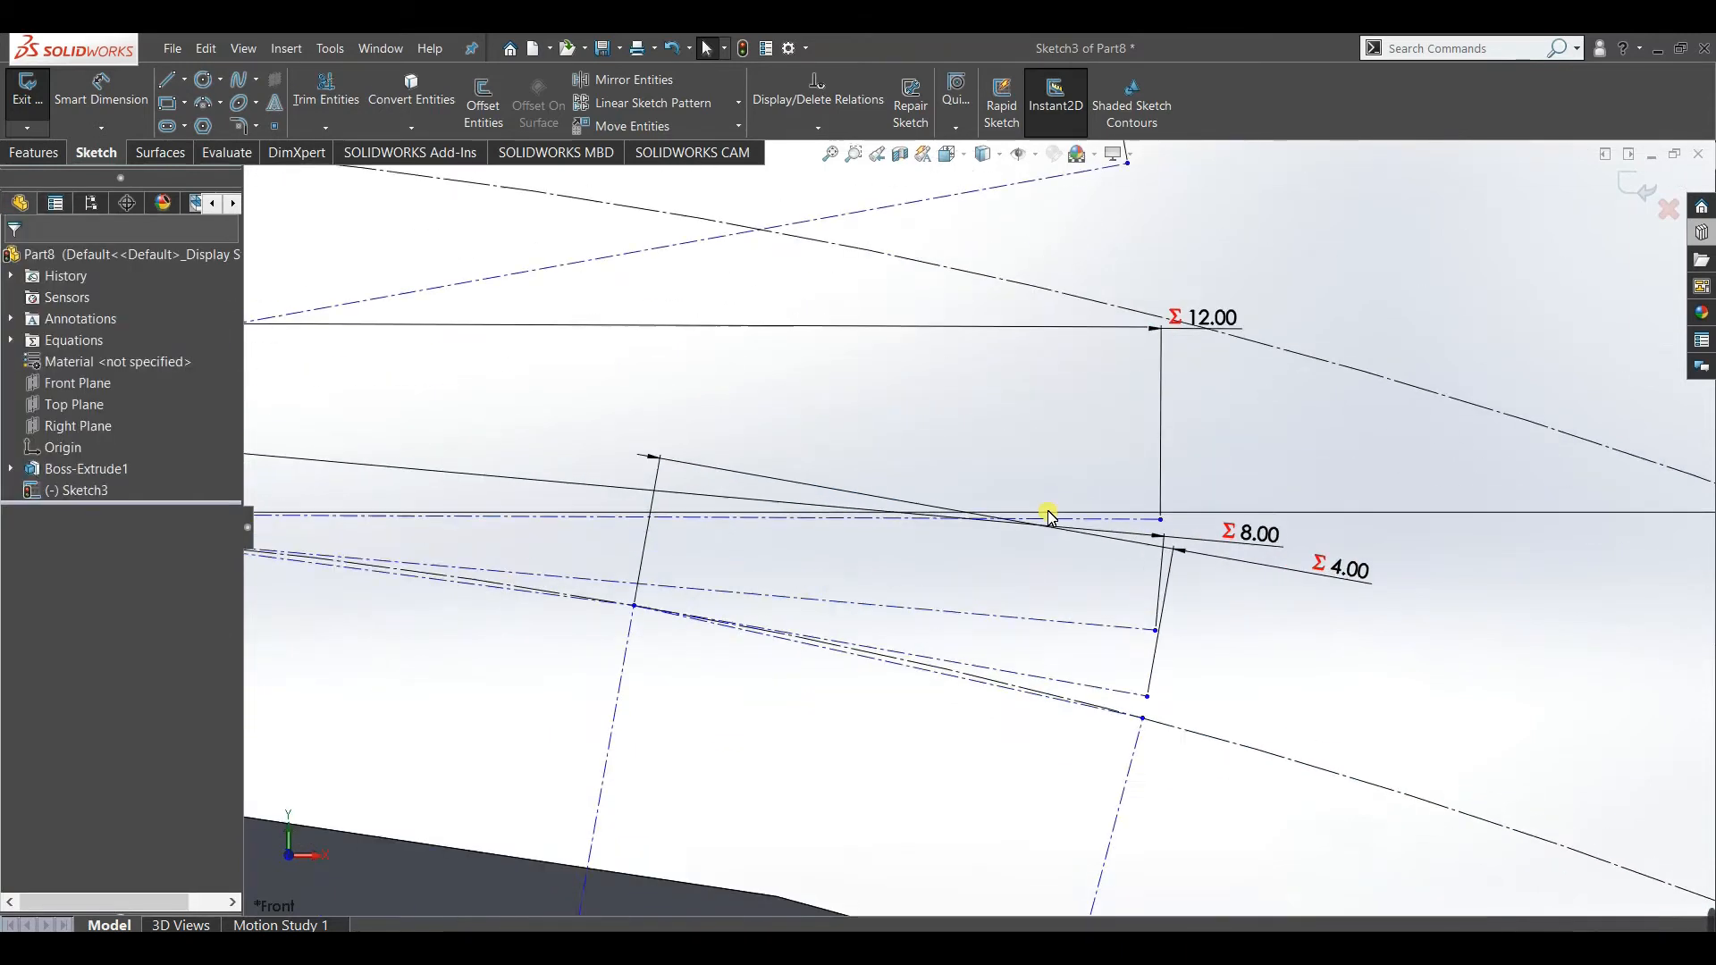
left_click_drag(1392, 561, 929, 592)
left_click(1517, 762)
Make the 16 mm outward centerline tangent to the innermost construction circle.
scroll(1018, 482, "up", 3)
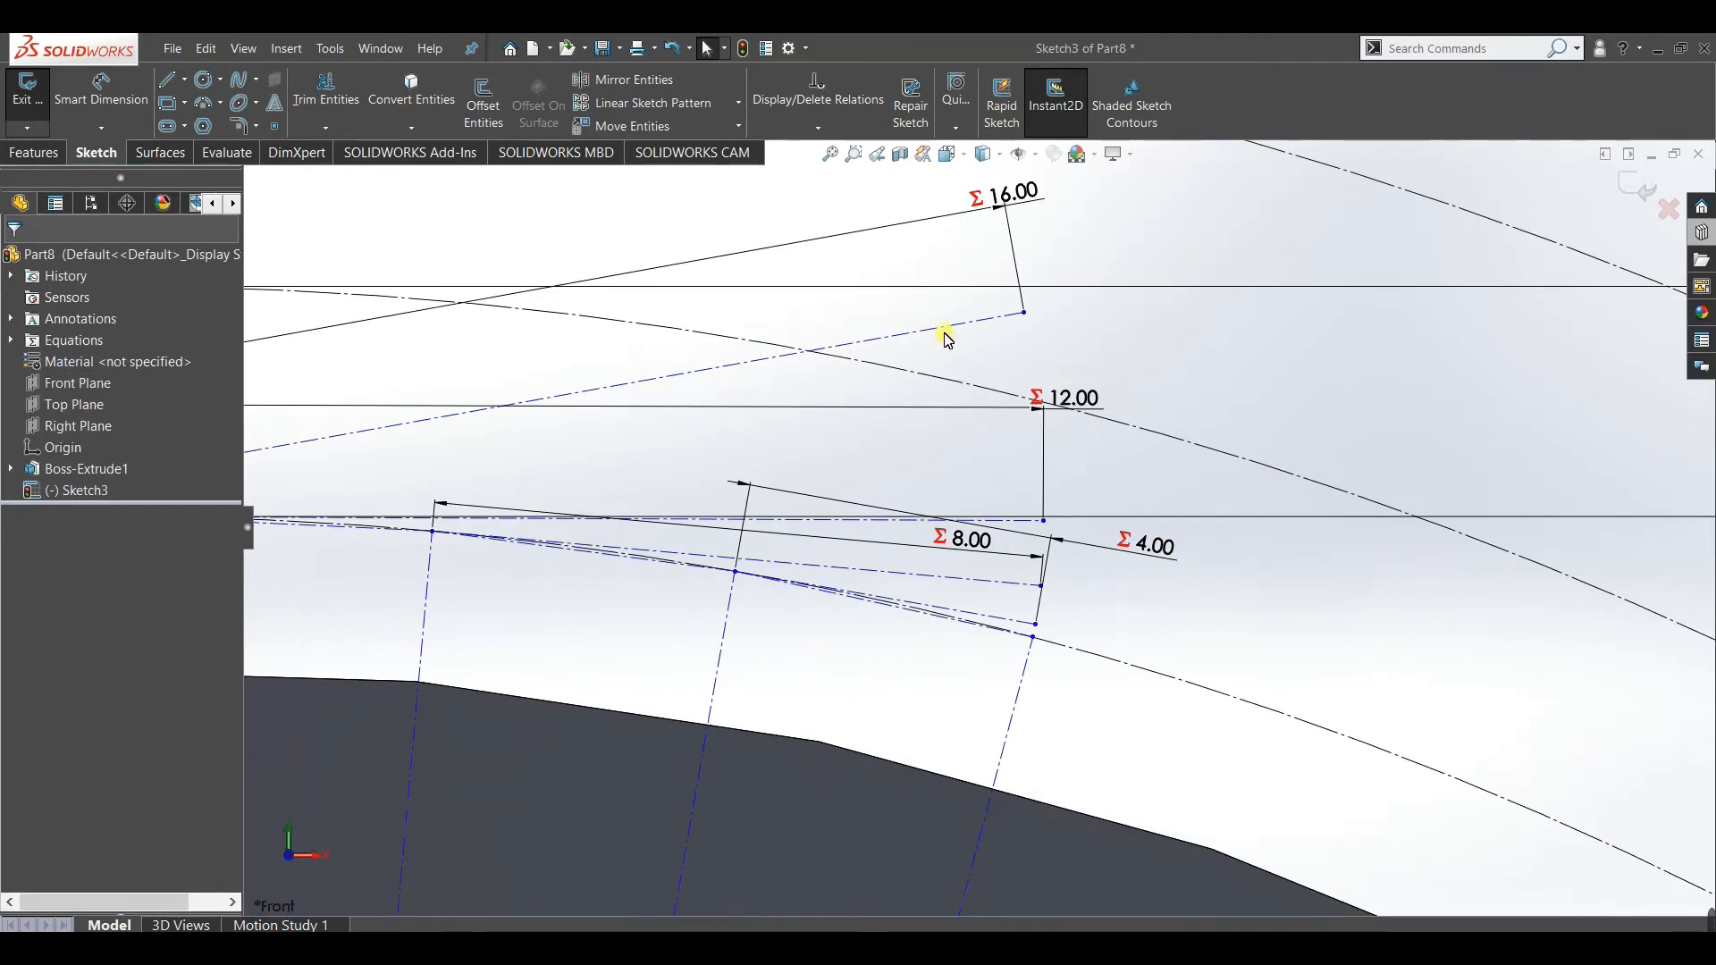
left_click(1228, 702, "ctrl")
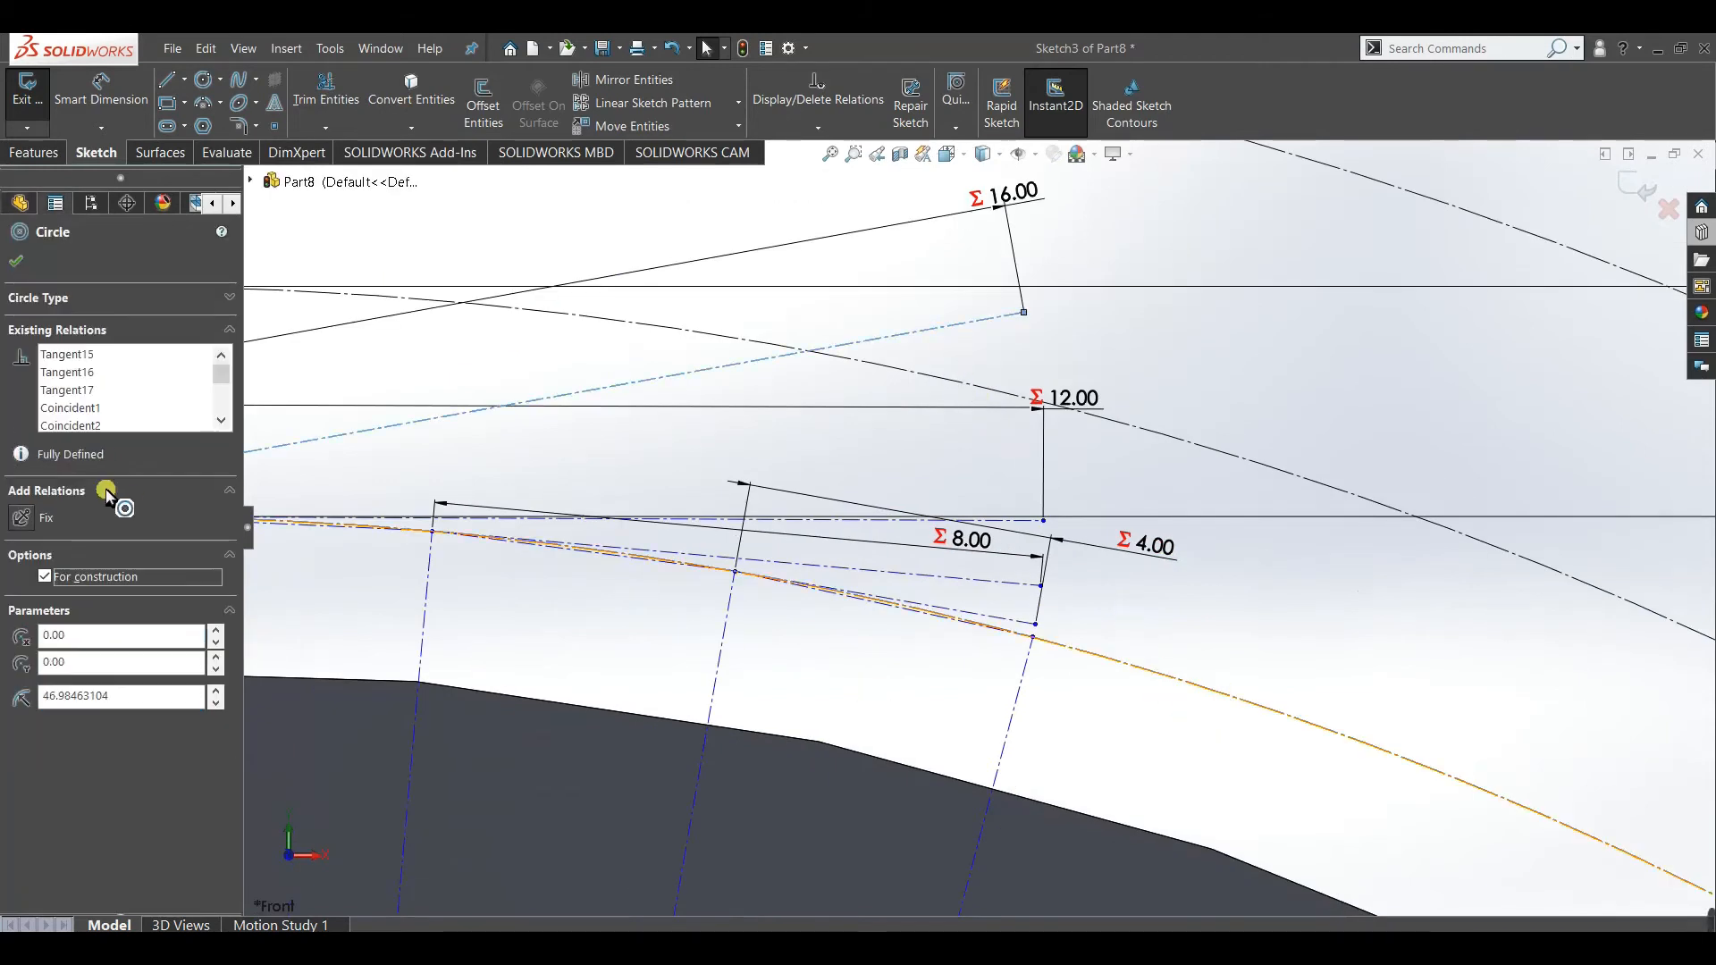
left_click(13, 579)
scroll(853, 561, "up", 4)
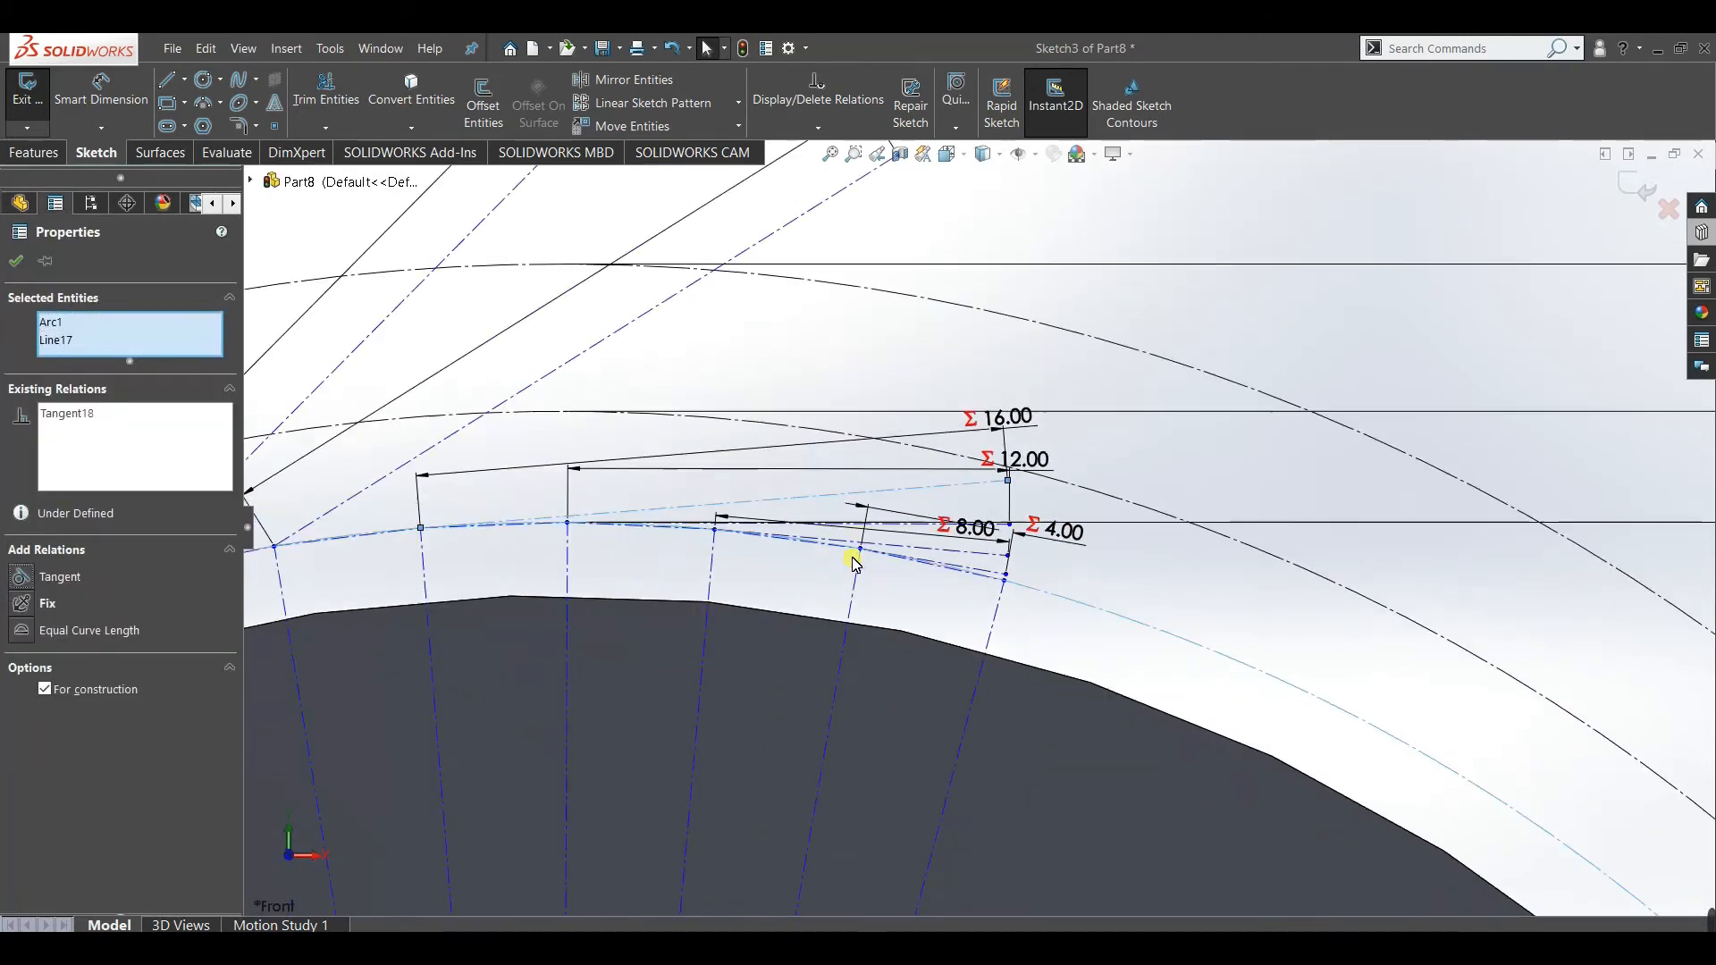
left_click(927, 381)
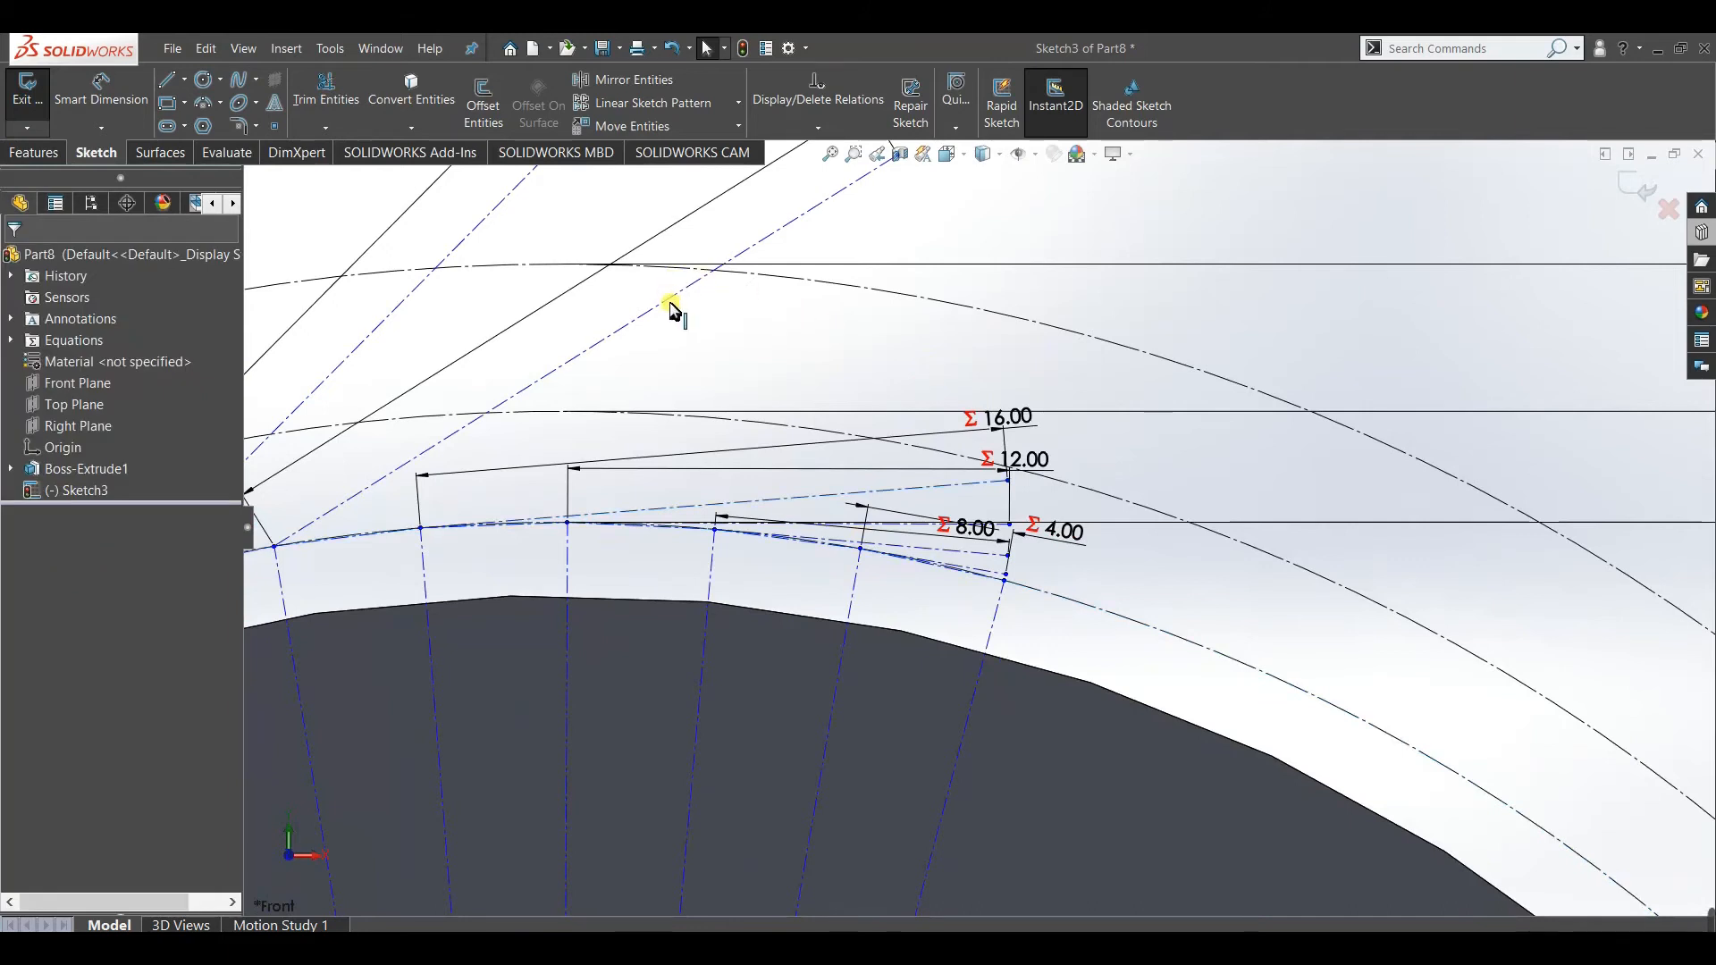
Make the 20 mm outward centerline tangent to the innermost construction circle.
left_click(986, 596)
left_click(1144, 632, "ctrl")
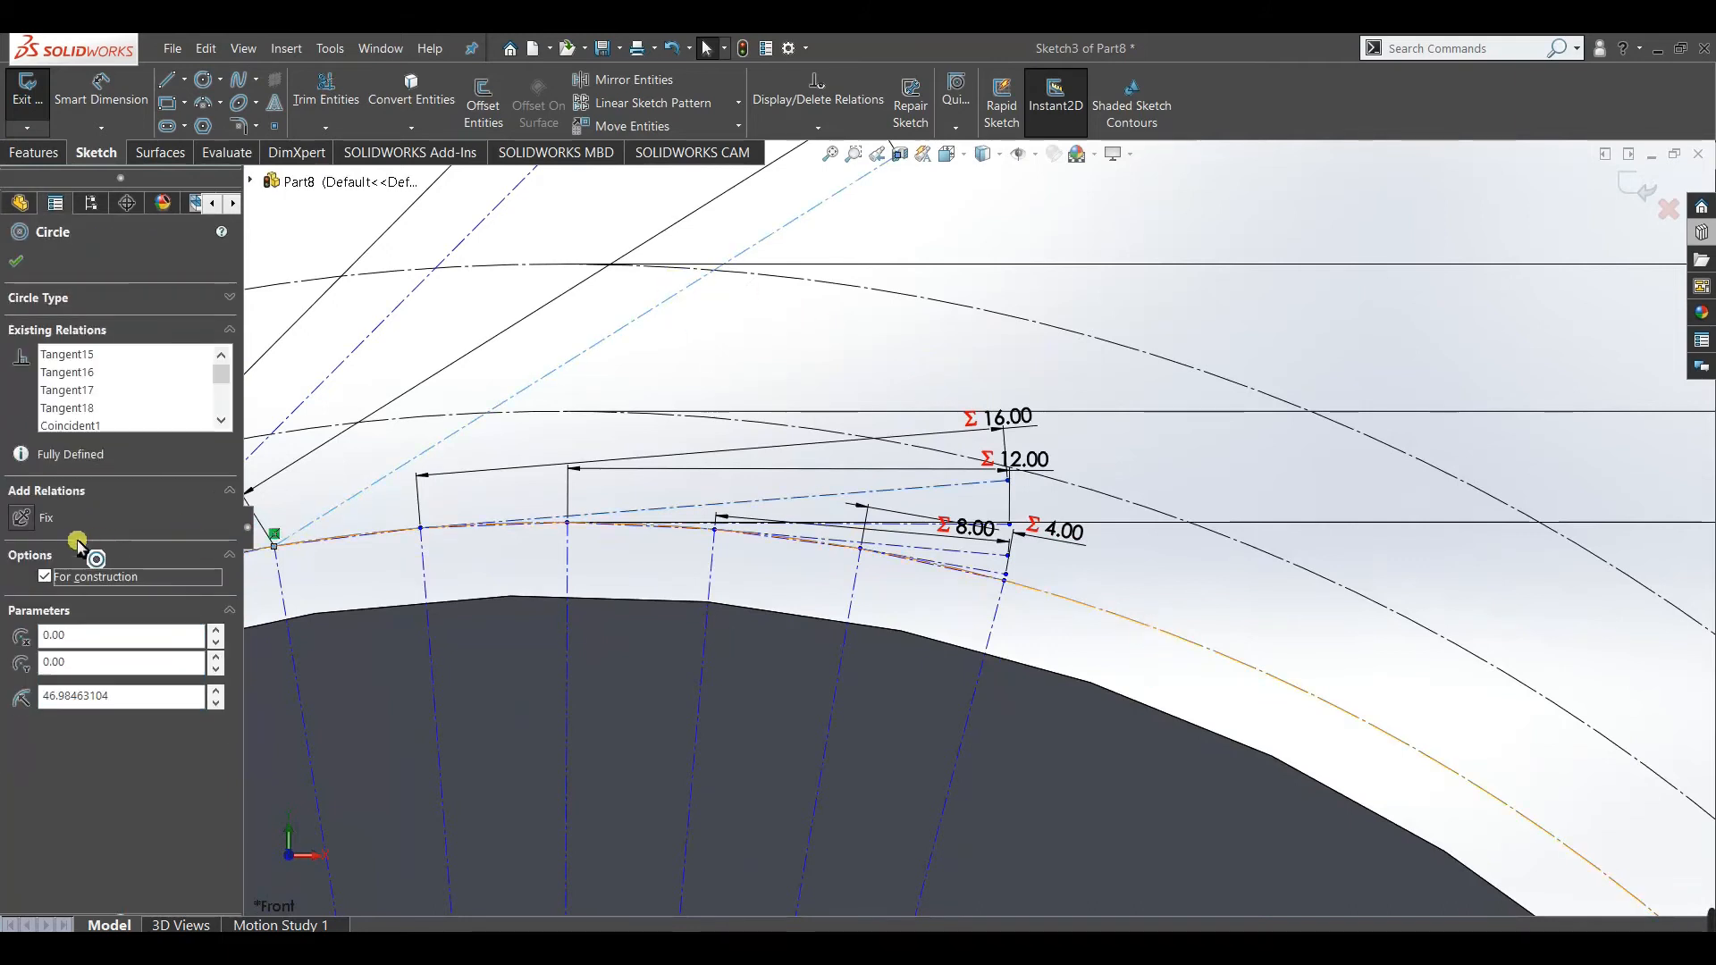
left_click(19, 577)
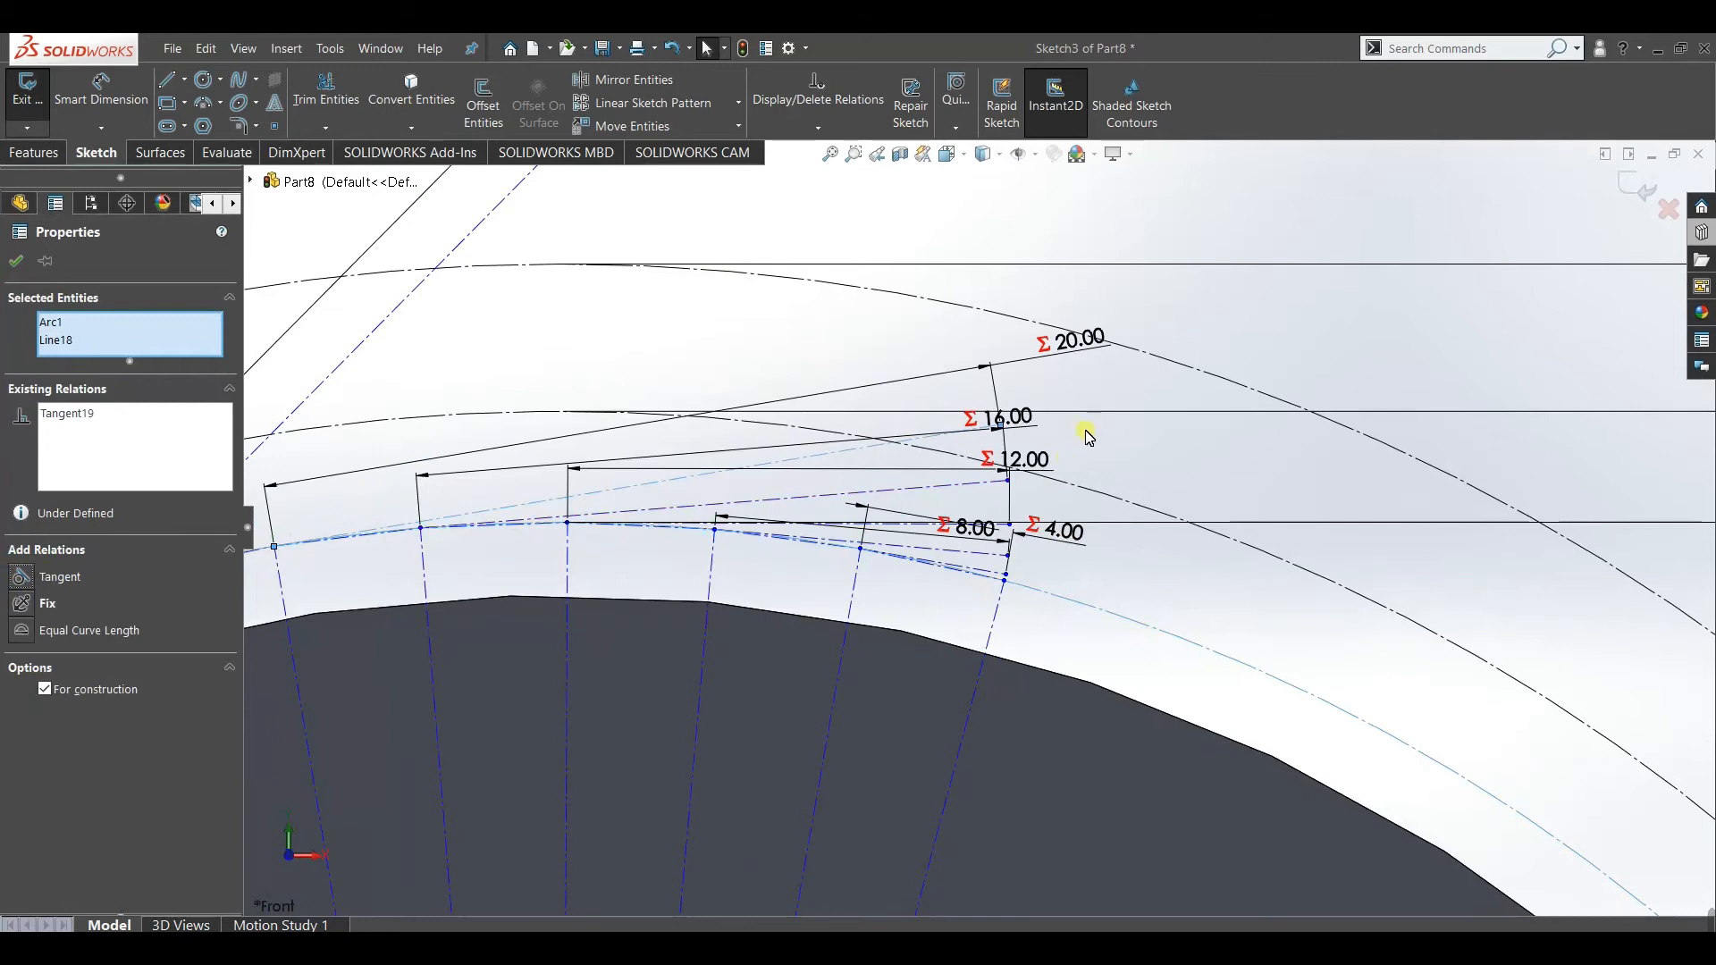
left_click(954, 386)
Make the 24 mm outward centerline tangent to the innermost construction circle.
scroll(954, 386, "up", 3)
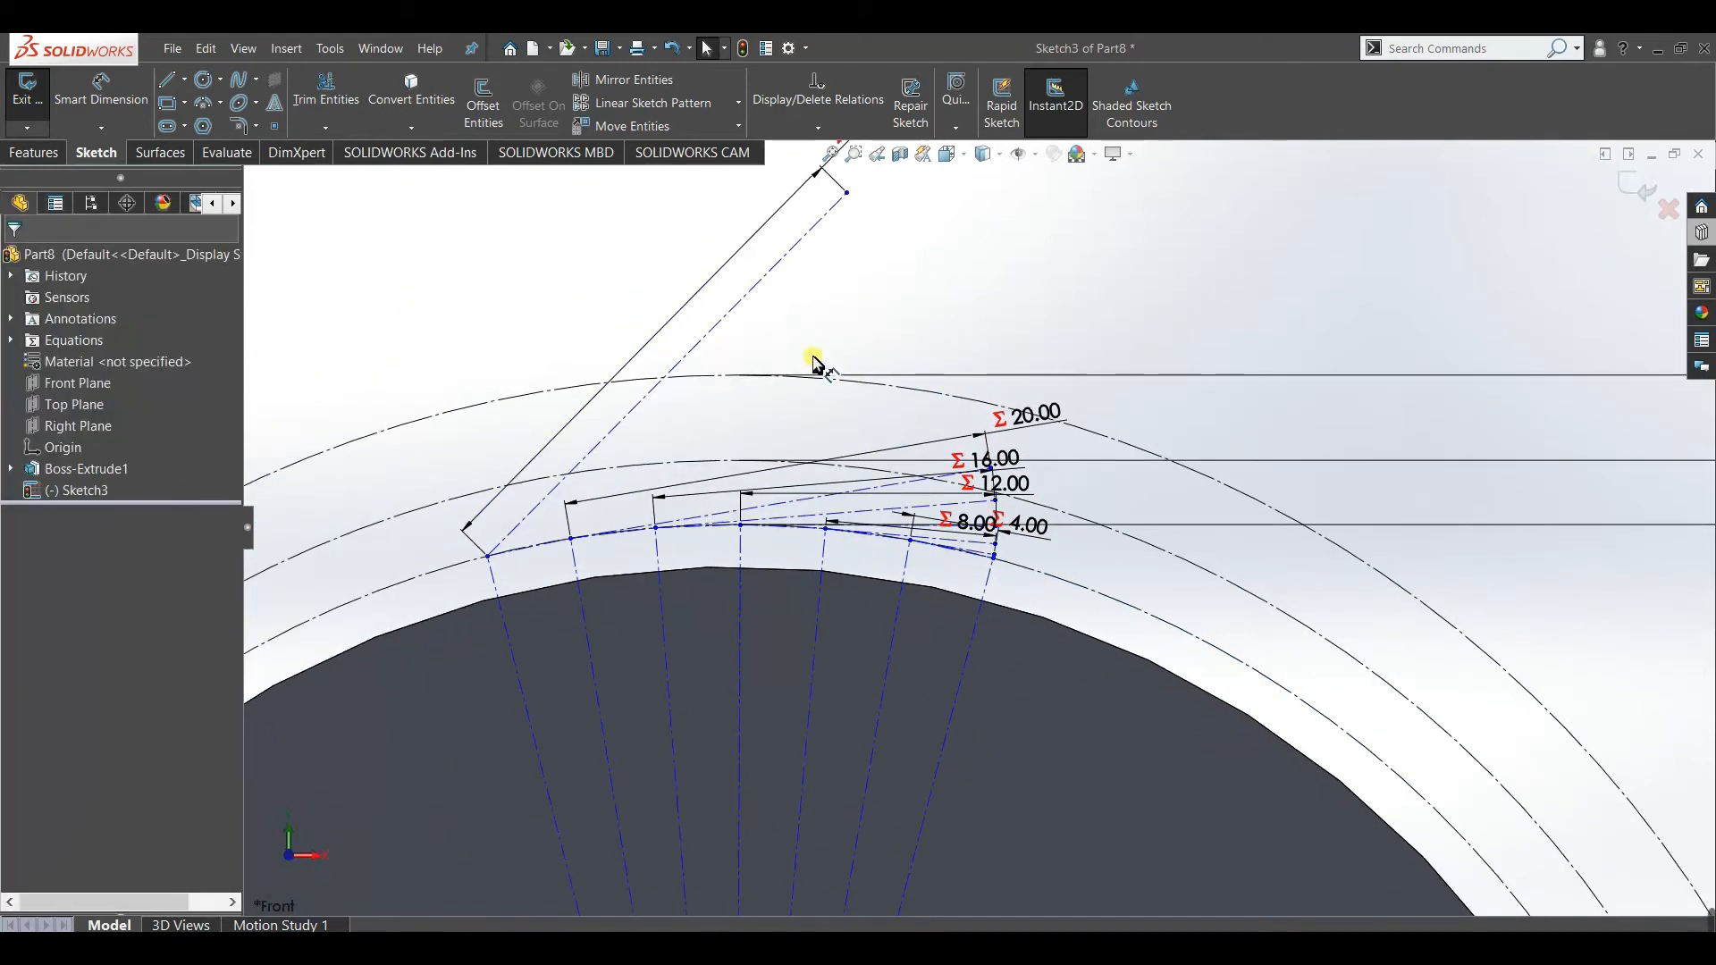
left_click(772, 278)
left_click(1072, 598, "ctrl")
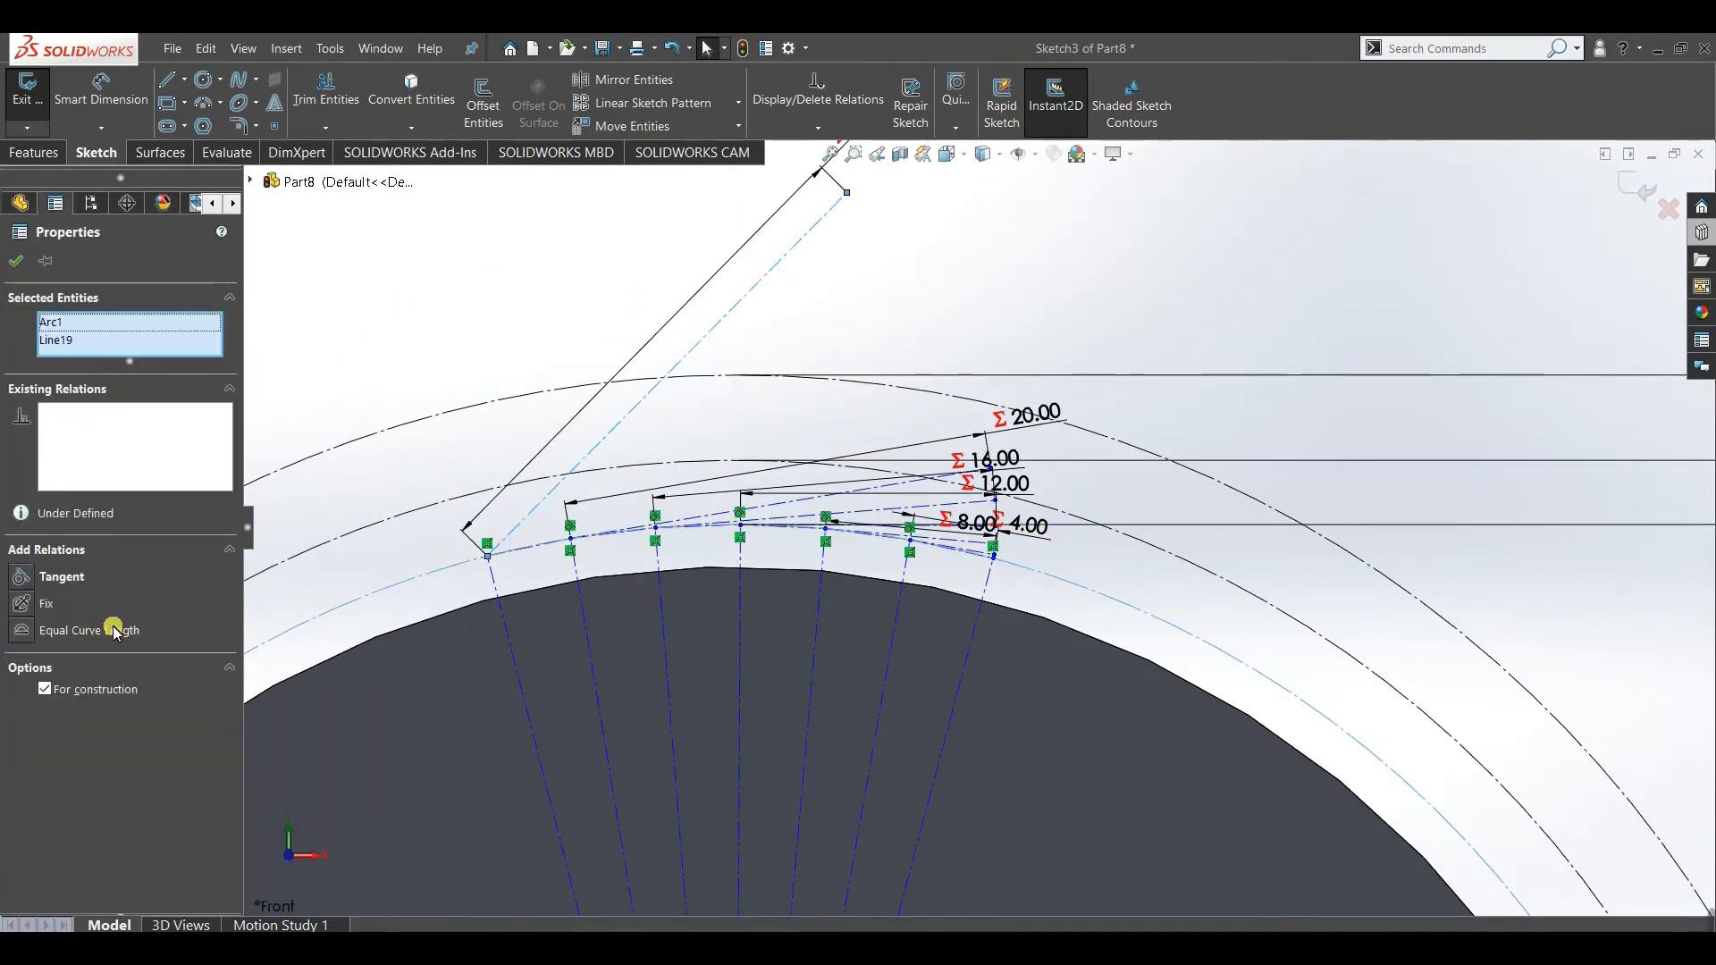
left_click(20, 578)
key("Escape")
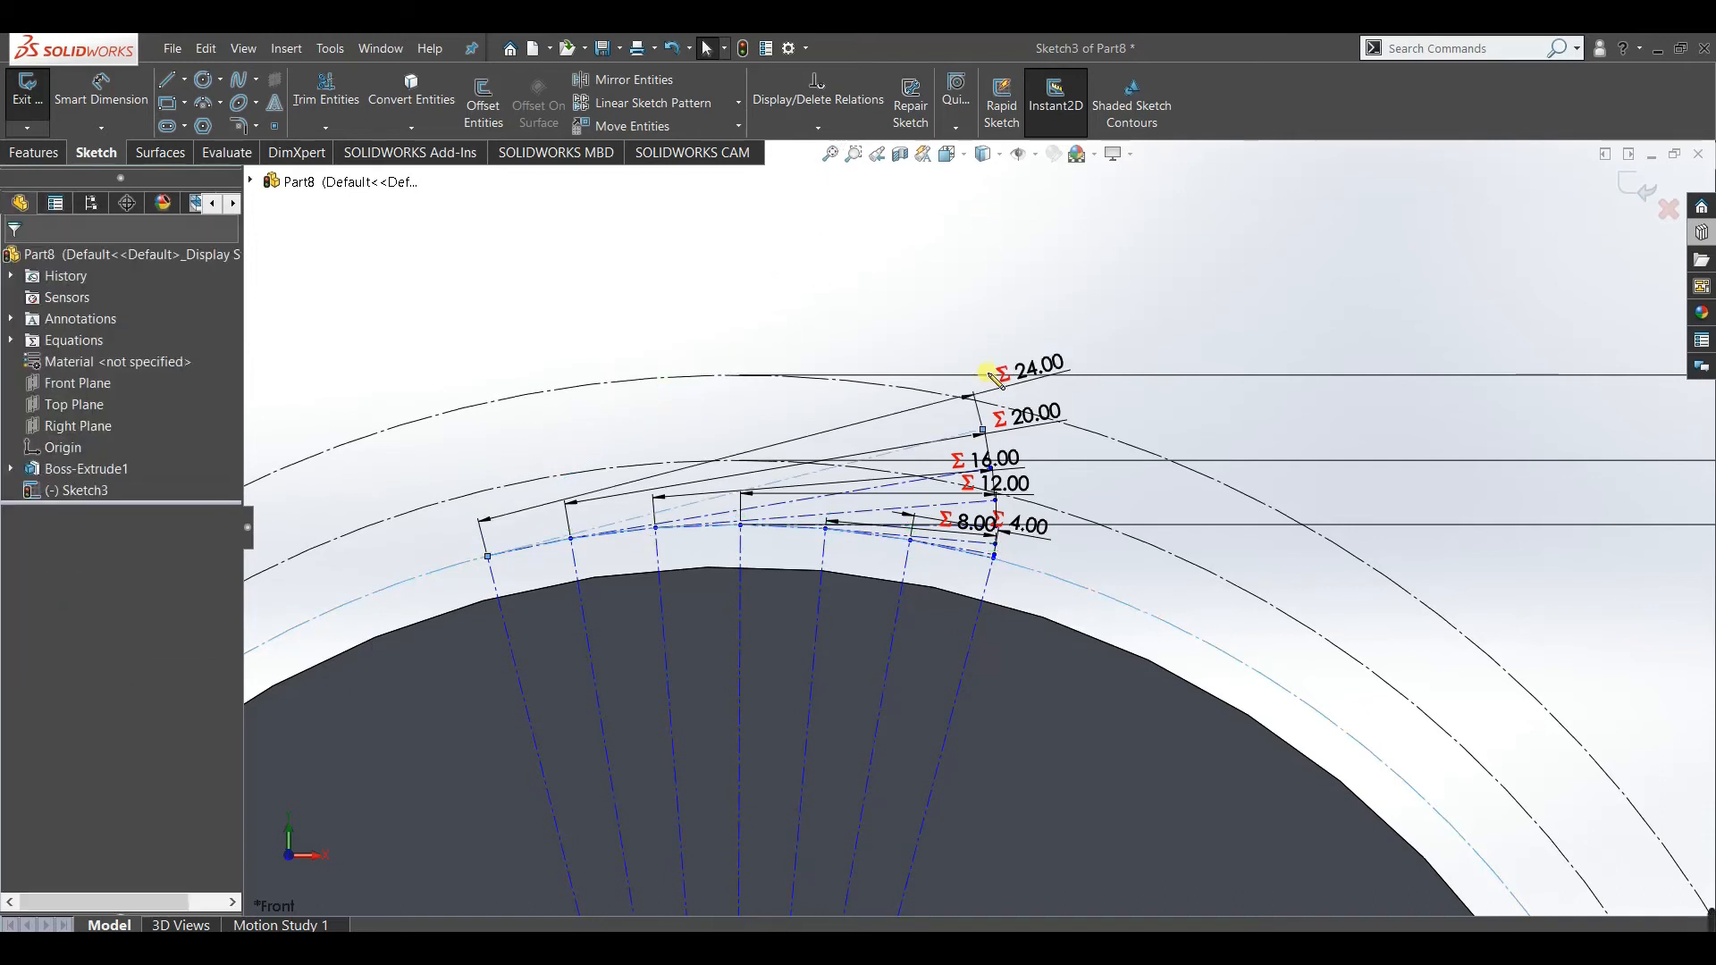
Move the 24 mm dimension's text inward between its extension lines, clear of the outermost construction circle.
scroll(988, 394, "down", 6)
left_click_drag(1133, 333, 747, 477)
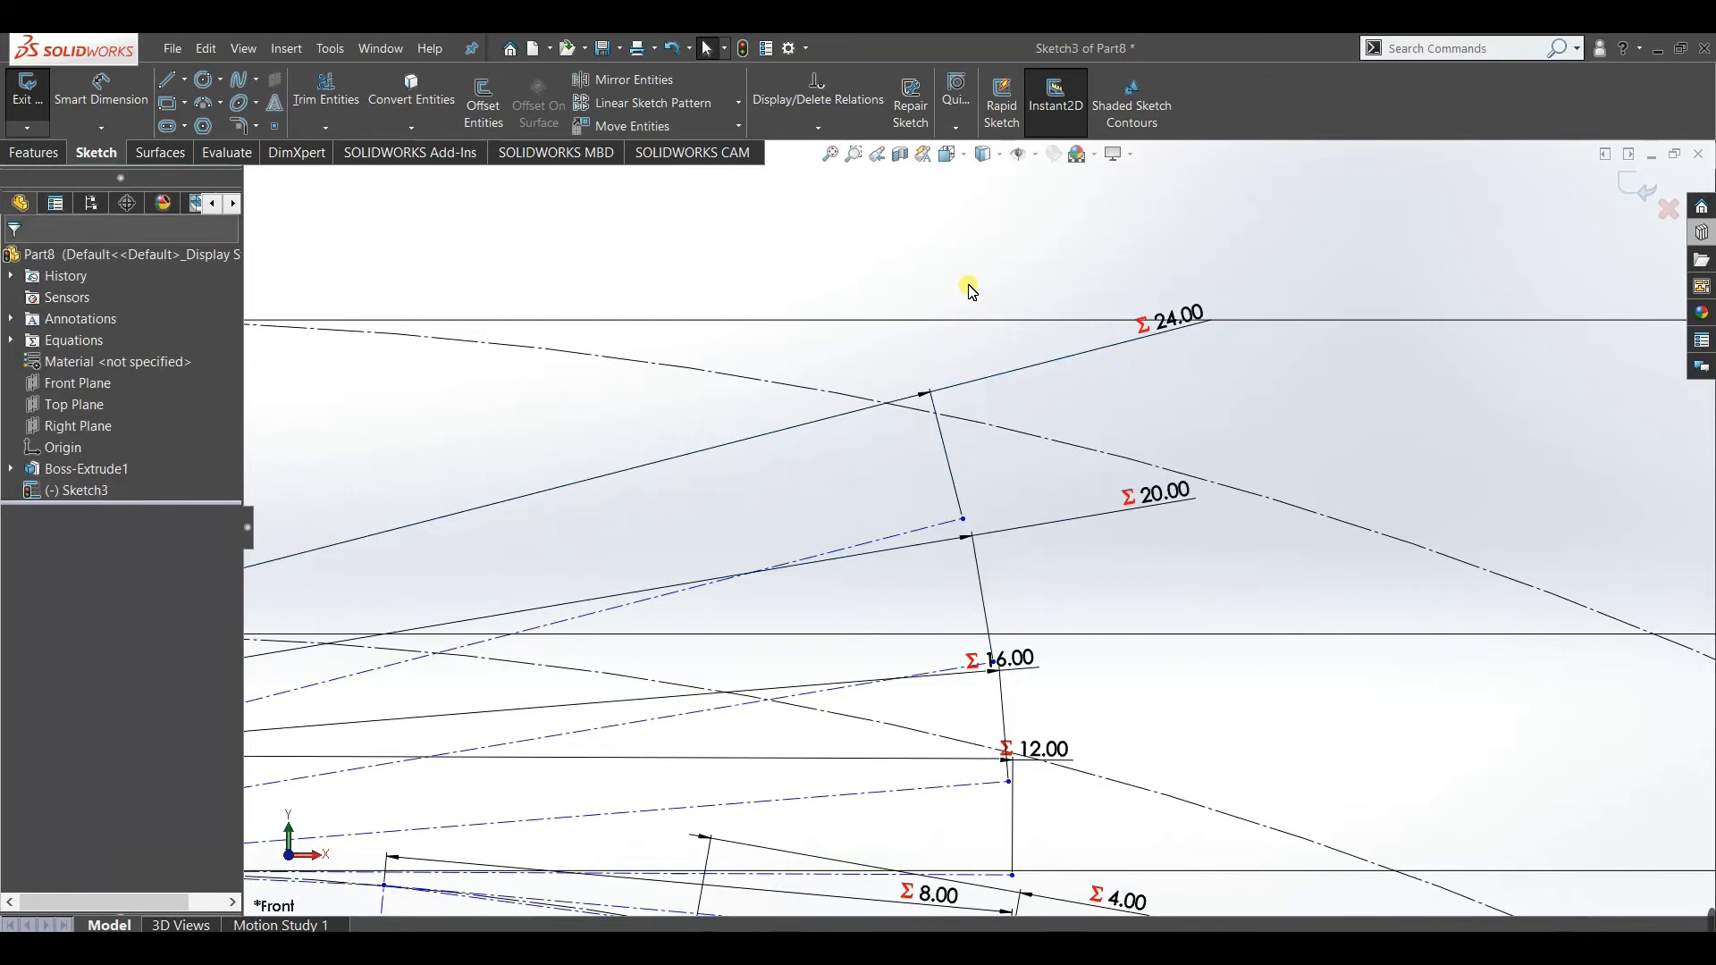
mouse_move(1172, 330)
left_mouse_down()
mouse_move(766, 452)
mouse_move(580, 538)
left_mouse_up()
scroll(1025, 518, "up", 4)
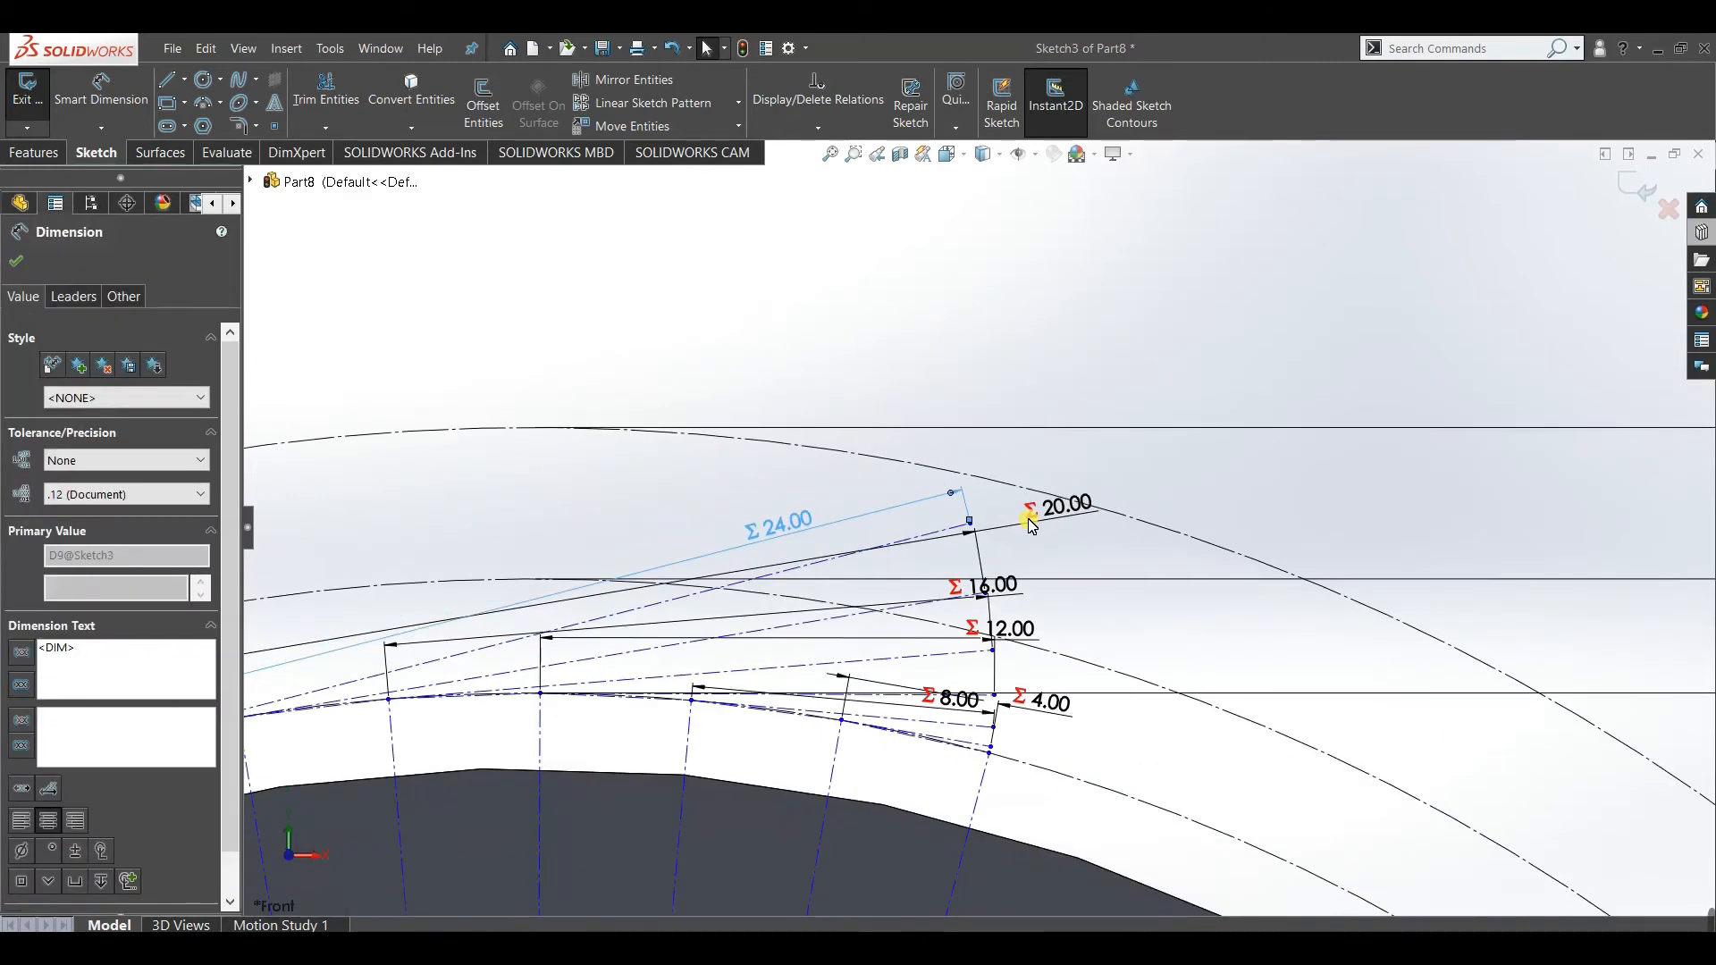
left_click(988, 563)
scroll(990, 540, "down", 3)
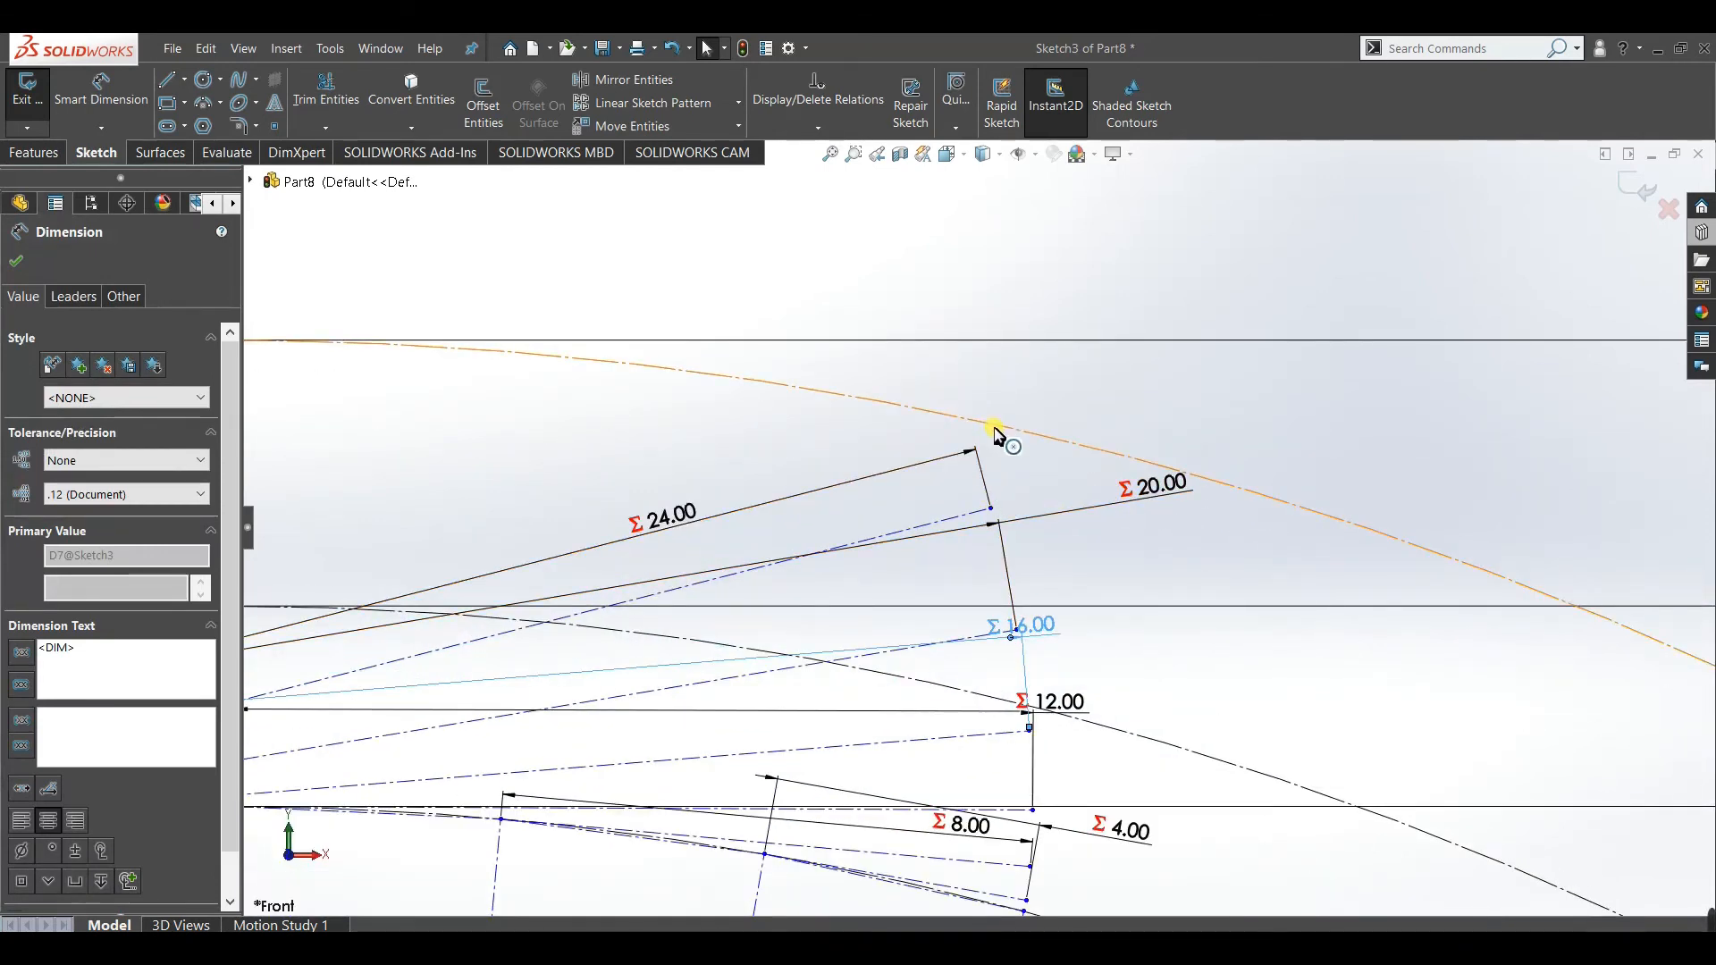
Set the length of the sixth radial line's outward centerline to 5 mm so the linked tangent centerlines lengthen with it.
scroll(998, 435, "up", 3)
left_click(1059, 714)
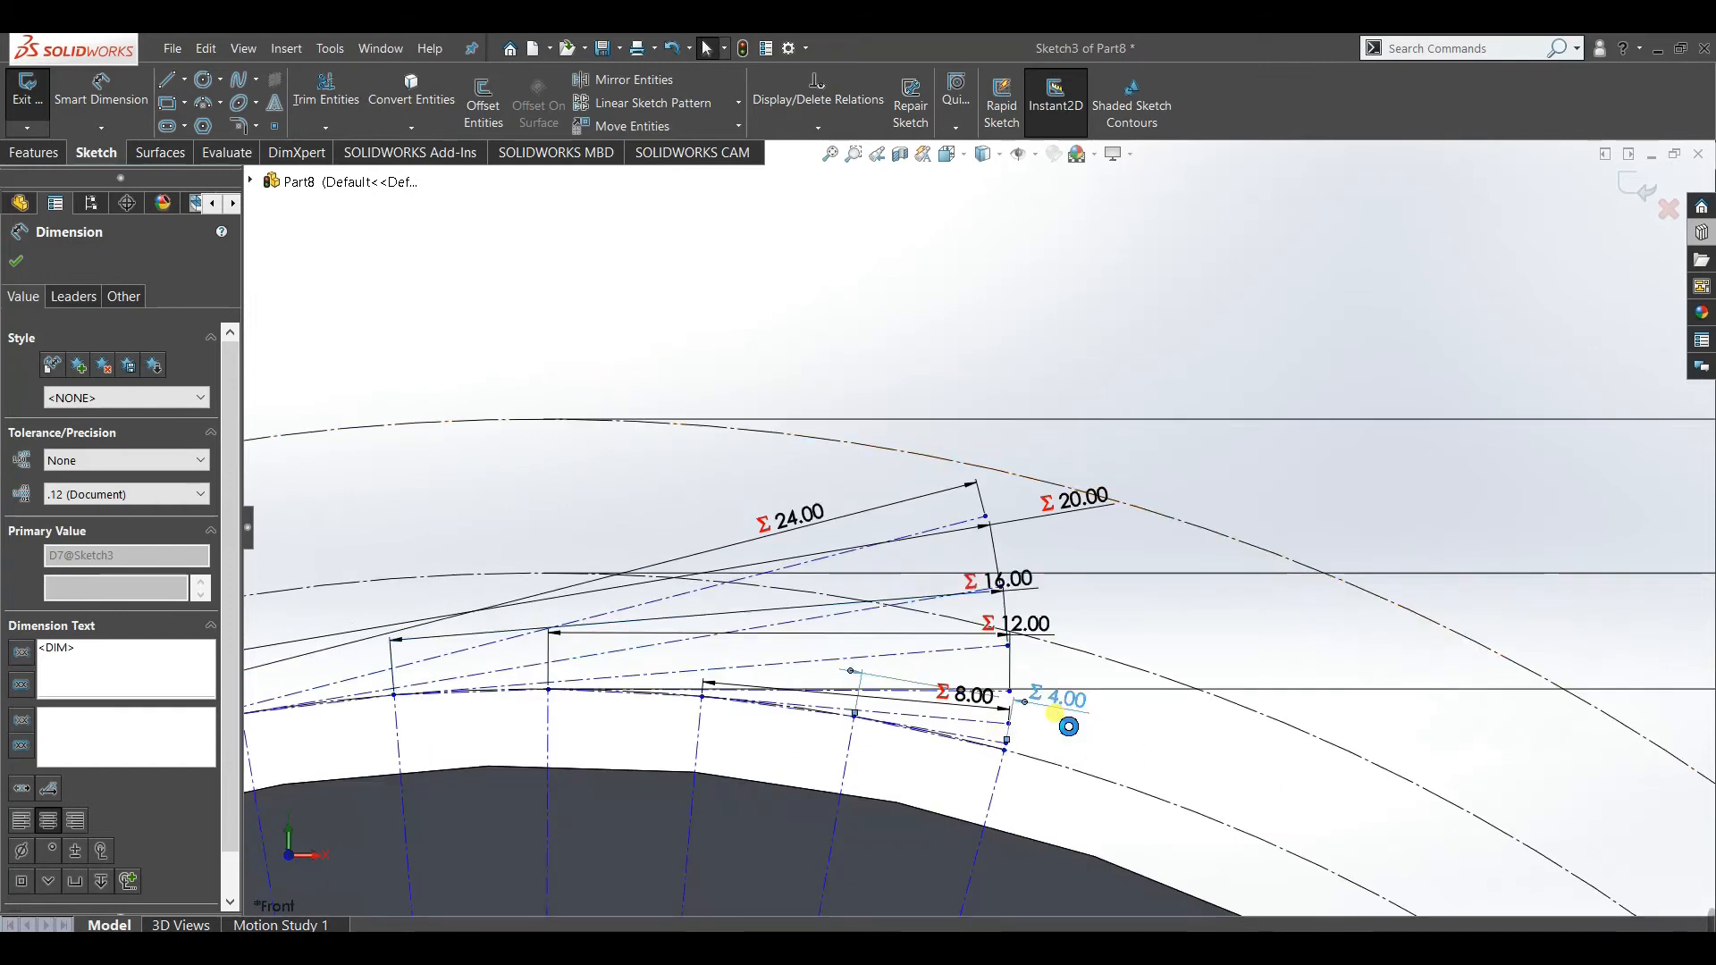
double_click(1068, 725)
type("5")
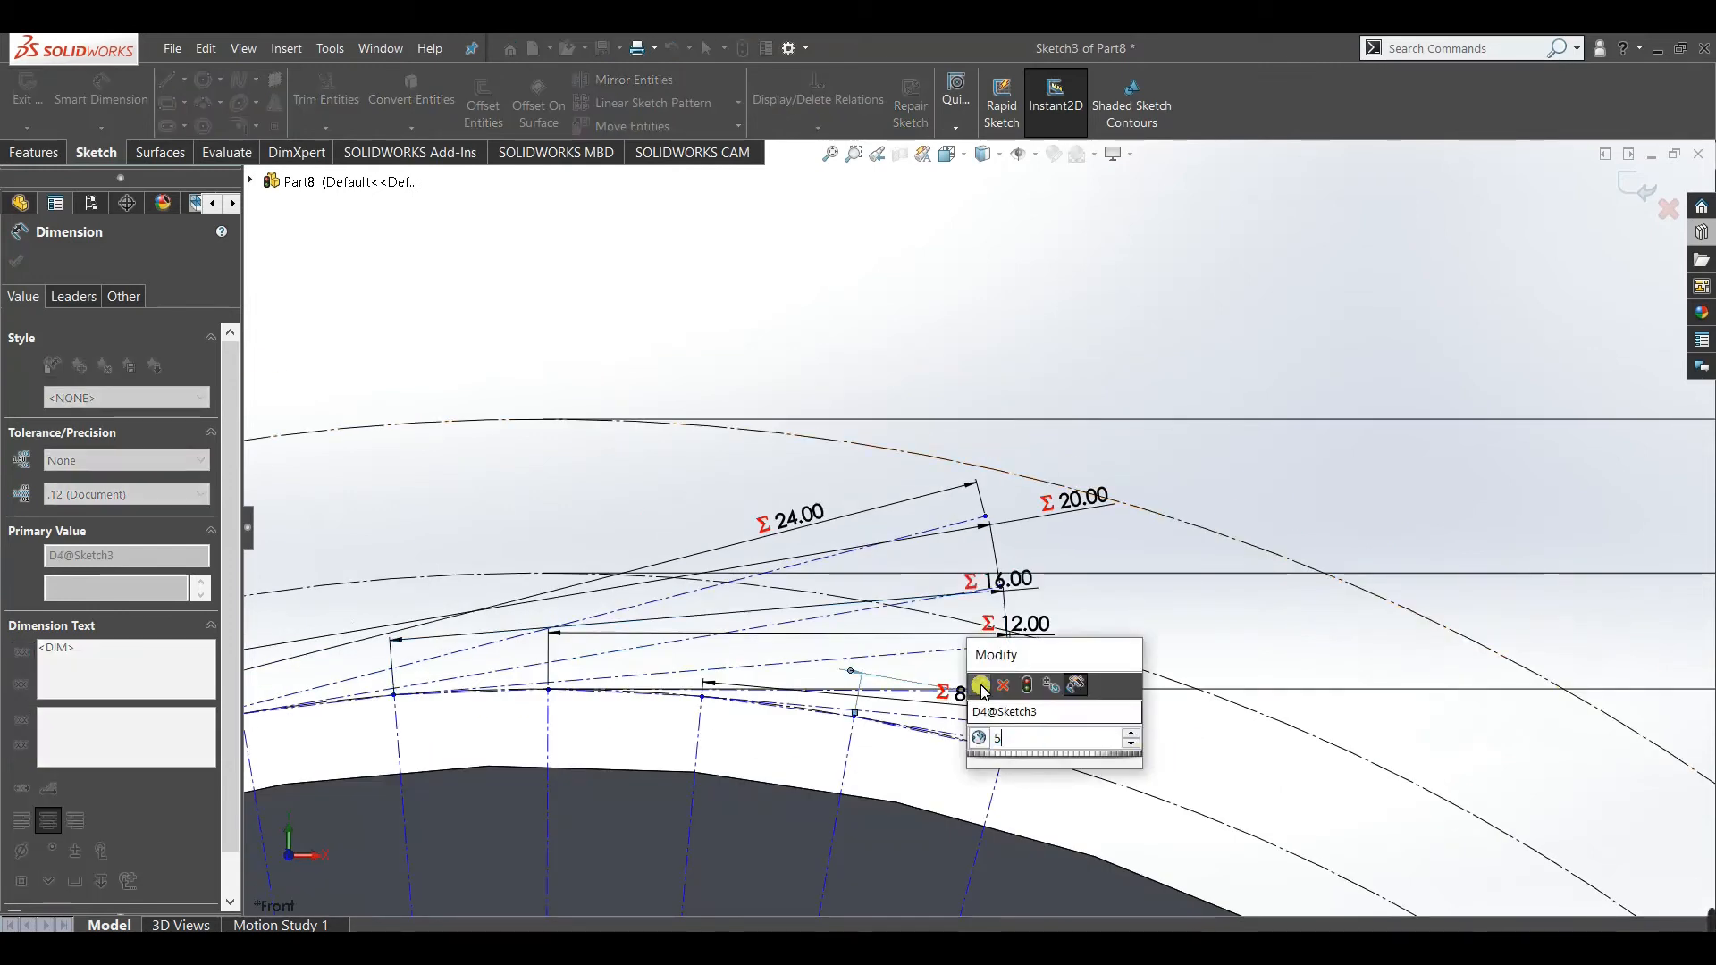
left_click(978, 685)
scroll(972, 520, "up", 2)
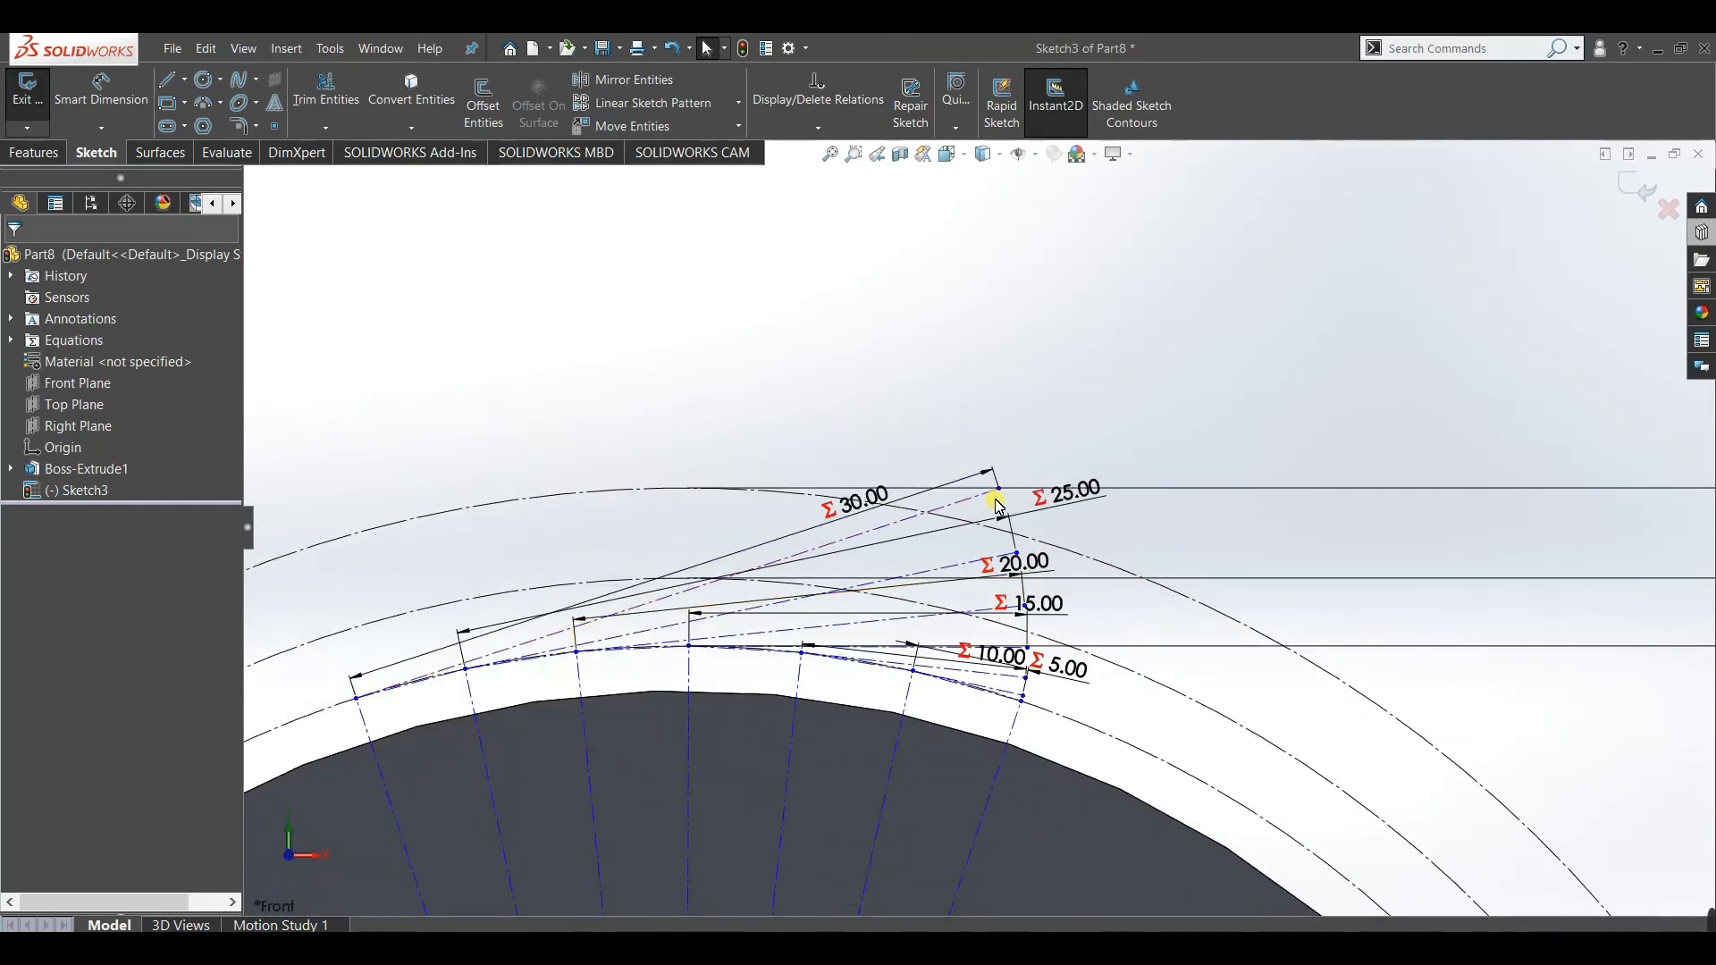
scroll(998, 506, "down", 2)
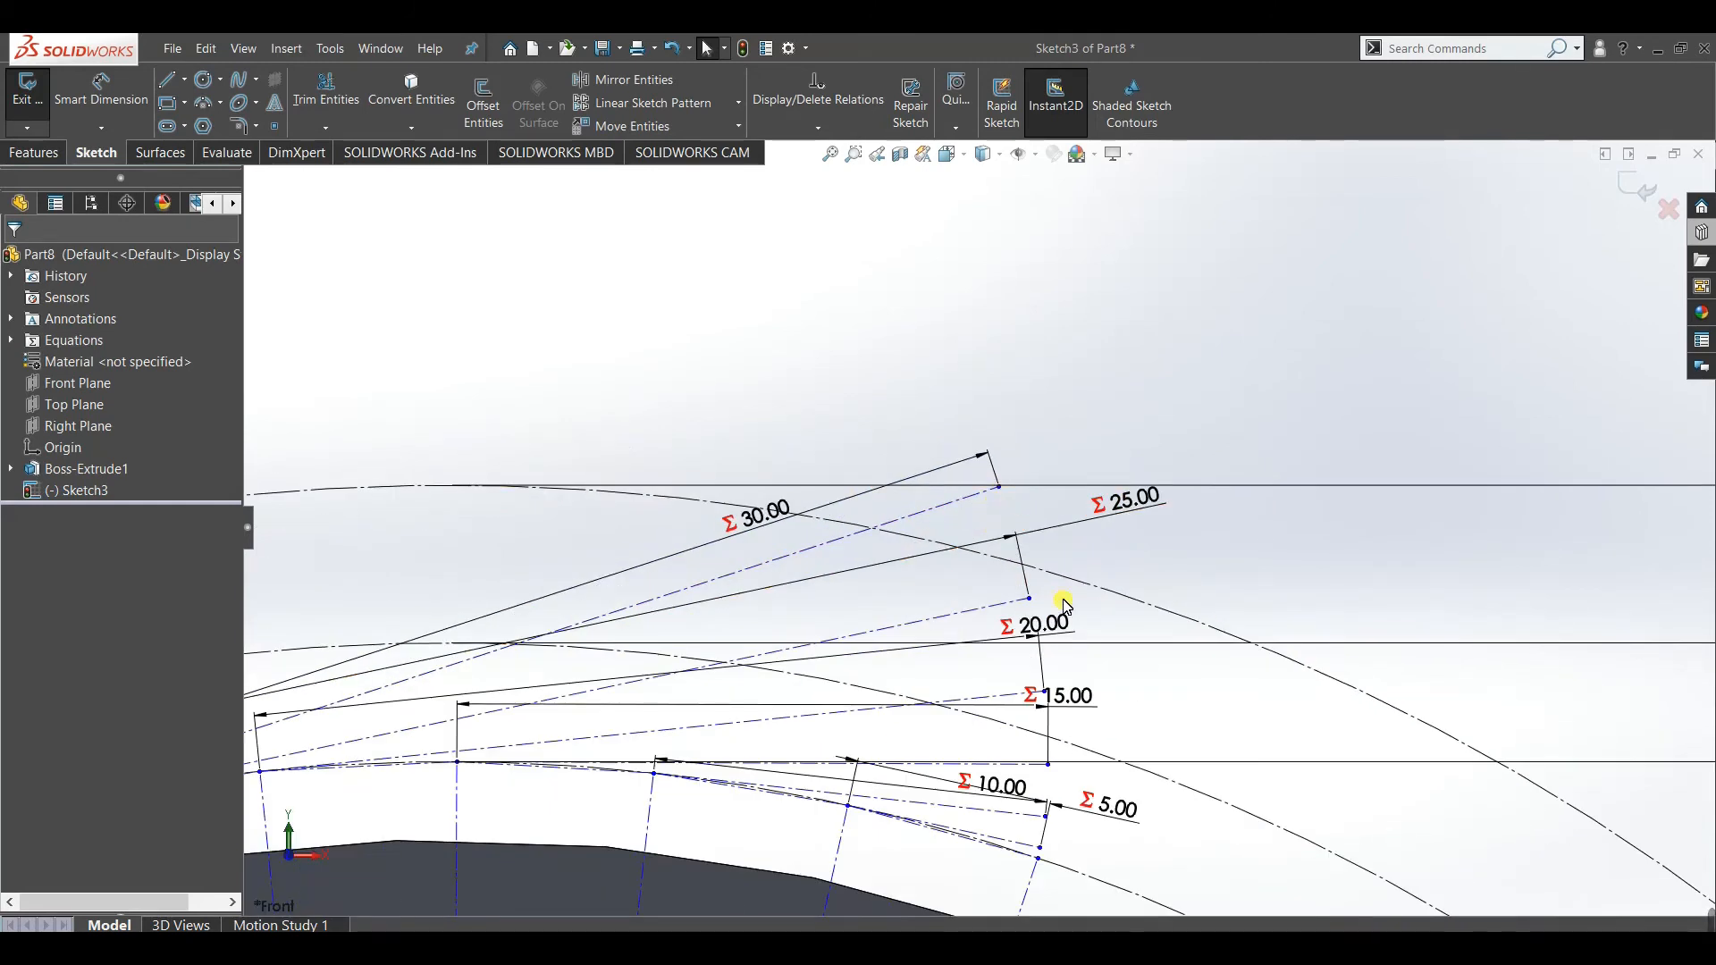
scroll(1047, 753, "up", 3)
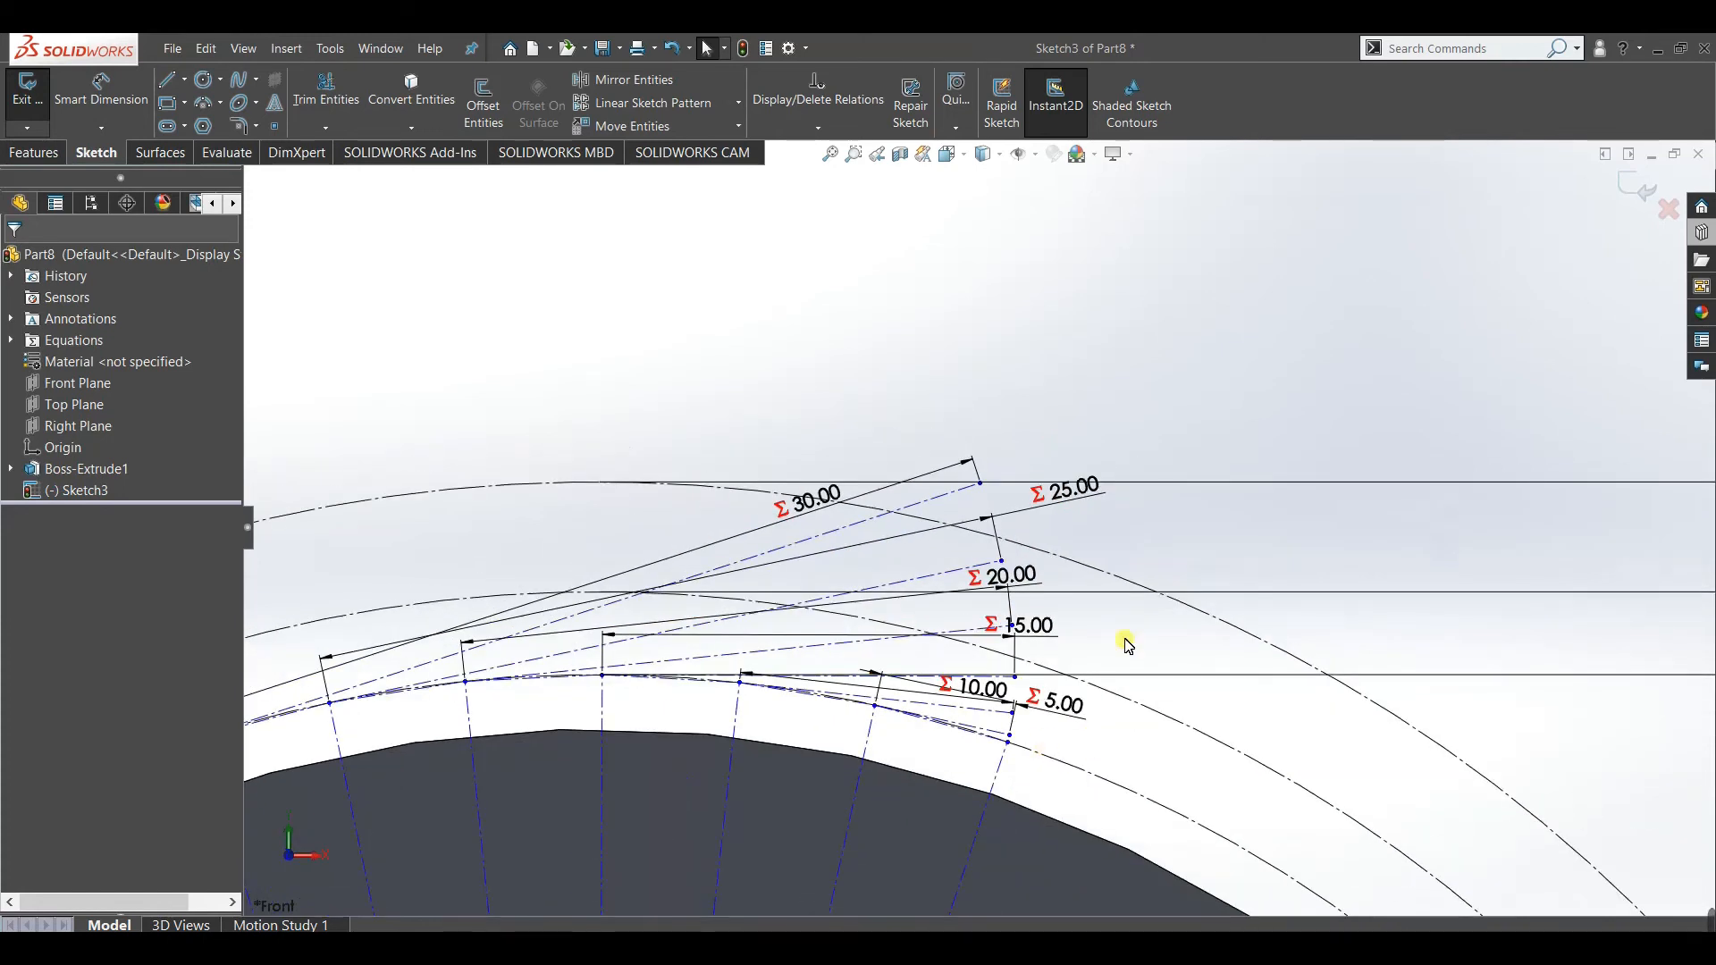
Draw a spline from the radial line's end on the base circle through the free ends of the 5, 10, 15, 20, 25 and 30 mm centerlines.
left_click(238, 80)
scroll(964, 747, "down", 5)
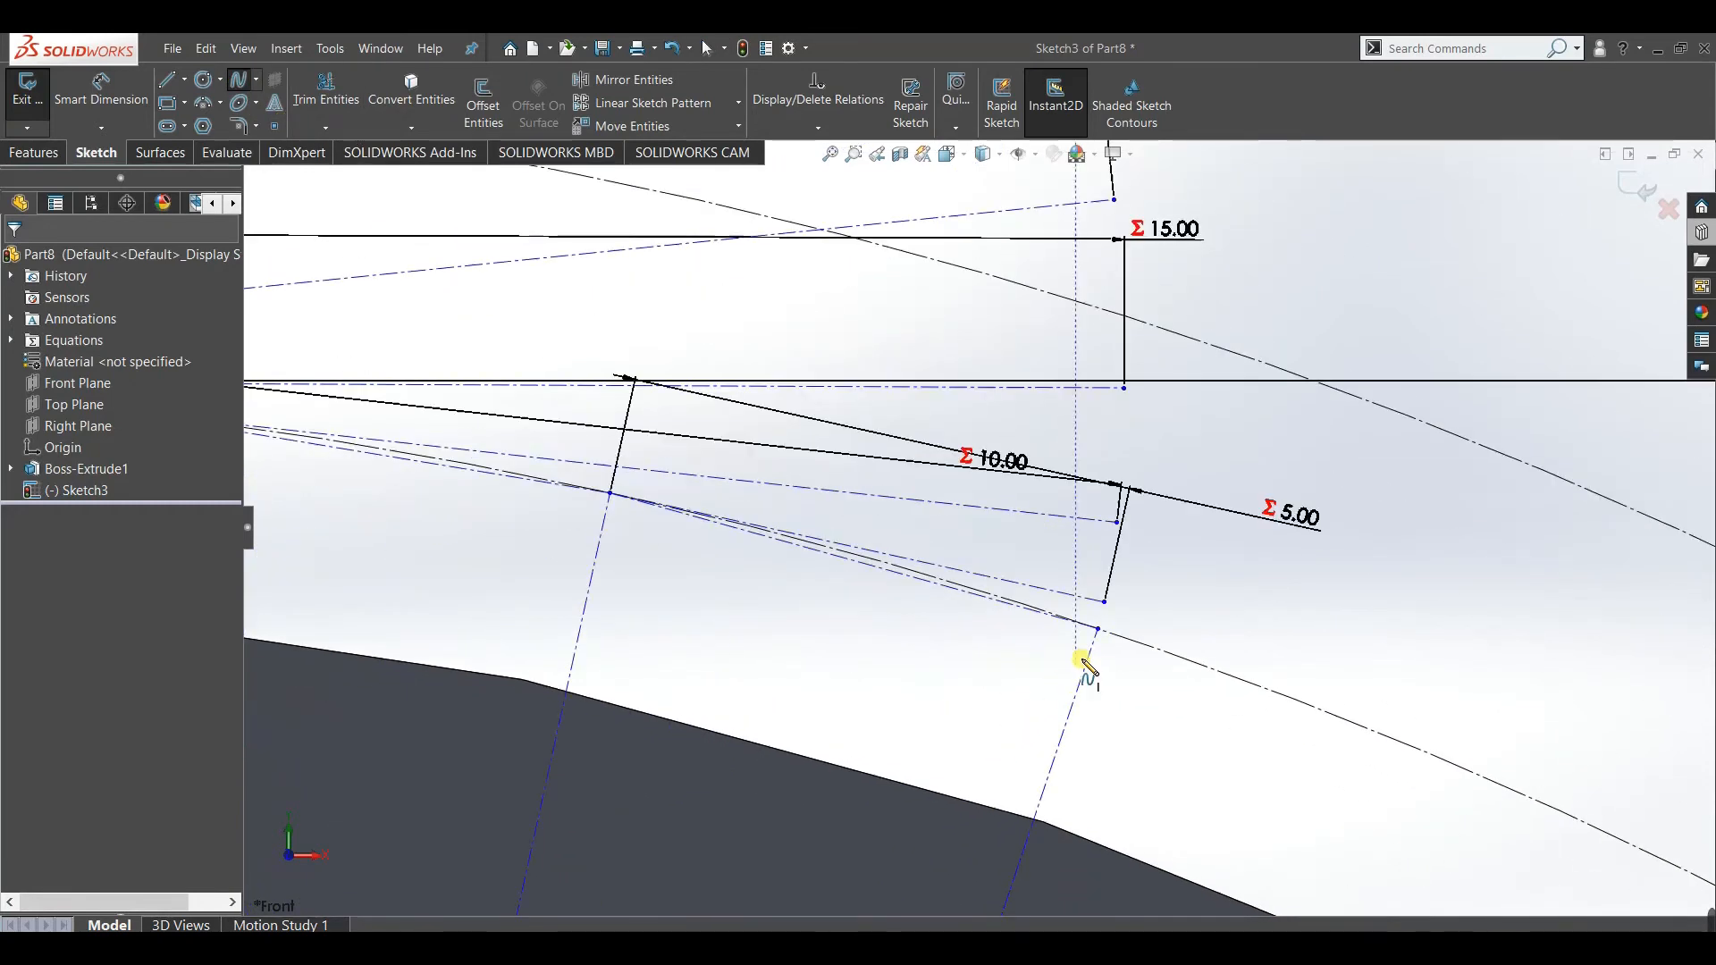
left_click(1098, 631)
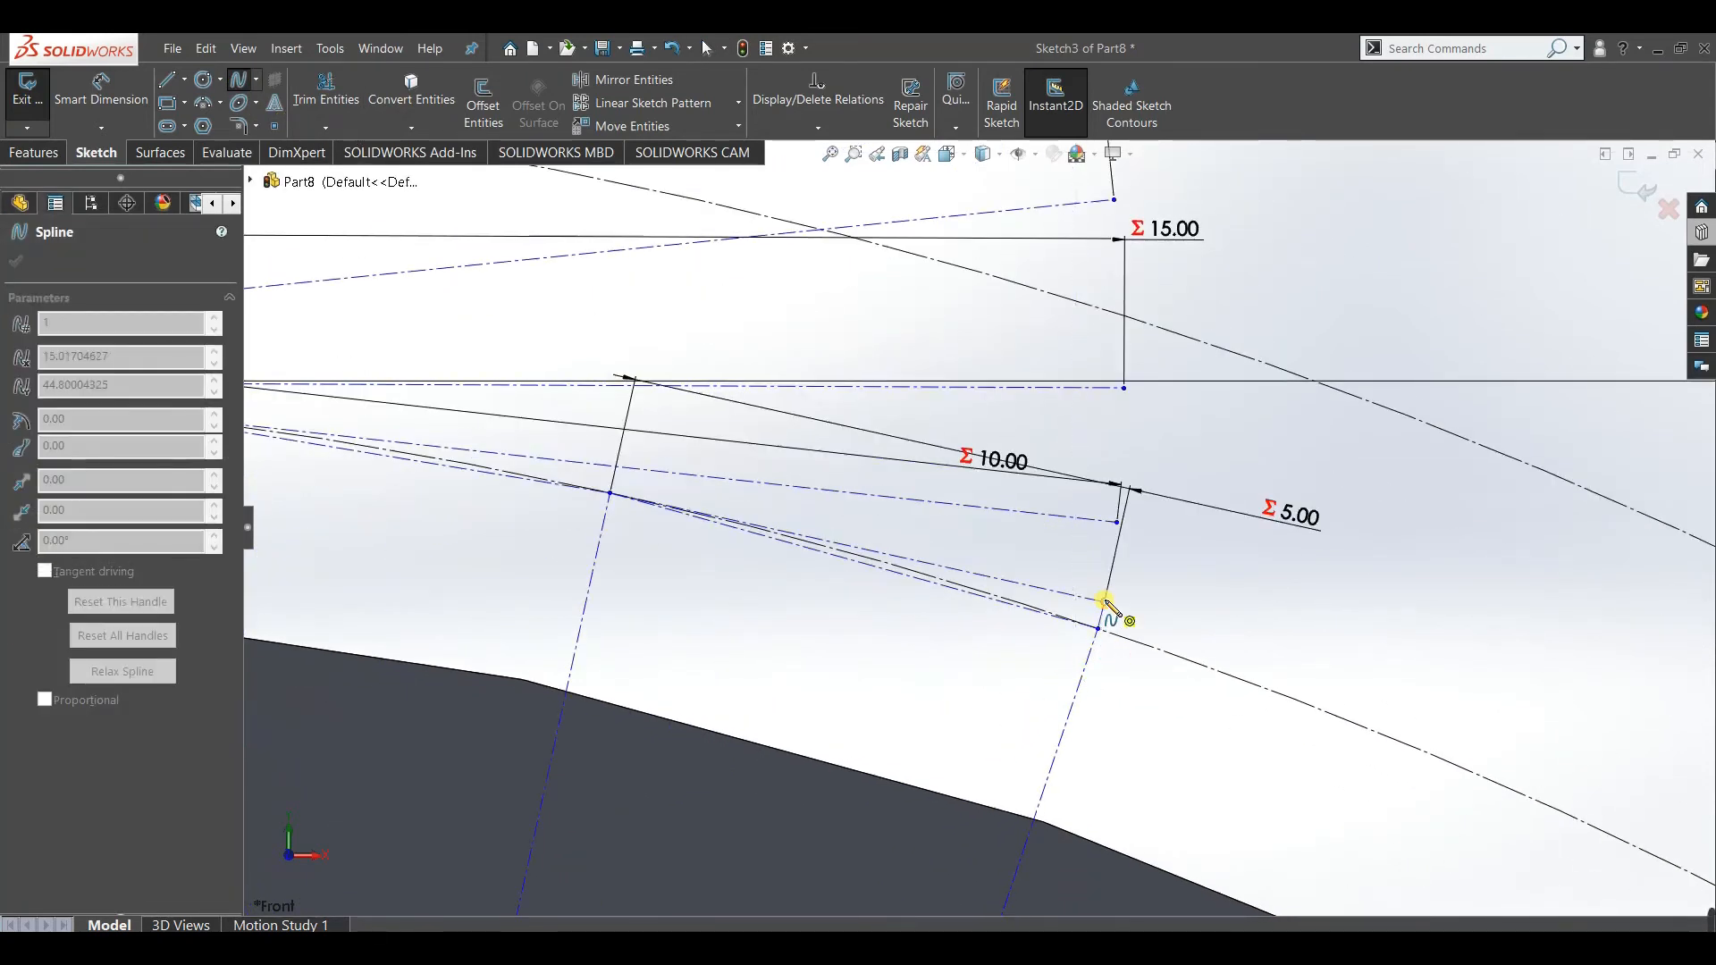
left_click(1117, 521)
left_click(1123, 388)
left_click(1114, 200)
scroll(1114, 252, "up", 4)
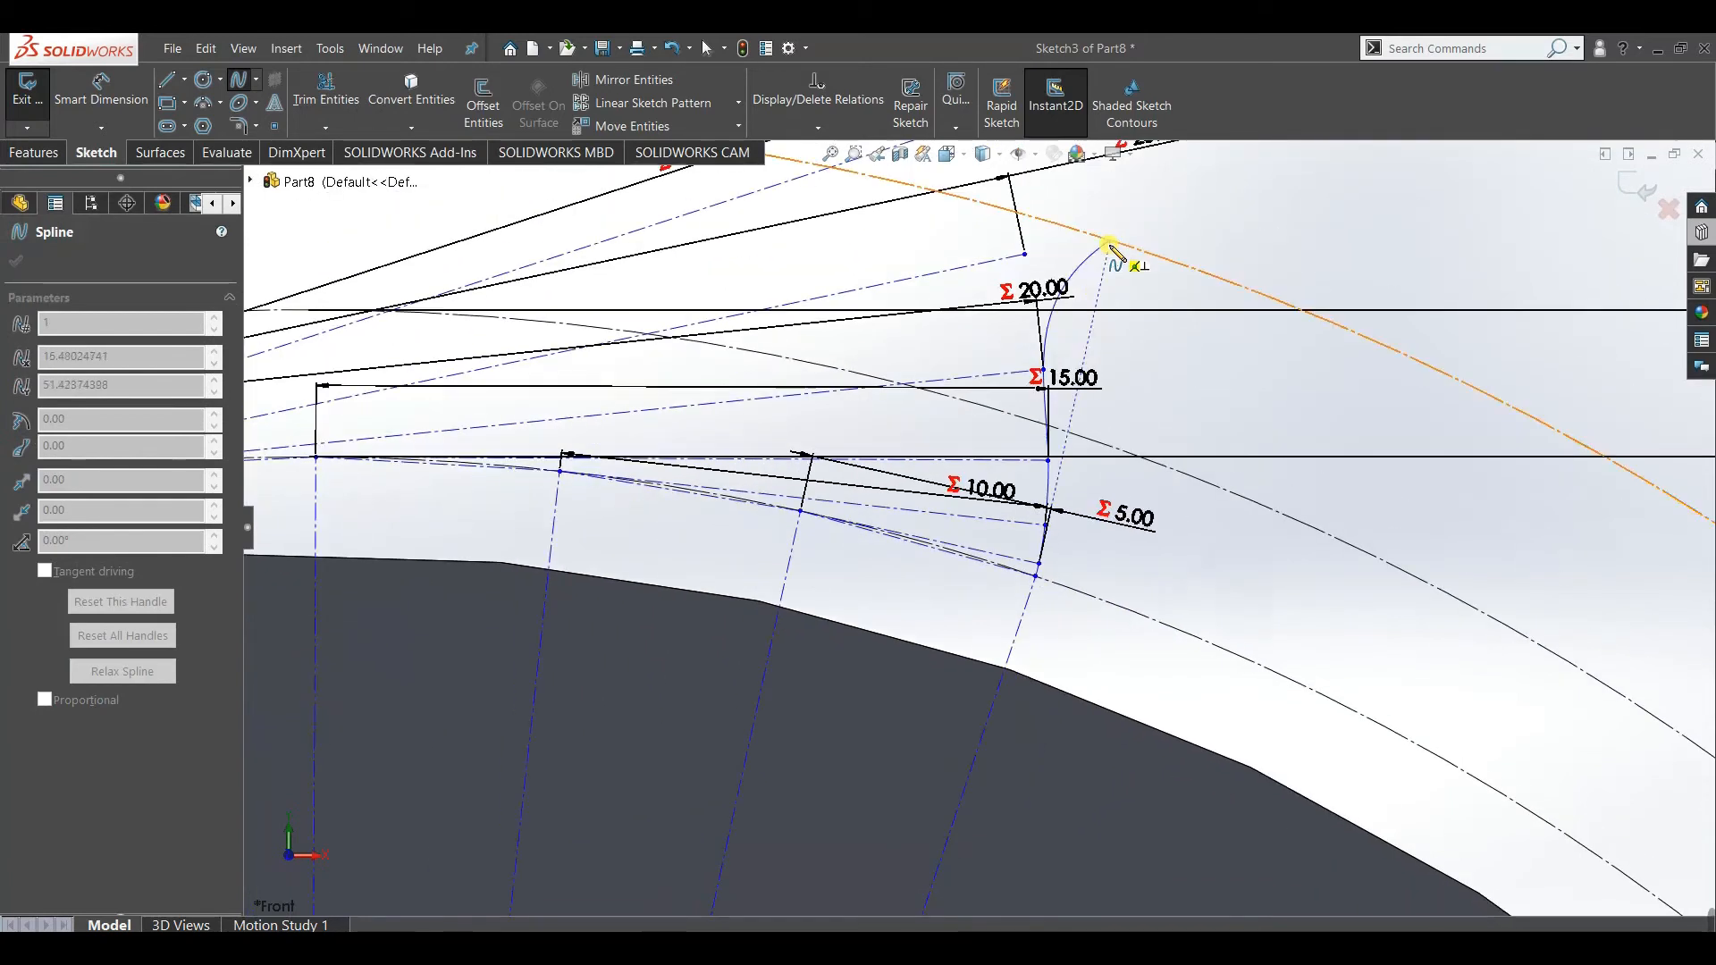
left_click(1026, 257)
scroll(1026, 255, "up", 3)
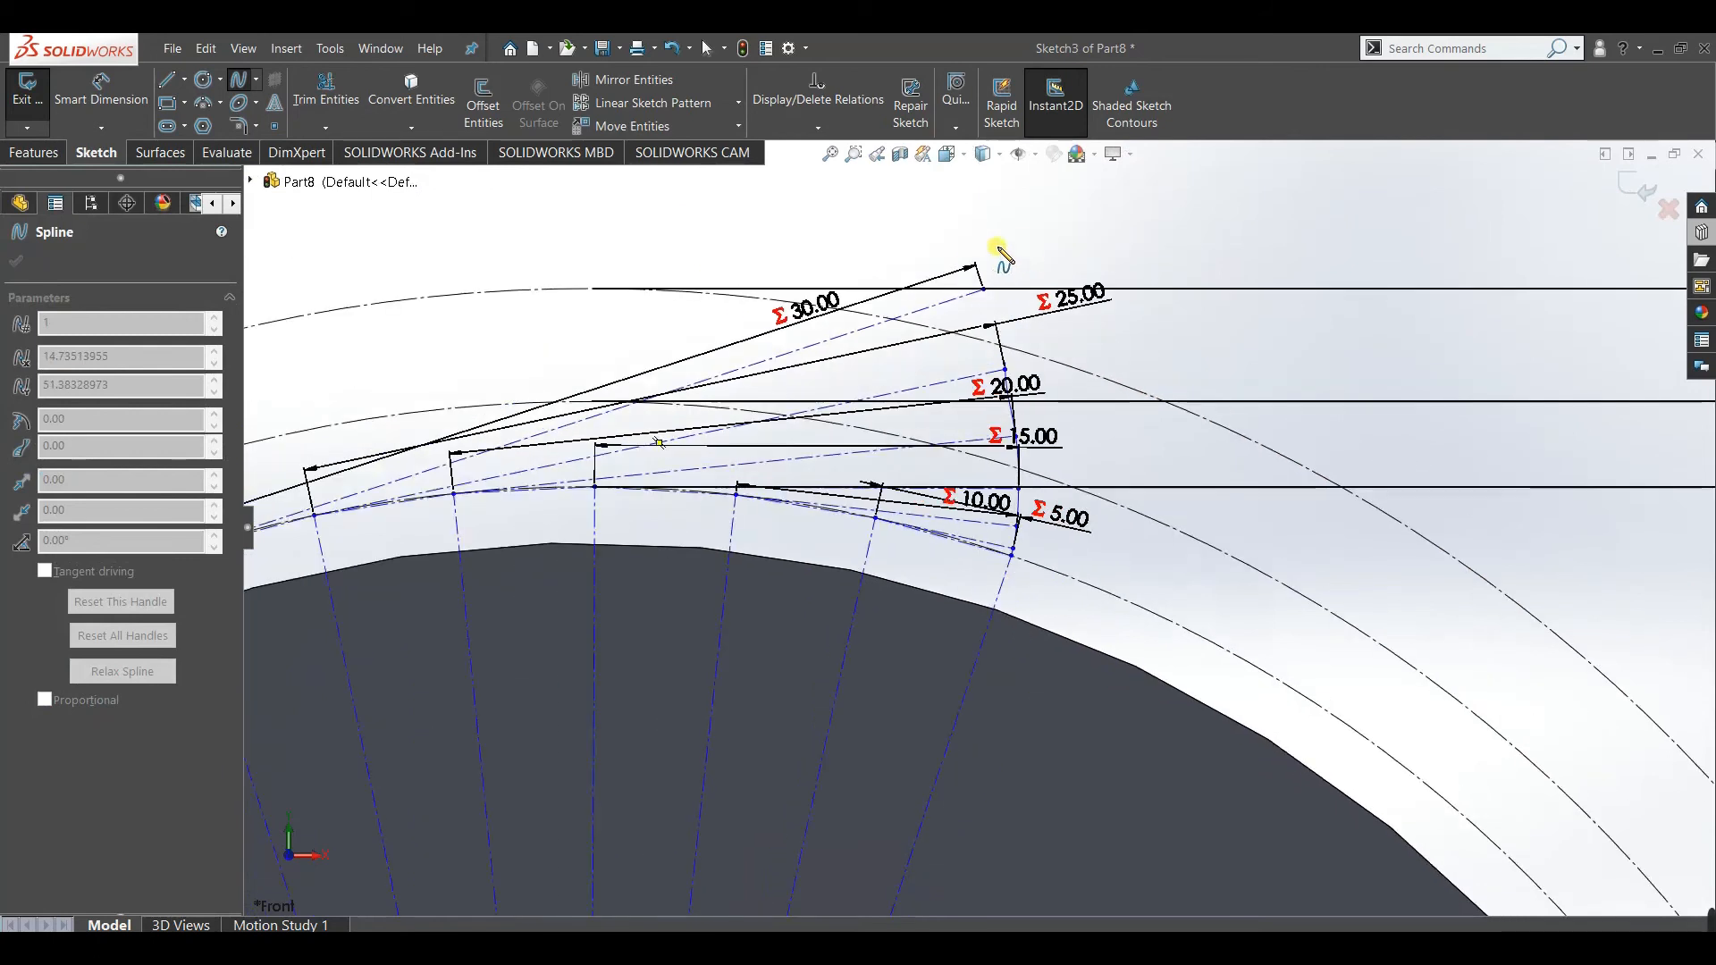
left_click(983, 290)
right_click(1099, 241)
left_click(1149, 257)
Examine the involute spline's shape and its course from the base circle to the outermost construction circle.
scroll(979, 376, "down", 4)
scroll(1028, 479, "up", 3)
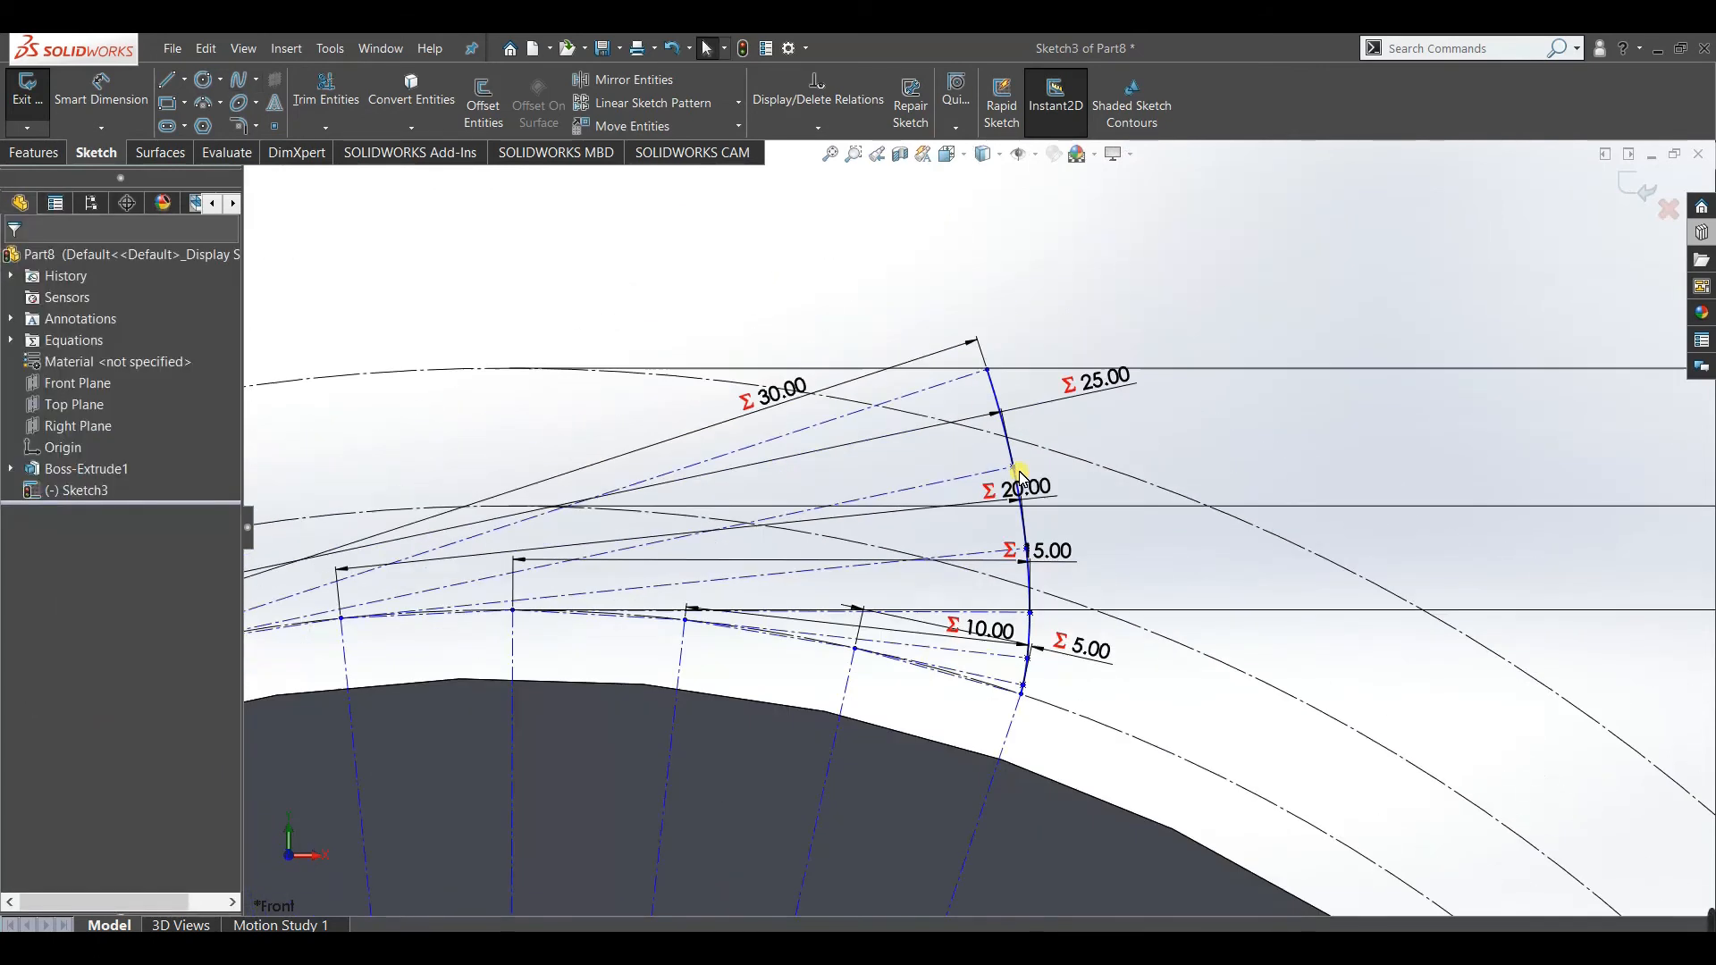
scroll(1053, 680, "down", 2)
scroll(1036, 693, "down", 3)
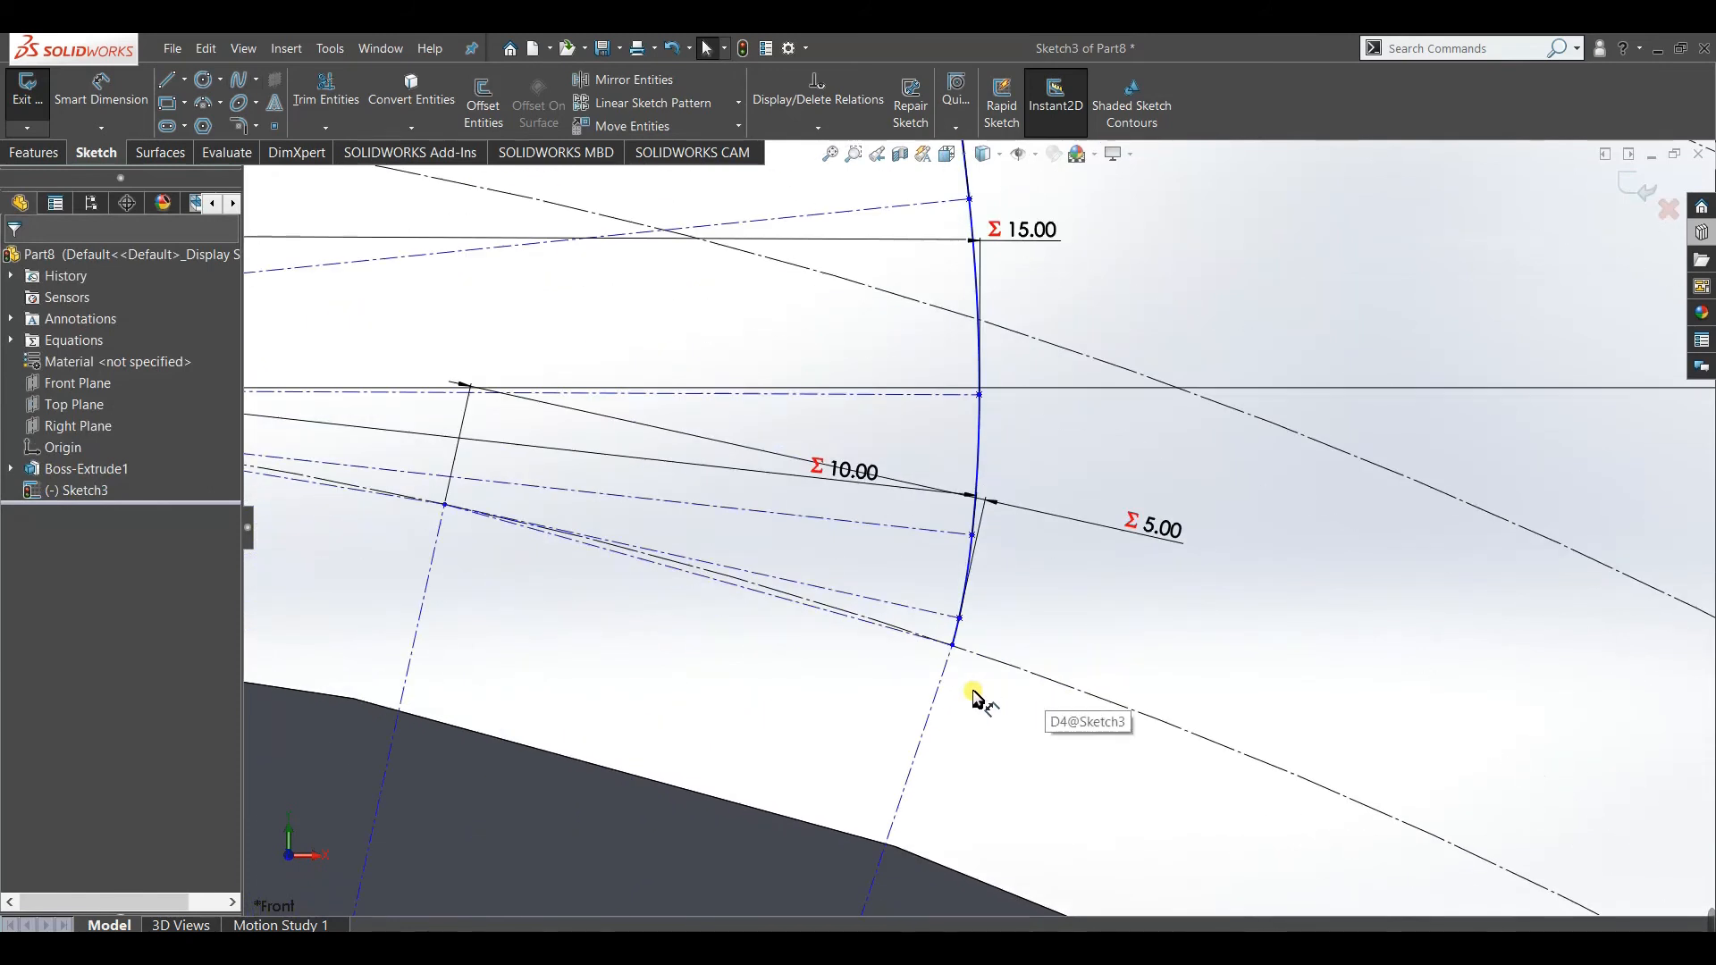
scroll(942, 605, "up", 3)
right_click(1093, 356)
left_click(1077, 382)
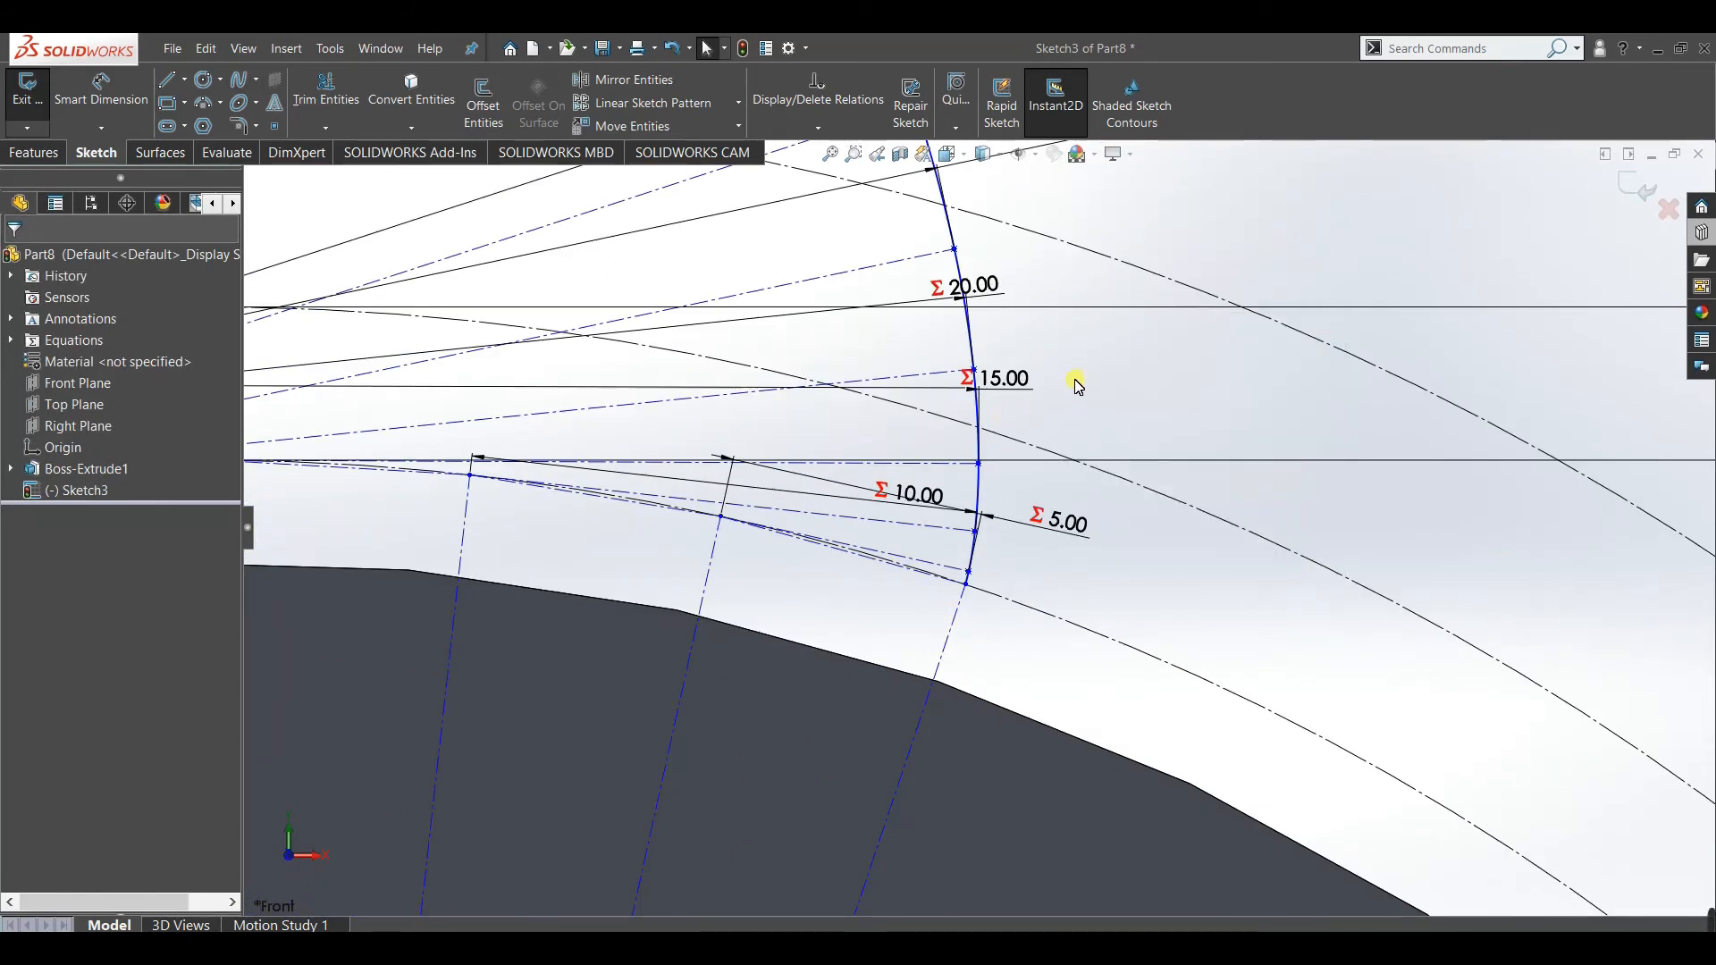
scroll(1069, 389, "up", 3)
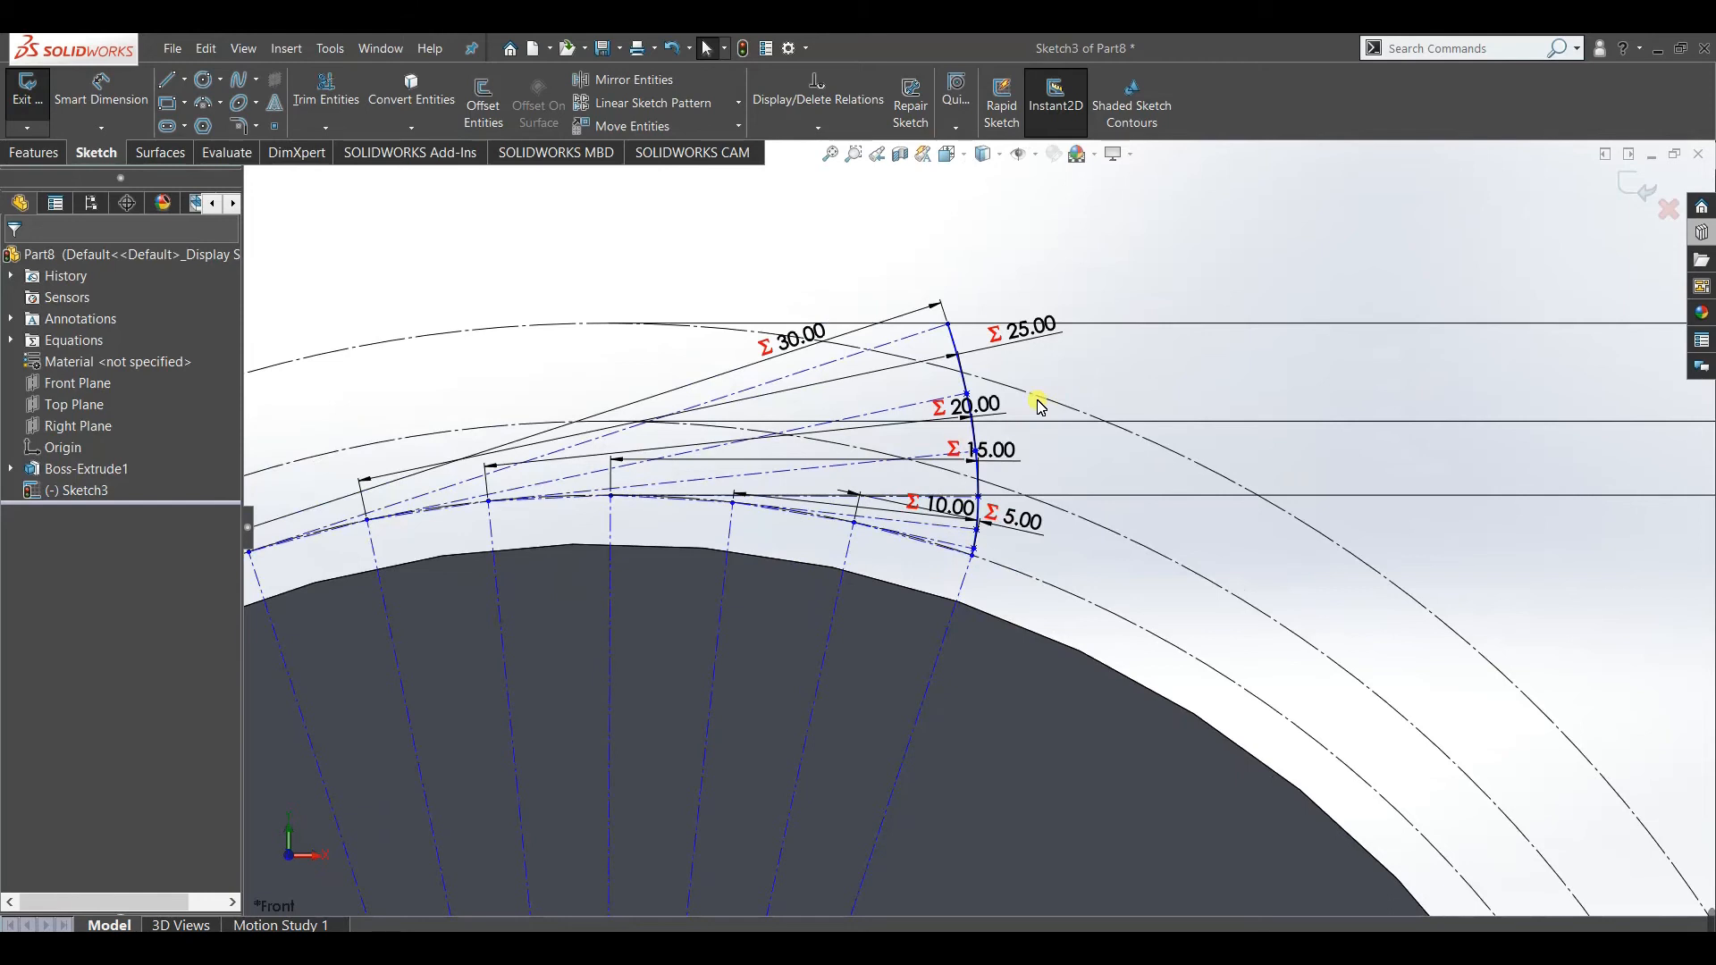
scroll(1037, 401, "up", 1)
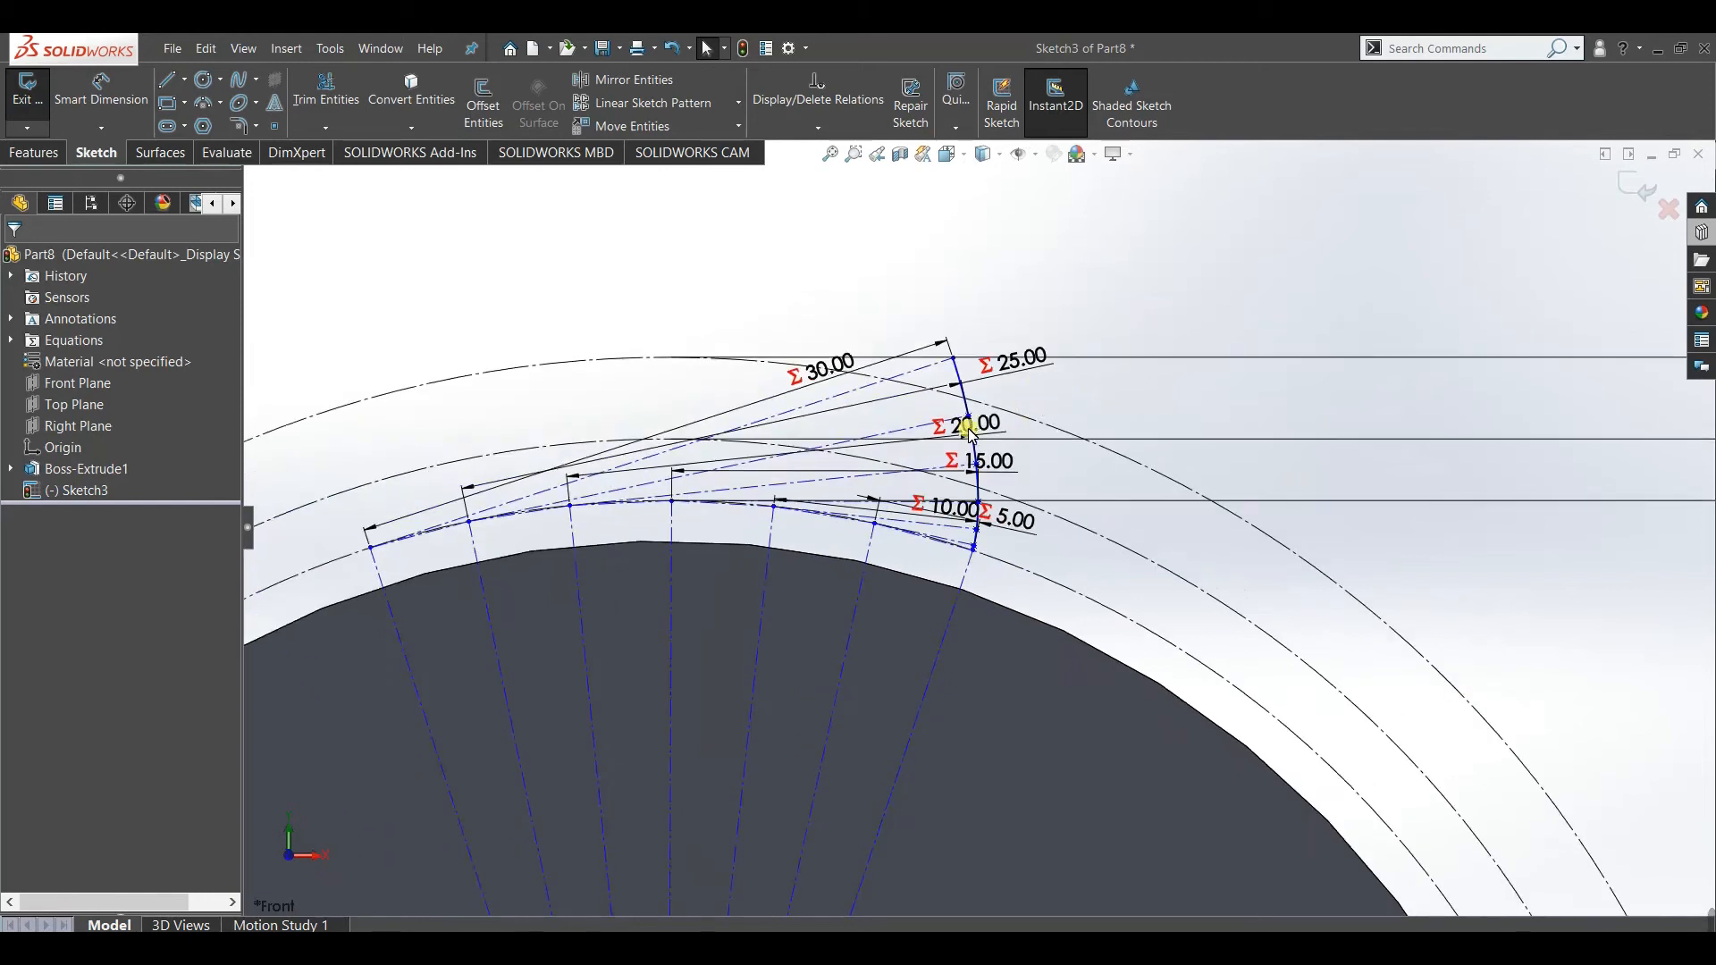
left_click(970, 546)
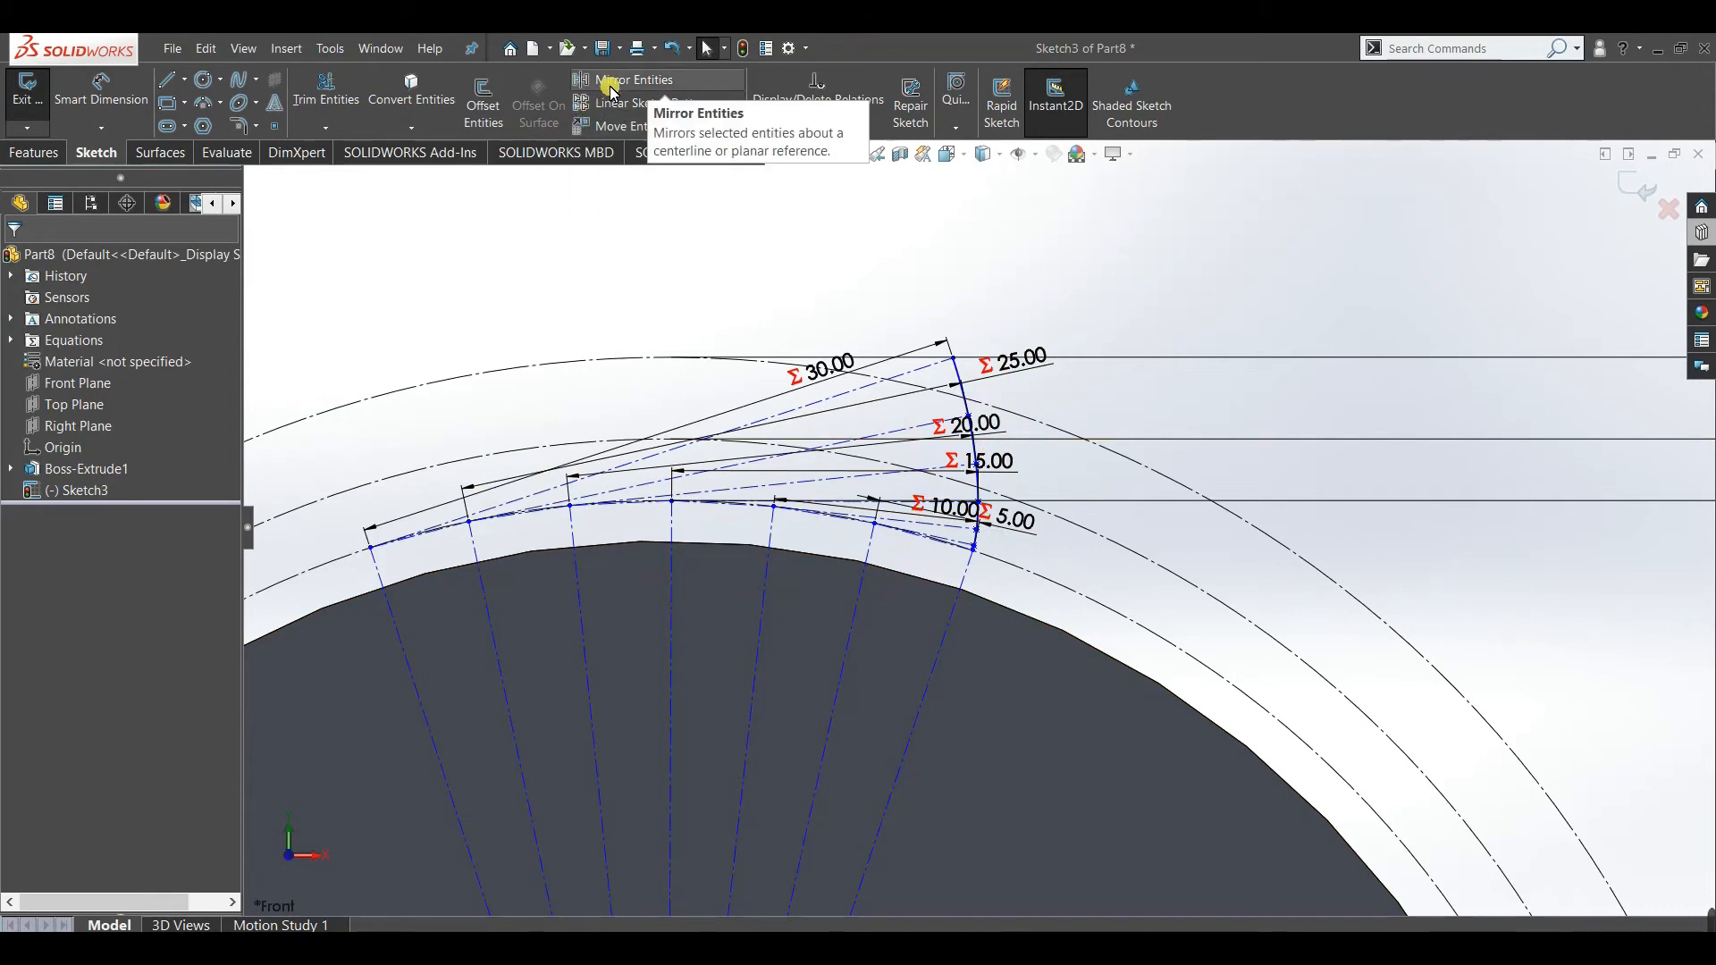
scroll(996, 536, "up", 3)
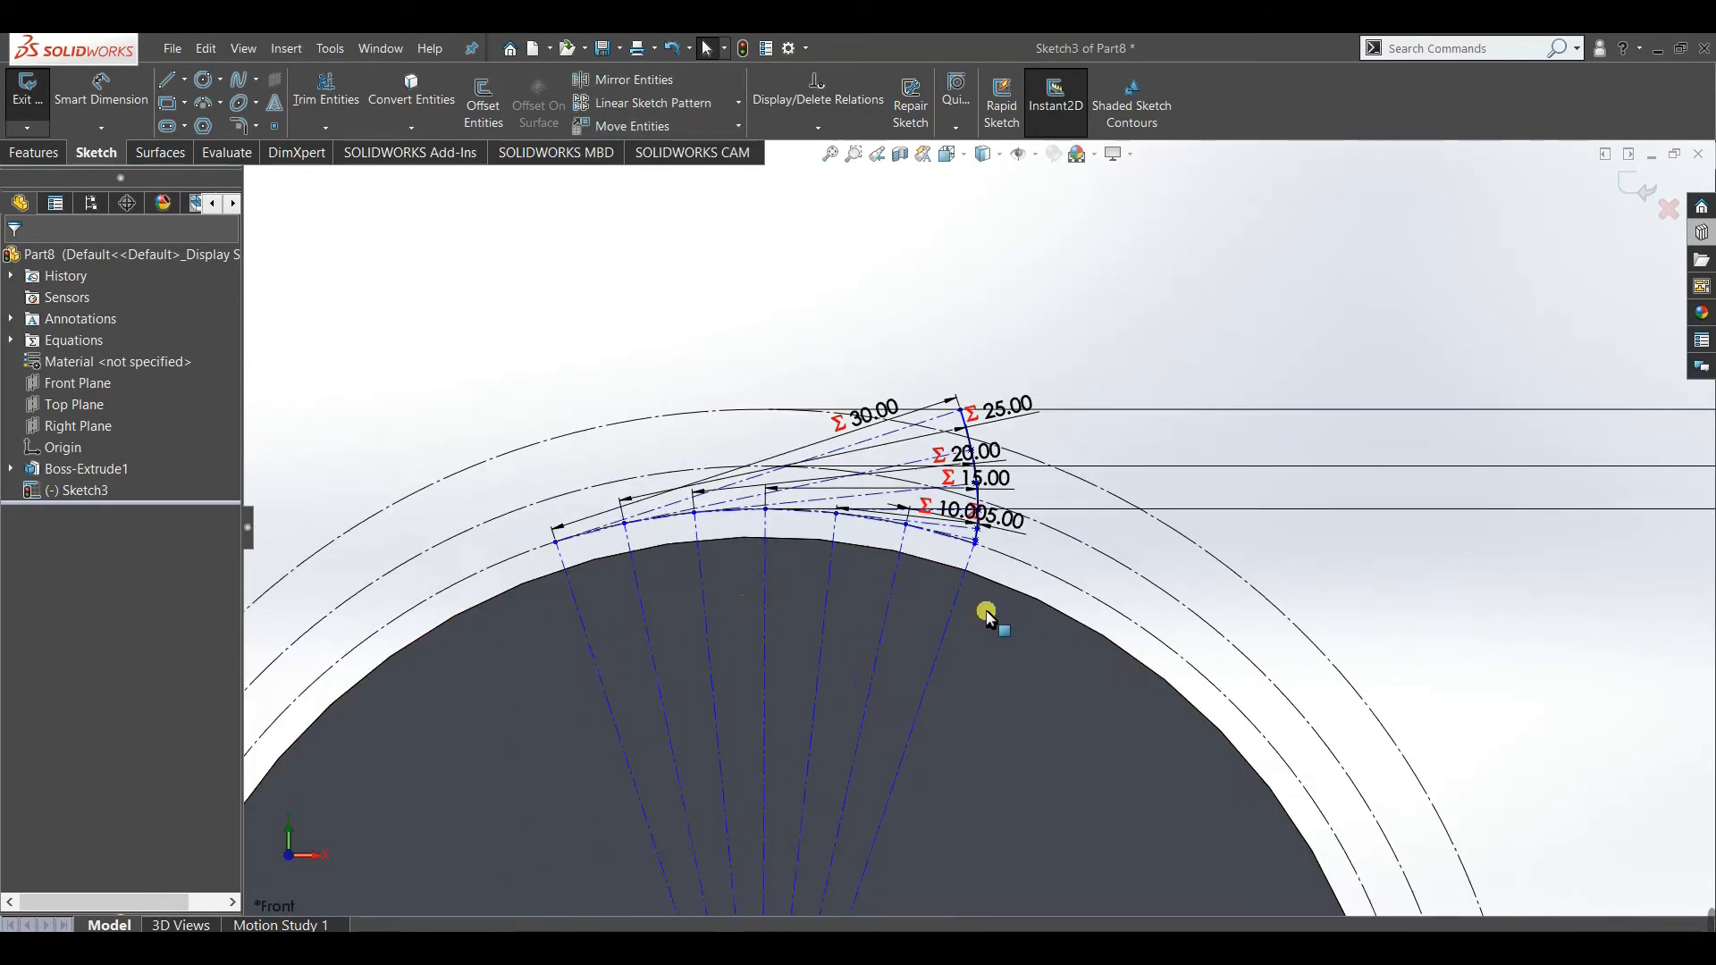
Switch to the Word document and add the circular pitch equations pP = π and p = π/P, P = 0.25, p = 4π below the tooth counts.
scroll(999, 531, "down", 3)
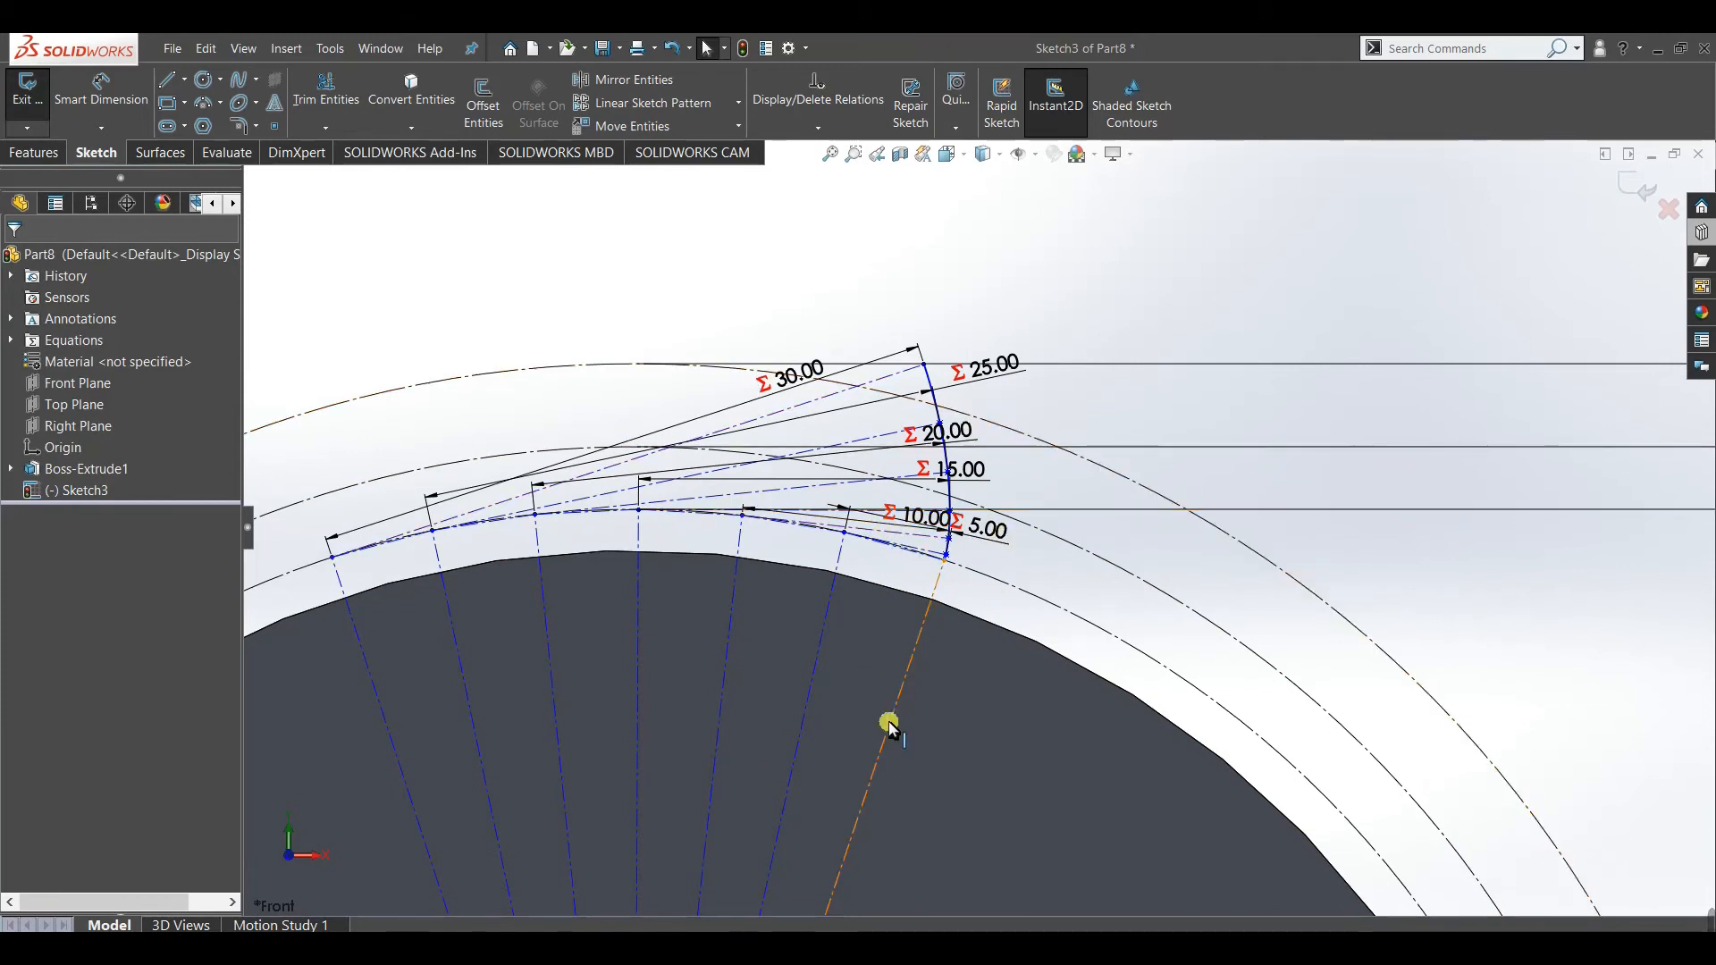
scroll(890, 724, "up", 4)
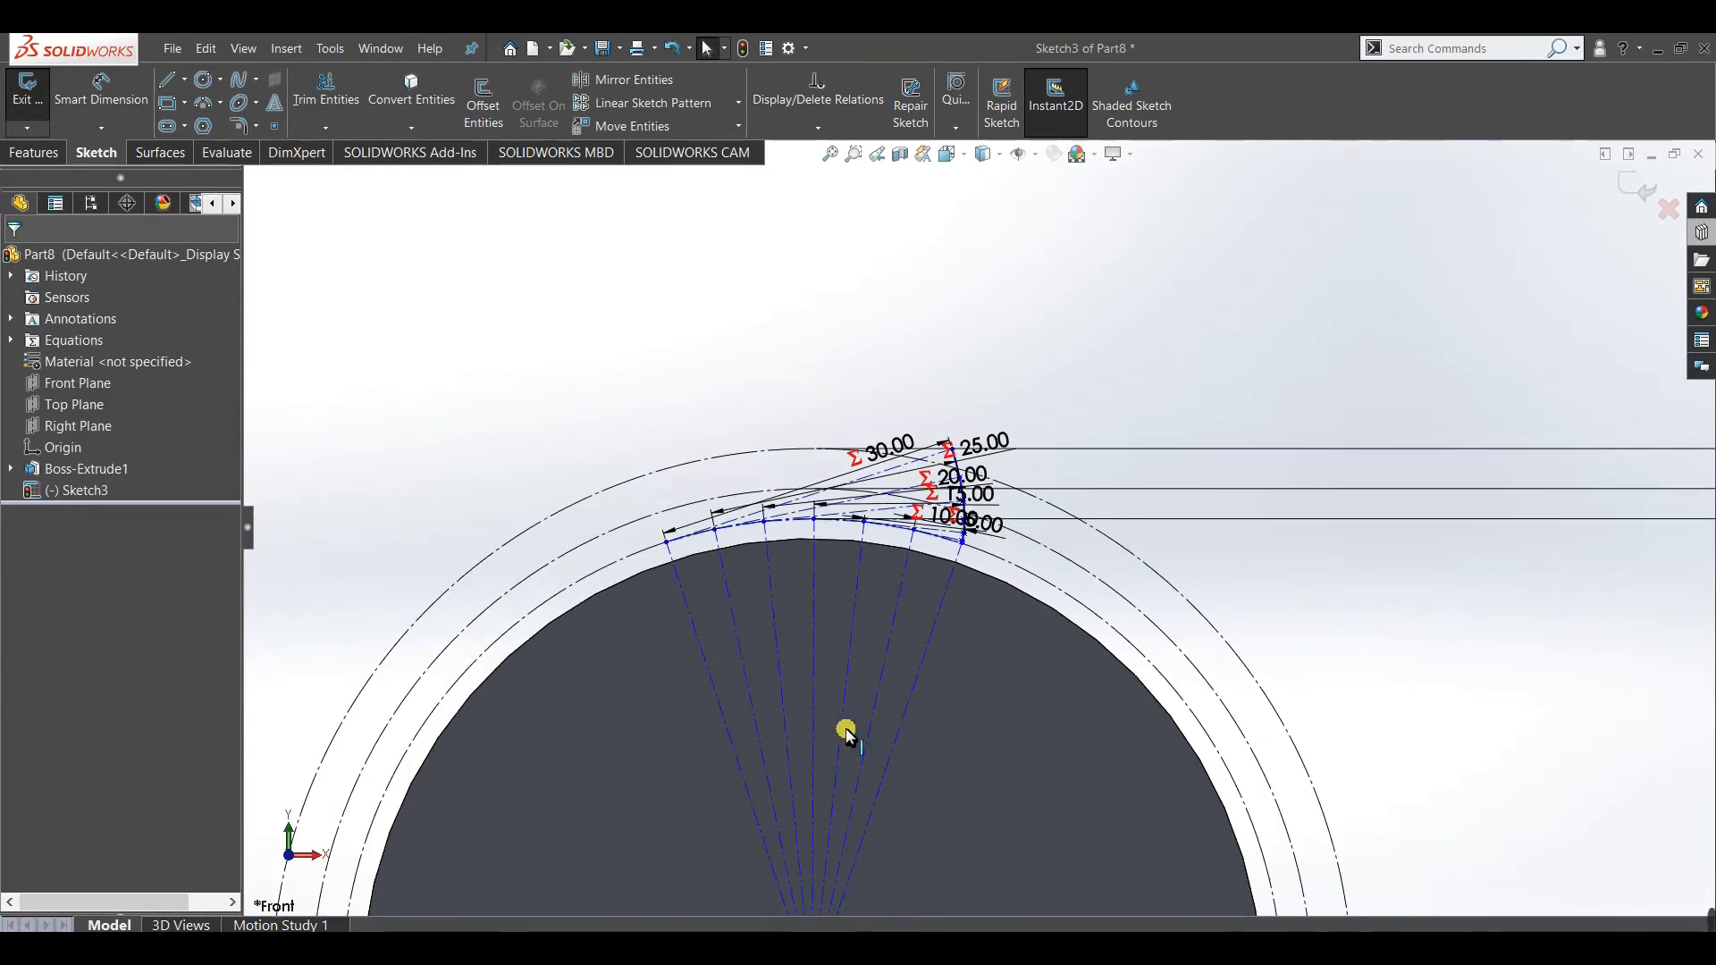
left_click(802, 948)
scroll(881, 601, "down", 6)
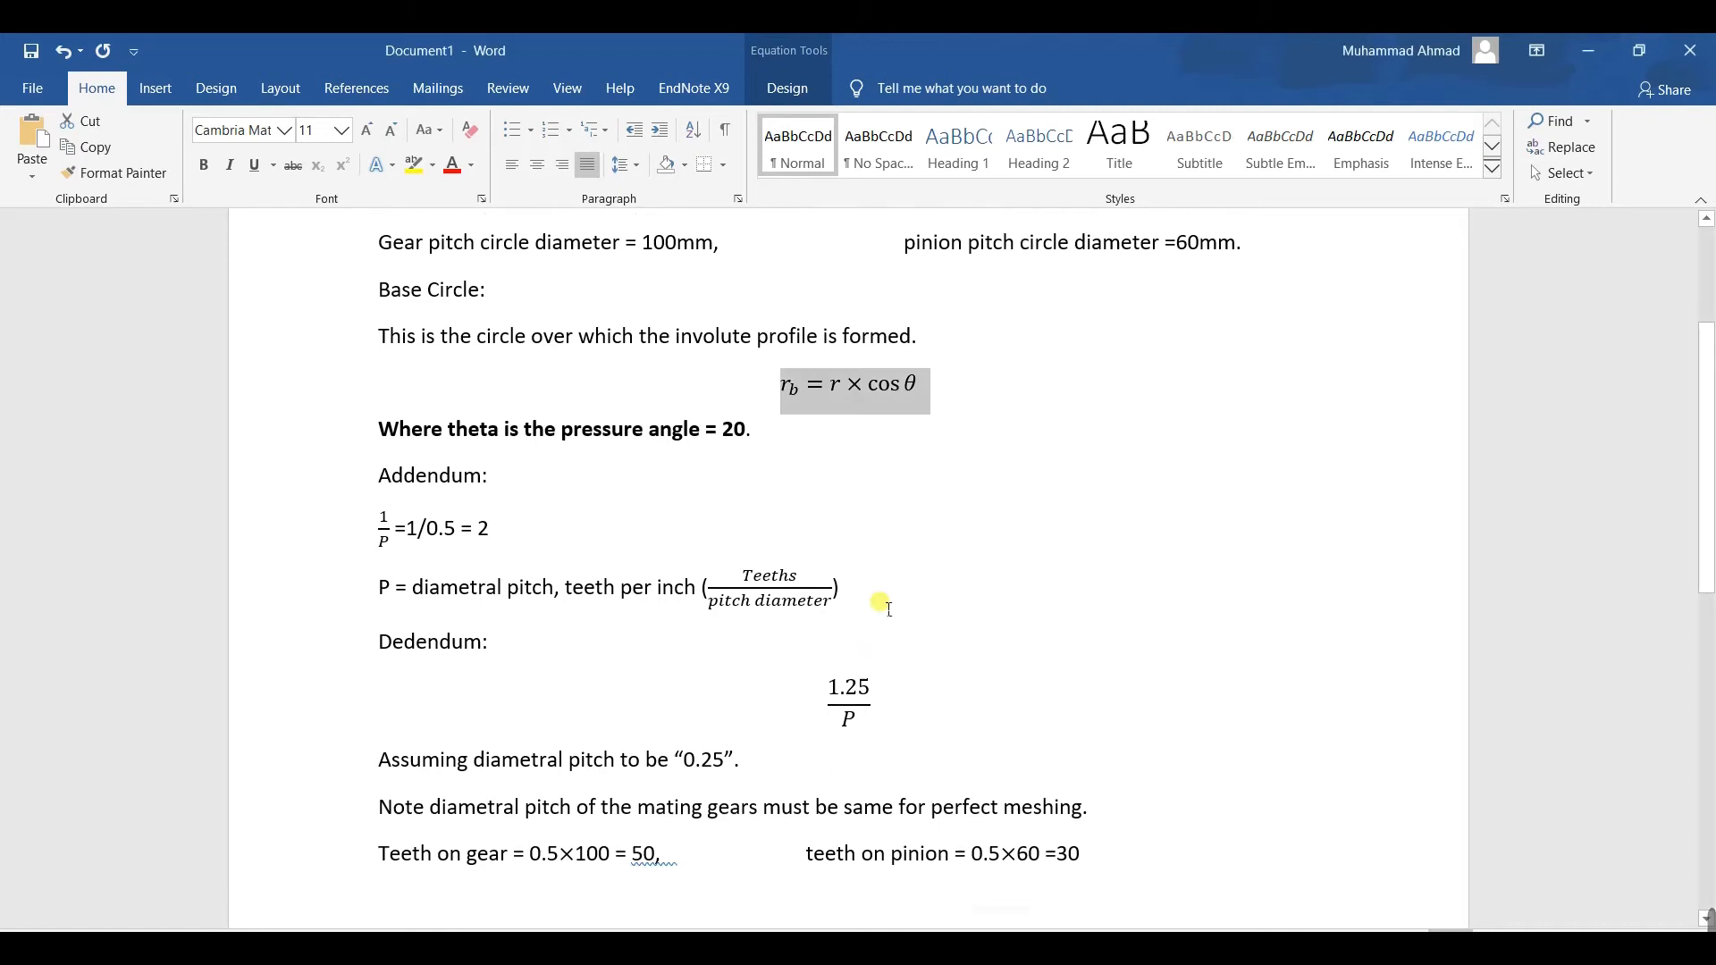
left_click(802, 386)
scroll(802, 386, "up", 3)
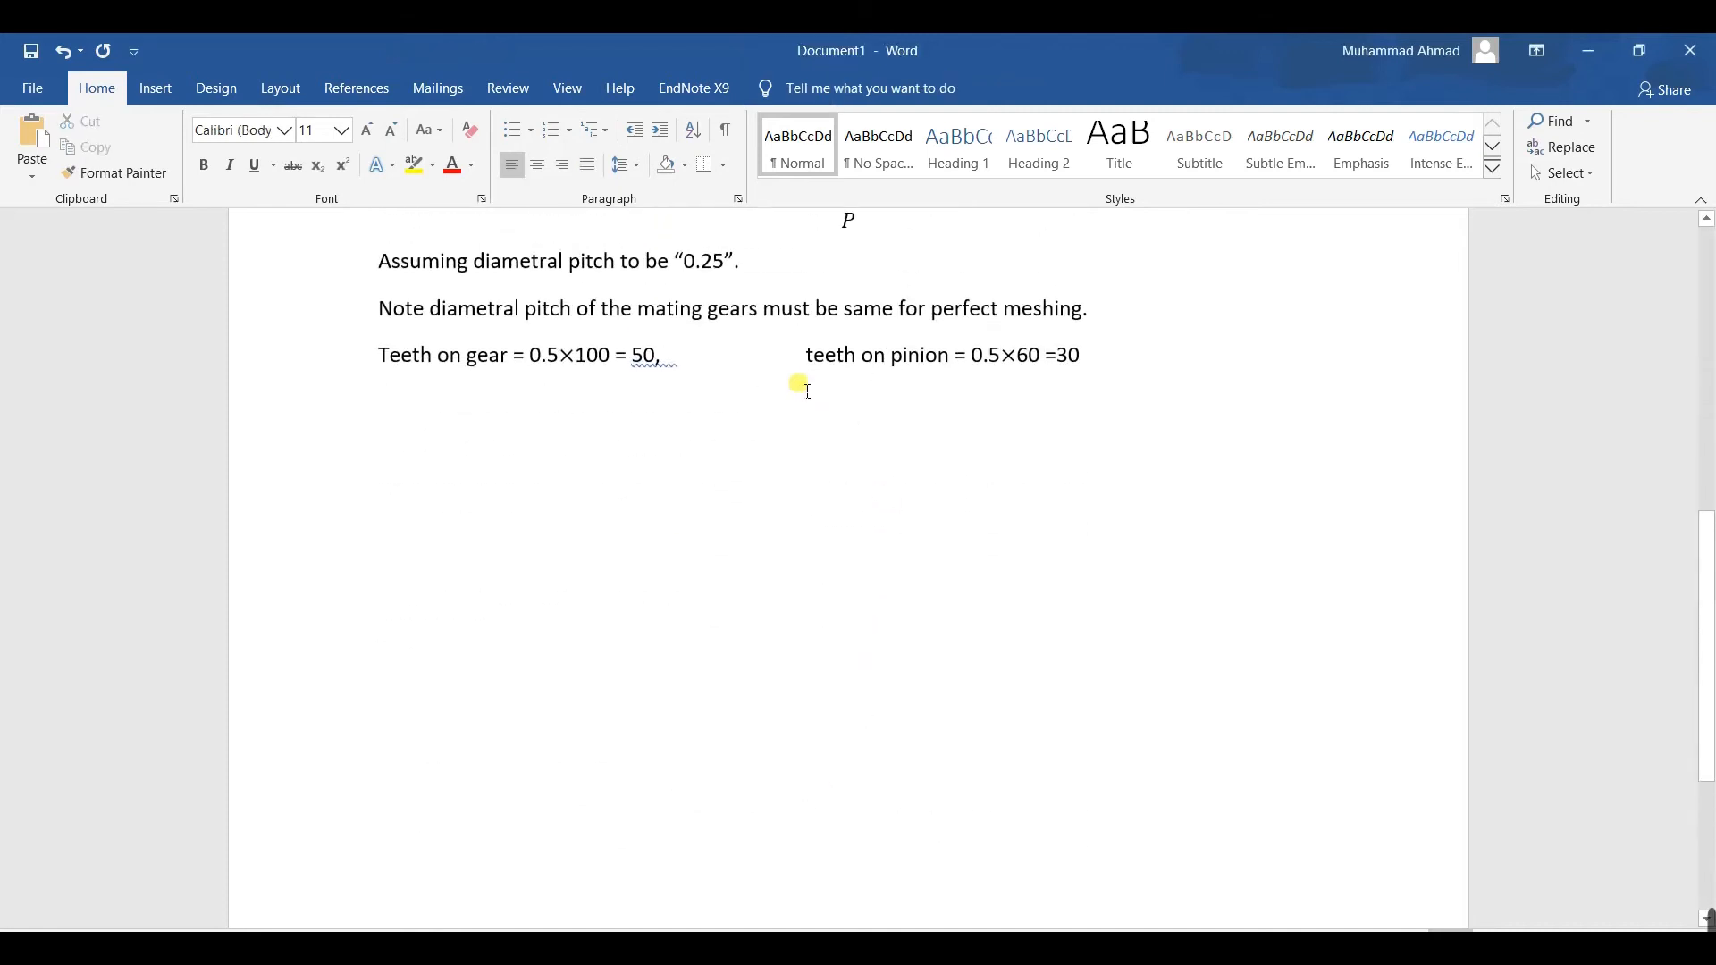
scroll(770, 388, "up", 5)
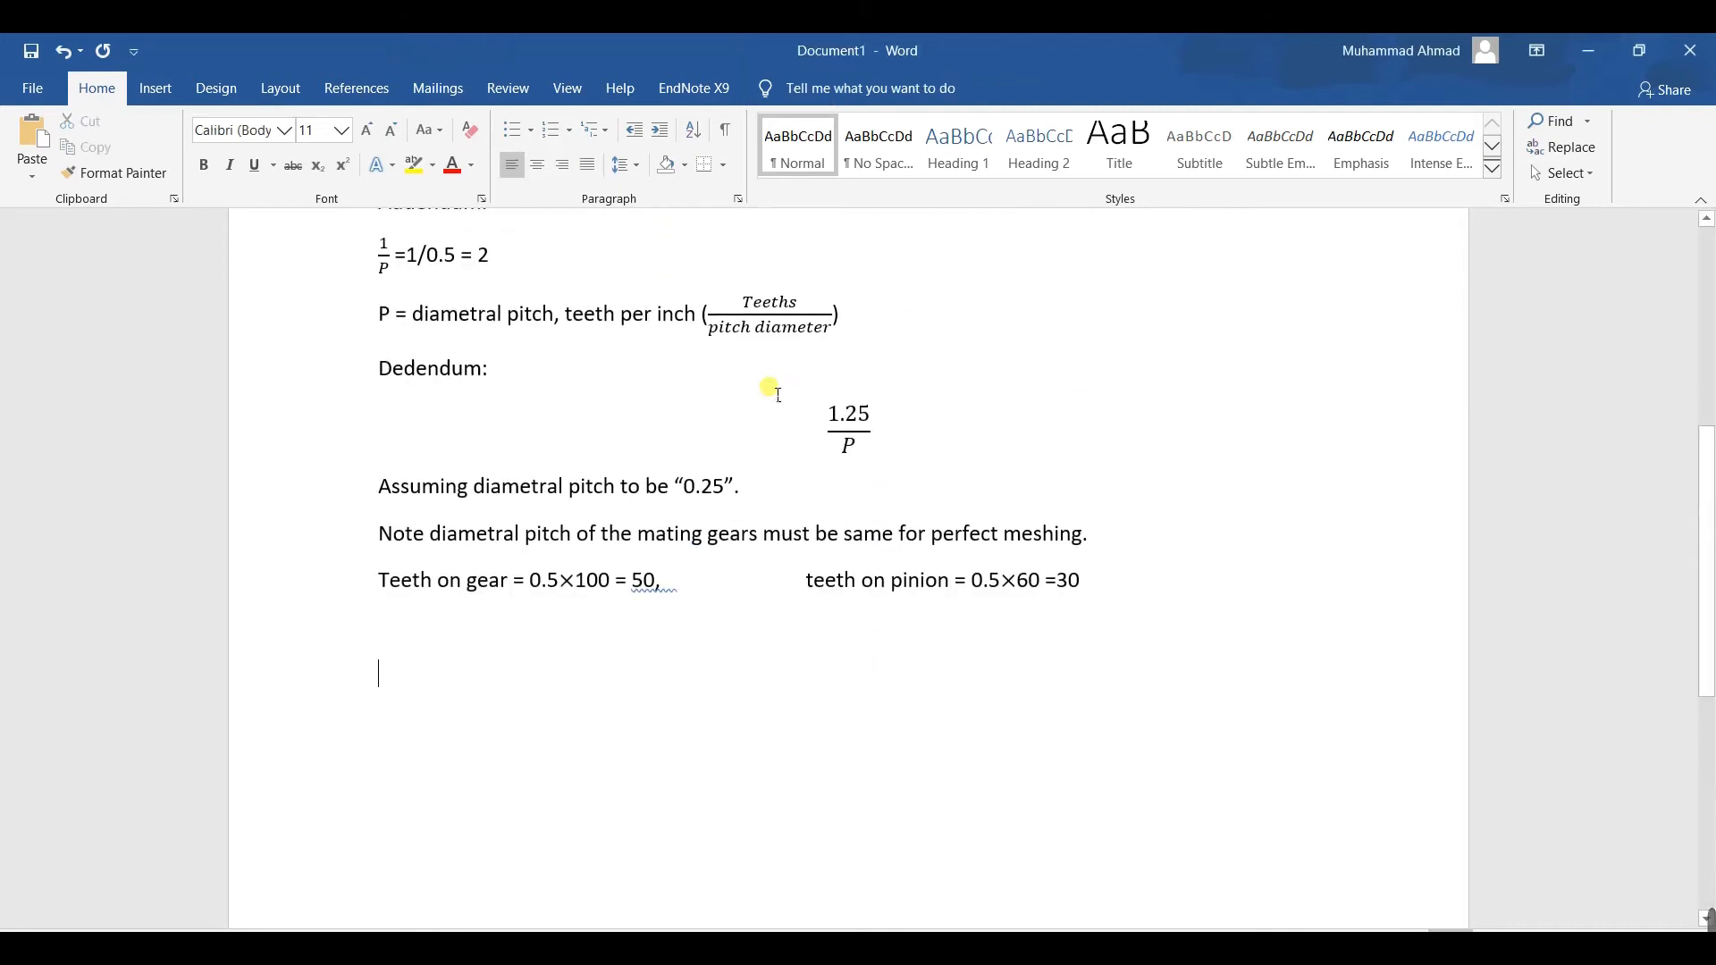
key("alt")
key("alt+equal")
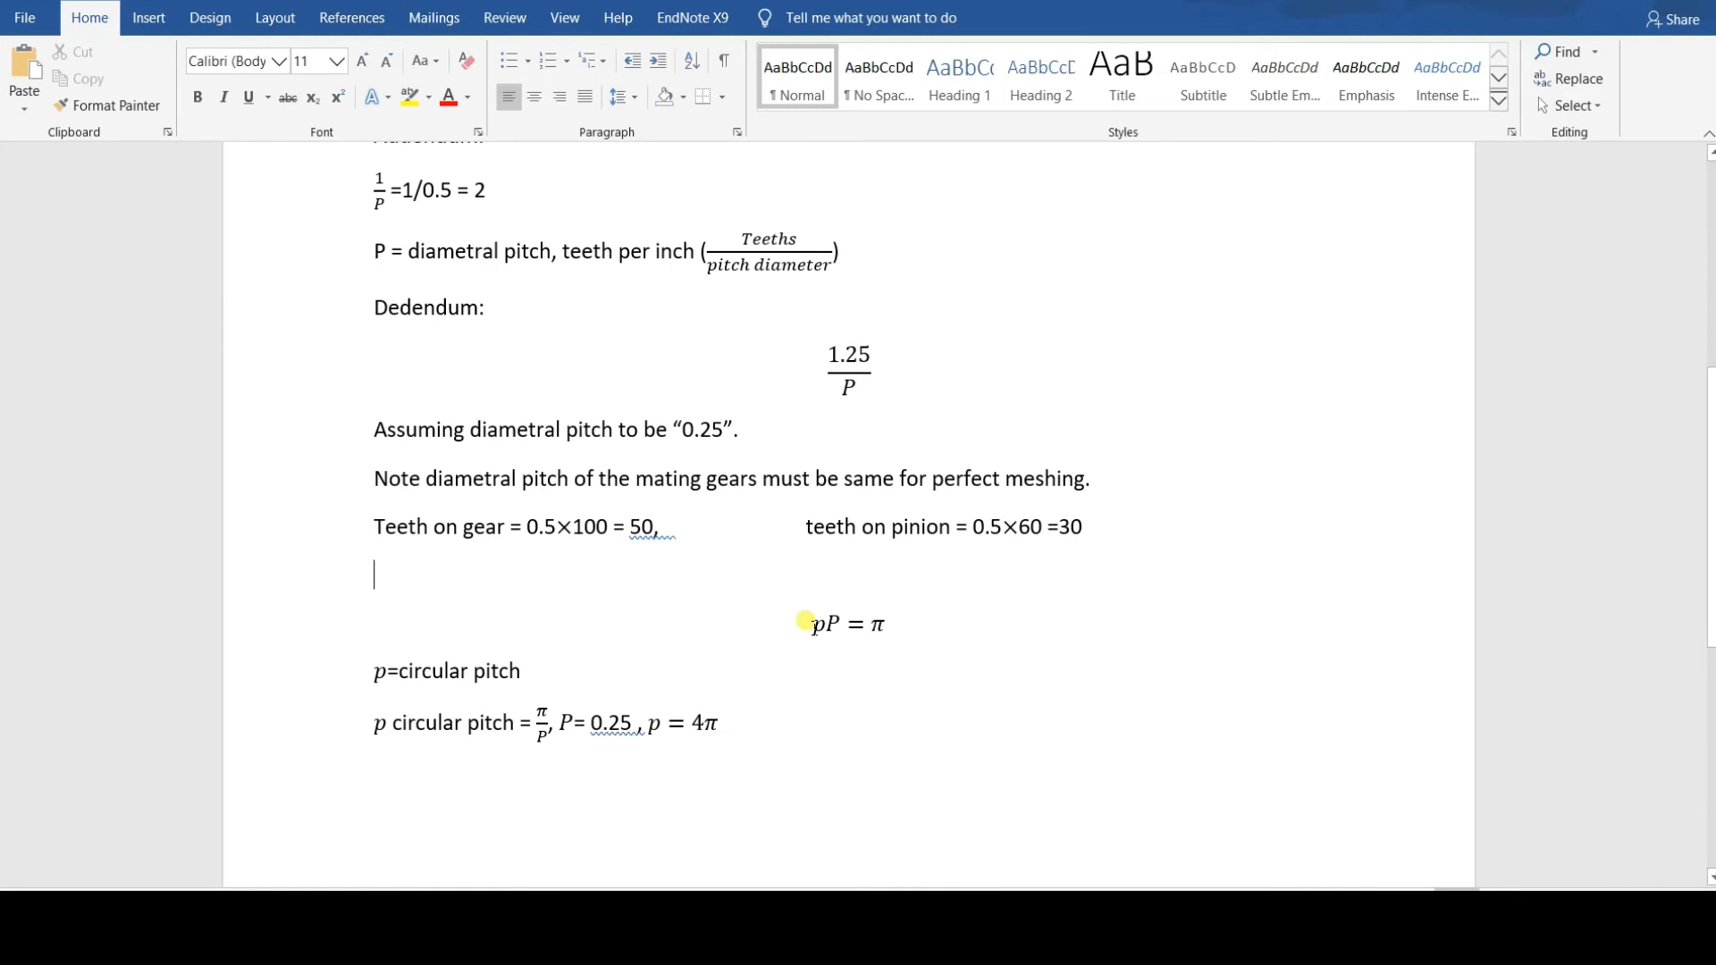
Highlight the circular pitch definition, the diametral pitch symbol P and the whole relation pP = π to review them.
left_click_drag(375, 671, 511, 672)
left_click(873, 637)
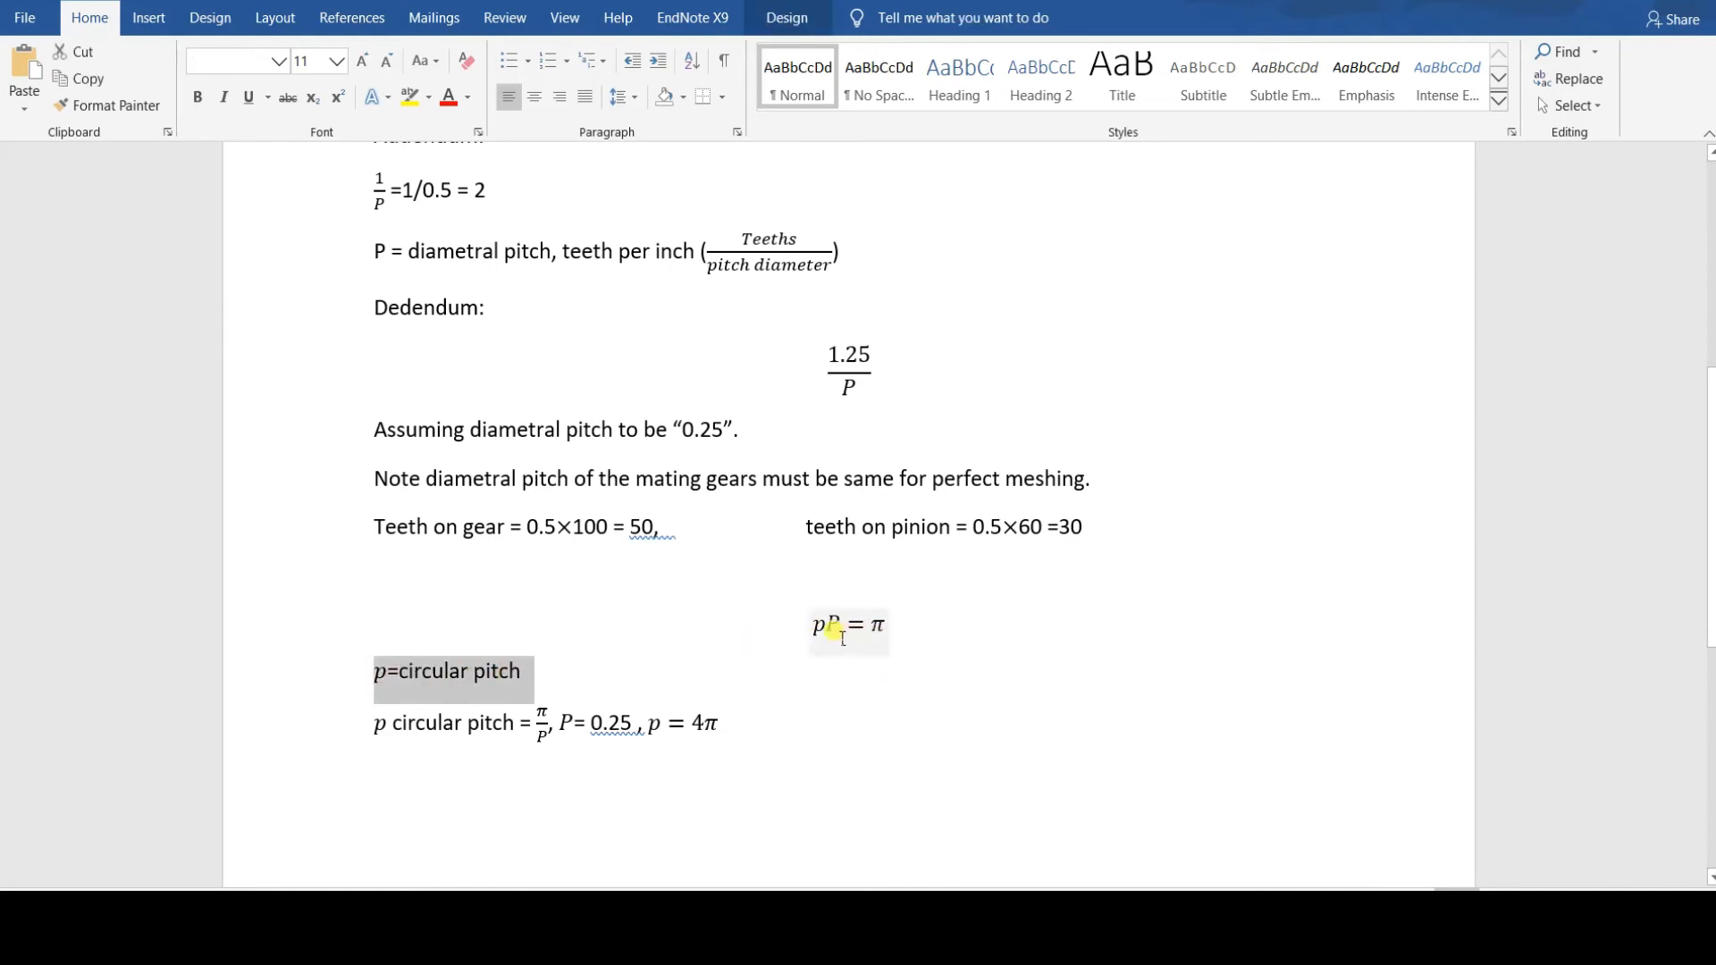
left_click_drag(826, 628, 833, 635)
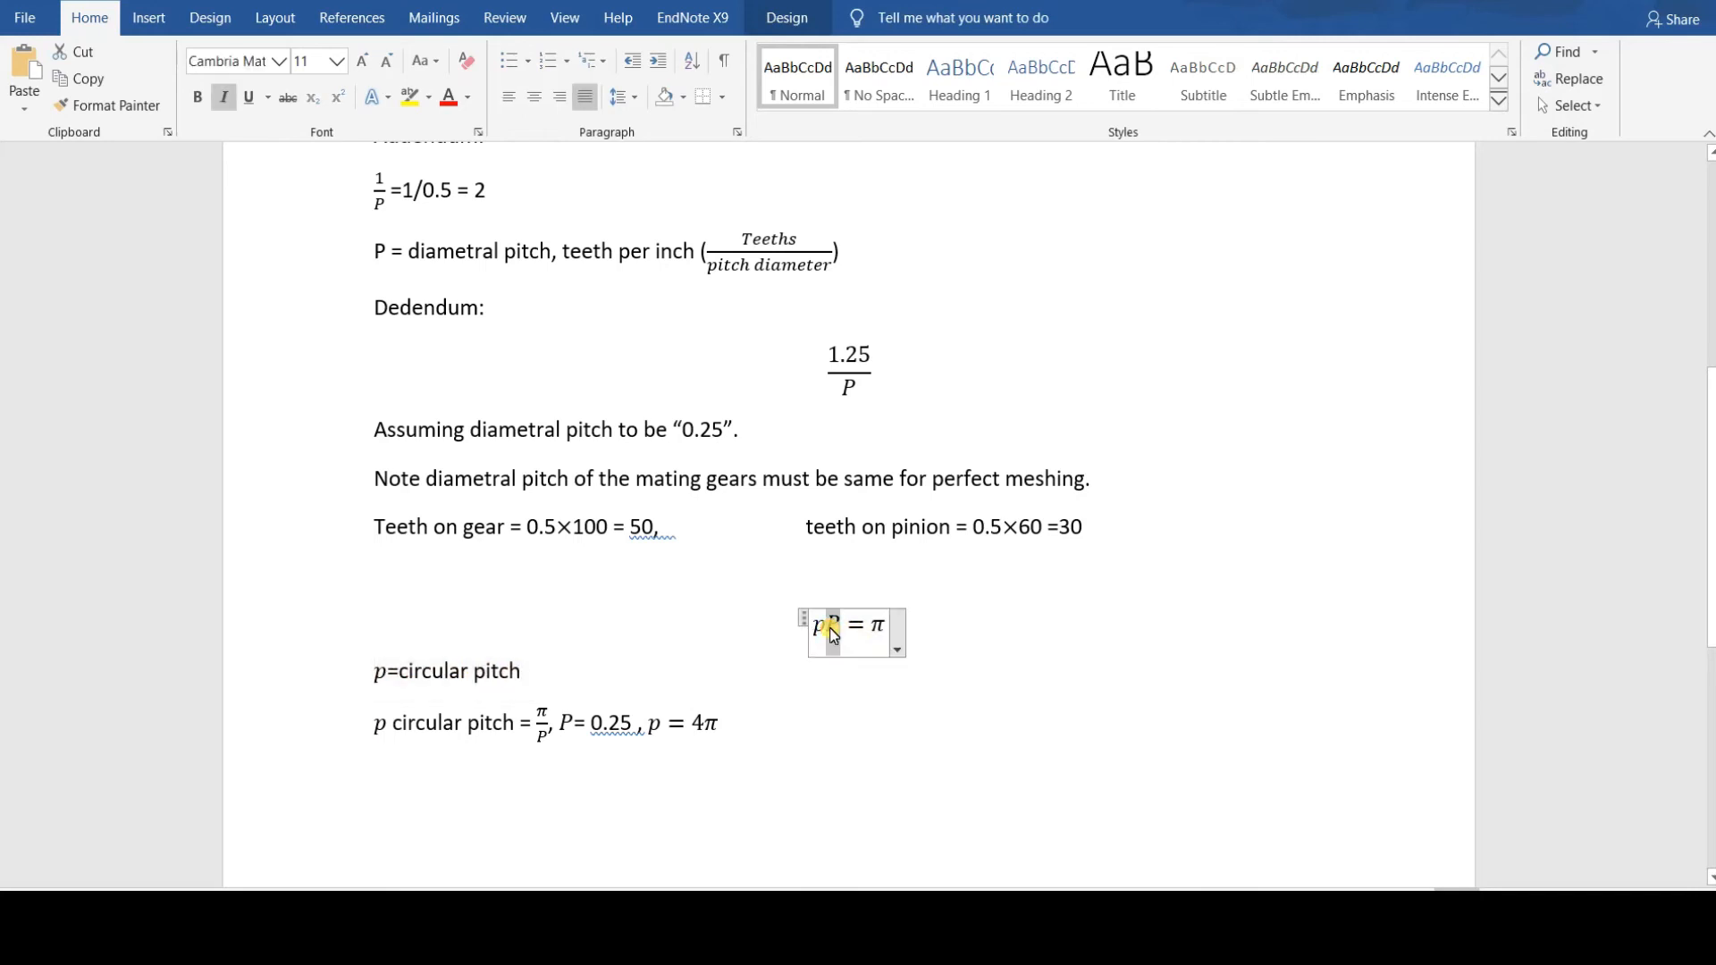
left_click(887, 626)
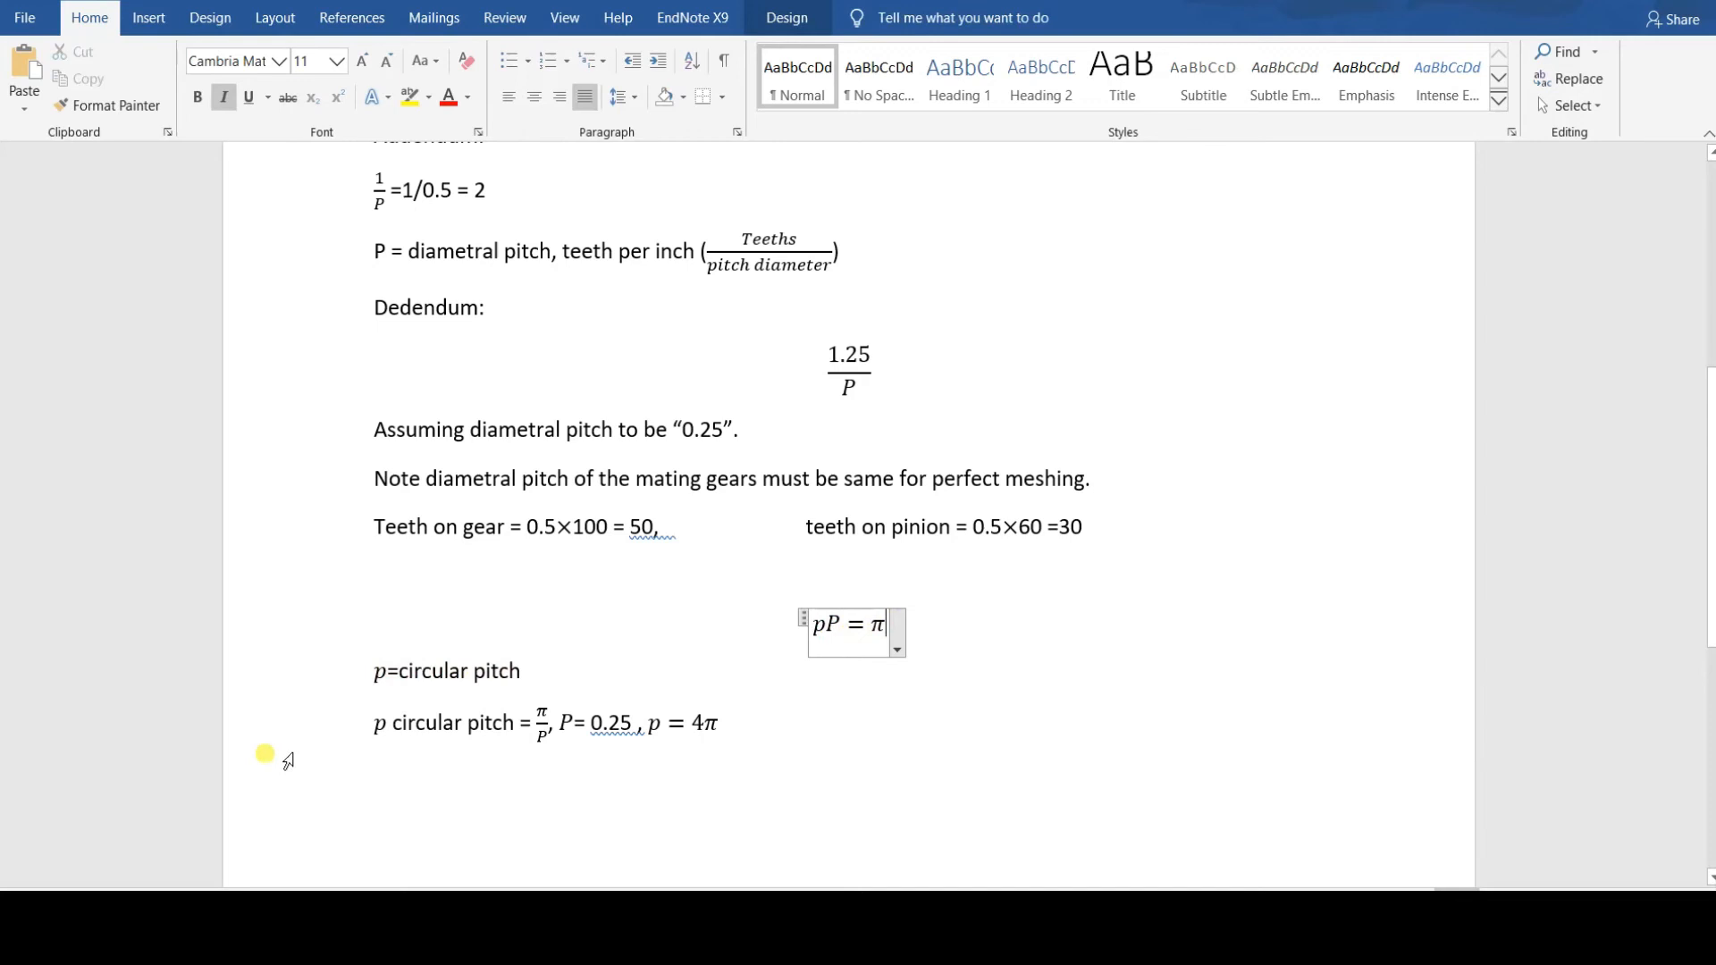
left_click(807, 634)
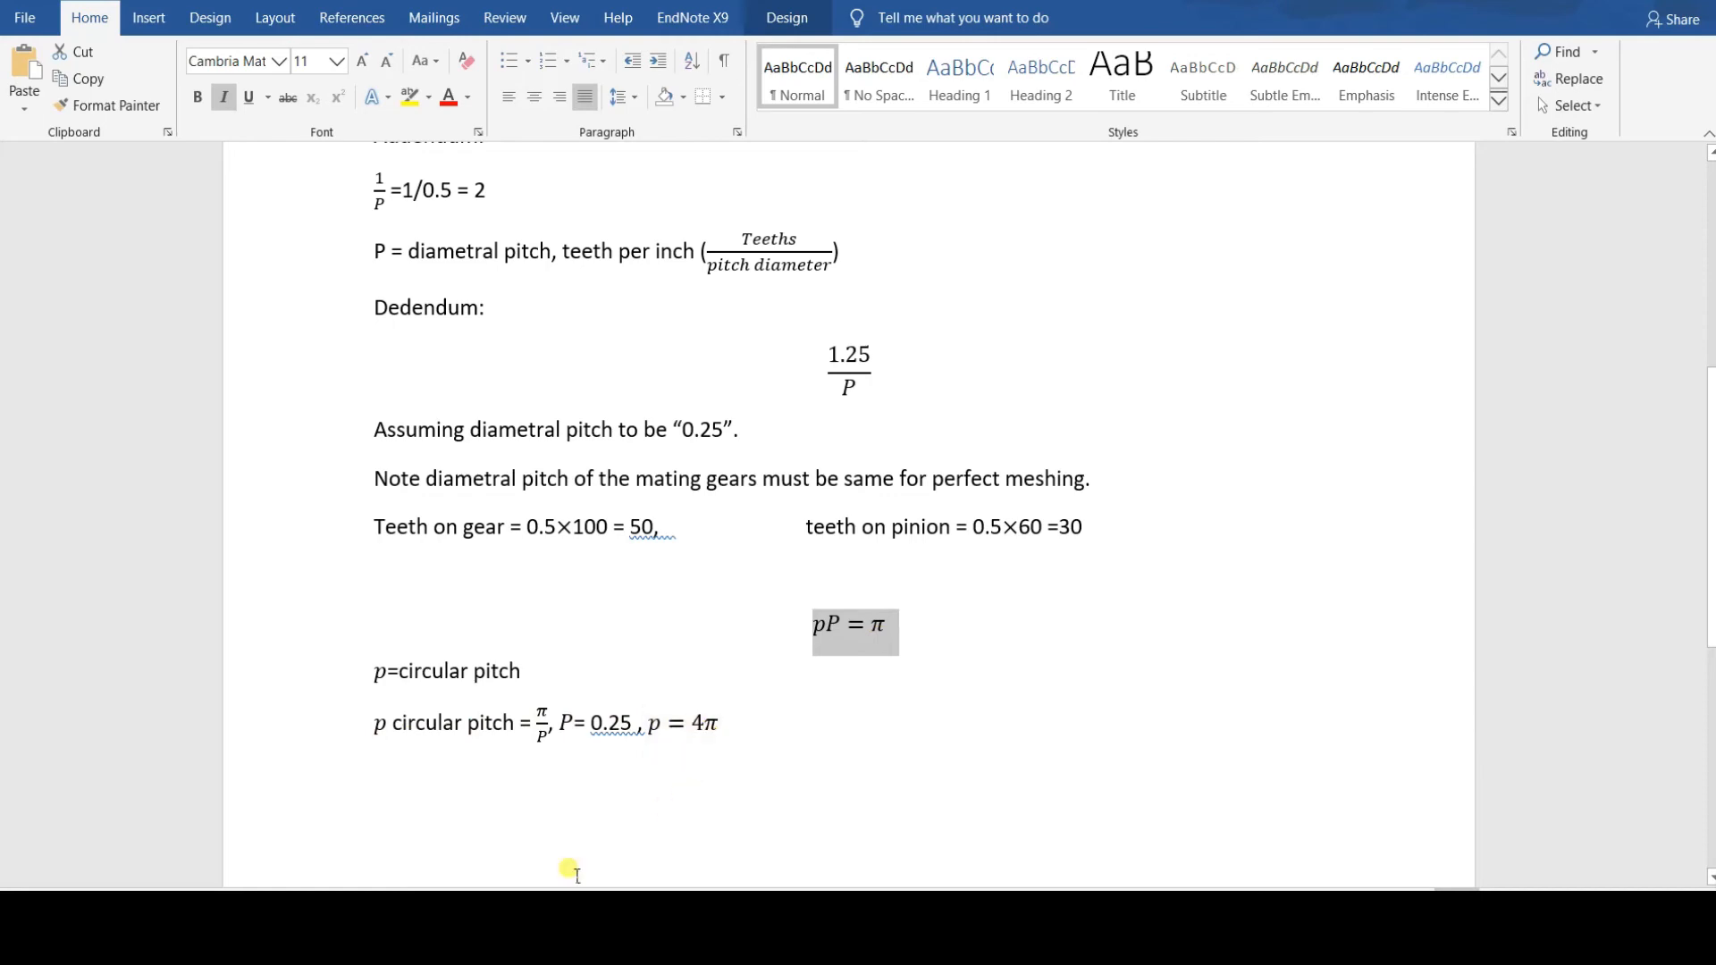
Switch back to SolidWorks and examine the involute spline between the base circle and the outermost construction circle.
left_click(537, 925)
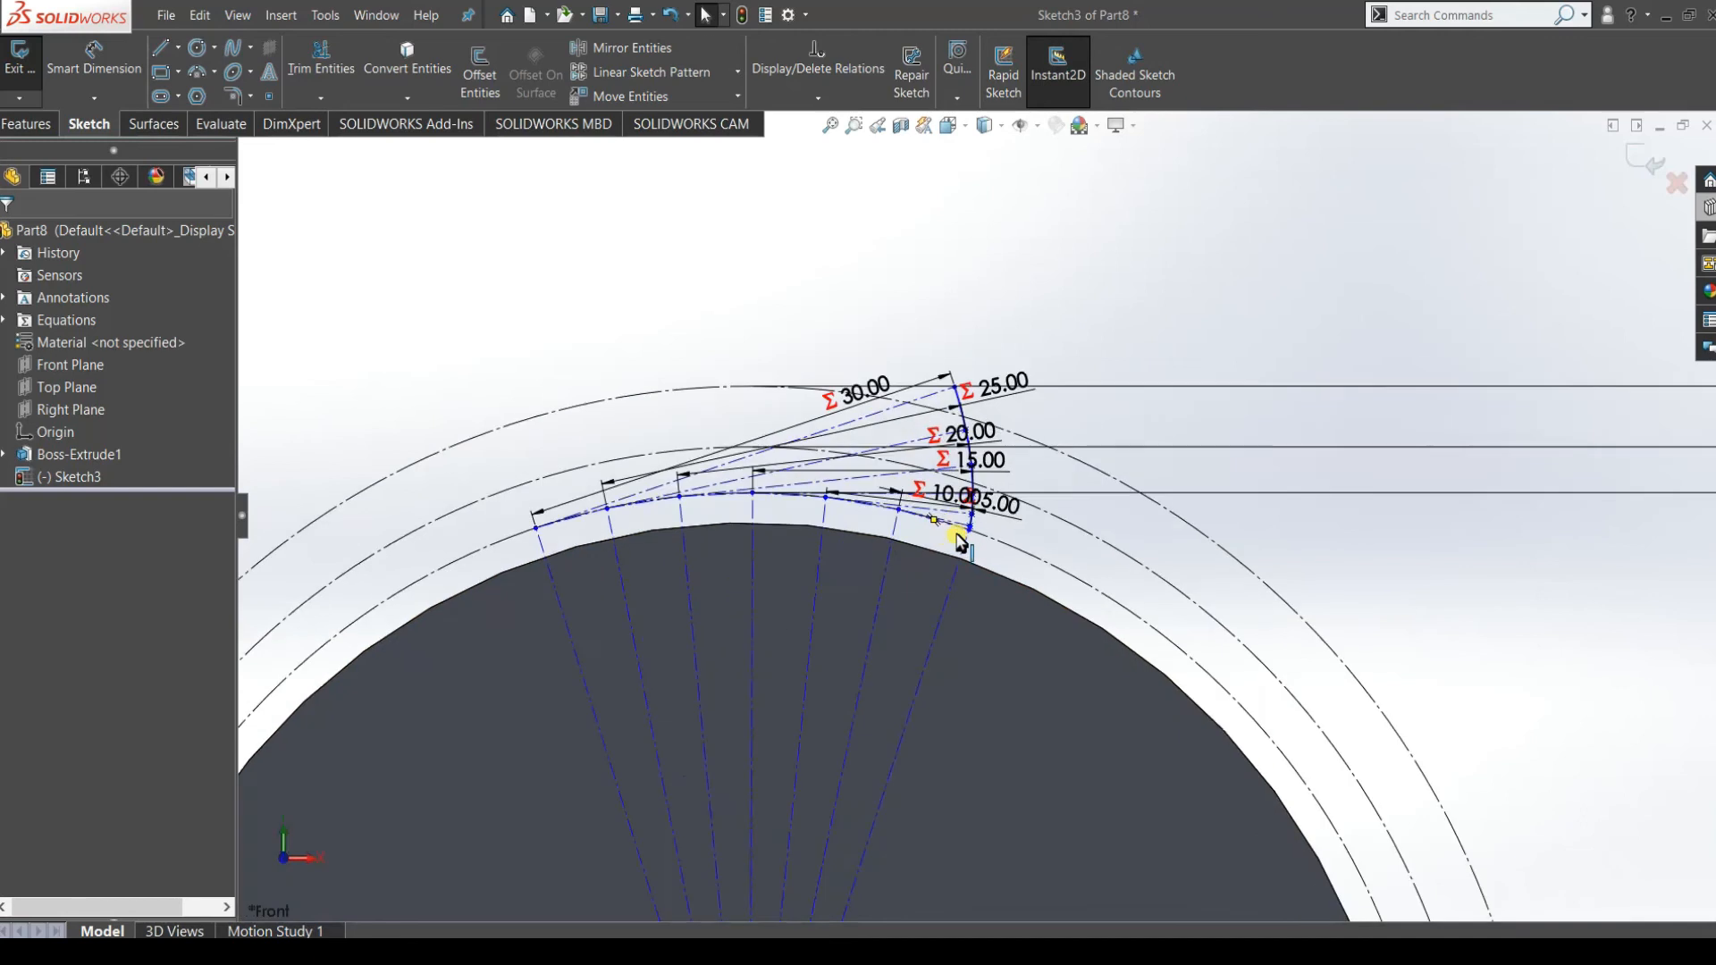
scroll(958, 539, "down", 2)
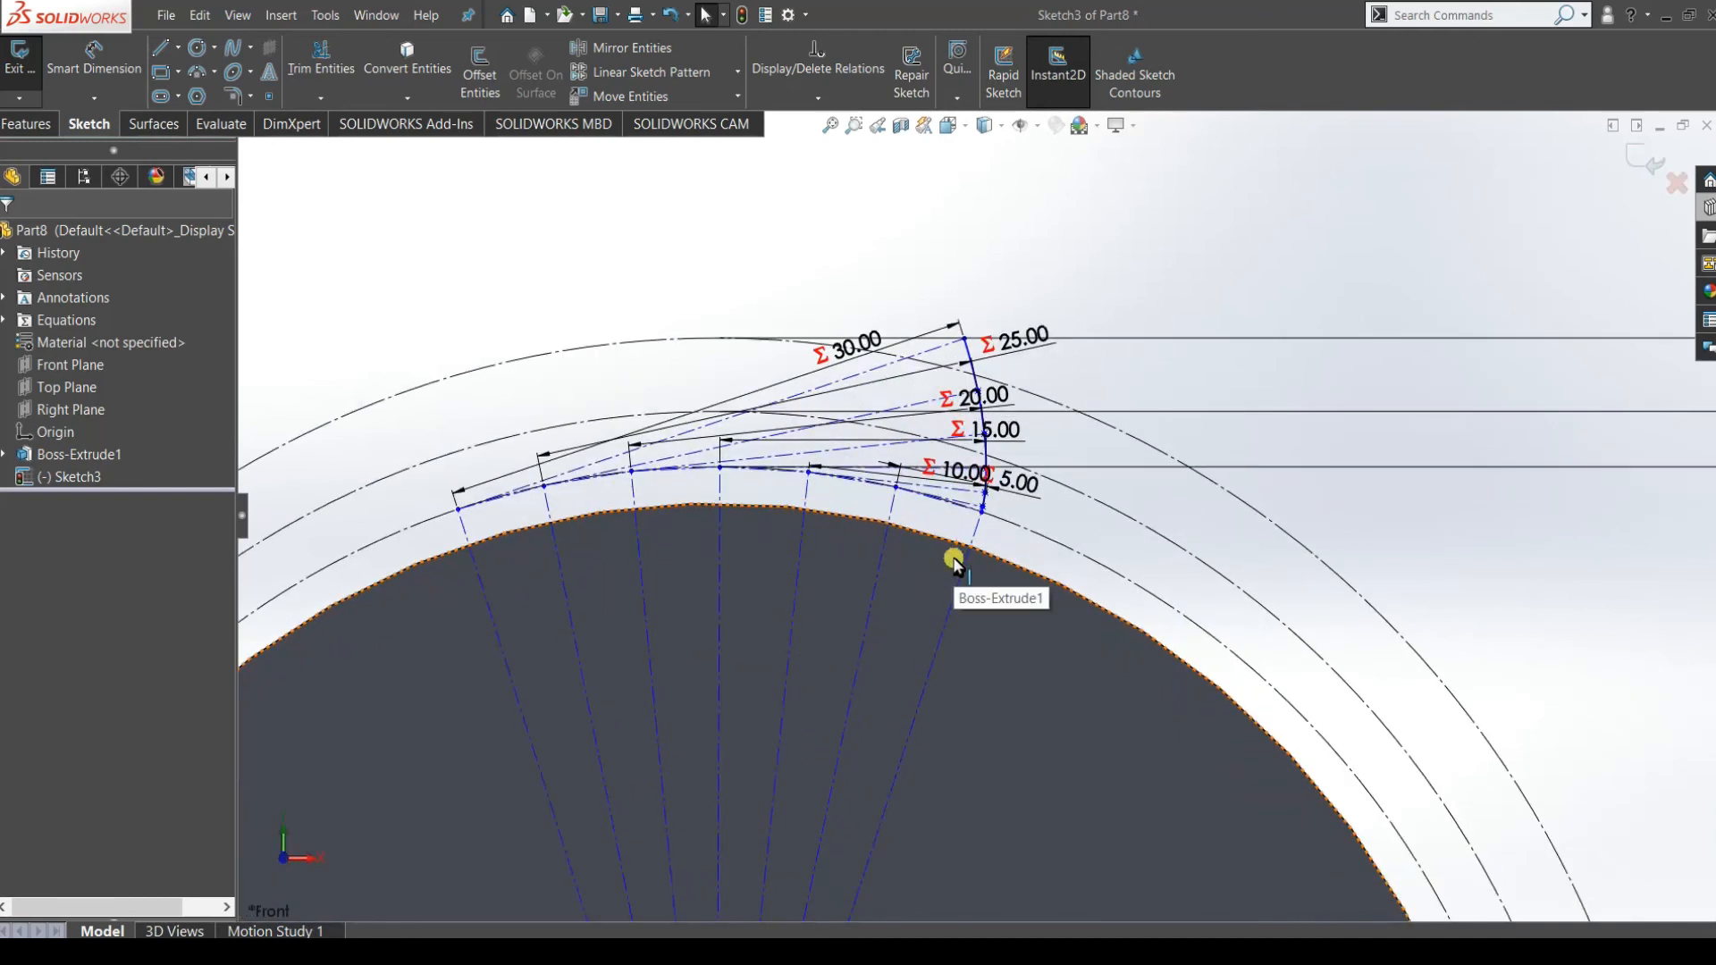
scroll(954, 559, "up", 1)
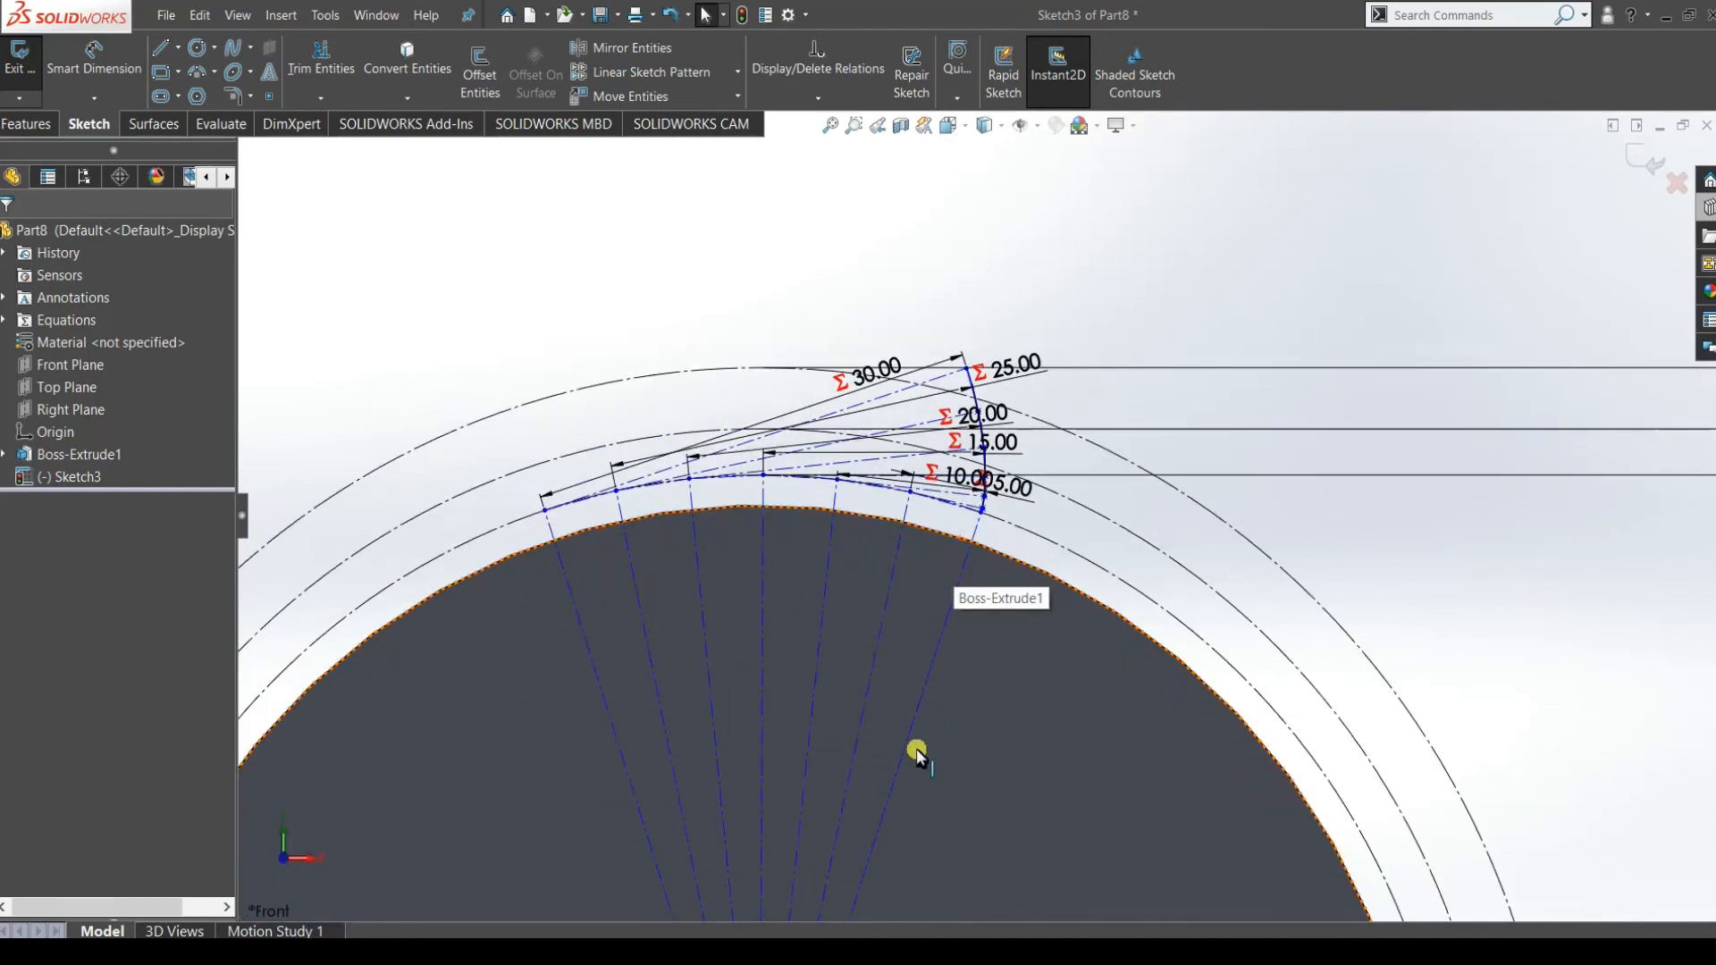
scroll(915, 748, "down", 1)
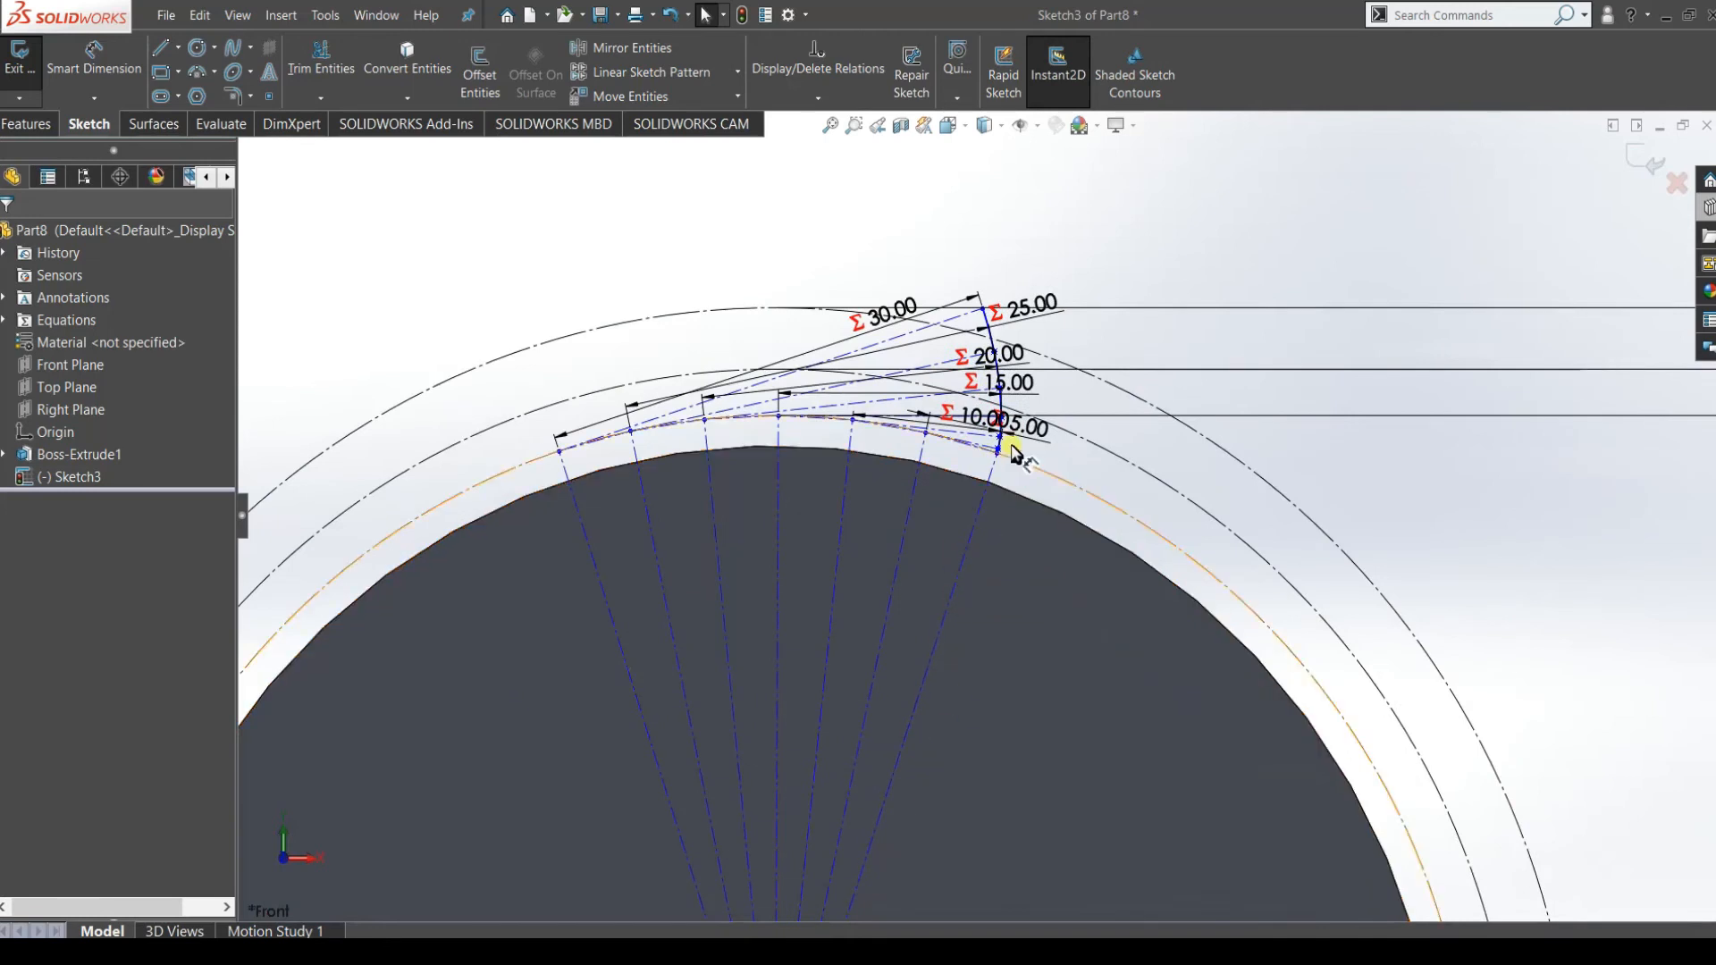
scroll(1028, 626, "up", 1)
scroll(1058, 586, "down", 1)
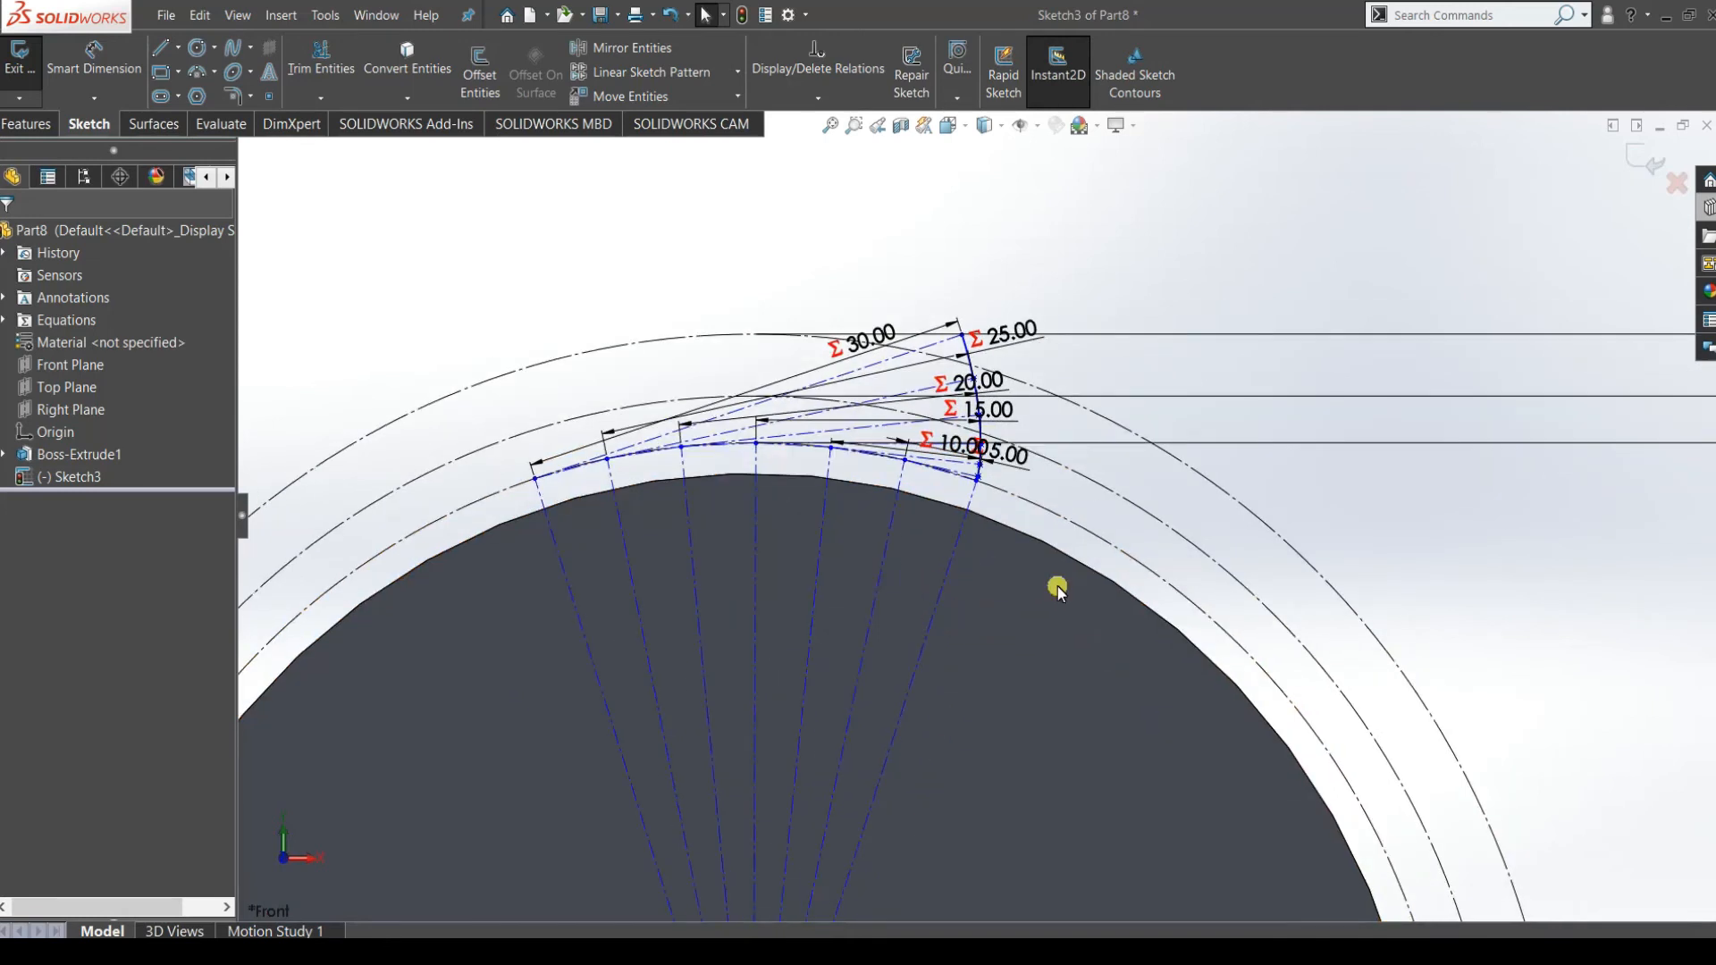
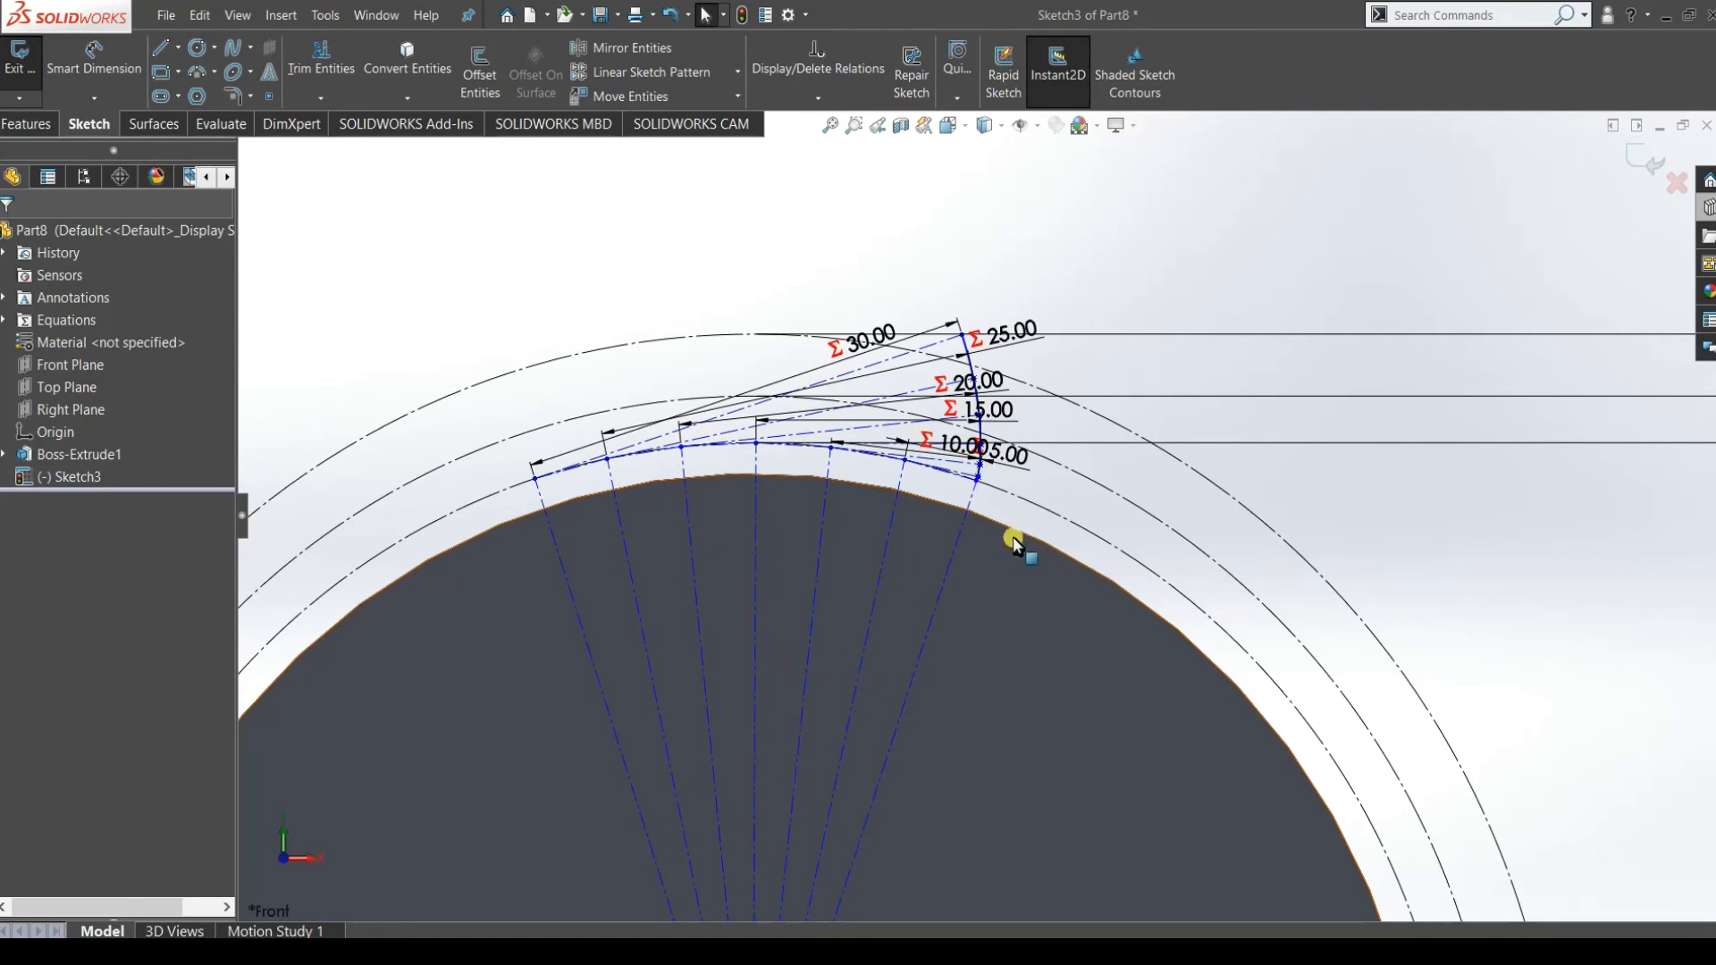
Draw a centerline from the origin to the 100 mm pitch circle, just right of the involute spline.
scroll(1011, 572, "up", 3)
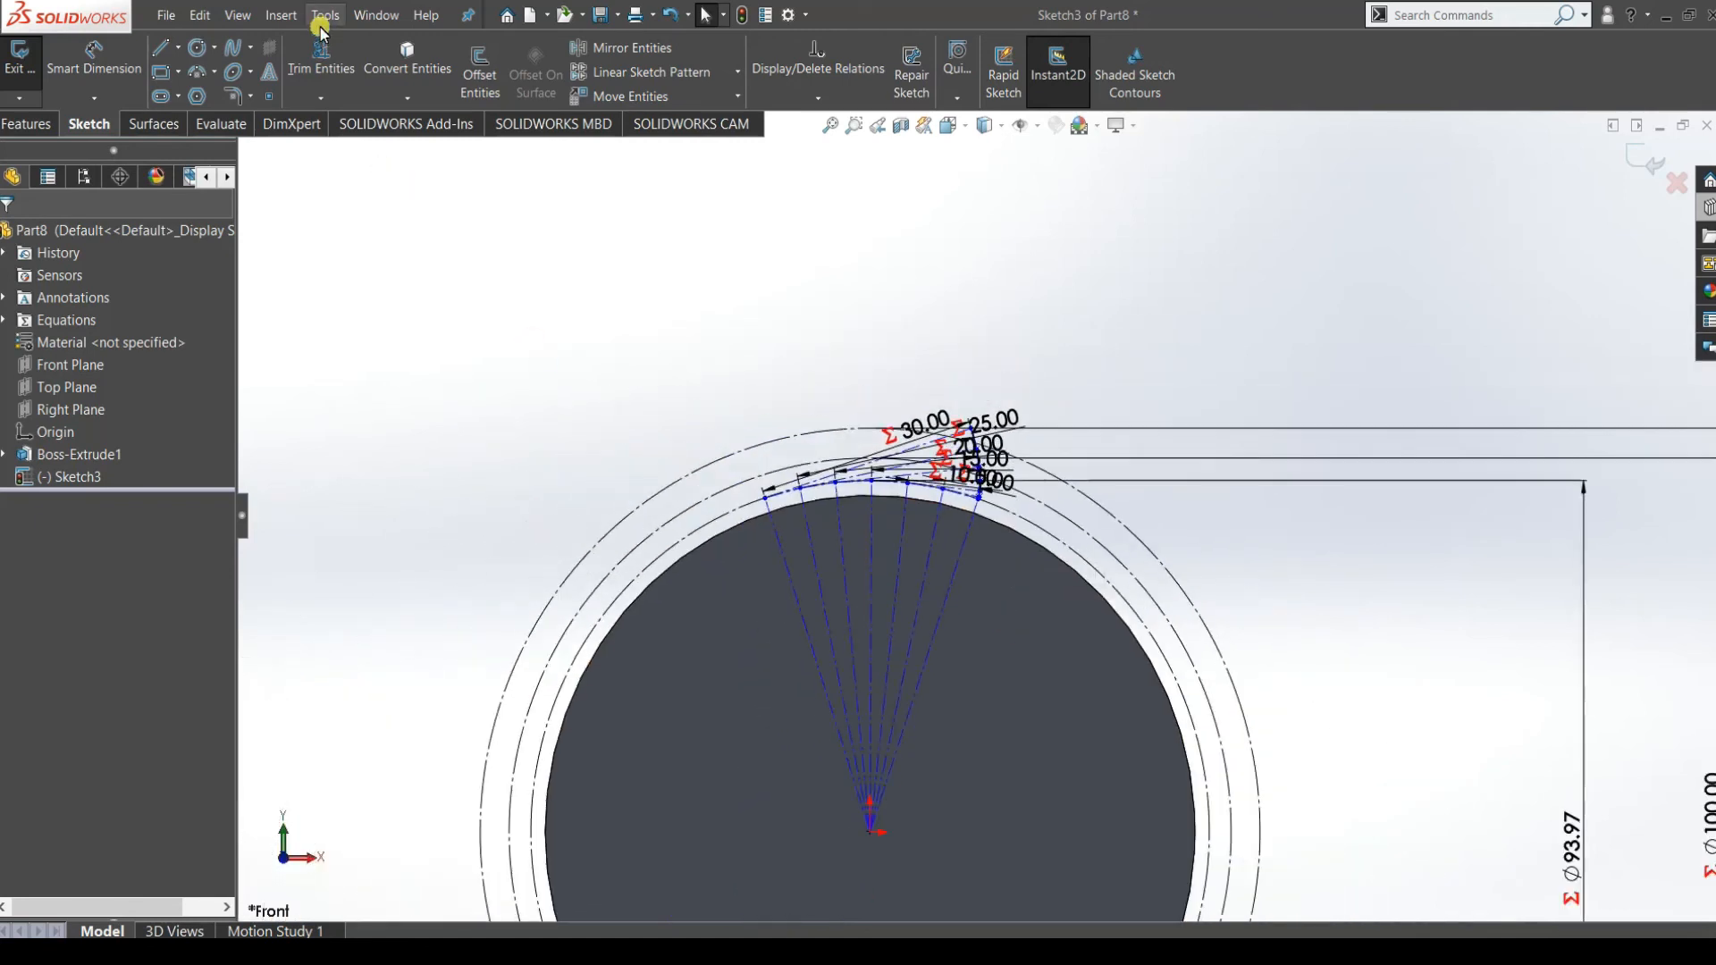
left_click(178, 47)
left_click(194, 97)
scroll(1034, 621, "down", 5)
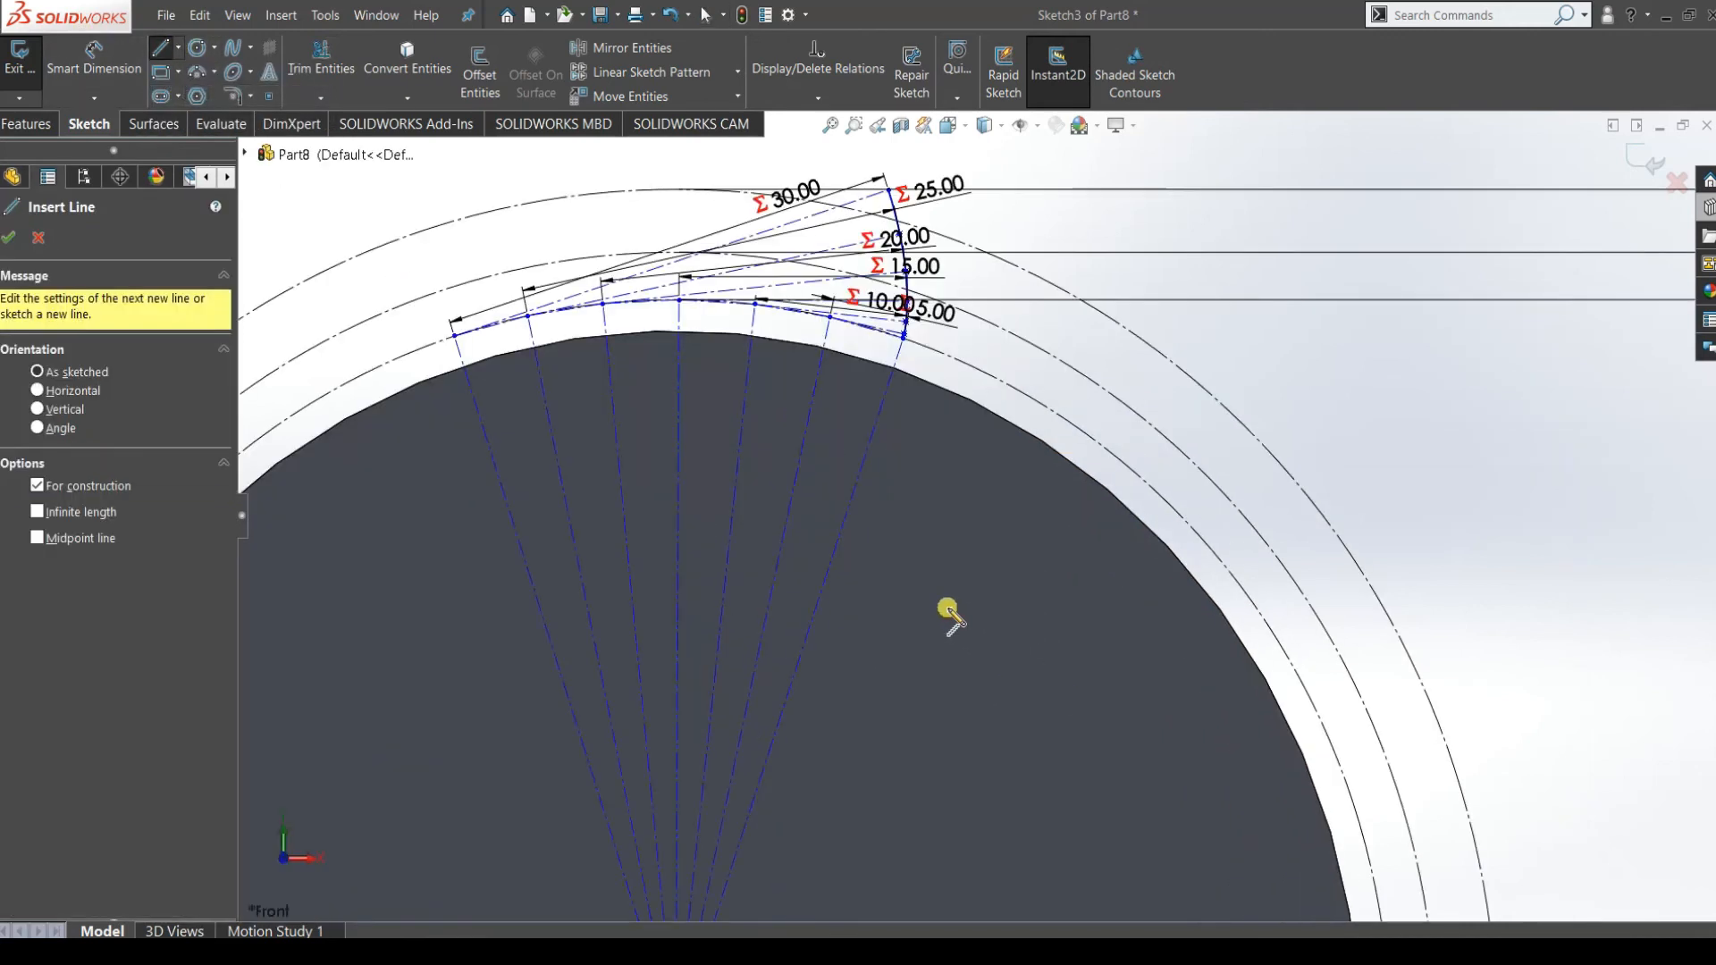
scroll(755, 795, "up", 4)
scroll(930, 737, "down", 2)
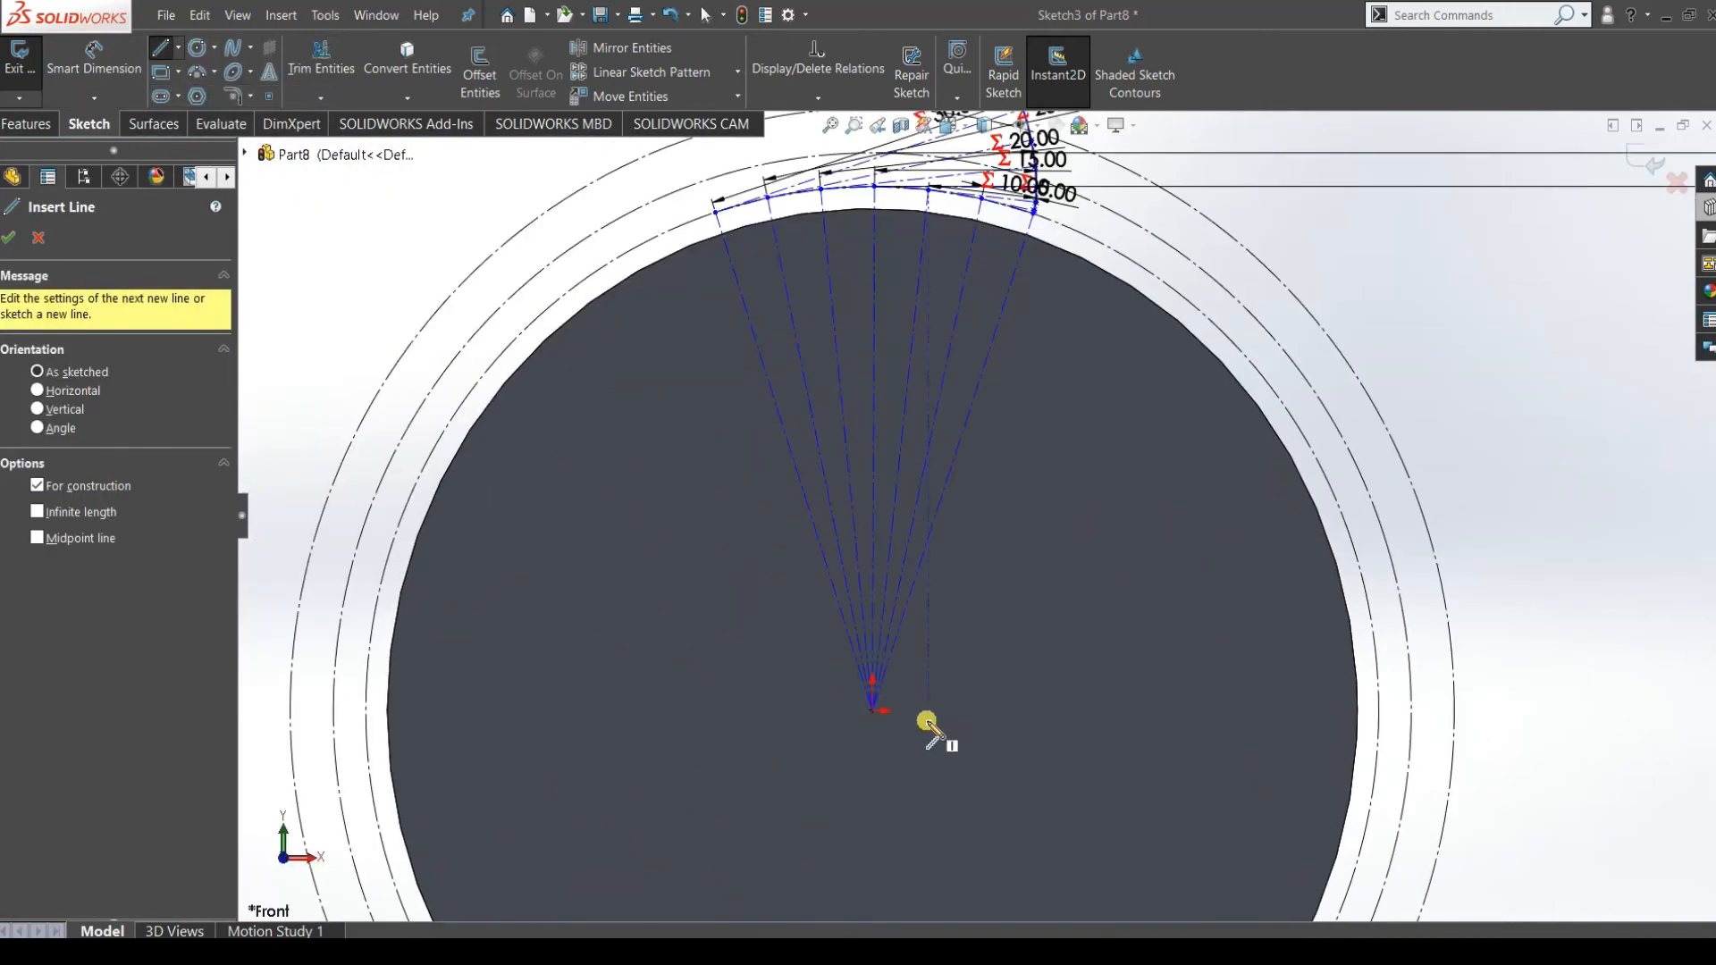
left_click(875, 715)
scroll(1037, 264, "down", 4)
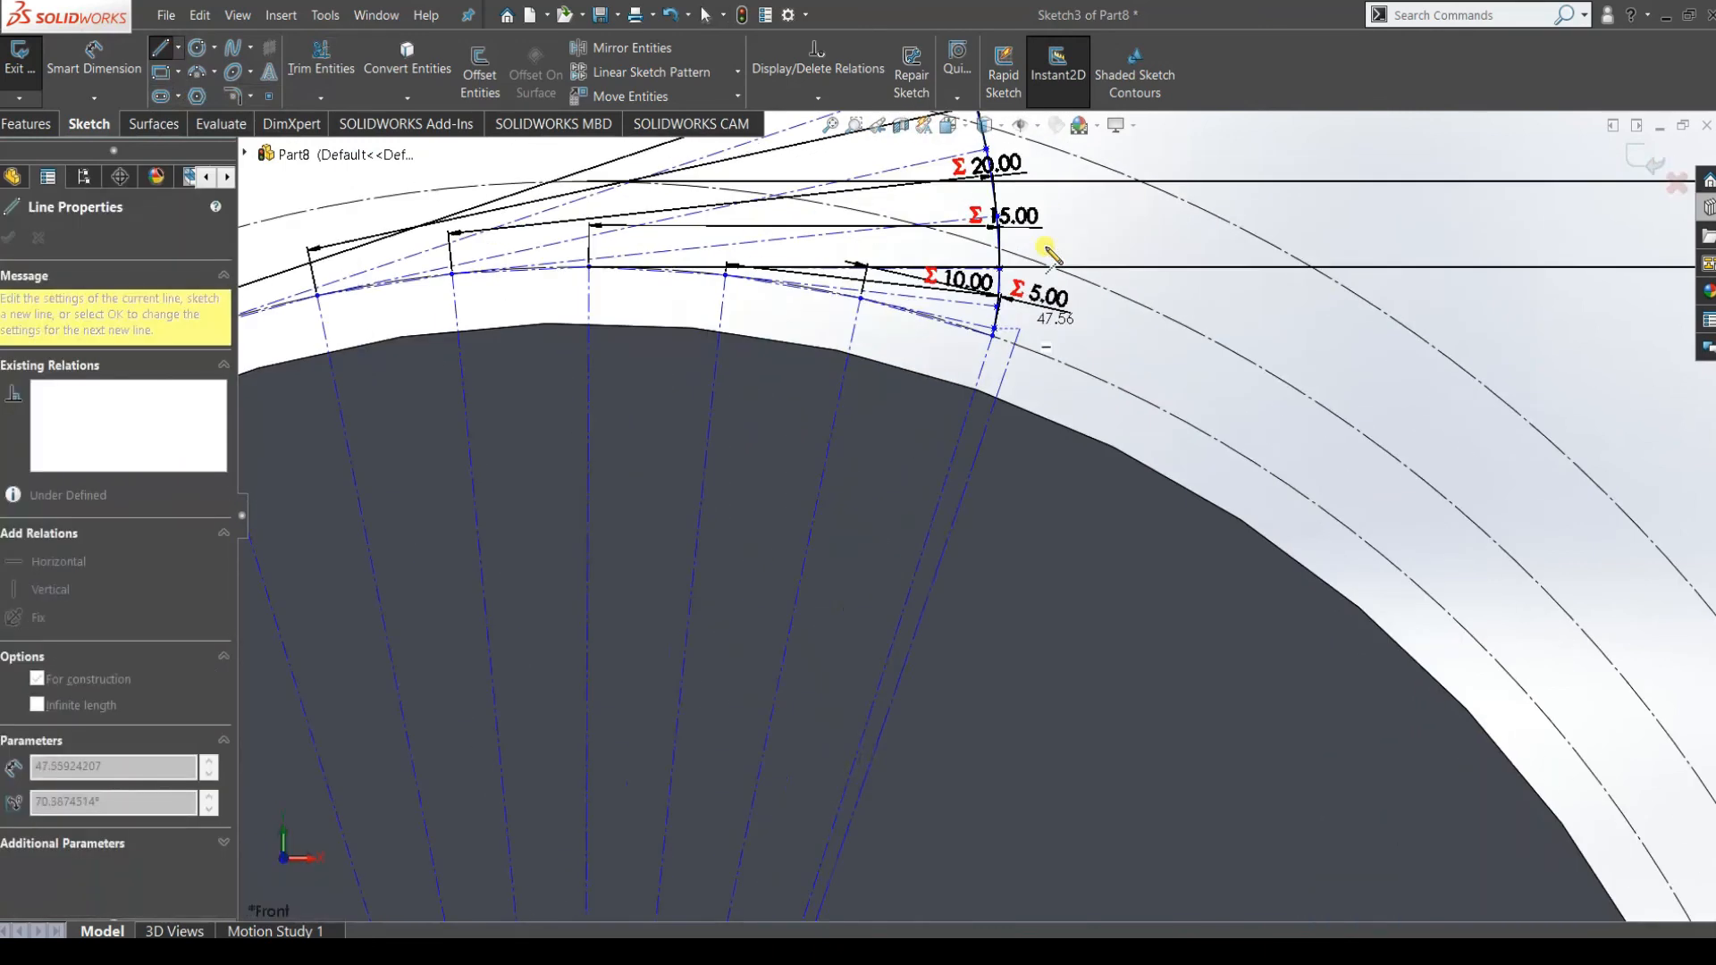
left_click(1106, 300)
right_click(1291, 314)
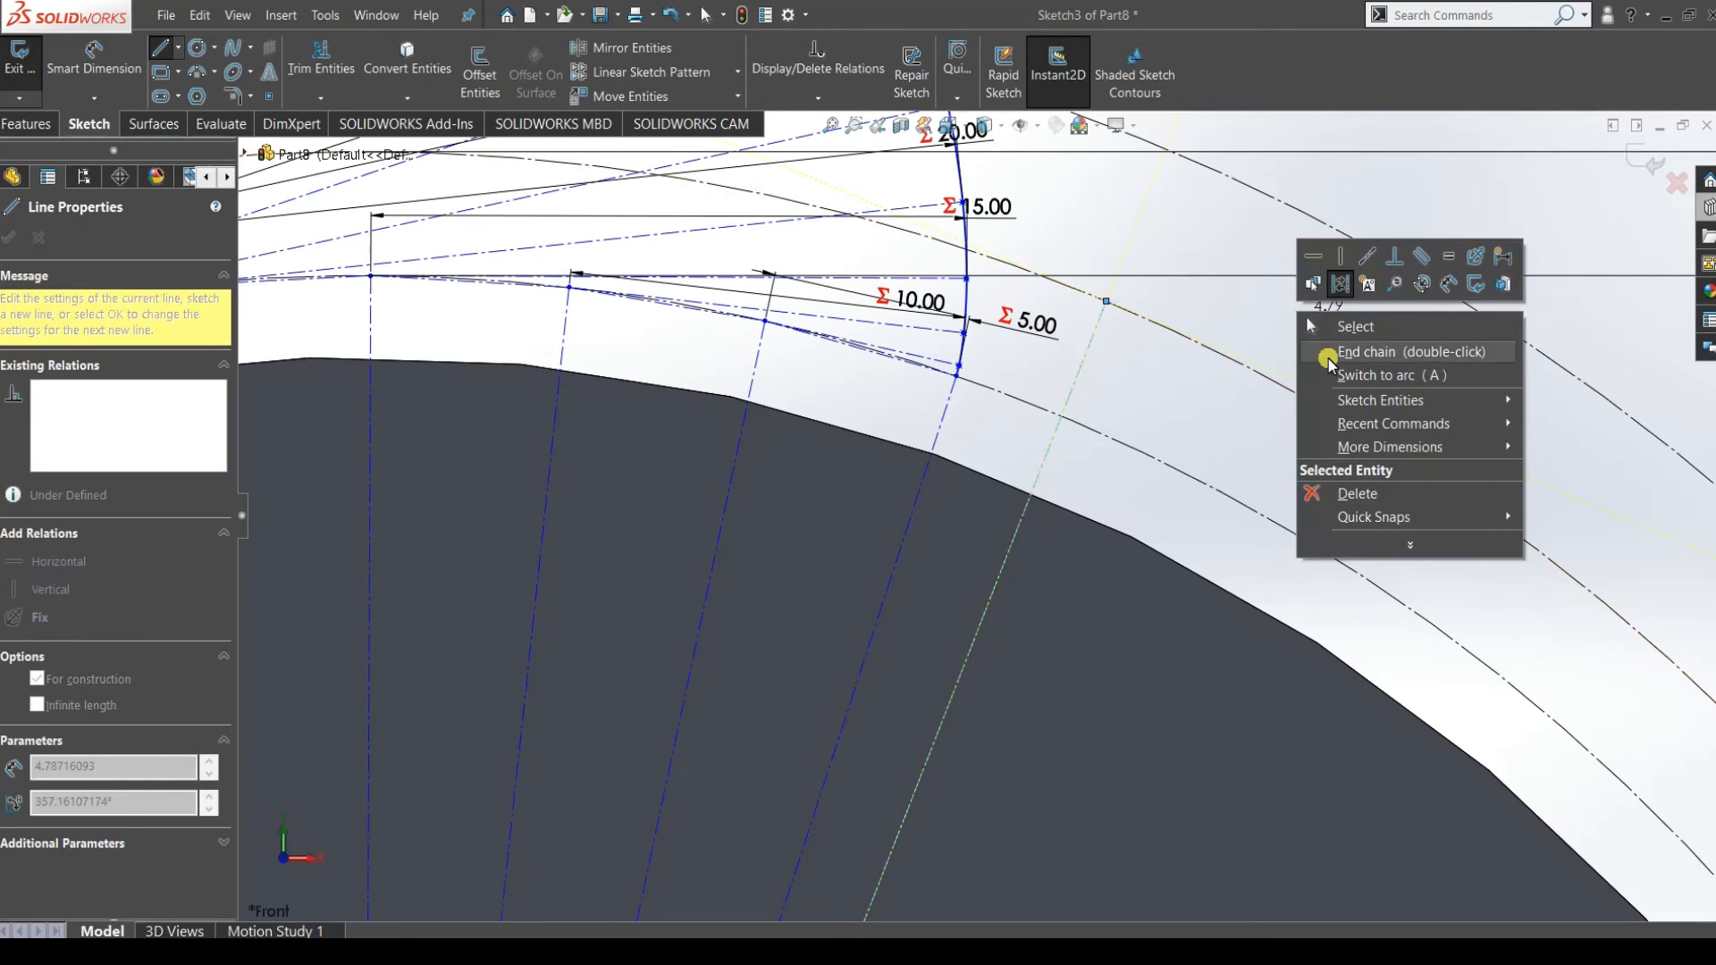
left_click(1324, 337)
Draw a second centerline from the origin to the pitch circle, just left of the involute spline's lower end.
scroll(918, 572, "up", 5)
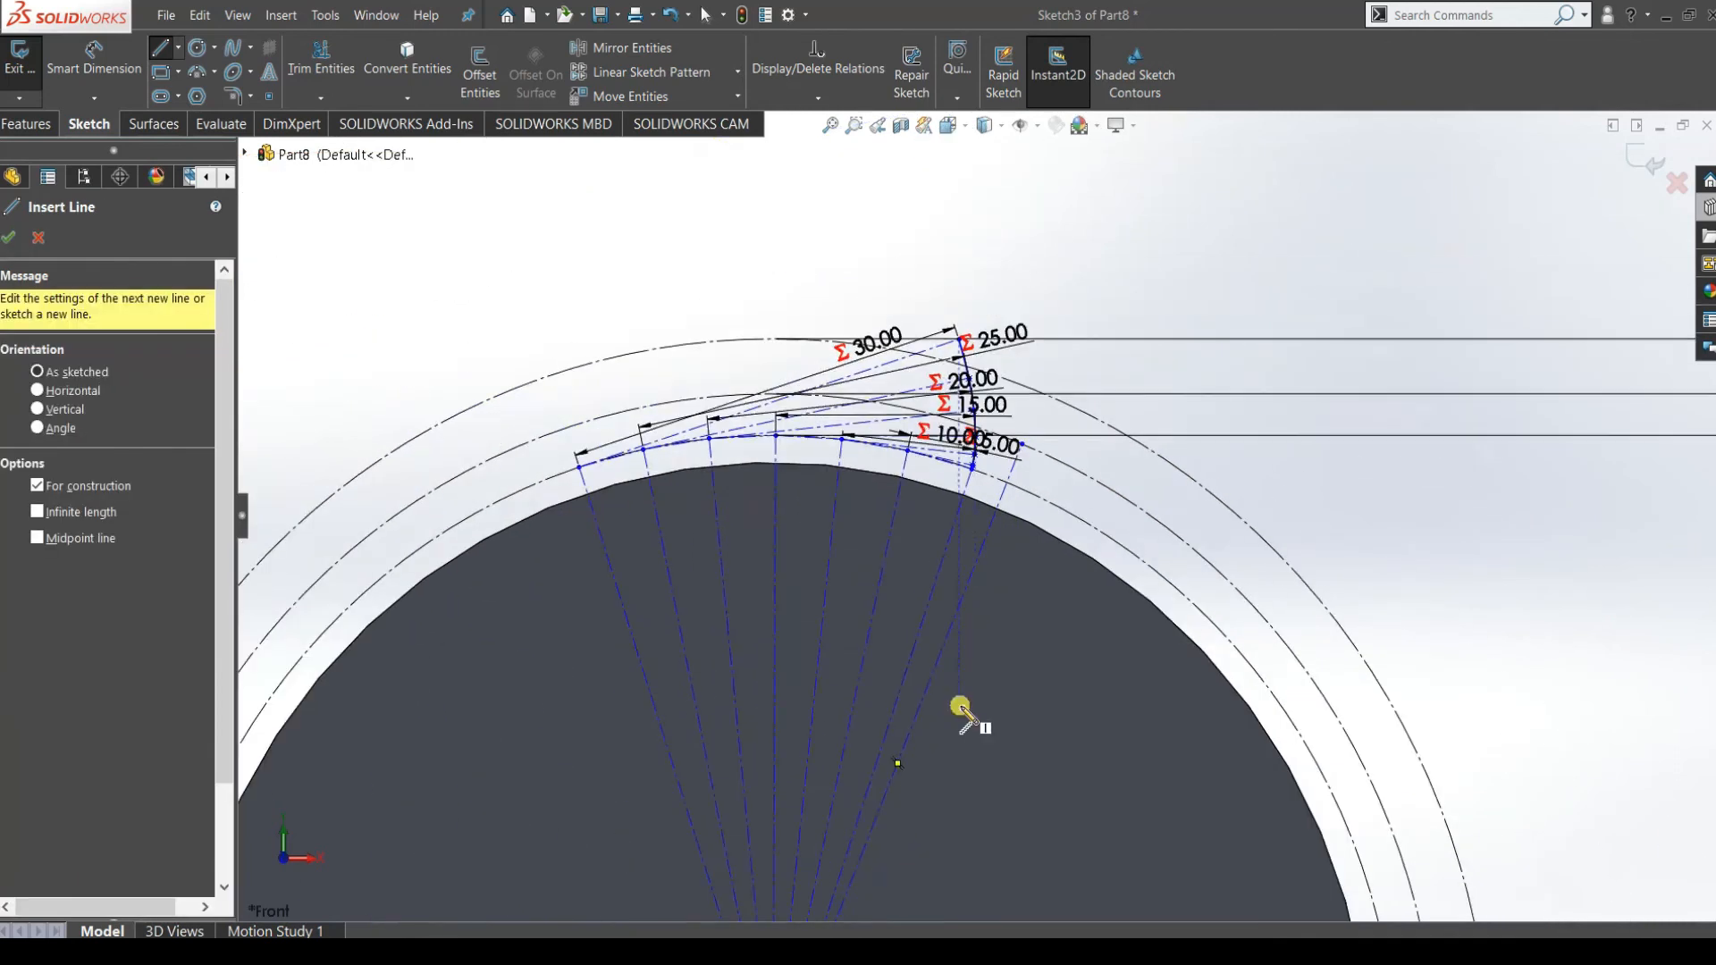
scroll(965, 708, "down", 3)
scroll(896, 755, "up", 2)
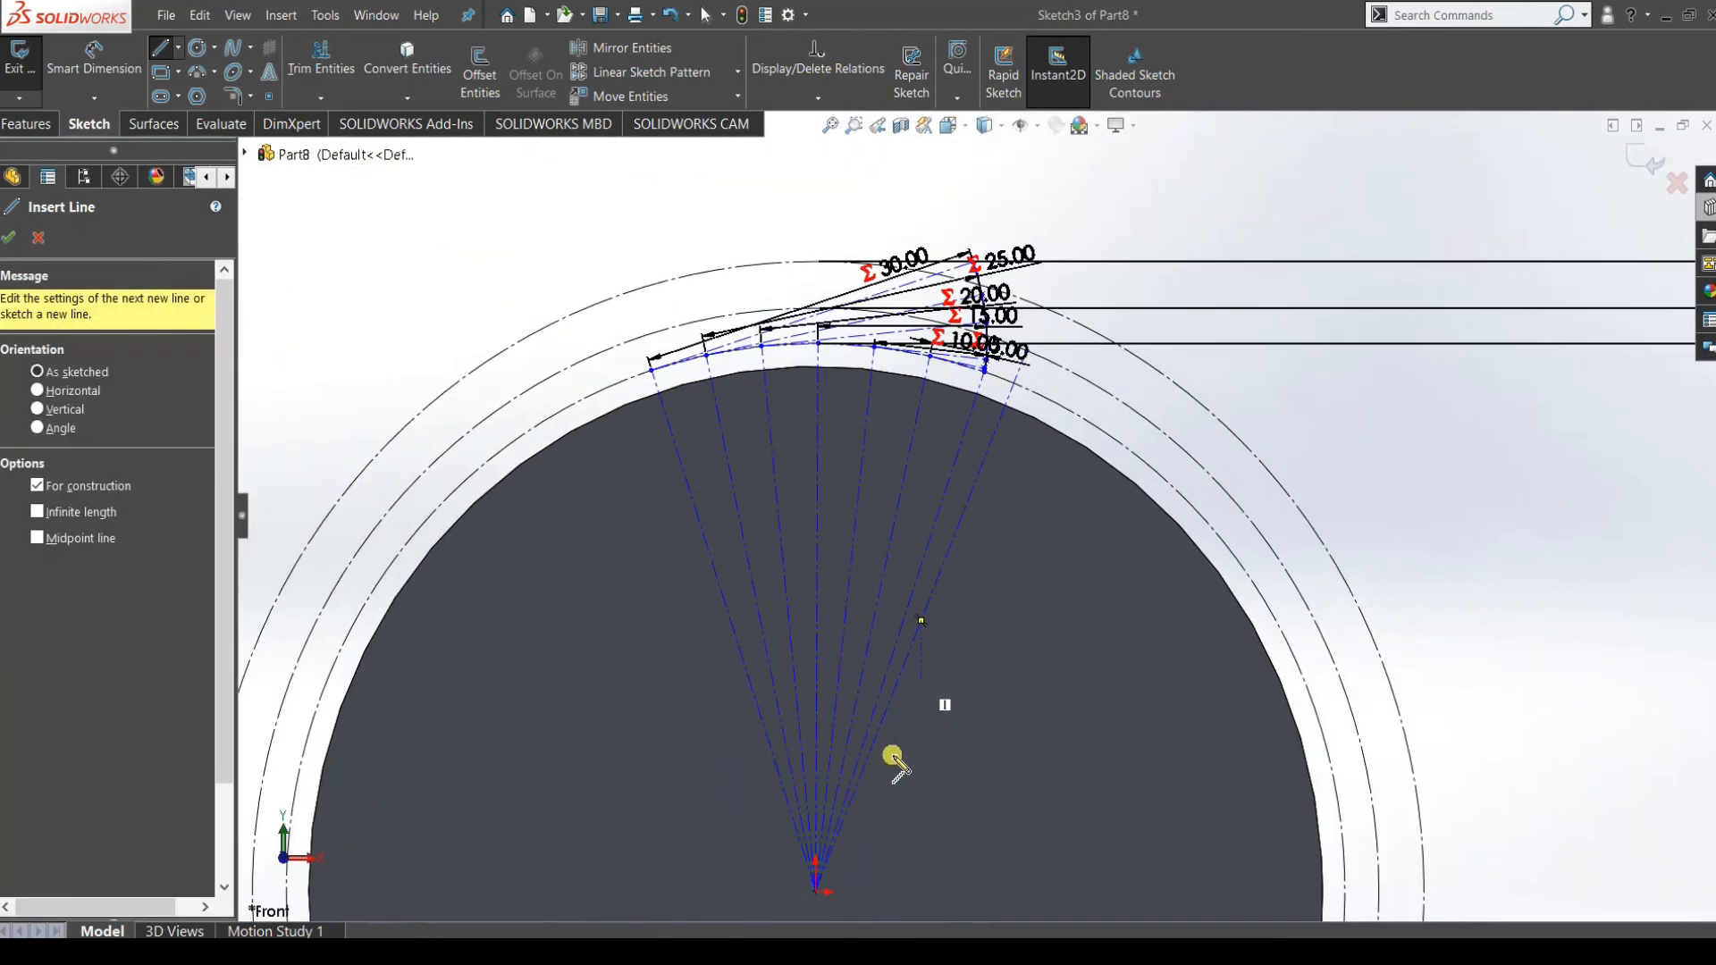
scroll(823, 885, "down", 3)
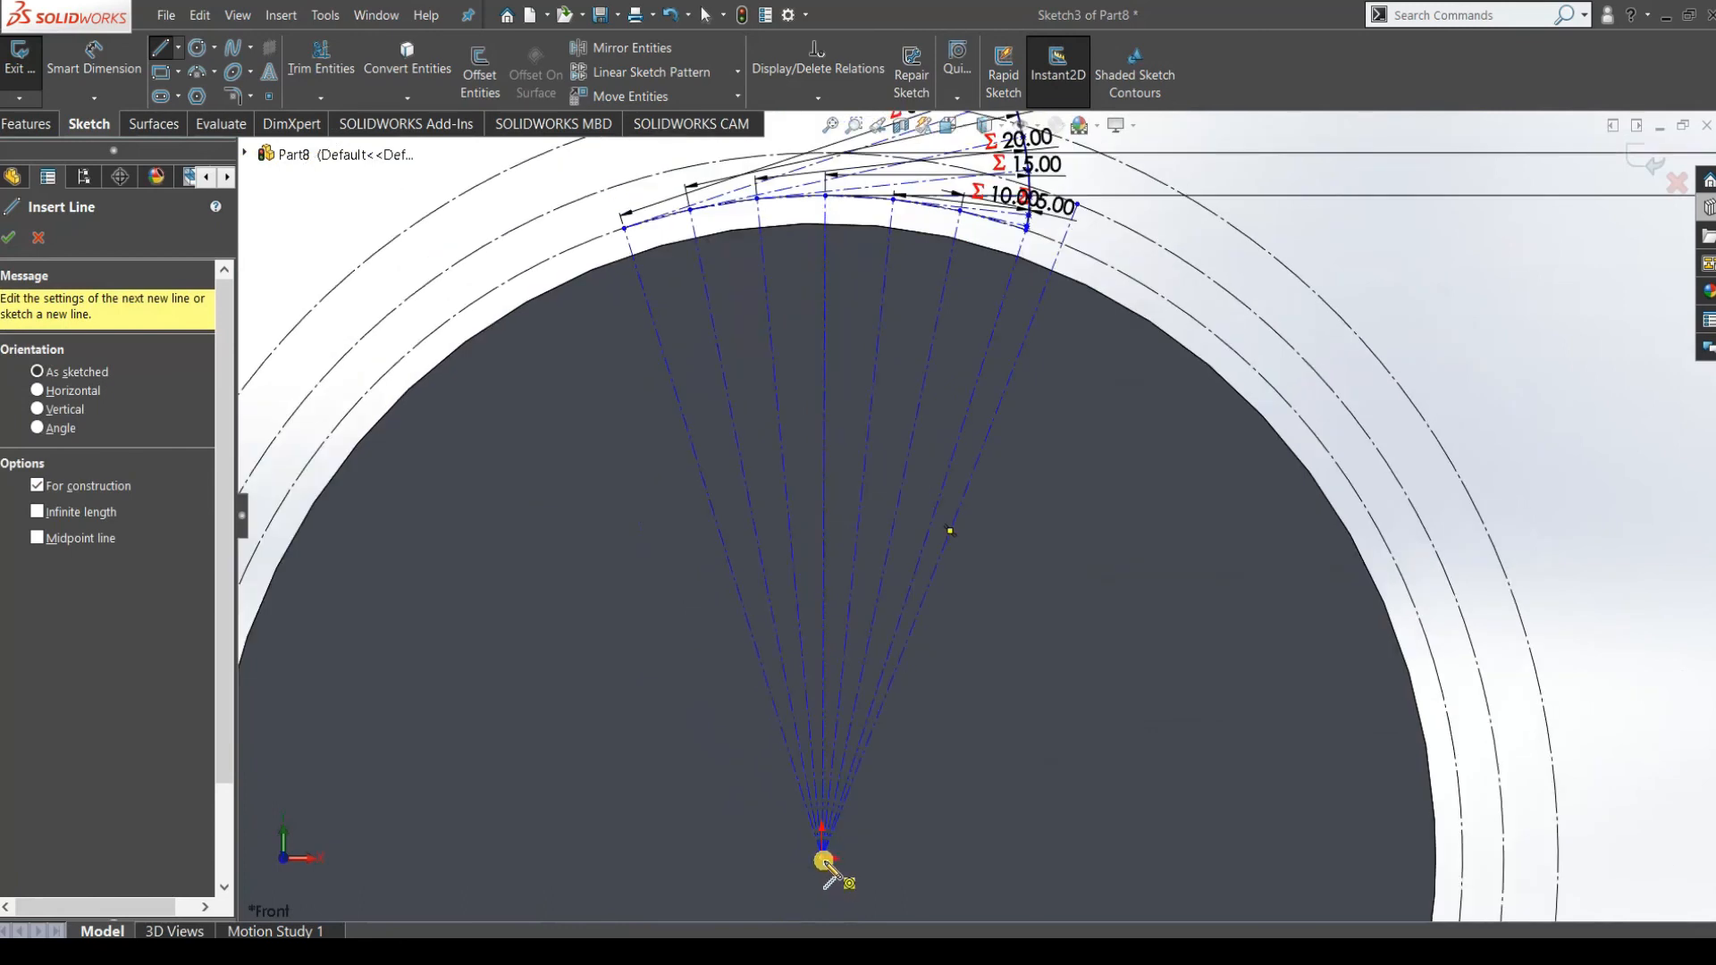
left_click(824, 858)
scroll(999, 250, "down", 5)
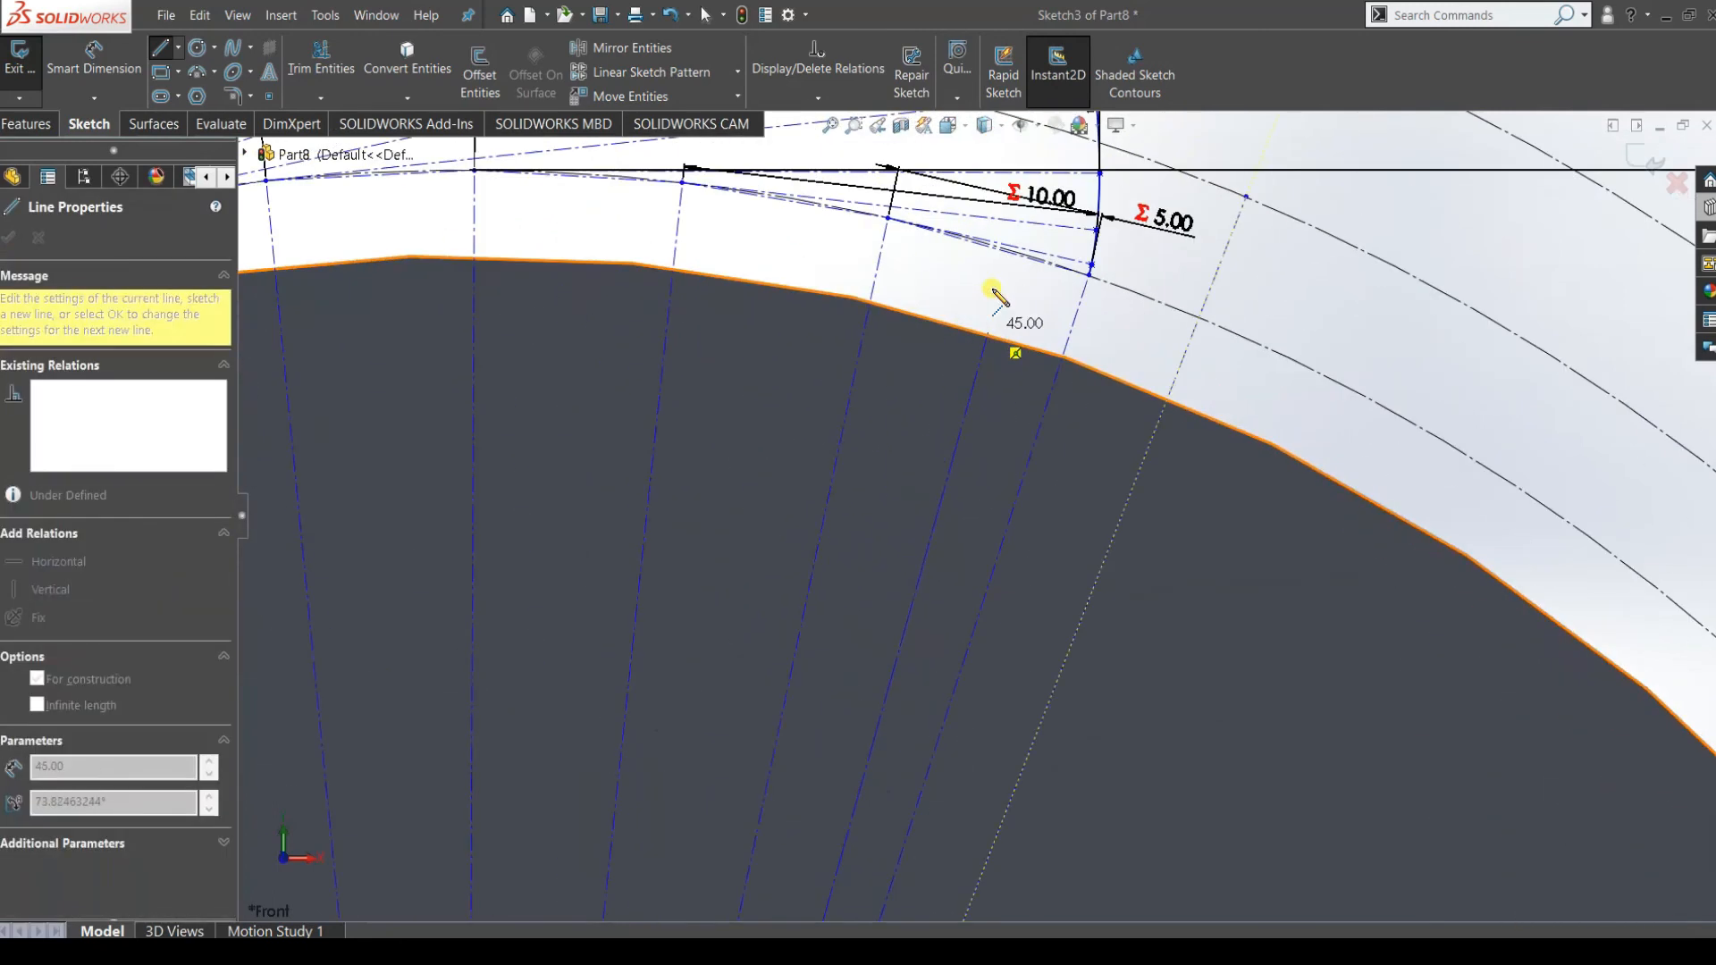
scroll(1028, 213, "up", 2)
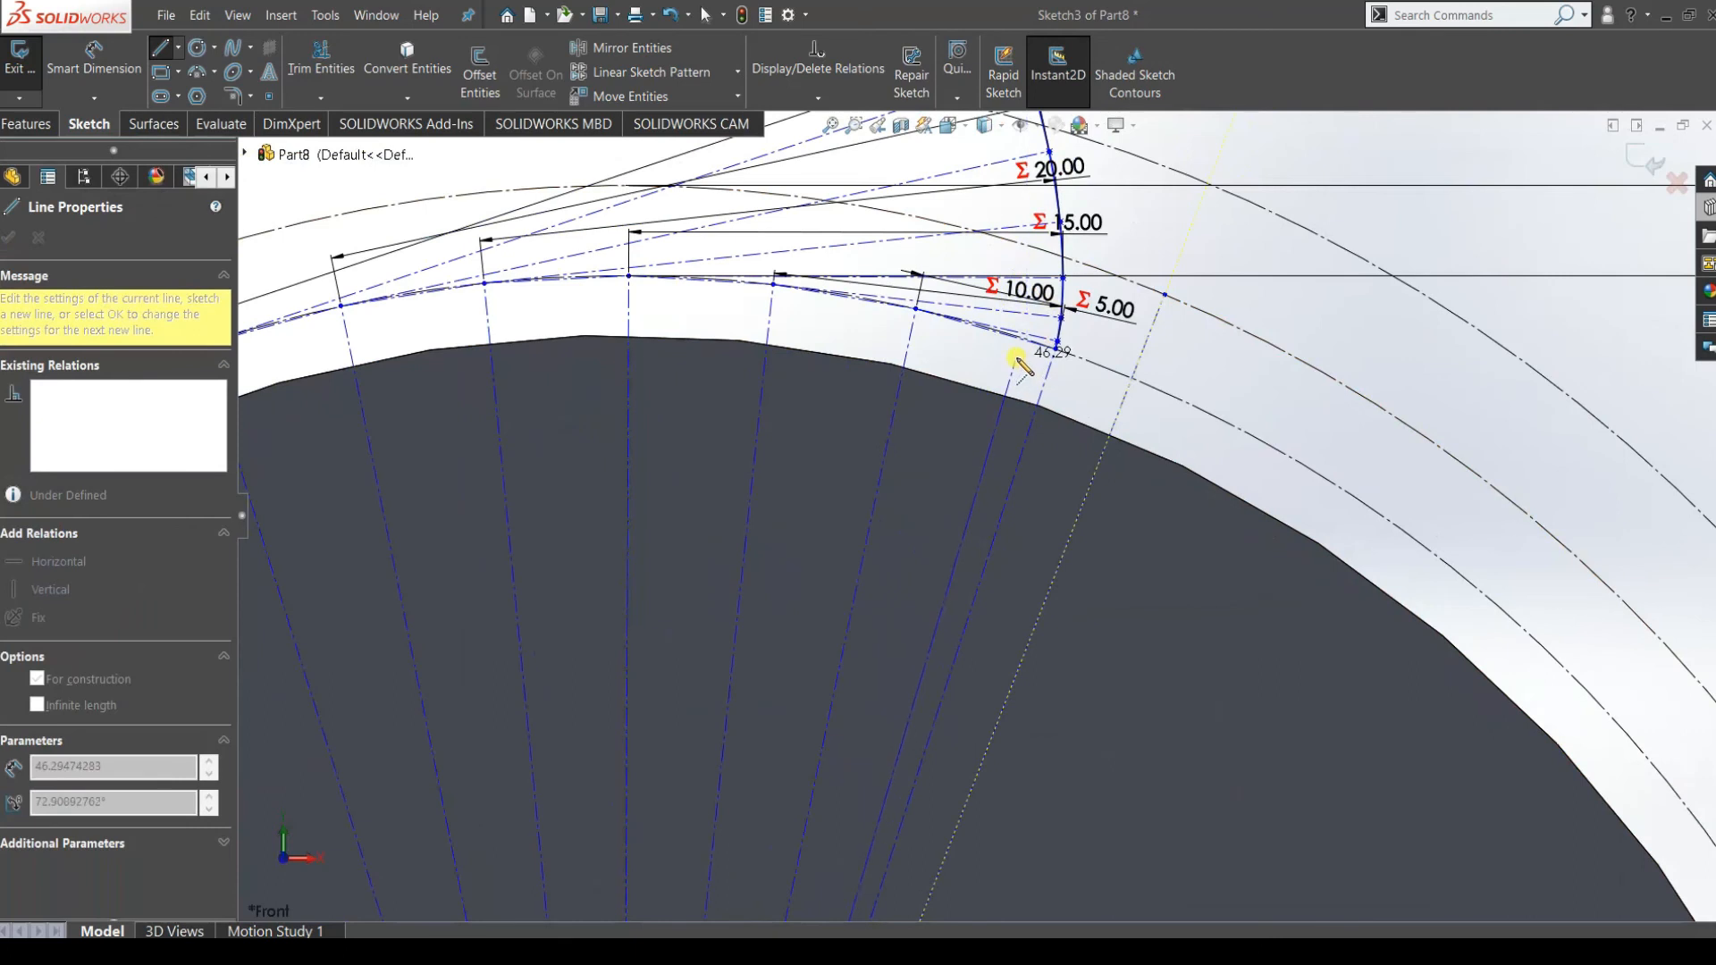
scroll(1019, 299, "down", 3)
left_click(1022, 239)
right_click(1218, 222)
left_click(1249, 275)
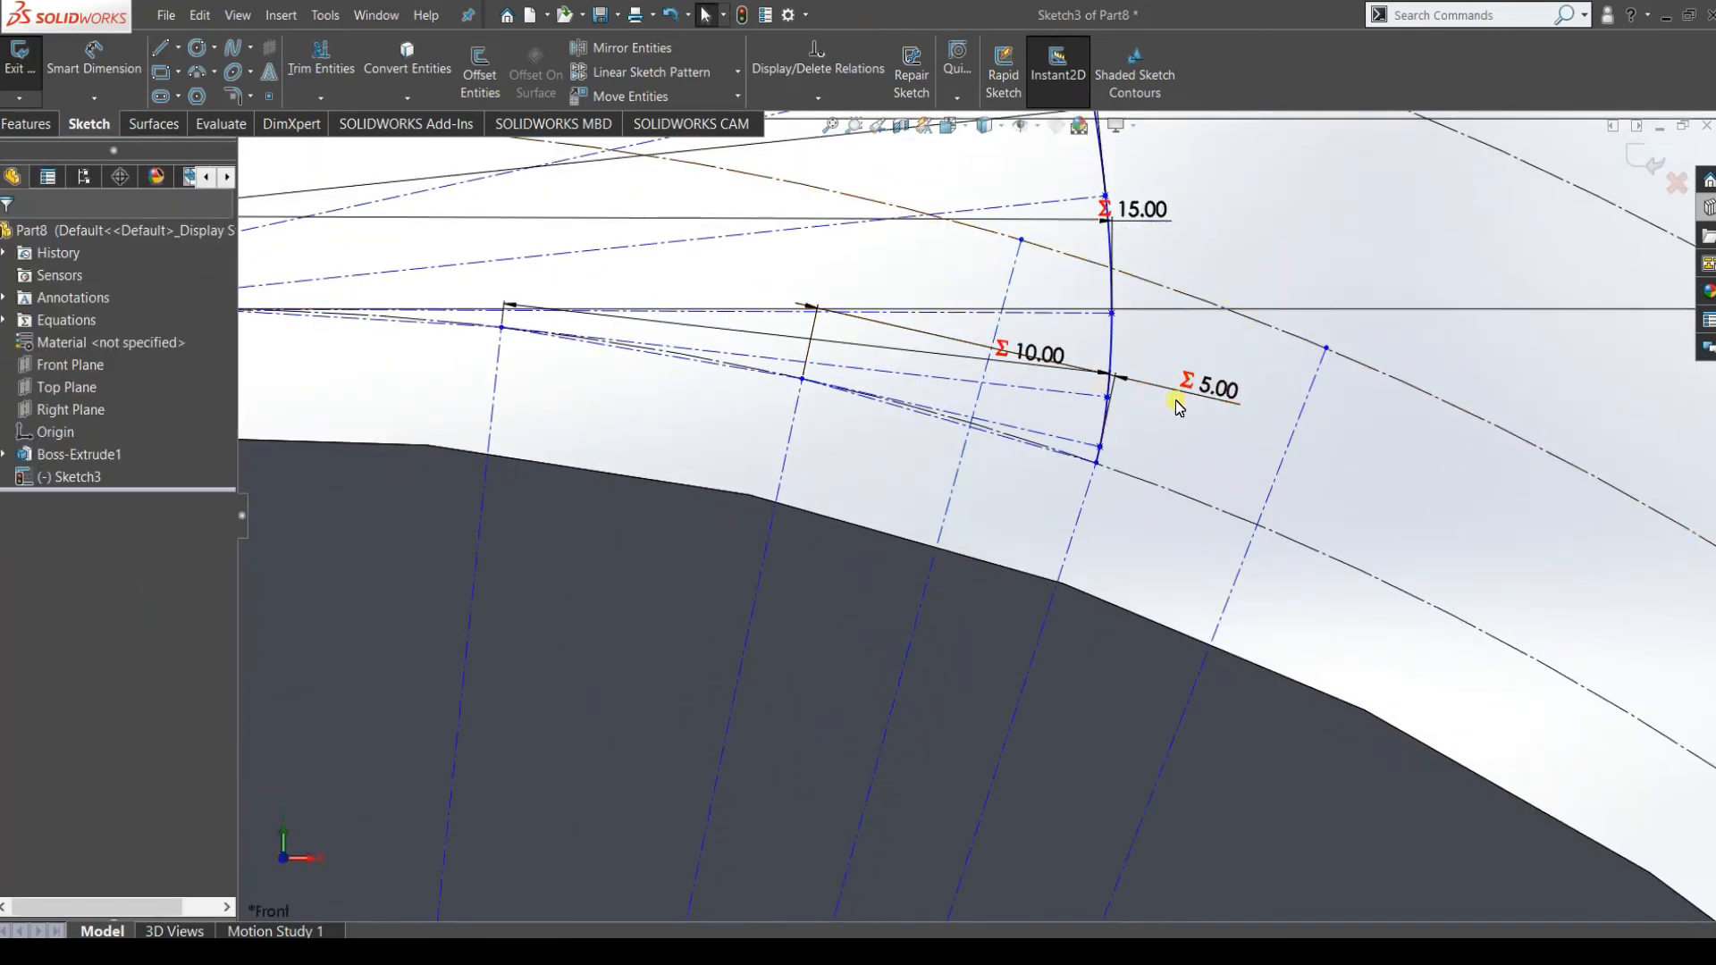
right_click_drag(1345, 469, 1347, 361)
right_click(1384, 245)
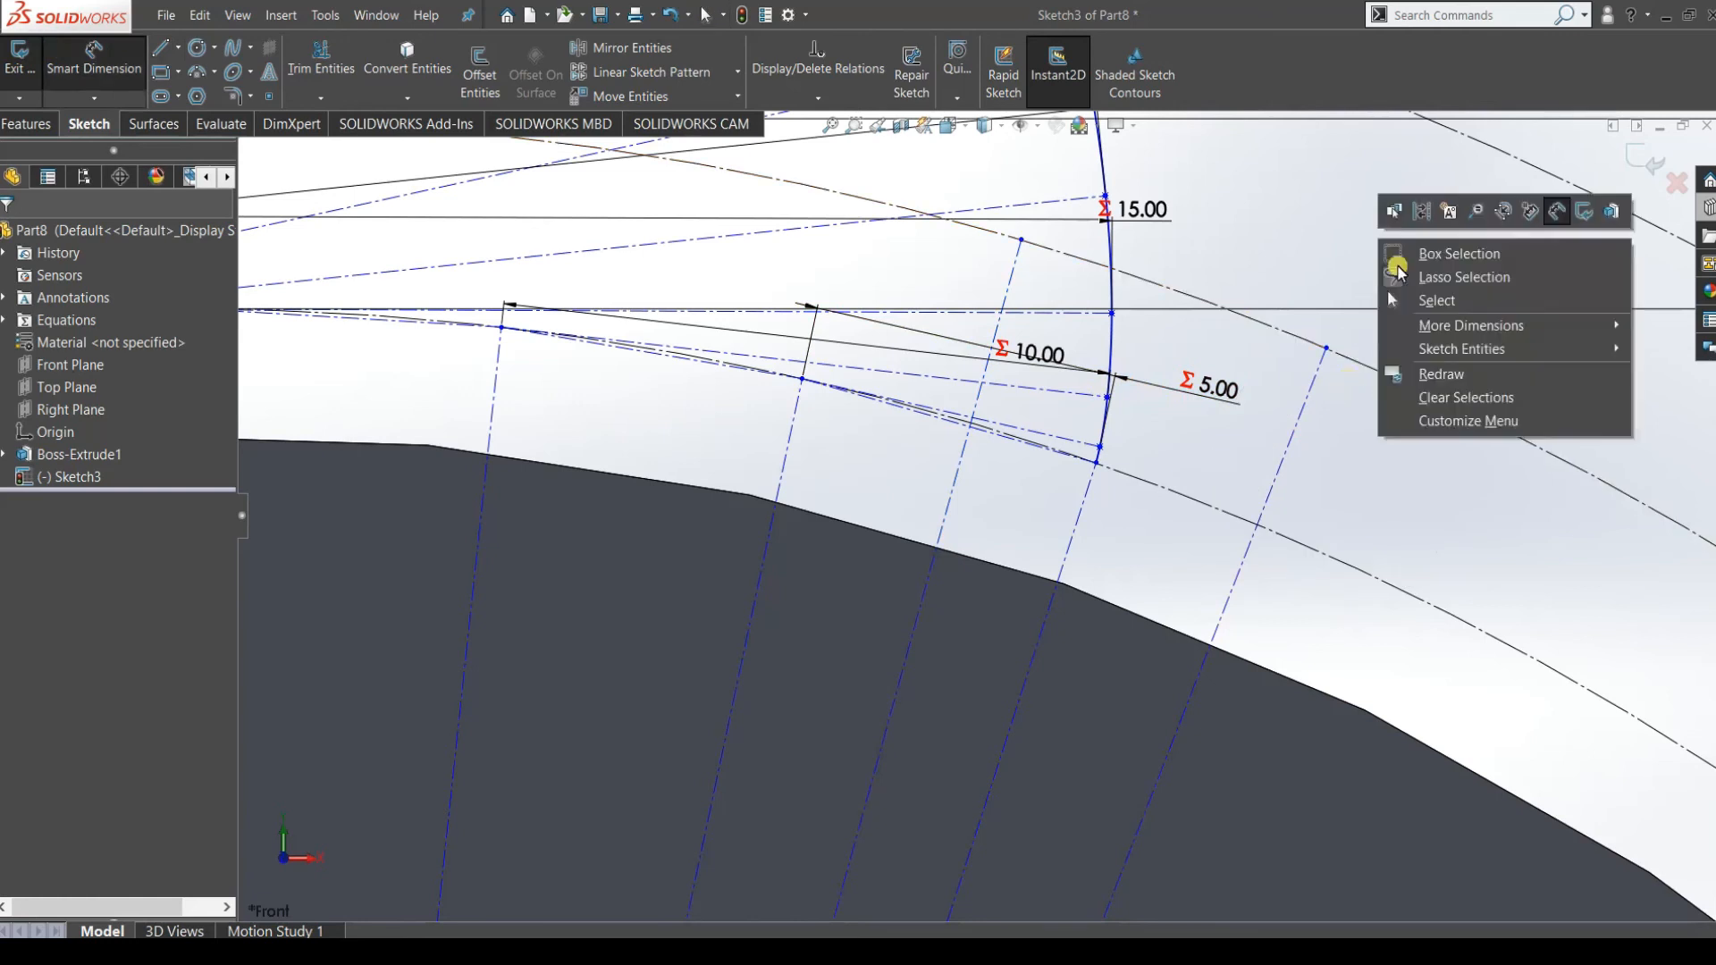
left_click(1410, 301)
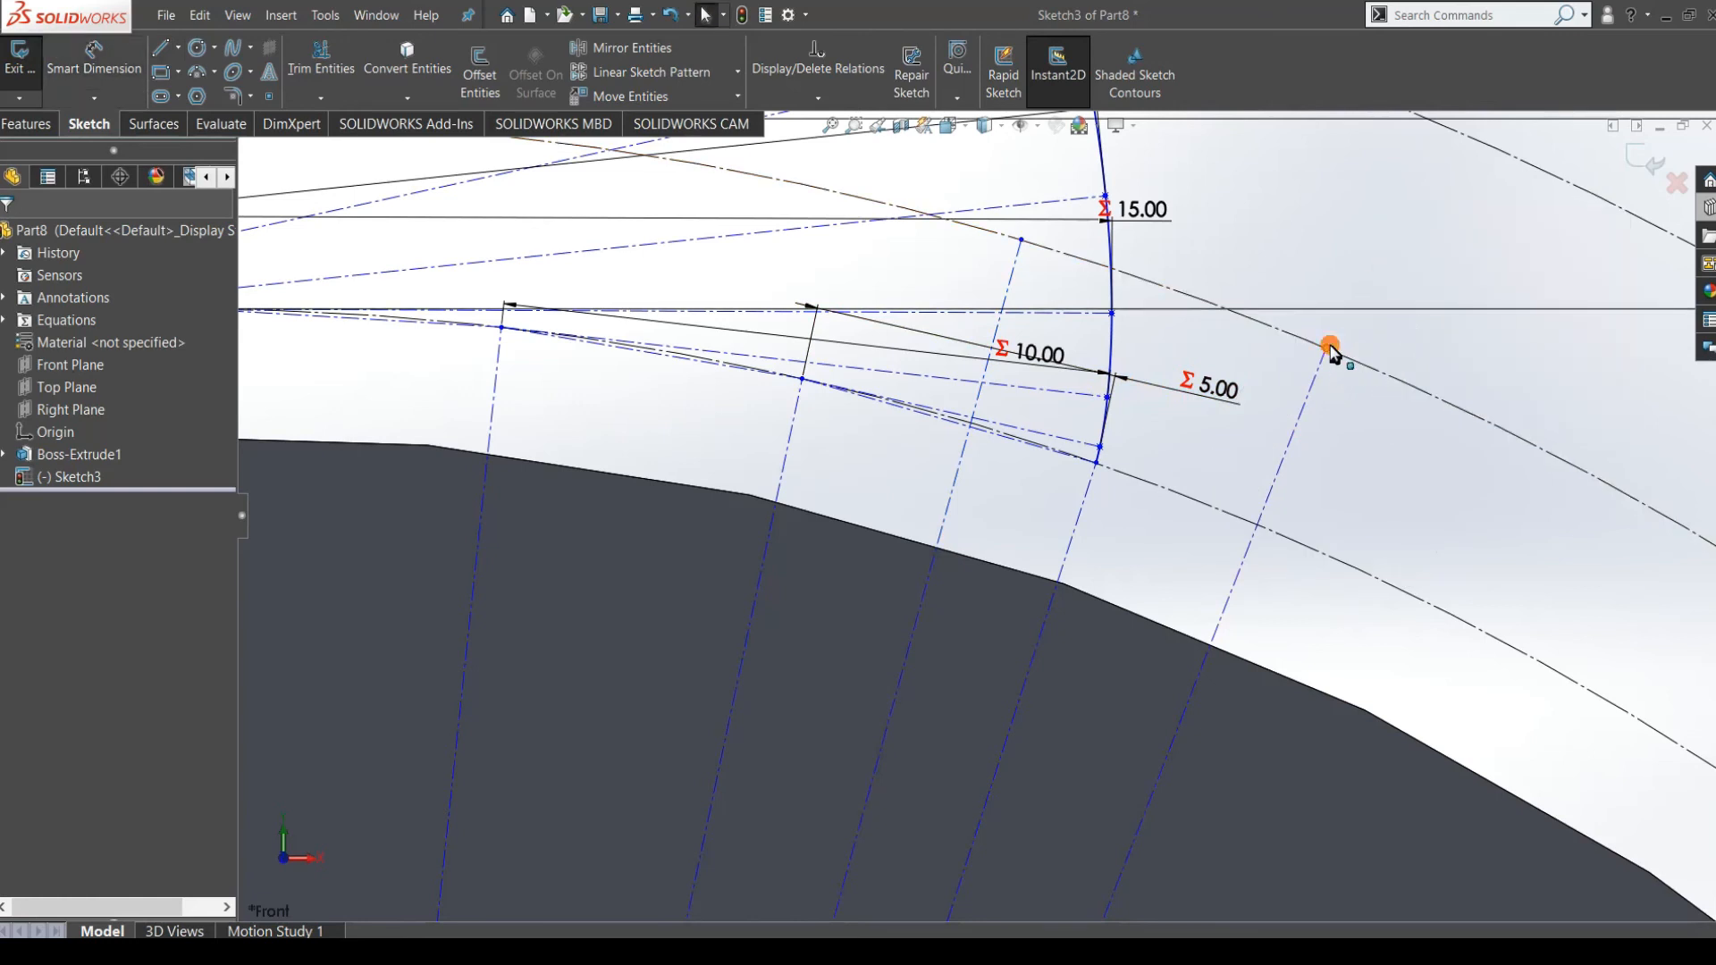
Fix the outer endpoint of the centerline right of the involute and delete its coincident relation with the pitch circle.
left_click(1328, 348)
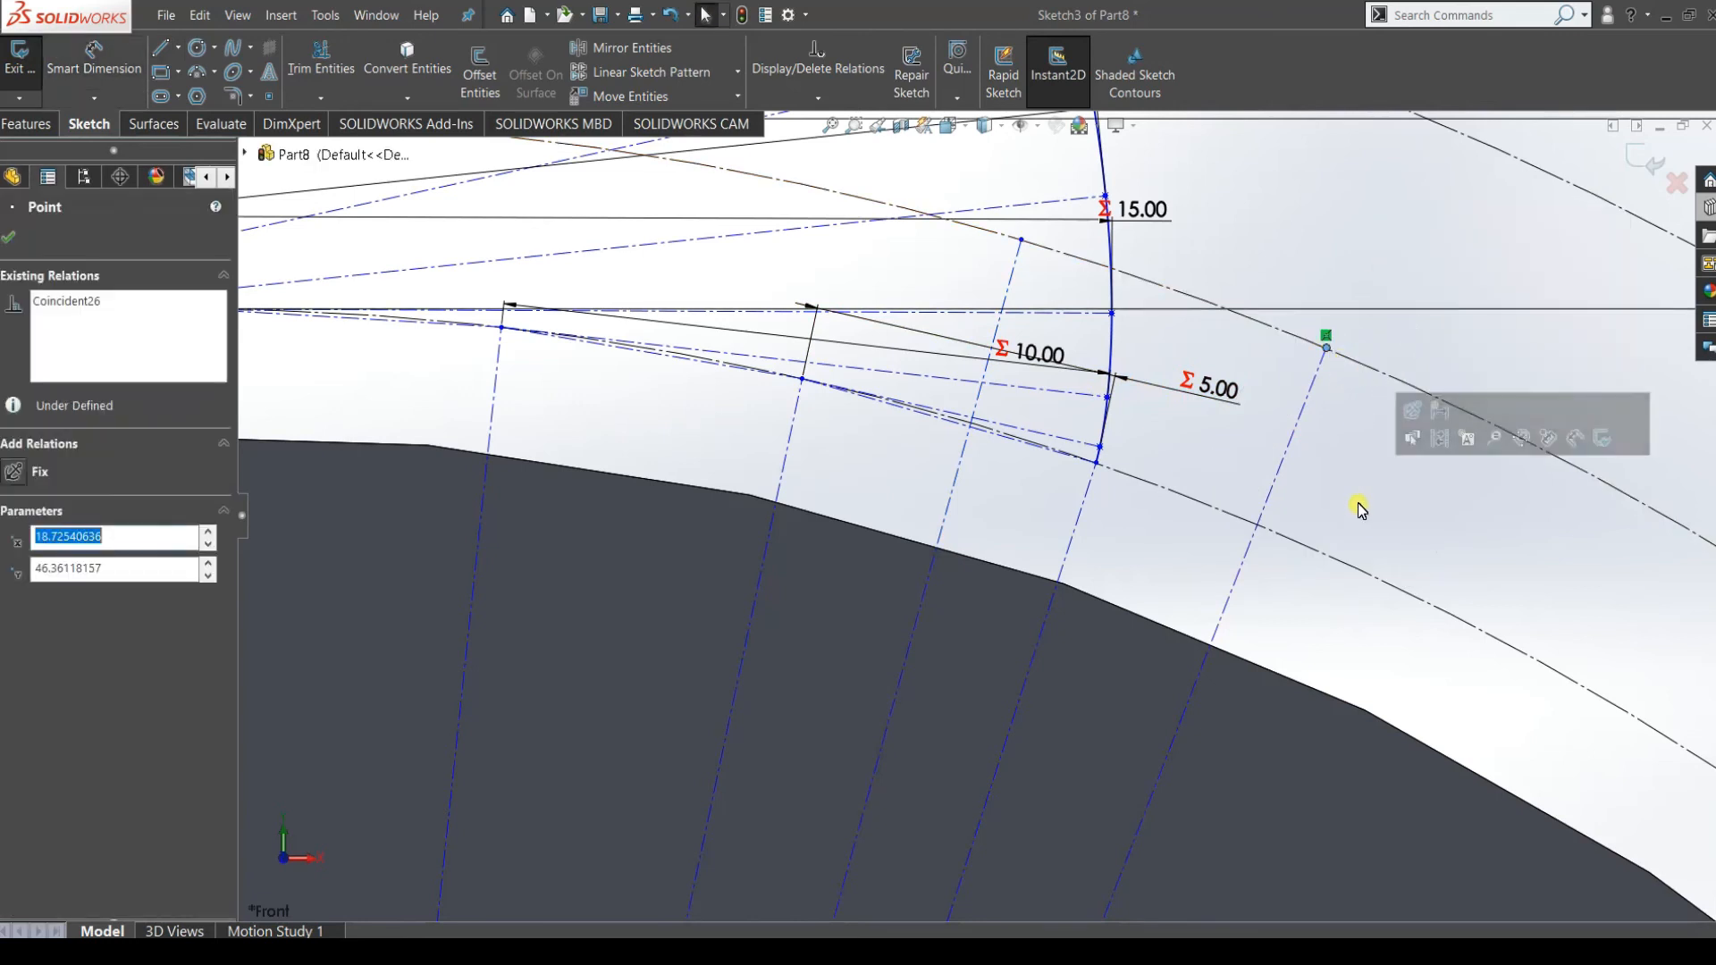
left_click(14, 471)
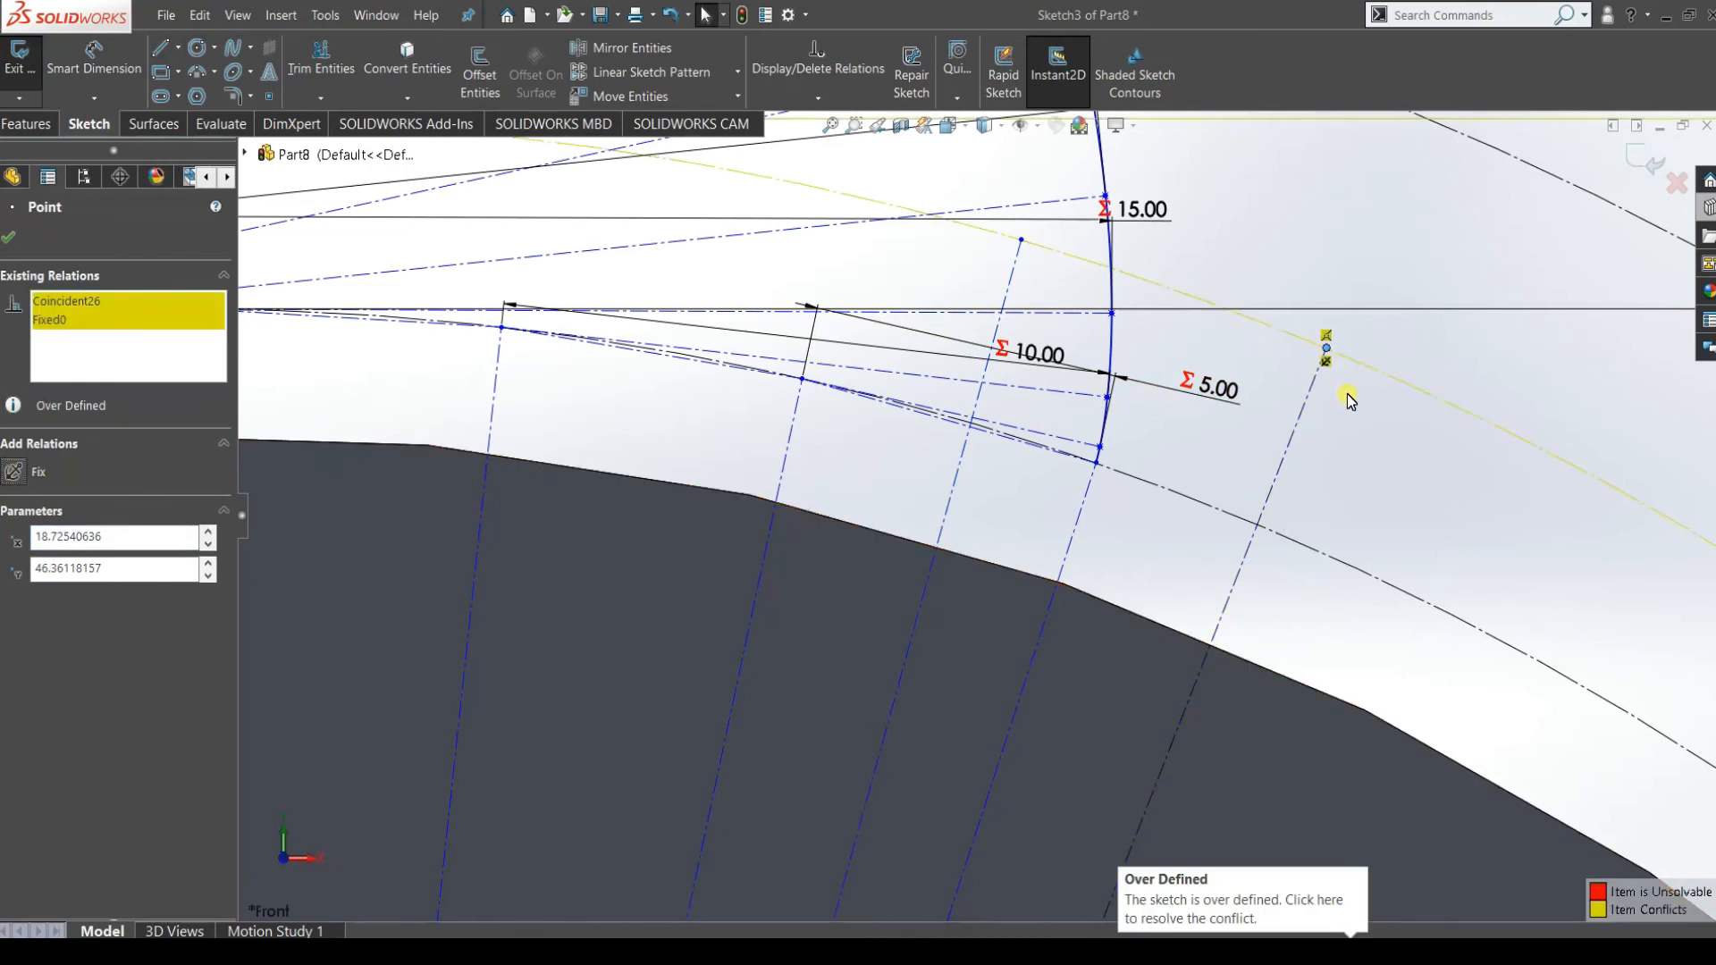
right_click(1325, 335)
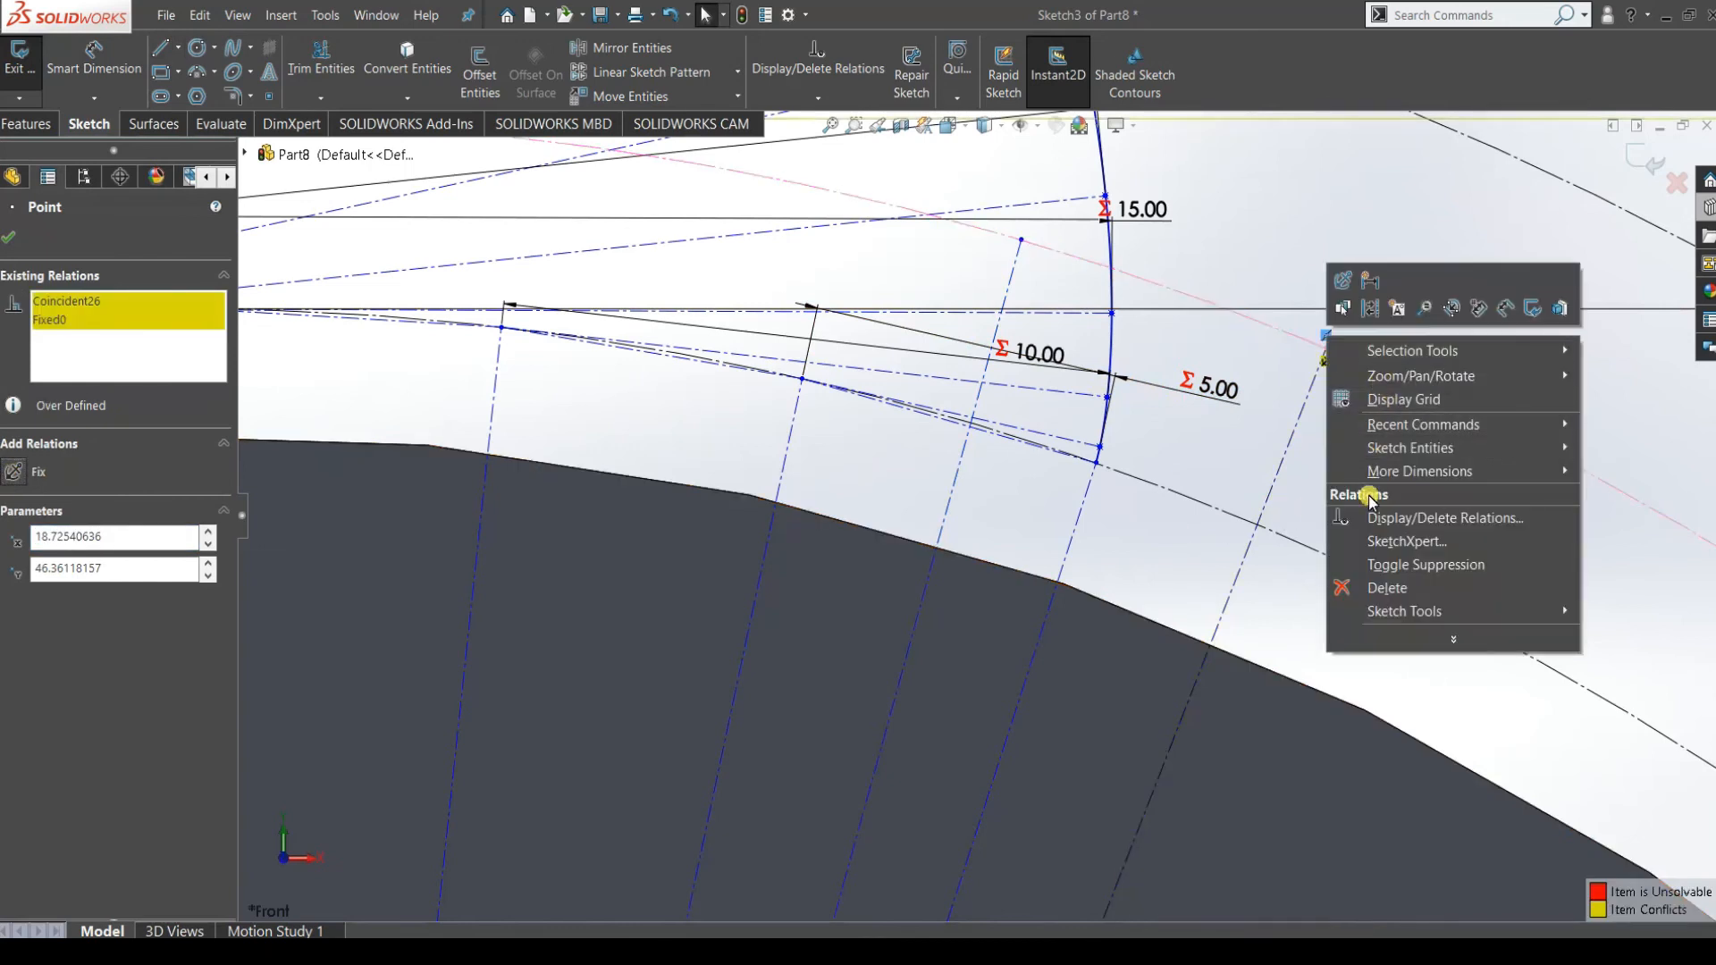
left_click(1373, 585)
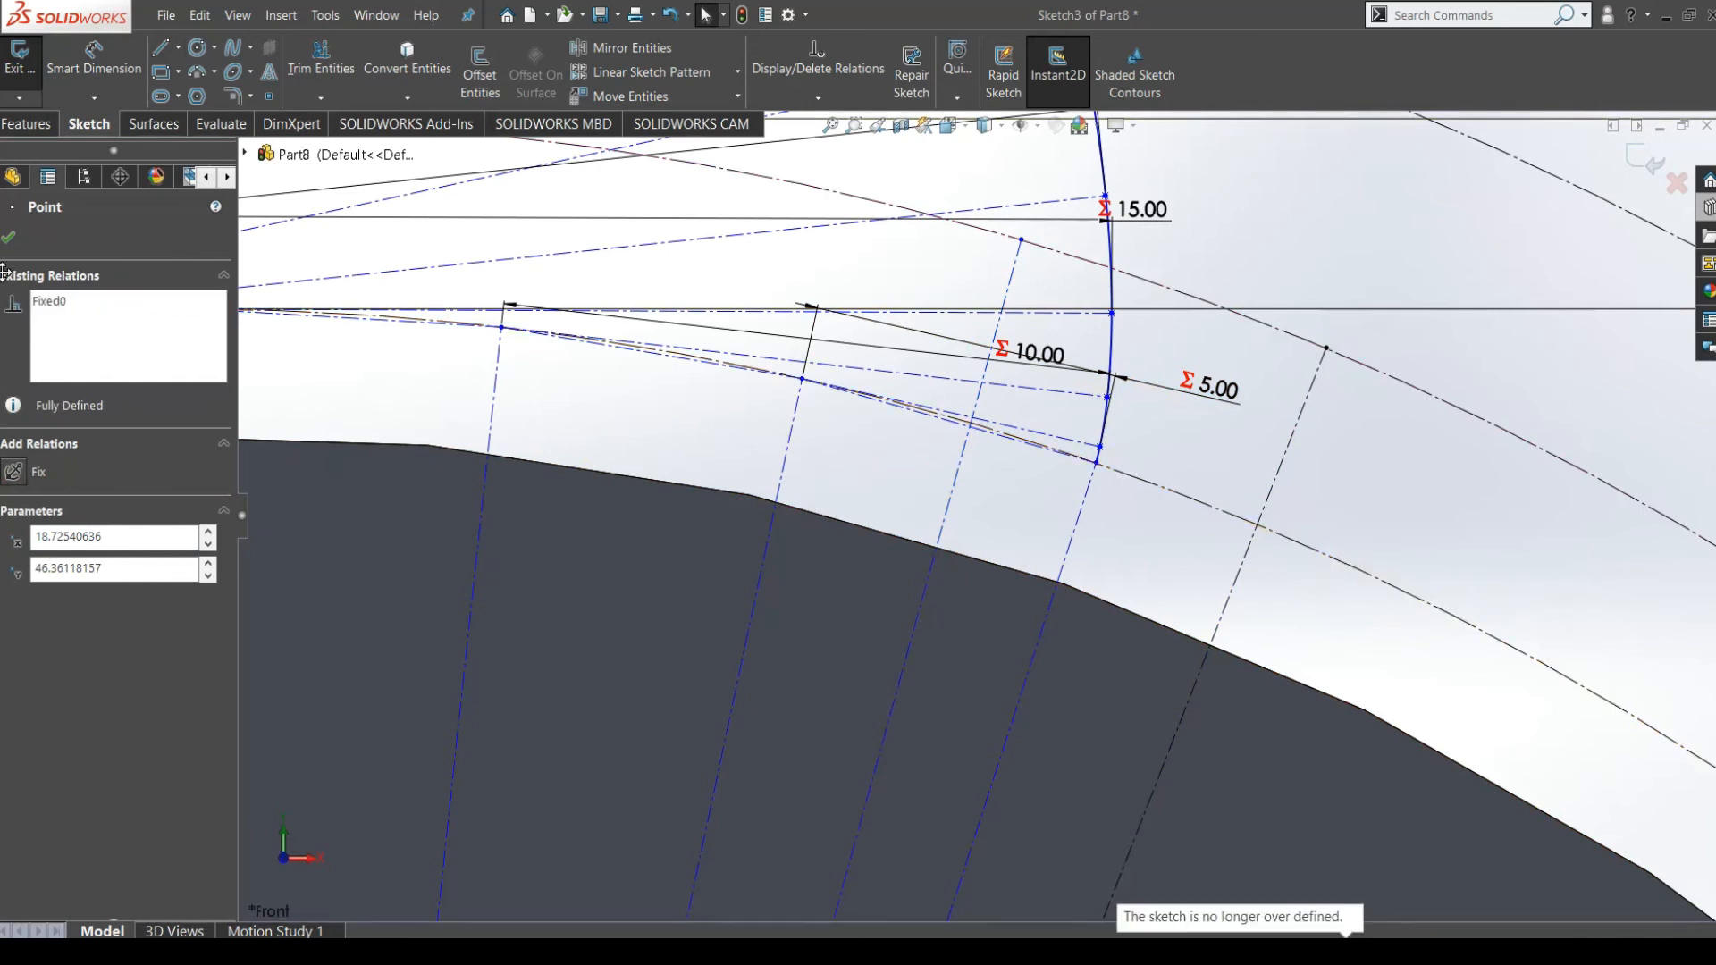
left_click(8, 236)
scroll(1302, 529, "up", 3)
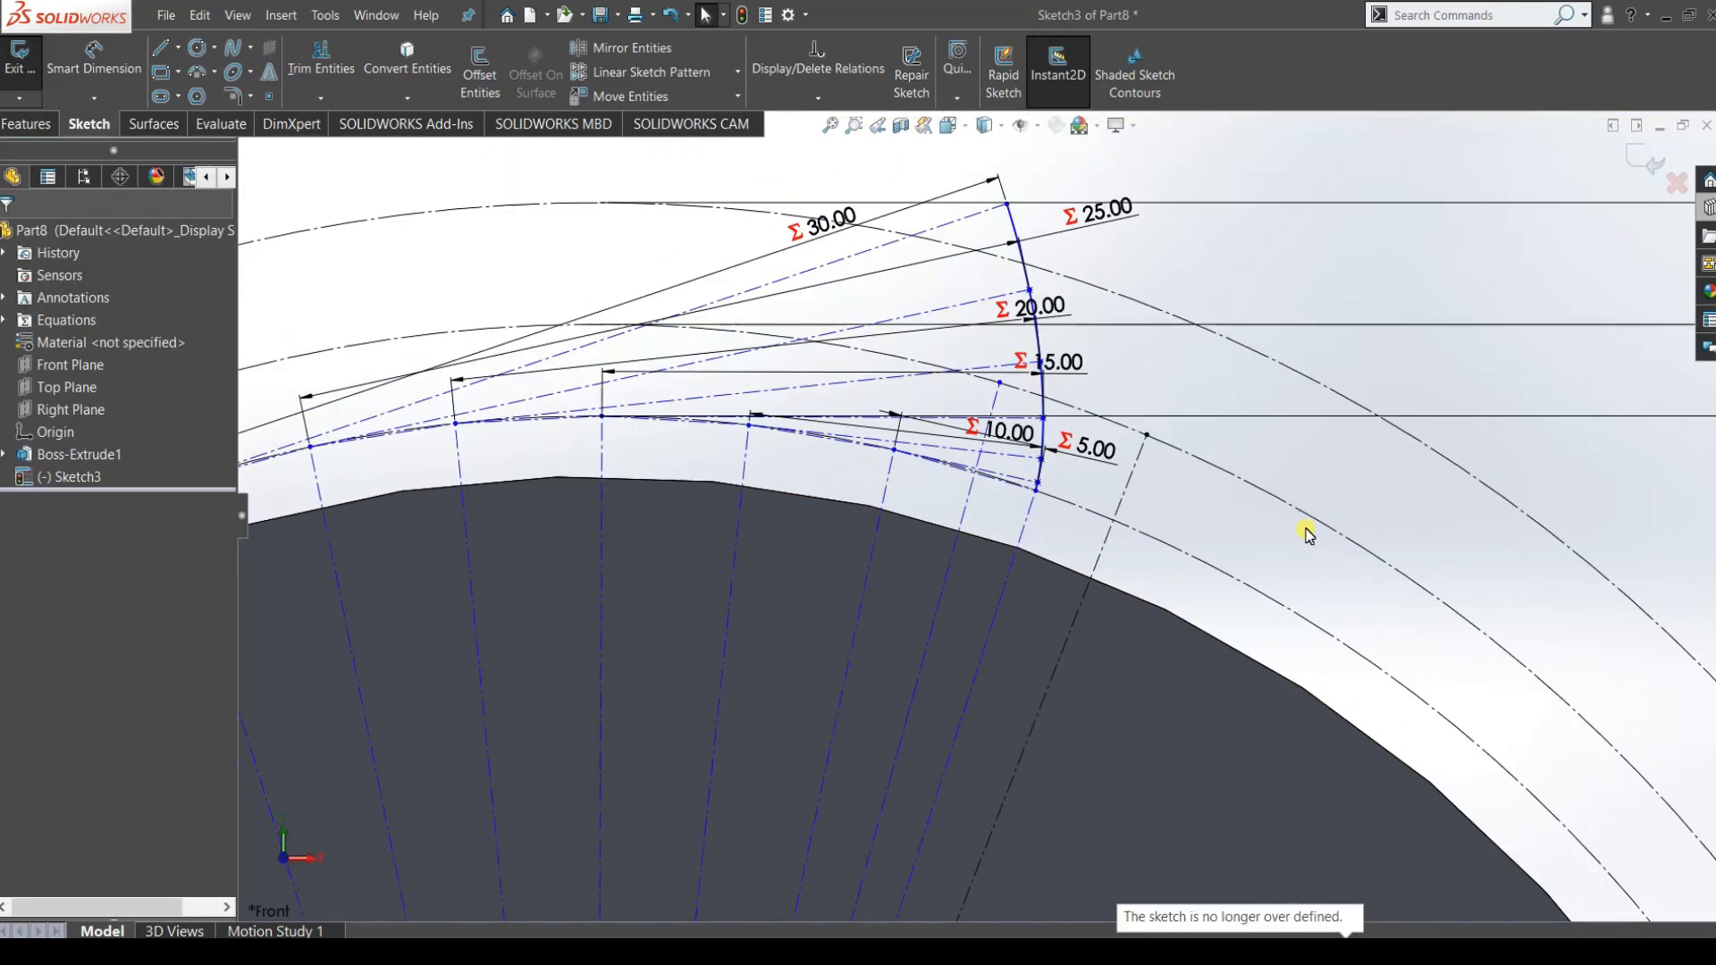
scroll(1199, 586, "down", 2)
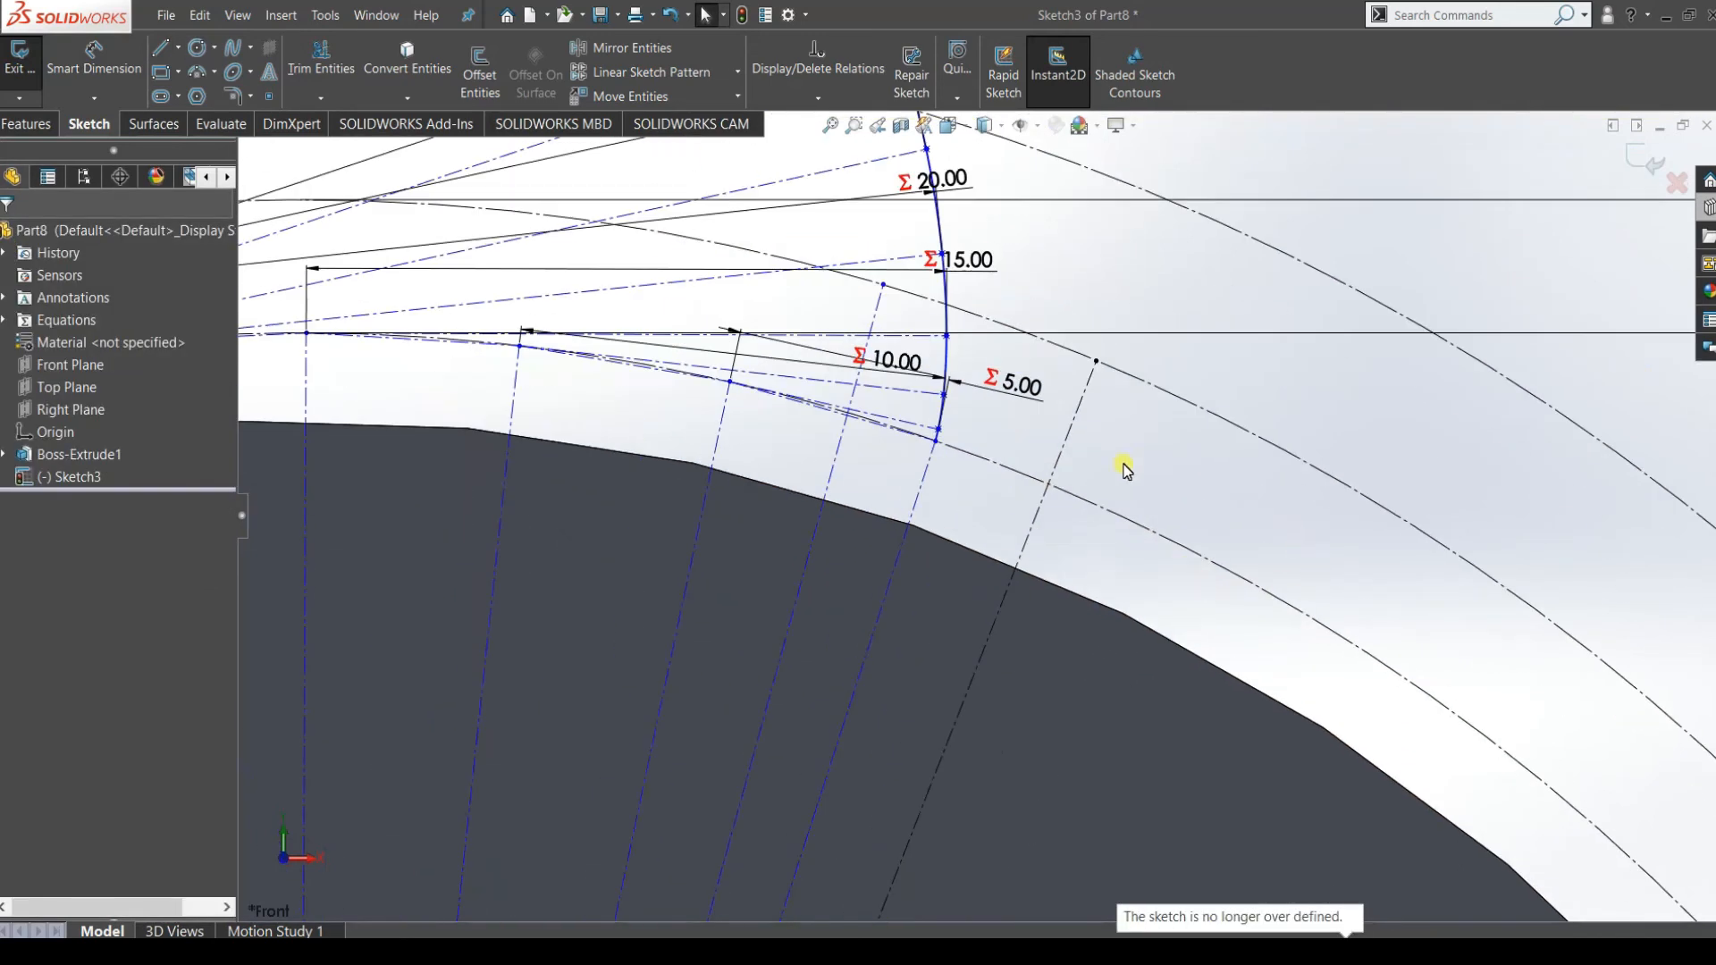
Dimension the angle between the two centerlines flanking the involute and set it to 3.6°.
right_click_drag(1143, 446, 1155, 399)
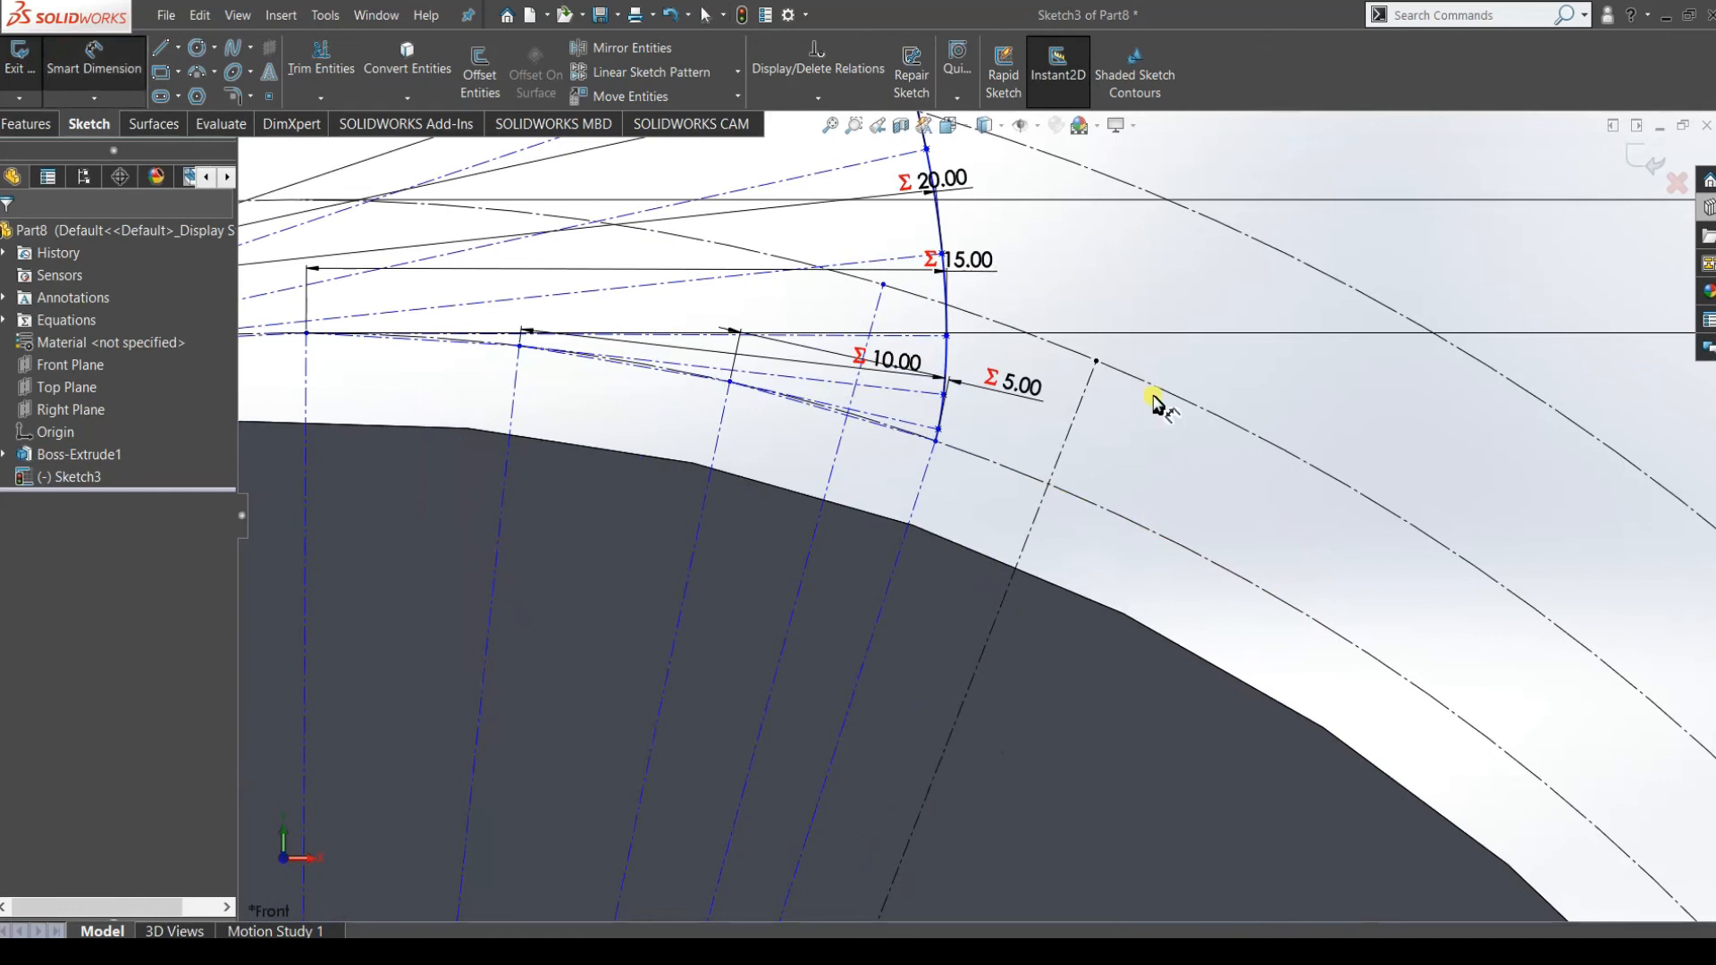
left_click(994, 626)
left_click(796, 578)
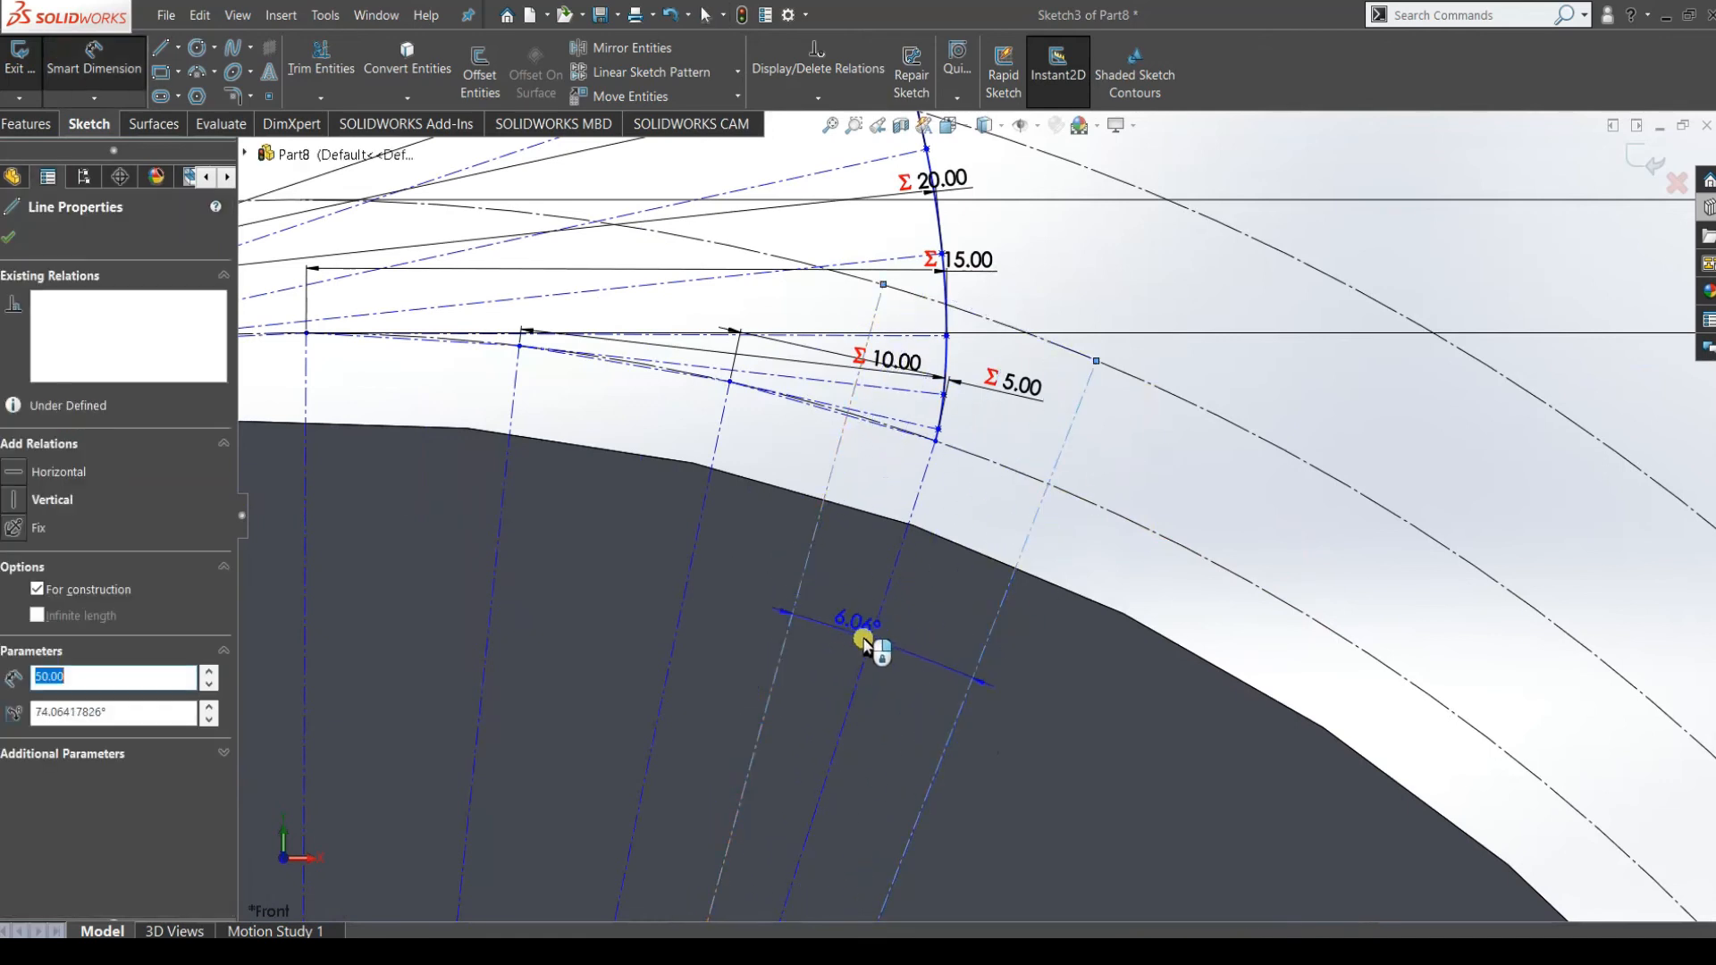
left_click(912, 655)
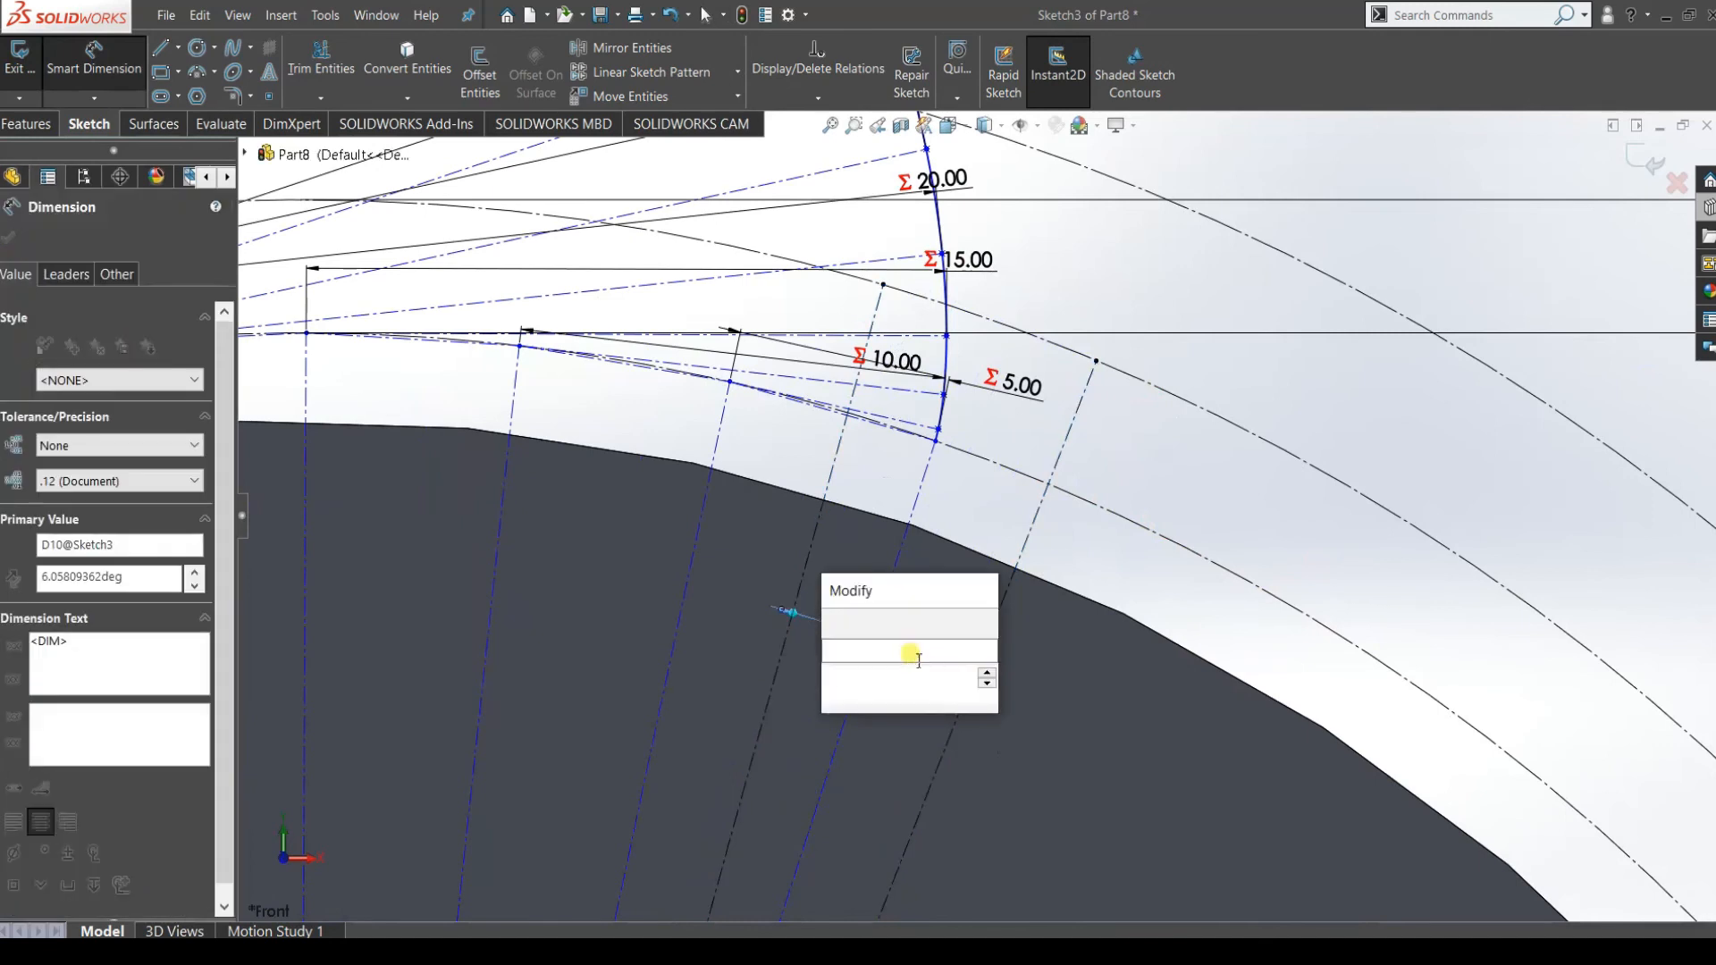
type("3.6")
key("Return")
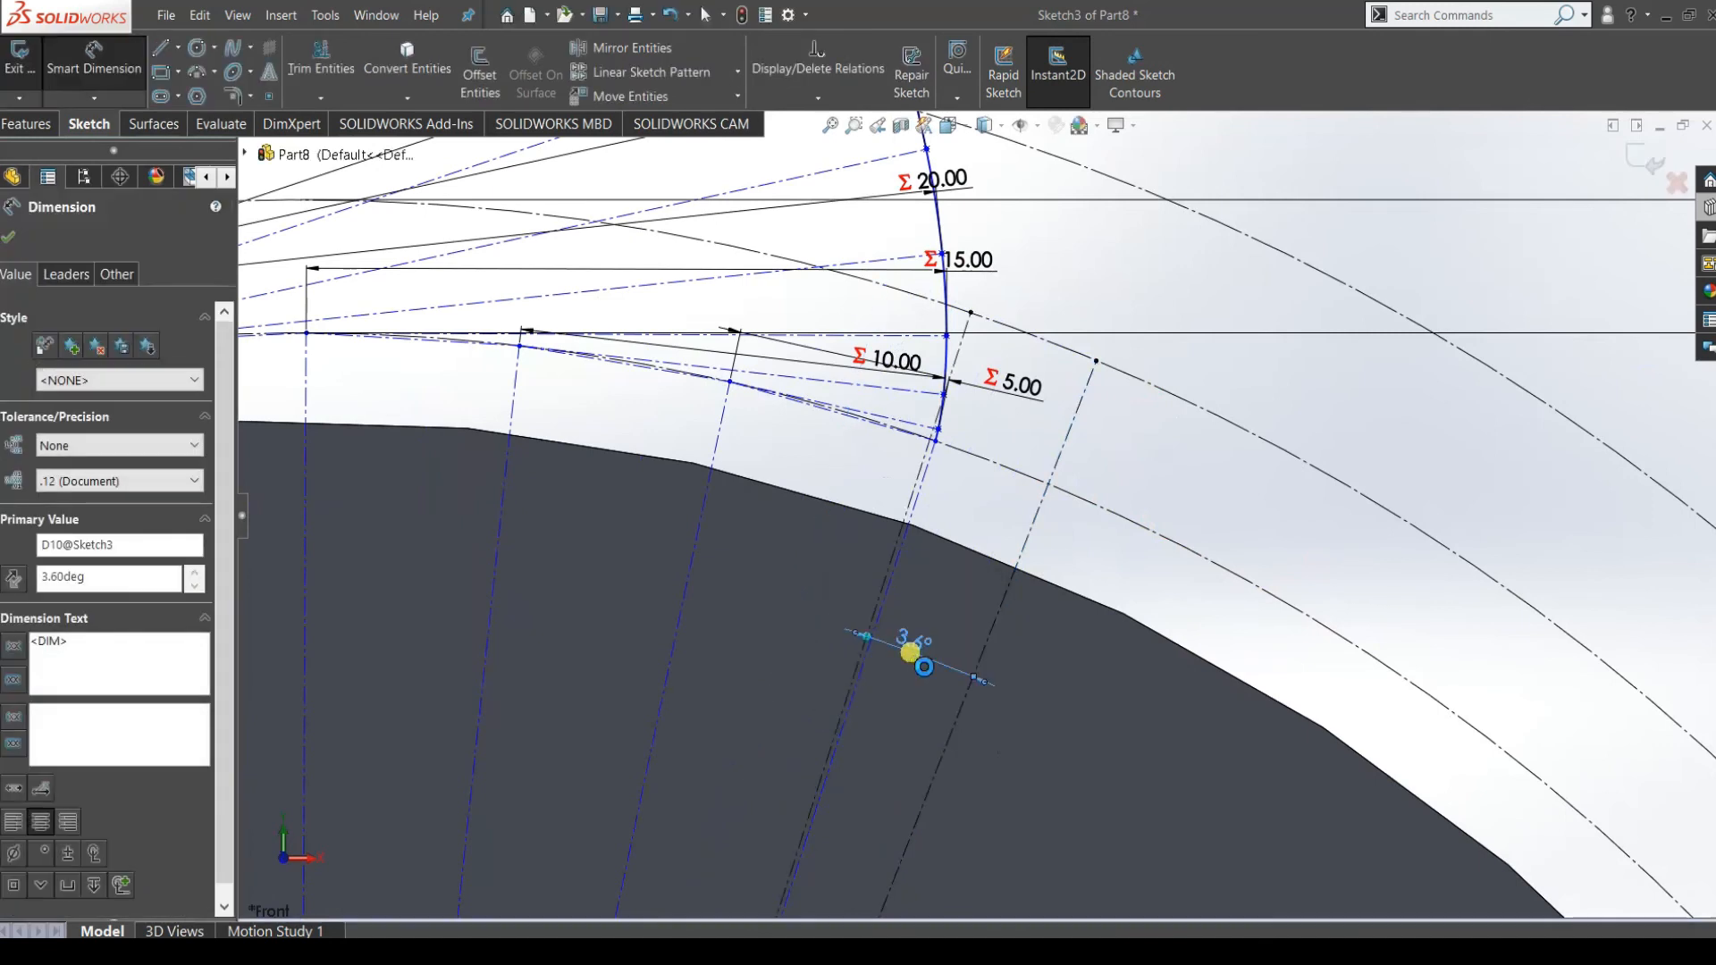
right_click(1227, 529)
left_click(1275, 593)
Make the involute spline coincident with the fixed outer endpoint of the centerline on its right.
scroll(957, 337, "down", 3)
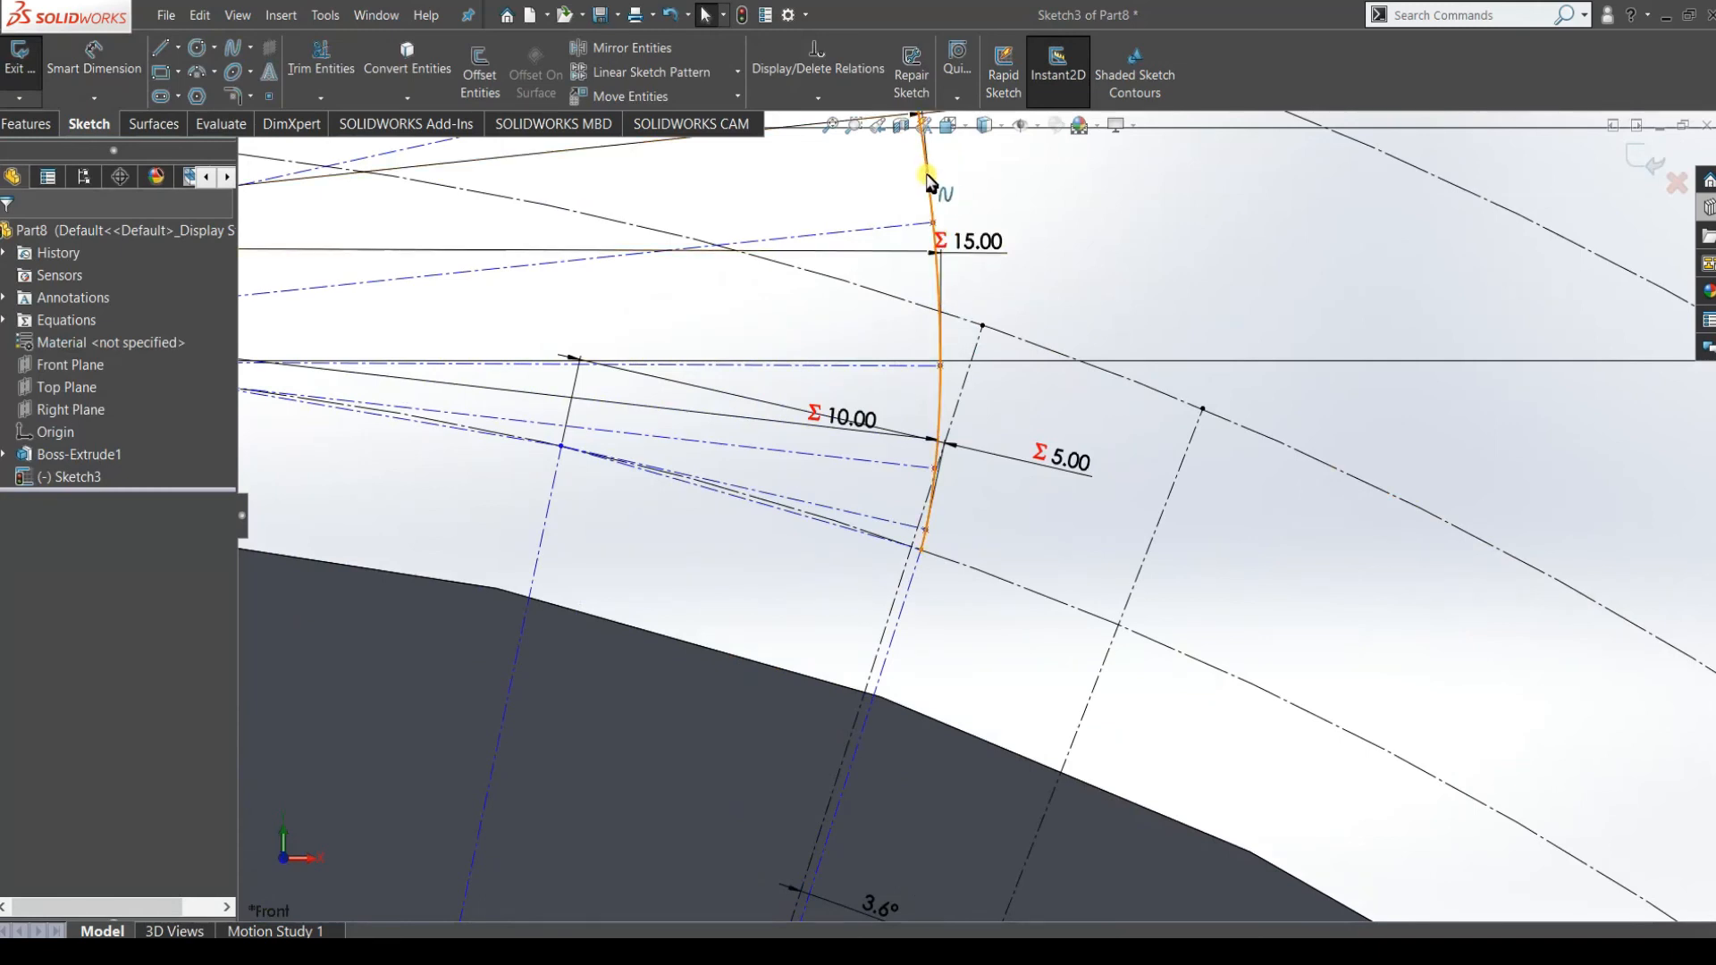
scroll(938, 187, "up", 2)
left_click(945, 268)
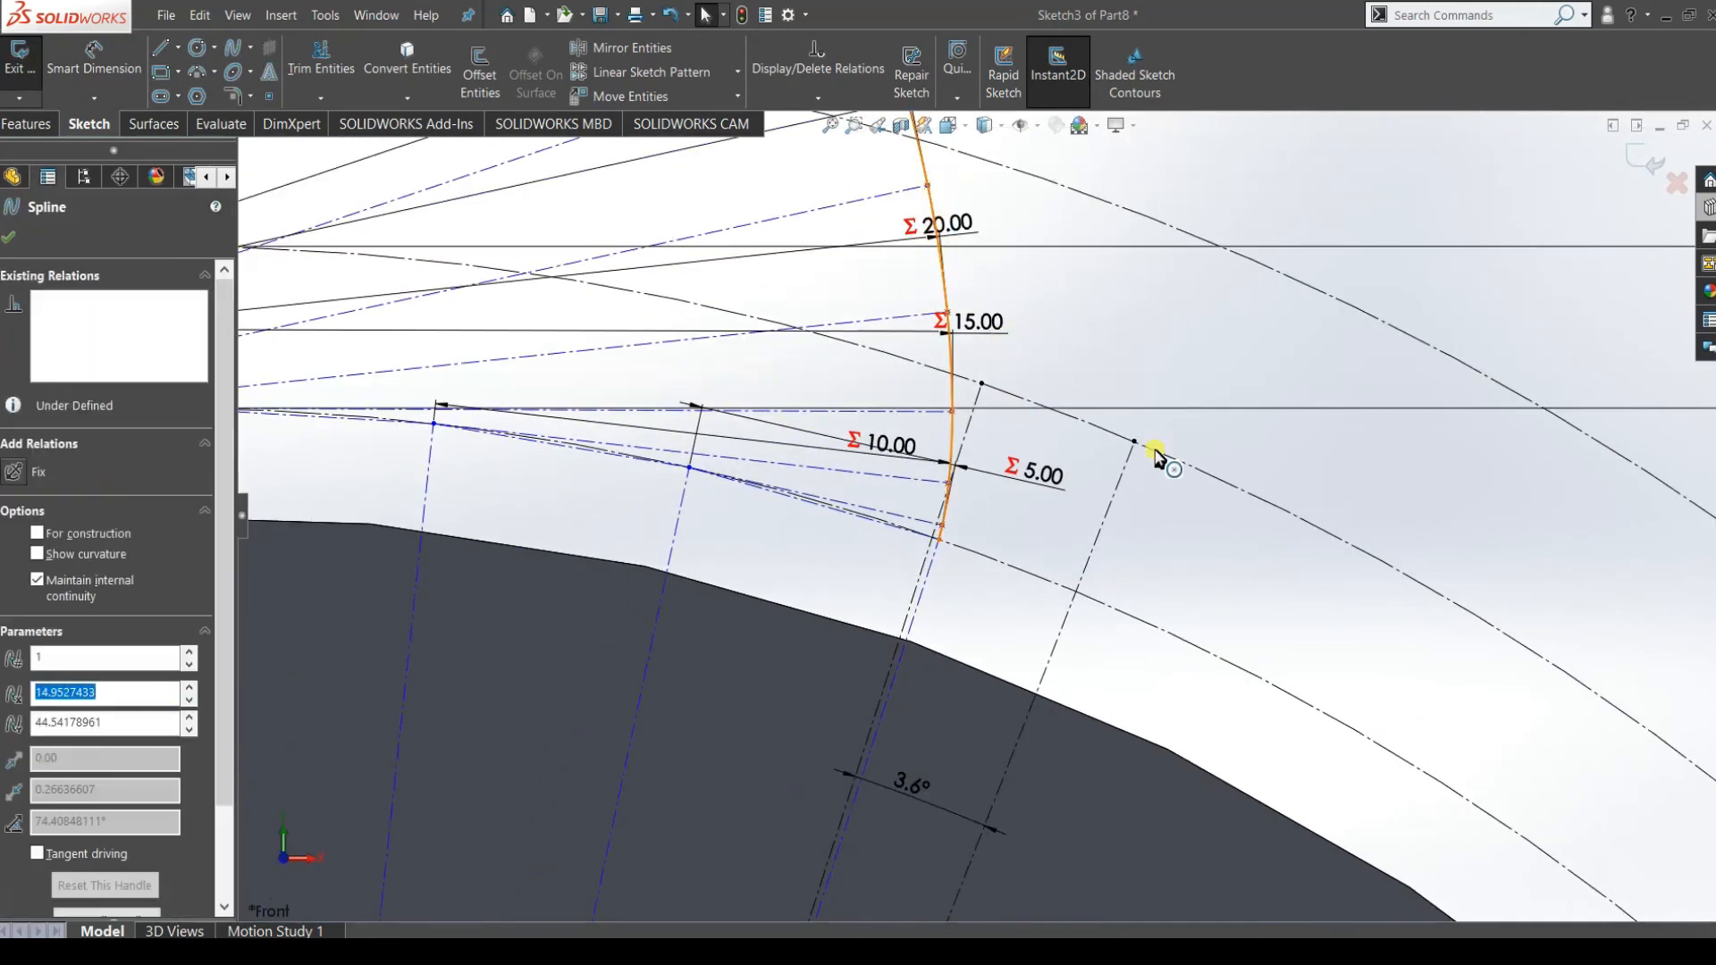
left_click(1134, 443)
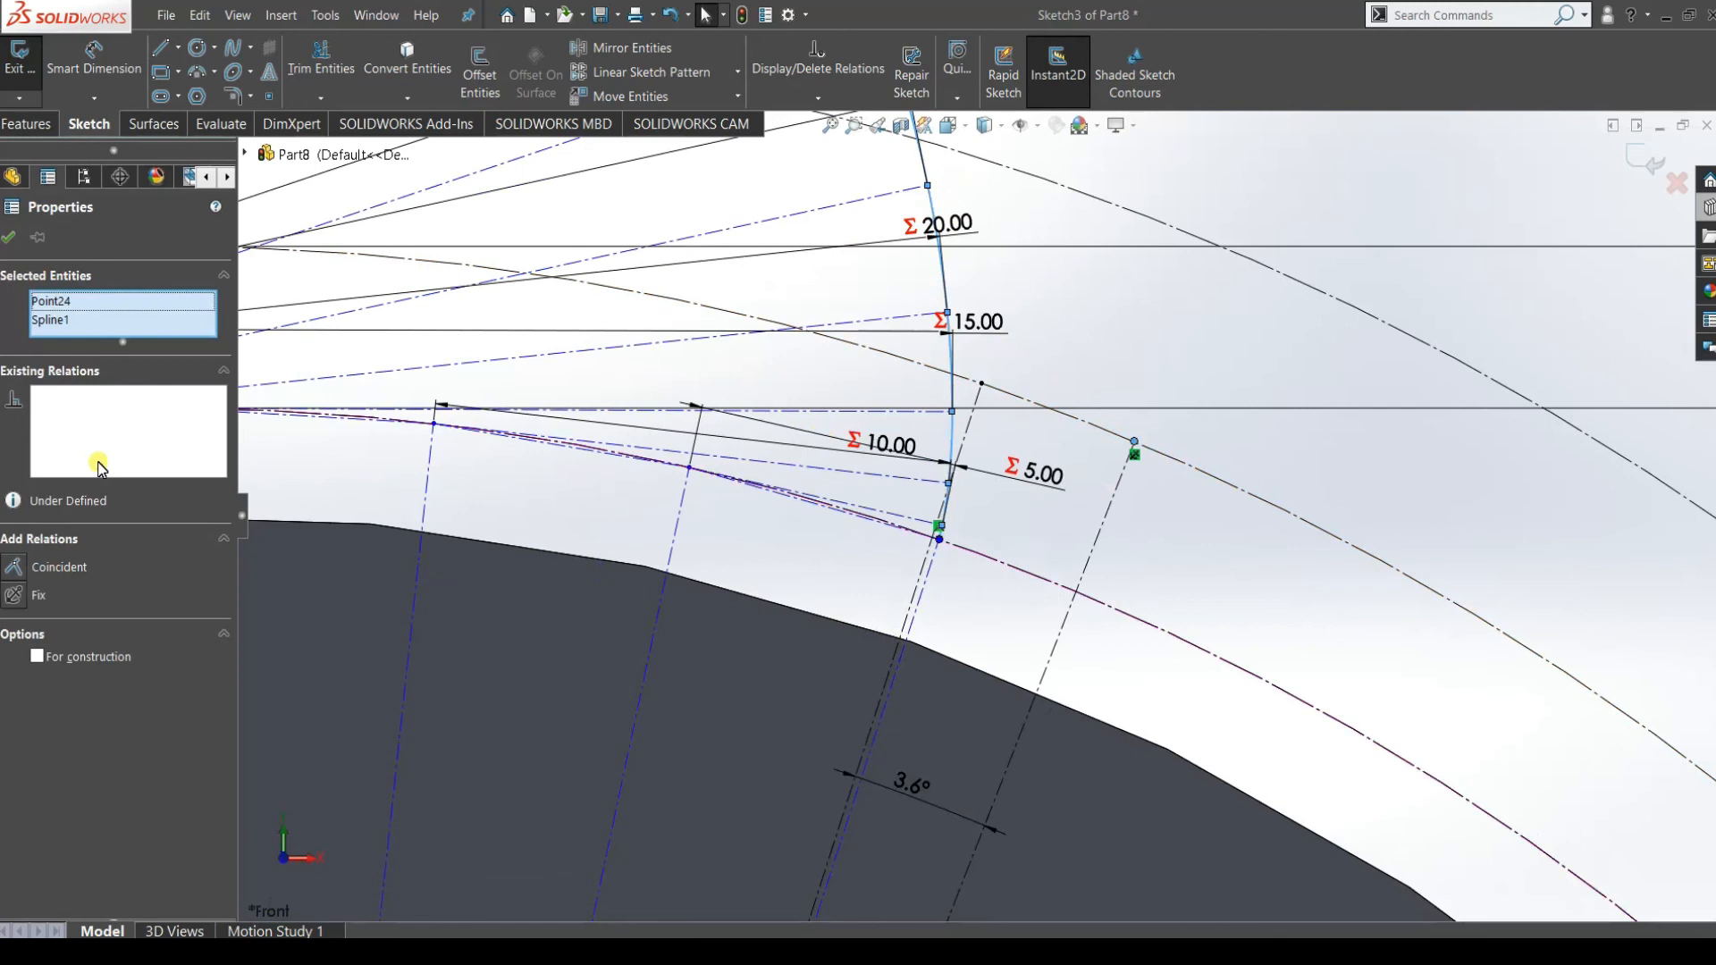
left_click(14, 566)
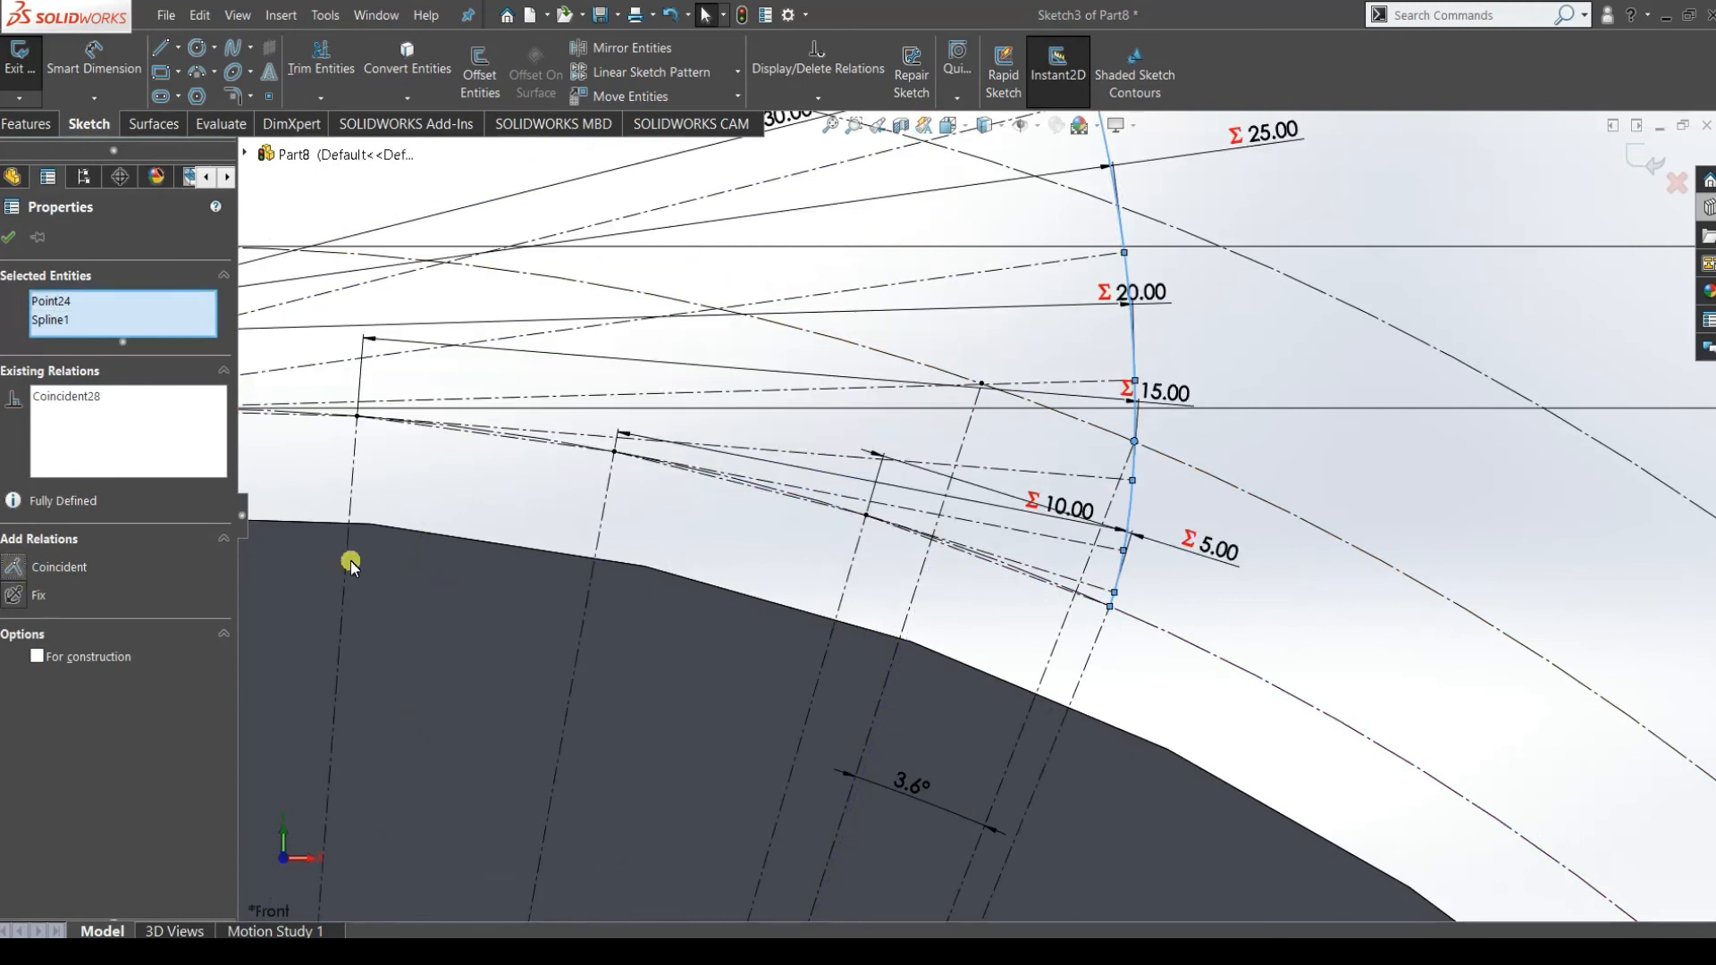
left_click(1361, 462)
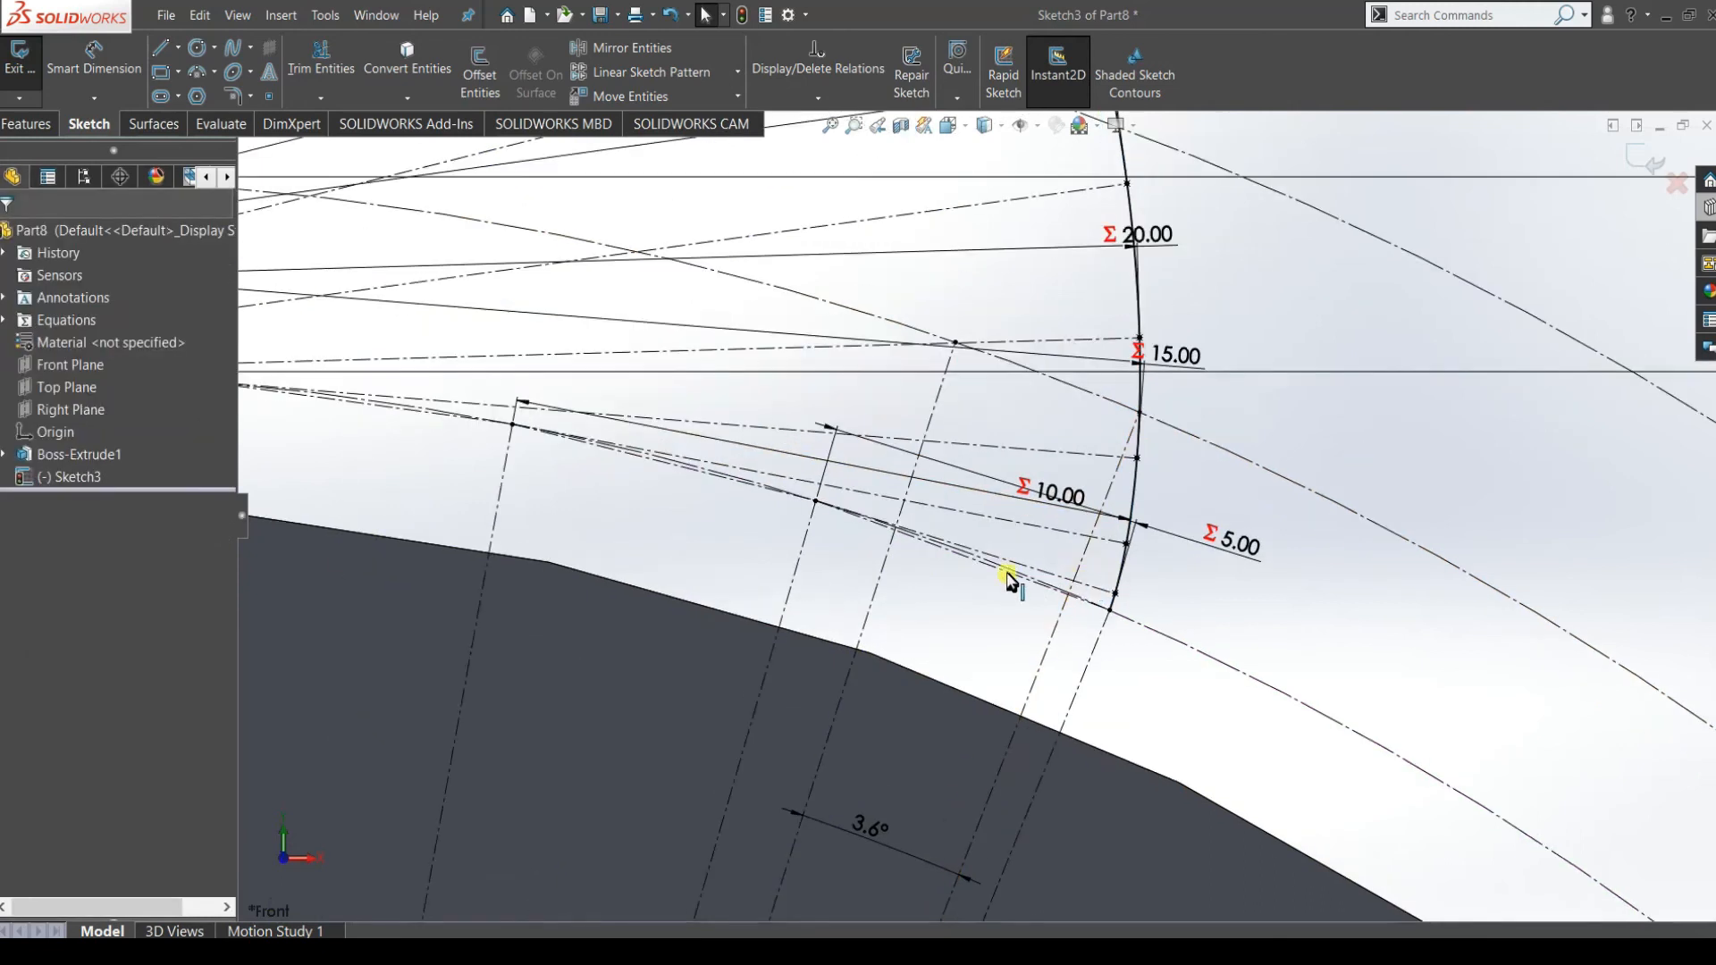
Mirror a copy of the involute spline about the left centerline of the 3.6° pair.
scroll(1080, 542, "up", 3)
scroll(1028, 393, "down", 3)
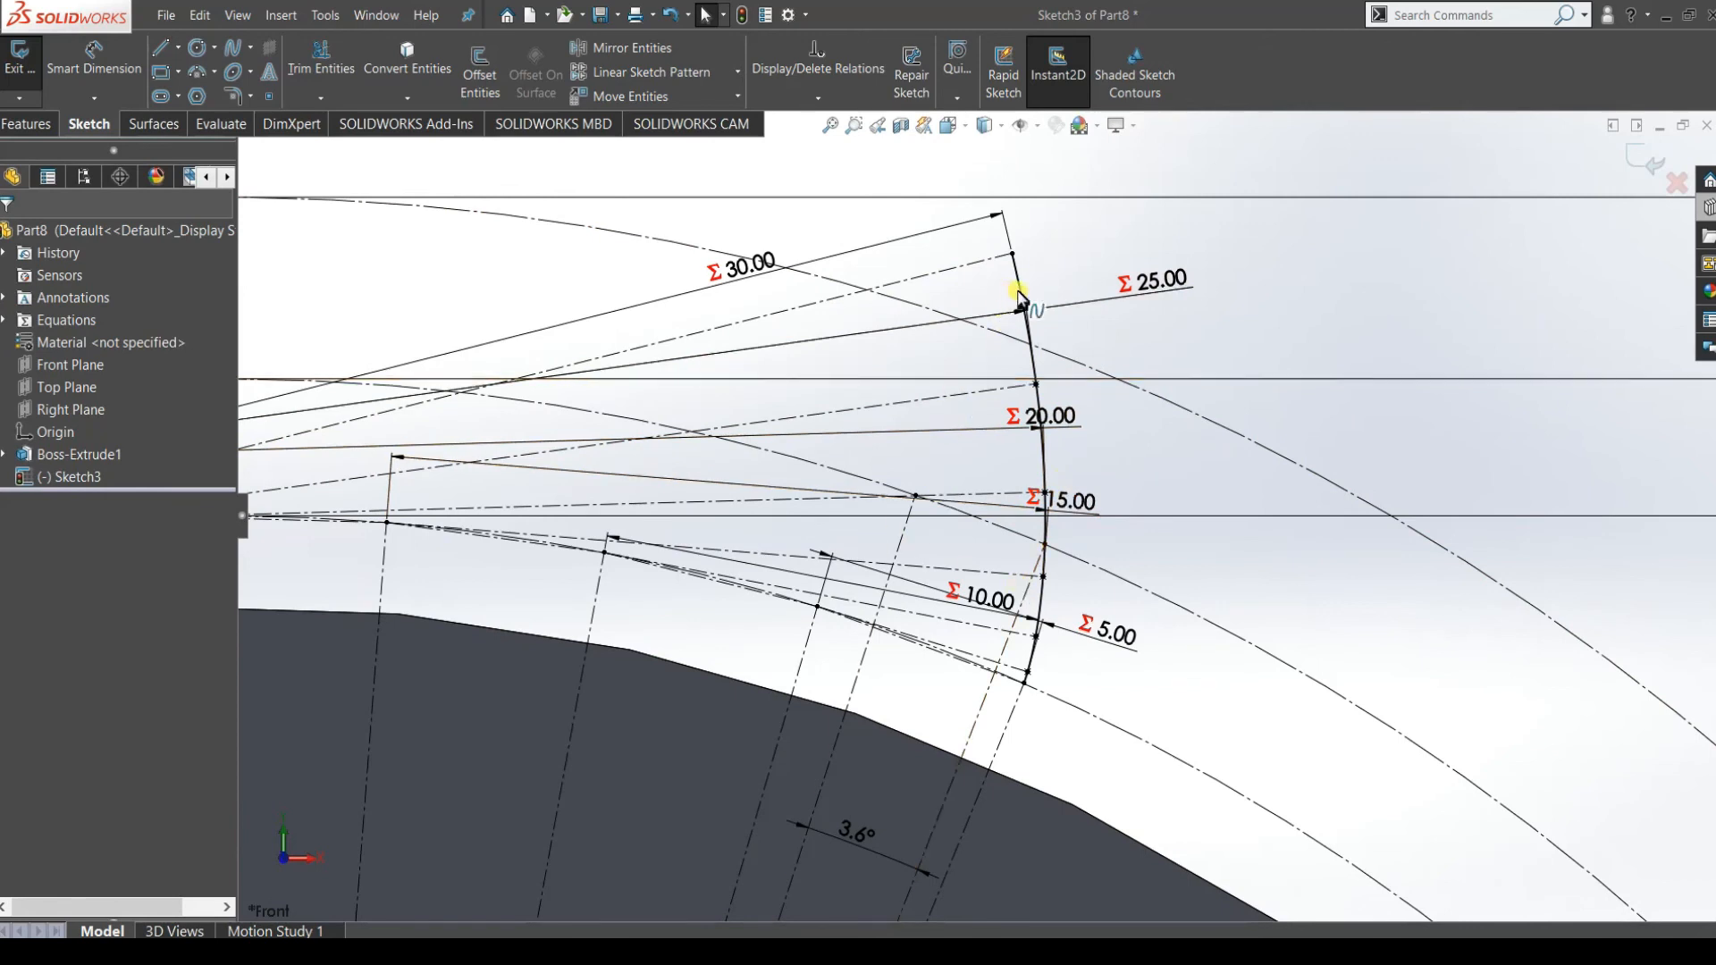
left_click(904, 528)
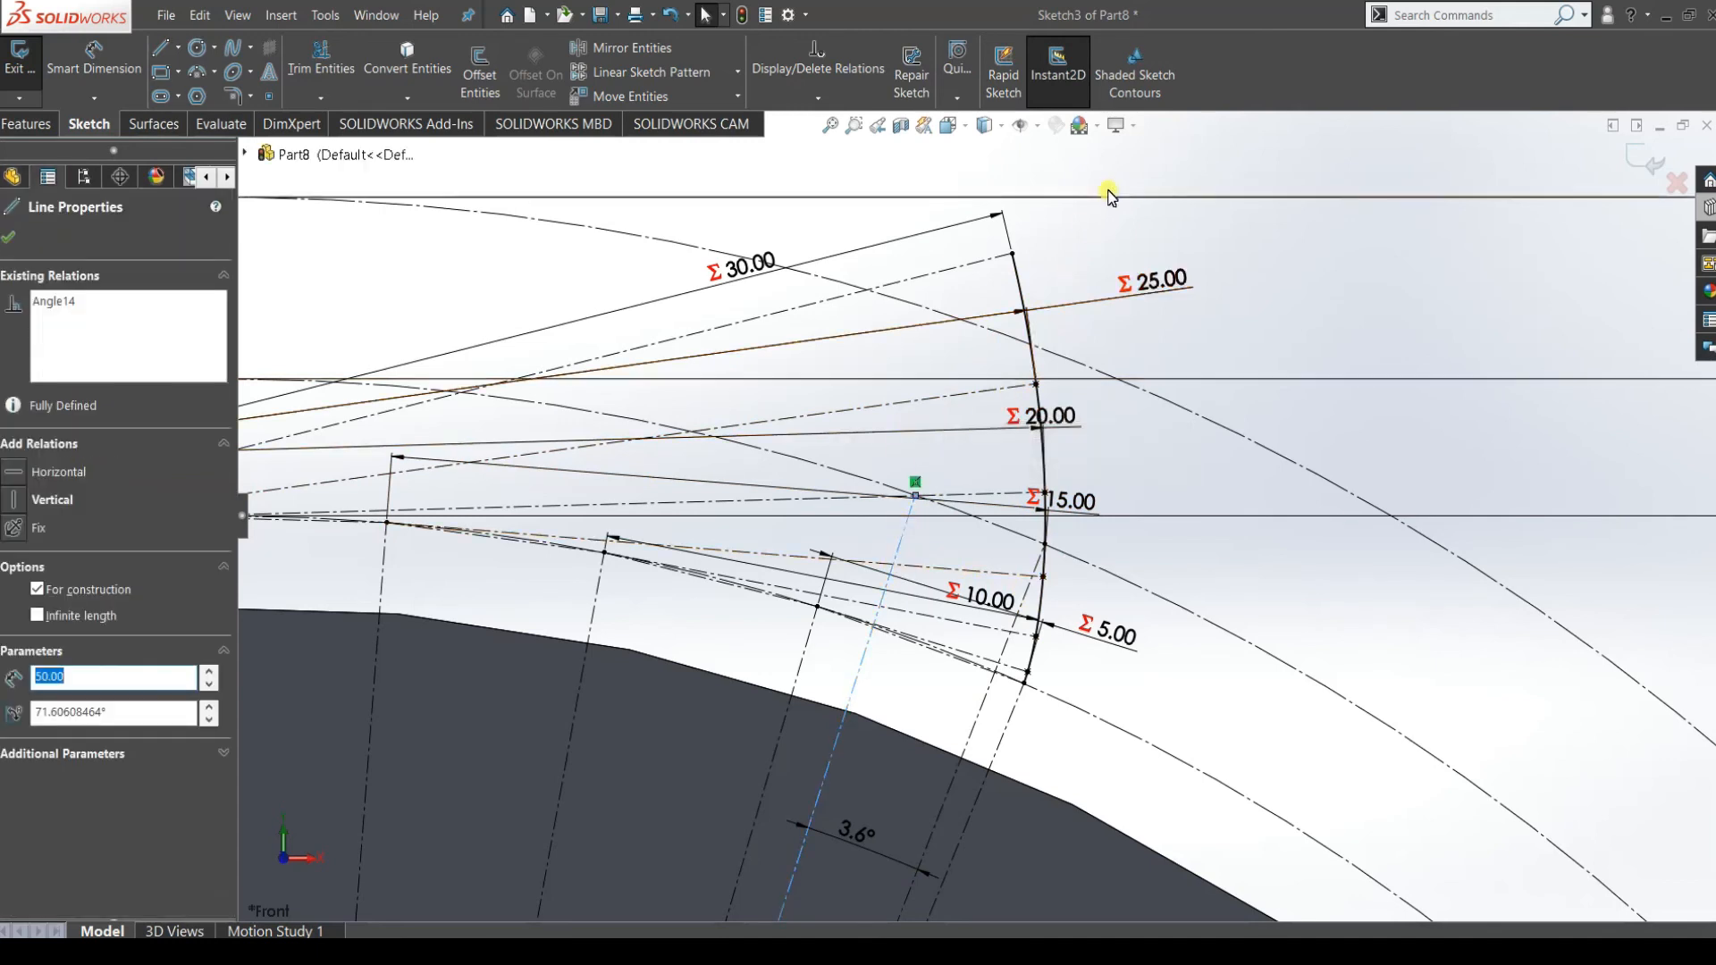
key("Escape")
left_click(620, 48)
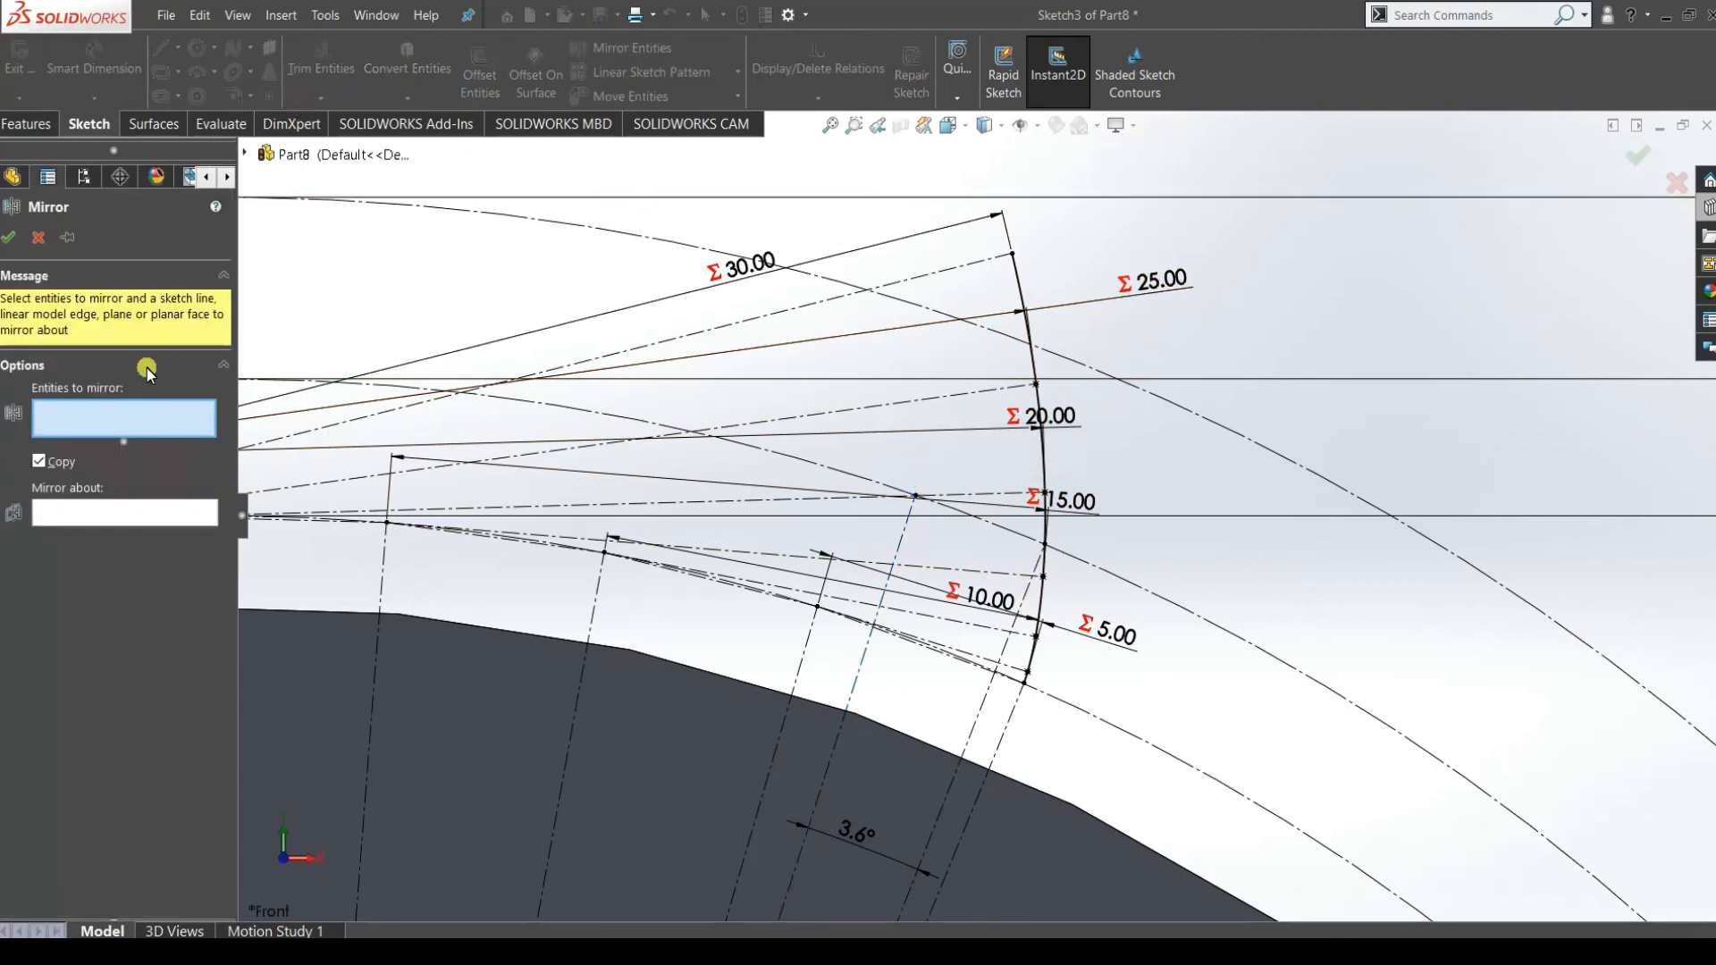
left_click(1015, 284)
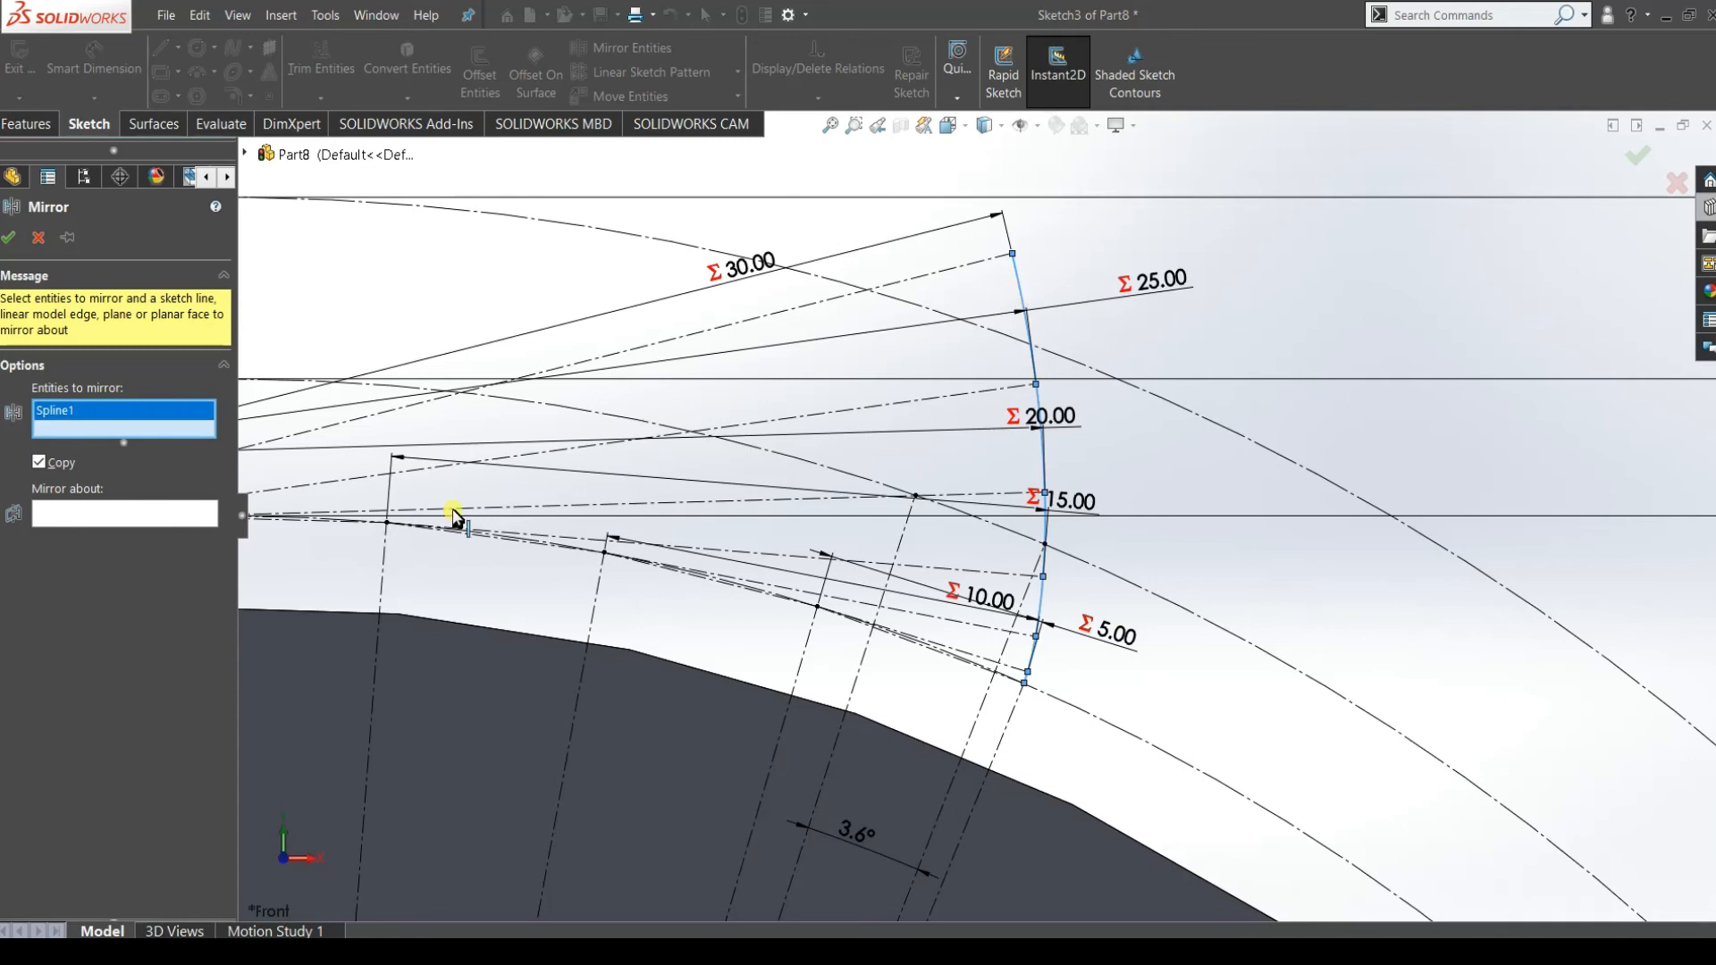
left_click(107, 513)
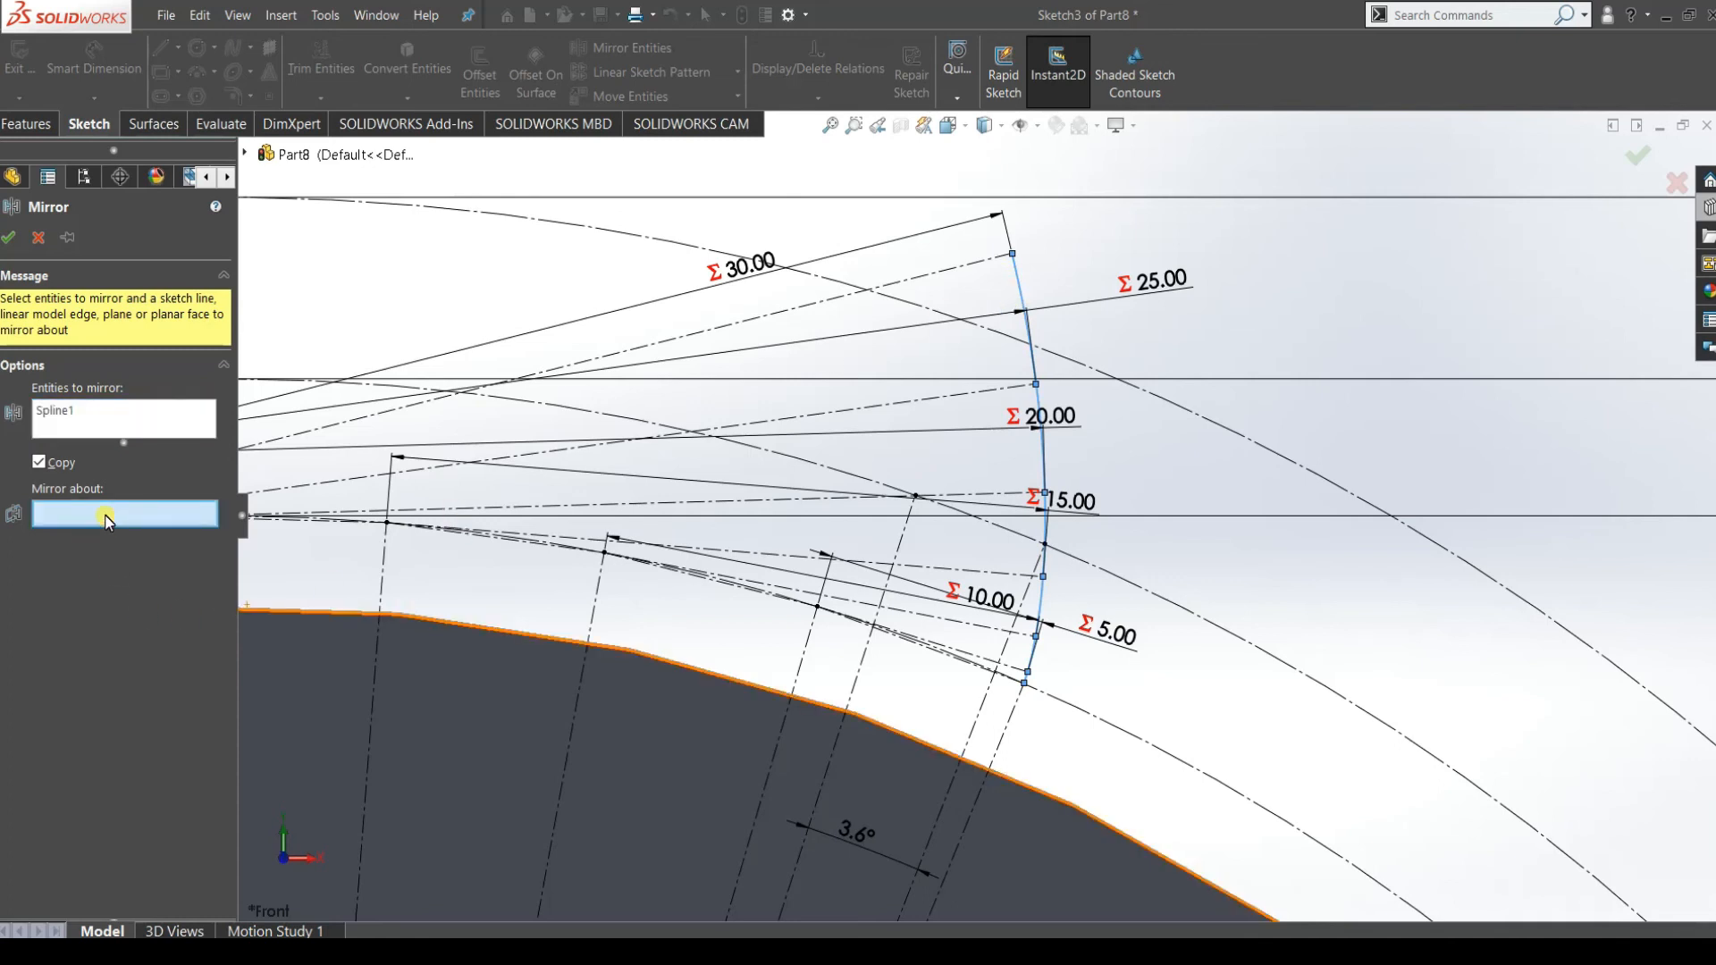
left_click(908, 538)
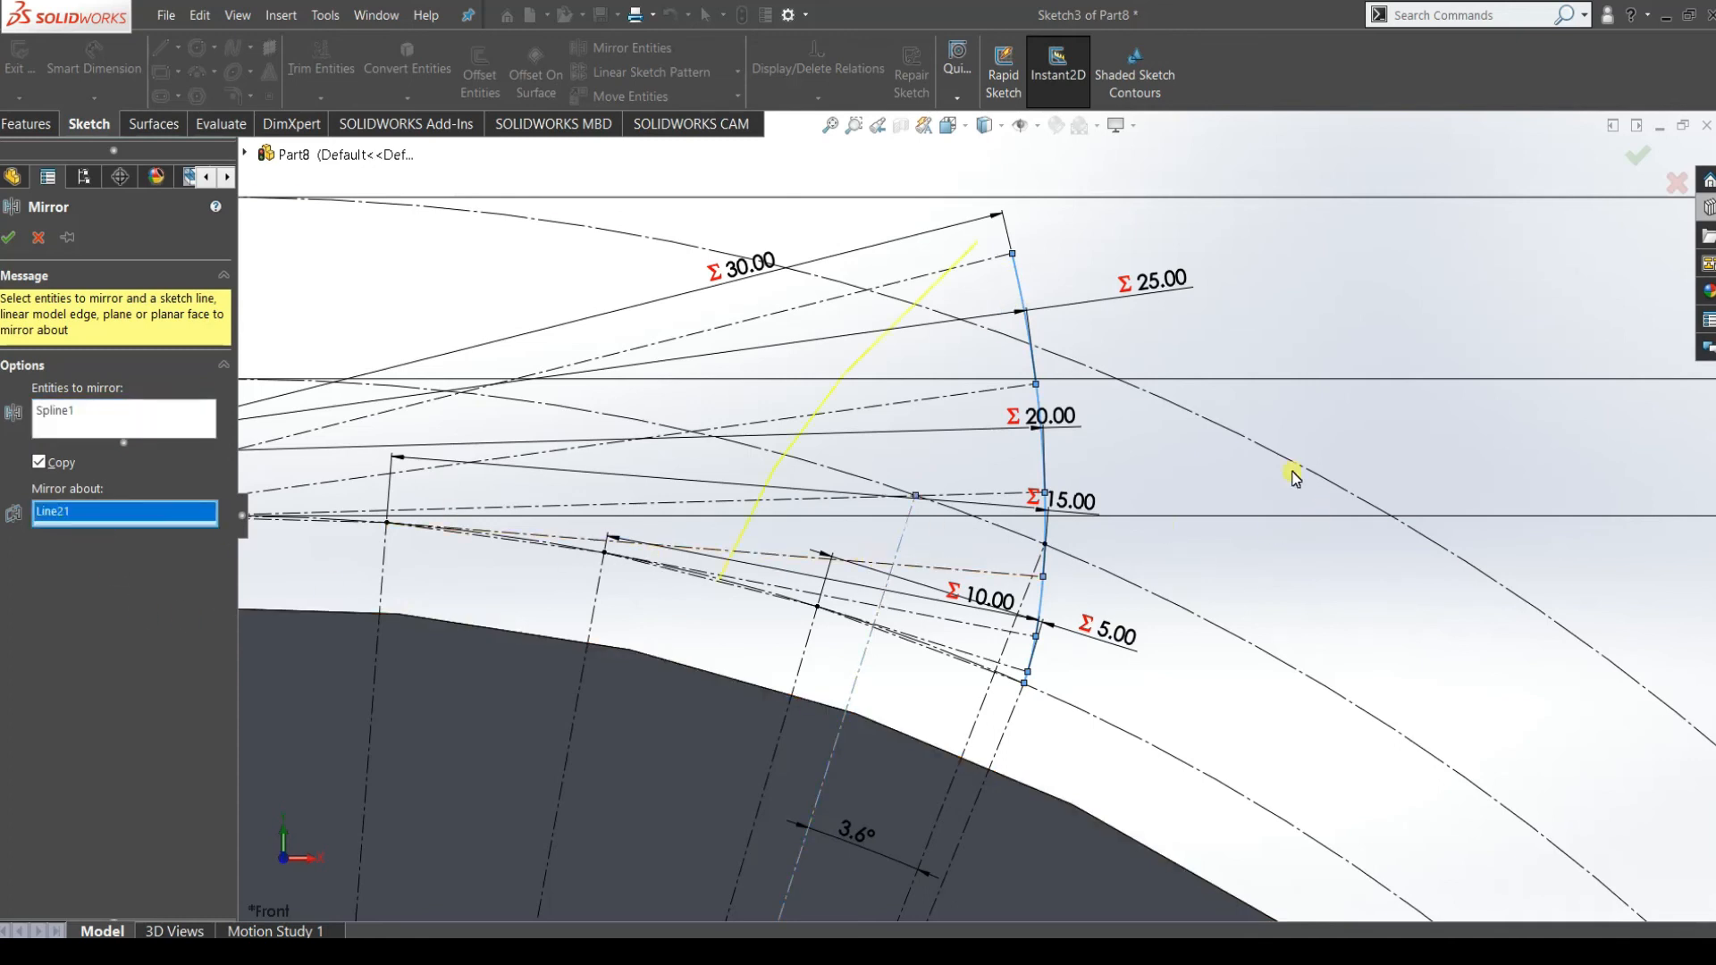
left_click(8, 238)
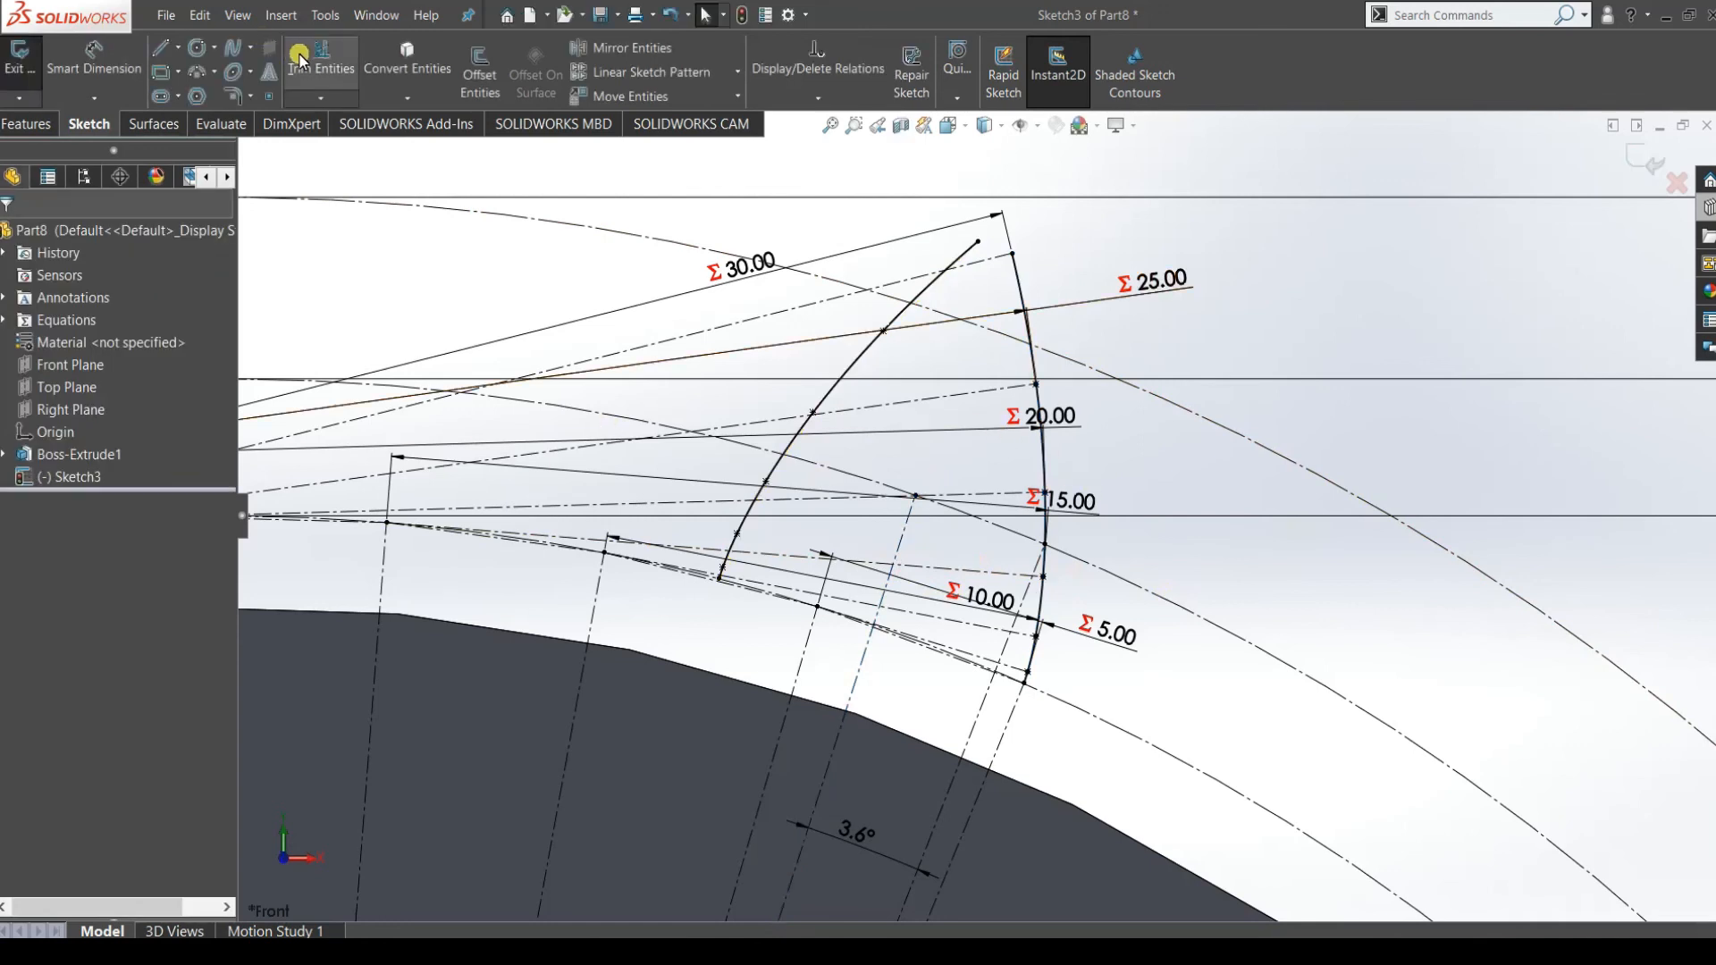
Power-trim the ends of both involute splines that extend beyond the outermost construction circle.
left_click(300, 57)
mouse_move(1064, 302)
left_mouse_down()
mouse_move(931, 256)
mouse_move(957, 260)
mouse_move(981, 286)
mouse_move(919, 276)
mouse_move(976, 258)
mouse_move(949, 247)
left_mouse_up()
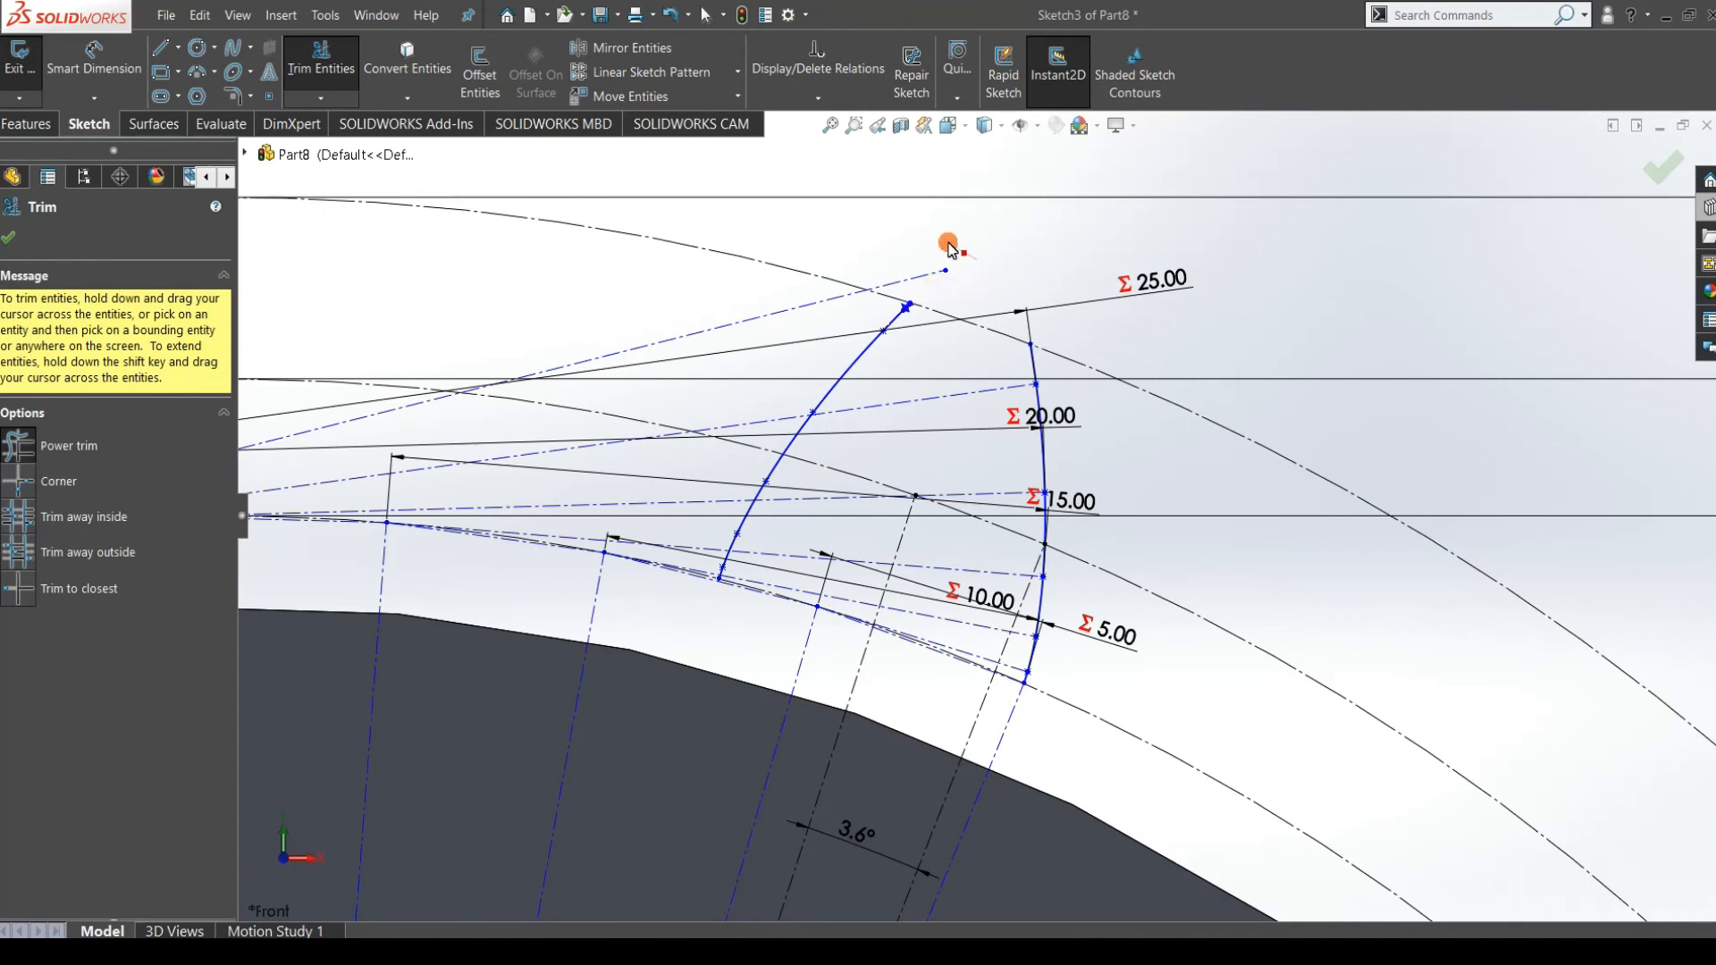
left_click(8, 237)
scroll(903, 384, "down", 2)
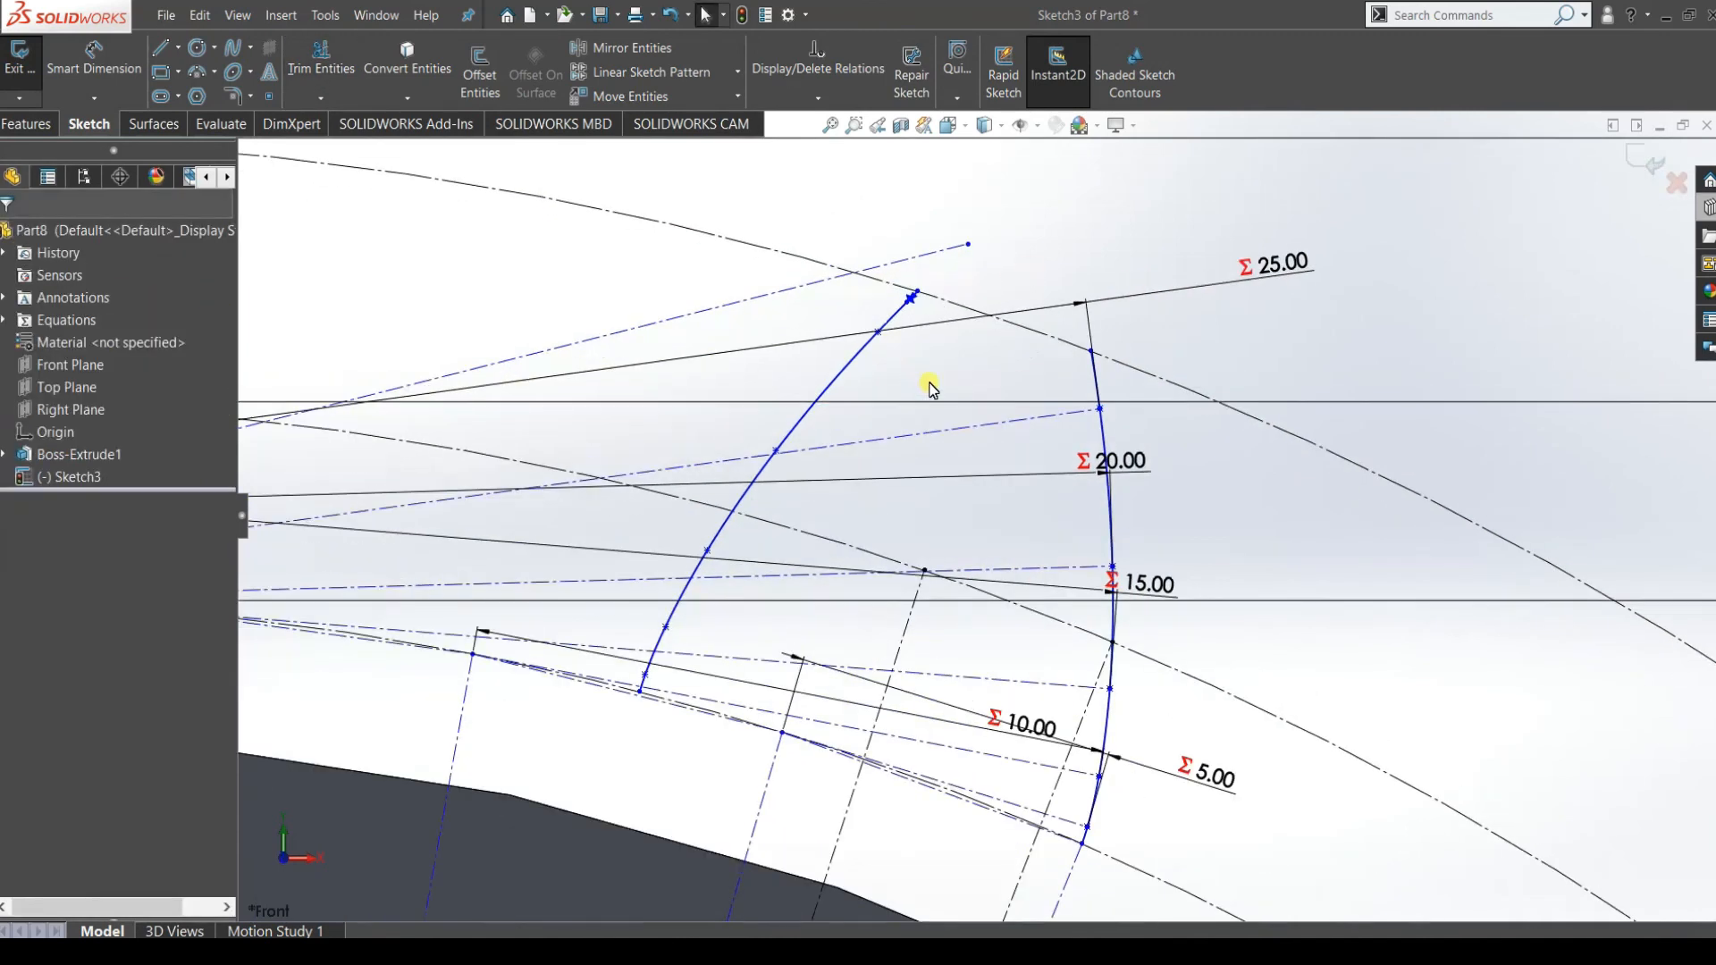
Draw a centerline from the origin to the lower end of the mirrored involute spline.
scroll(1001, 498, "up", 5)
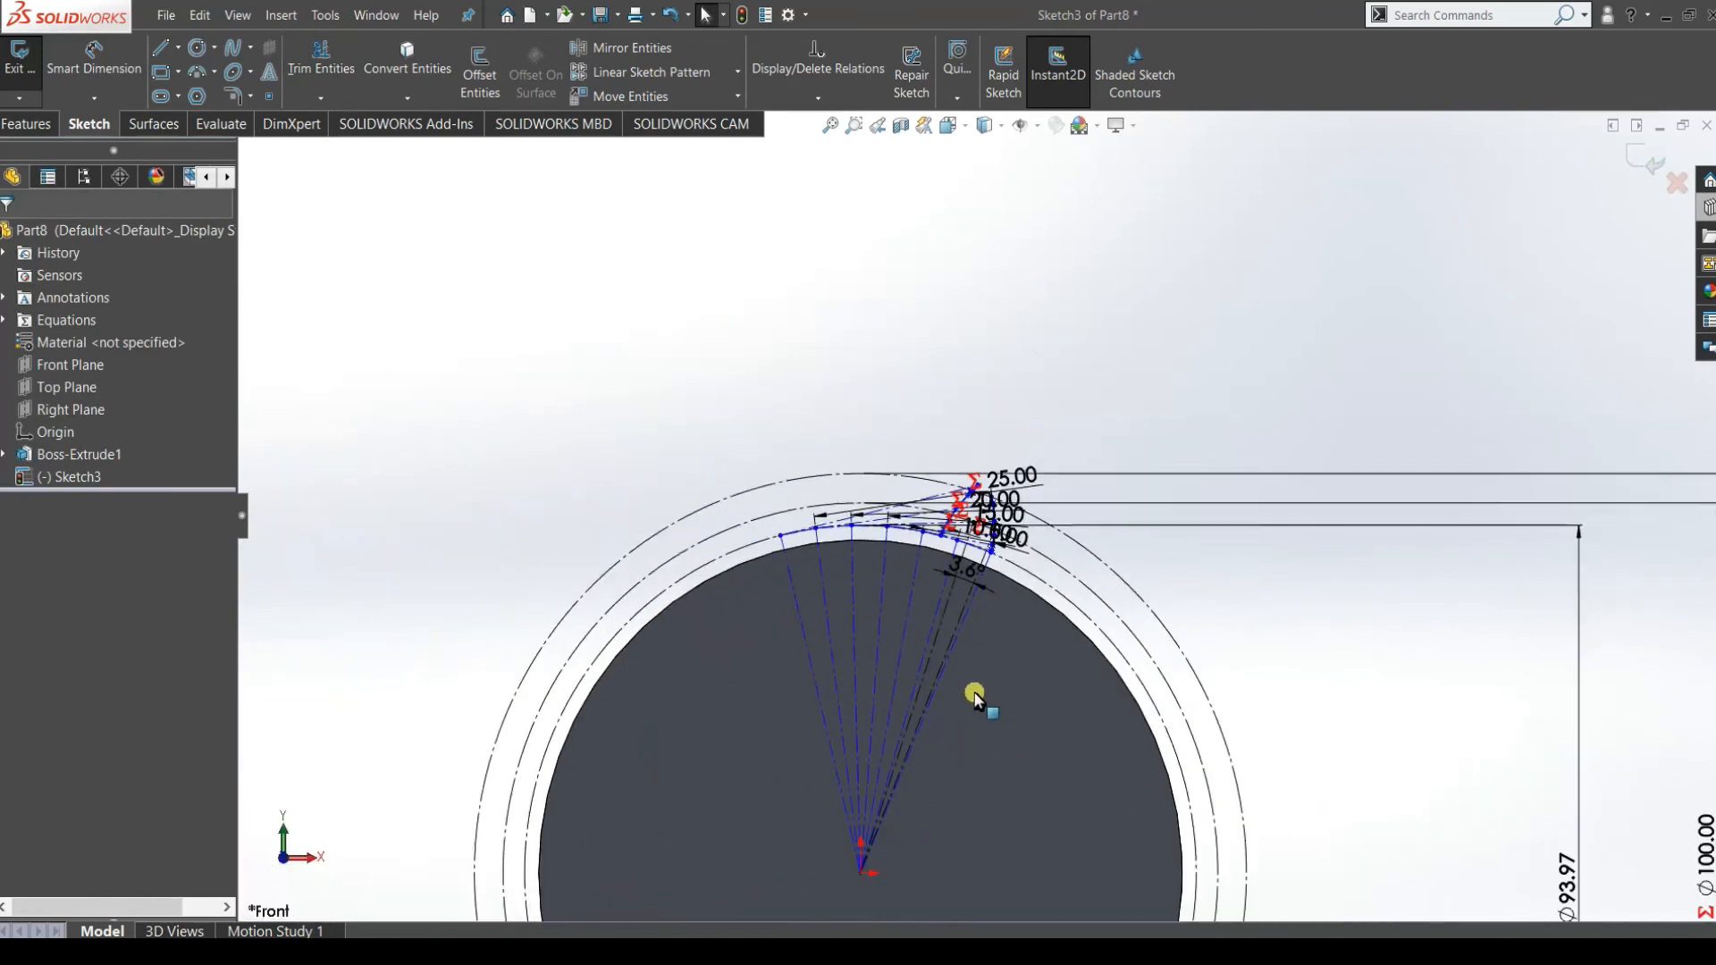
scroll(974, 697, "down", 2)
left_click(178, 48)
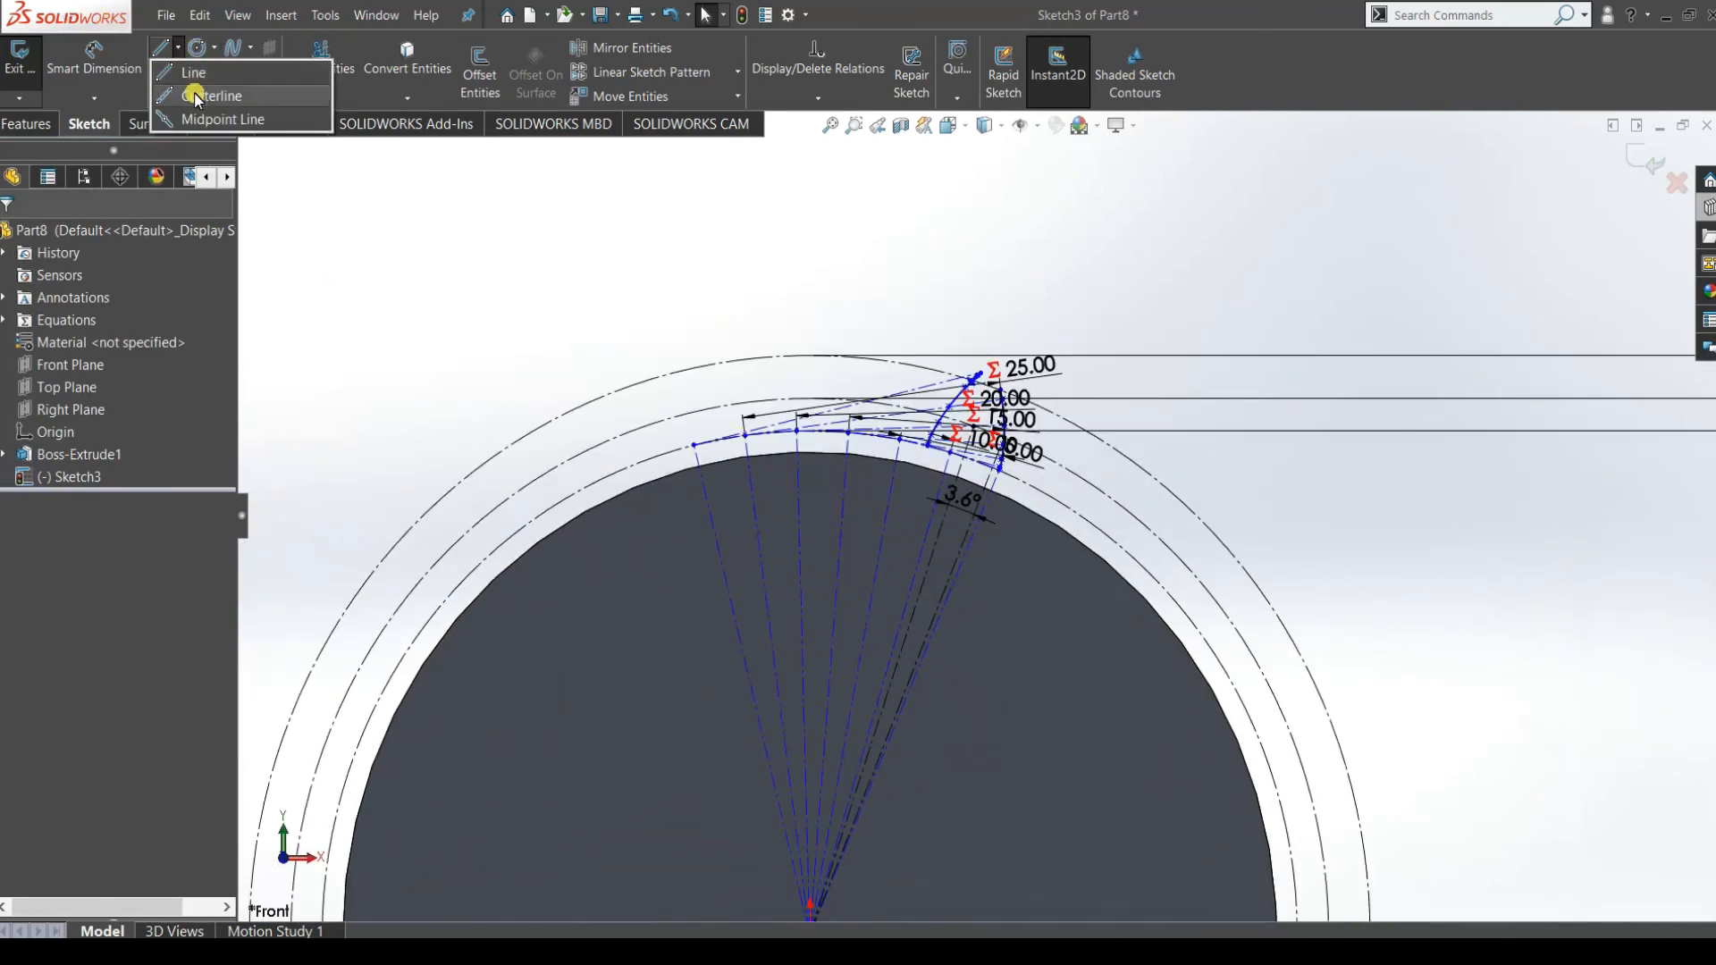
left_click(198, 95)
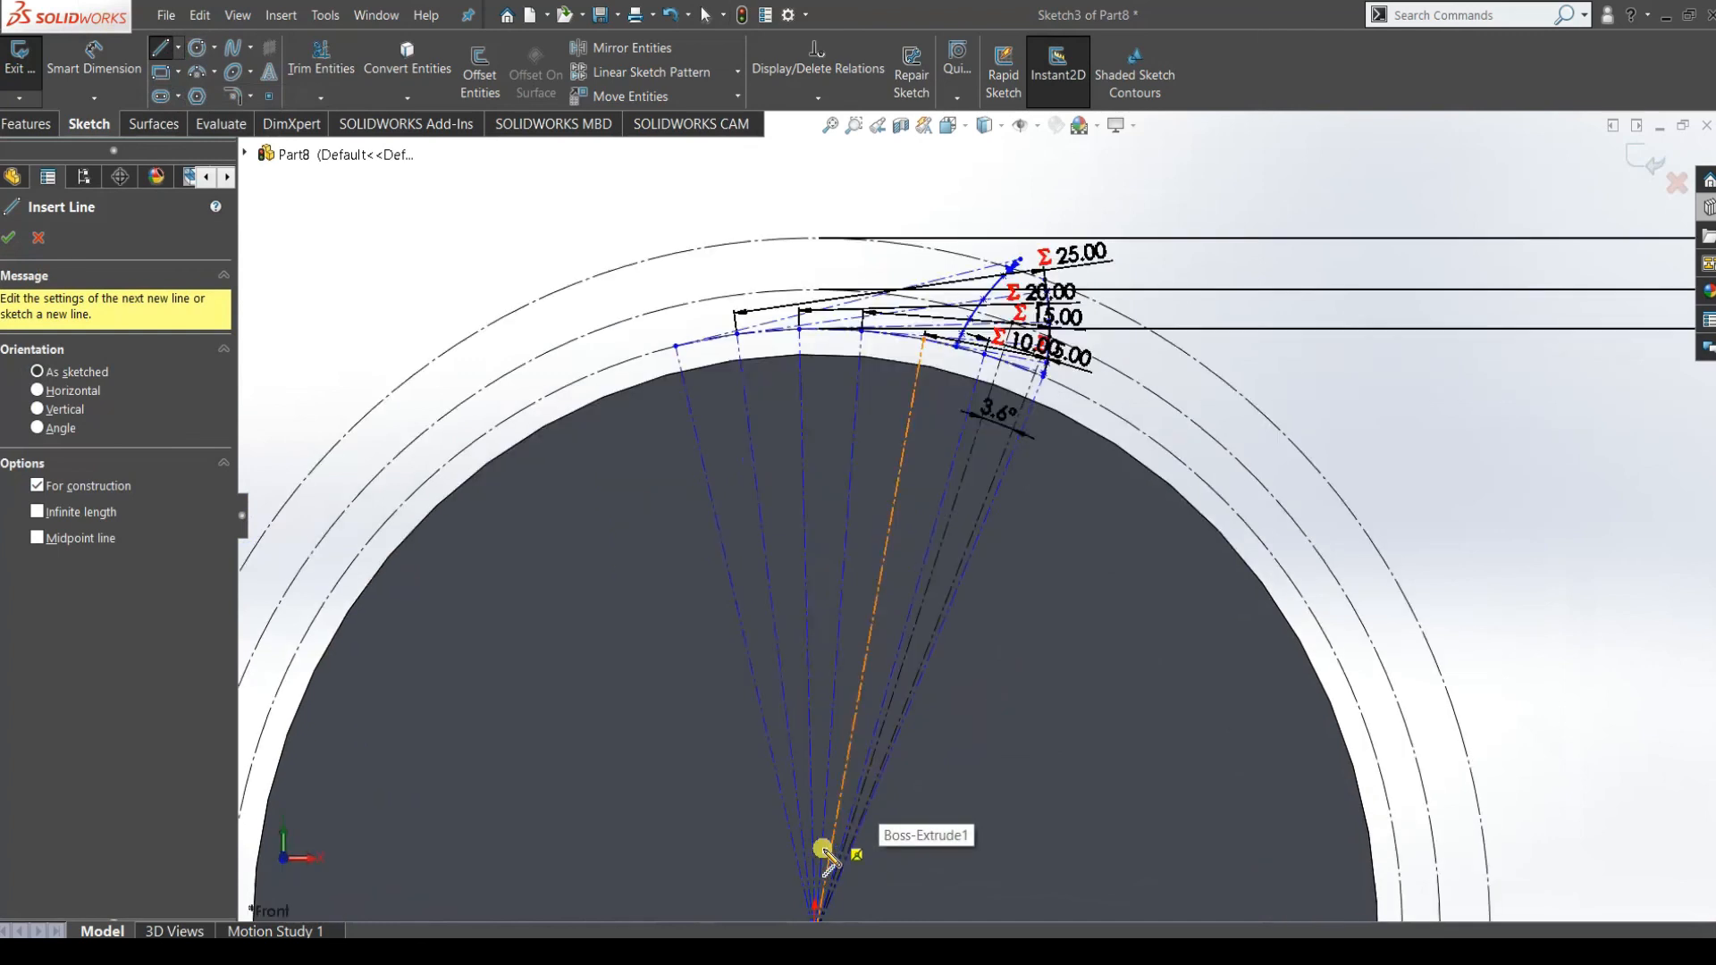
left_click(870, 808)
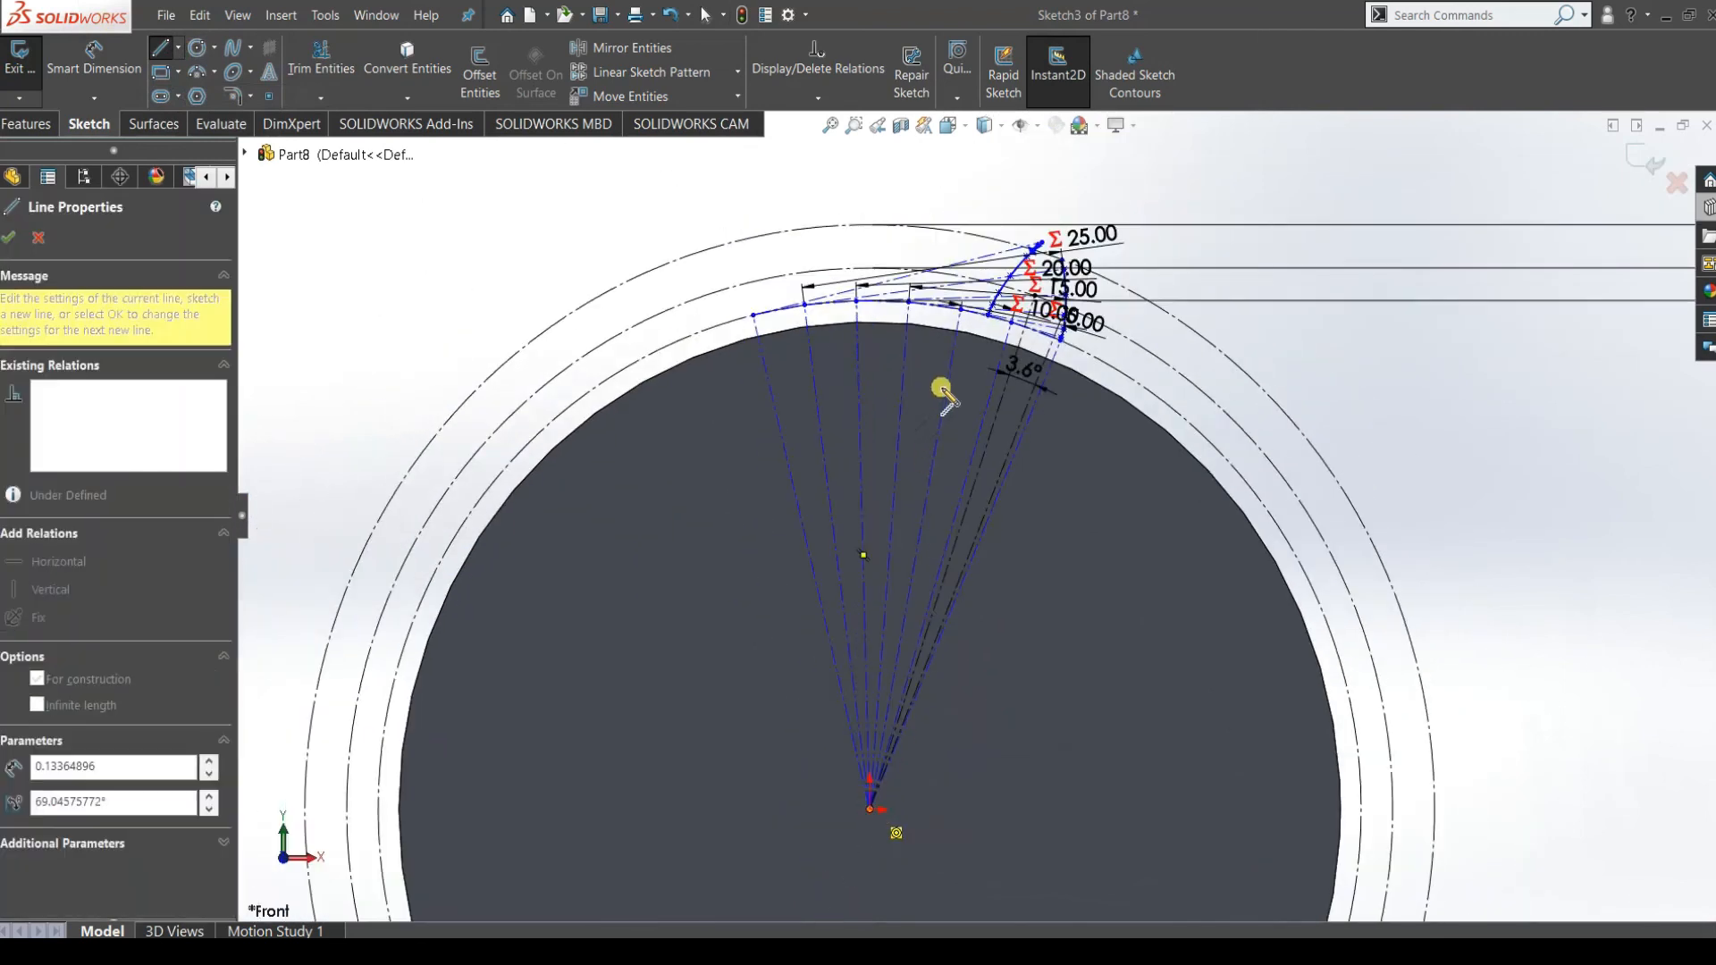
scroll(976, 338, "down", 5)
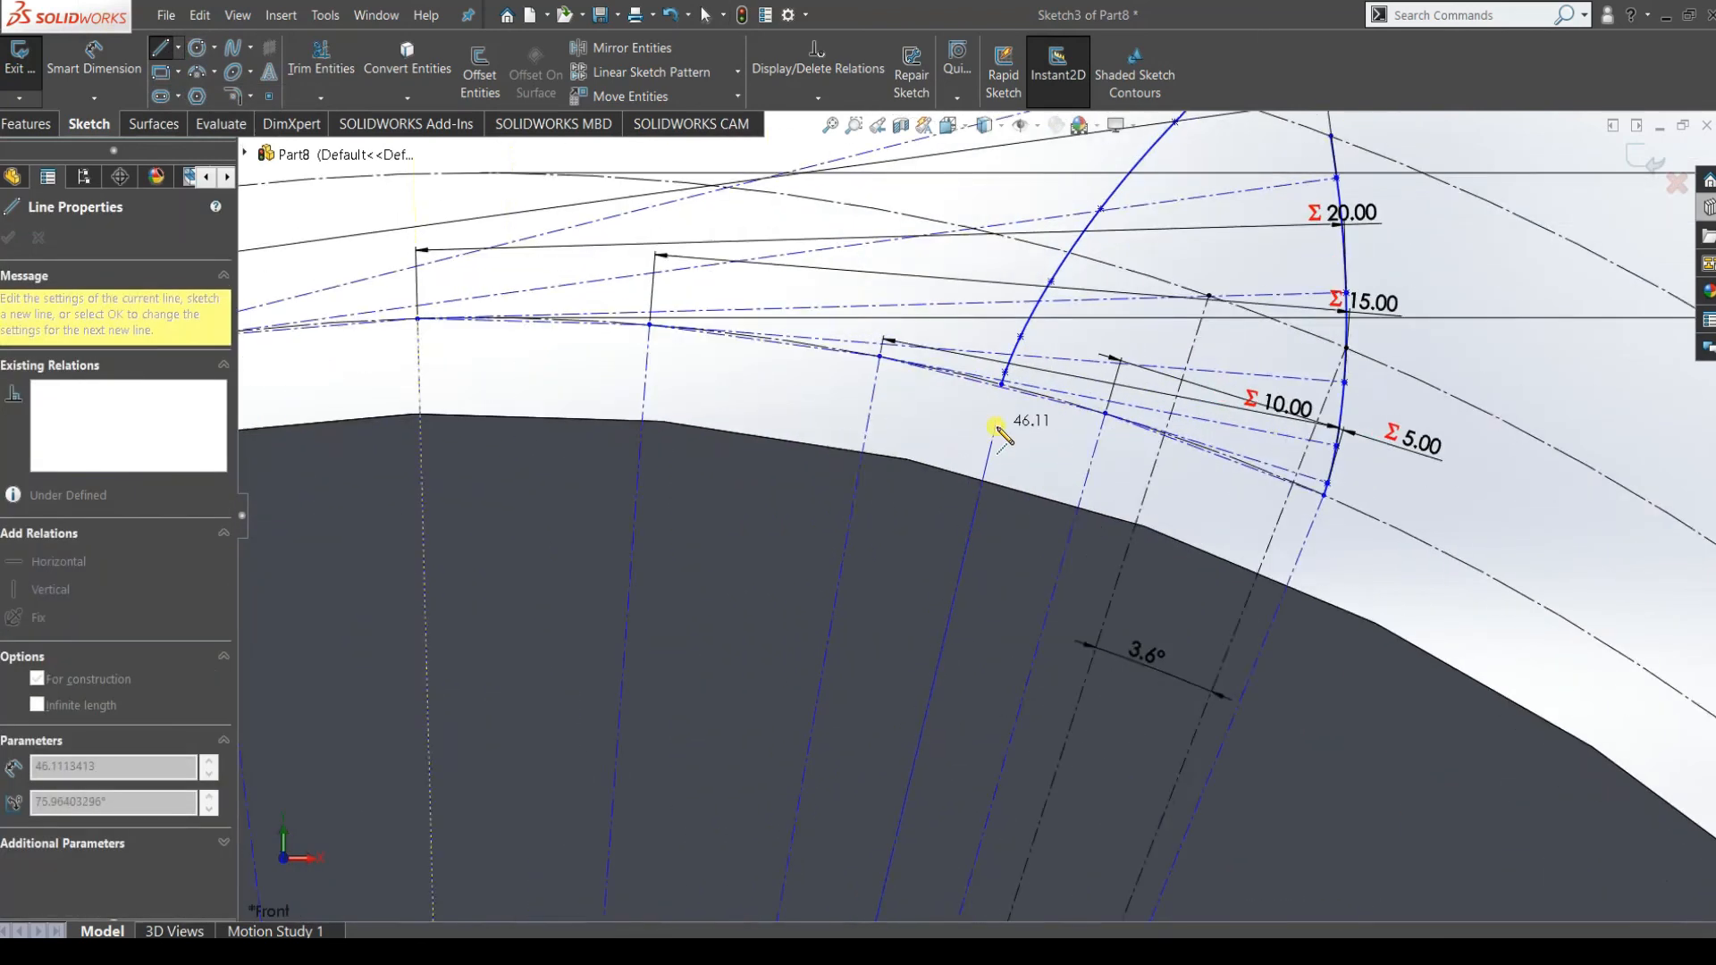
scroll(1005, 411, "down", 4)
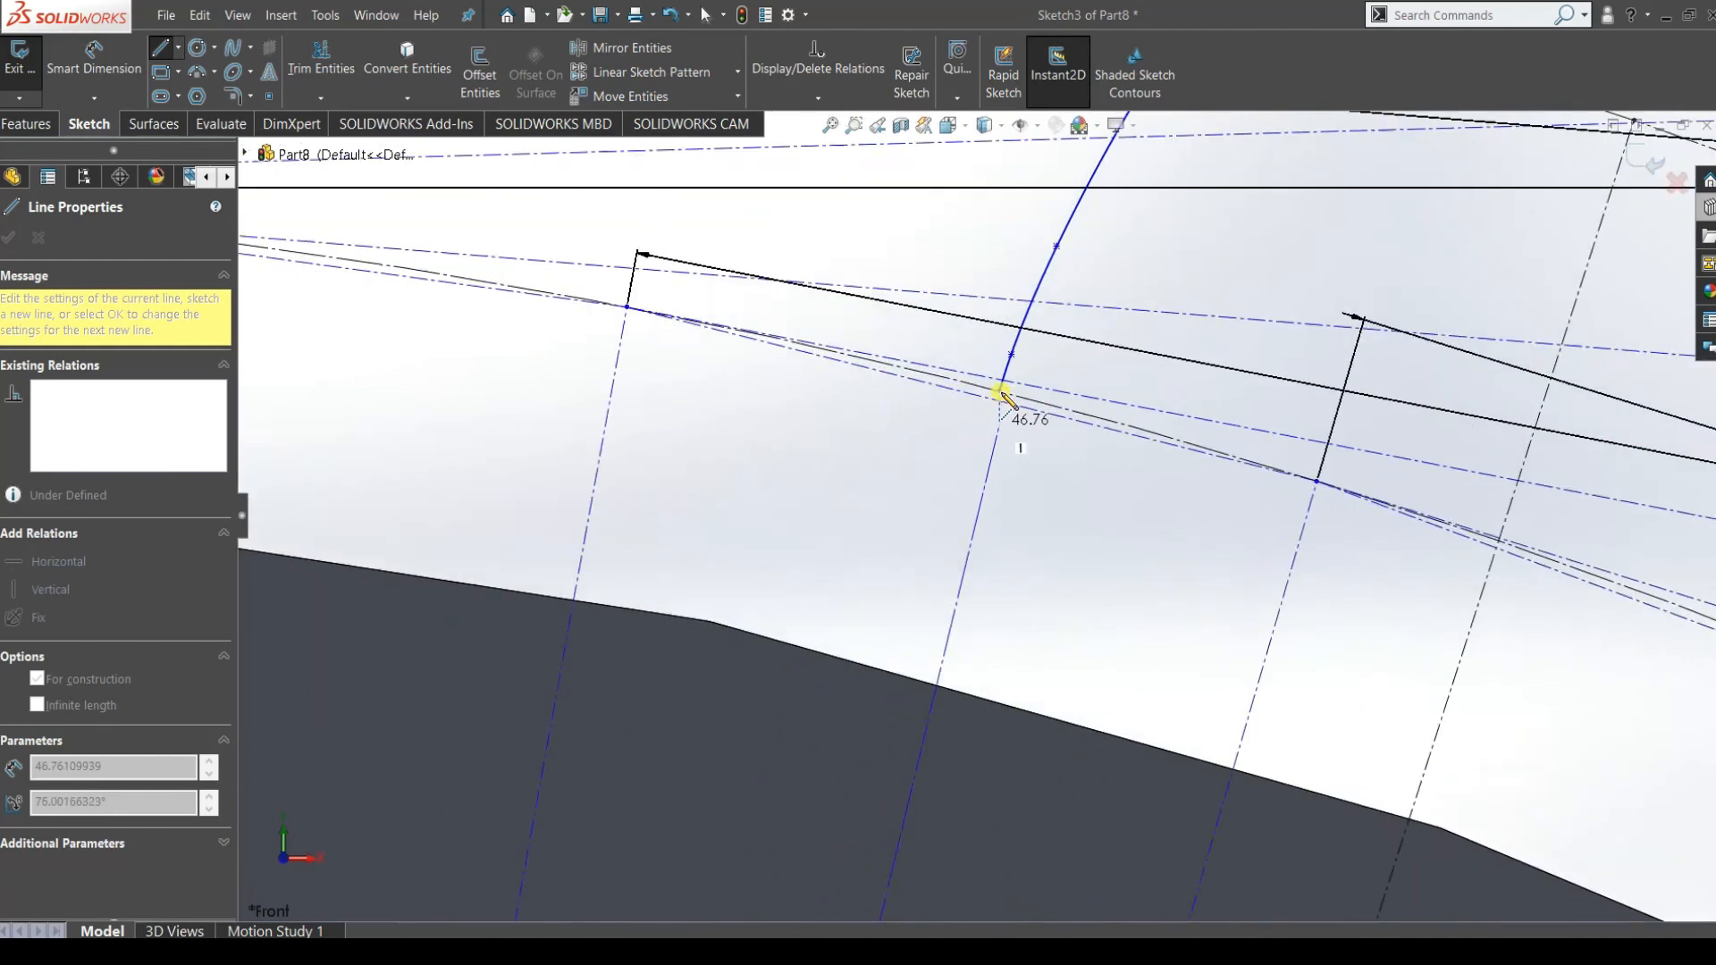
left_click(998, 416)
right_click(1054, 546)
left_click(1080, 560)
Close the tooth tip with a 3 point arc of 54 mm radius along the outermost circle, joining the upper ends of both splines.
scroll(1148, 672, "up", 3)
scroll(1140, 668, "up", 5)
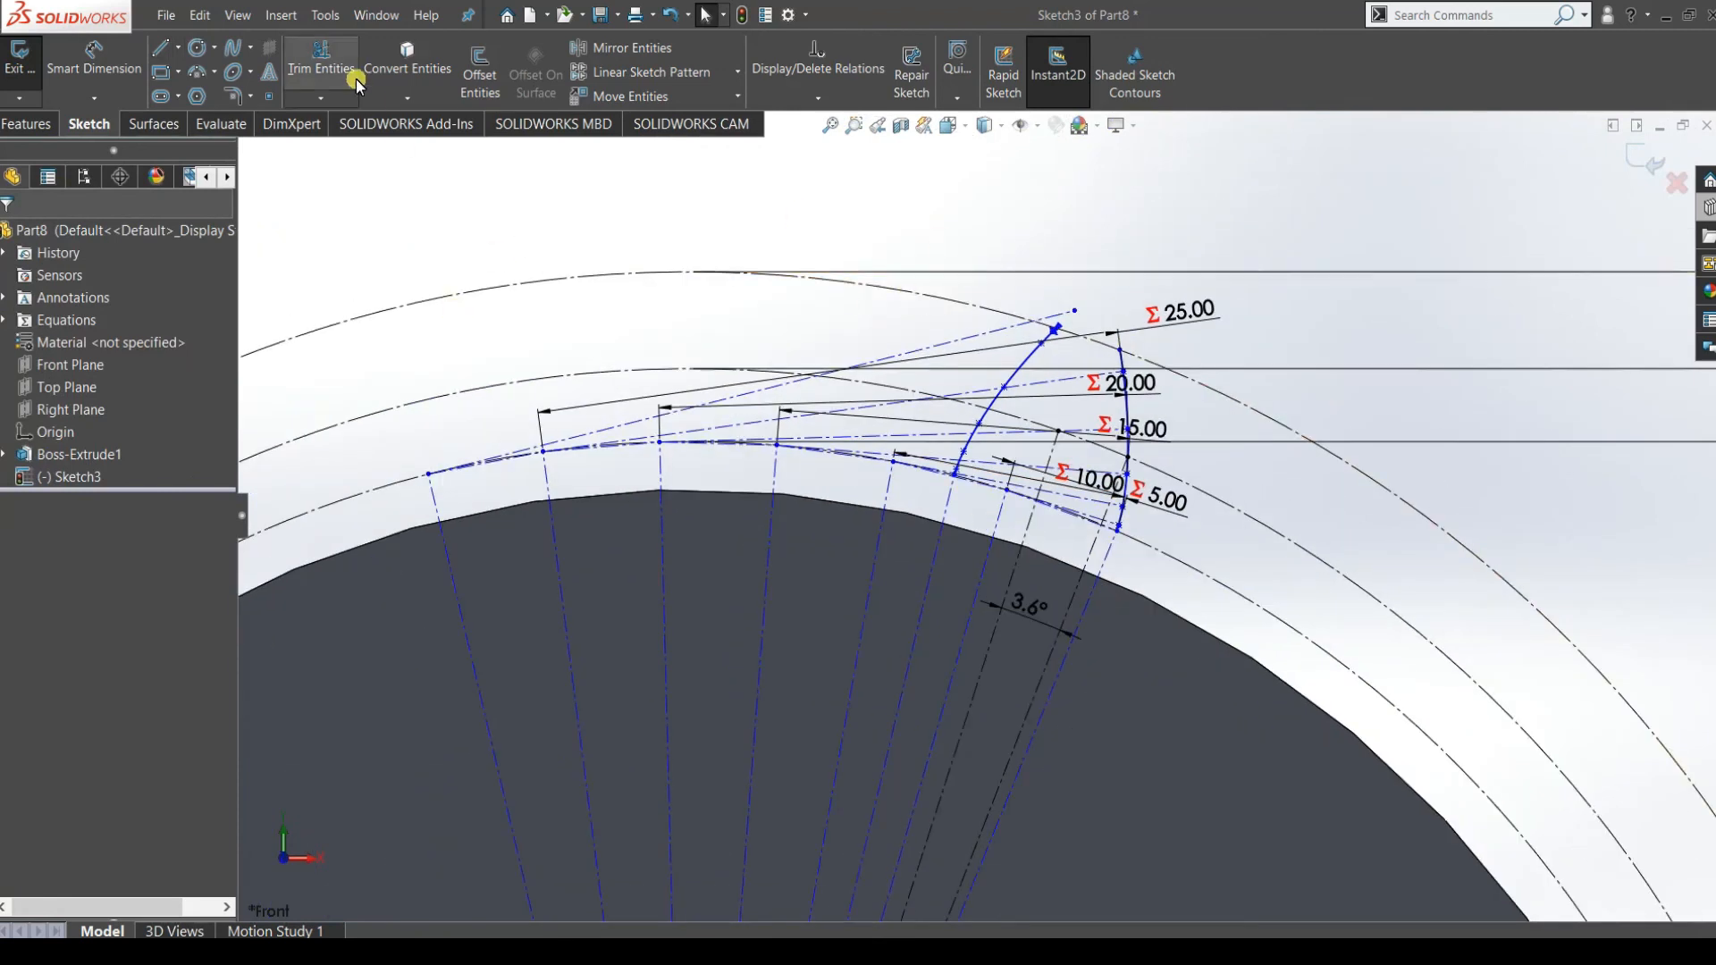
left_click(205, 76)
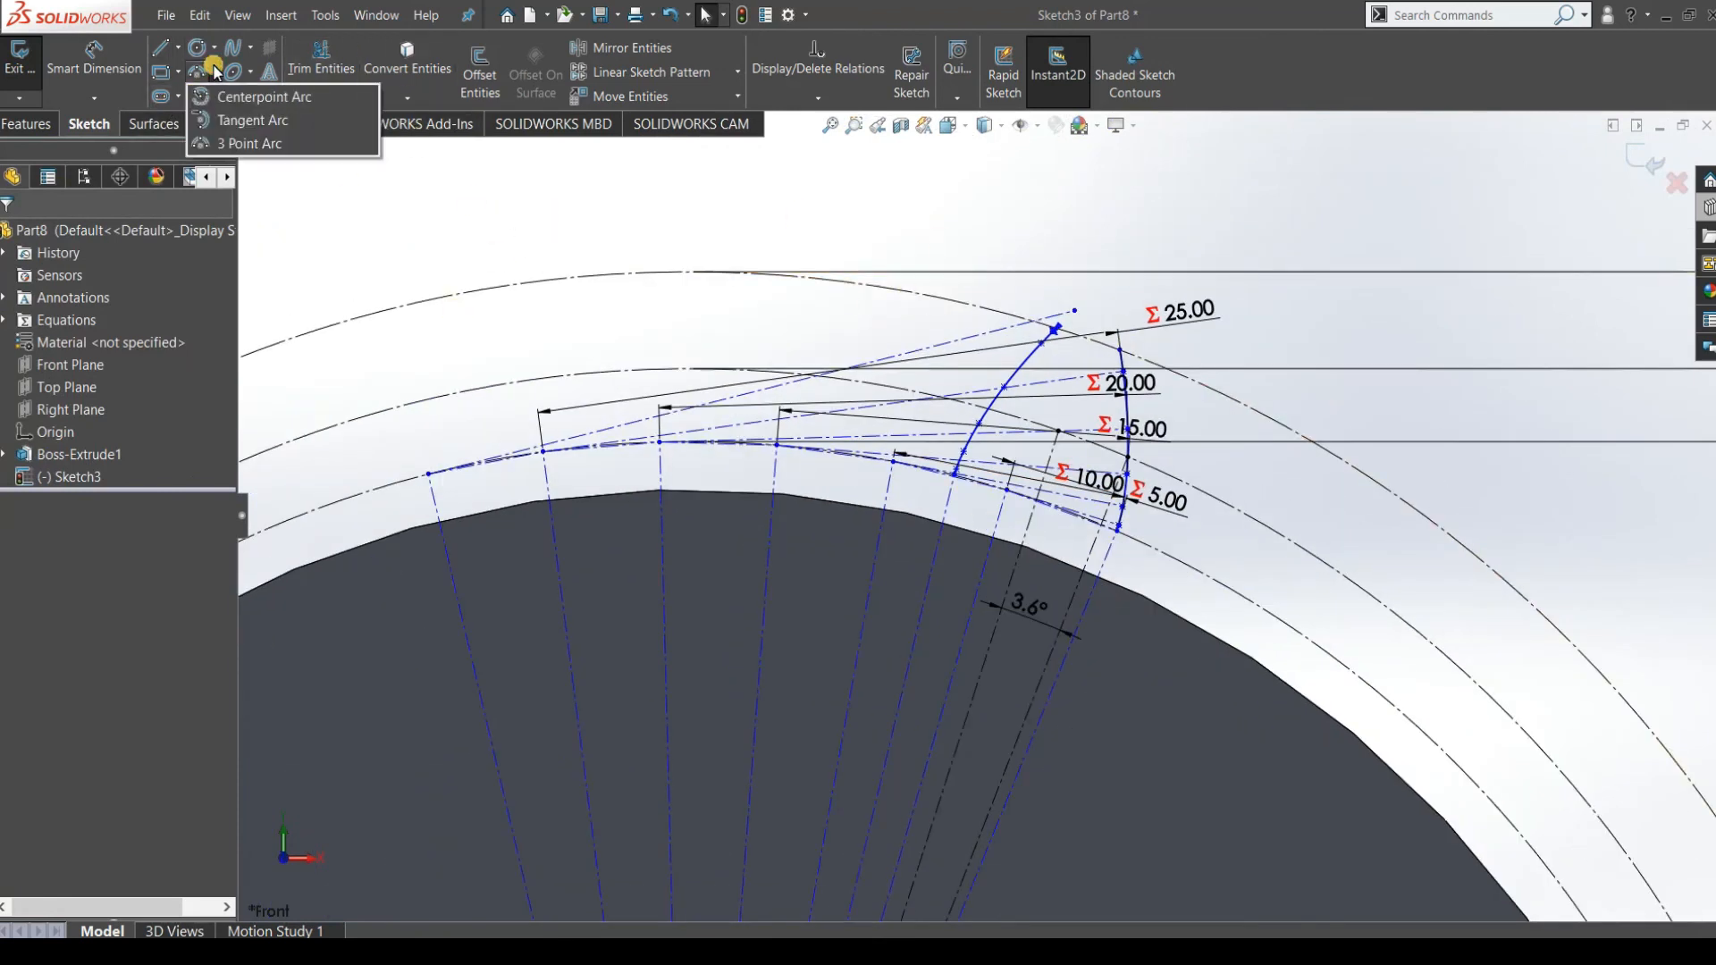
left_click(116, 145)
scroll(992, 362, "down", 3)
scroll(992, 362, "down", 2)
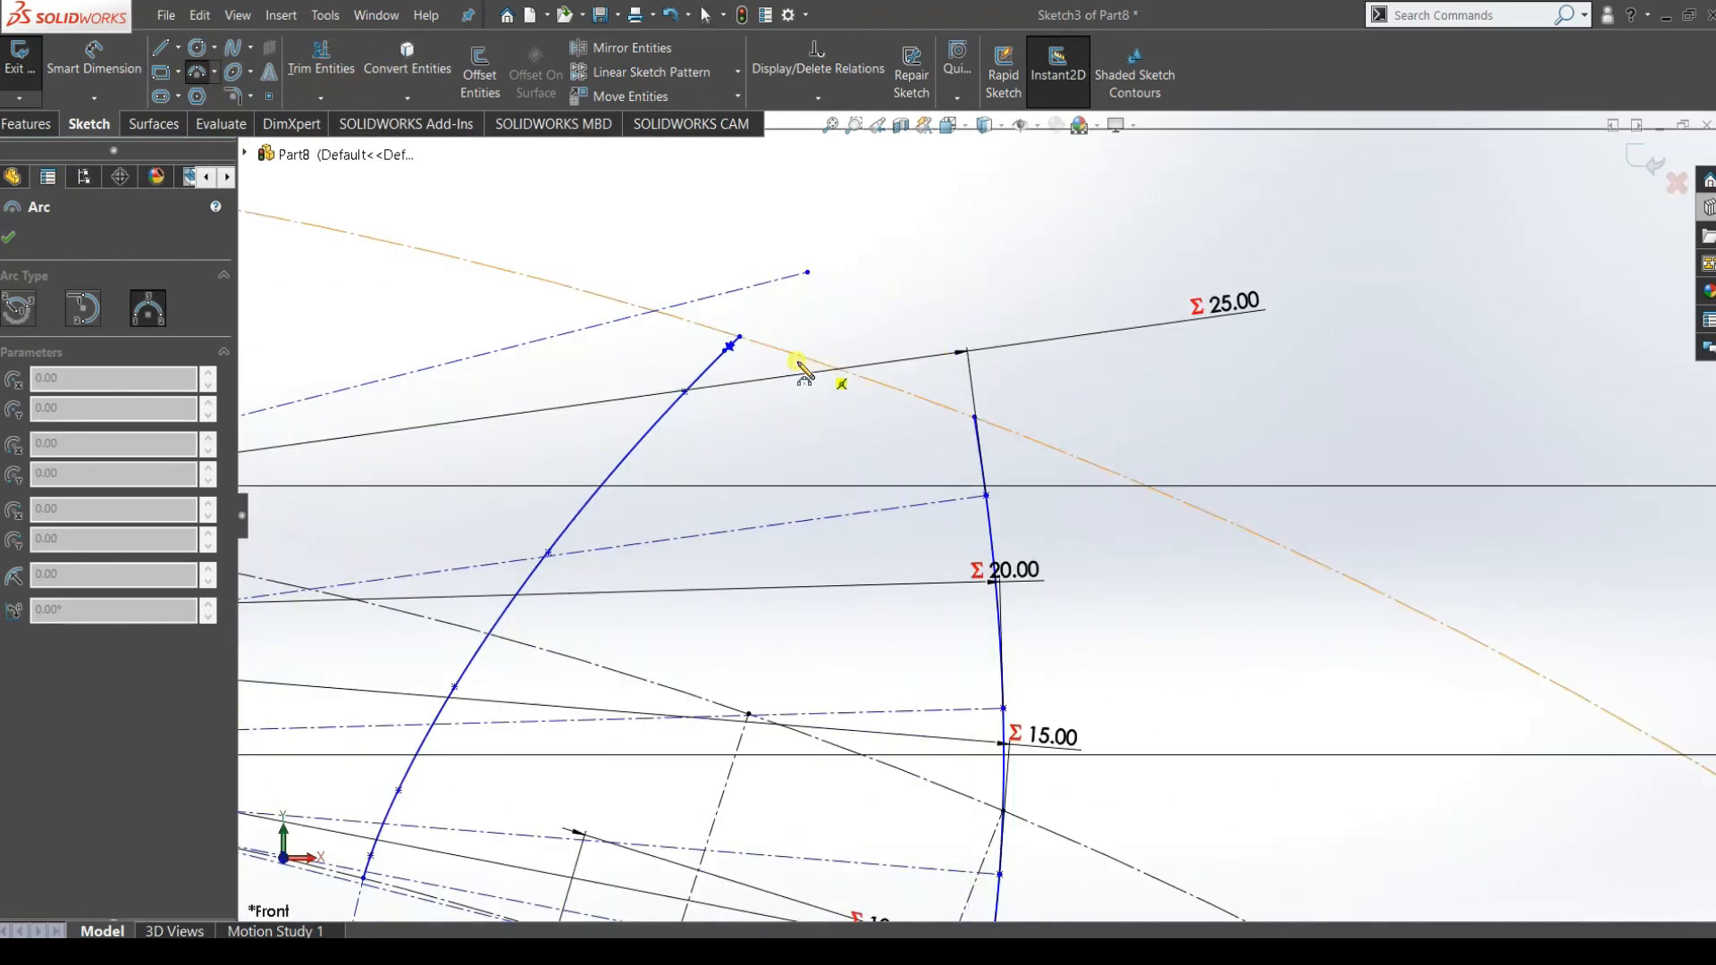
left_click(741, 338)
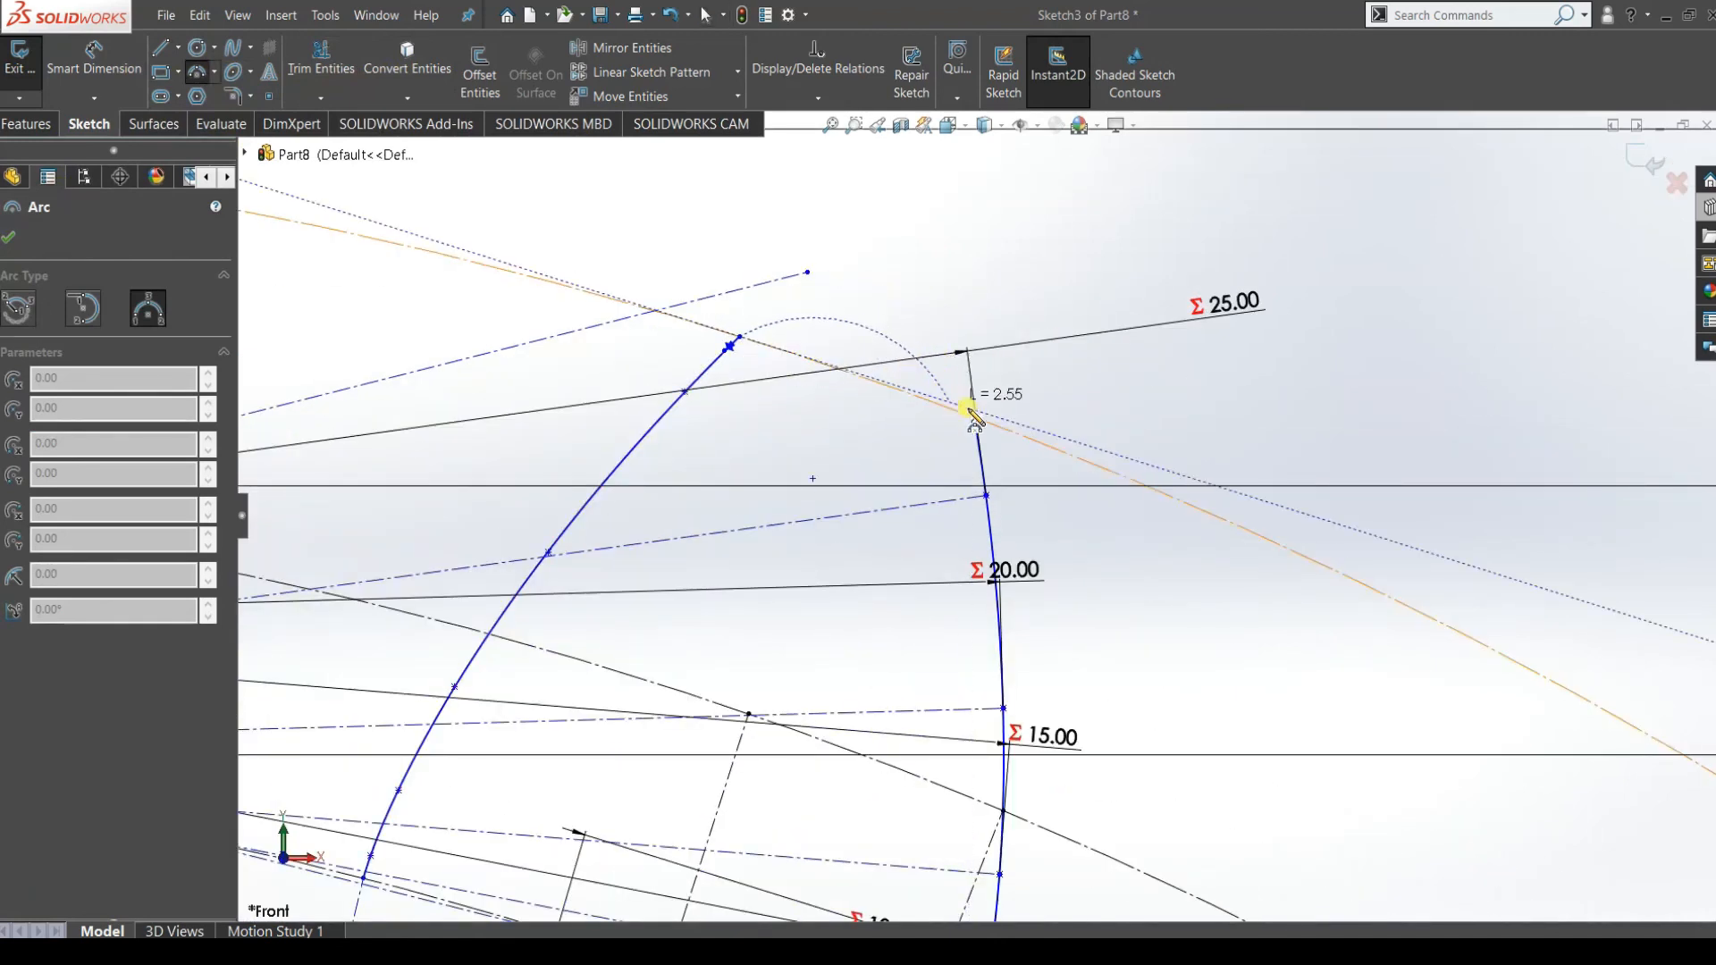
left_click(974, 419)
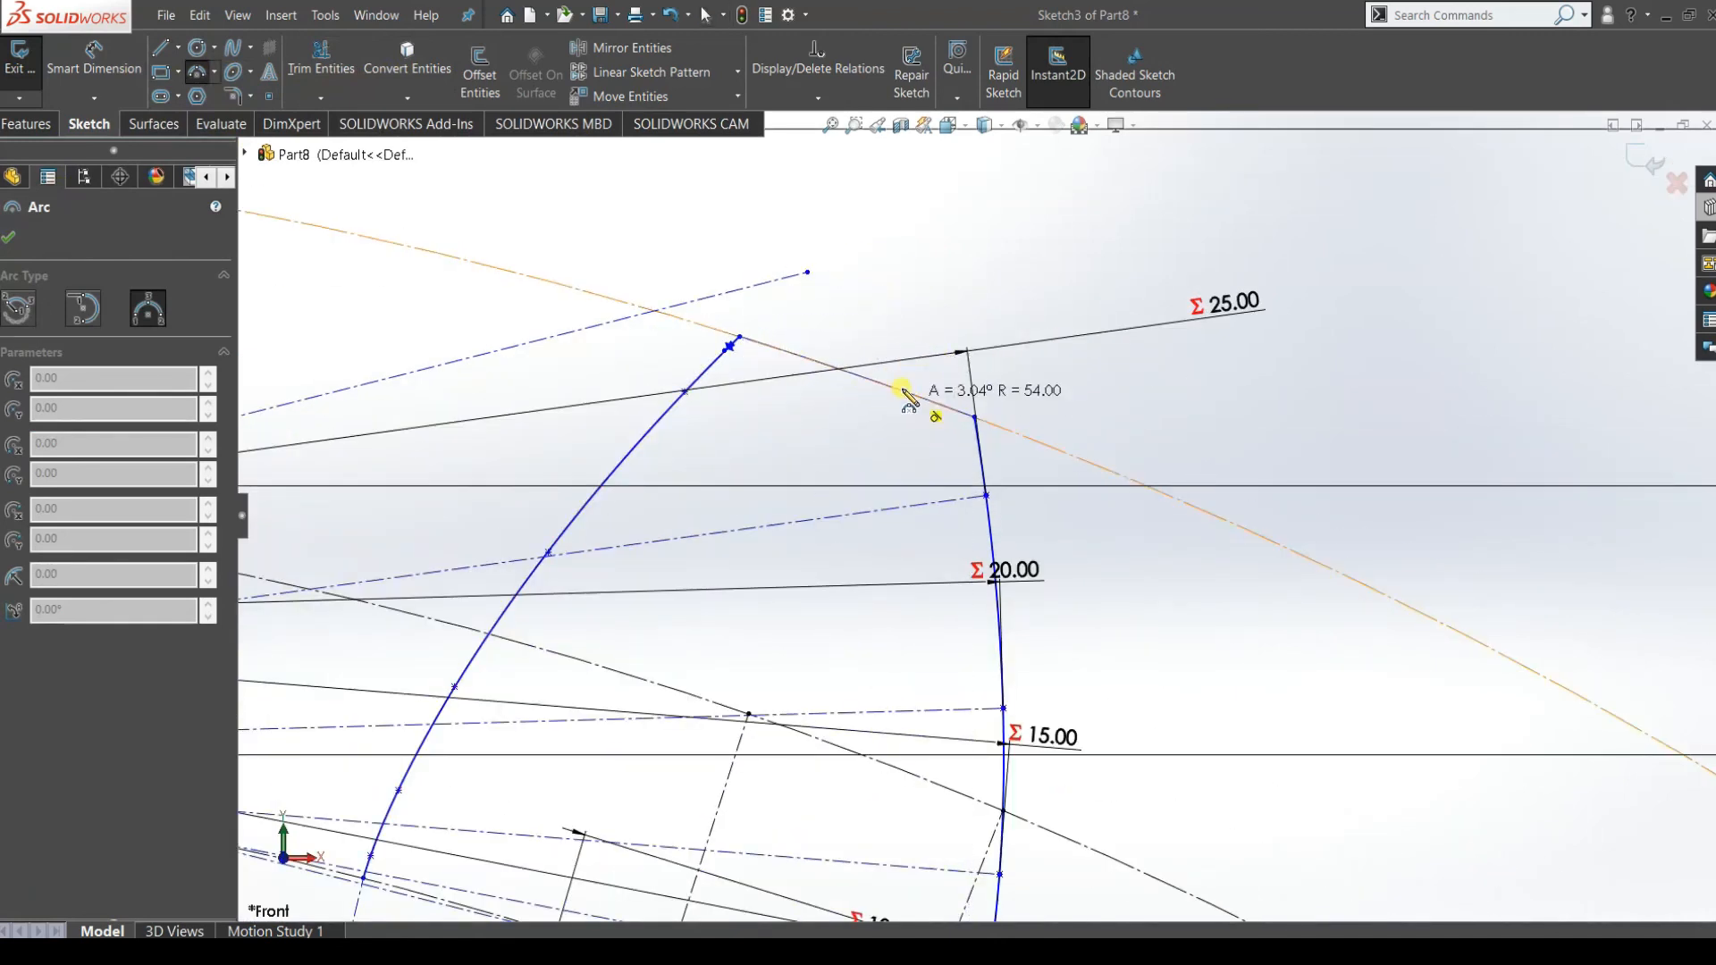
left_click(903, 391)
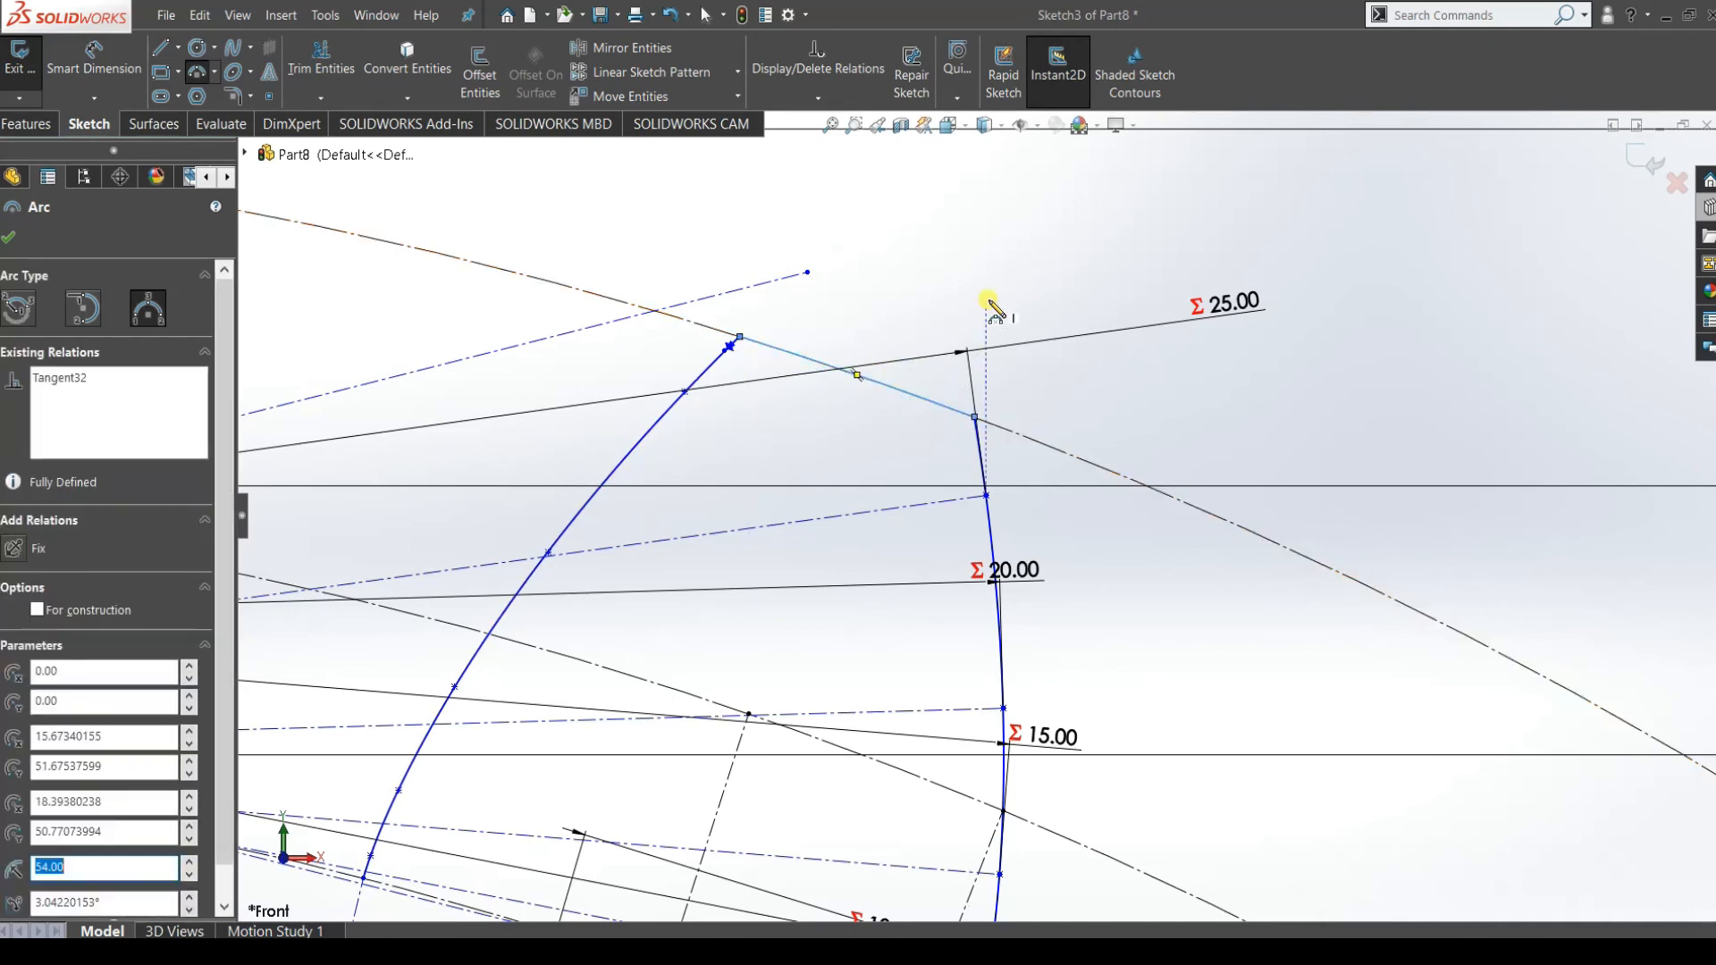
right_click(1171, 265)
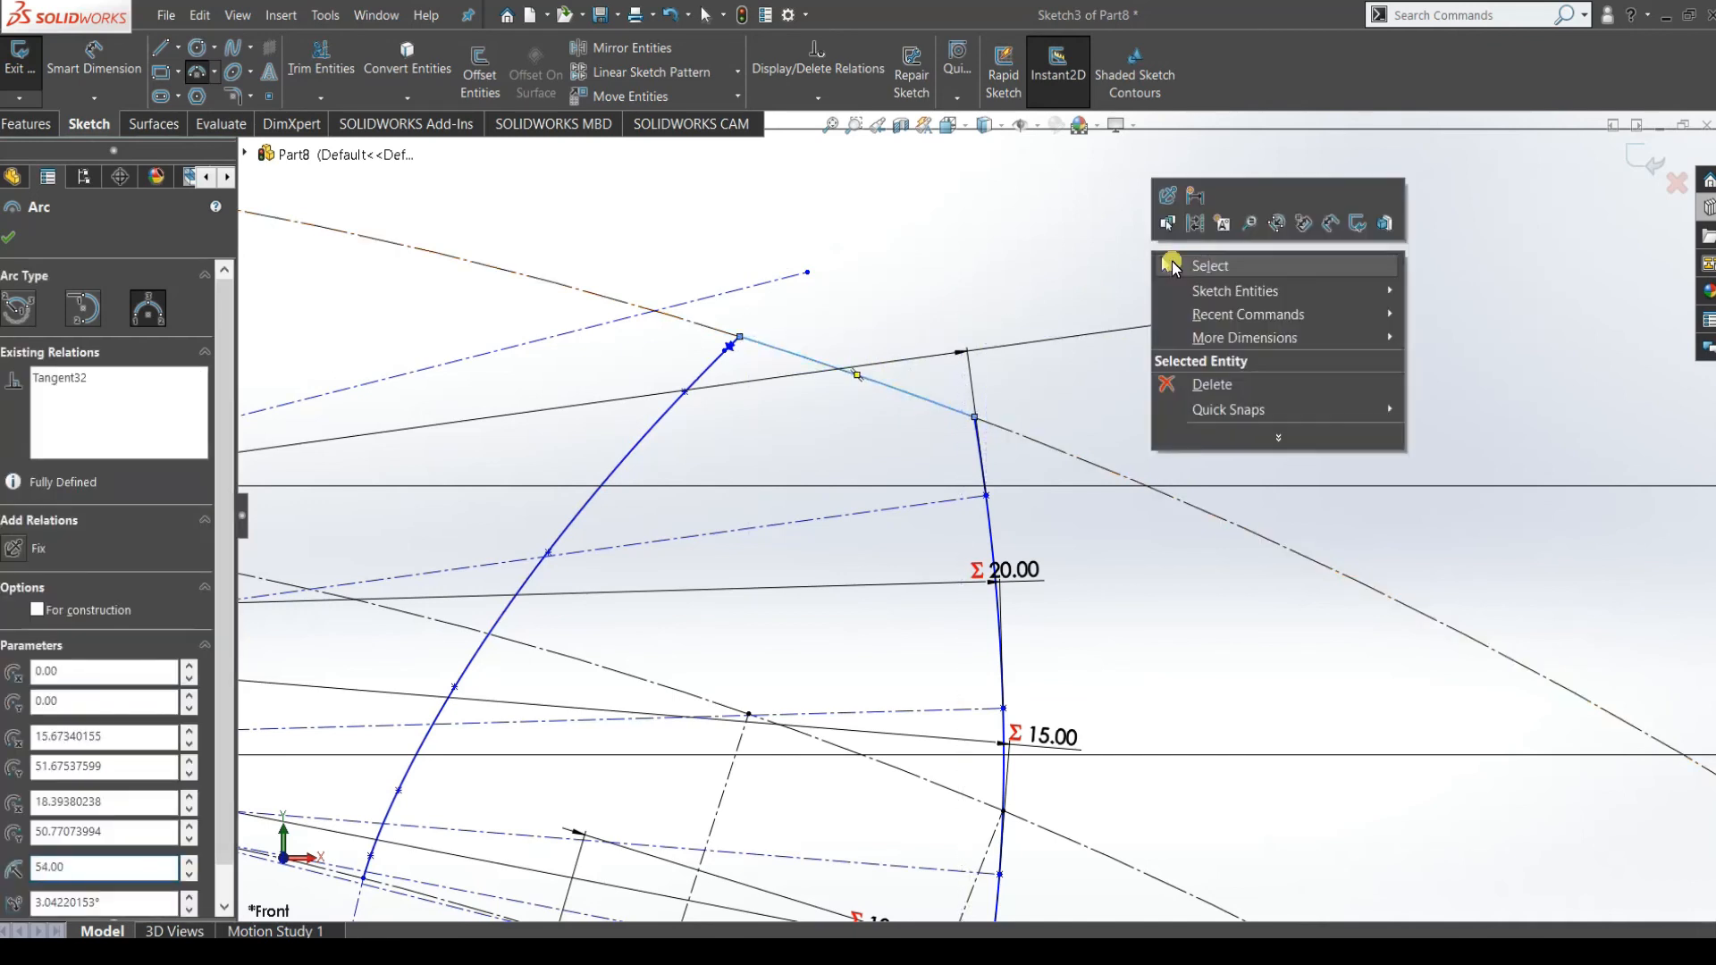
left_click(1208, 266)
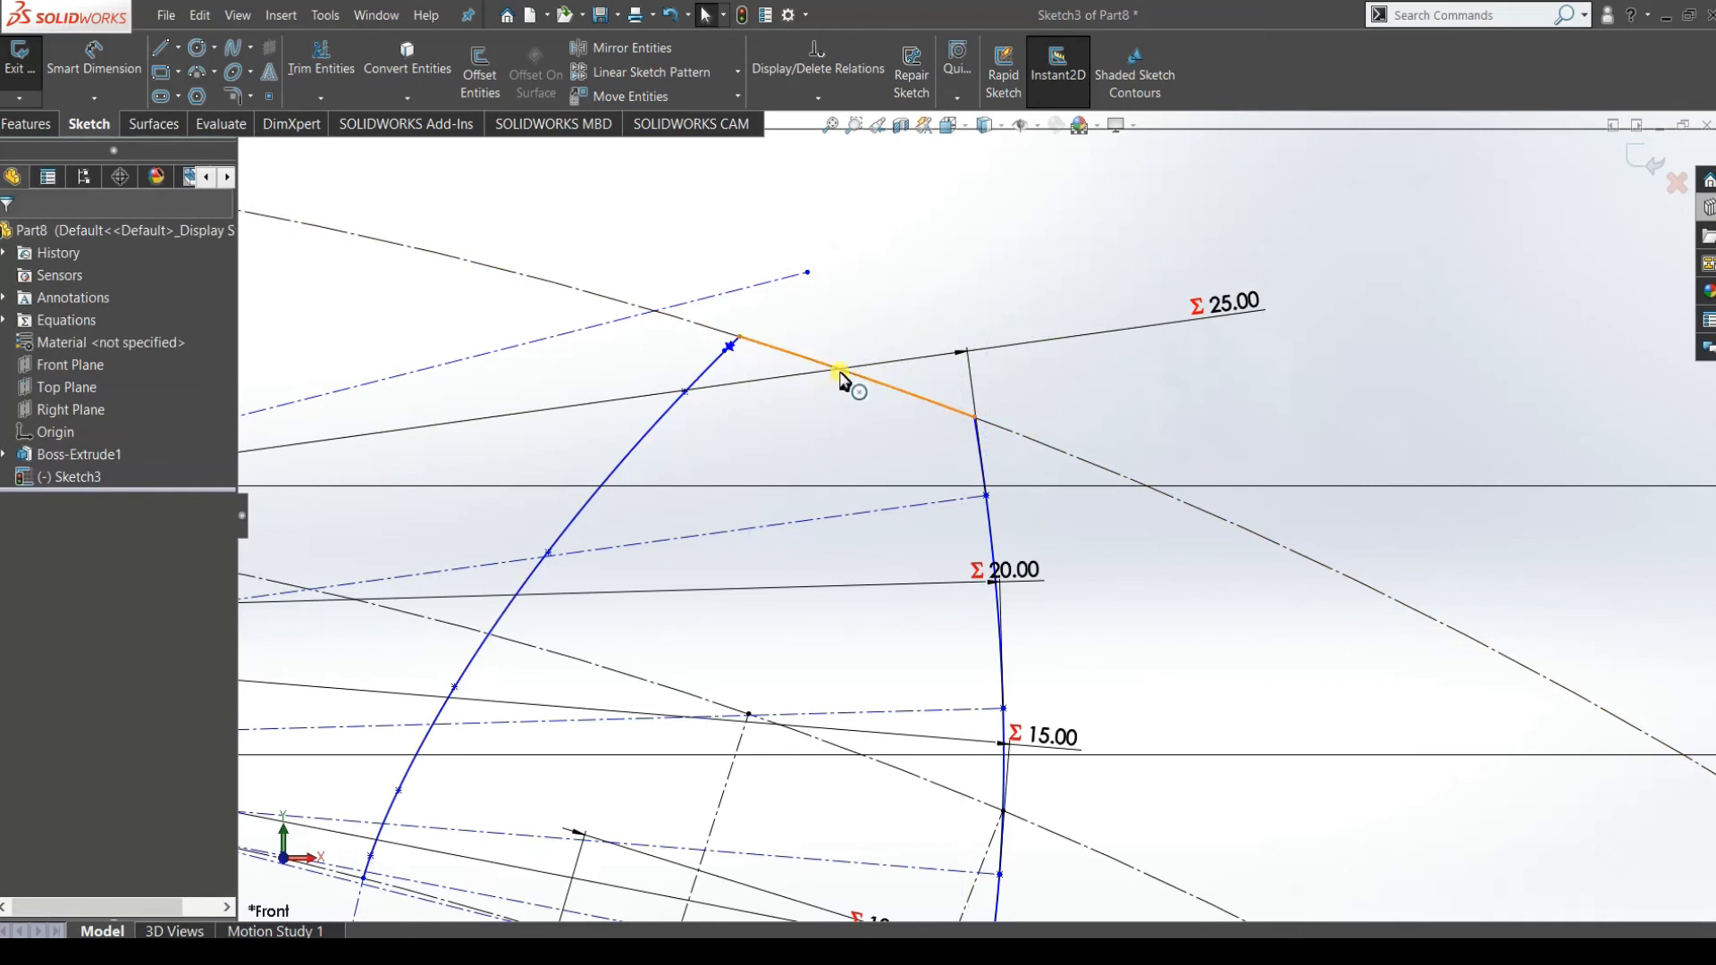
Convert the circular edge of the extruded gear body into a sketch entity.
scroll(865, 559, "up", 5)
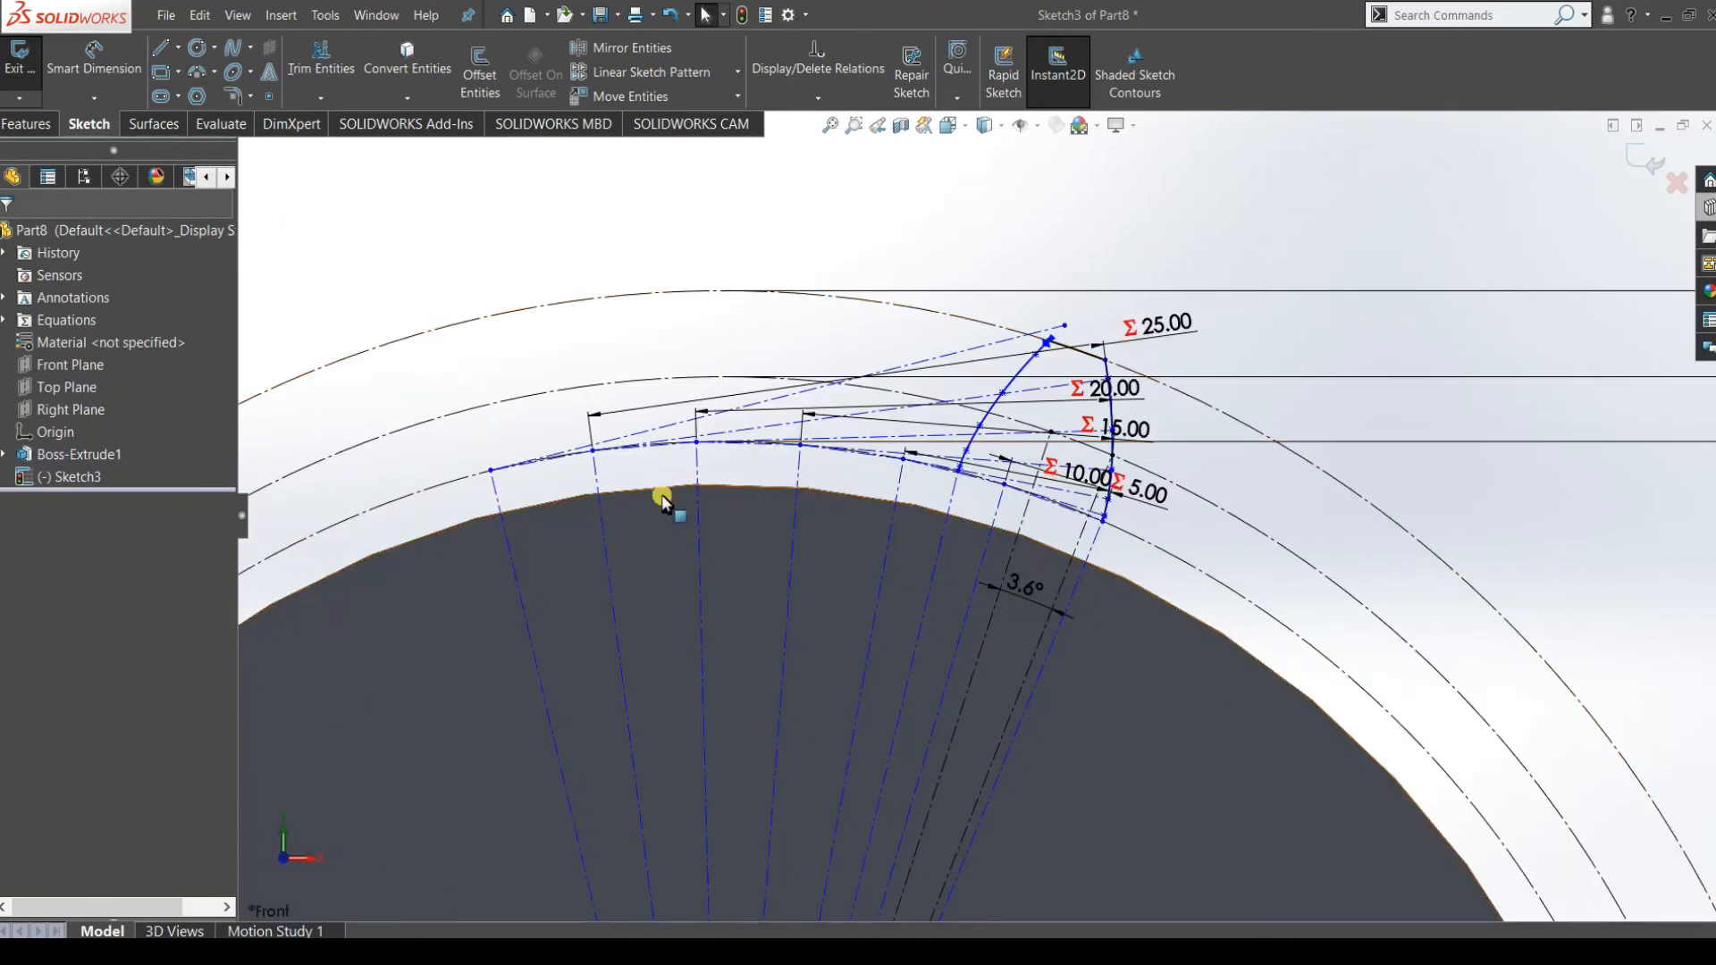
left_click(406, 58)
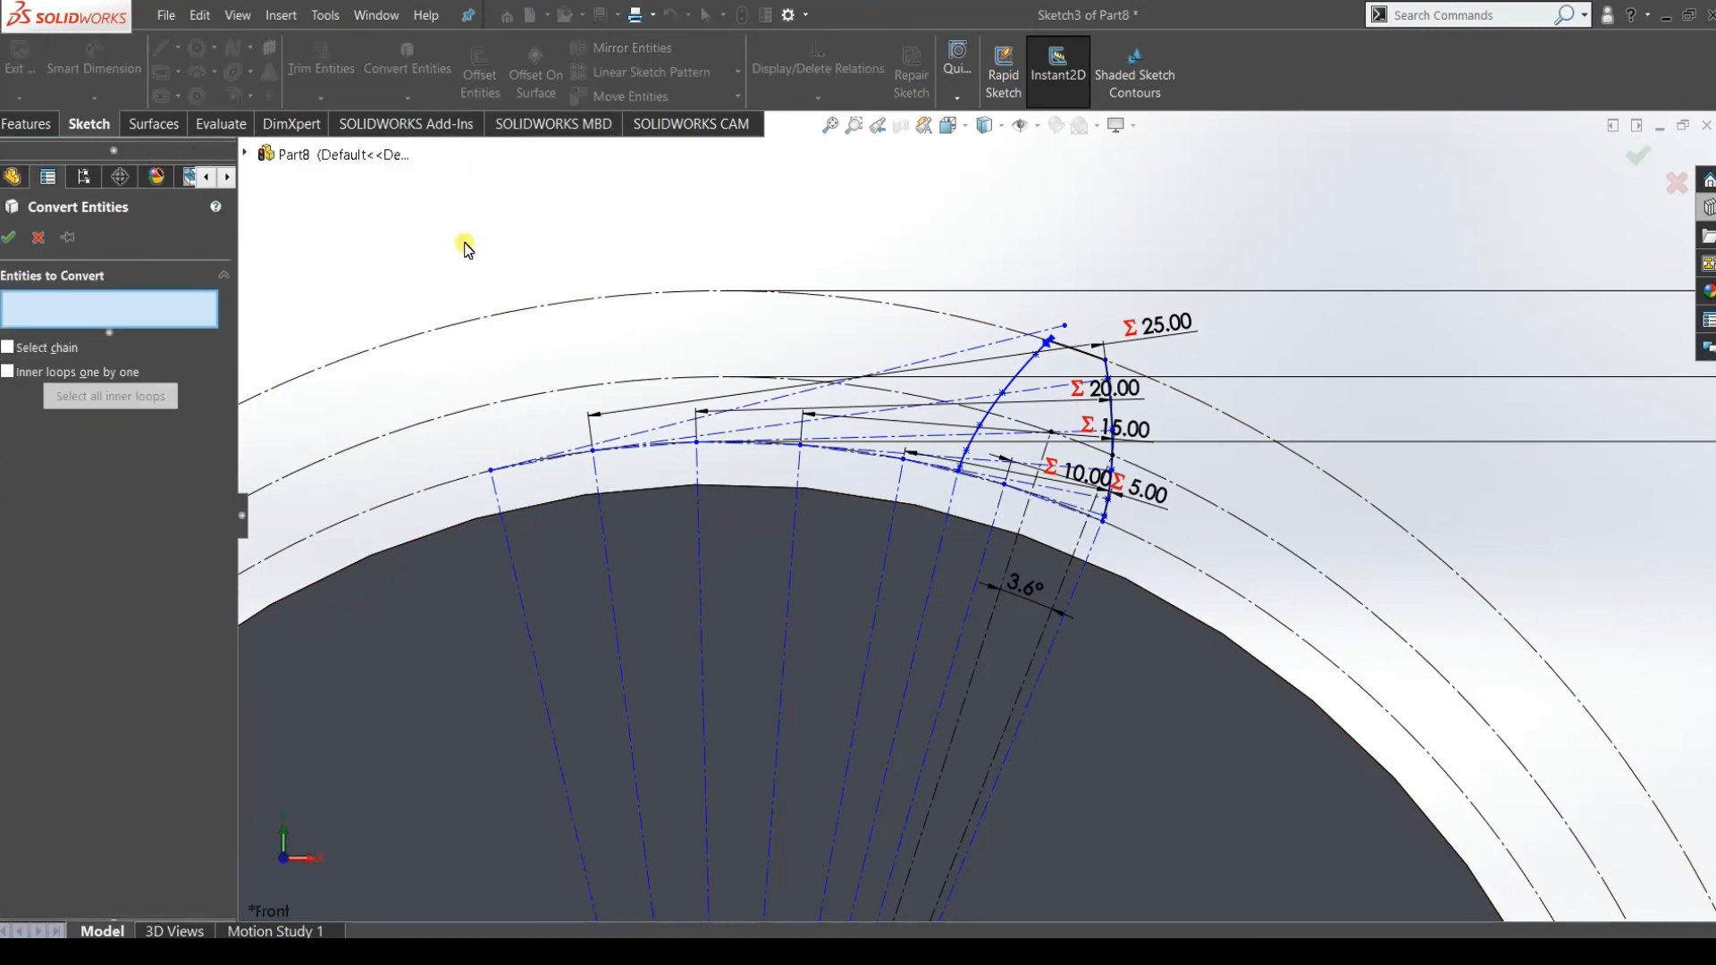
left_click(458, 526)
scroll(459, 527, "up", 1)
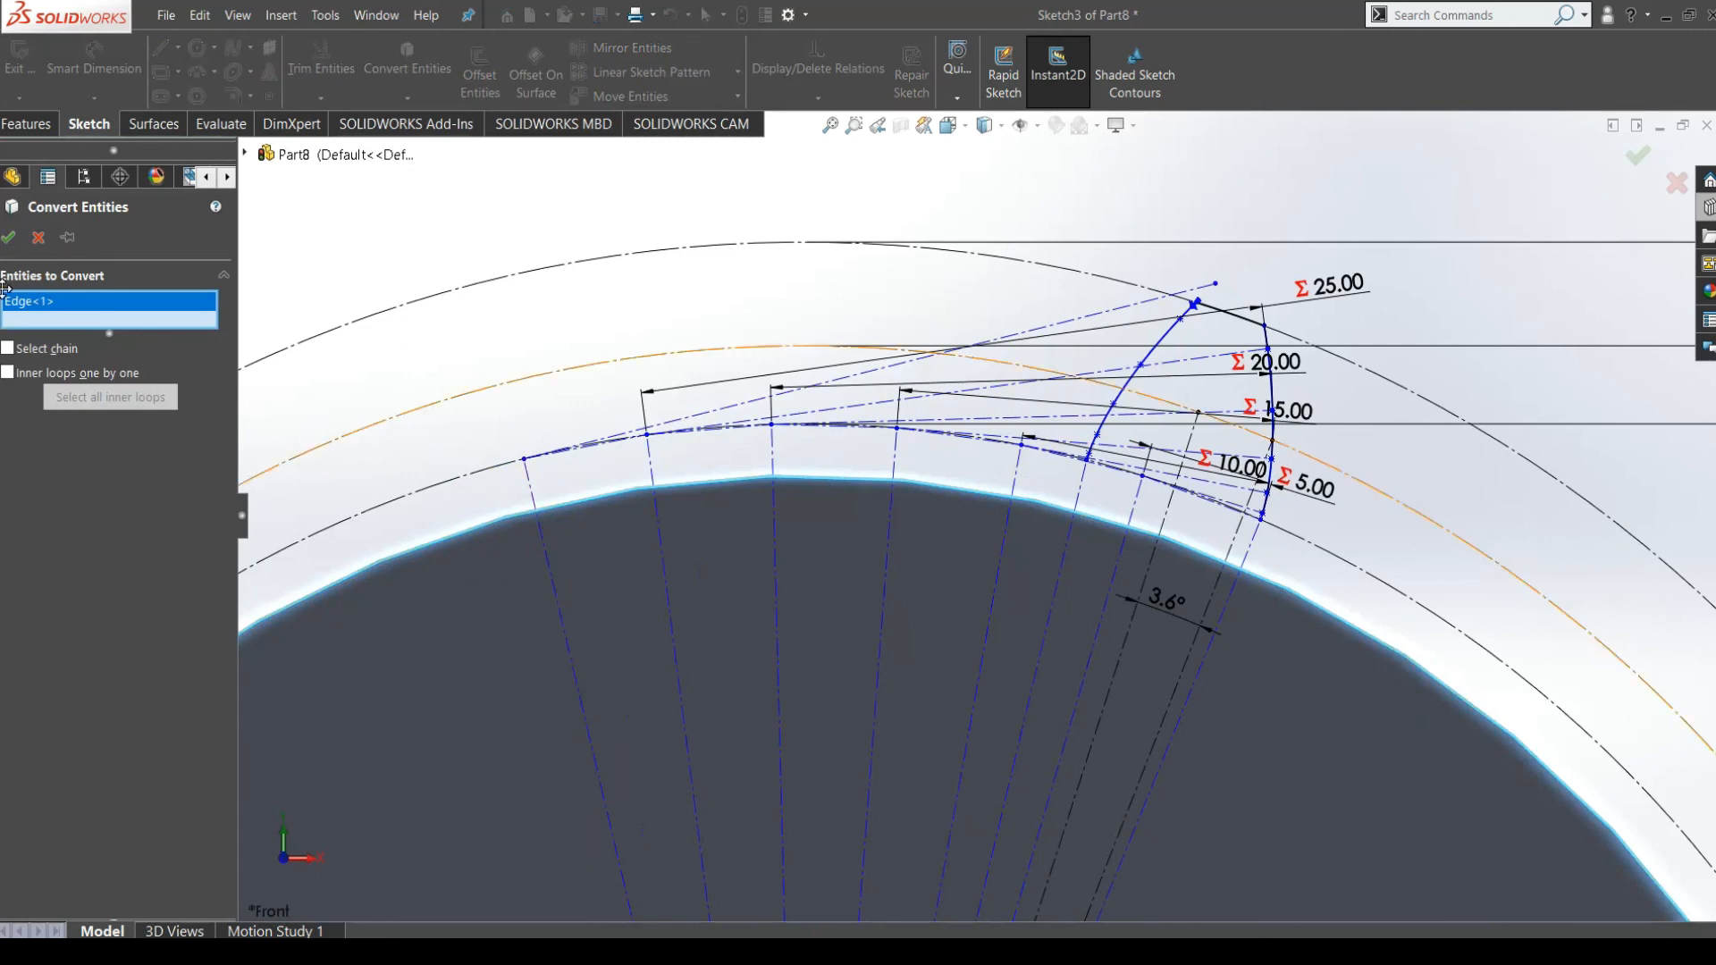
left_click(8, 238)
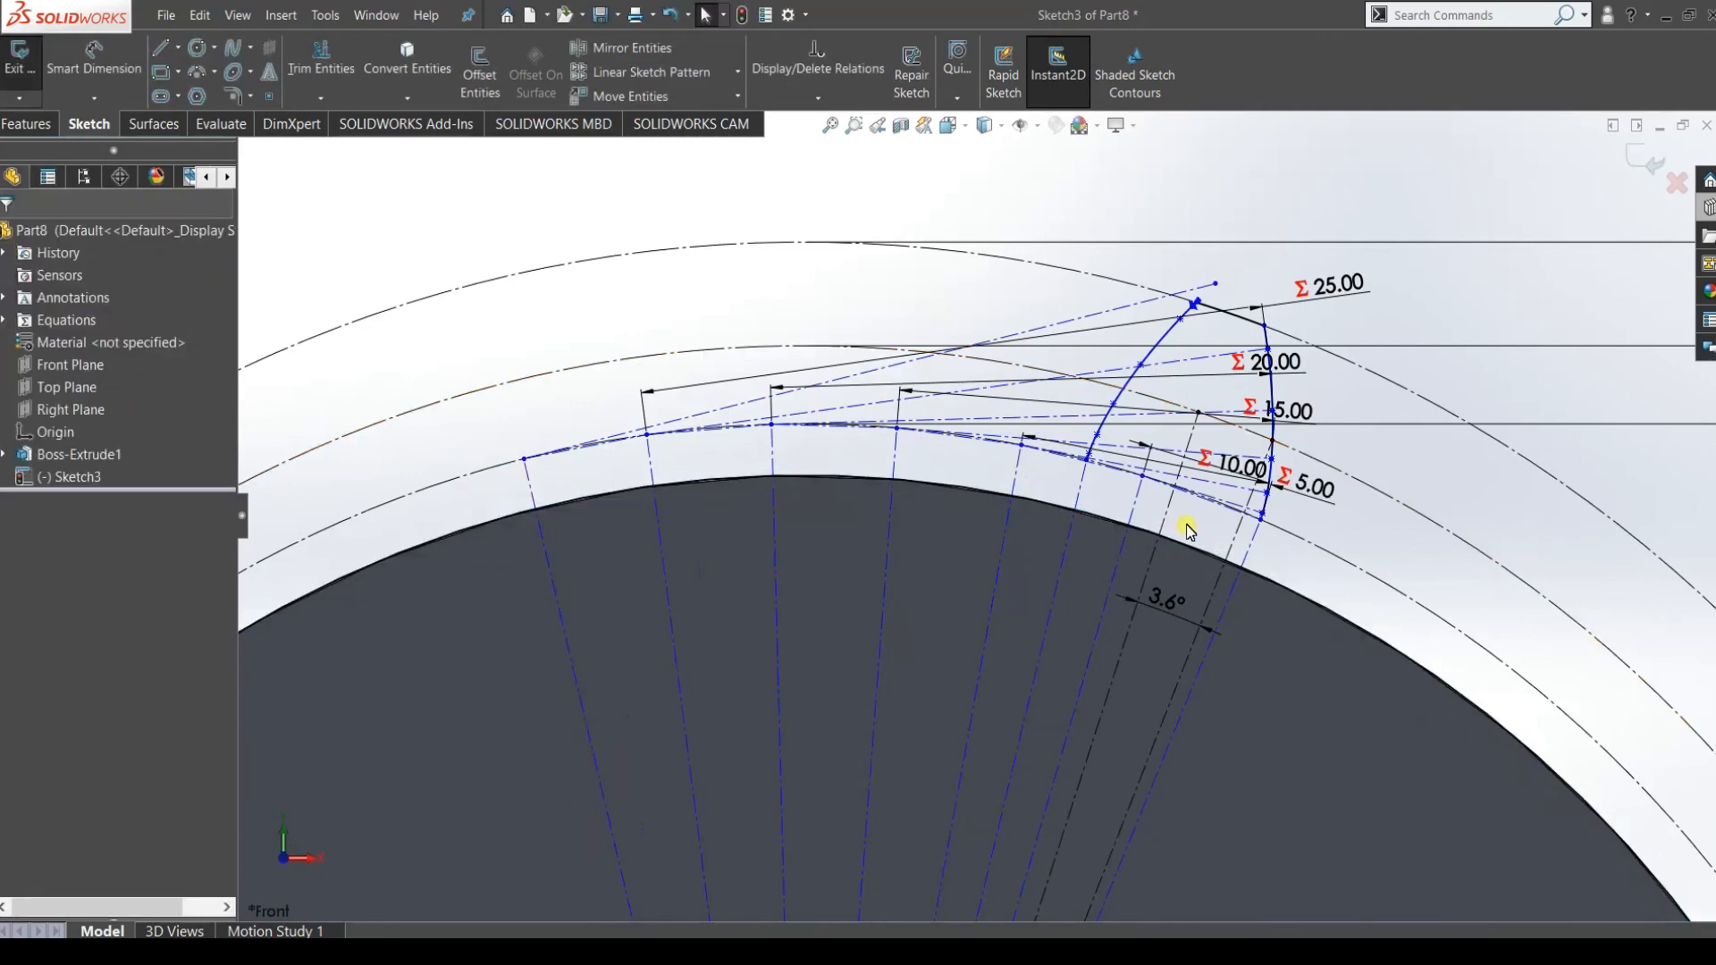
Draw a line about 1.98 mm long from the mirrored spline's lower end to the converted circle, along the centerline to the origin.
scroll(1027, 534, "up", 3)
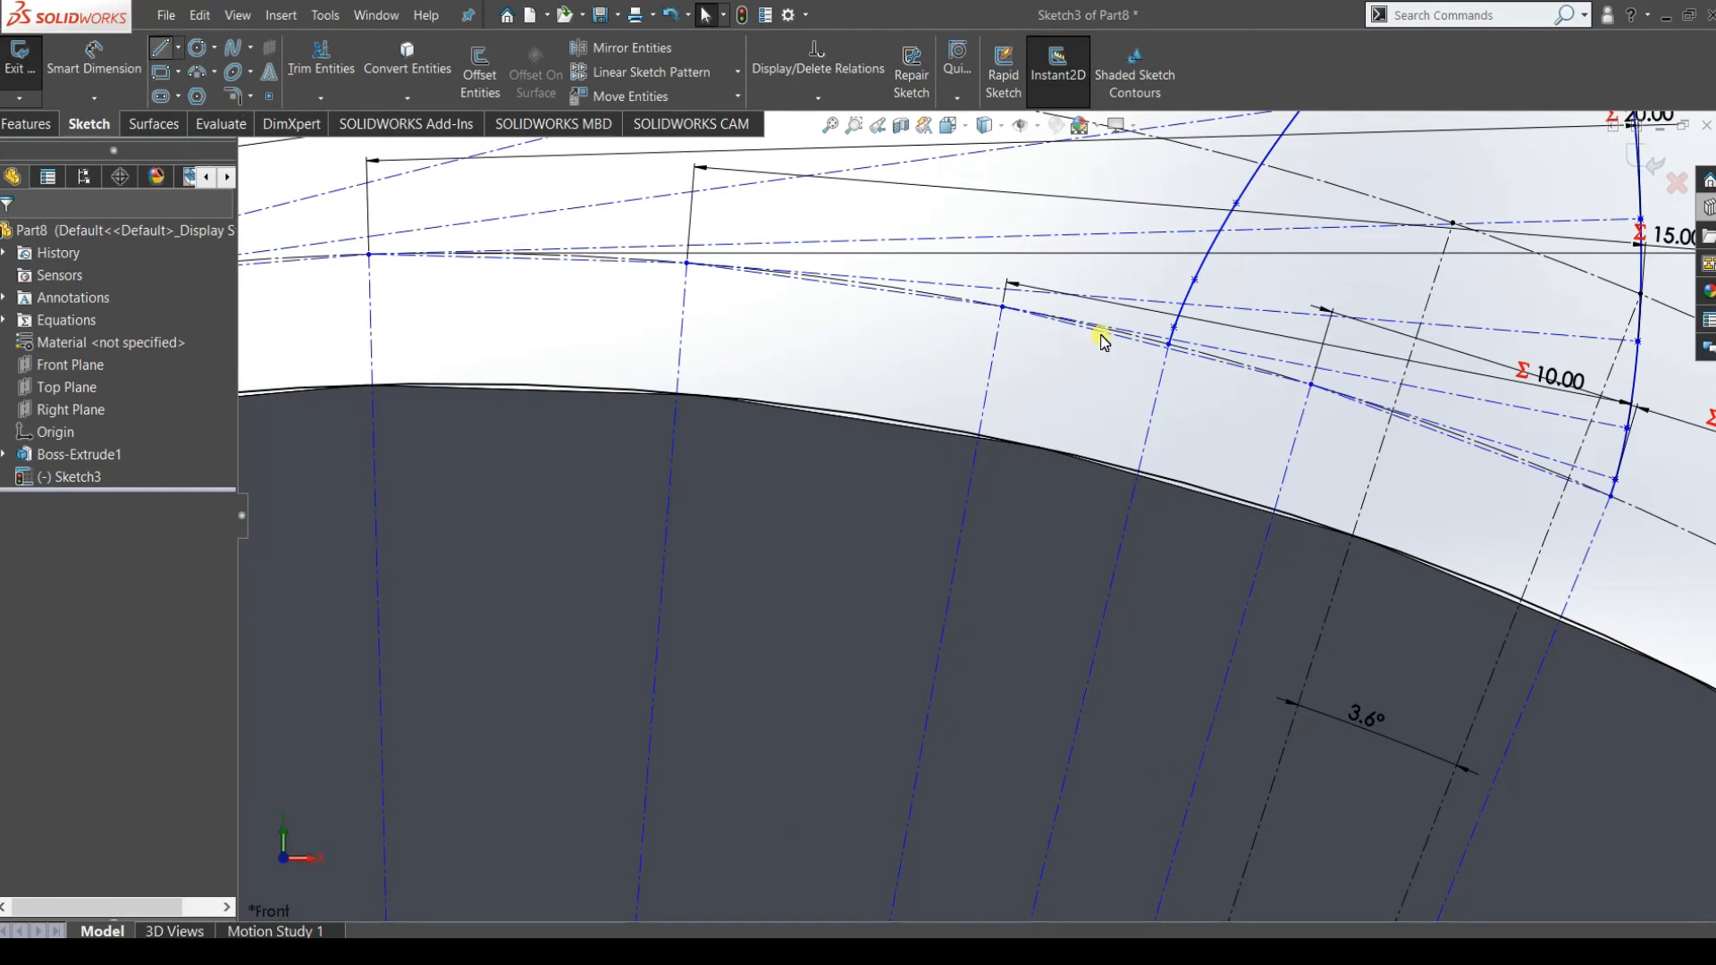
left_click(1166, 344)
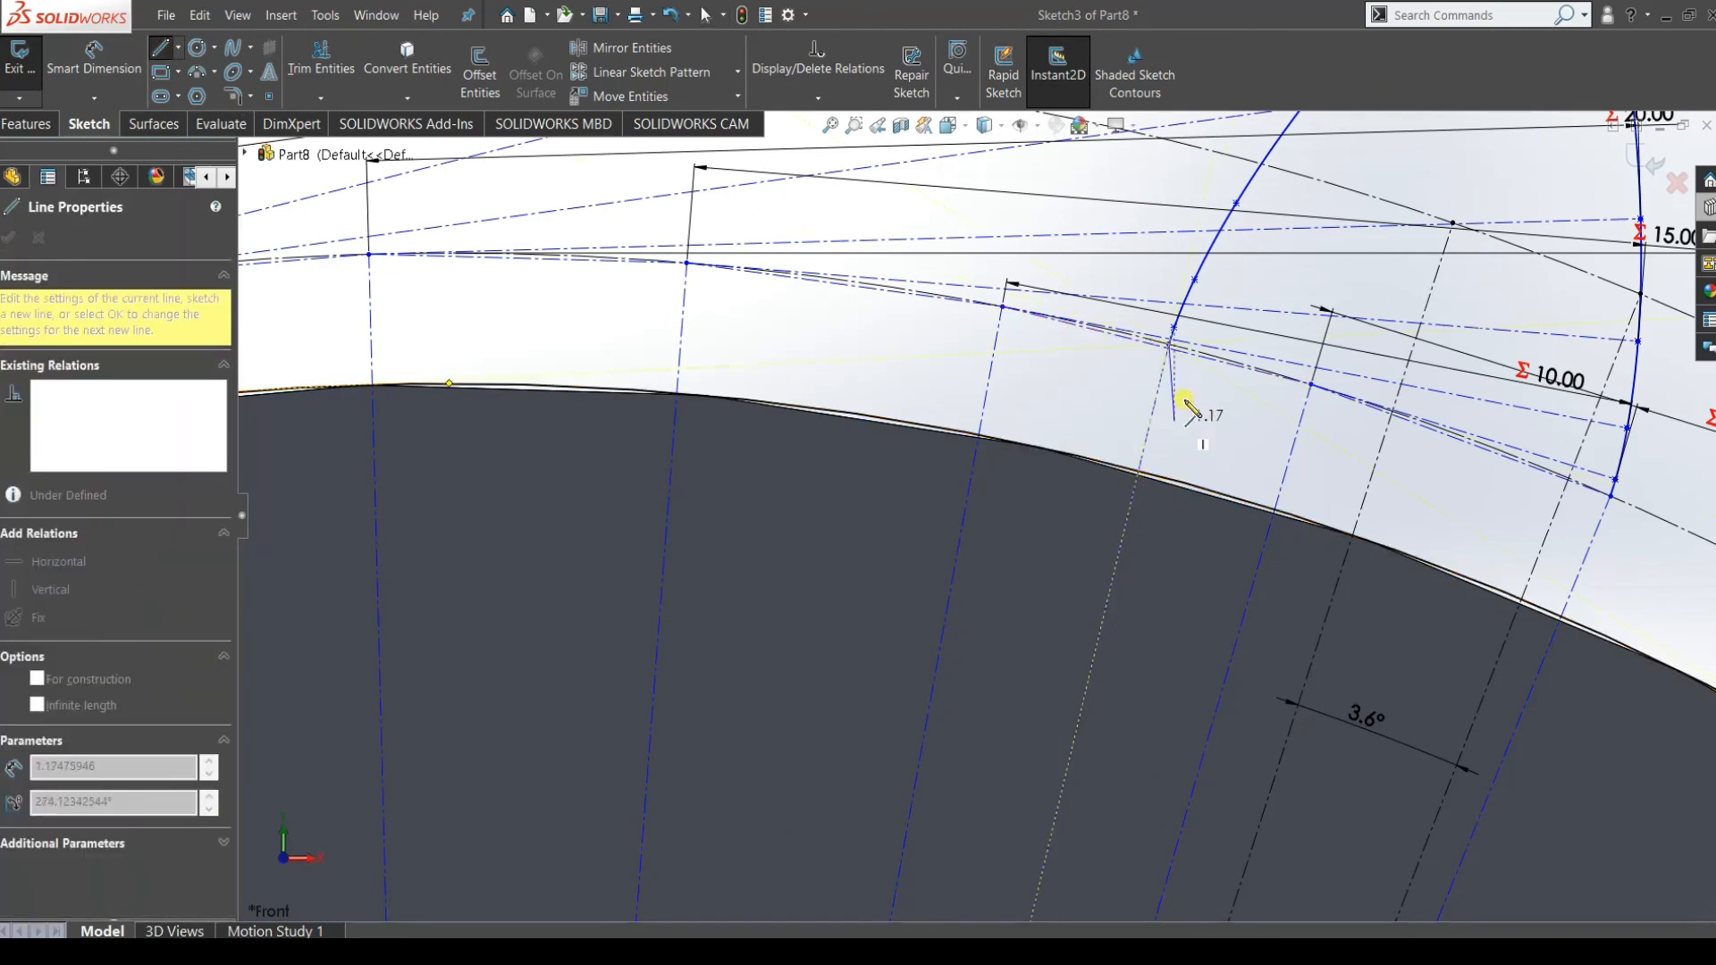
left_click(1142, 473)
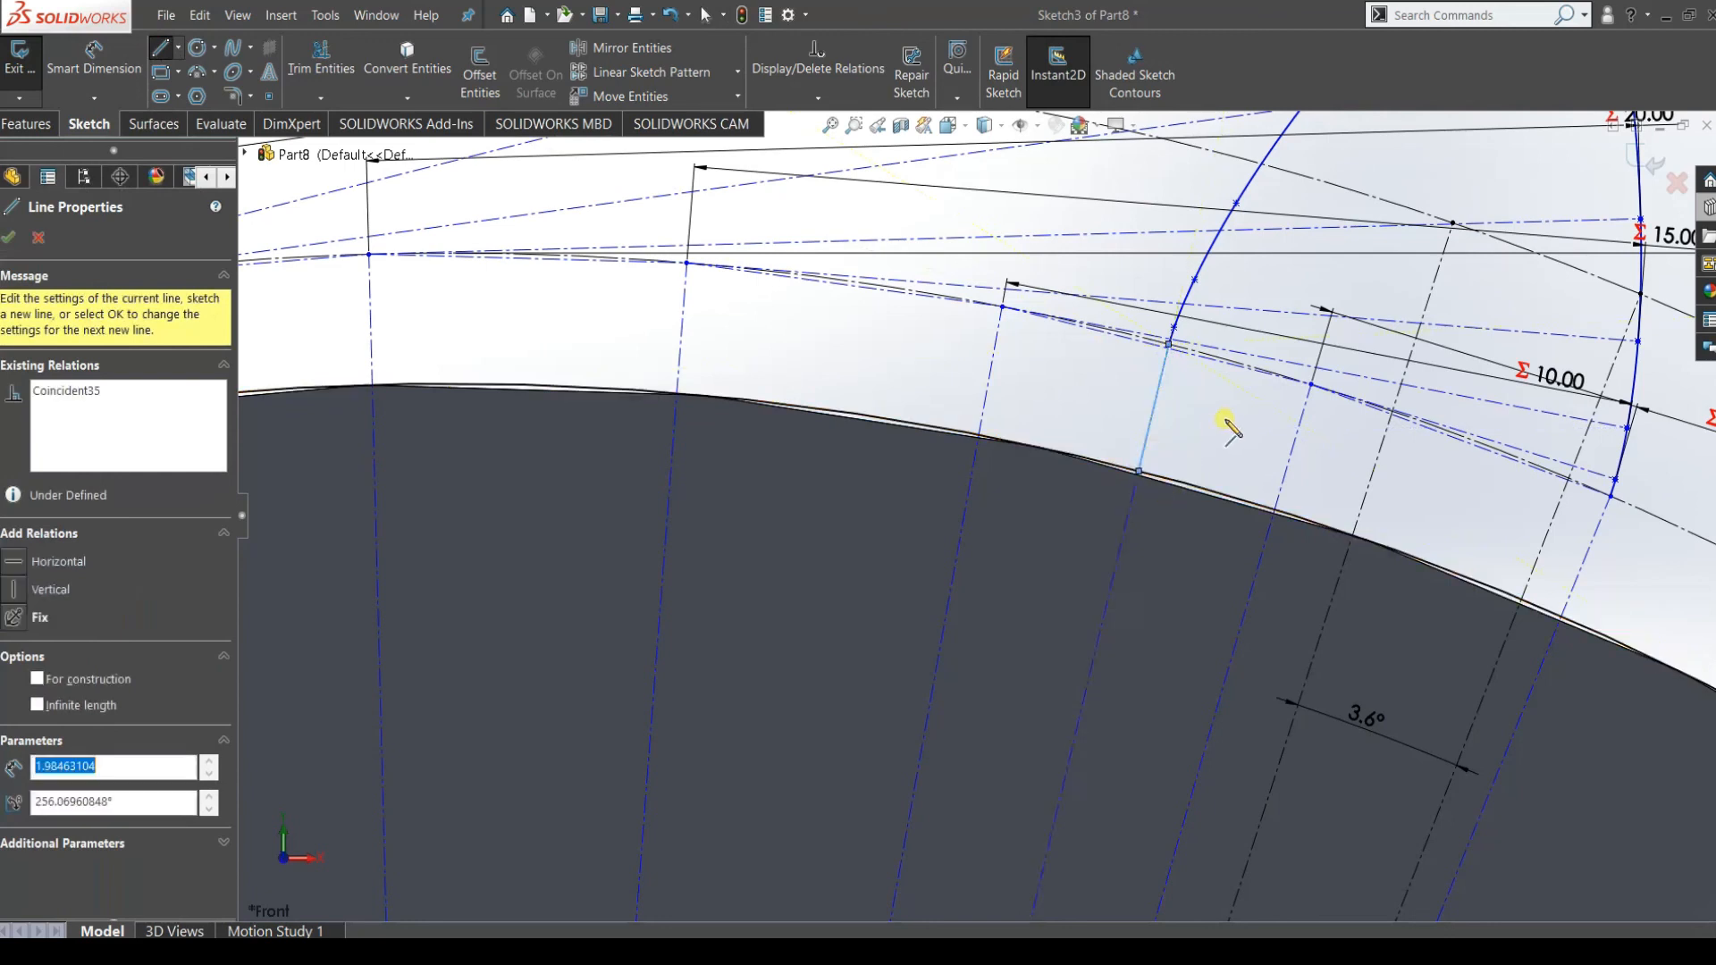
right_click(1234, 421)
left_click(1251, 456)
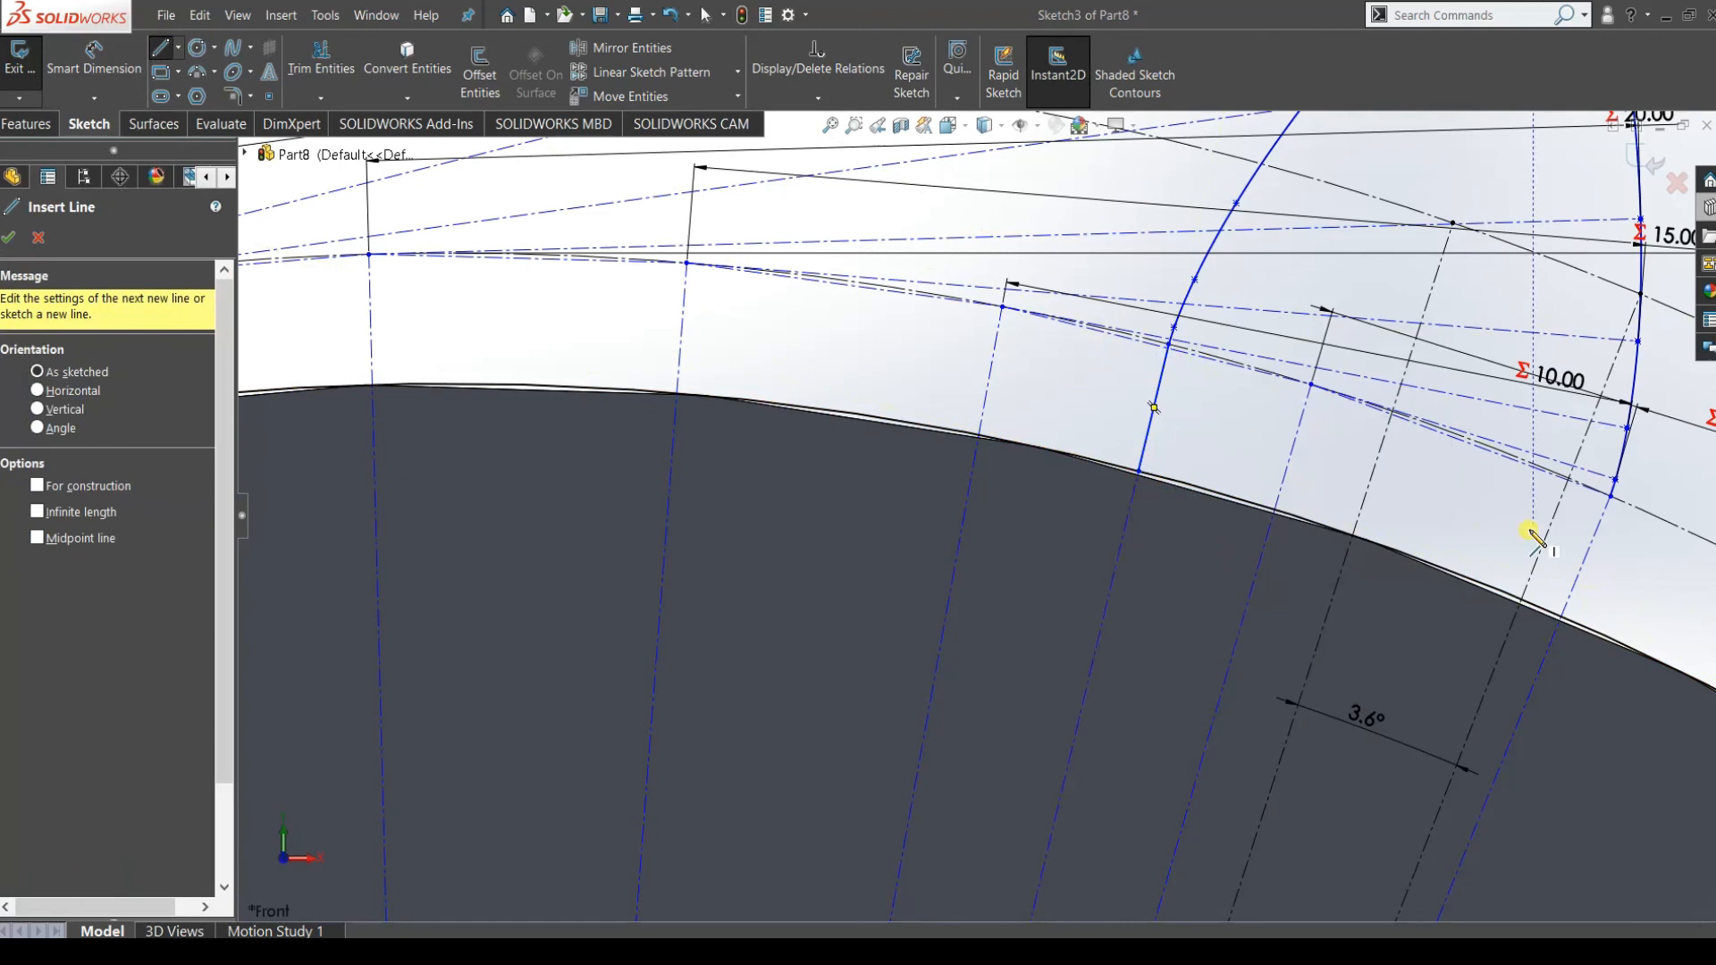
Draw a line about 1.99 mm long from the original spline's lower end to the converted circle, along its radial centerline.
left_click(1608, 500)
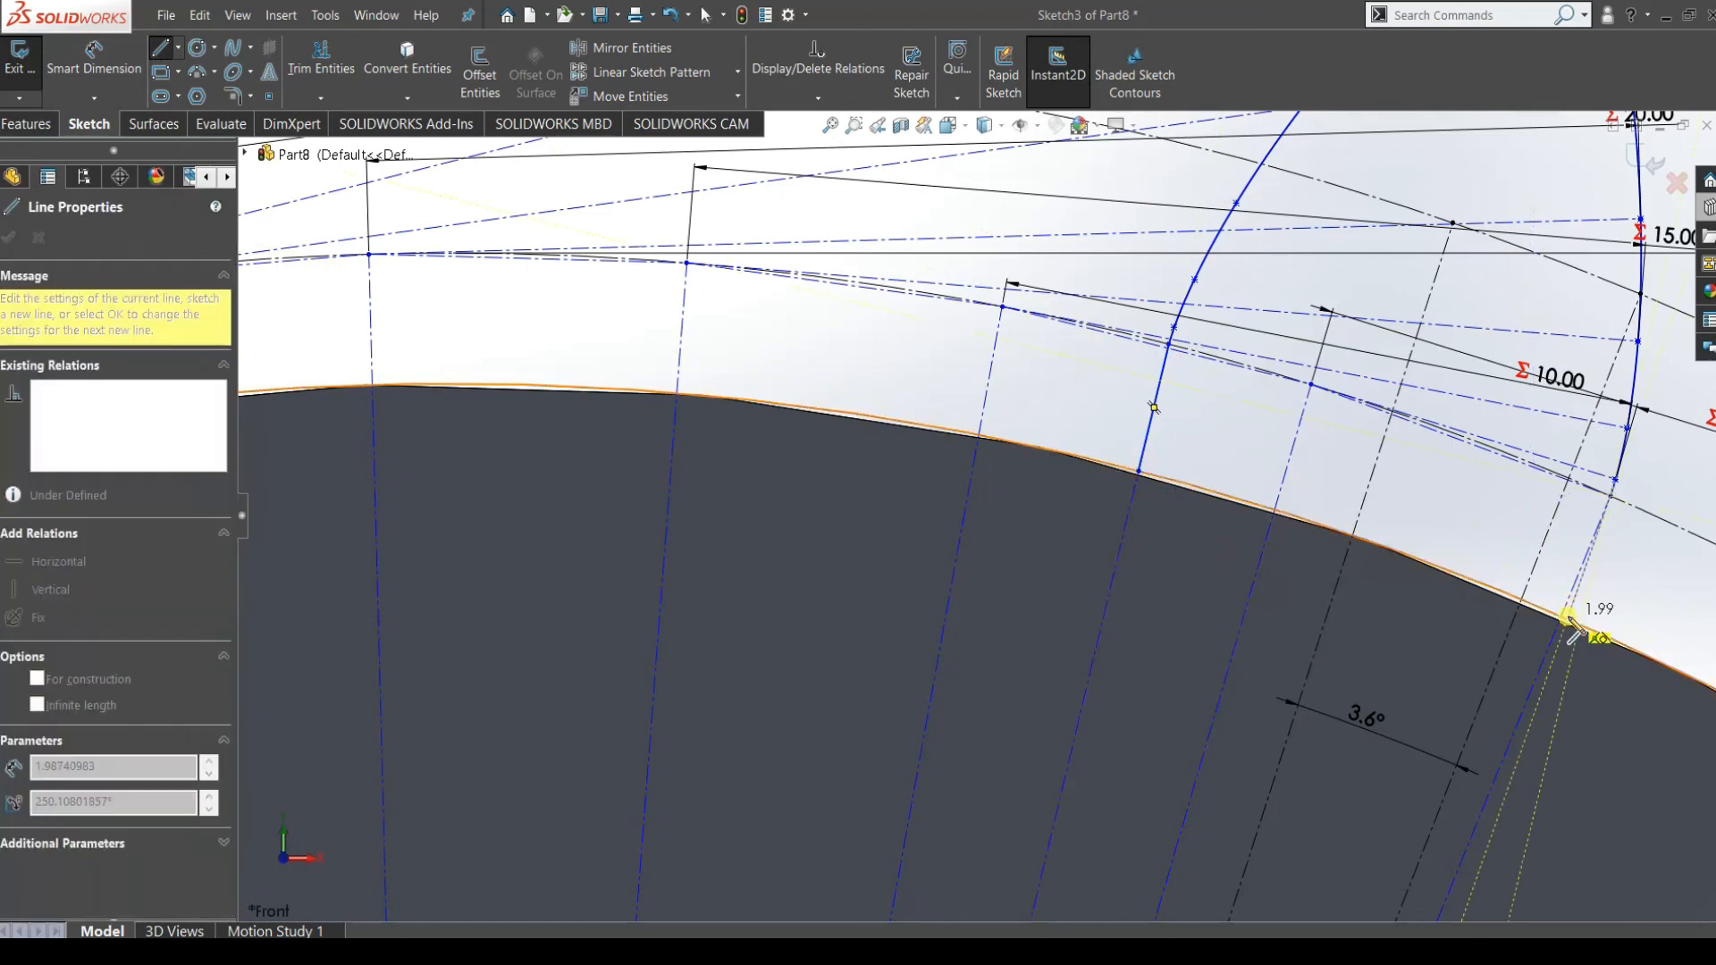
scroll(1568, 619, "down", 5)
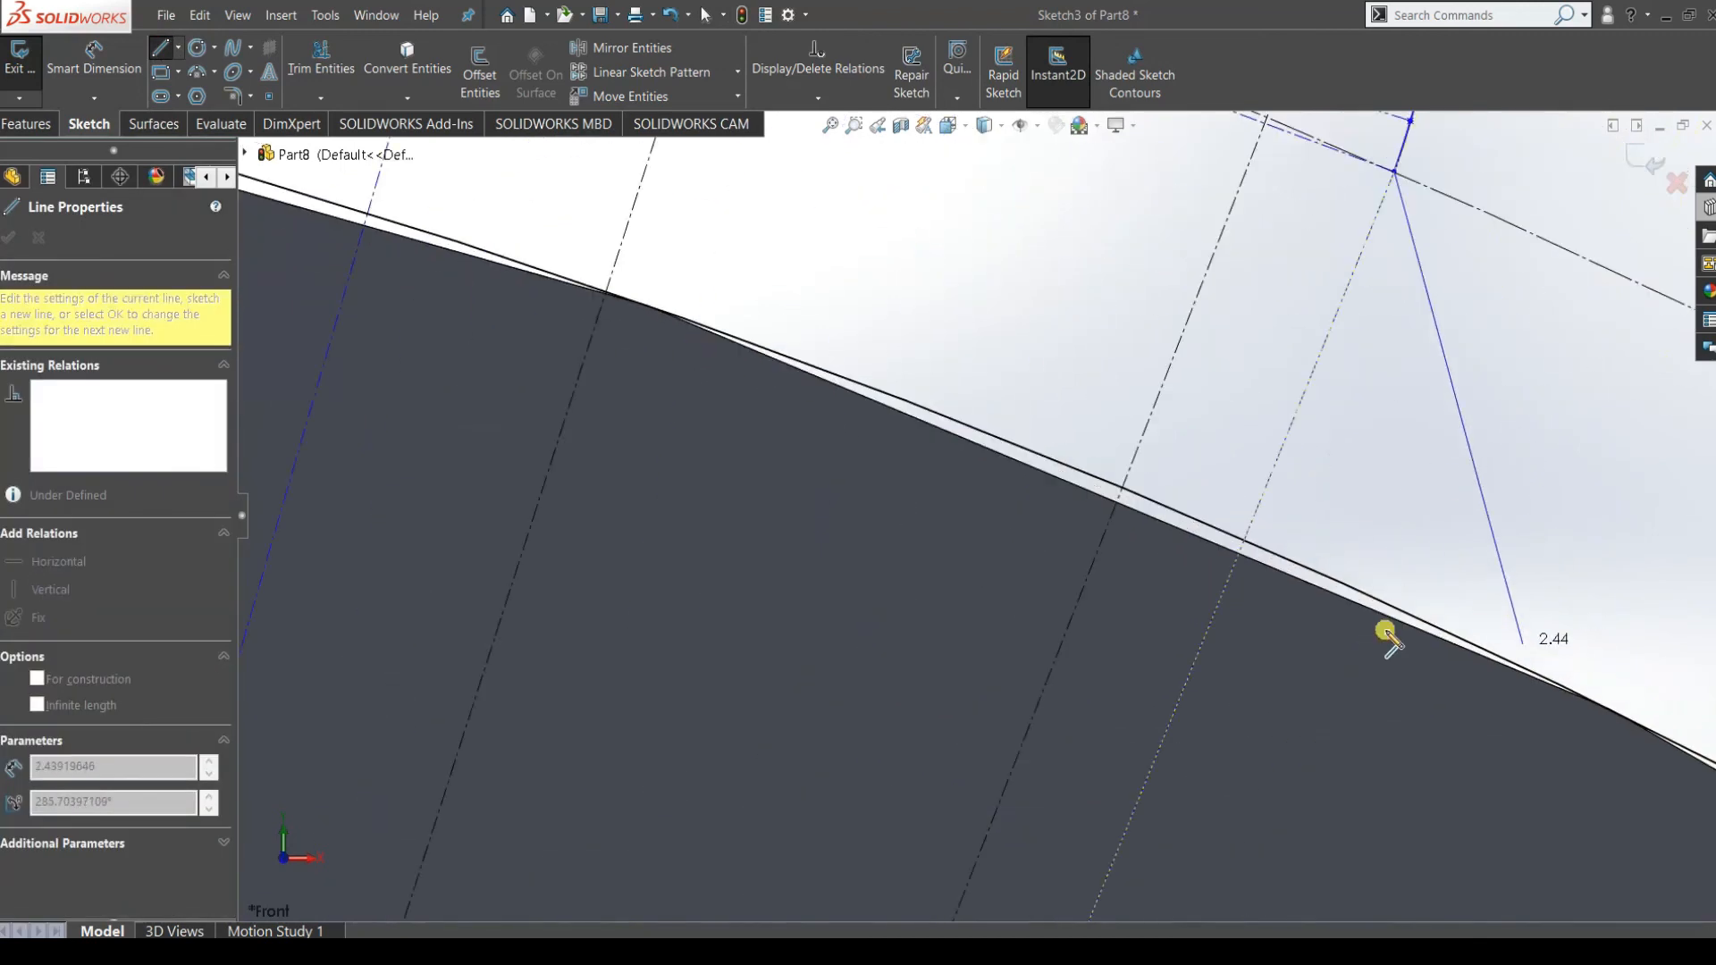
left_click(1078, 482)
right_click(1230, 410)
left_click(1252, 433)
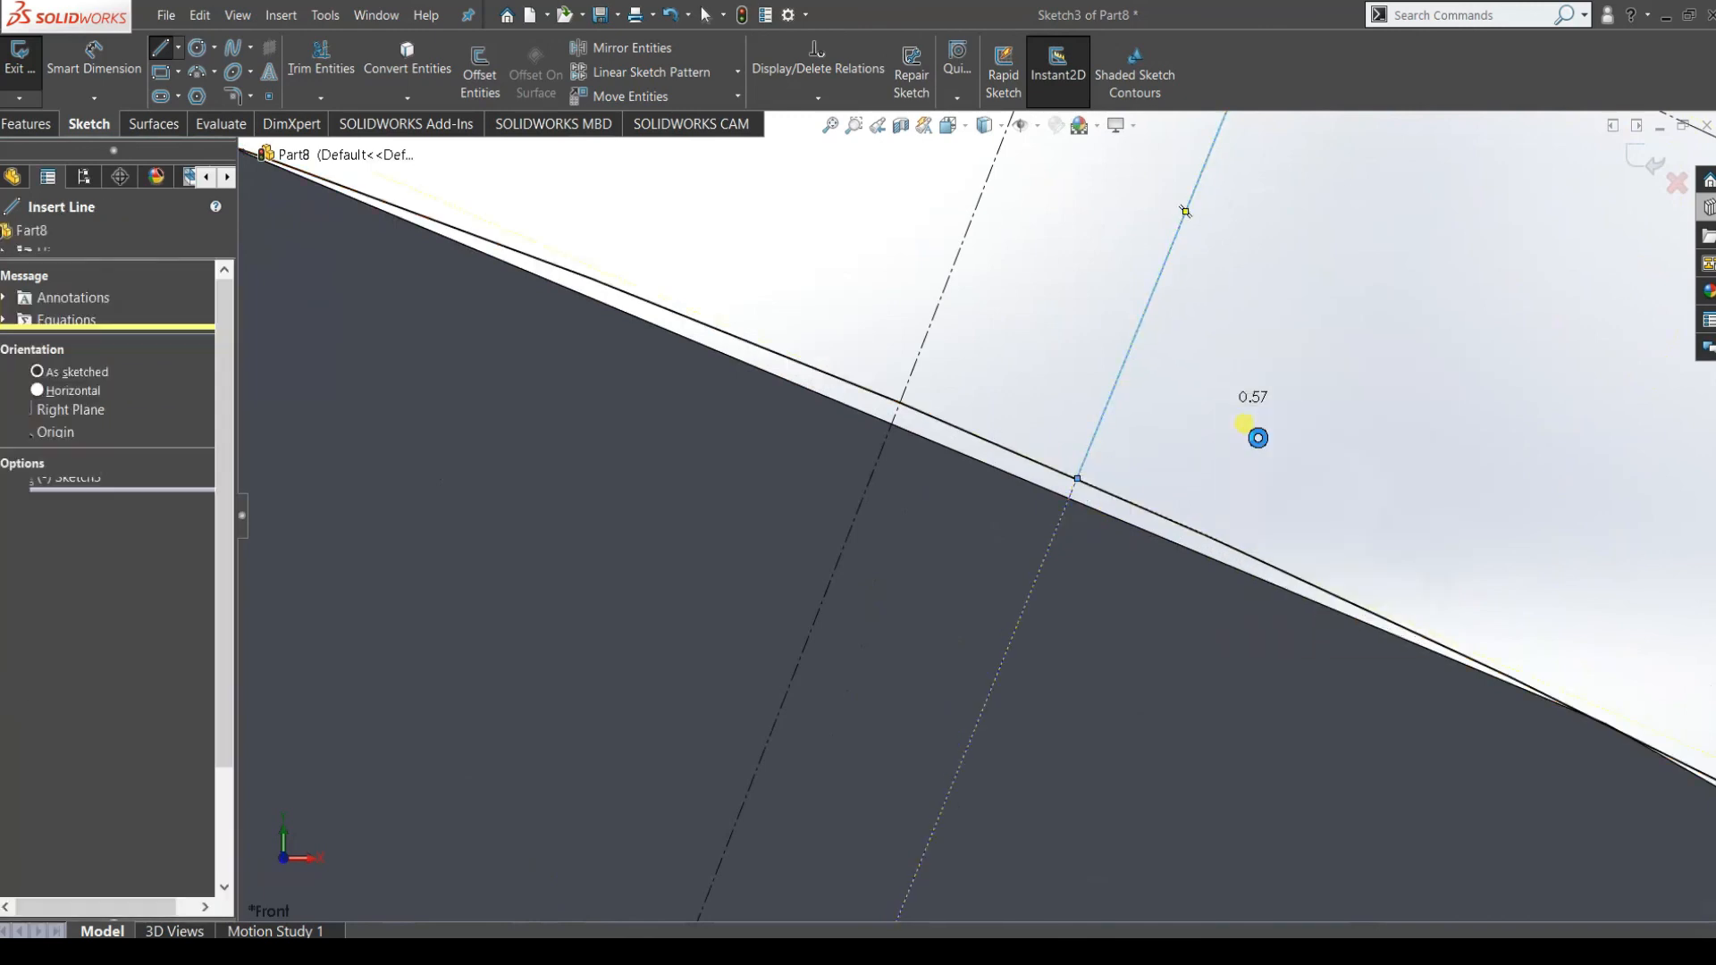
key("Escape")
scroll(976, 479, "up", 2)
scroll(1015, 509, "down", 3)
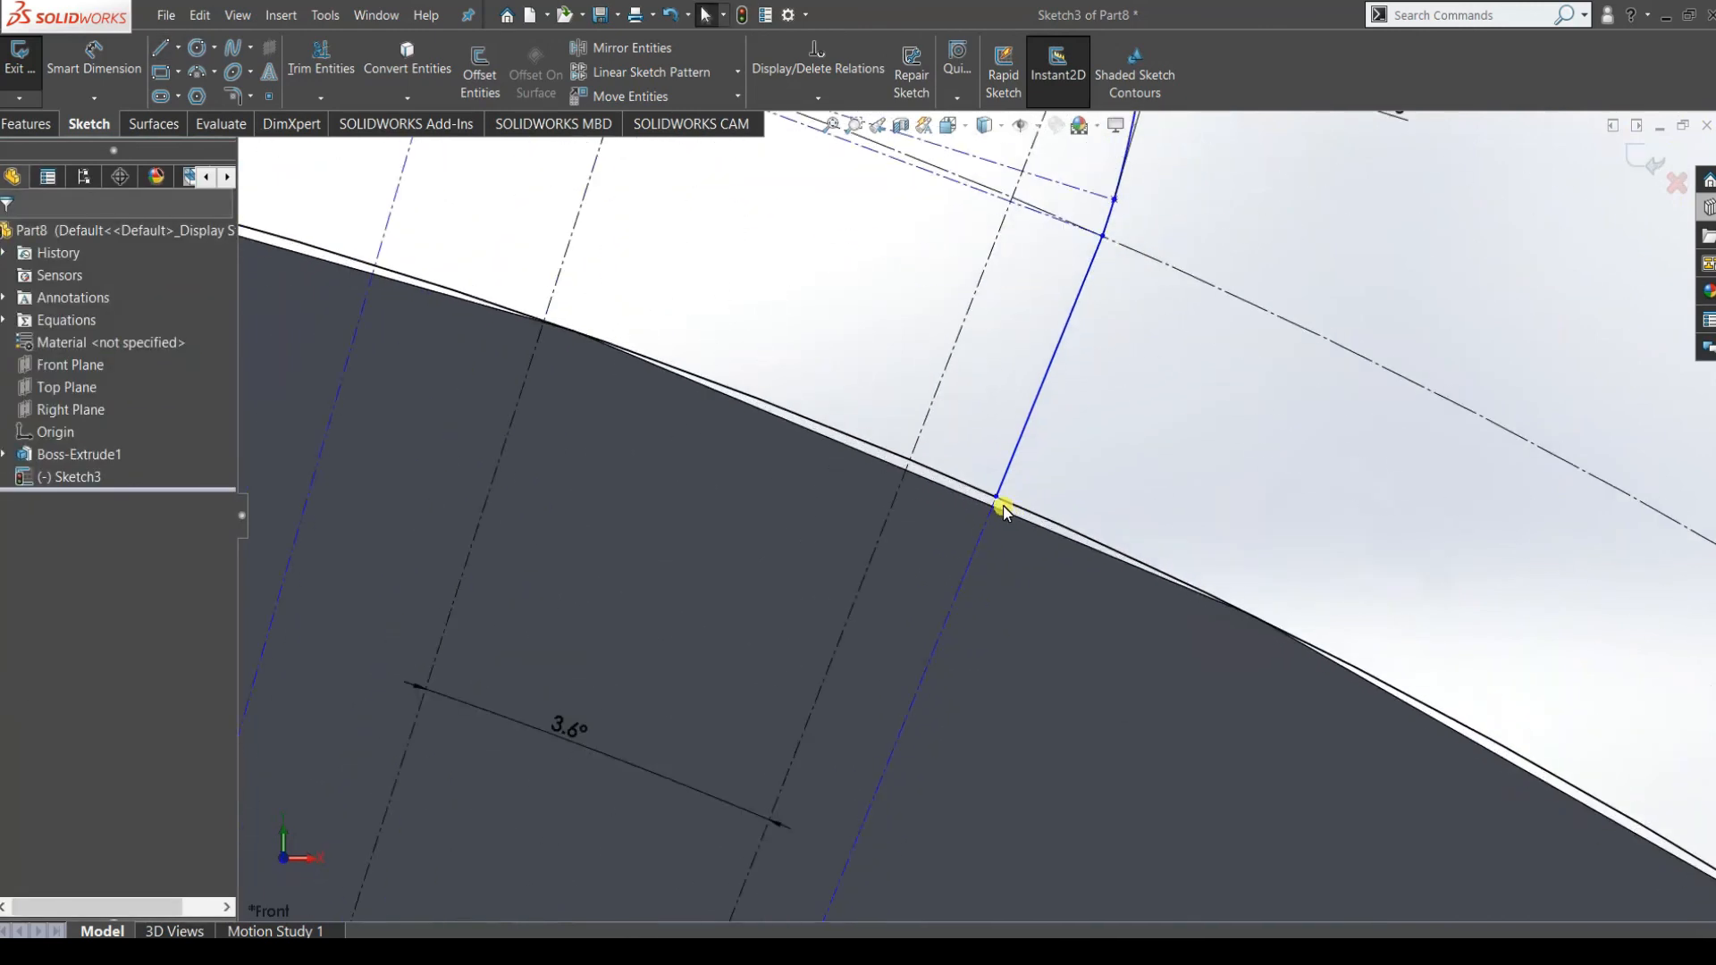
left_click(998, 503)
scroll(1233, 582, "up", 3)
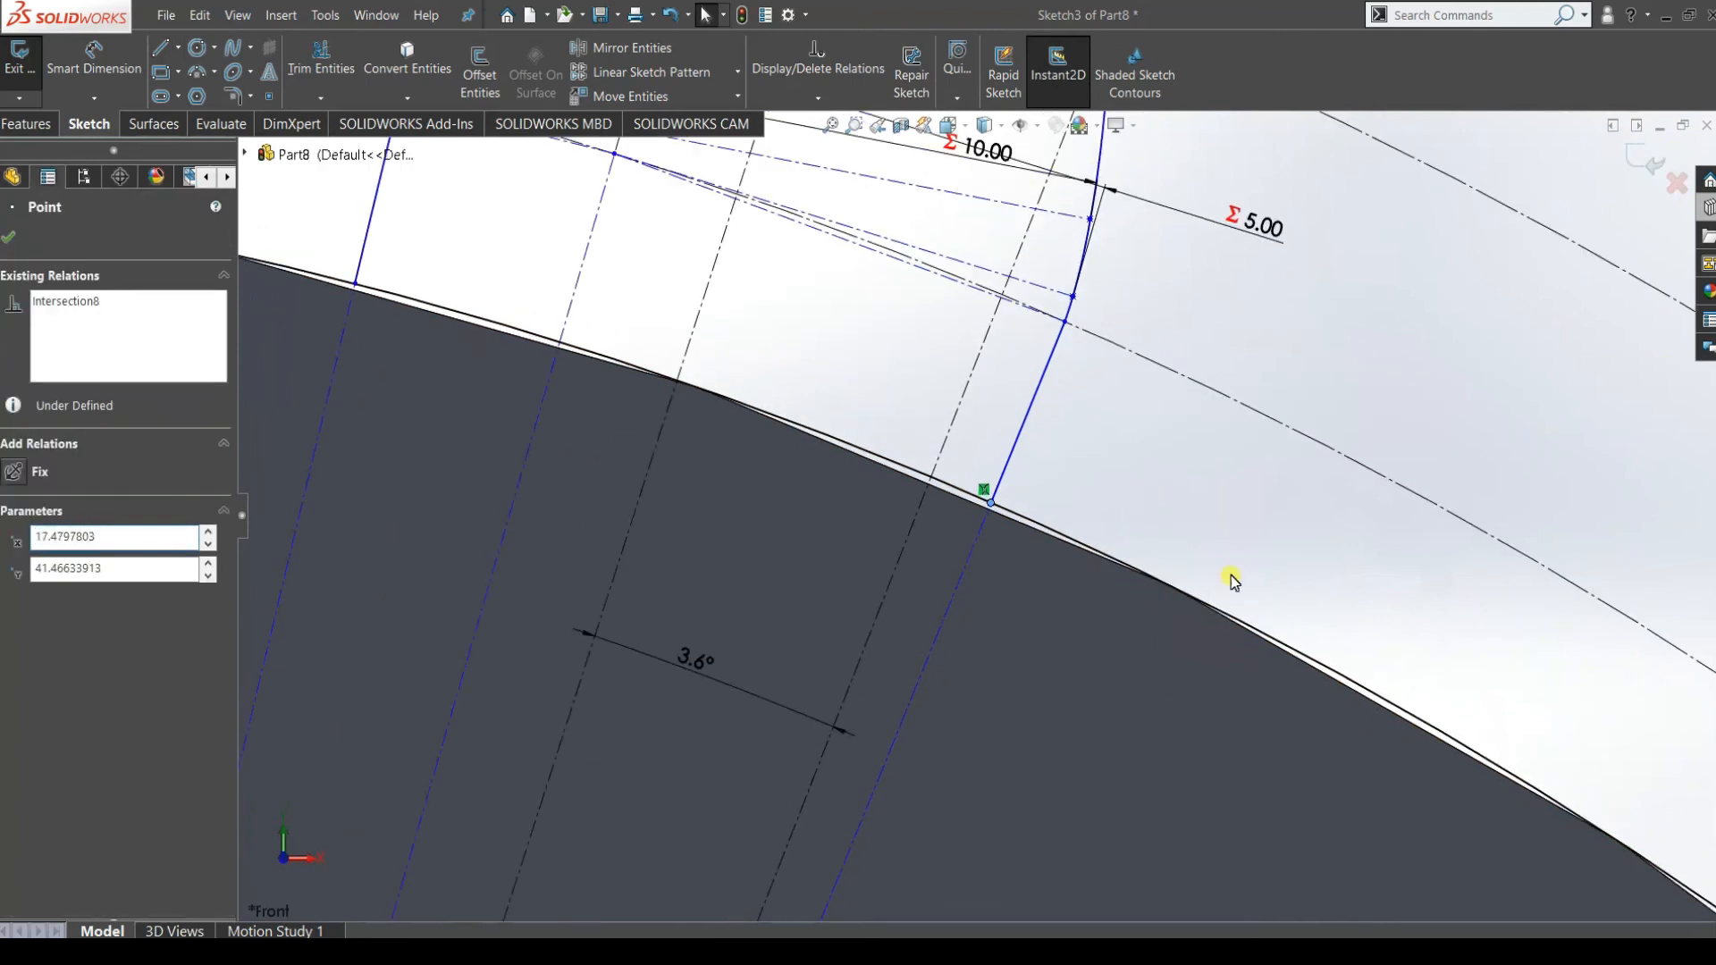
left_click(1470, 621)
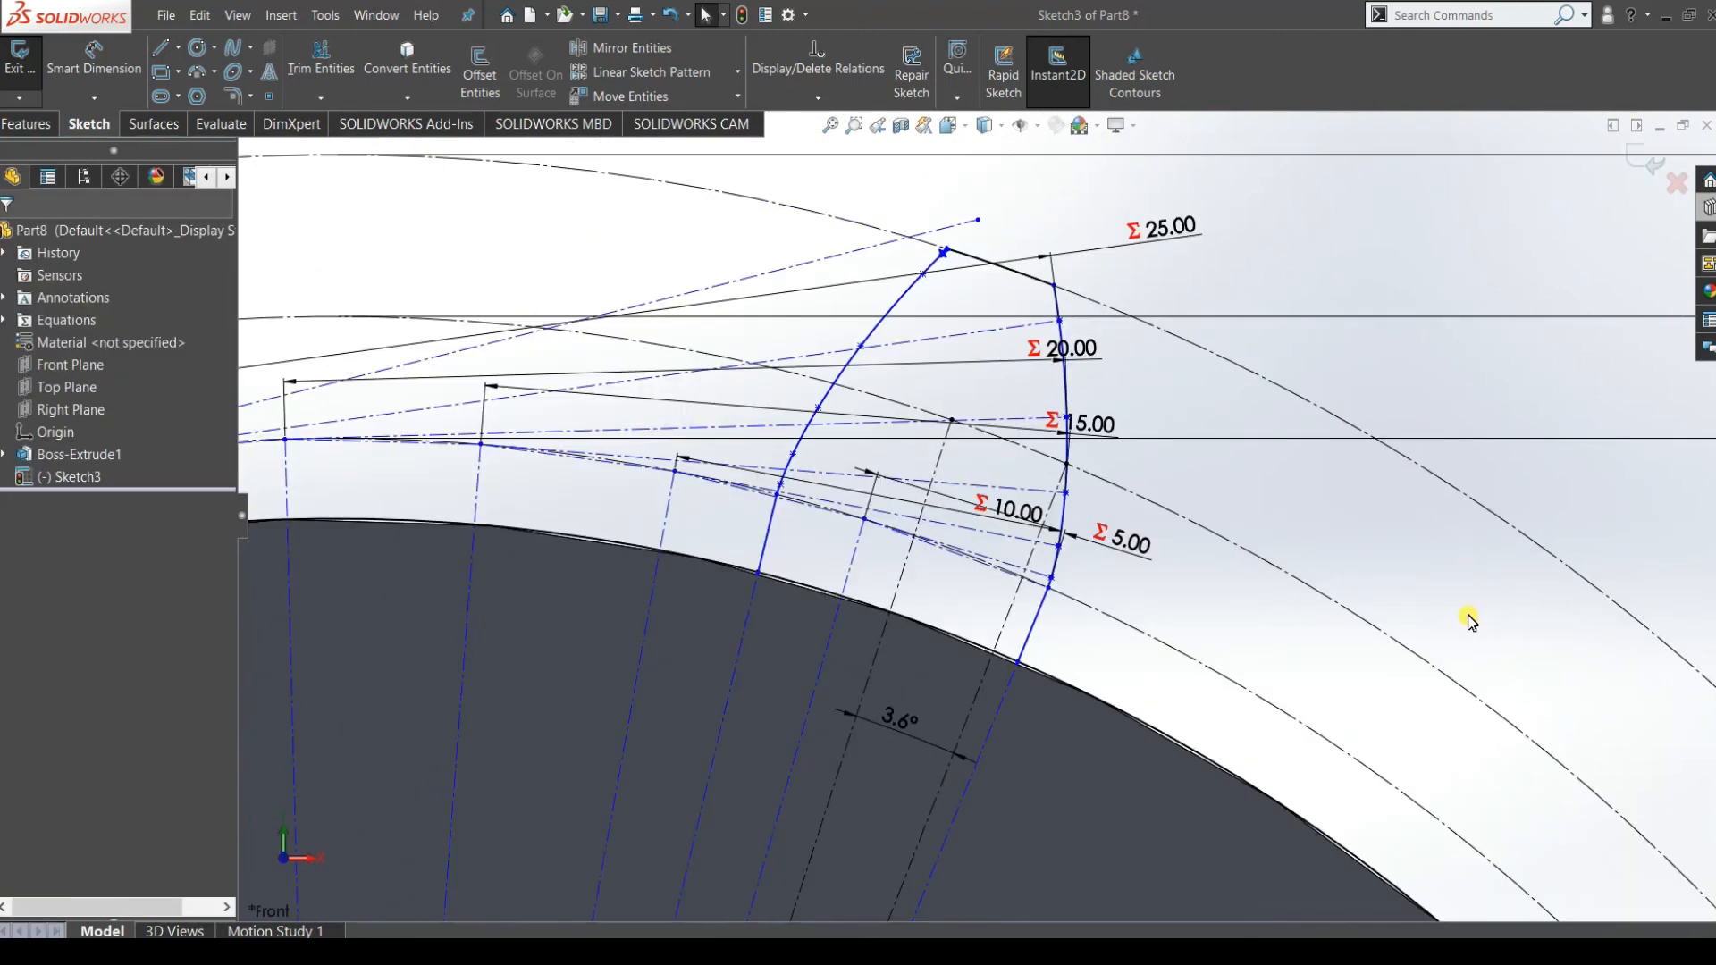
Power-trim the converted circle outside the tooth, keeping only the arc between the two flank lines.
left_click(319, 46)
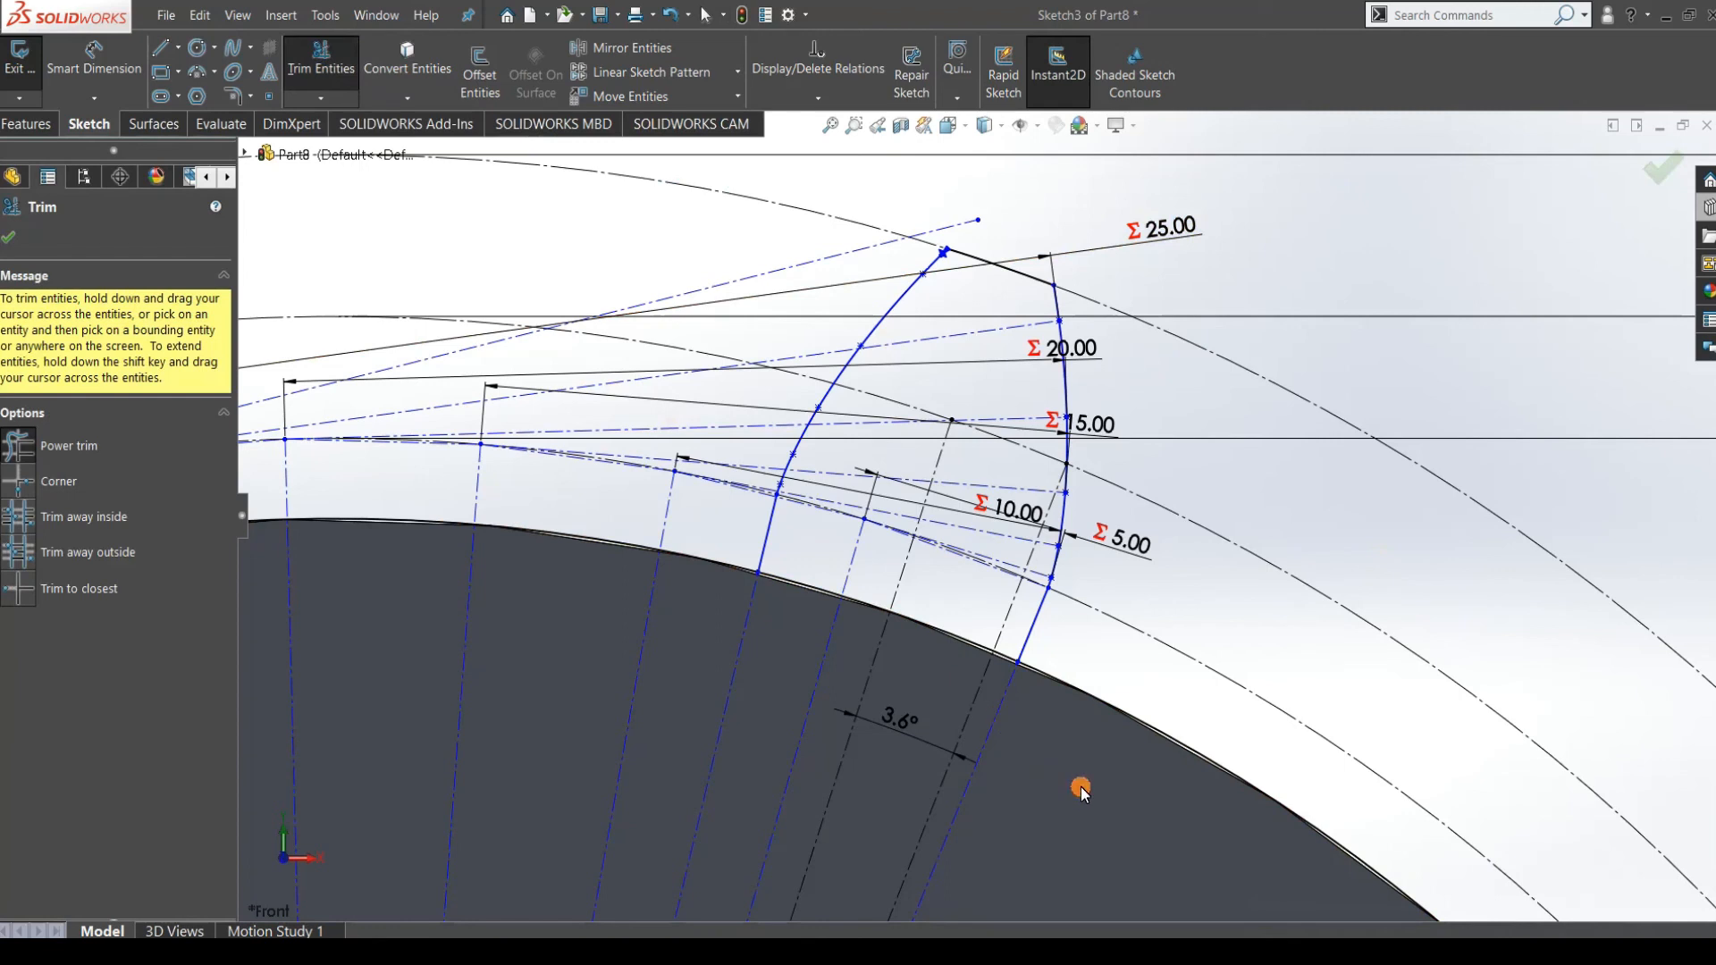
left_click_drag(1113, 715, 1135, 702)
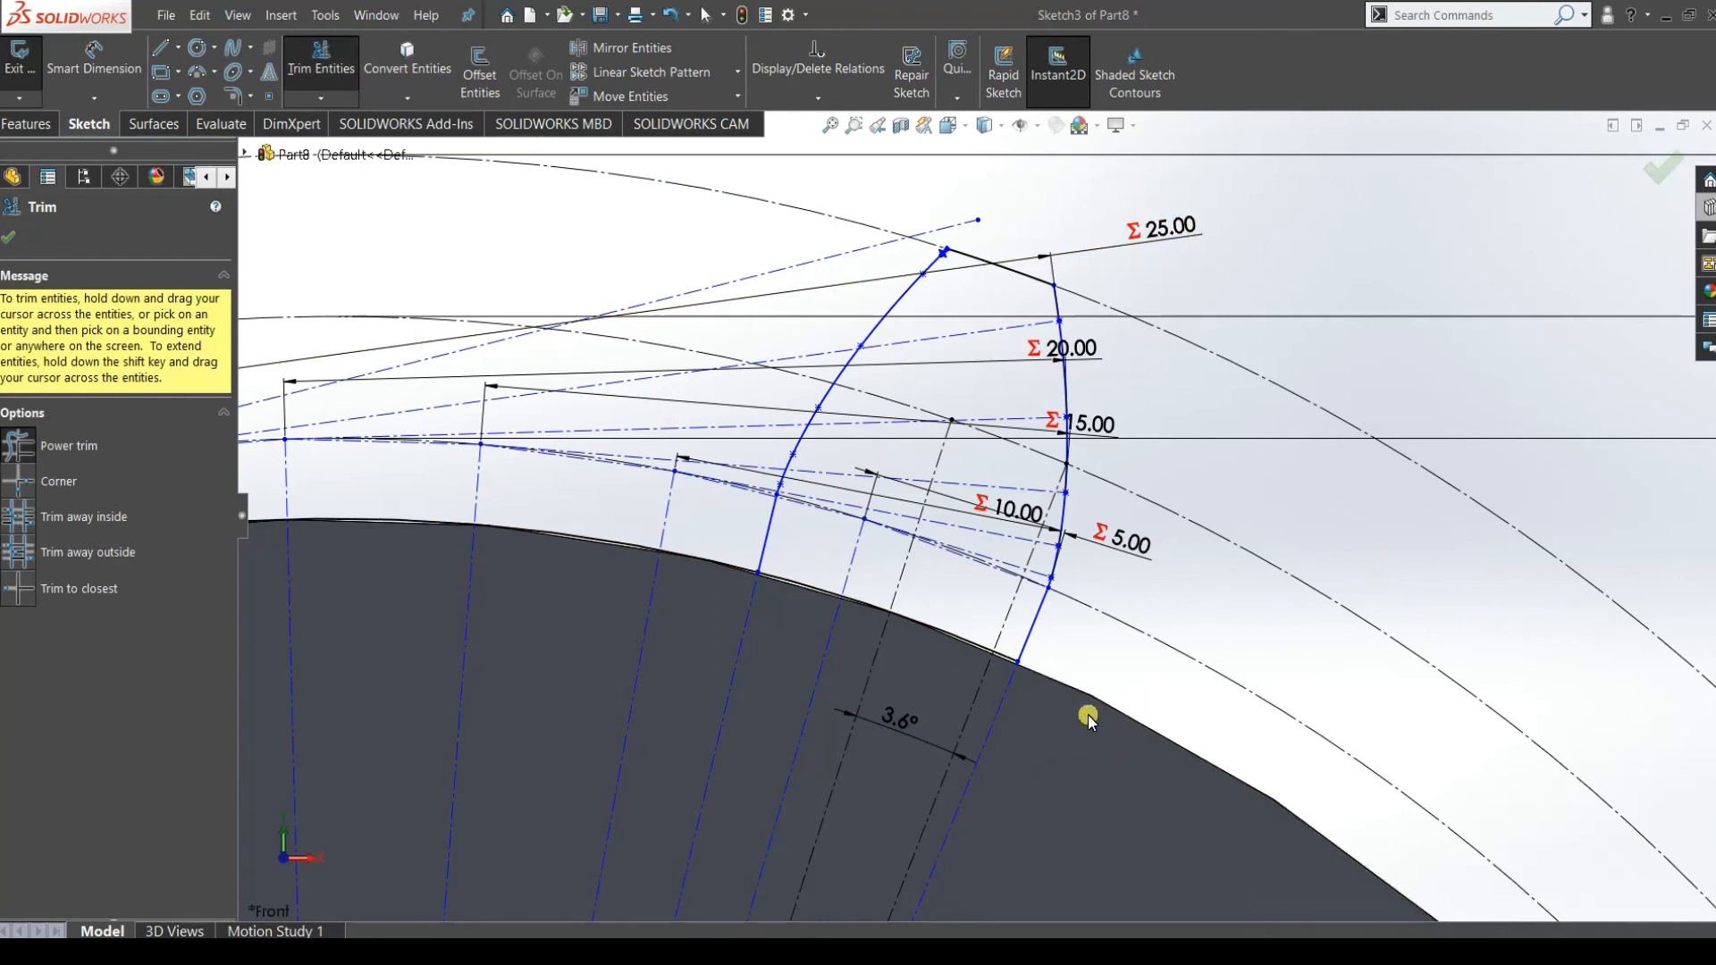
left_click_drag(696, 547, 599, 569)
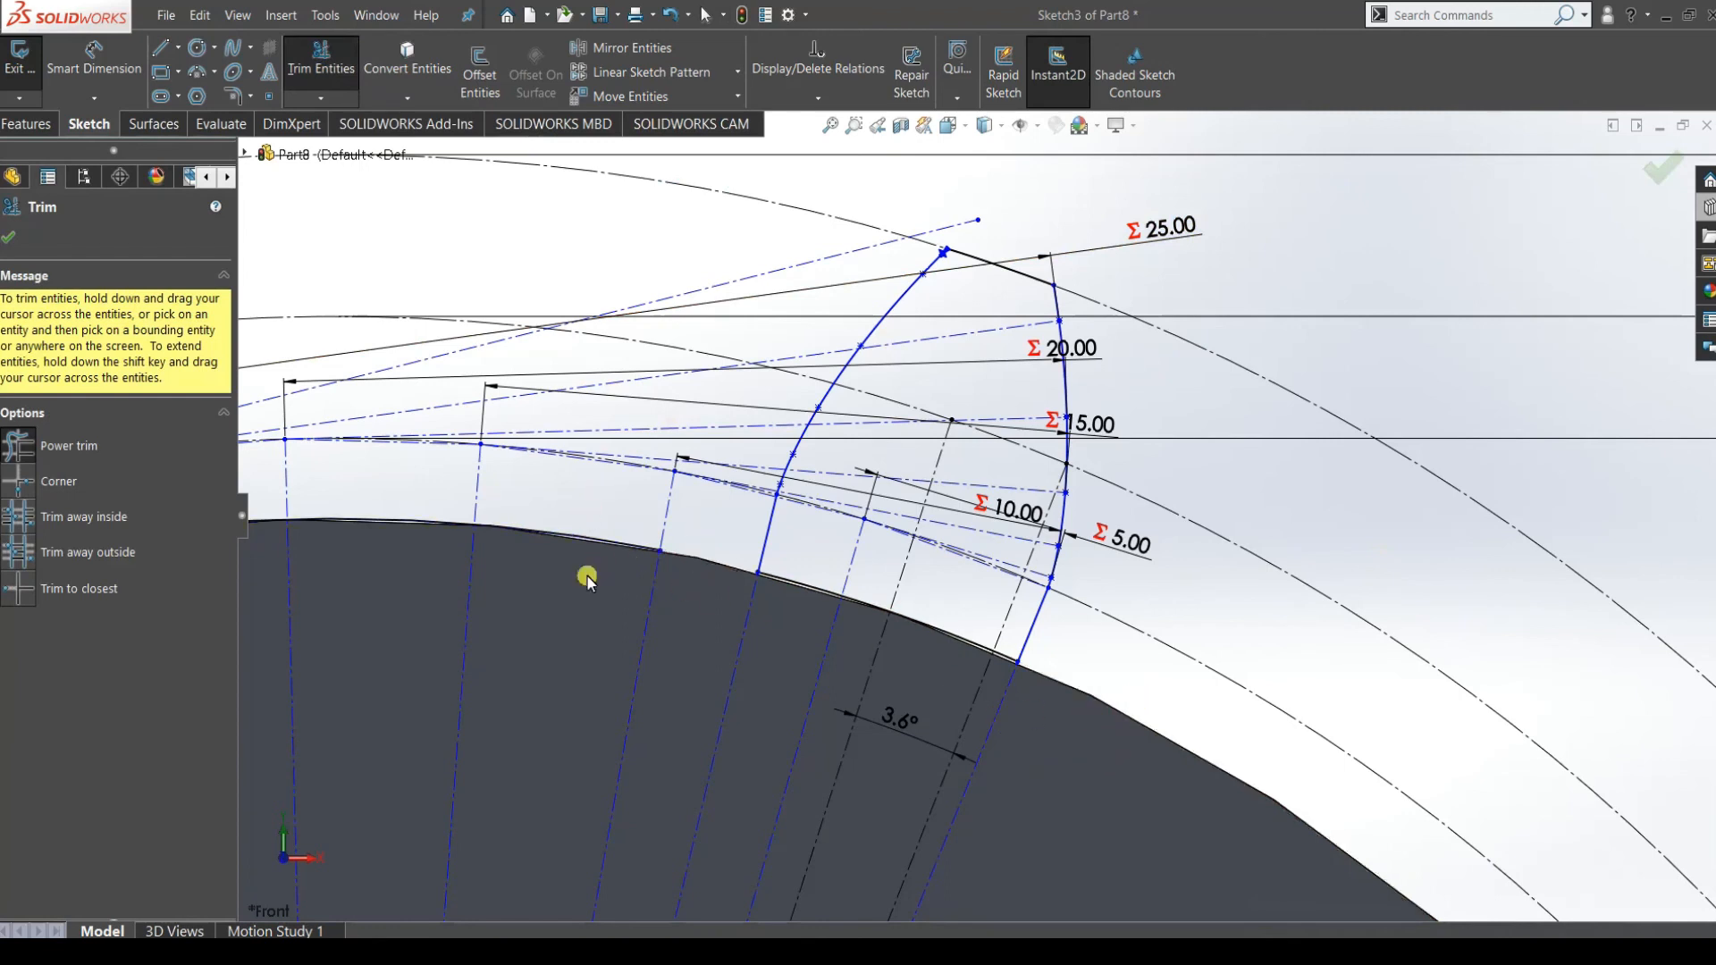
scroll(597, 572, "up", 3)
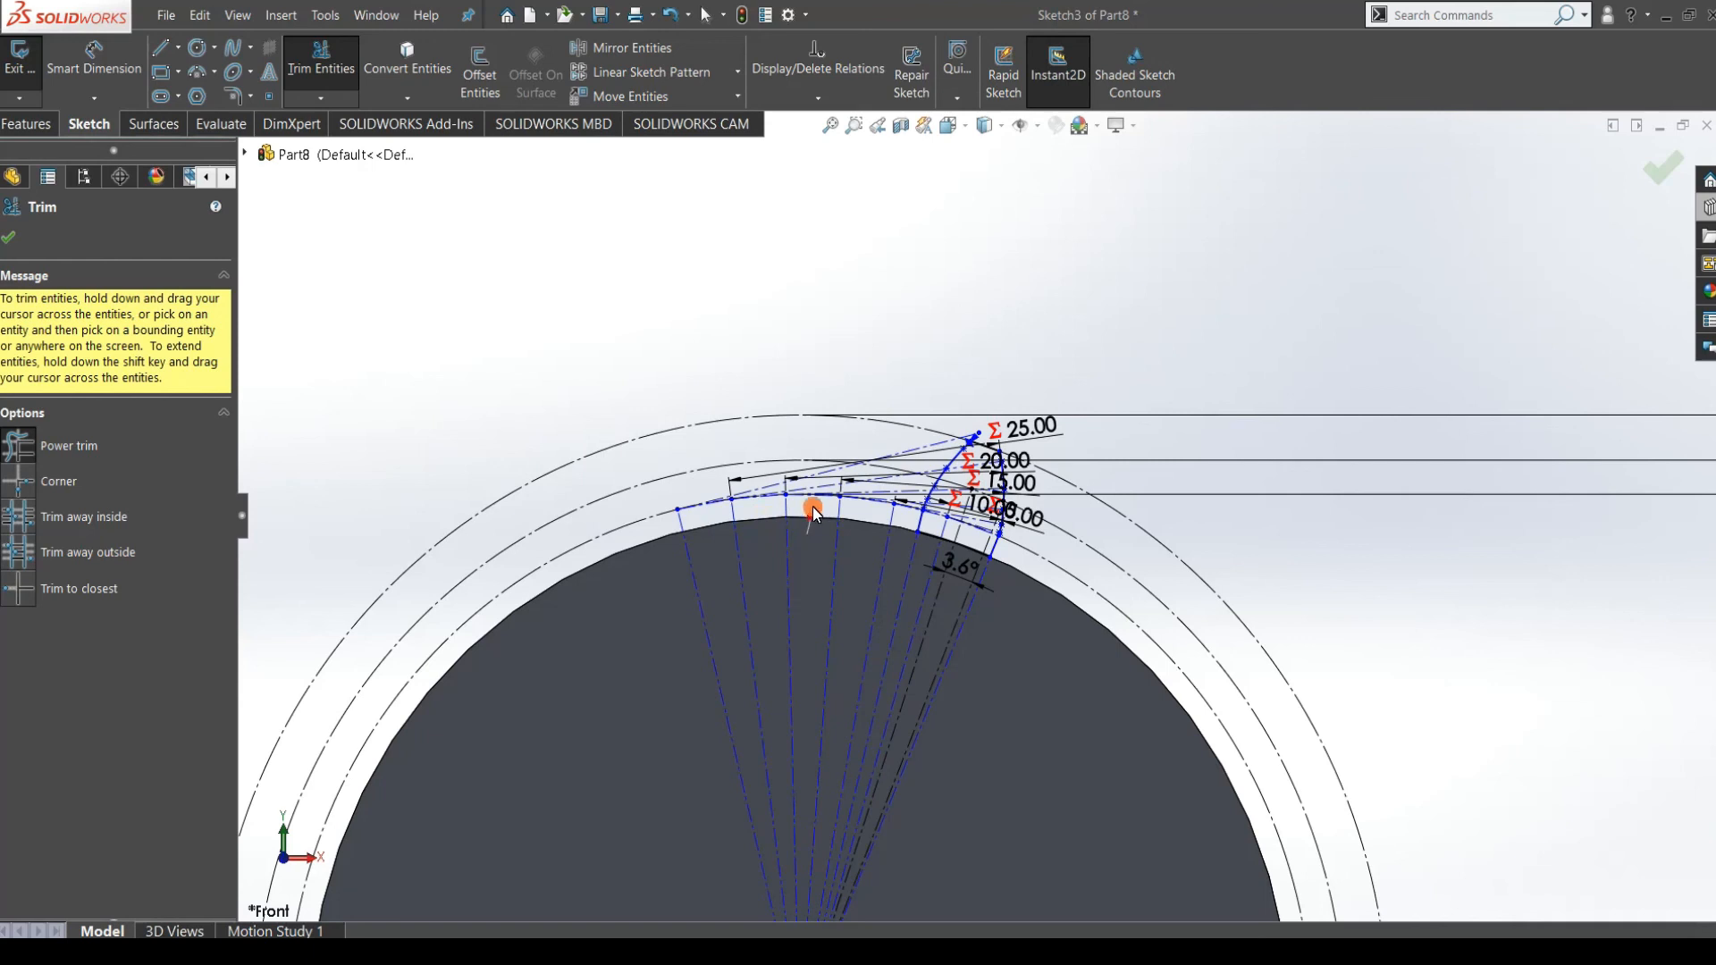
left_click(9, 234)
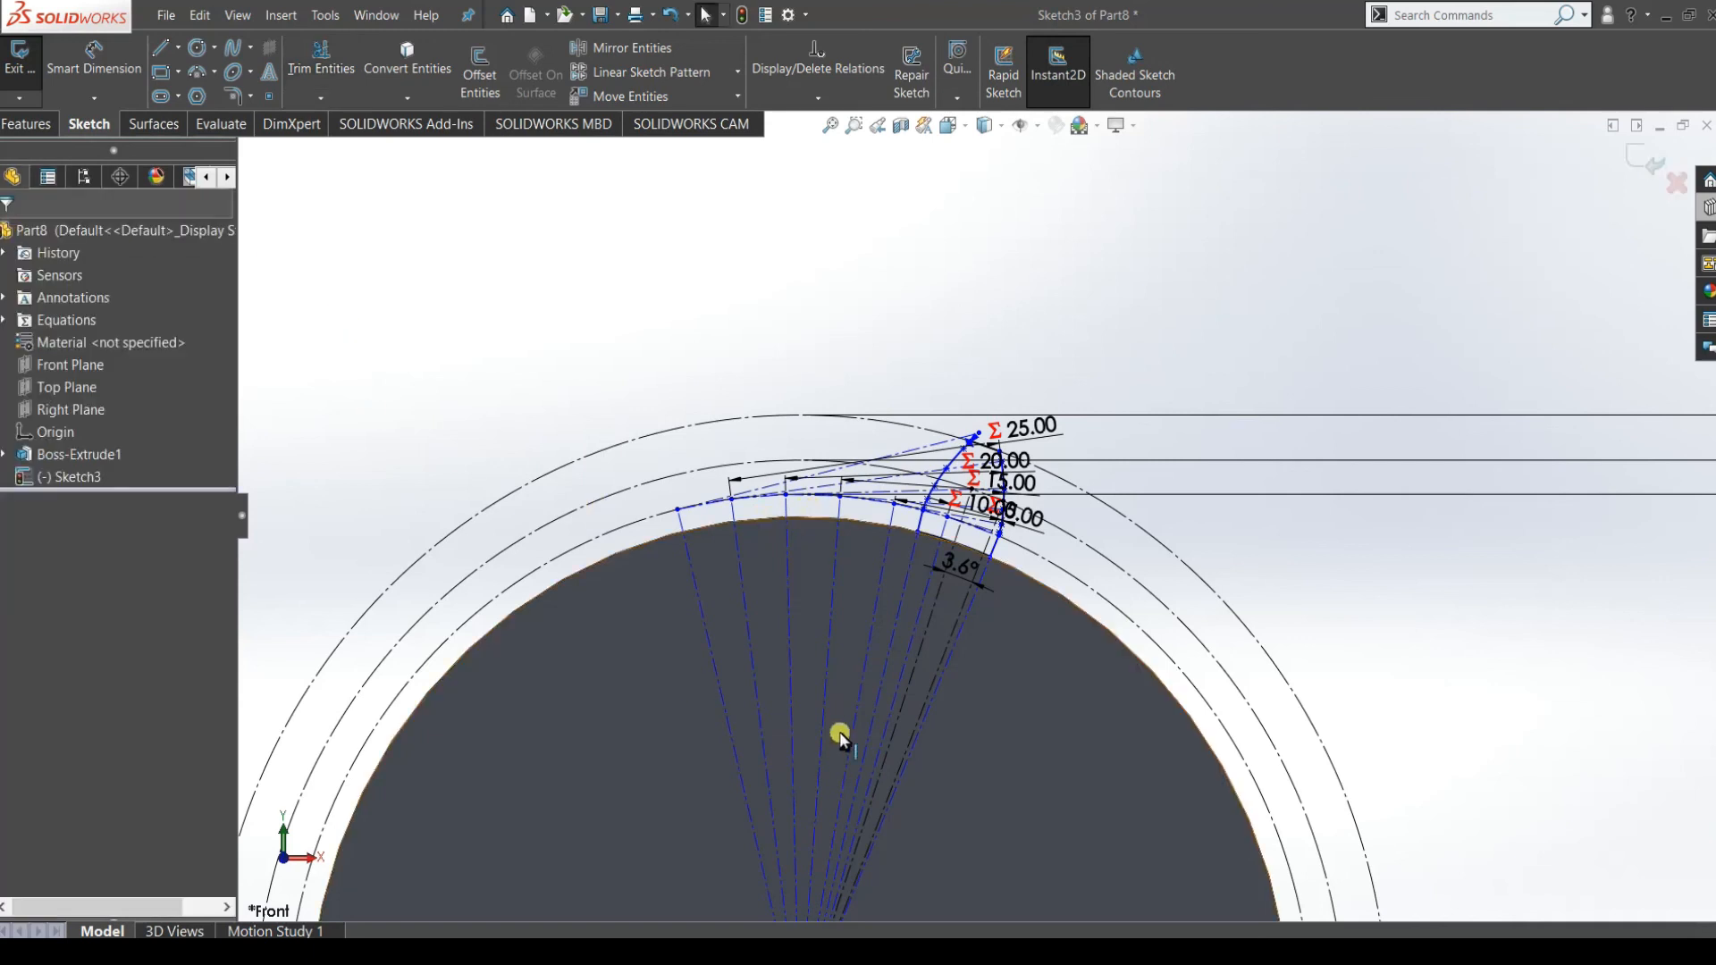
Extrude the closed tooth profile with the Up To Surface end condition, ending at the opposite flat face of the gear body.
scroll(965, 525, "down", 3)
scroll(1075, 337, "down", 2)
scroll(1056, 335, "down", 1)
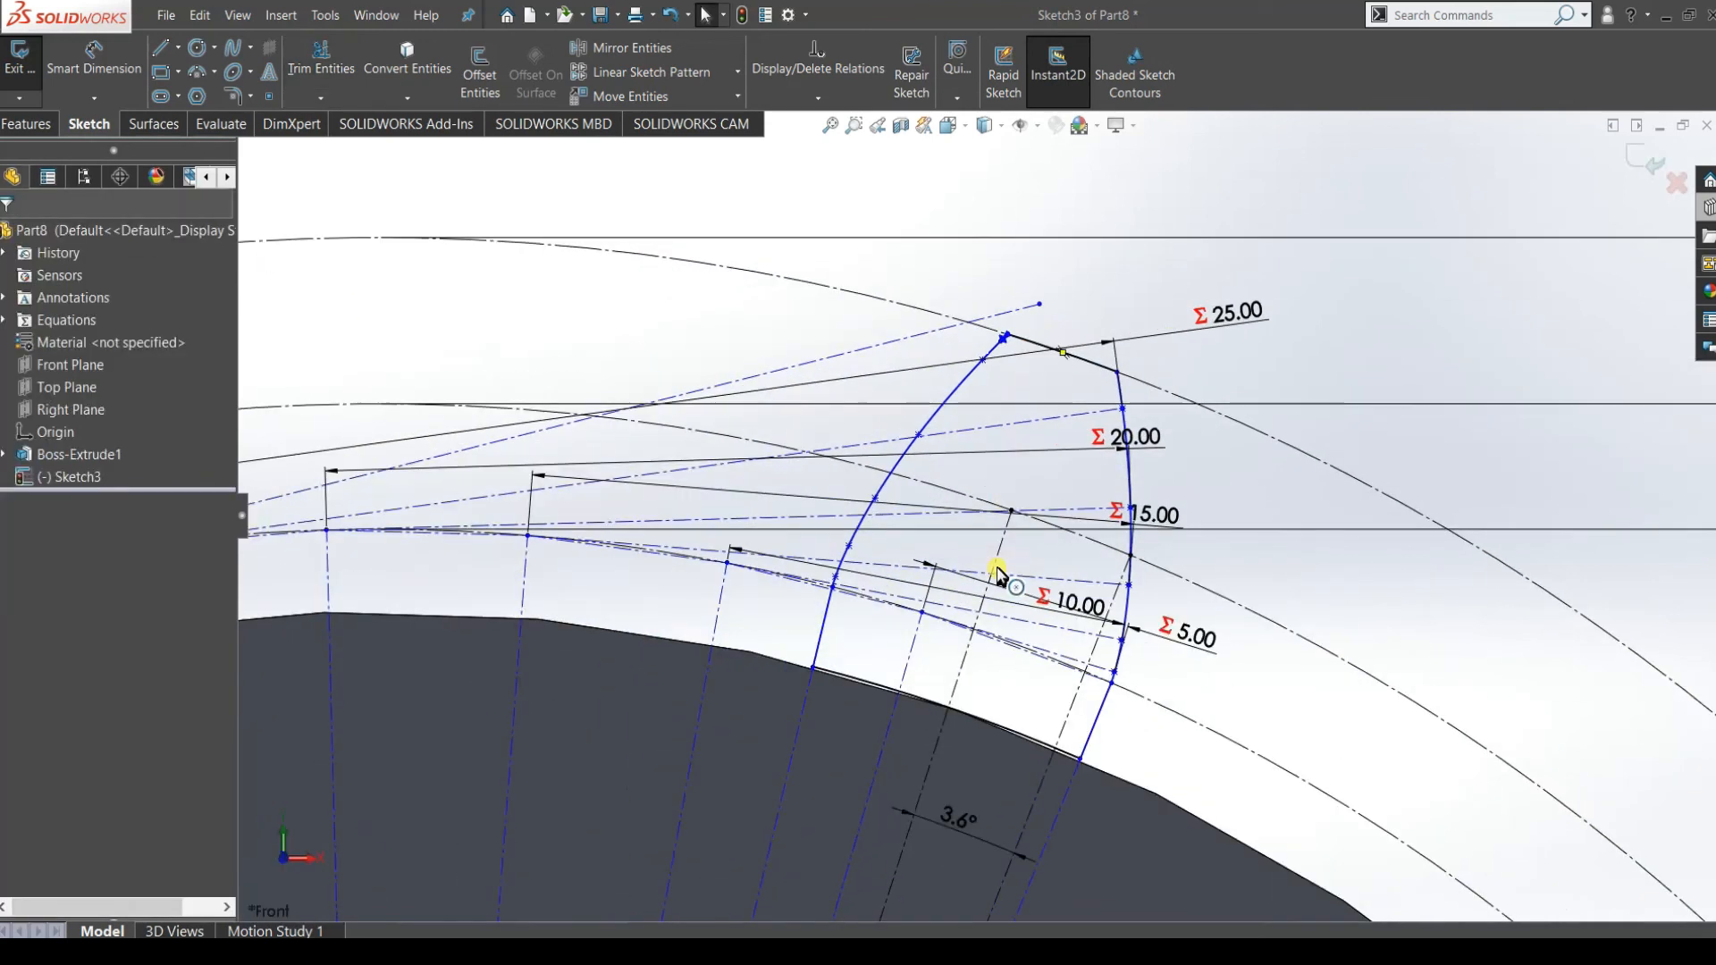
scroll(999, 572, "down", 2)
mouse_move(998, 572)
middle_mouse_down()
mouse_move(1076, 721)
mouse_move(984, 720)
mouse_move(1074, 681)
mouse_move(1212, 689)
mouse_move(1085, 705)
middle_mouse_up()
scroll(1085, 706, "up", 4)
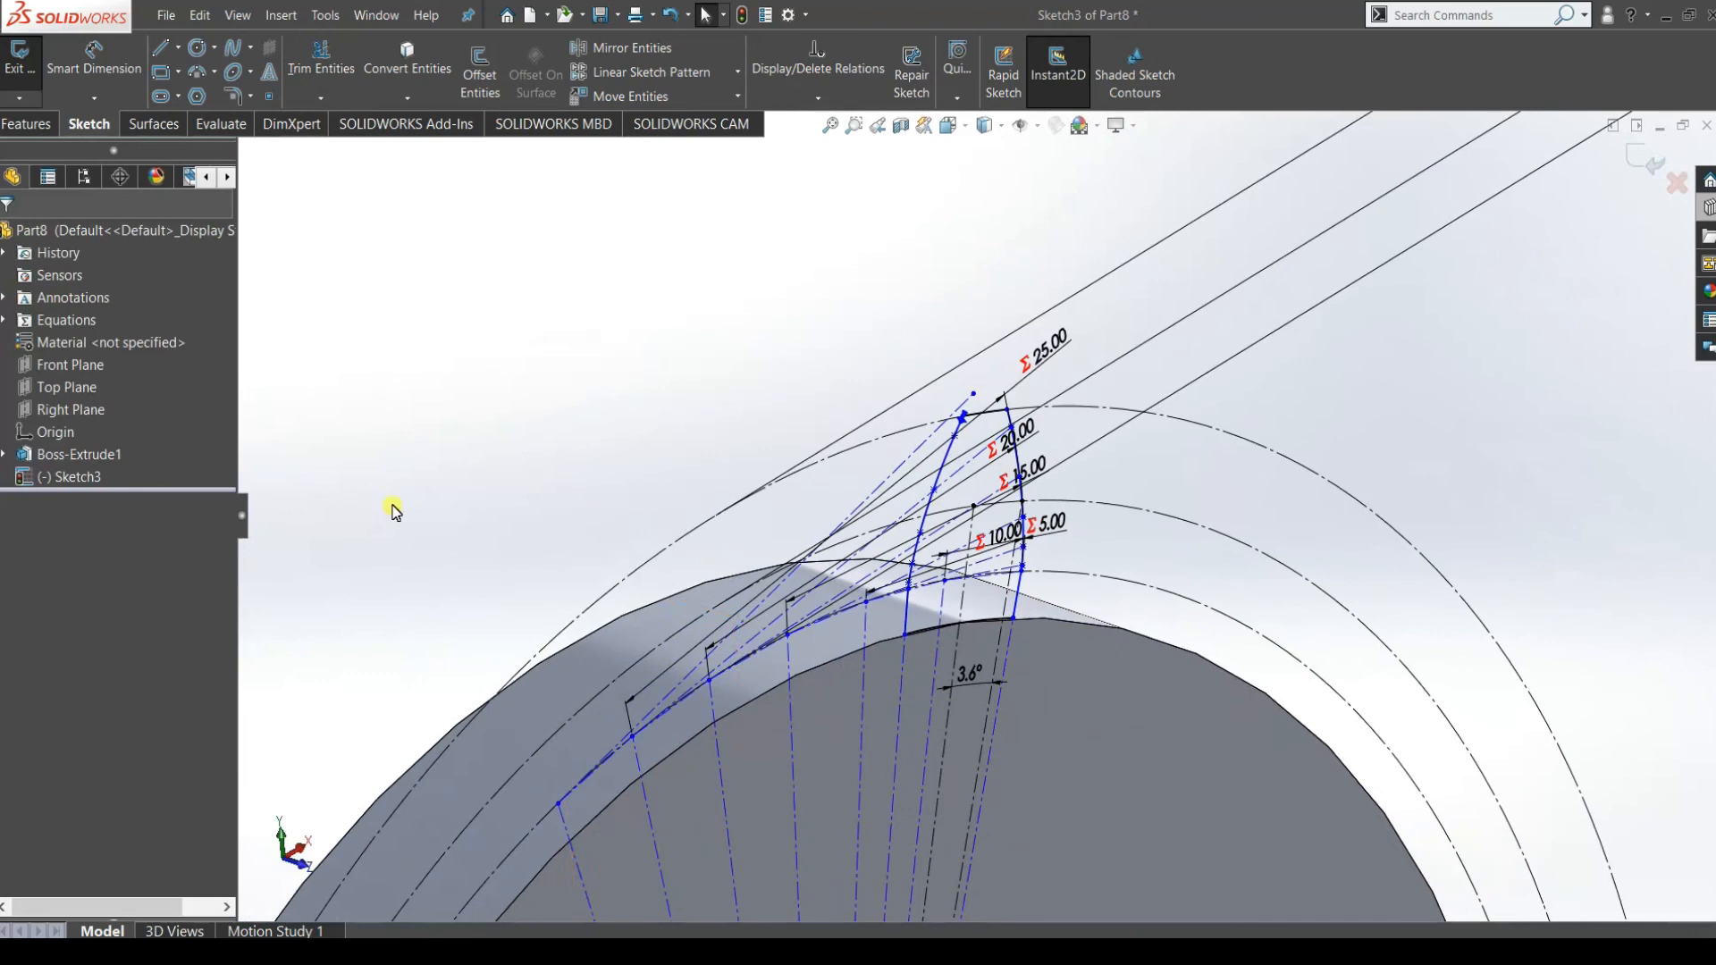
left_click(40, 131)
left_click(19, 80)
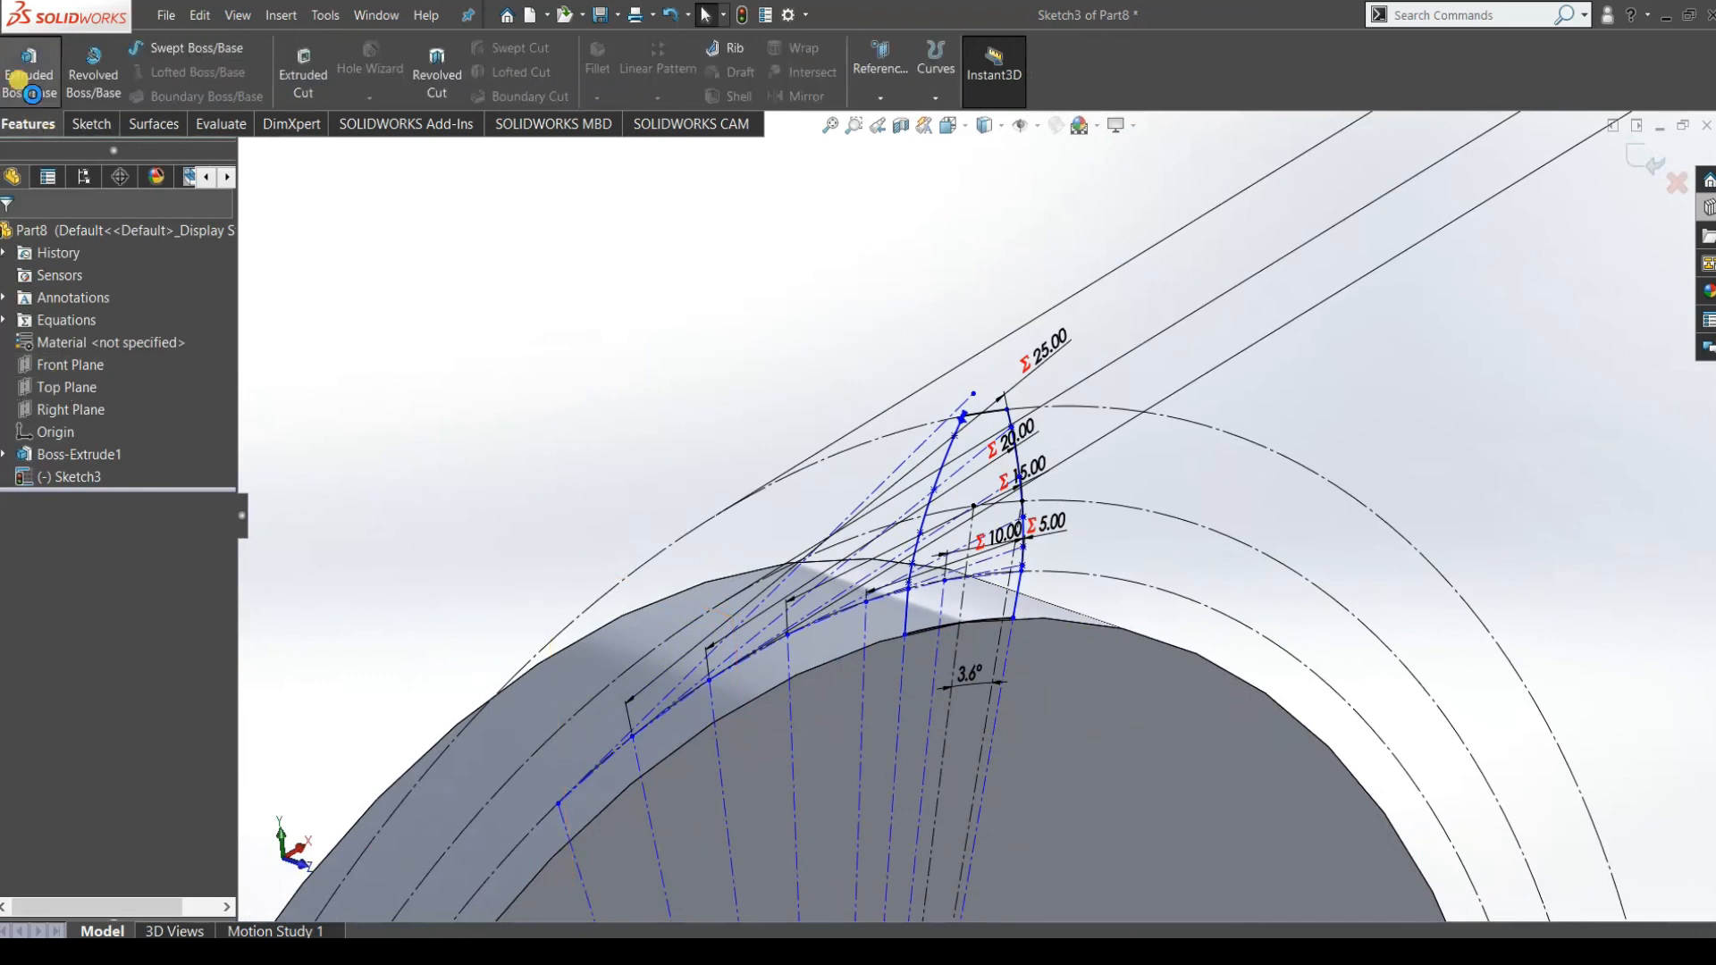
middle_click_drag(1041, 558, 884, 653)
left_click(173, 367)
left_click(172, 421)
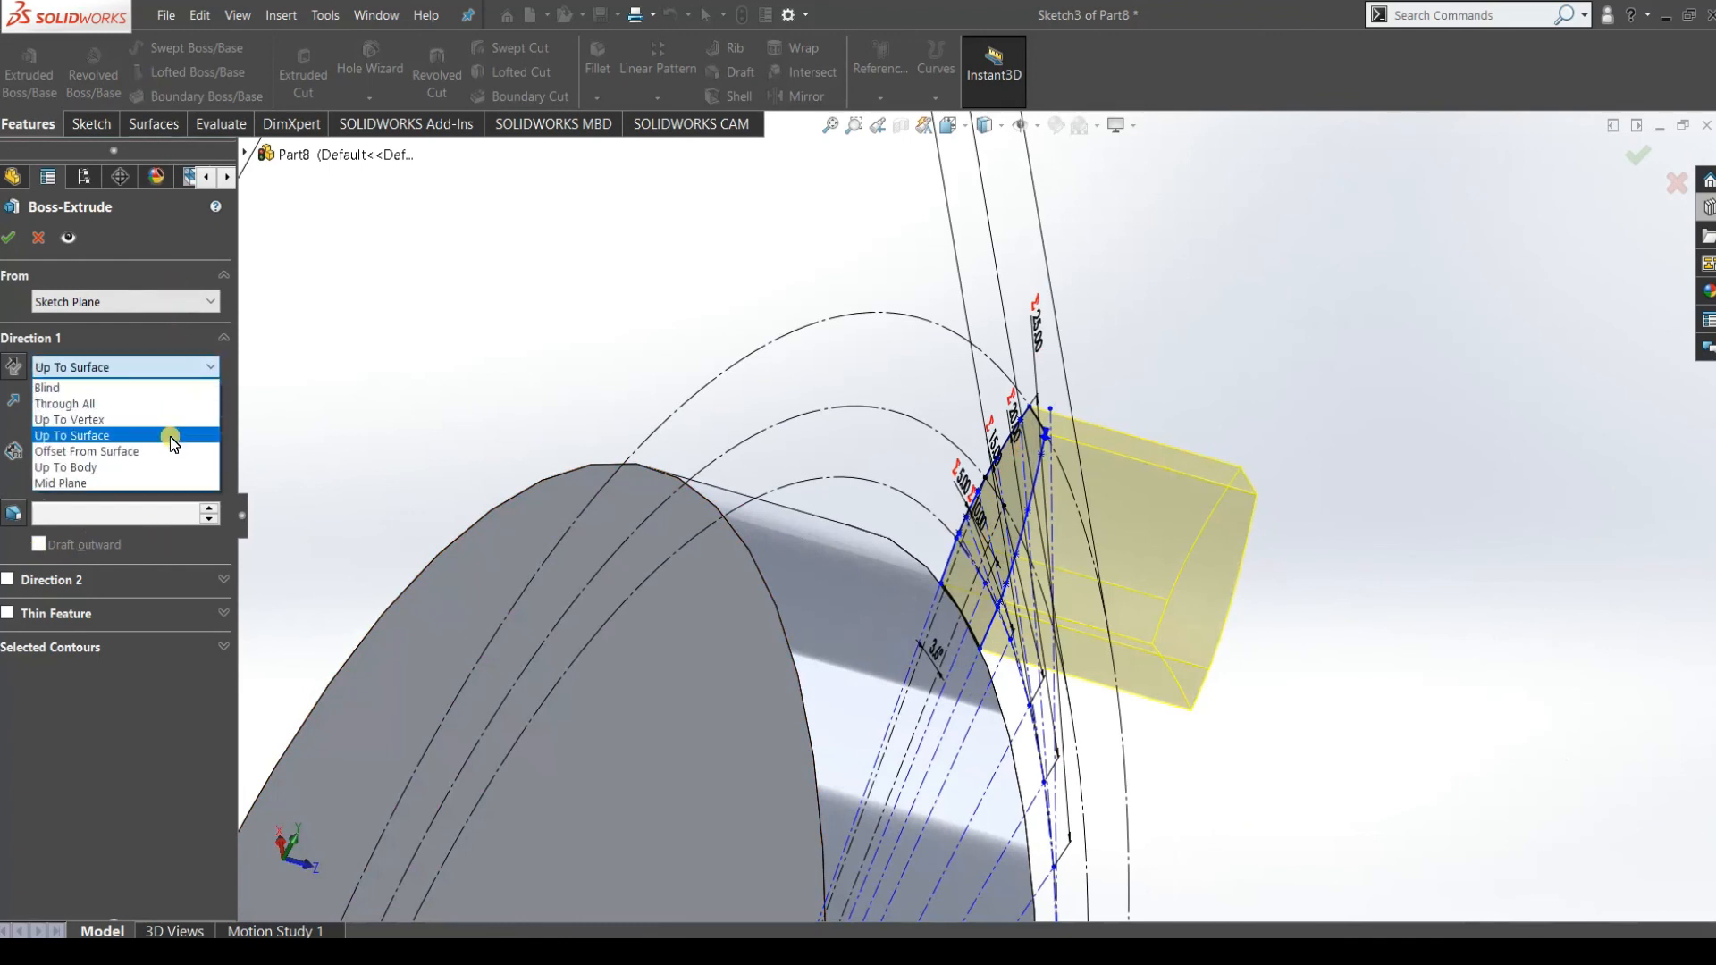
left_click(630, 708)
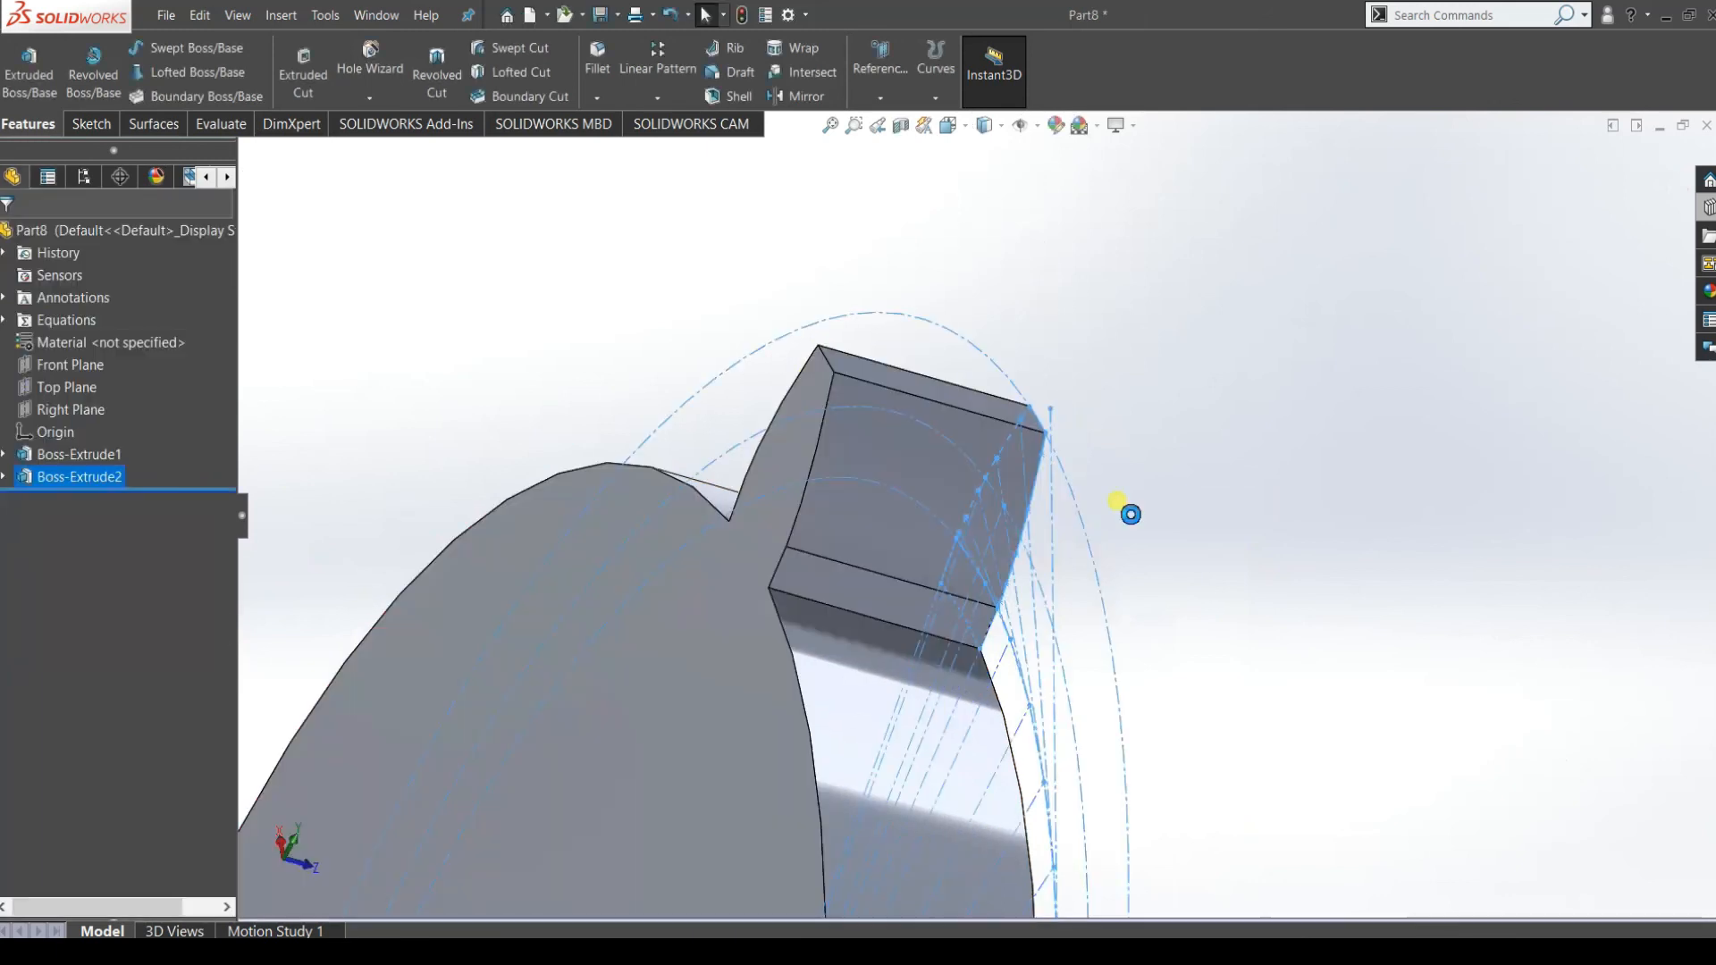
Set up a circular pattern of the extruded tooth, using the gear body's circular front edge as the pattern axis.
scroll(1205, 570, "up", 5)
middle_click_drag(1186, 571, 840, 445)
left_click(794, 465)
middle_click_drag(799, 518, 844, 525)
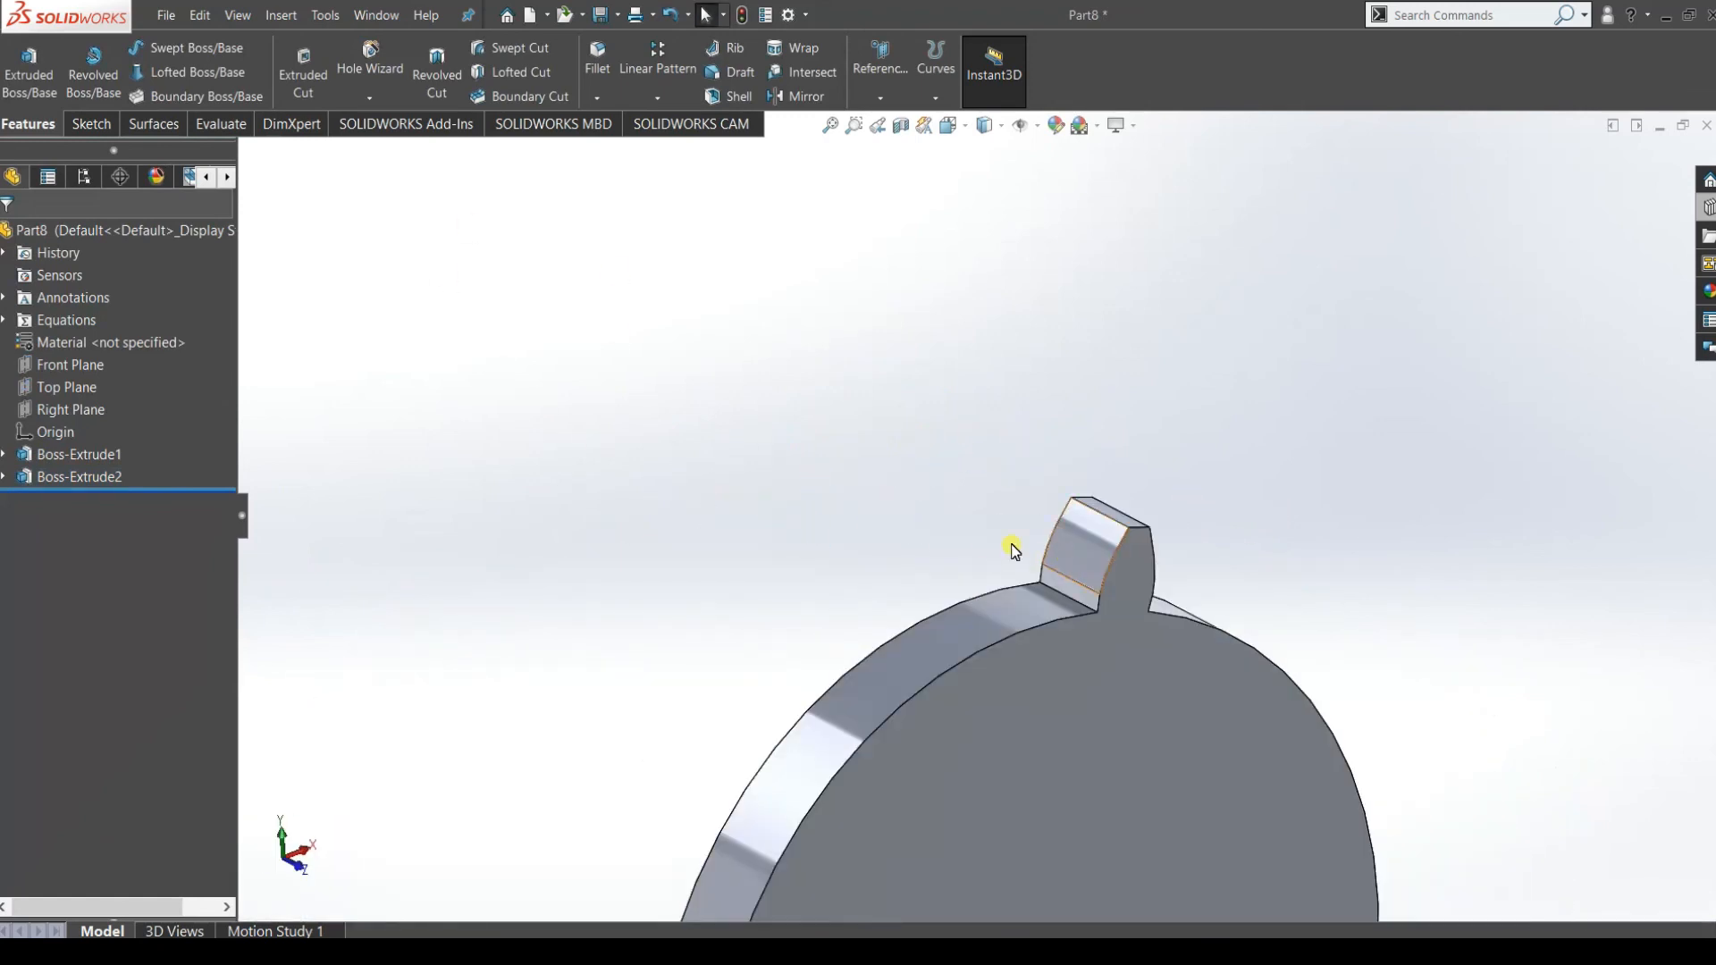
left_click(657, 96)
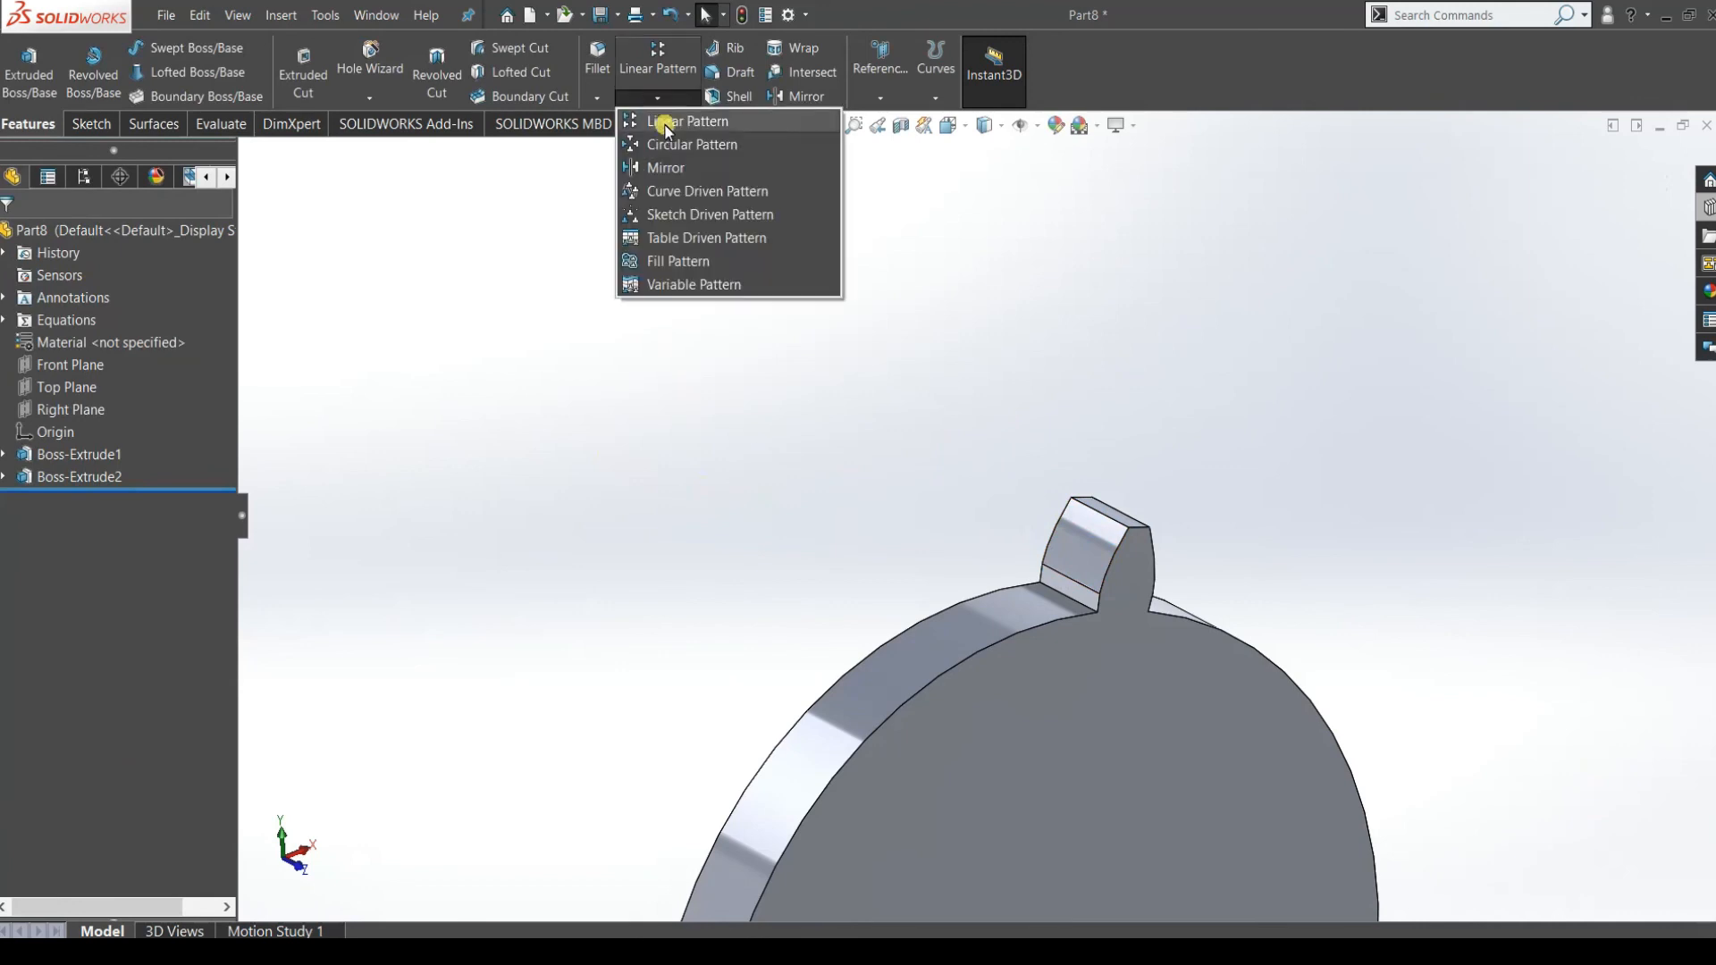
left_click(679, 147)
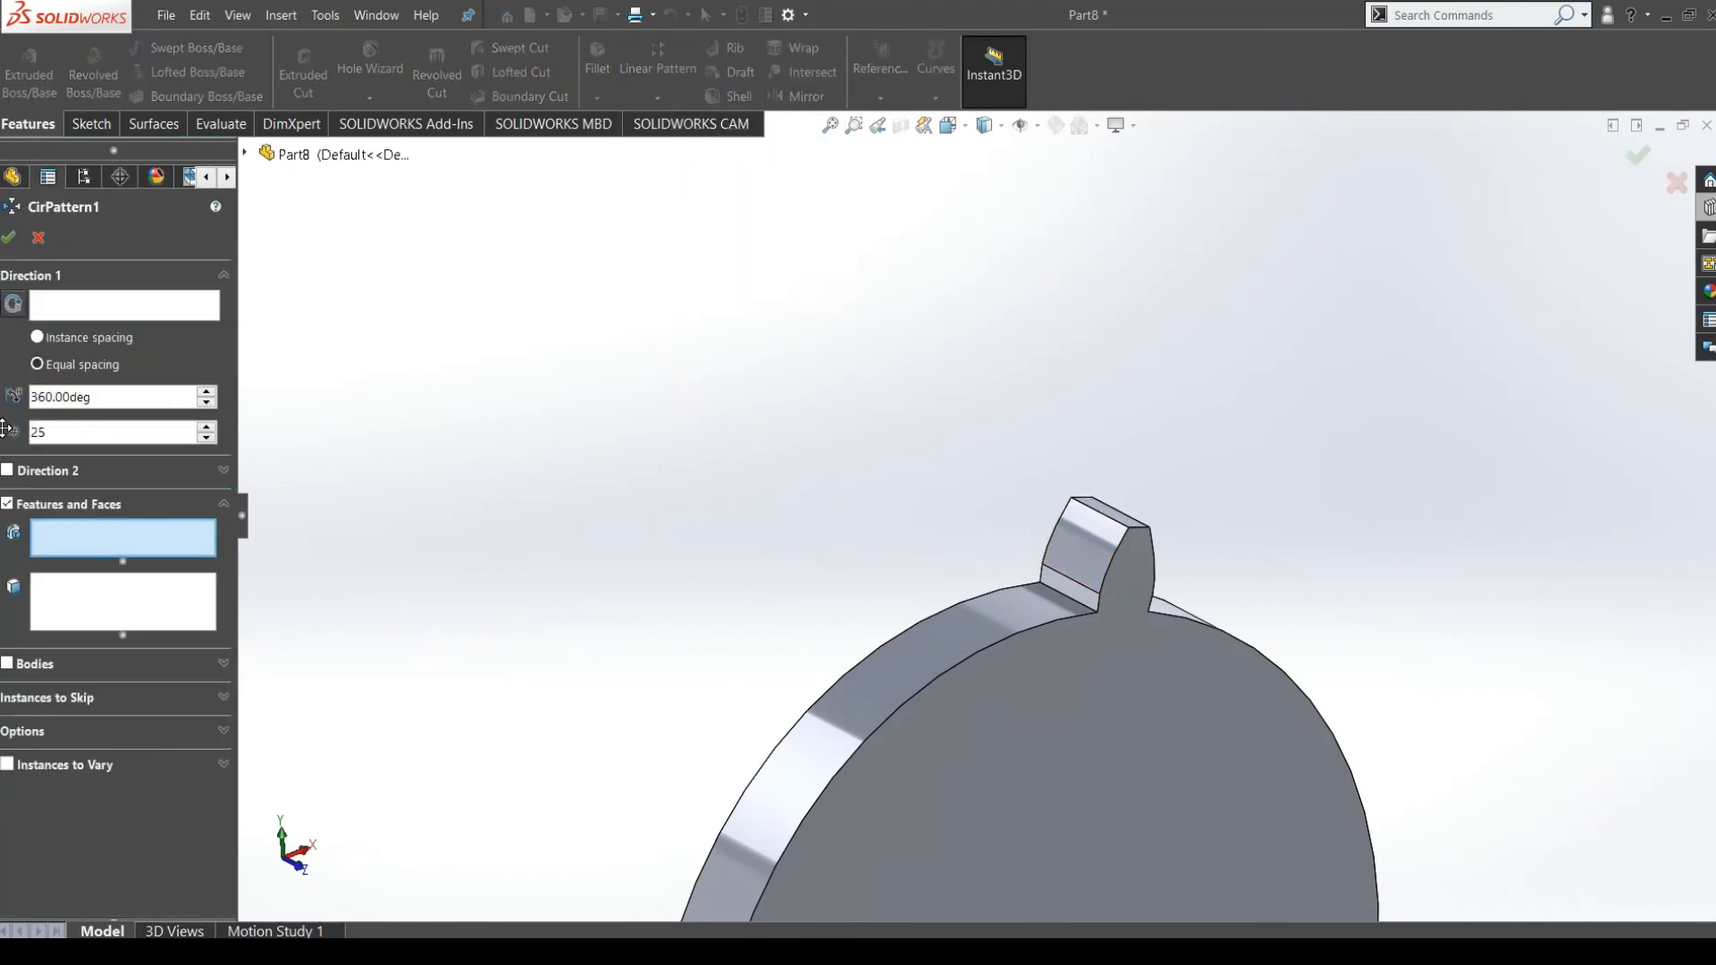
left_click(1060, 556)
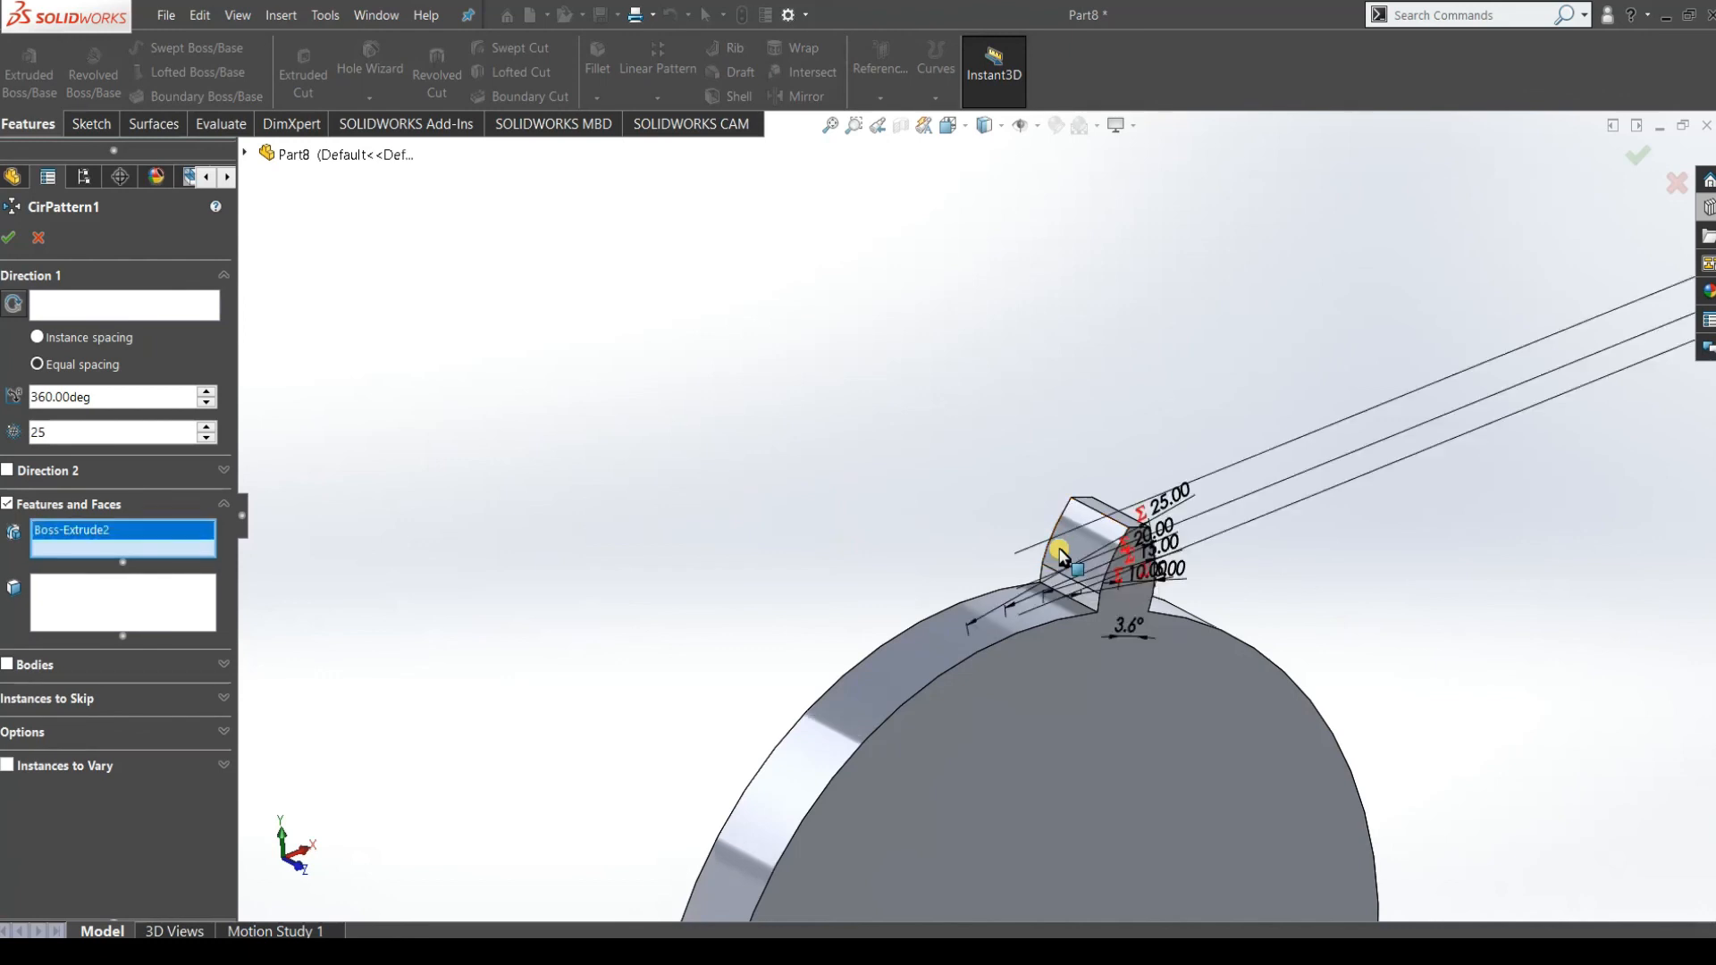
left_click(52, 308)
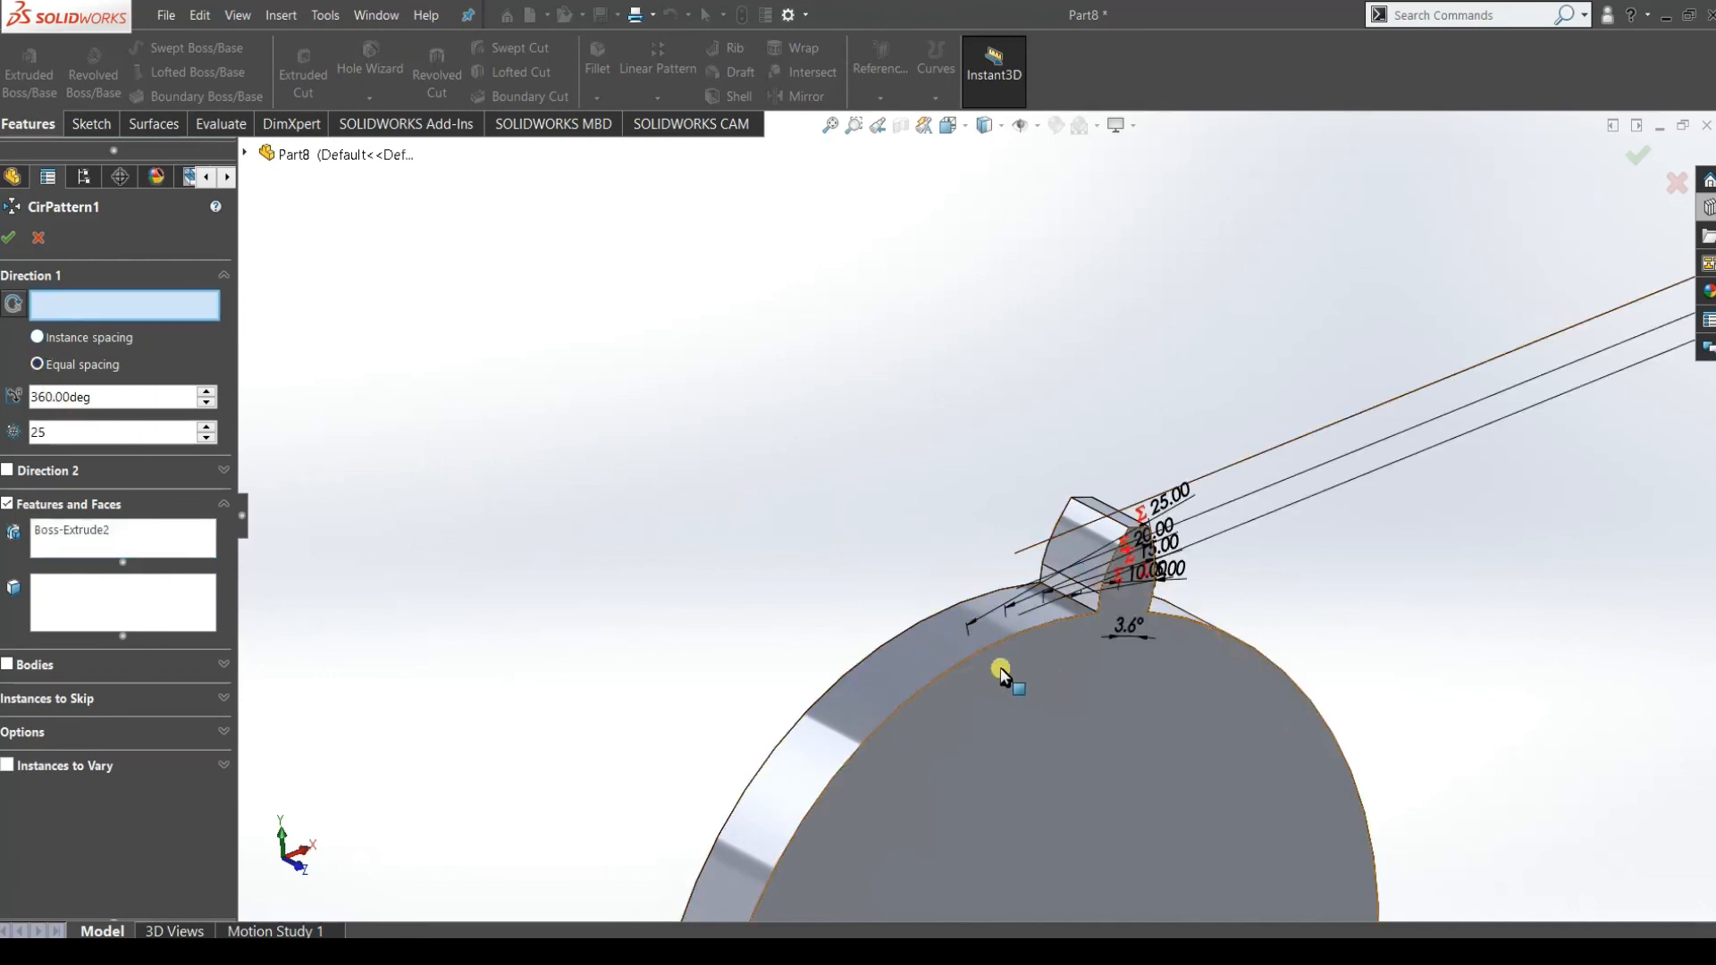
left_click(978, 659)
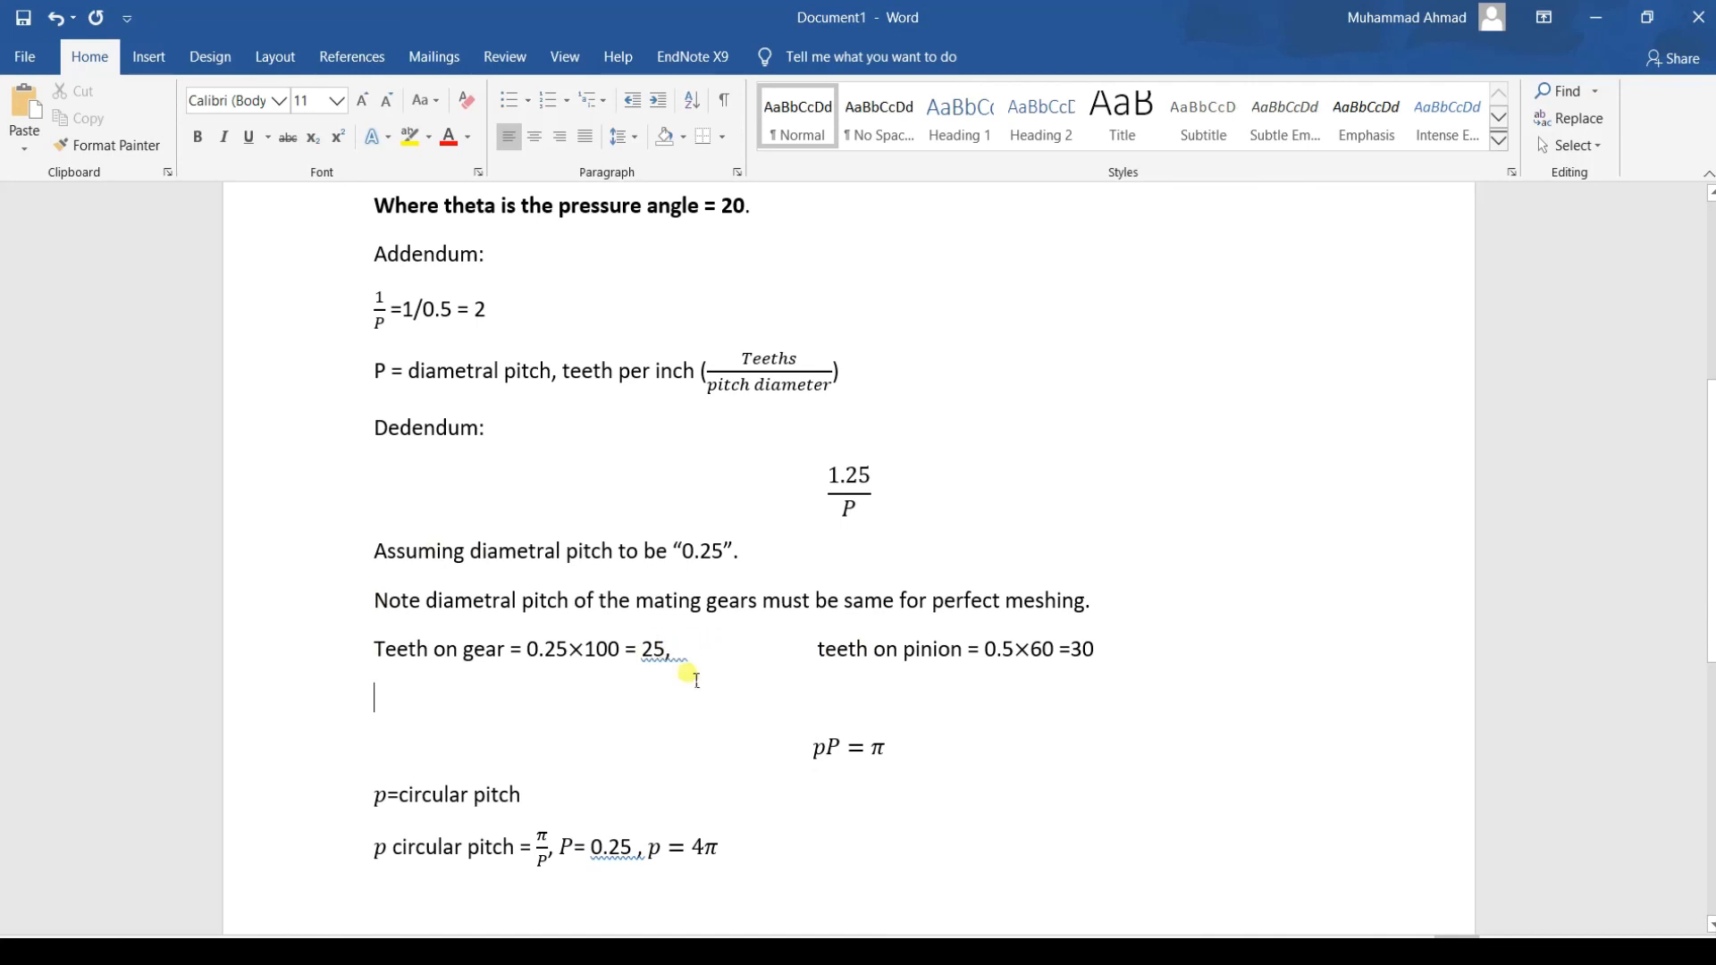
Switch to the Word notes and check the calculation for the number of teeth on the gear.
left_click_drag(403, 650, 553, 657)
left_click(539, 657)
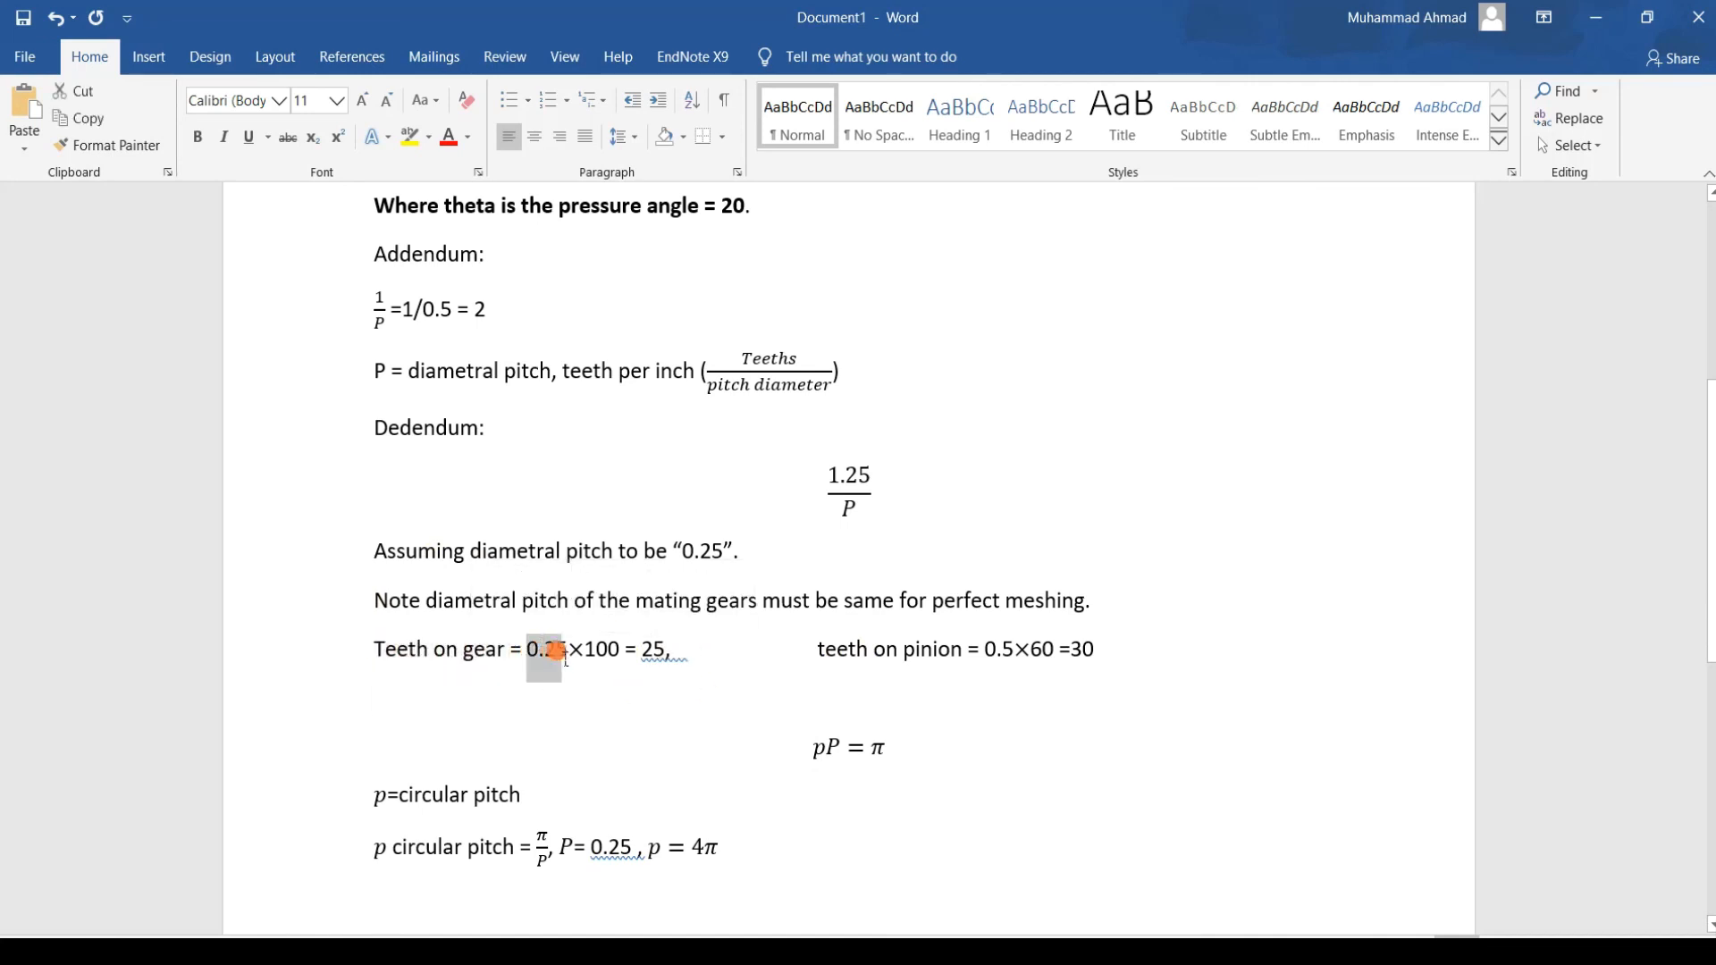
left_click_drag(590, 658, 655, 659)
left_click(671, 659)
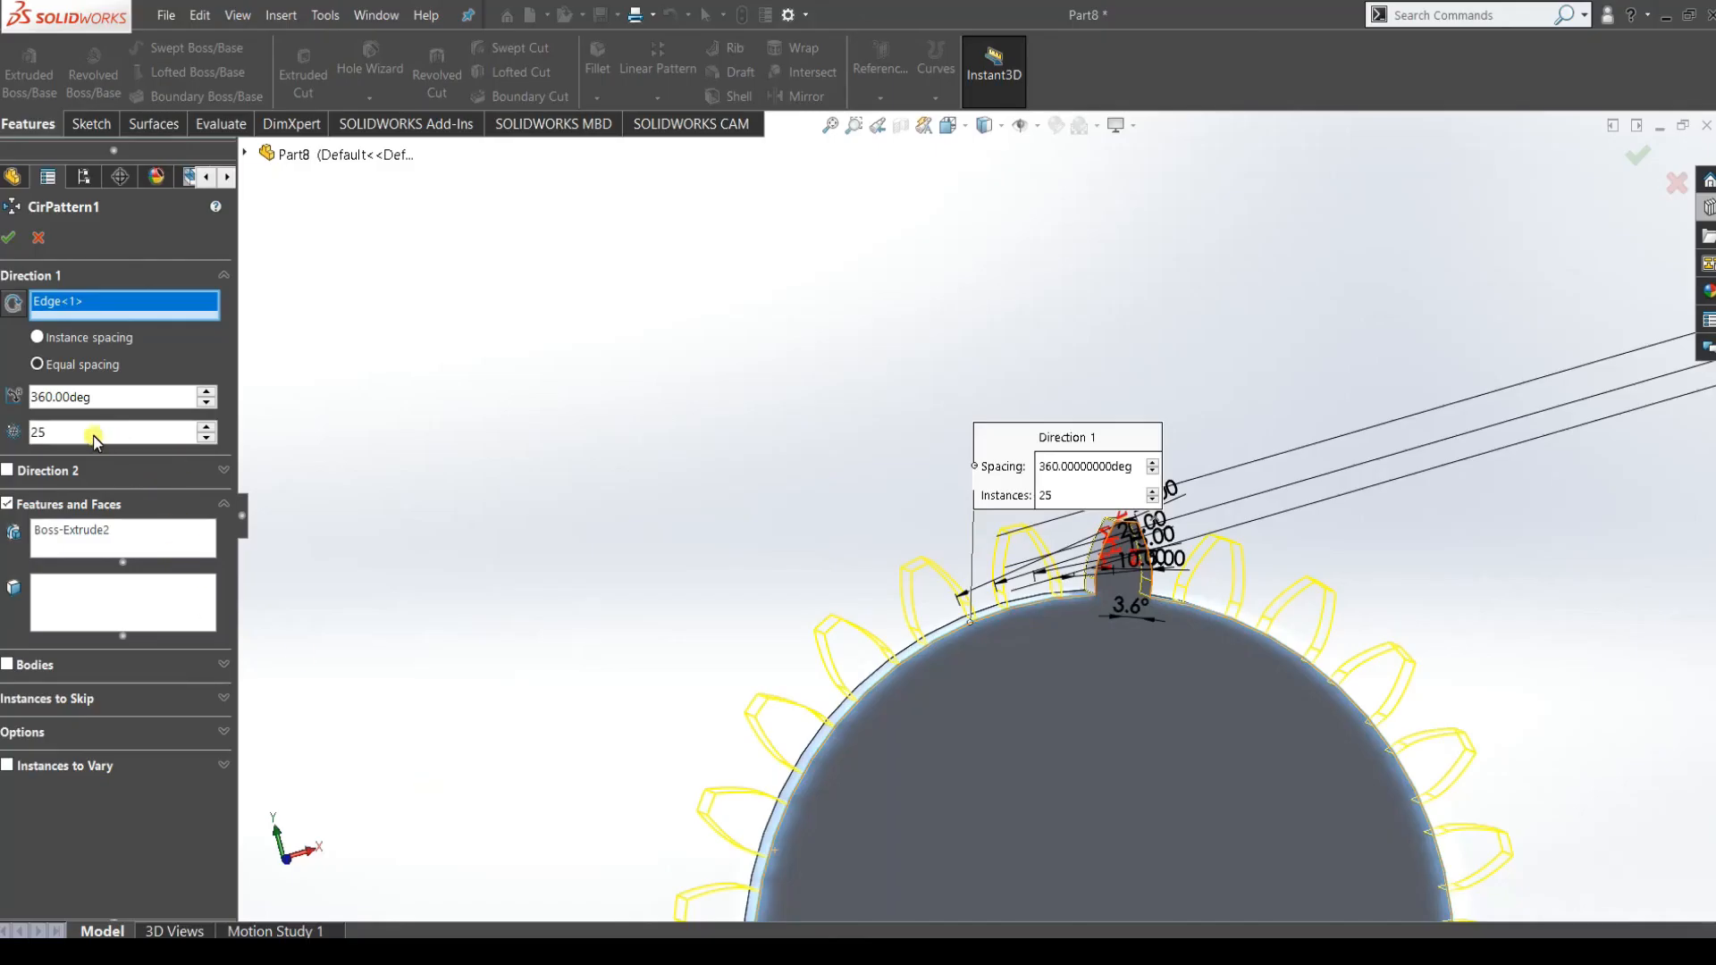
Return to SOLIDWORKS and complete the circular pattern with 25 equally spaced teeth over 360°.
middle_click_drag(1028, 729, 650, 700)
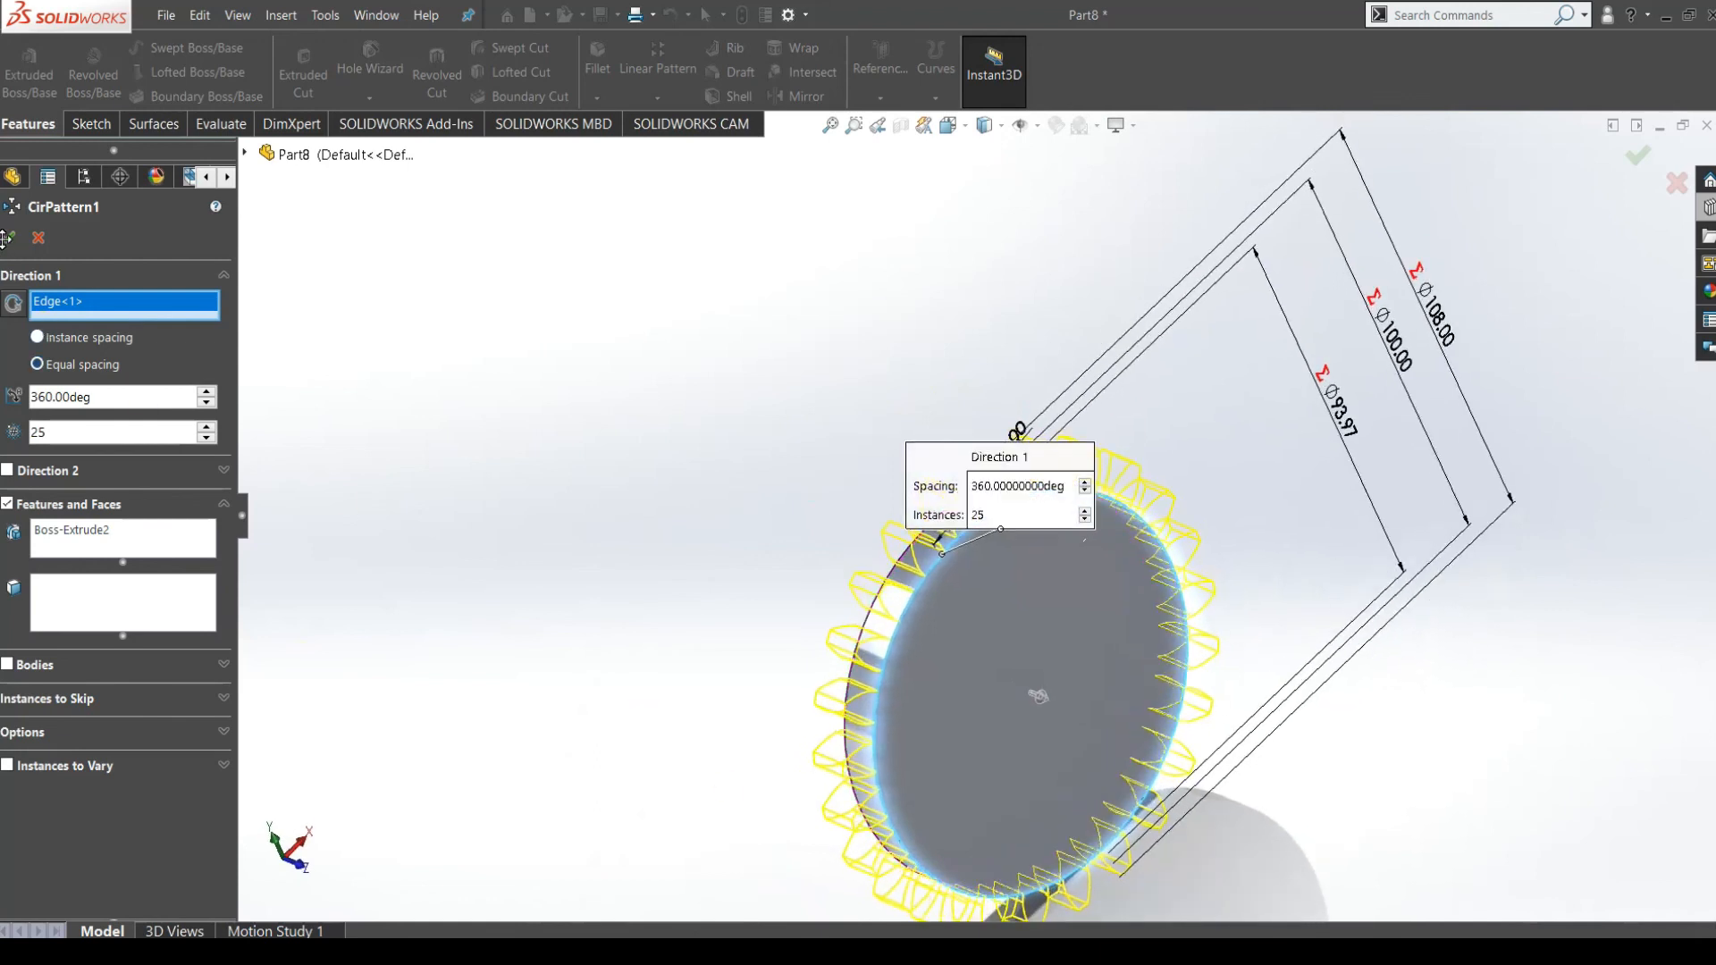
left_click(727, 682)
middle_click_drag(728, 683, 839, 703)
scroll(839, 706, "up", 5)
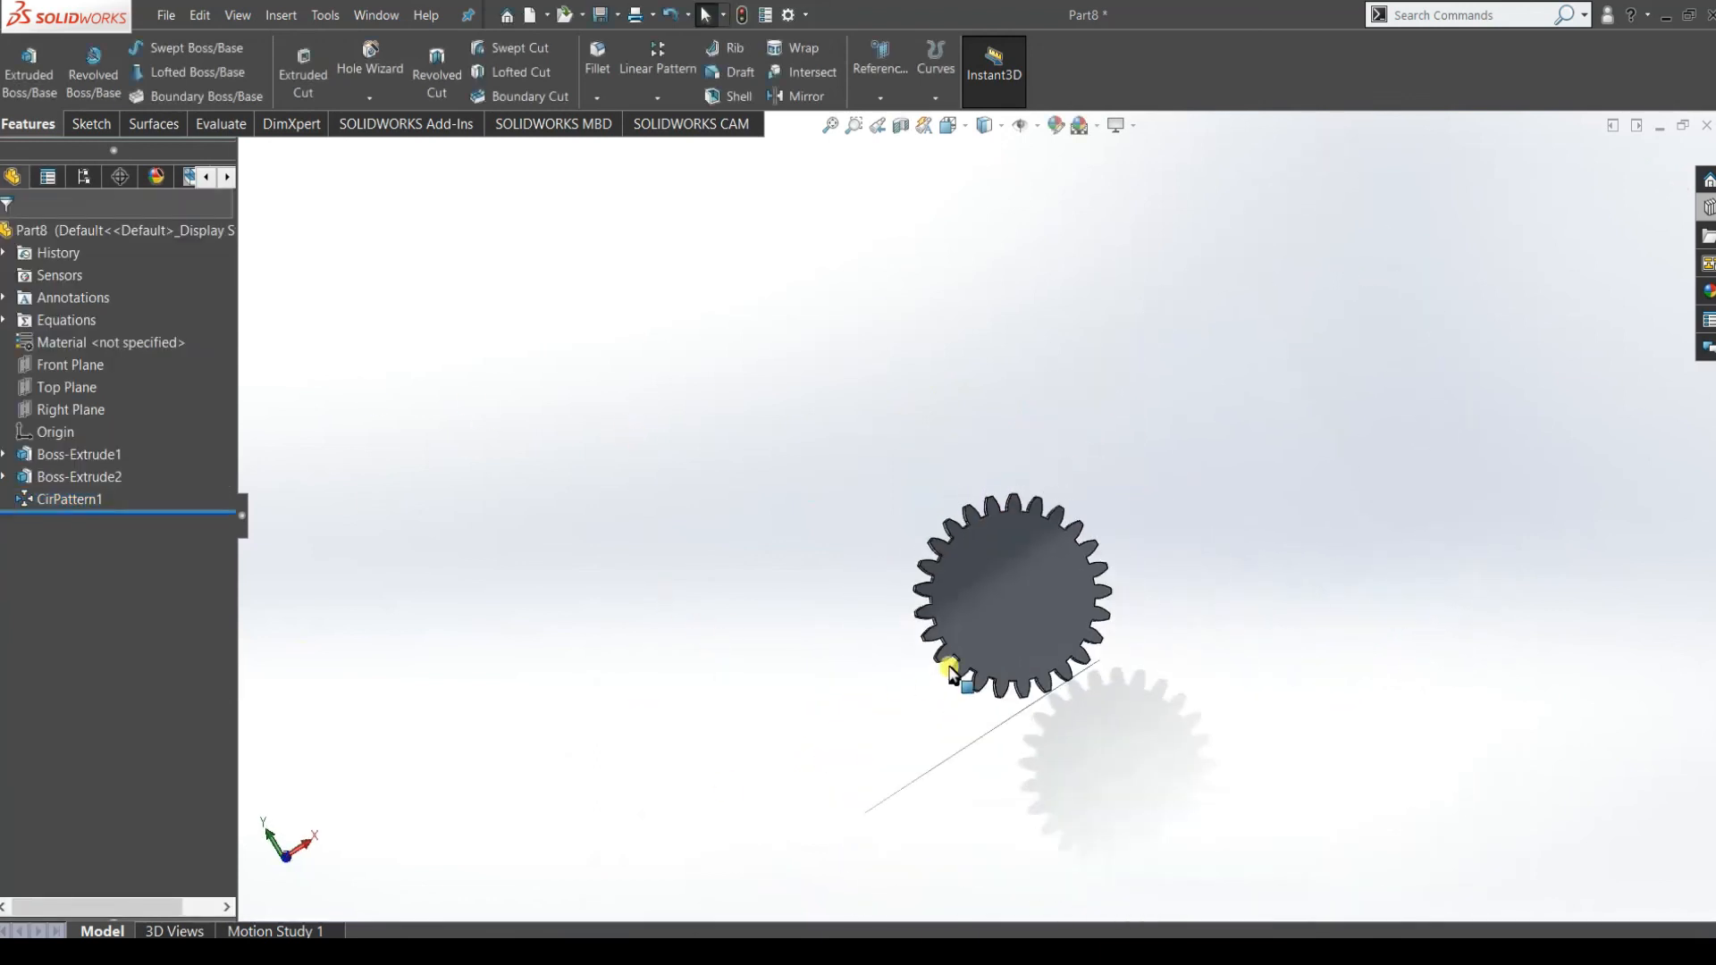
scroll(957, 667, "down", 4)
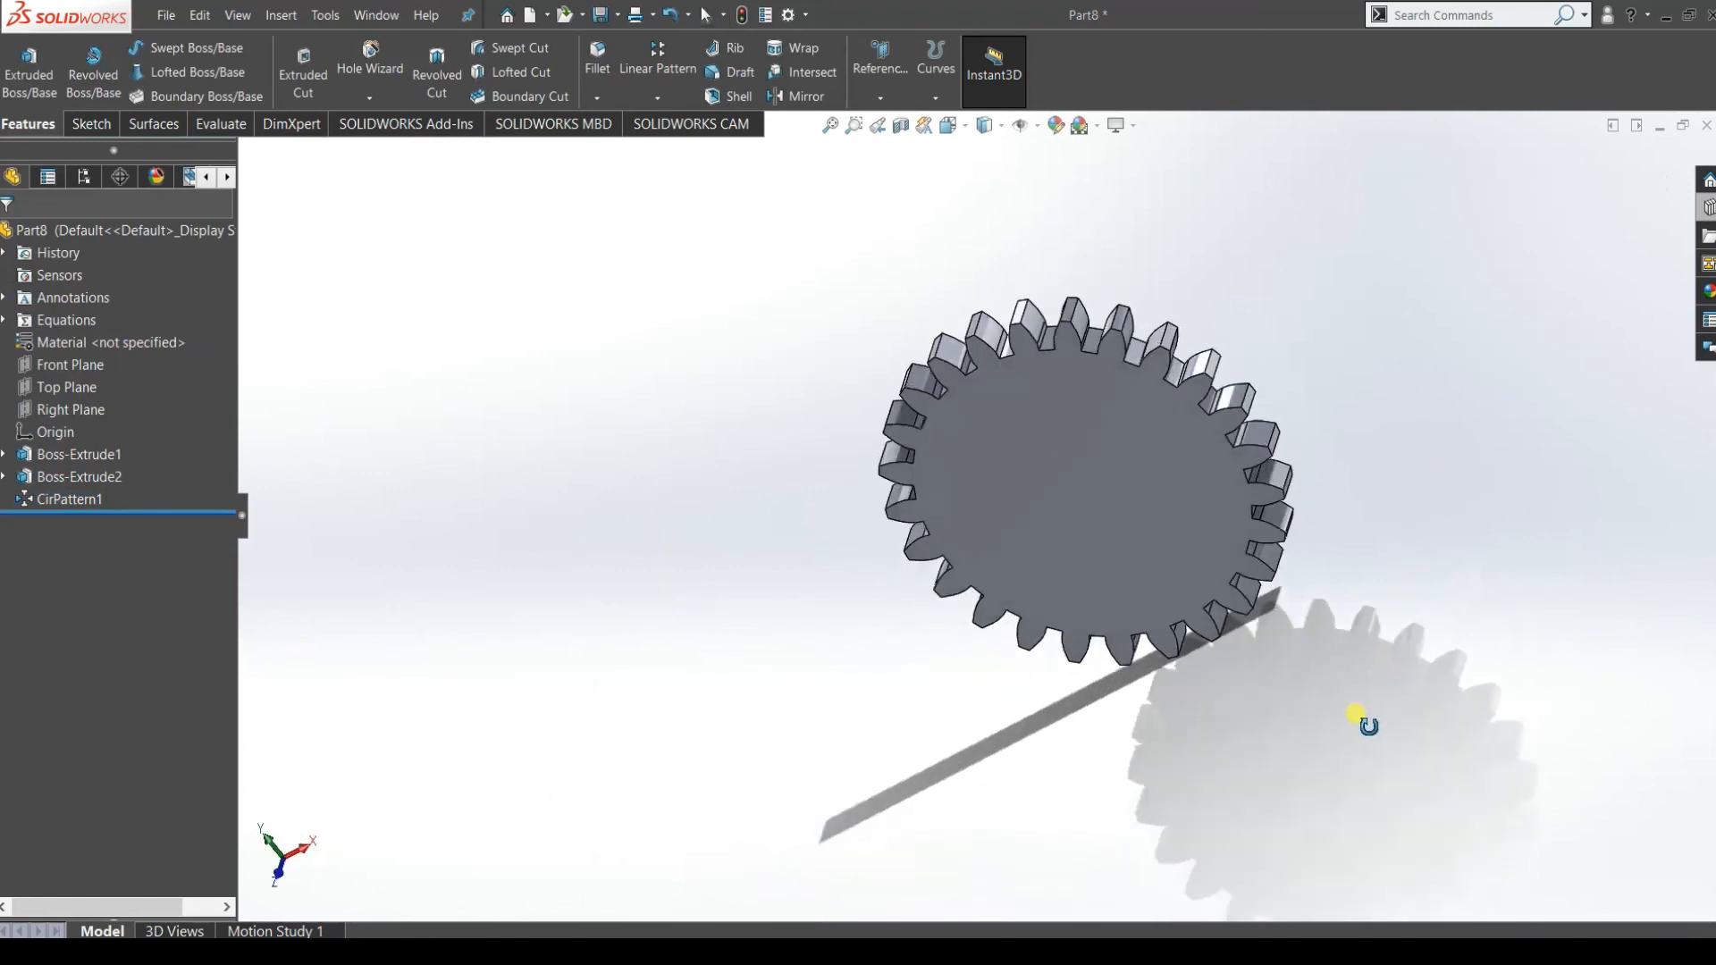